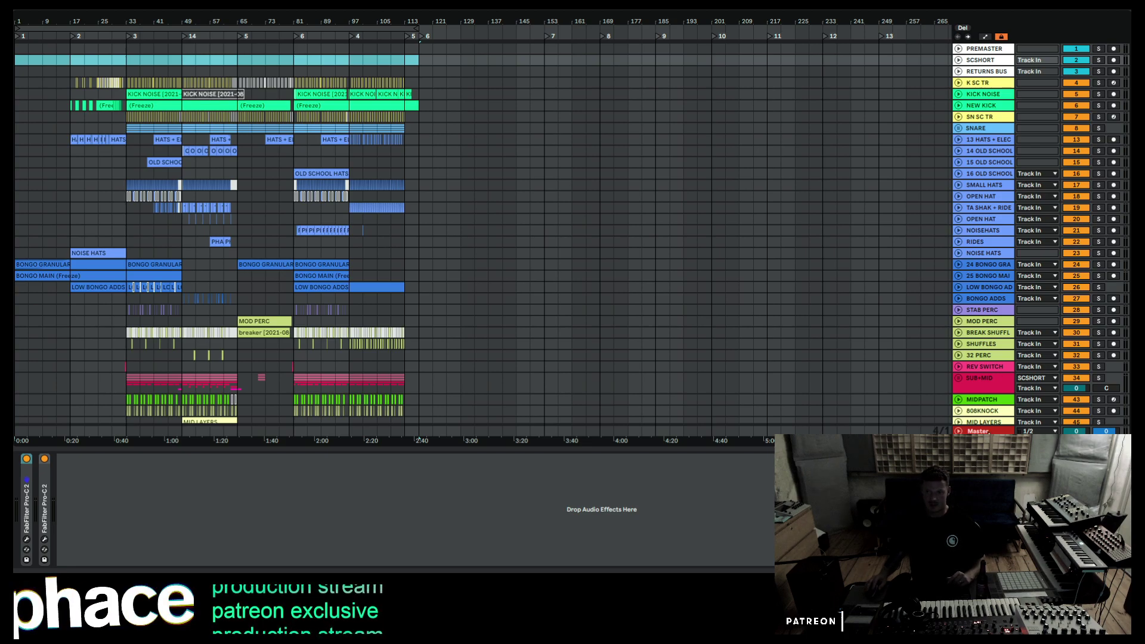
Open the Magic AB V2 plug-in from the Master track and reposition its window over the arrangement.
click(994, 429)
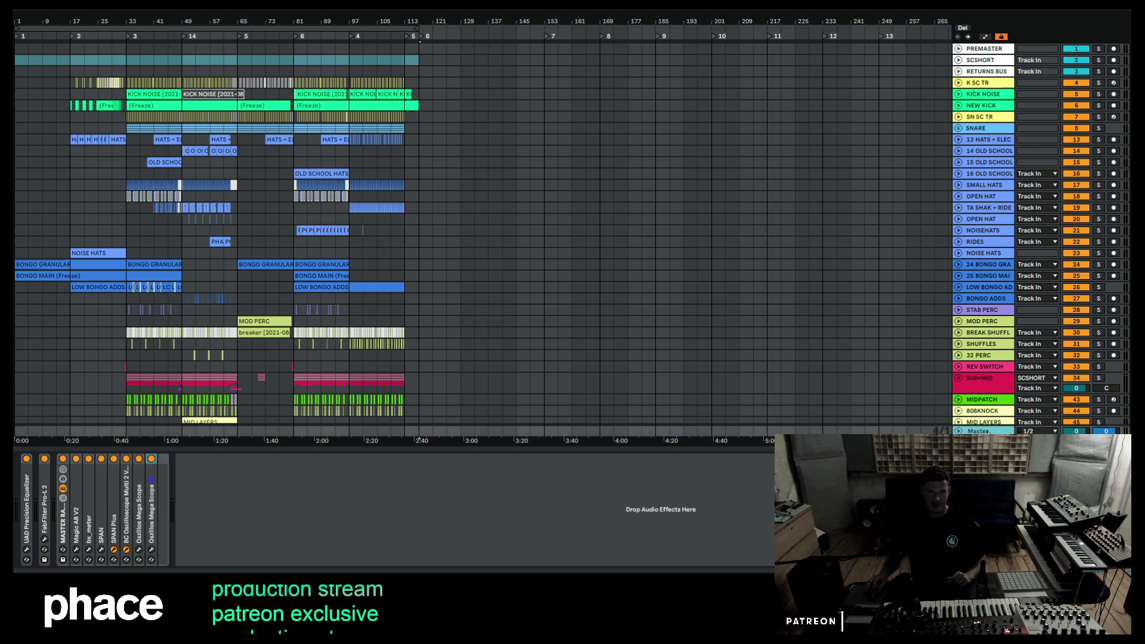
click(76, 548)
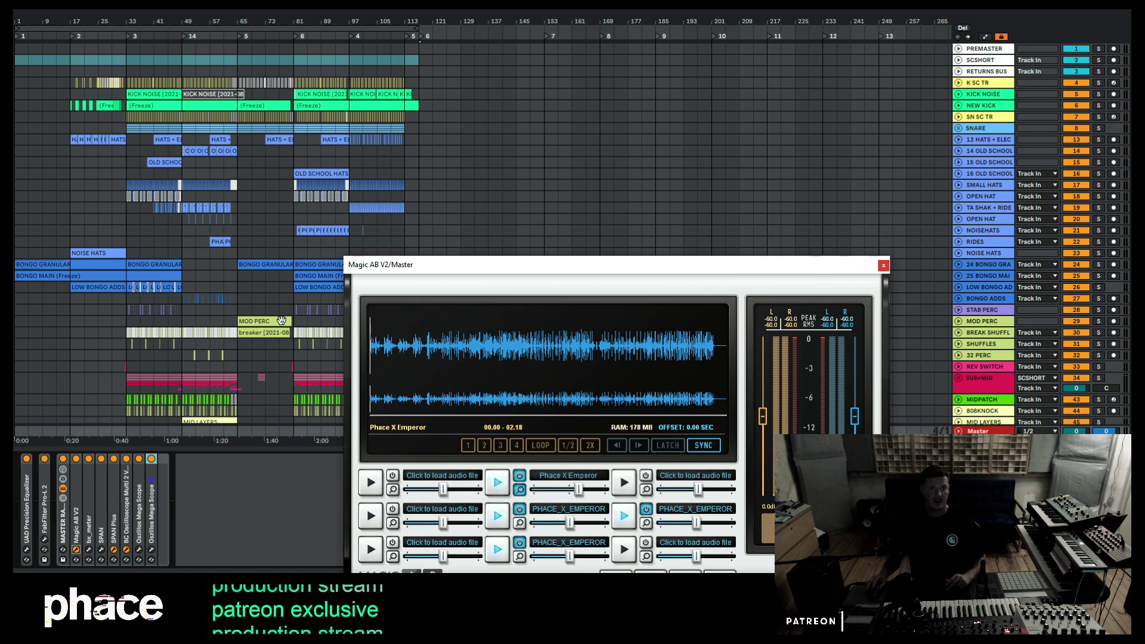
drag(558, 270, 568, 258)
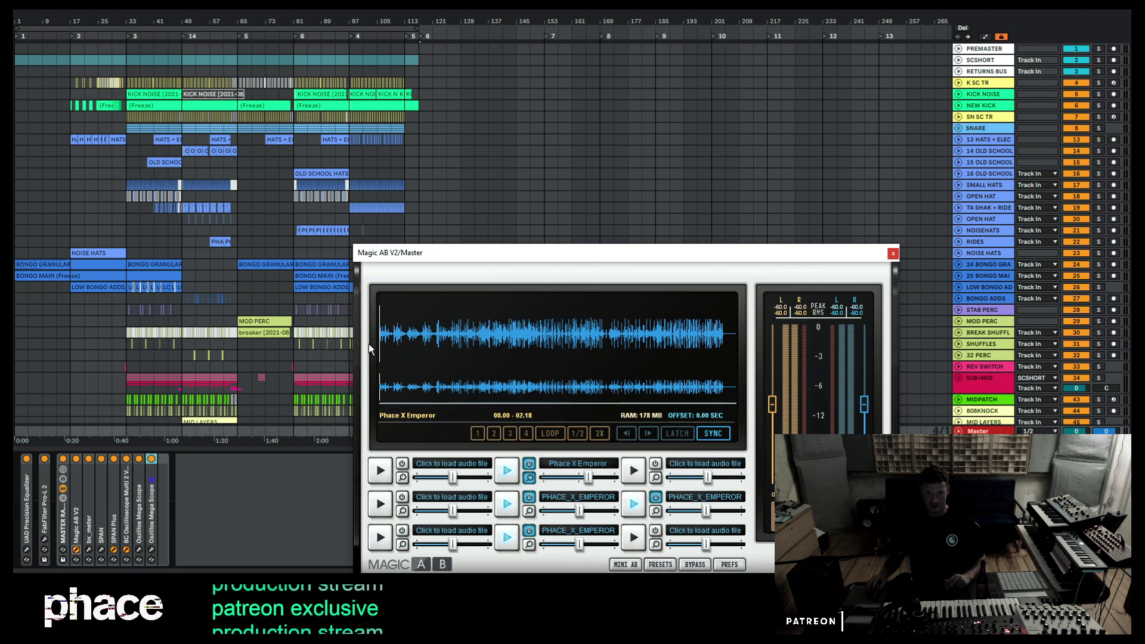
Play the full arrangement with the Phace X Emperor slot in Magic AB and stop playback after the last section.
key(space)
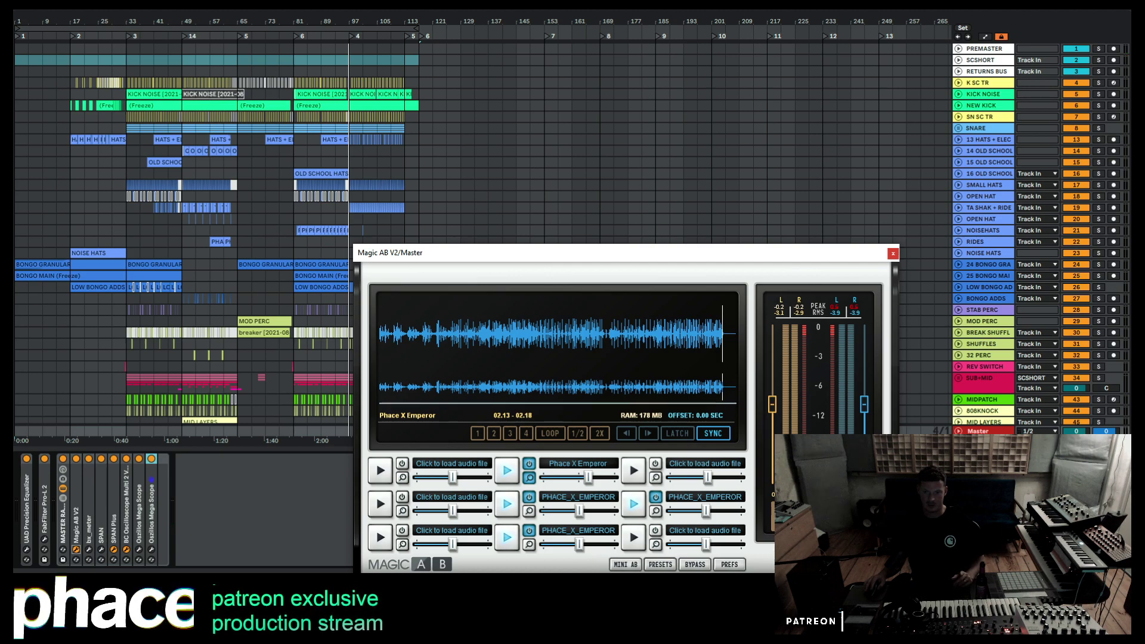
click(507, 471)
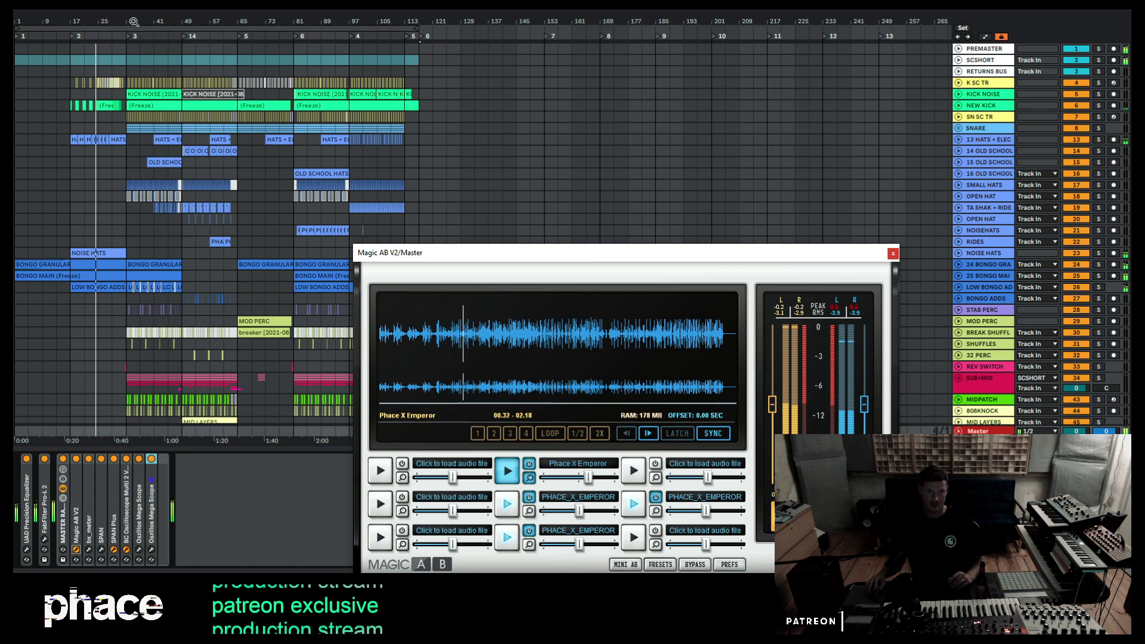
drag(156, 21, 184, 21)
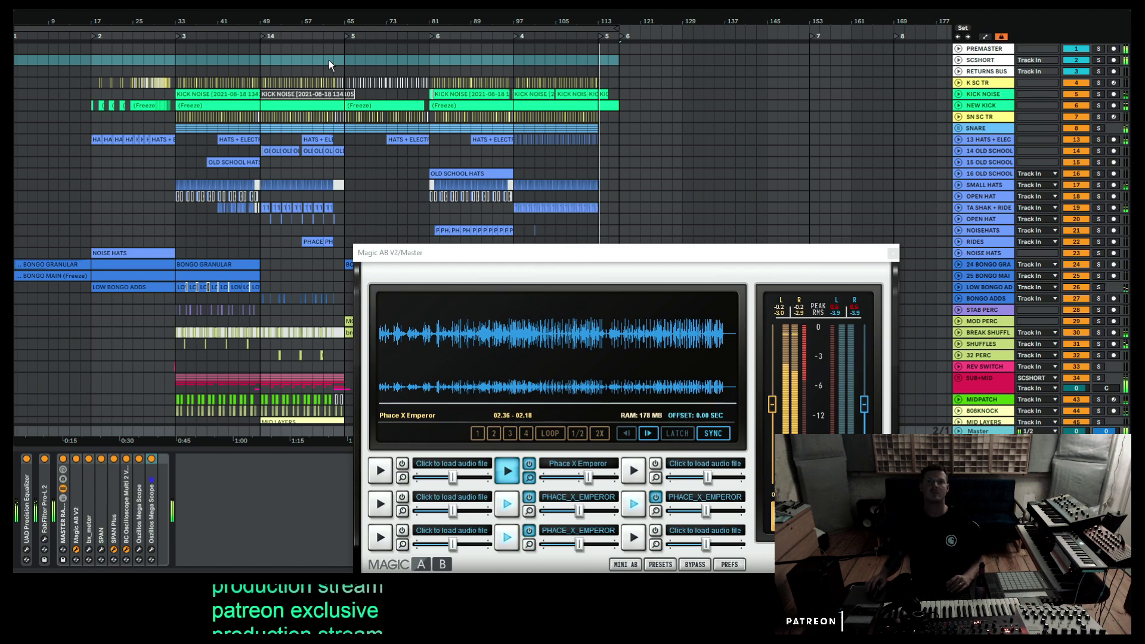
key(space)
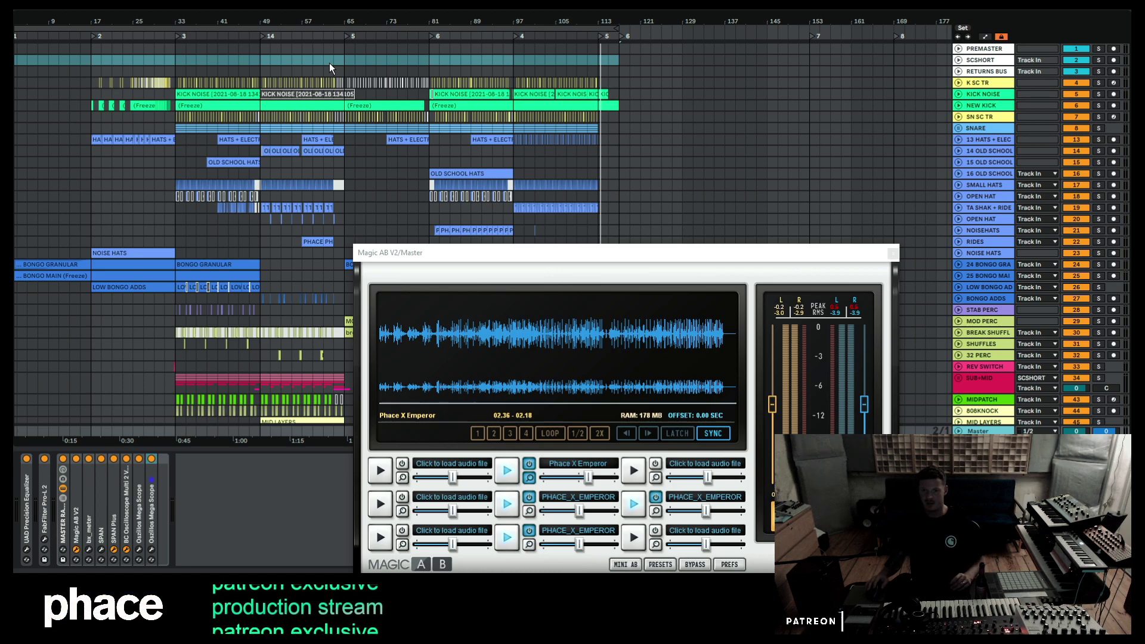
Place the playback start at bar 33, at locator 3, and play the opening of that section several times.
click(170, 106)
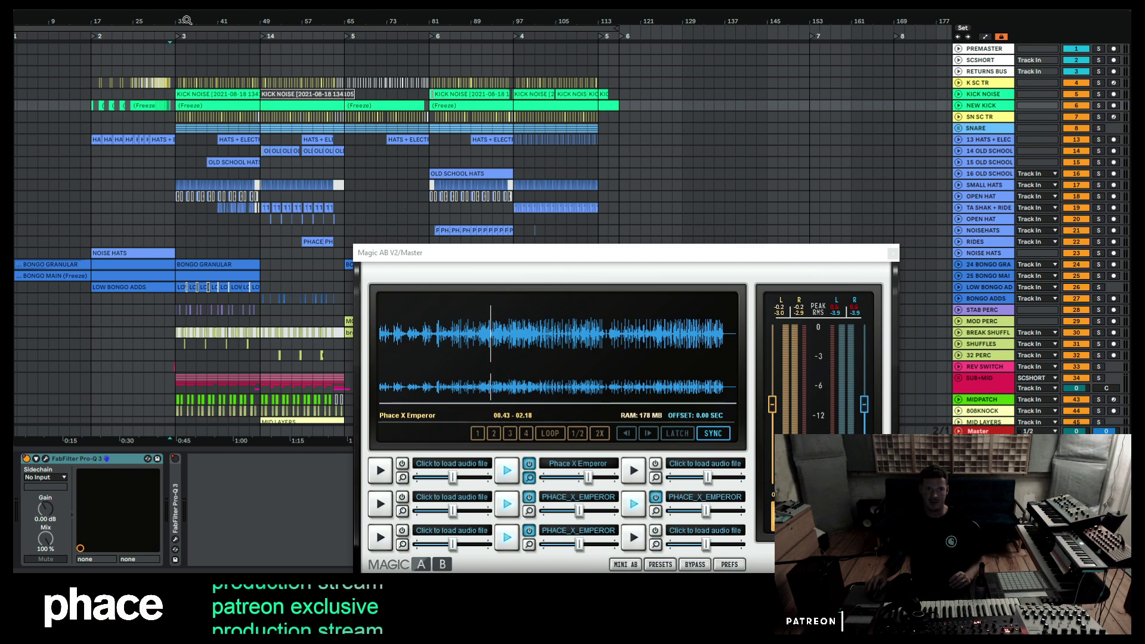
drag(174, 24, 186, 49)
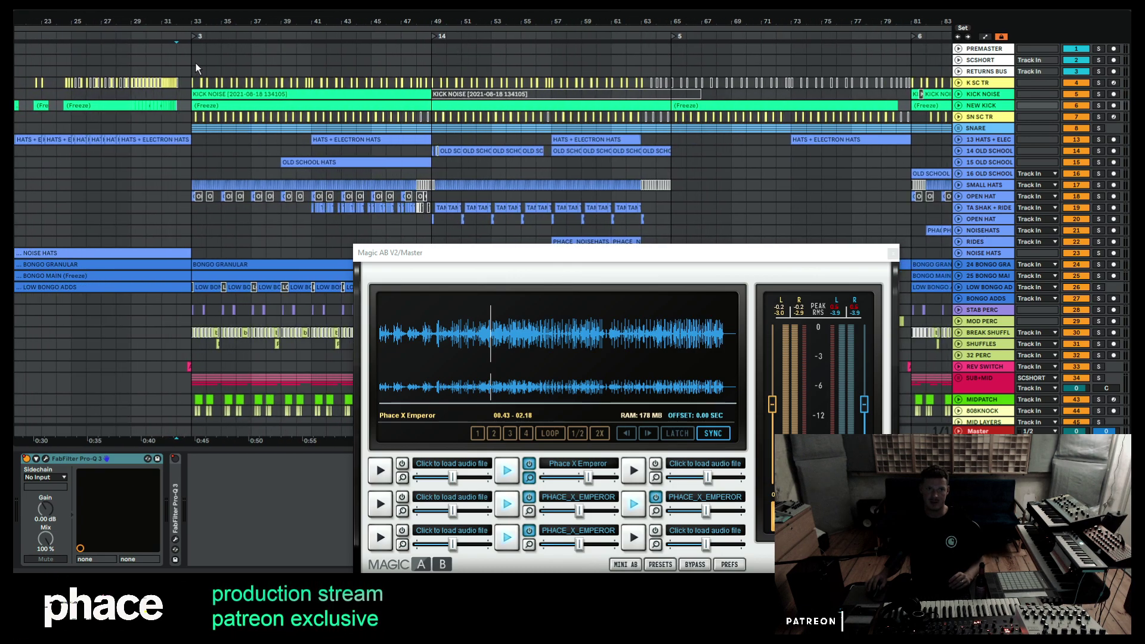
click(191, 62)
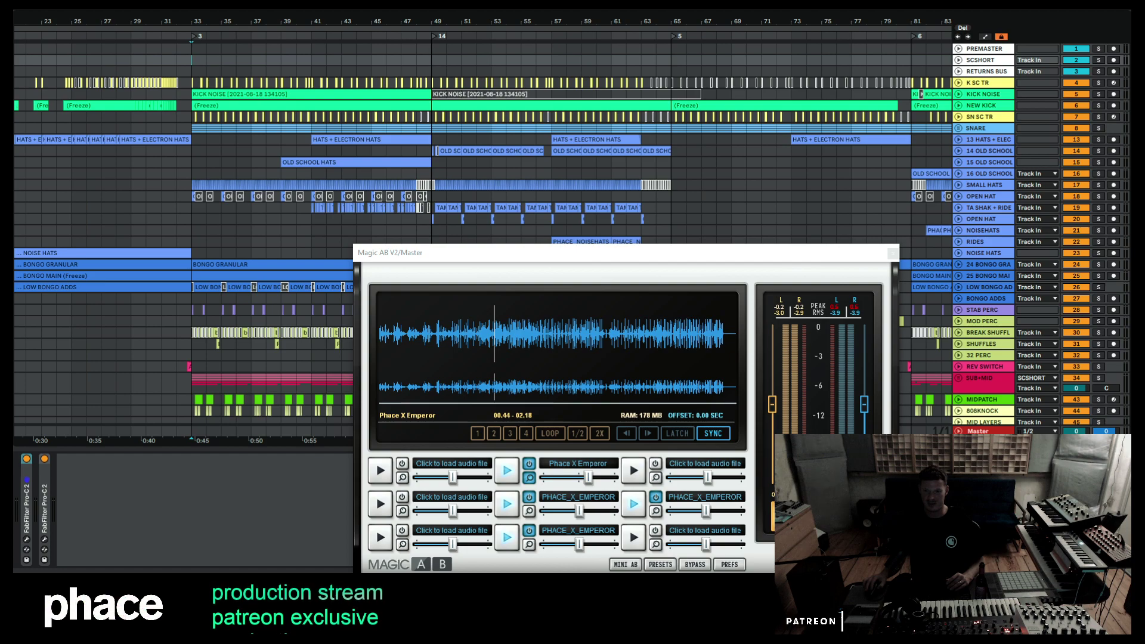
key(space)
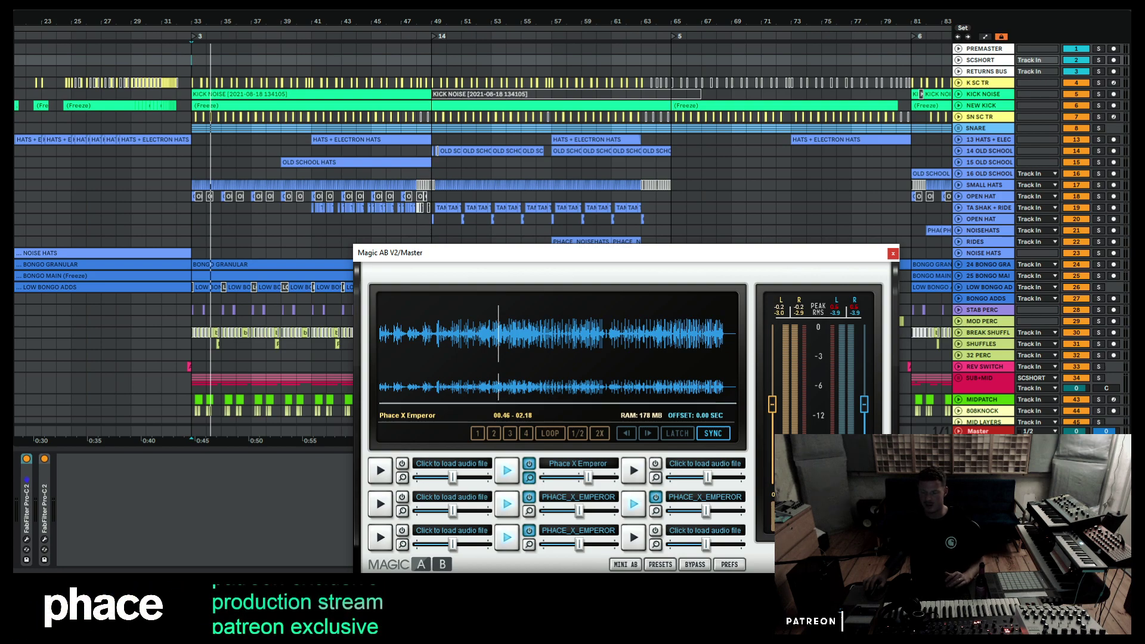
key(space)
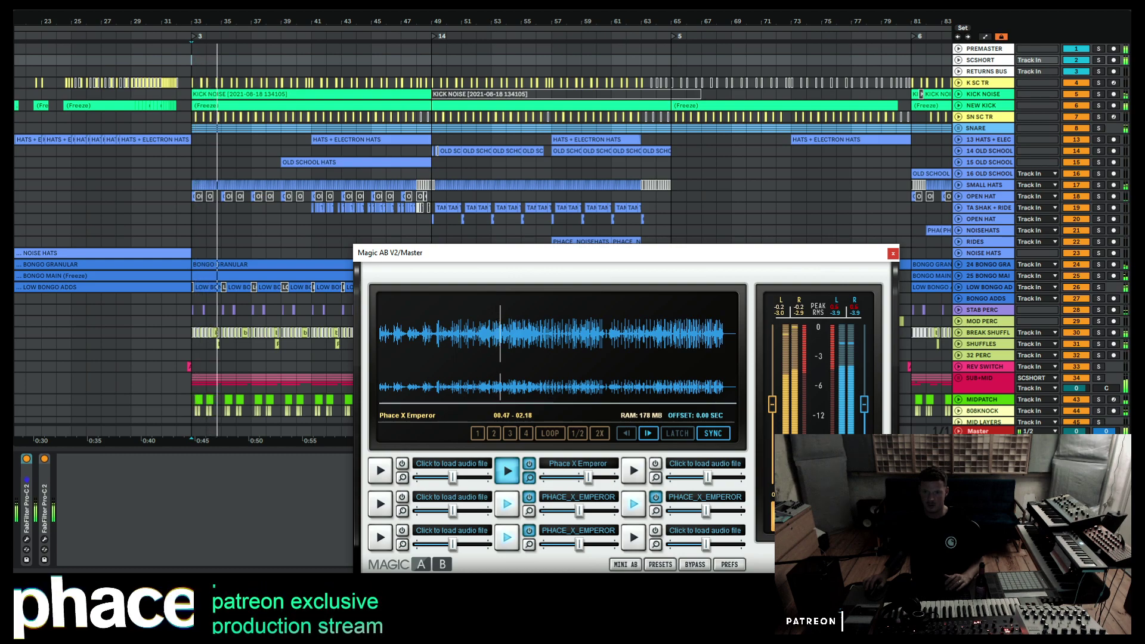
key(space)
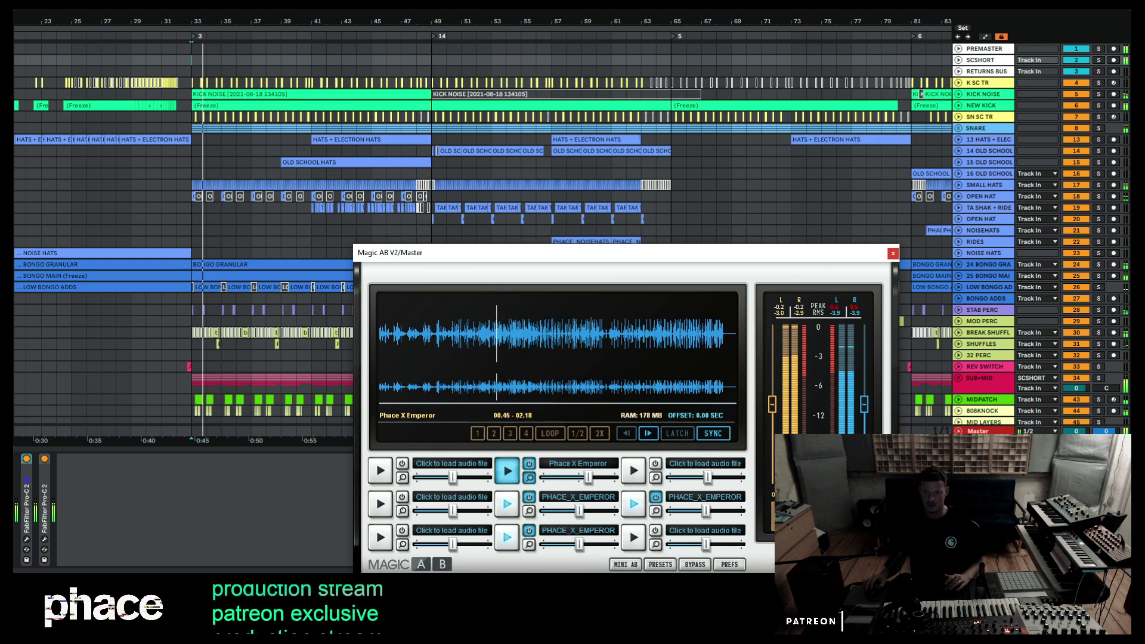
key(space)
key(space)
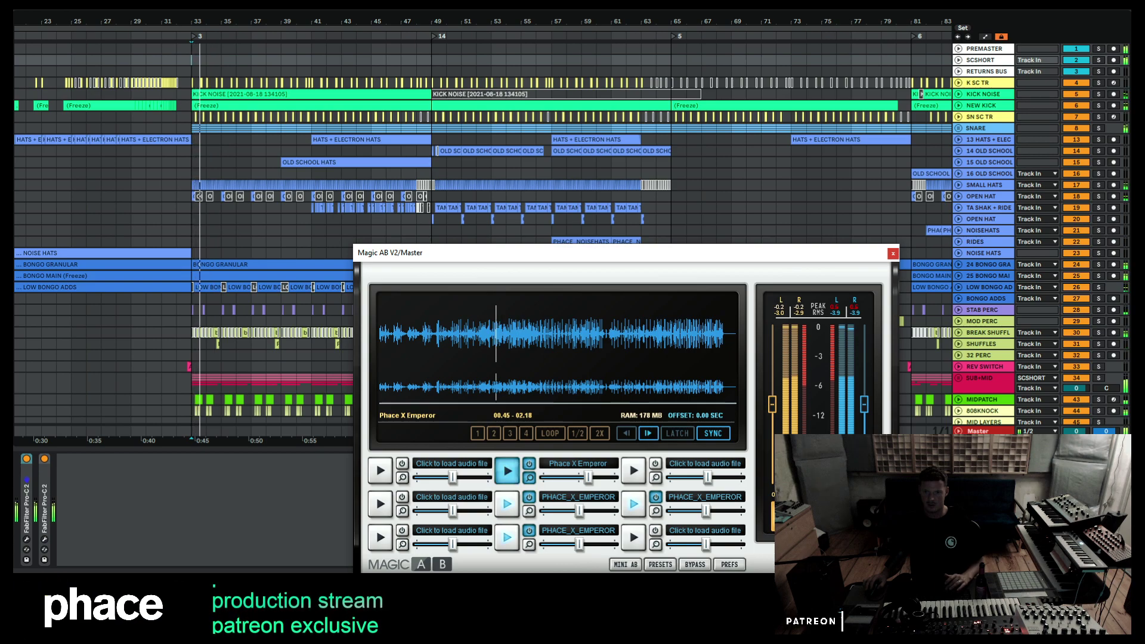
key(space)
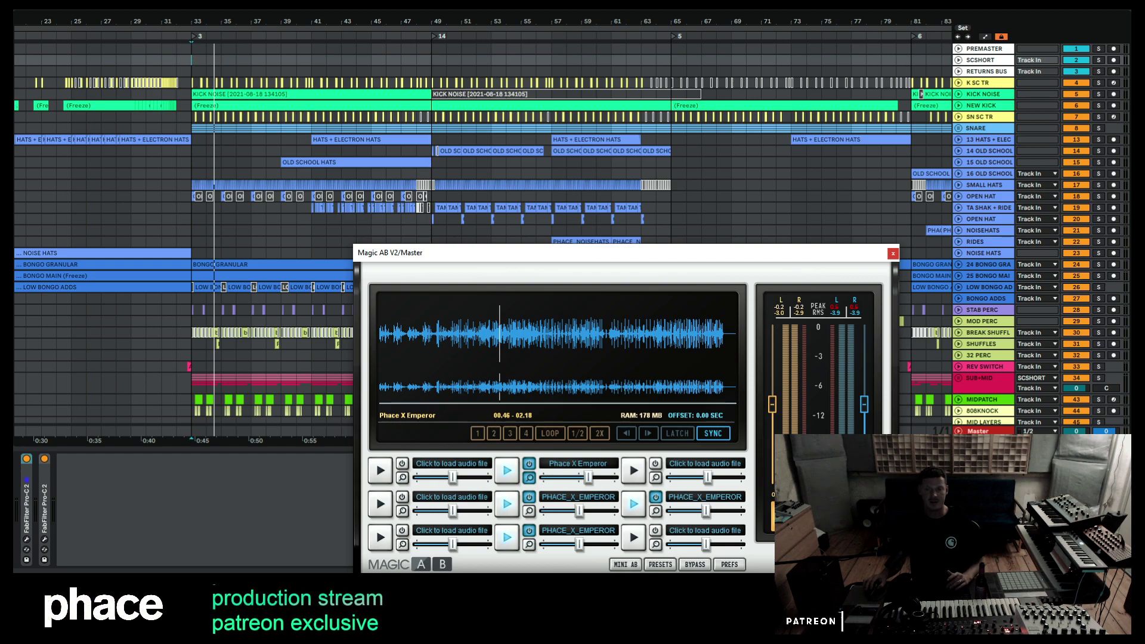
Unfold the SNARE group to show its individual layer tracks across the arrangement.
click(192, 18)
key(minus)
key(minus)
key(minus)
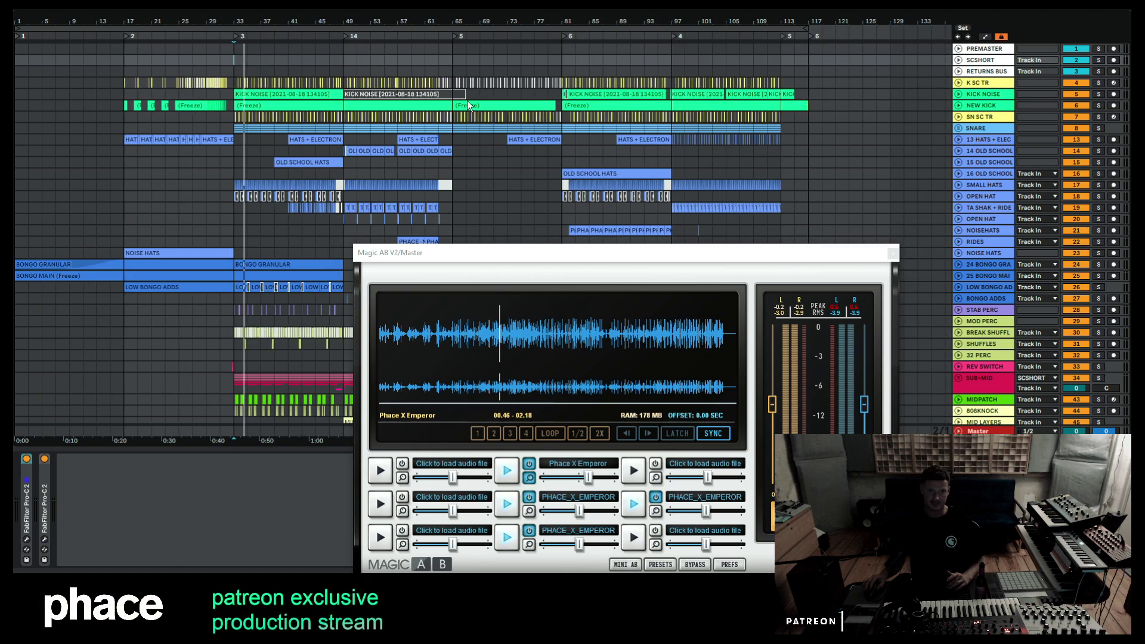
click(958, 128)
scroll(373, 206, down, 4)
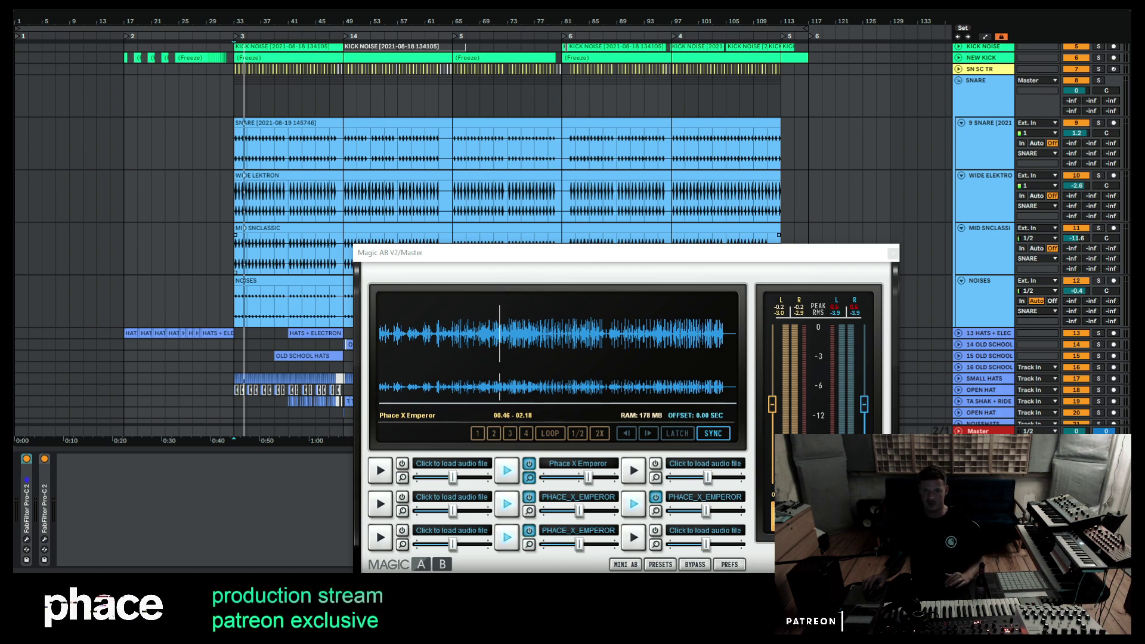
Solo the SNARE group and play it from bar 33.
key(space)
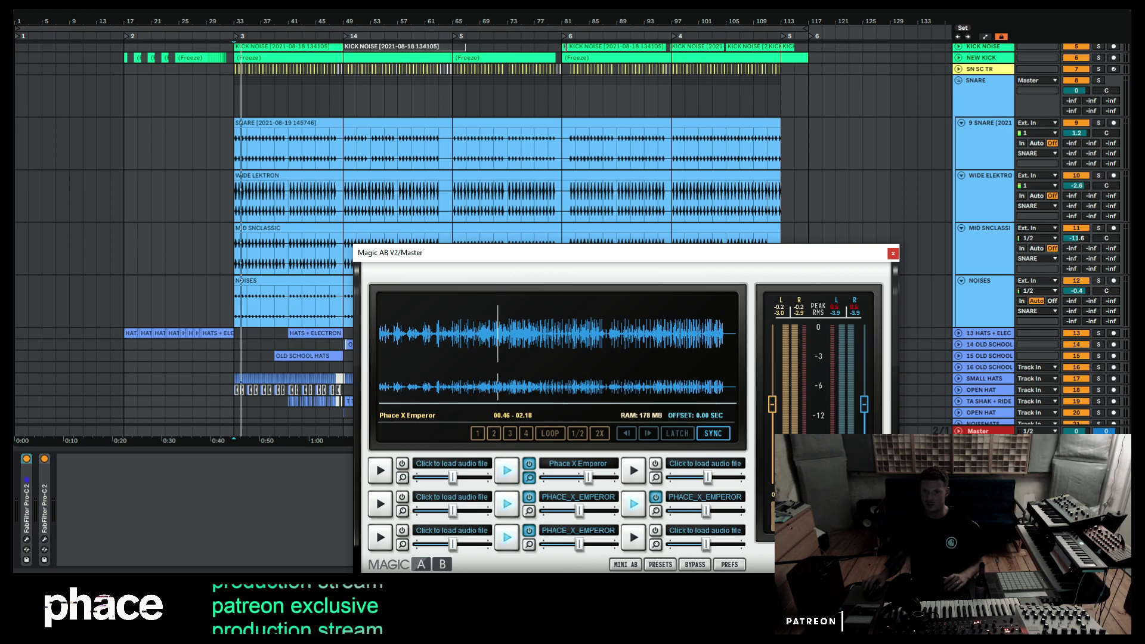
key(space)
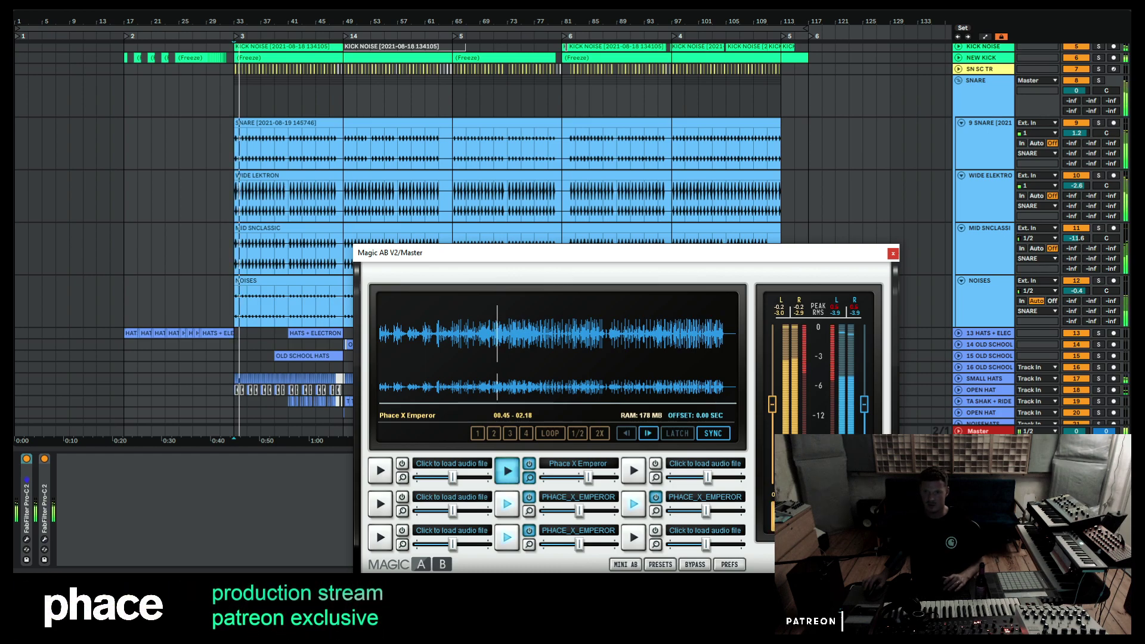
key(space)
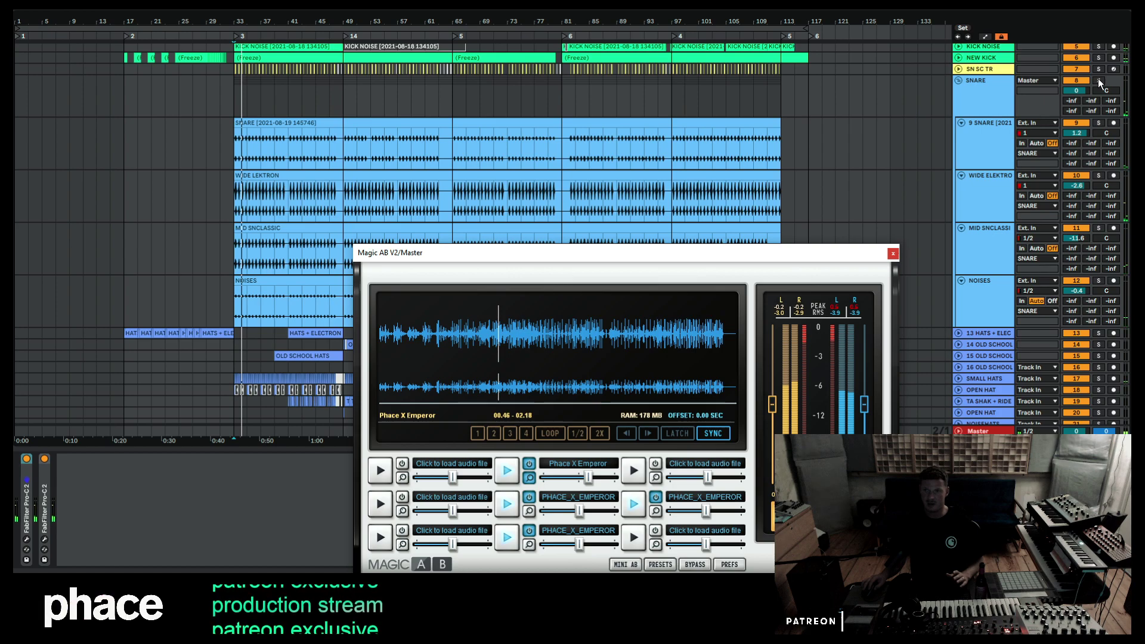
click(1098, 80)
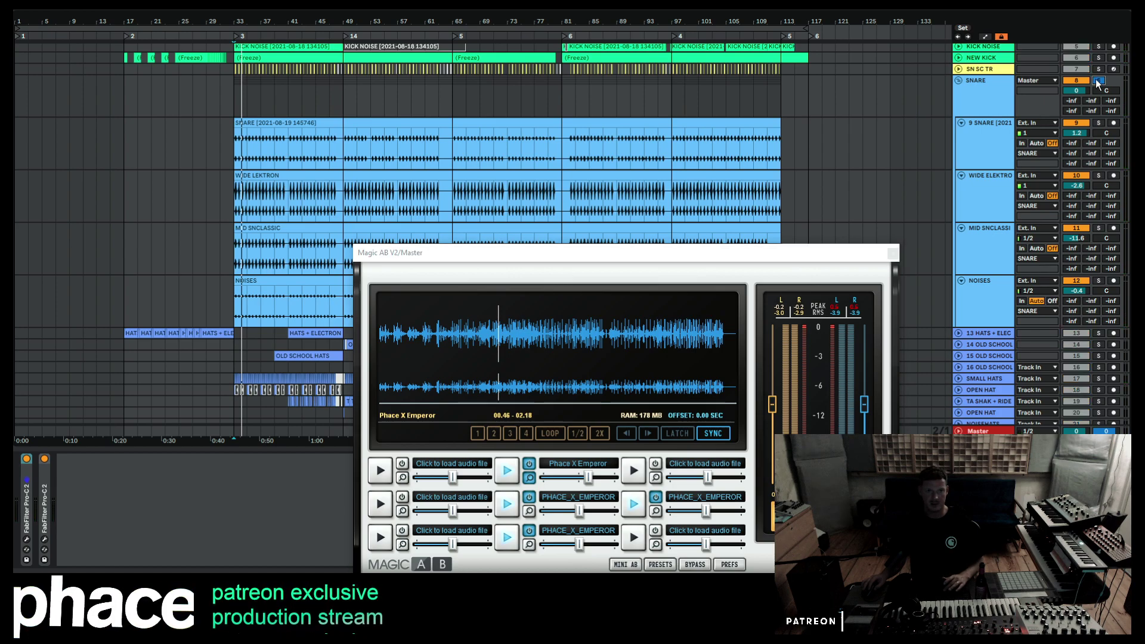
key(space)
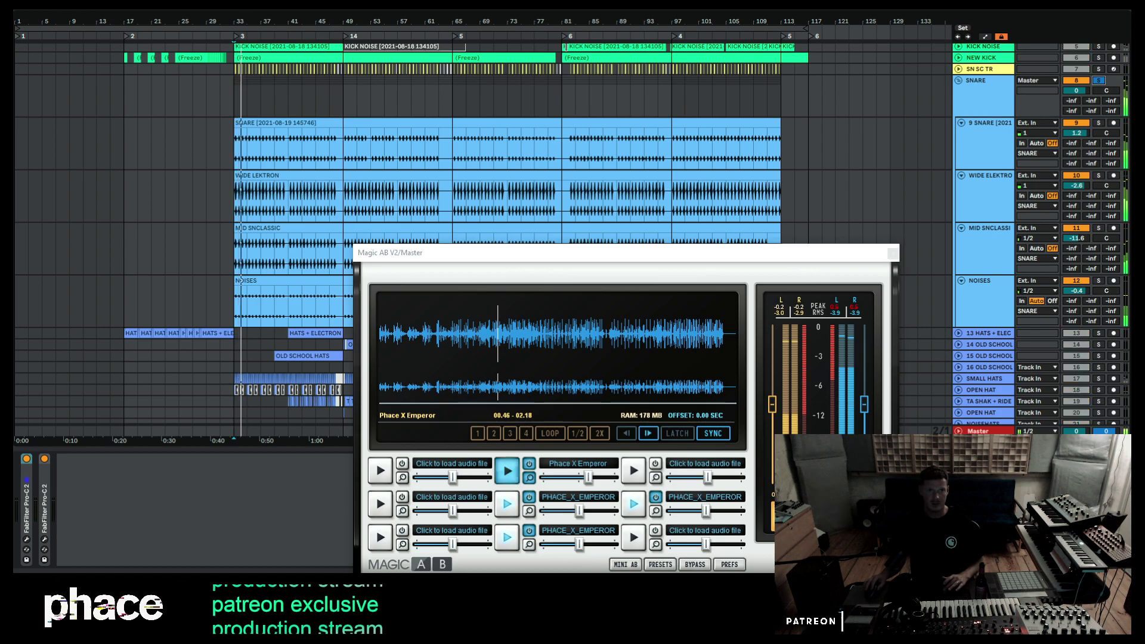
drag(242, 19, 256, 18)
key(space)
Mute the WIDE ELEKTRO, MID SNCLASSIC and NOISES layers together and play the main snare layer on its own.
click(984, 200)
click(969, 297)
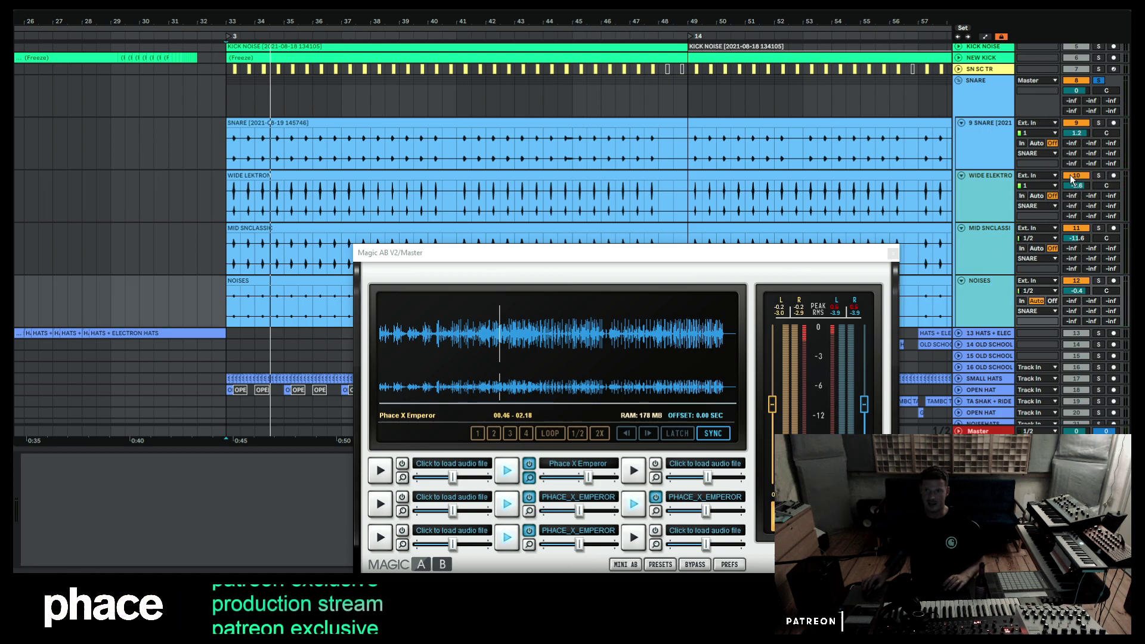
click(1073, 177)
key(space)
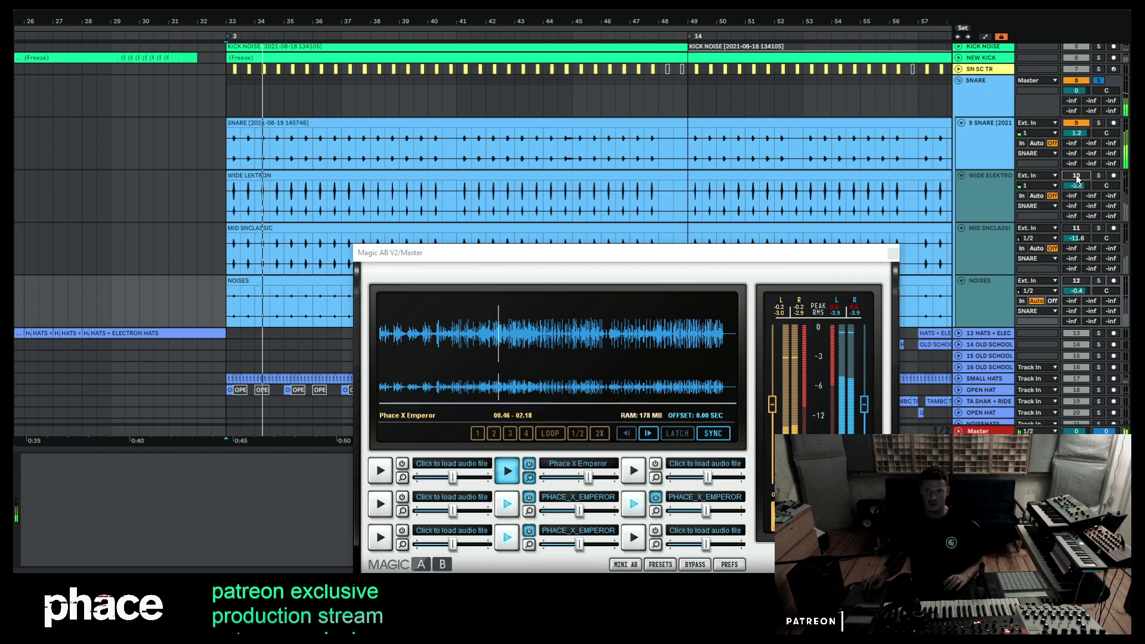
Reactivate the three muted snare layers and switch off the solo so the full mix plays.
click(1076, 176)
click(1098, 177)
click(1099, 177)
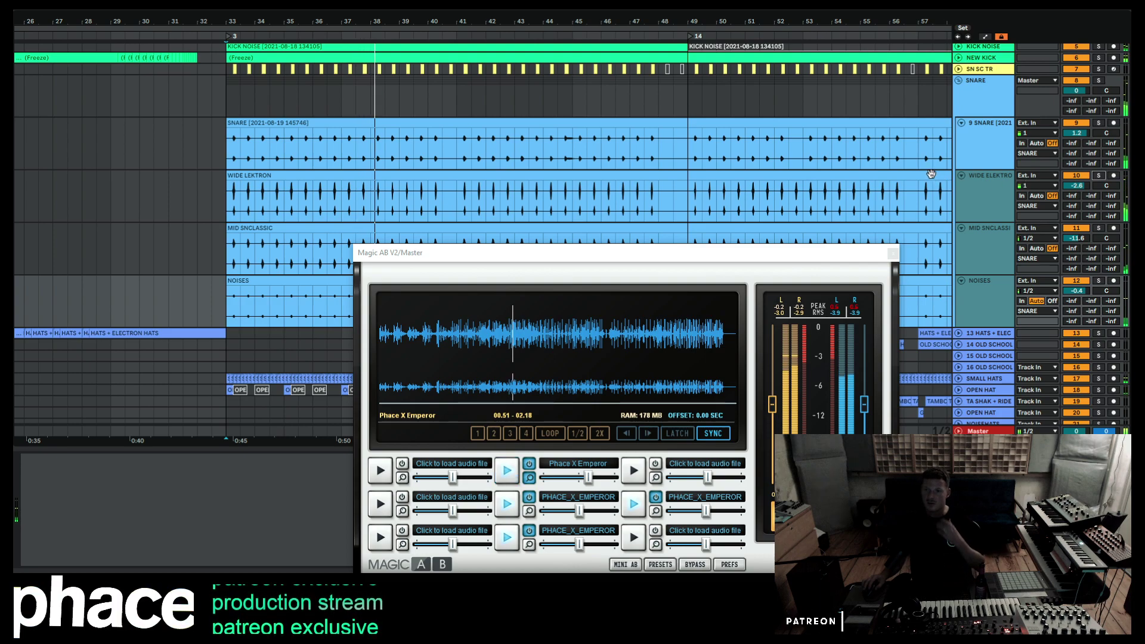
Examine the first snare hit at 33.2, marking the start of its NOISES layer and the WIDE ELEKTRO transients.
mouse_move(232, 20)
mouse_down()
mouse_move(282, 37)
mouse_move(243, 23)
mouse_up()
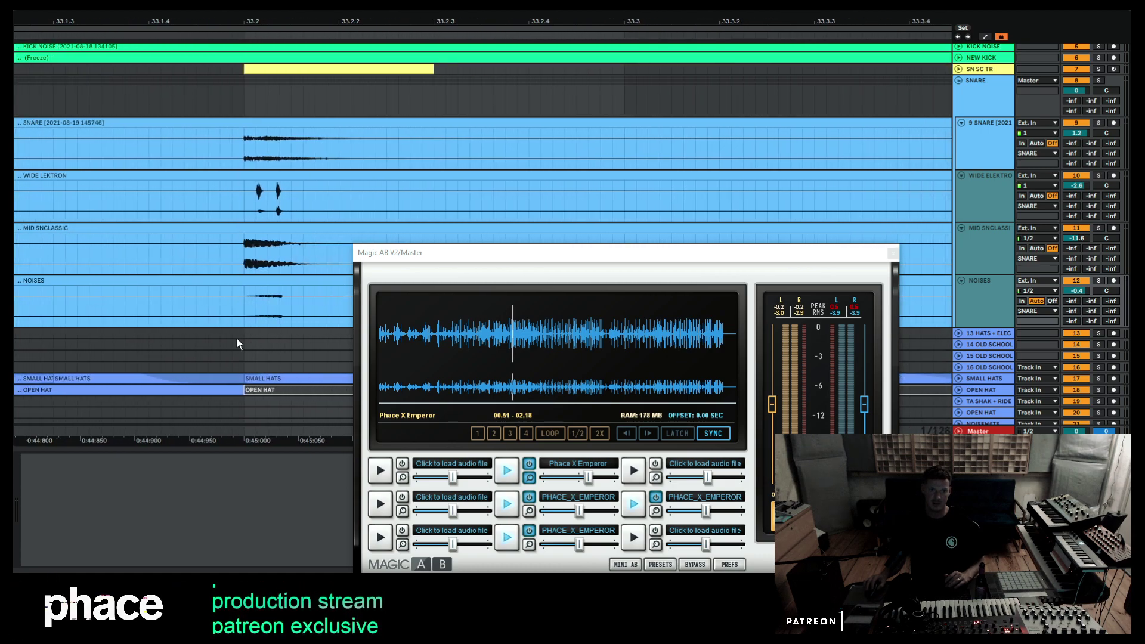
click(254, 305)
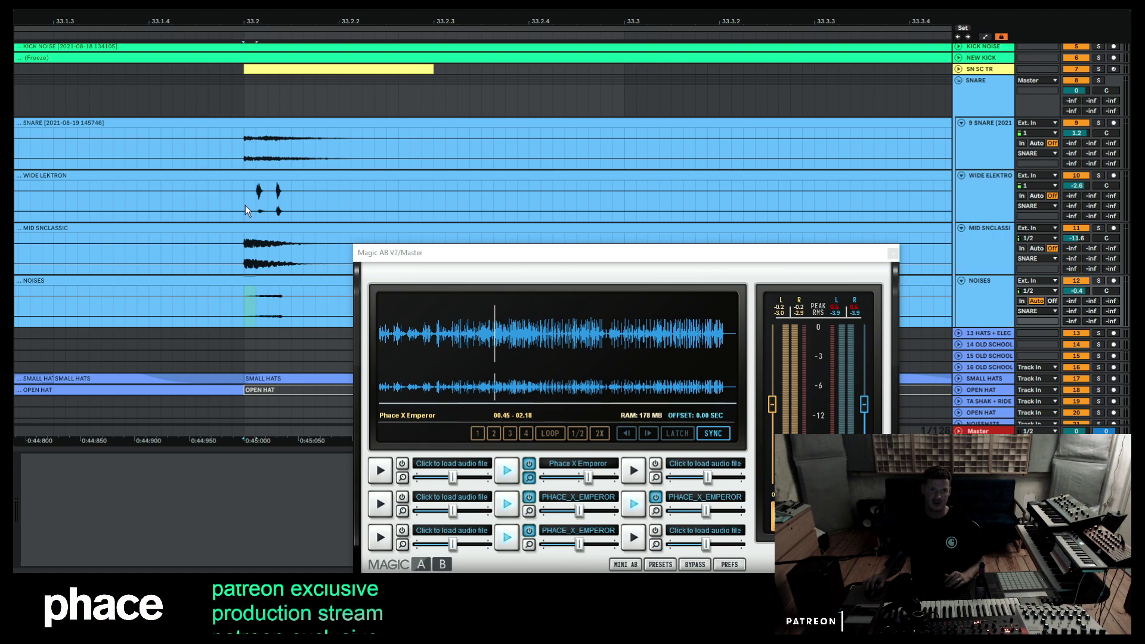
click(289, 206)
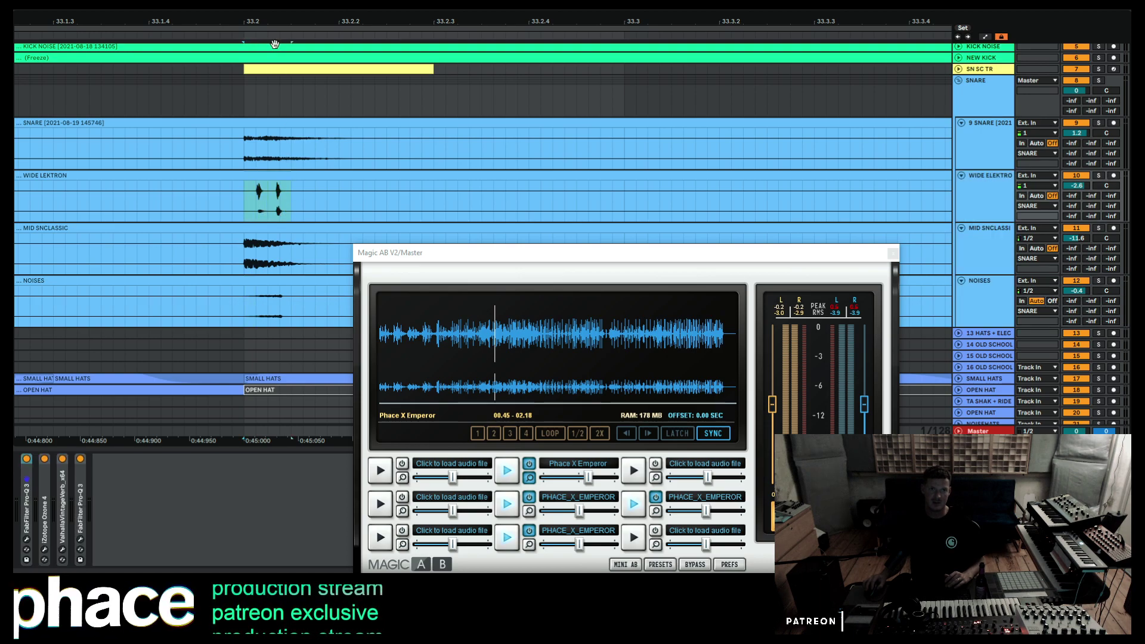
Fold the SNARE group and turn on the PointerFocus cursor highlight.
drag(276, 21, 277, 8)
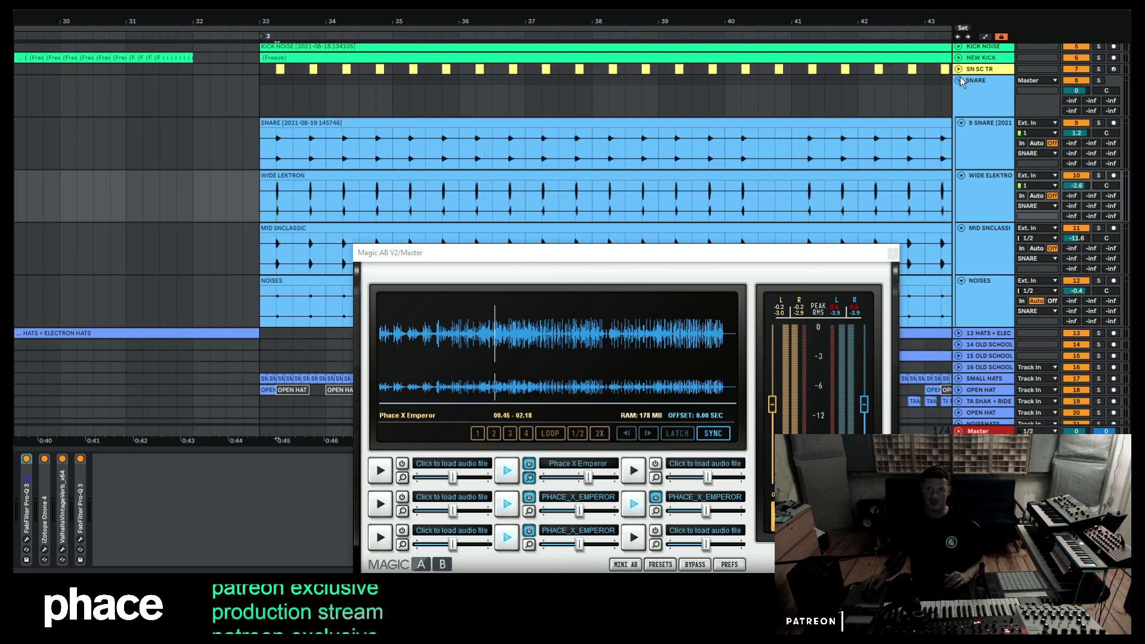
click(959, 81)
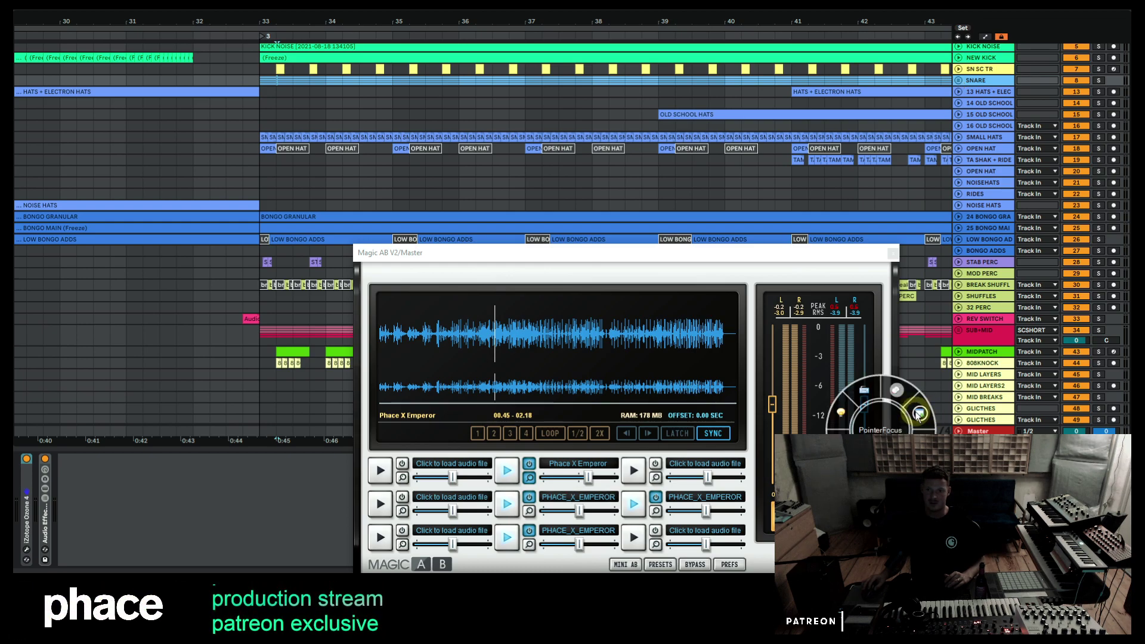
click(922, 417)
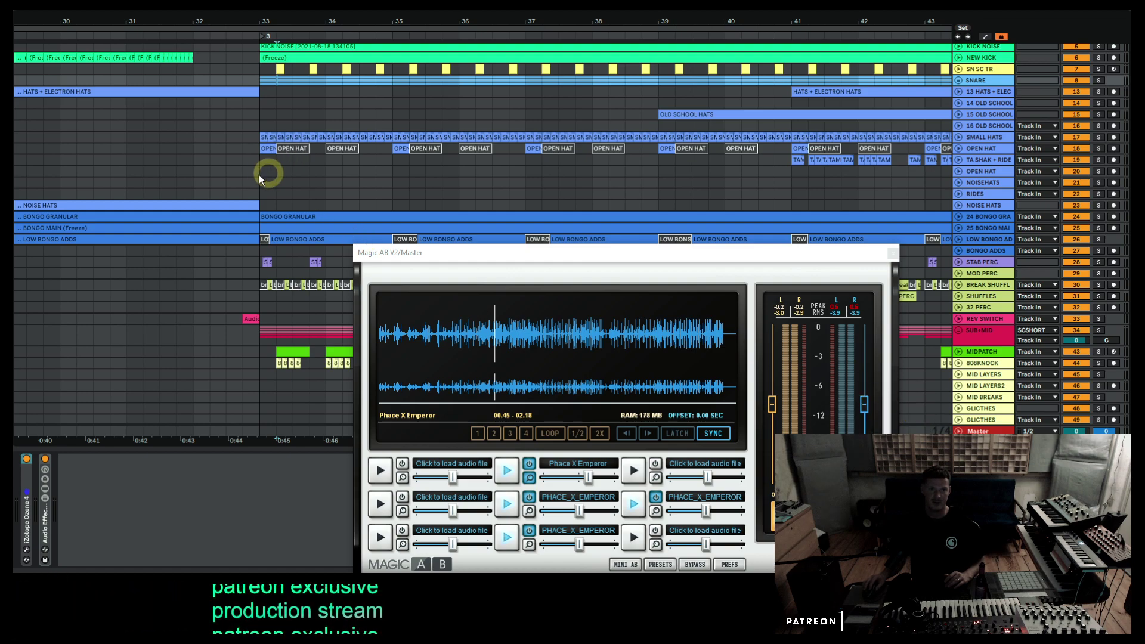
Set the playback start at bar 49, solo the 14 OLD SCHOOL hats track and play it.
drag(264, 20, 263, 24)
scroll(320, 154, up, 4)
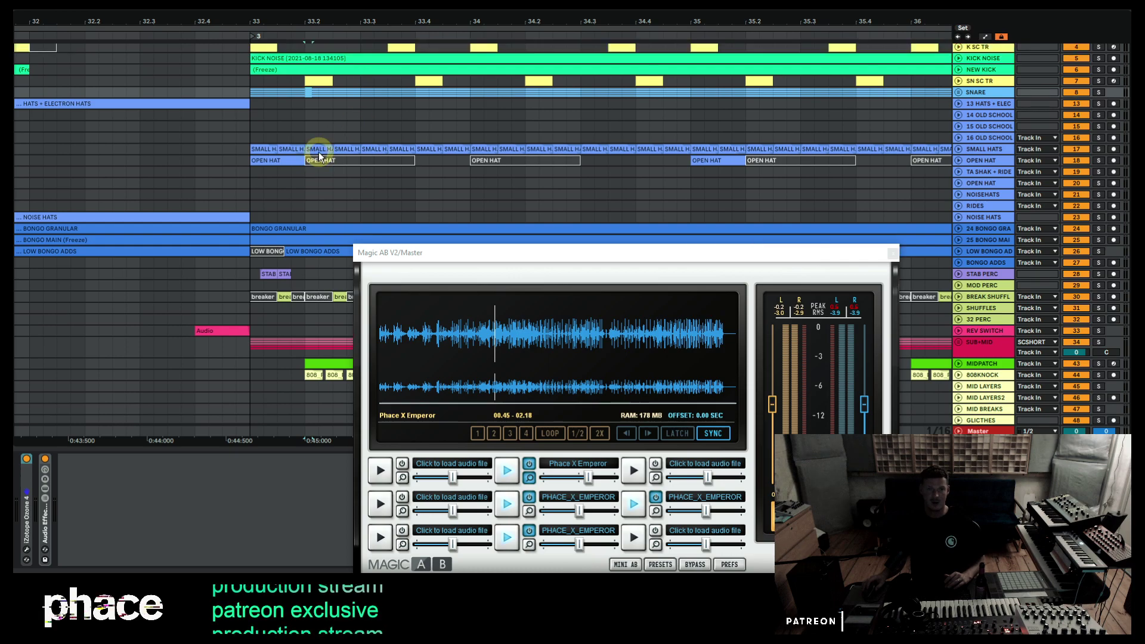
drag(316, 9, 162, 21)
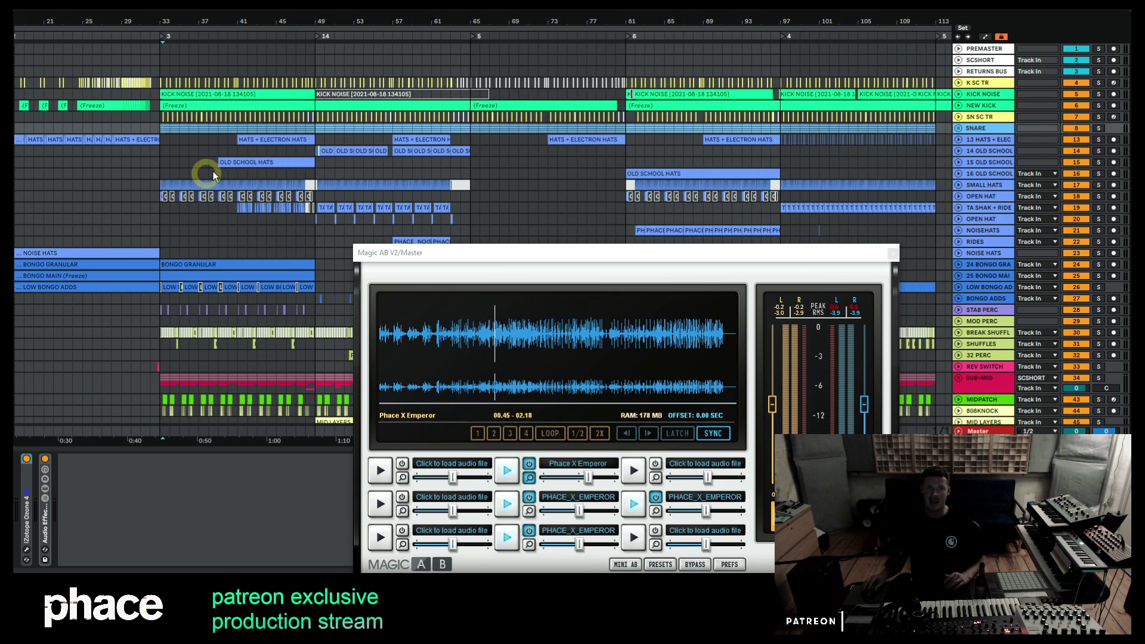
click(314, 149)
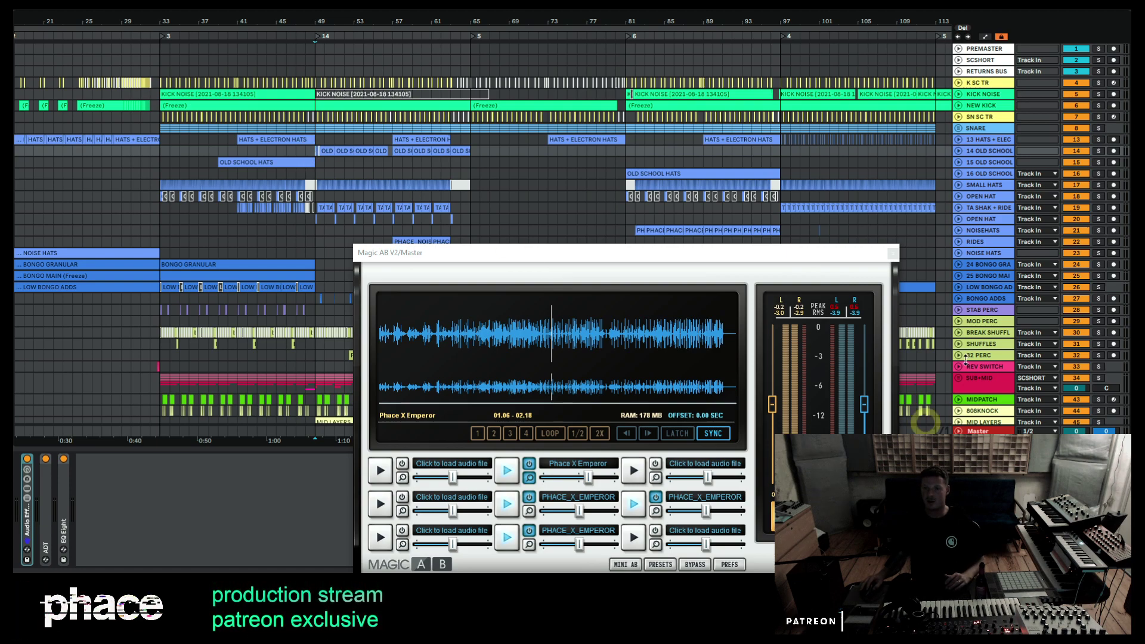
click(1098, 151)
key(space)
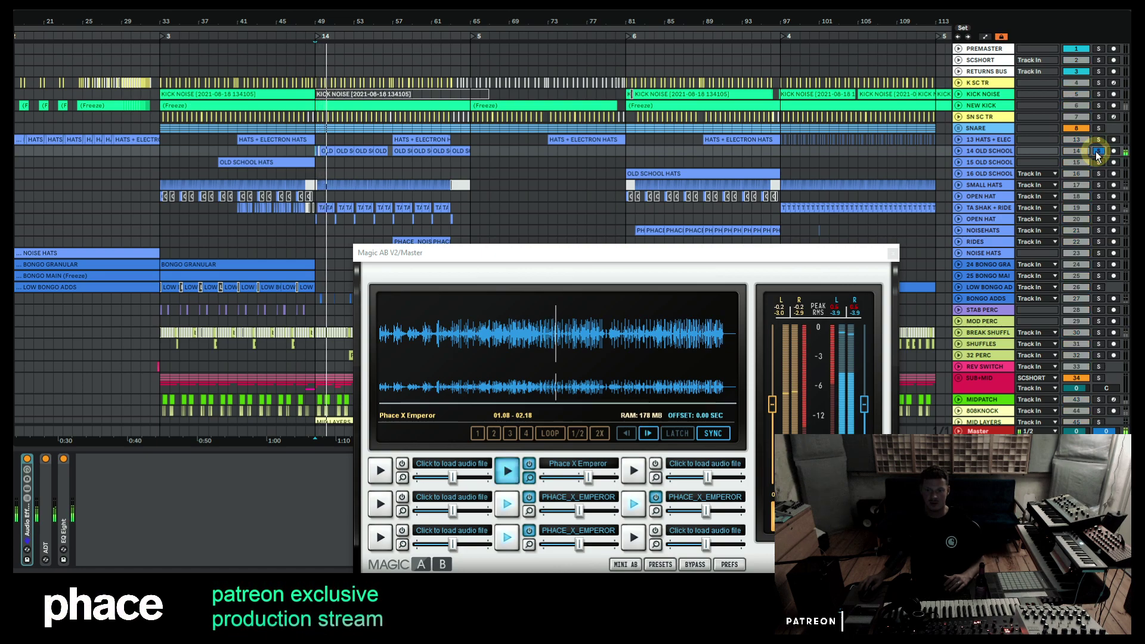
Switch off the solo on the 14 OLD SCHOOL hats track and play the full mix from bar 49.
click(1097, 152)
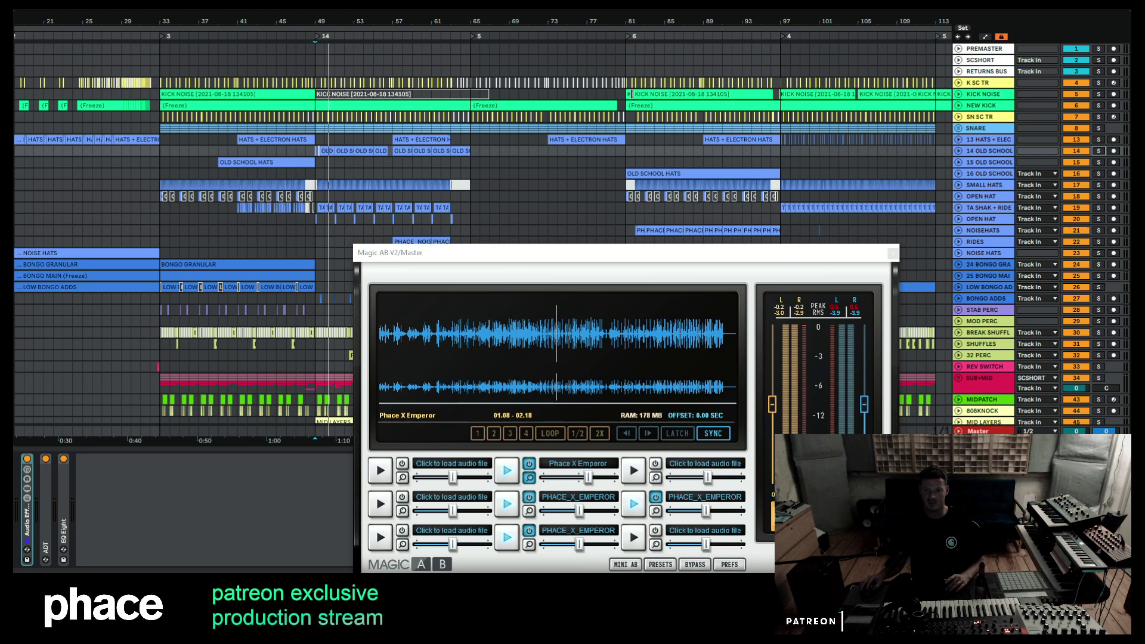
key(space)
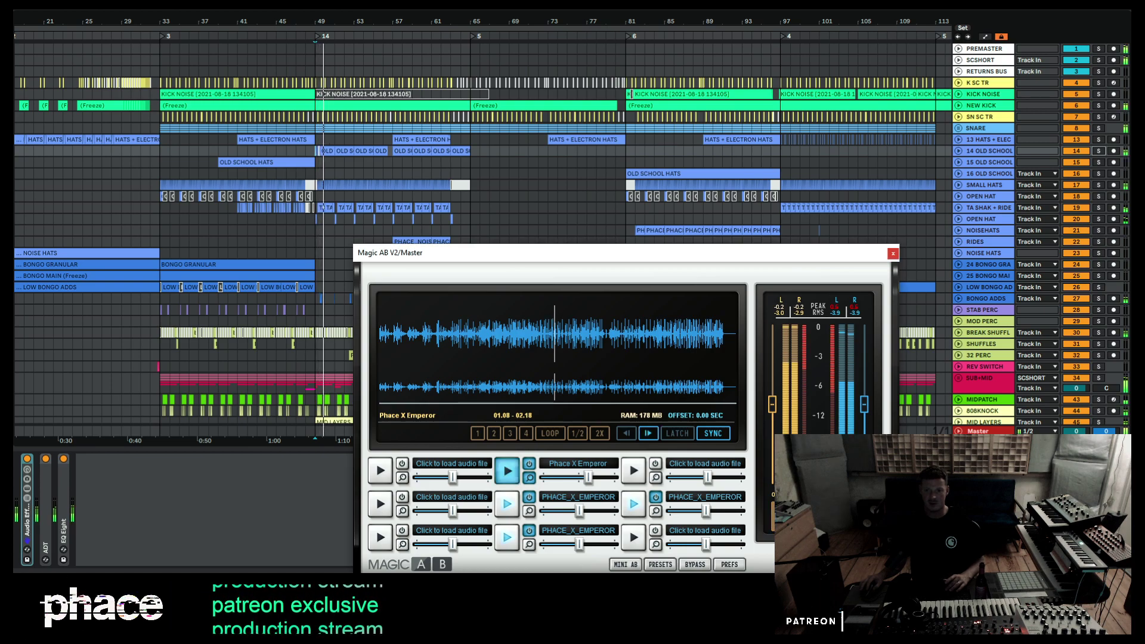
key(space)
key(space)
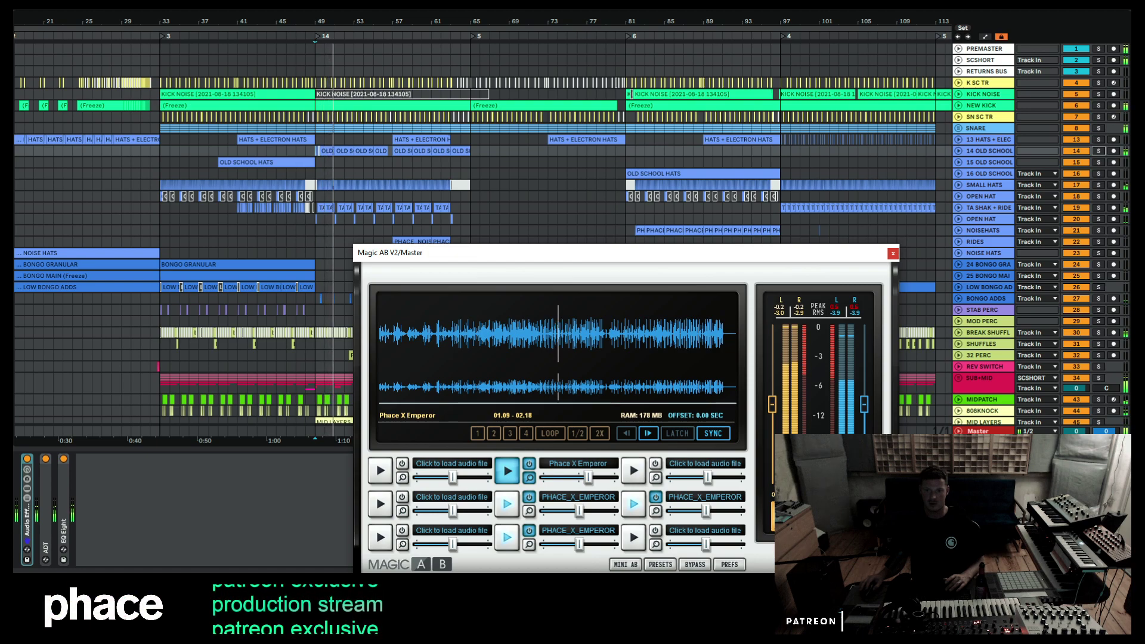
key(space)
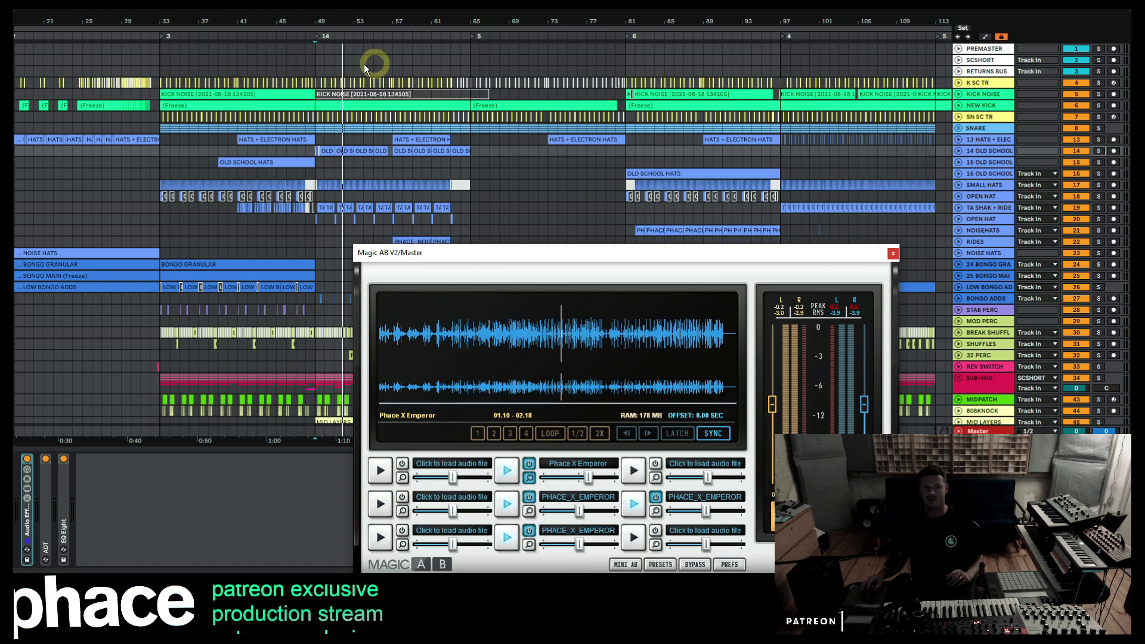
Show the devices of the 13 HATS + ELEC track and unfold the track.
scroll(230, 179, down, 3)
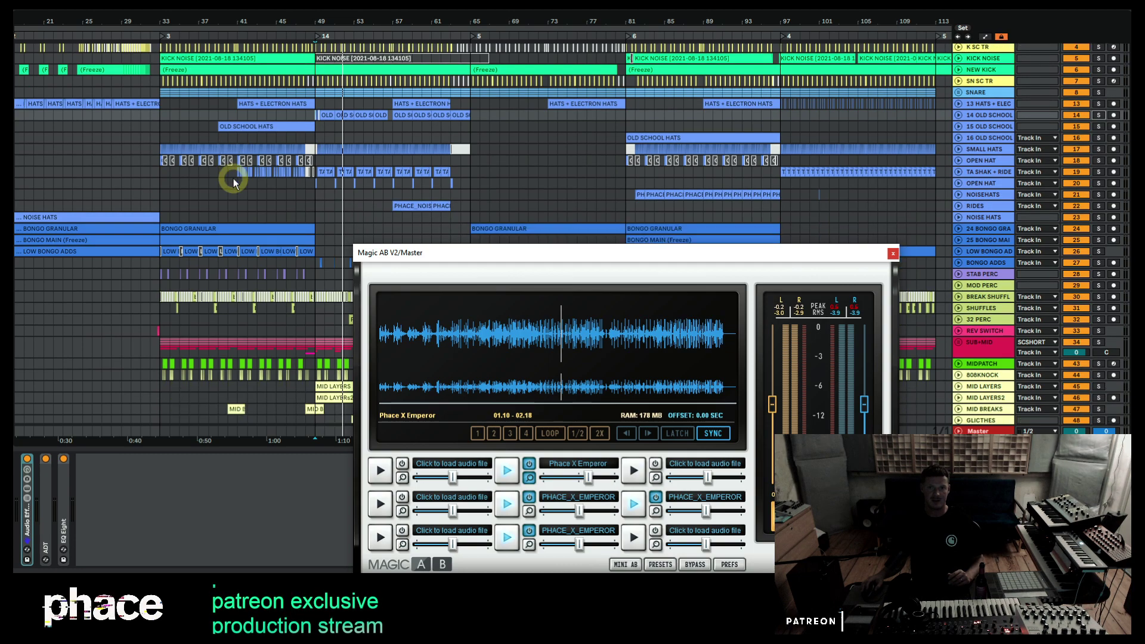
scroll(345, 174, down, 2)
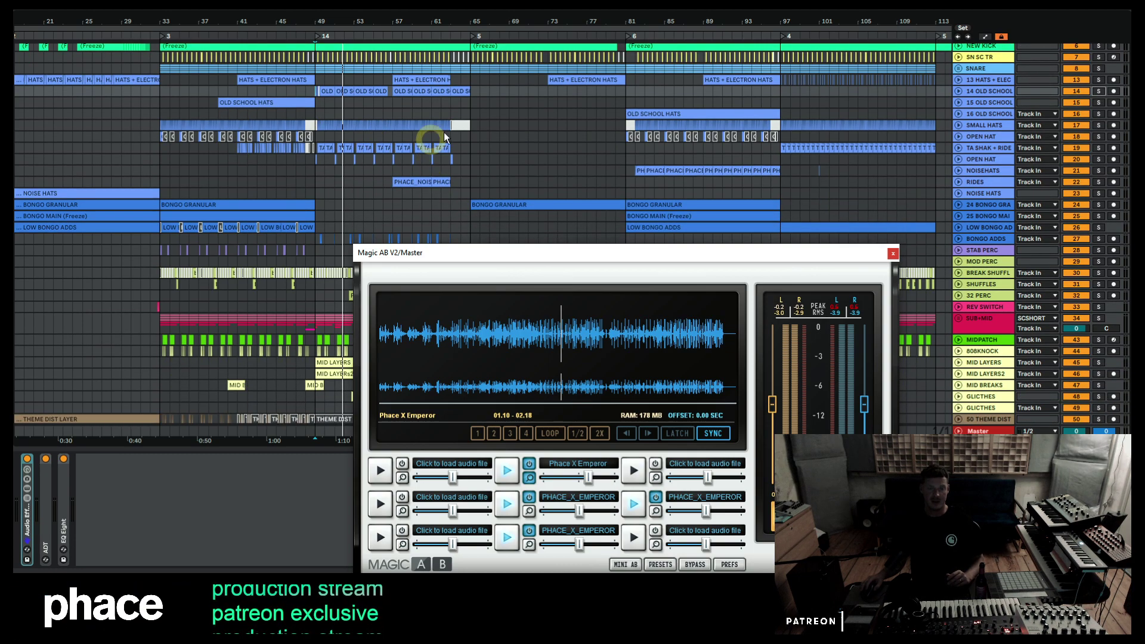
scroll(668, 173, up, 5)
click(981, 127)
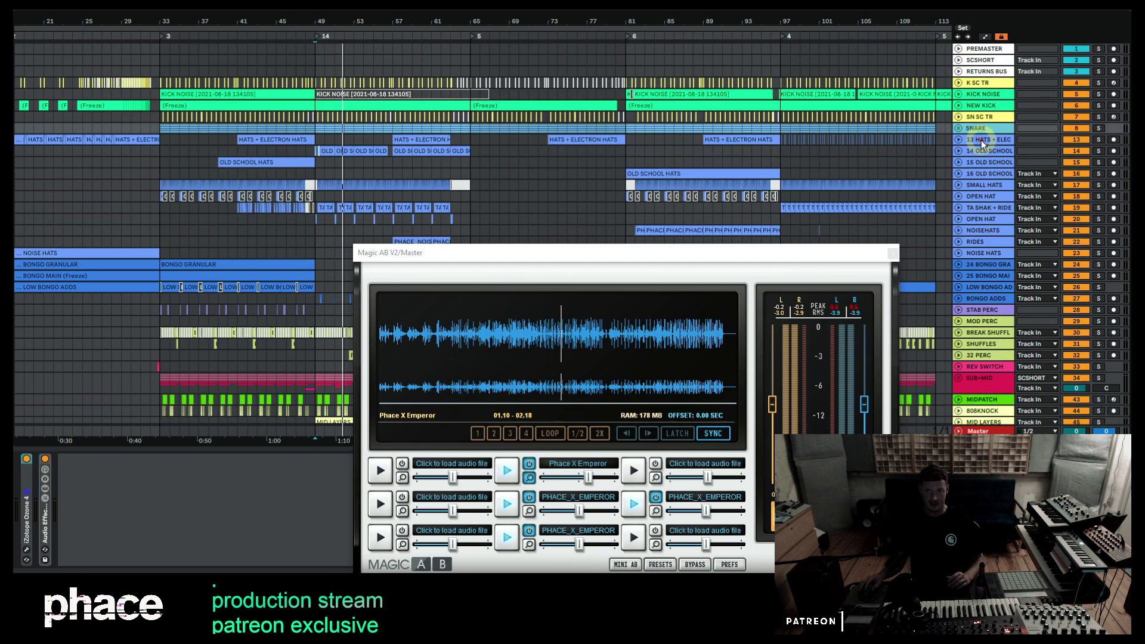
click(982, 145)
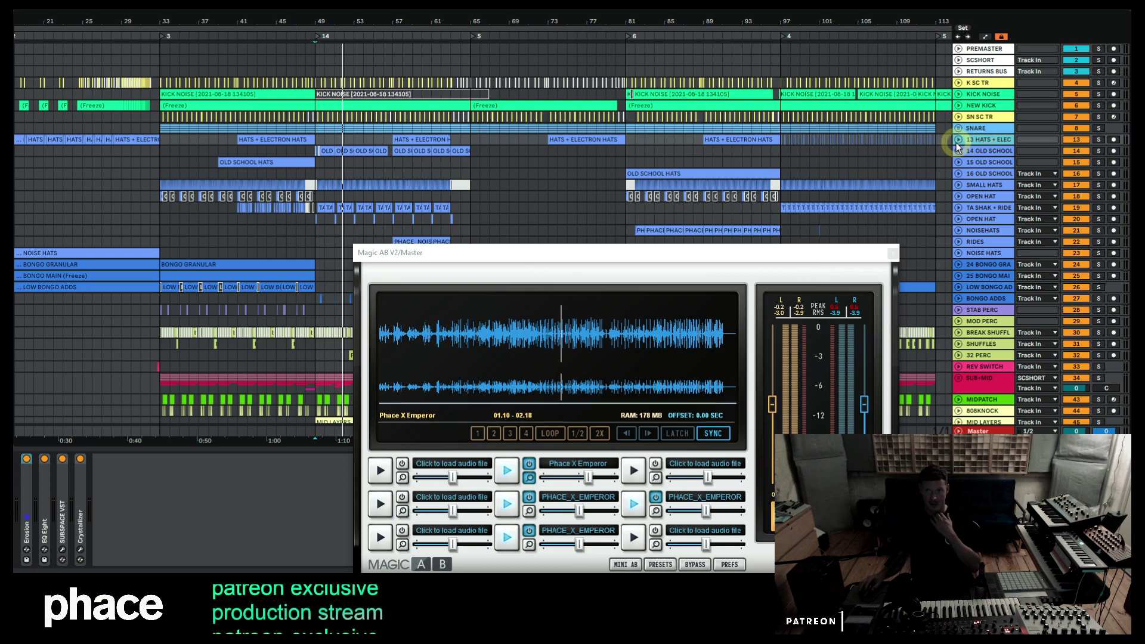
click(958, 140)
Play the soloed 13 HATS + ELEC track from bar 41, comparing it with SUBSPACE VST bypassed and active.
click(237, 161)
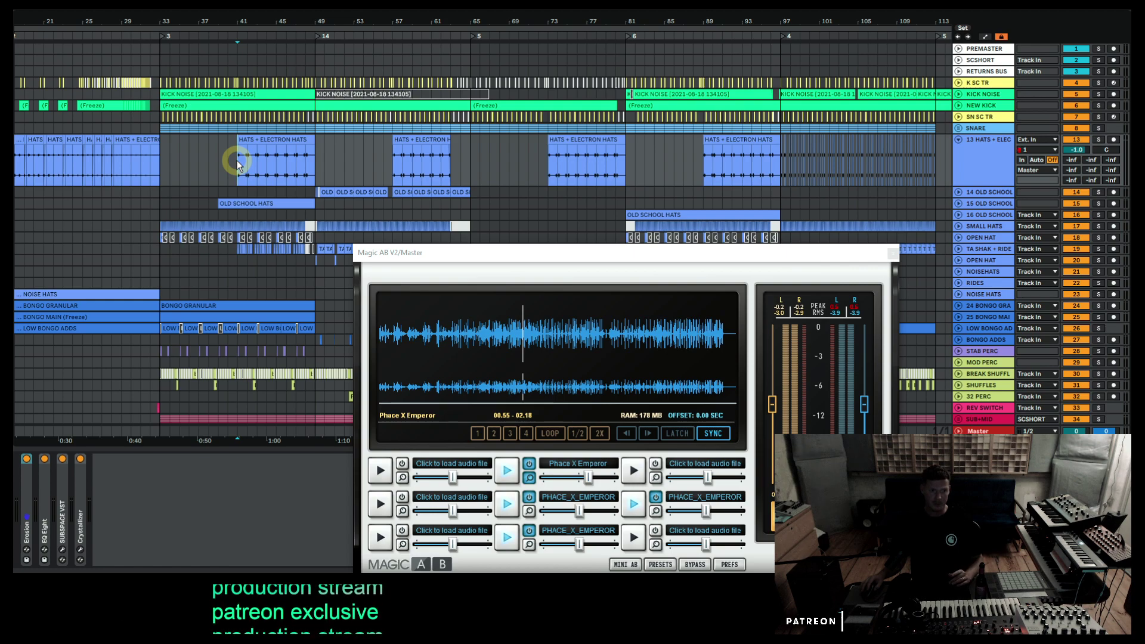
click(1098, 140)
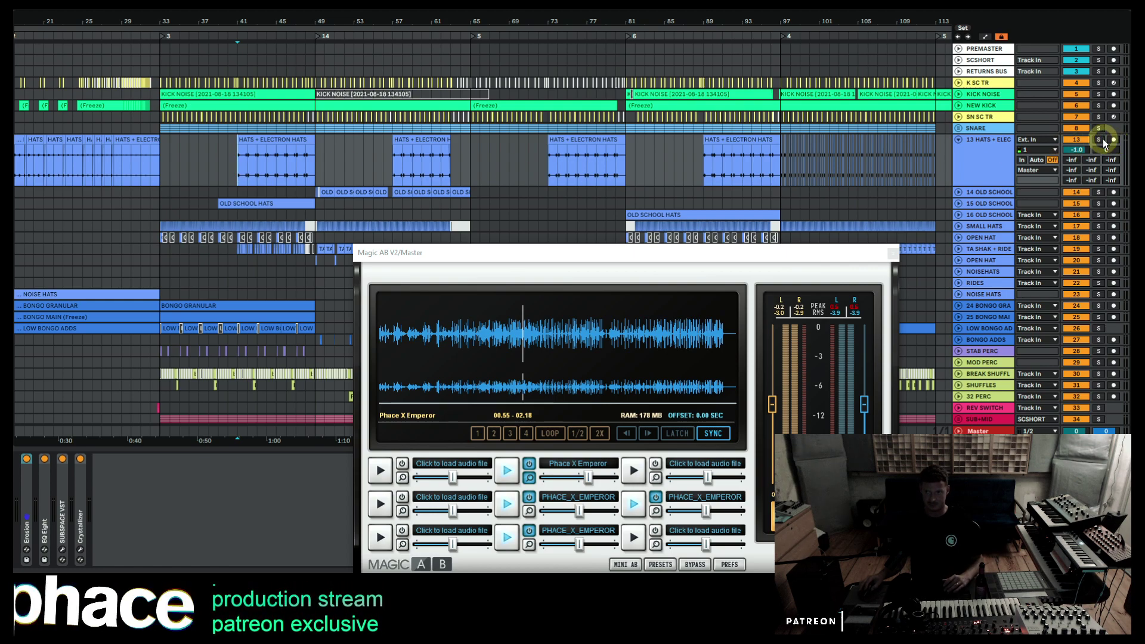
key(space)
click(62, 459)
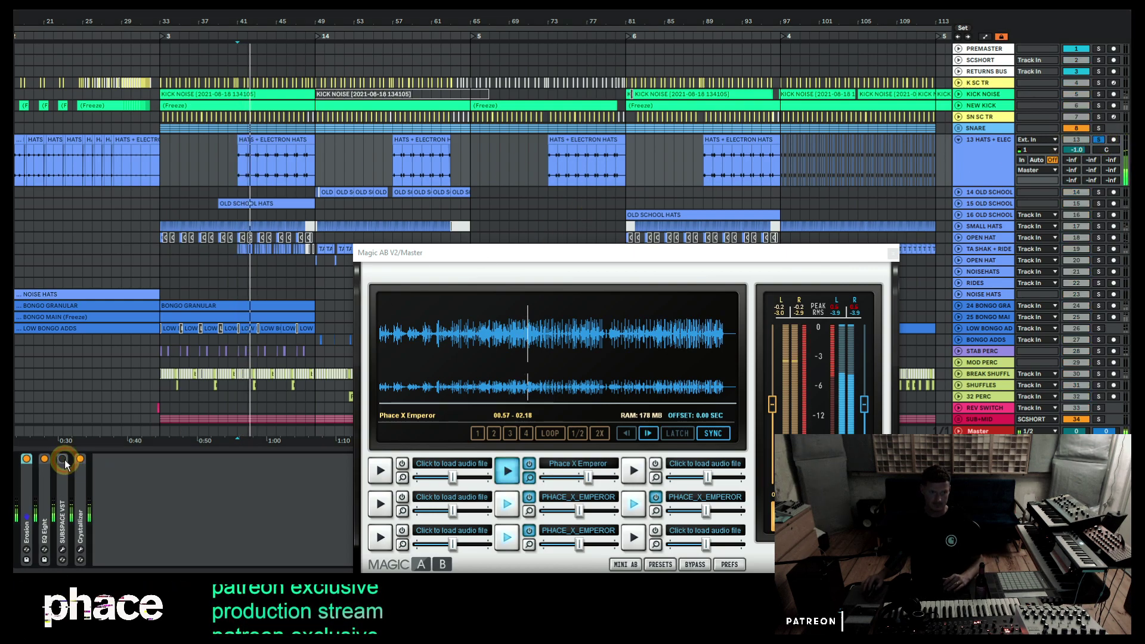
click(63, 459)
click(803, 242)
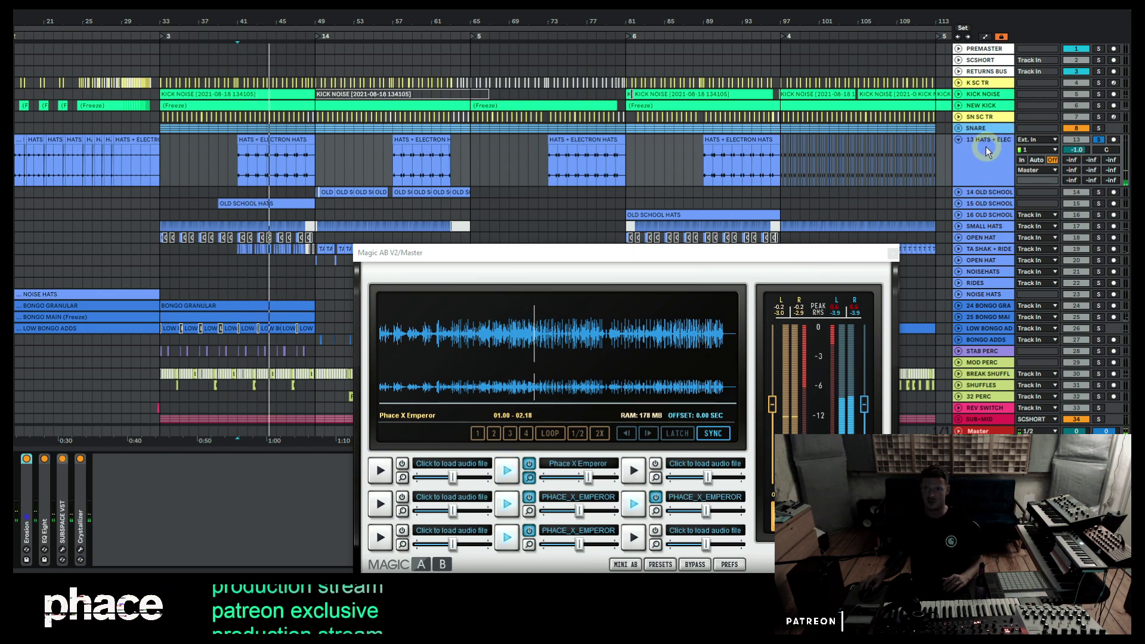
Switch off the solo on the 13 HATS + ELEC track, fold it and select the 14 OLD SCHOOL track.
click(1099, 140)
click(1099, 139)
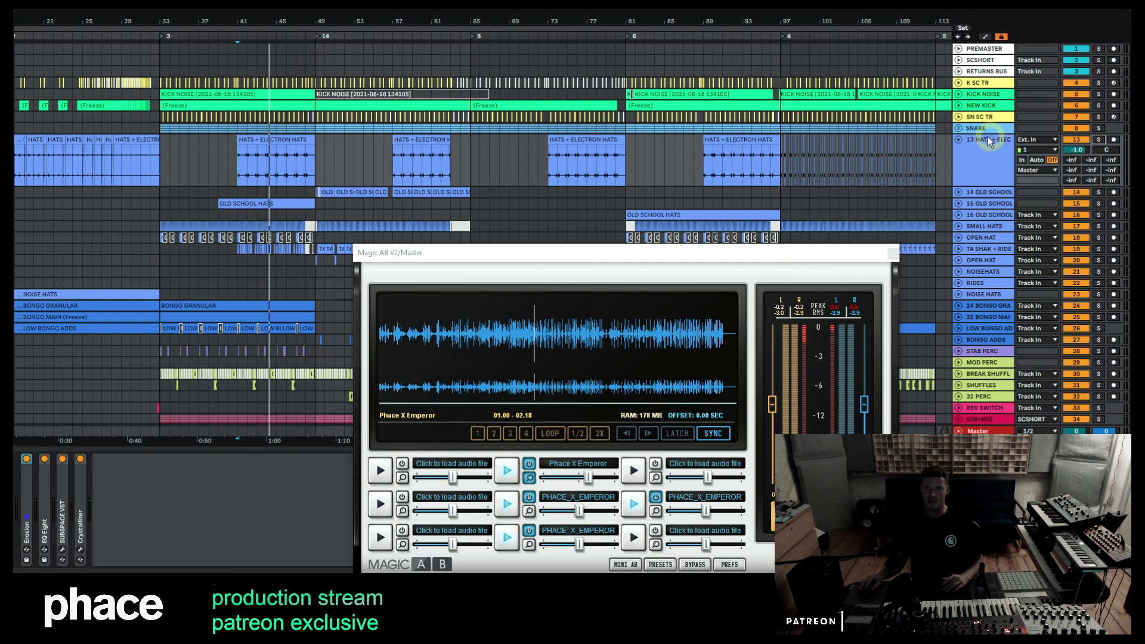
click(958, 141)
click(967, 153)
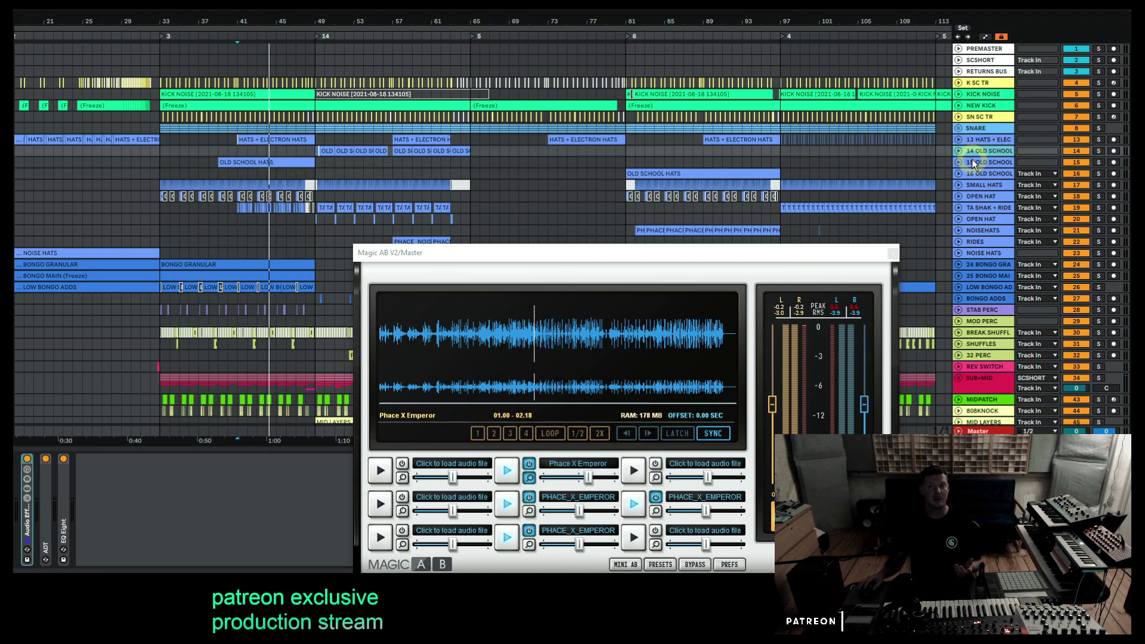
Solo the BONGO GRANULAR, BONGO MAIN and LOW BONGO ADDS tracks and play them from bar 17.
scroll(978, 167, down, 3)
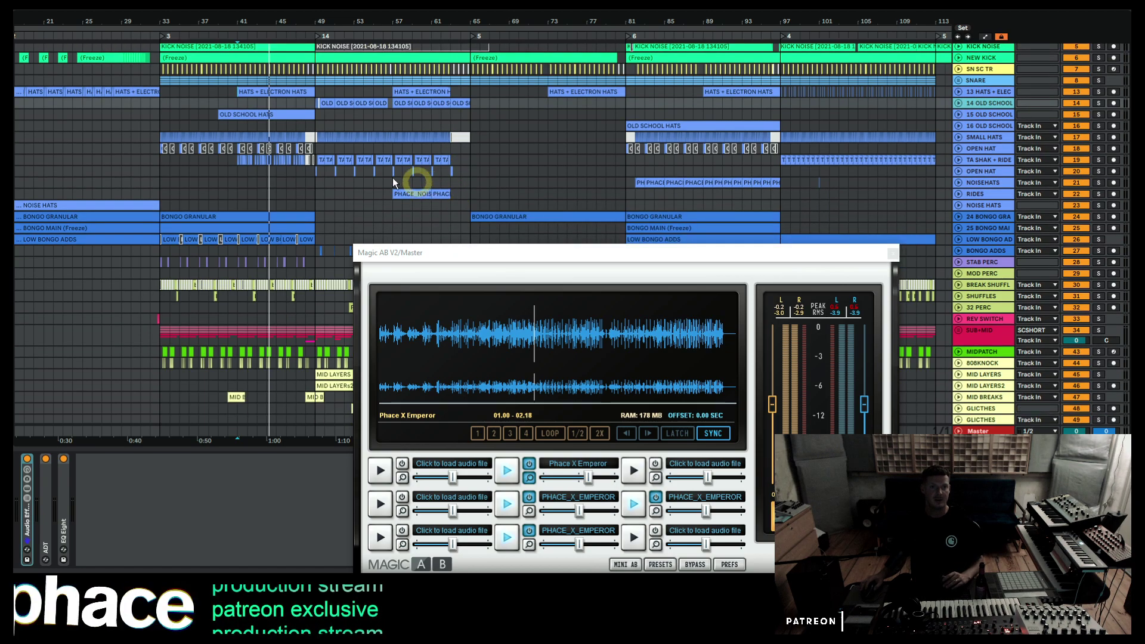
scroll(160, 23, left, 5)
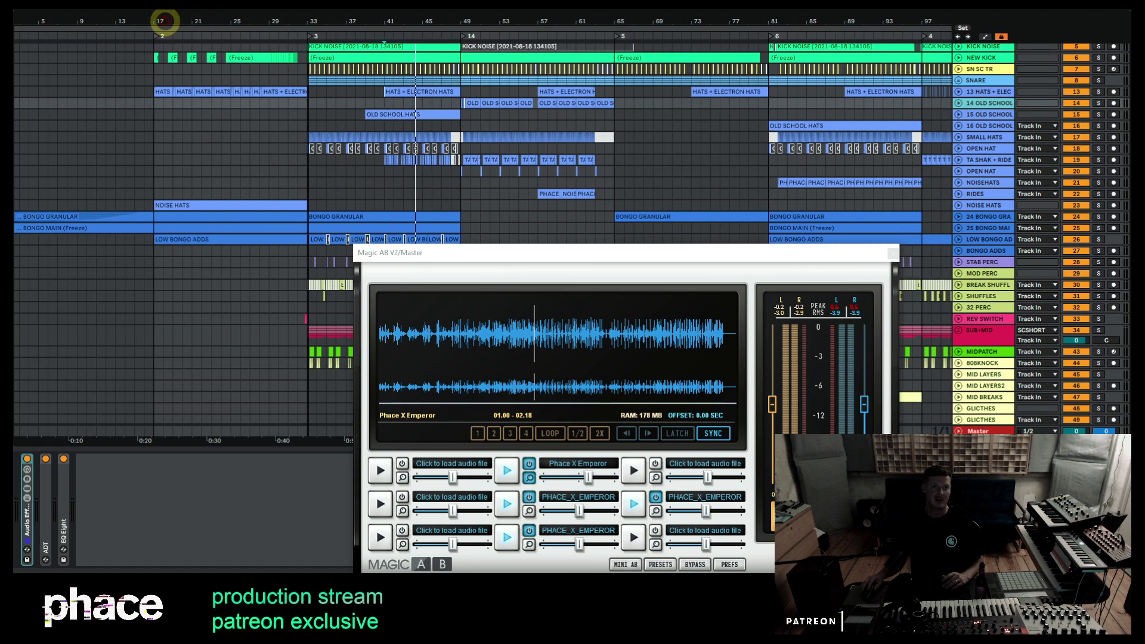
scroll(424, 155, down, 4)
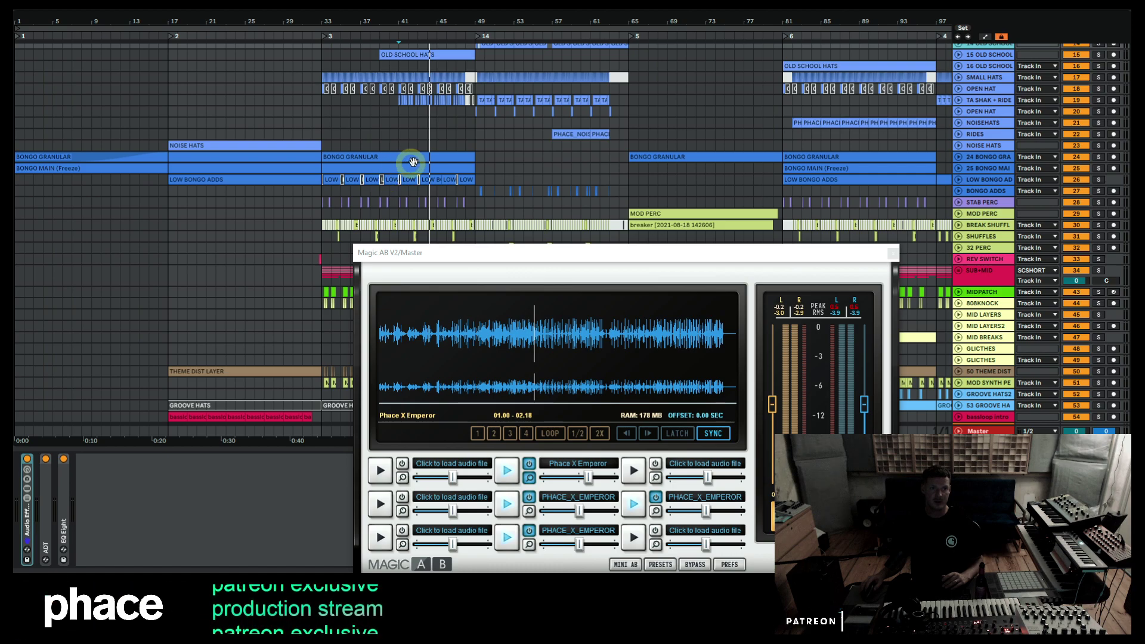
click(173, 136)
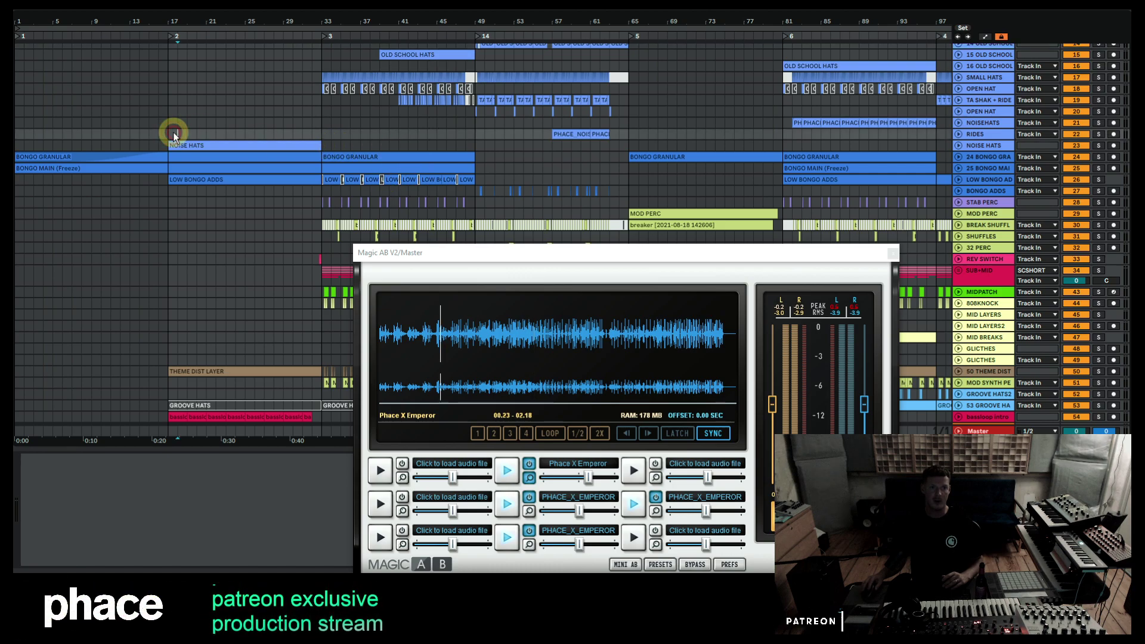
click(1099, 156)
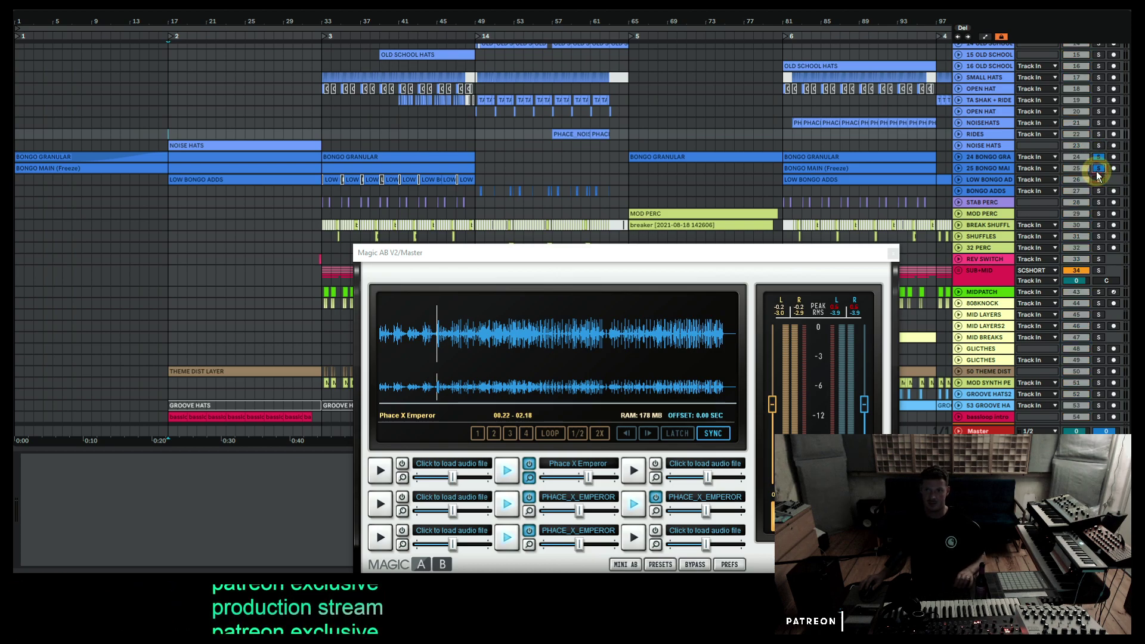
key(space)
click(1099, 179)
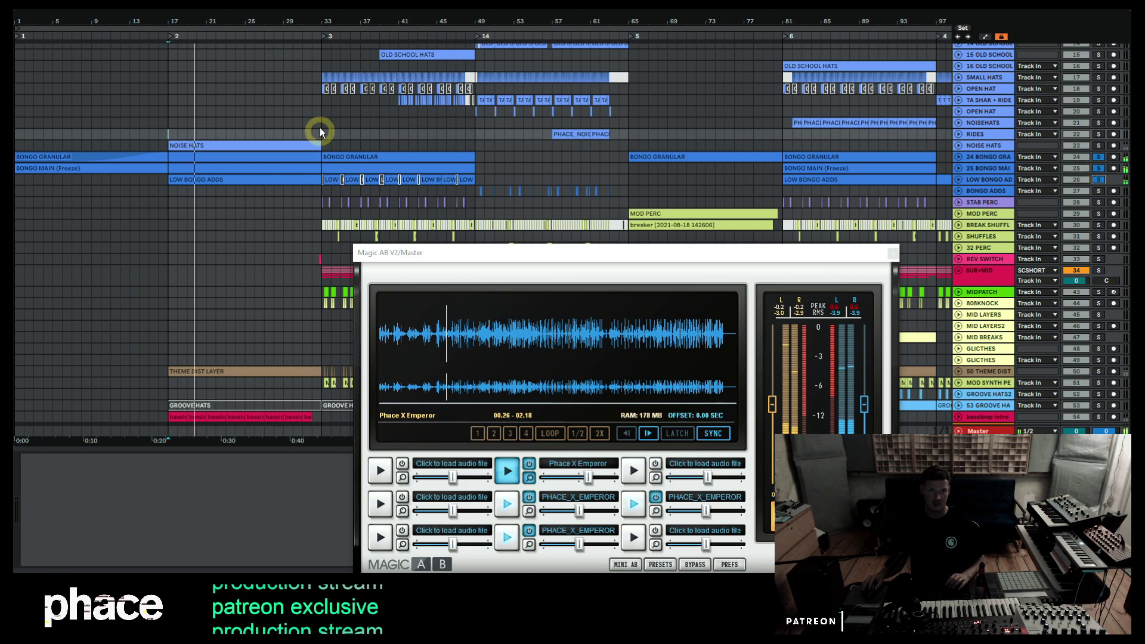
Show the devices of the 25 BONGO MAIN track, moving Magic AB aside, and open its FabFilter Pro-Q 3.
click(1004, 170)
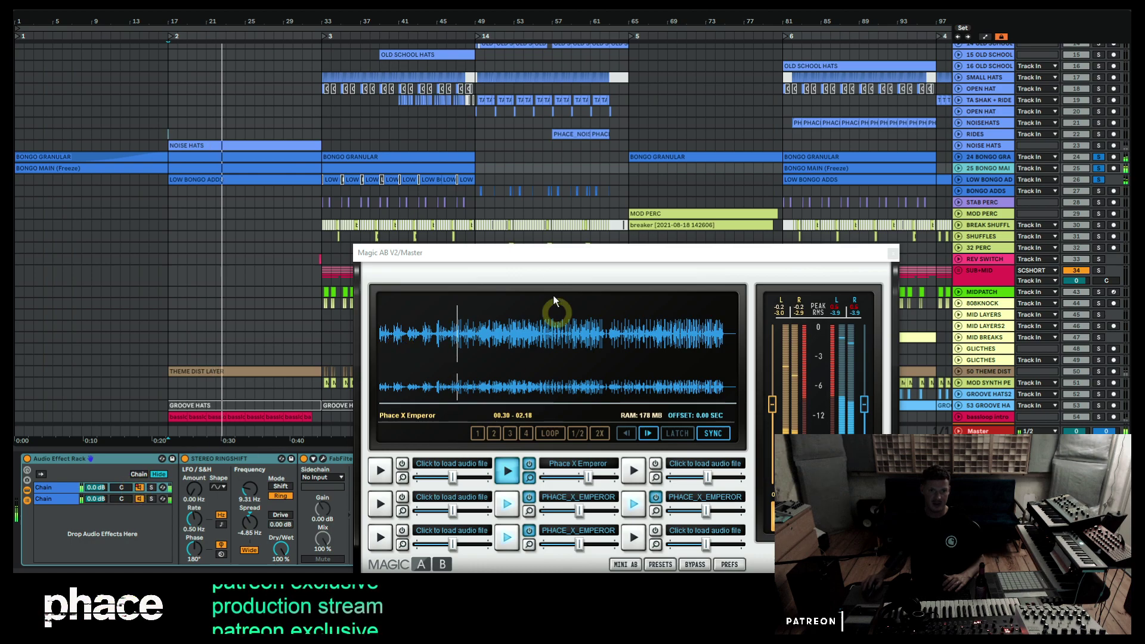
drag(557, 251, 777, 237)
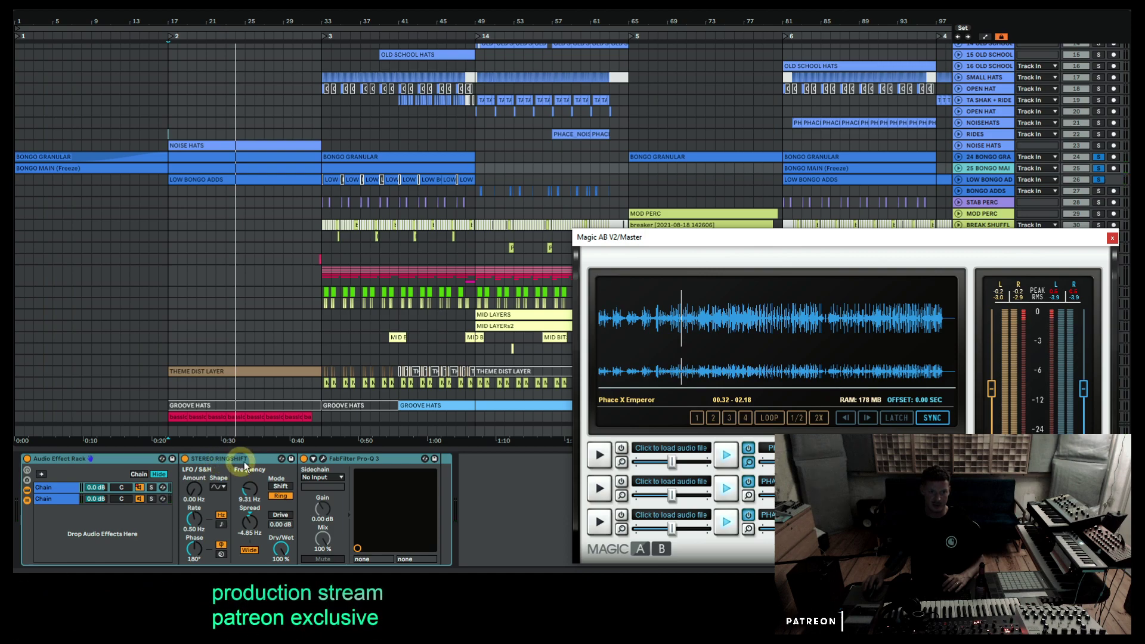
click(328, 459)
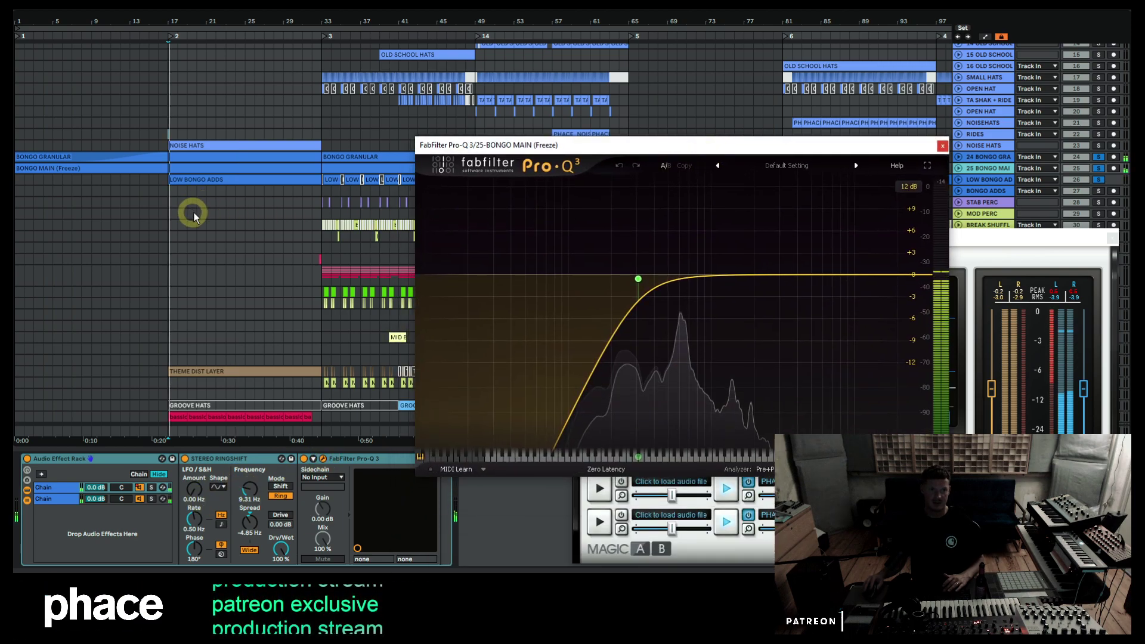
Audition BONGO MAIN's two Audio Effect Rack chains by toggling each one, and move the Pro-Q 3 window below the bongo tracks.
click(141, 489)
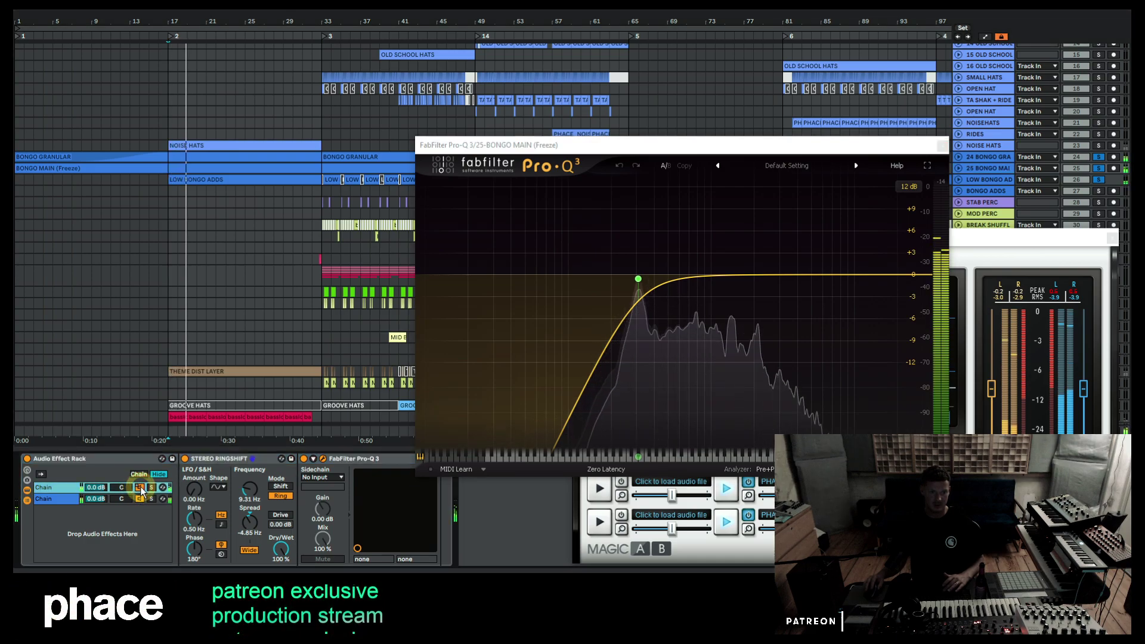
click(142, 499)
click(140, 499)
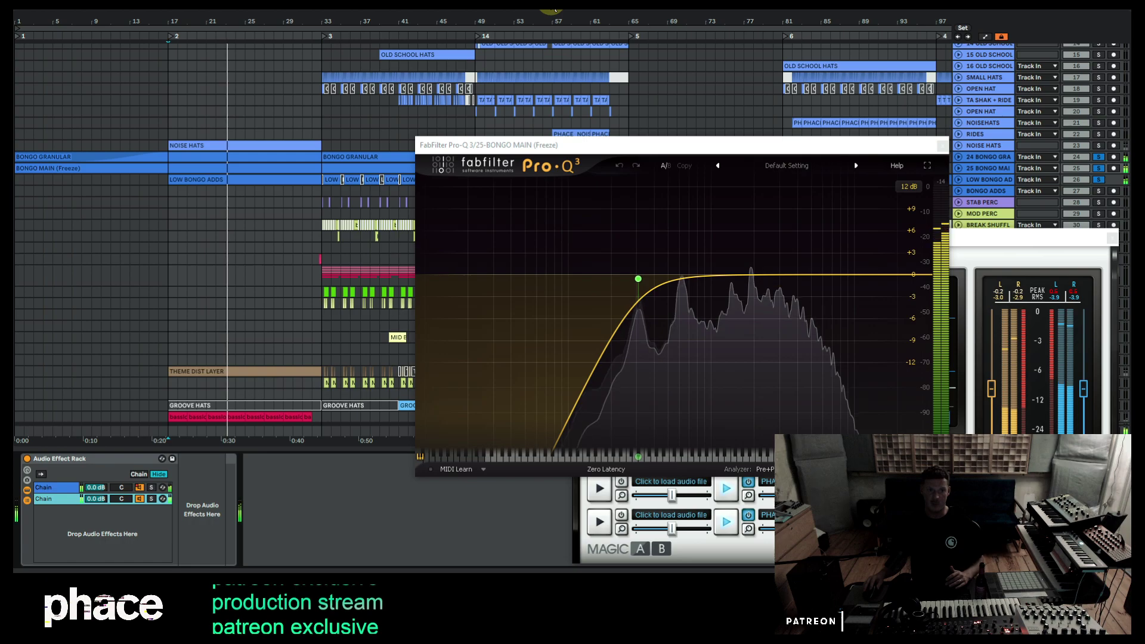
click(138, 488)
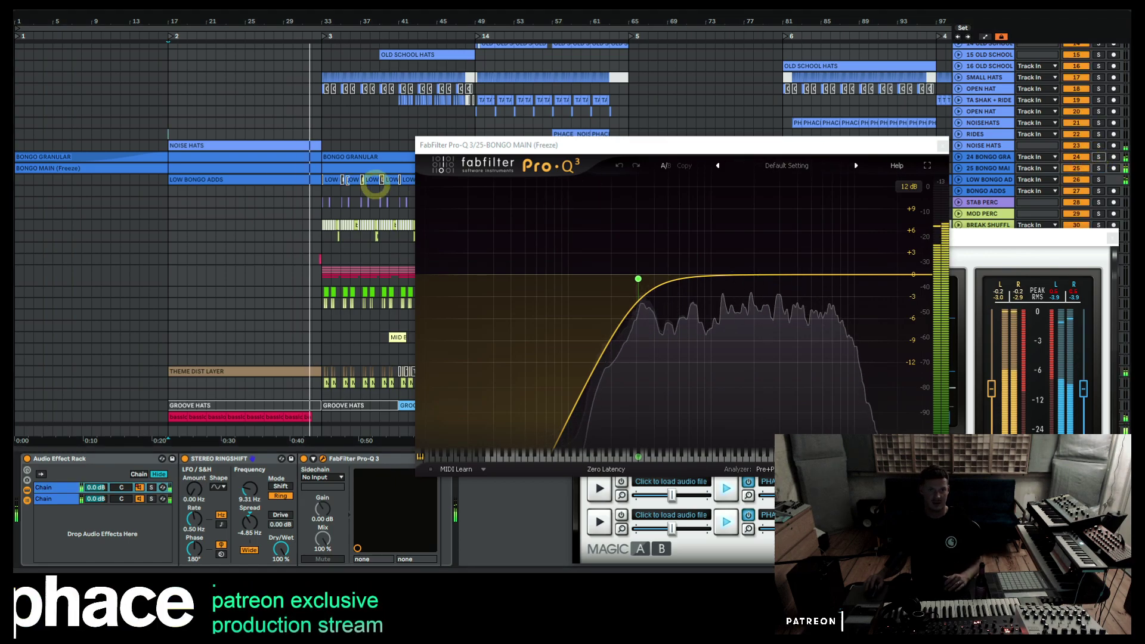
drag(507, 147, 525, 220)
key(space)
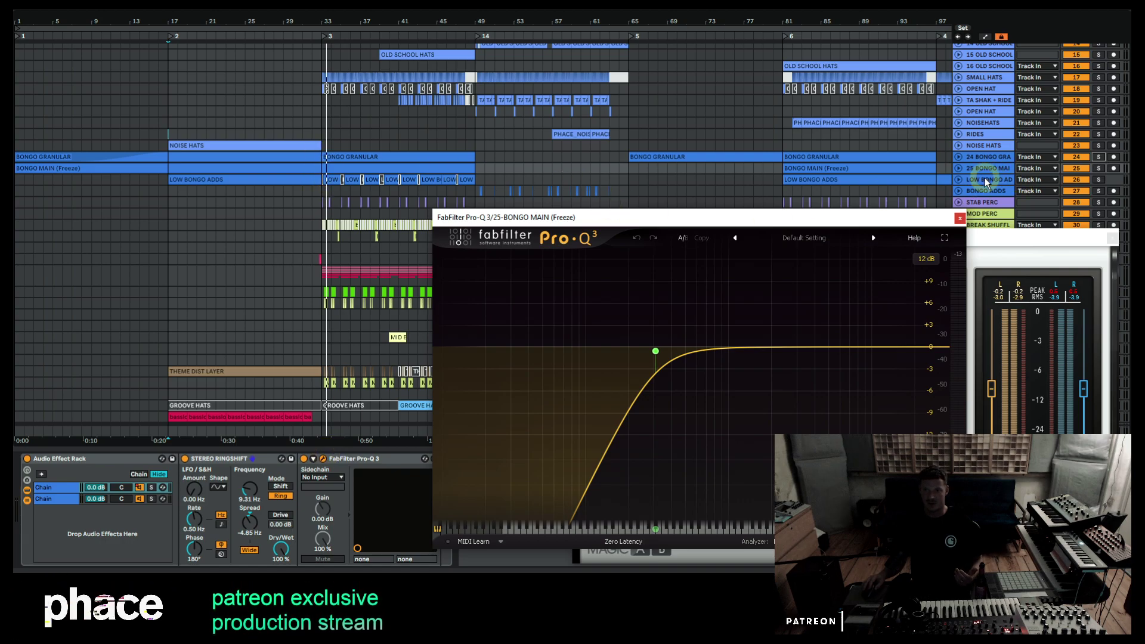
Unfold the STAB PERC track and play the mix from bar 33 to hear its first stabs.
scroll(473, 146, down, 3)
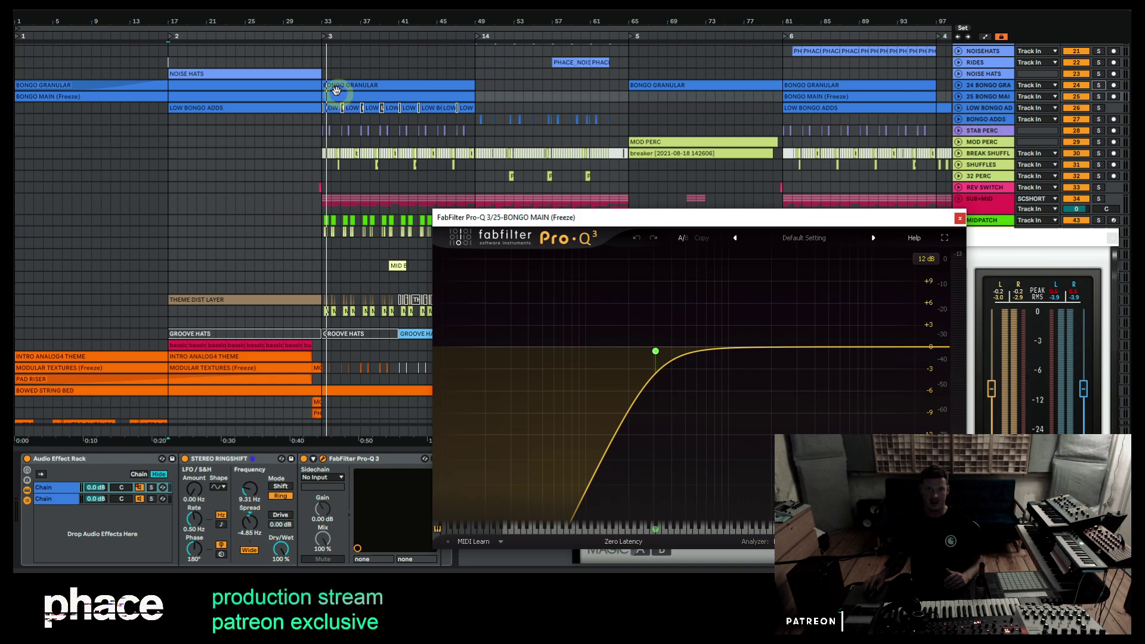
drag(325, 22, 325, 21)
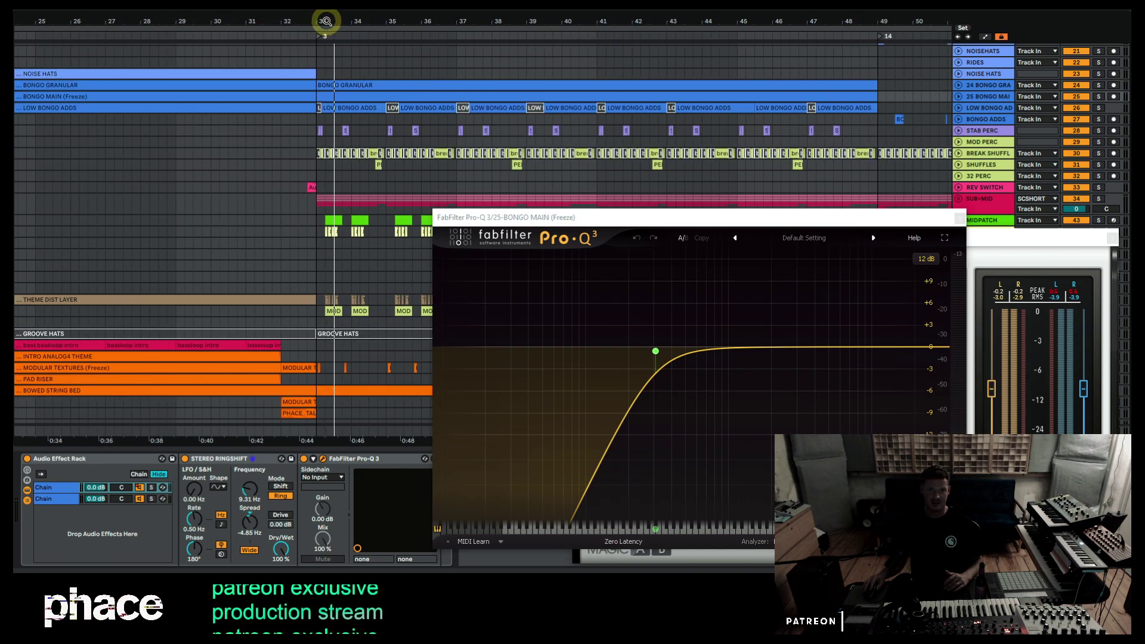
click(957, 130)
drag(322, 18, 316, 31)
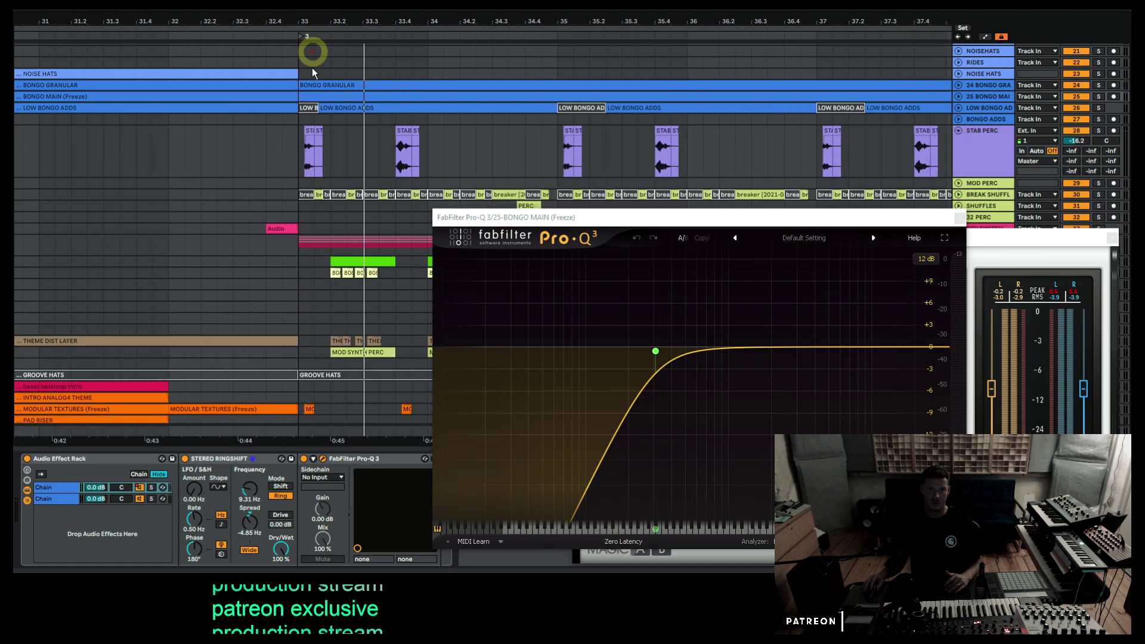
click(294, 159)
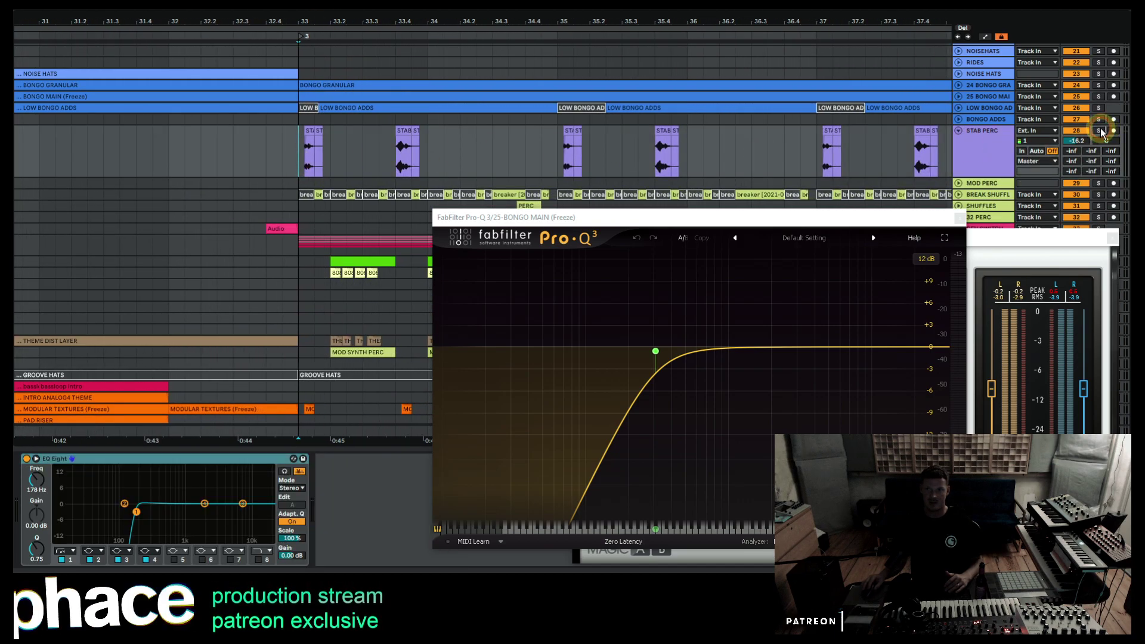
key(space)
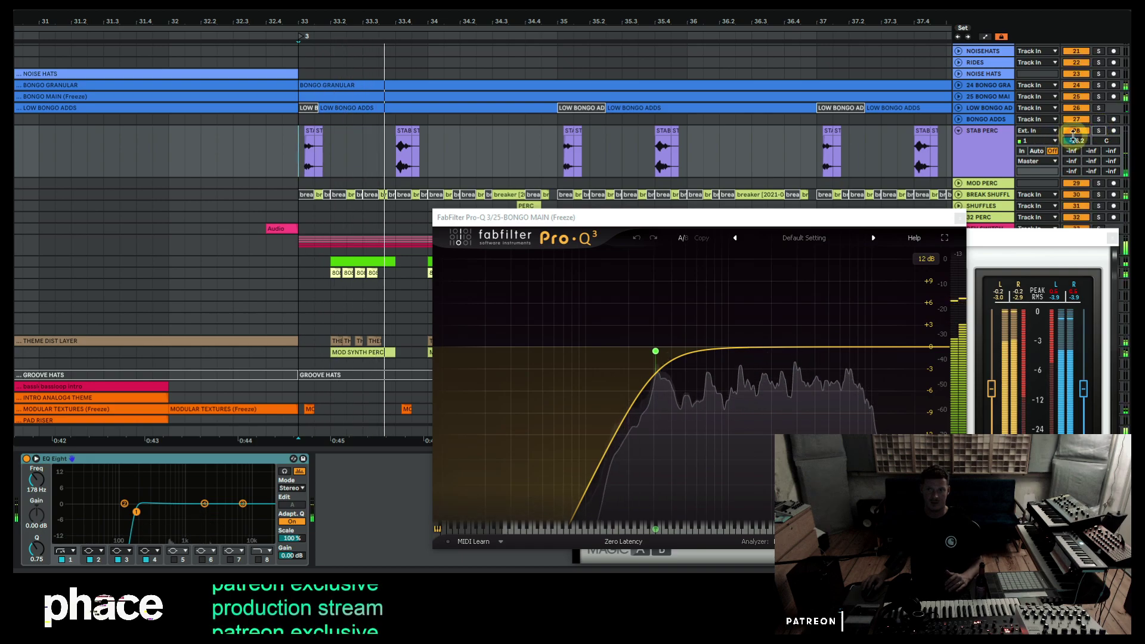
key(space)
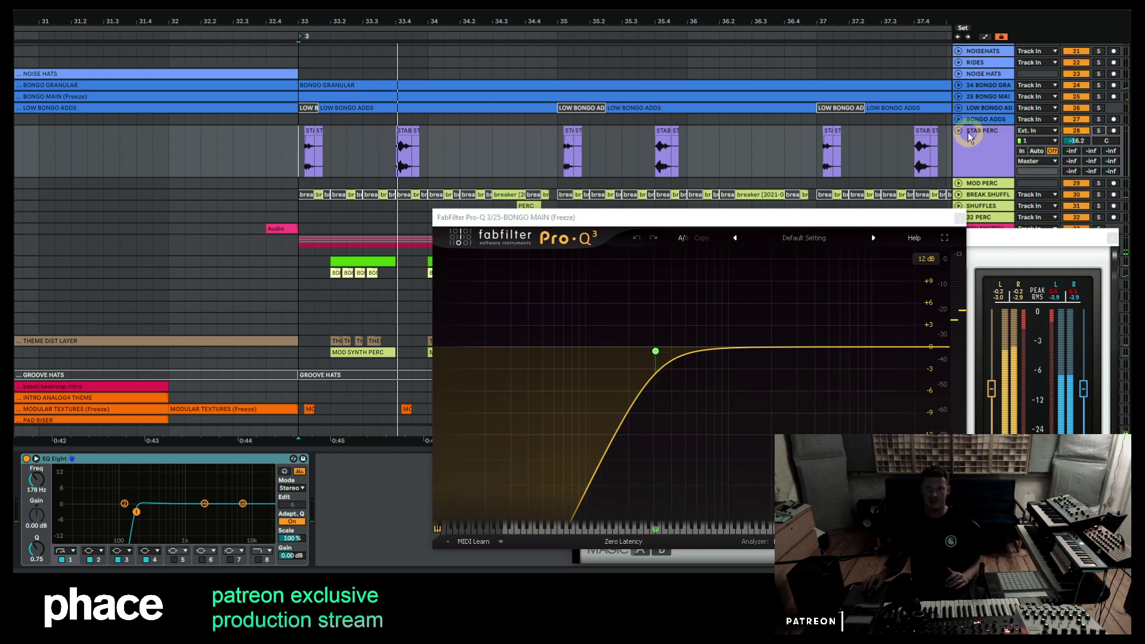
Fold the STAB PERC track.
click(958, 130)
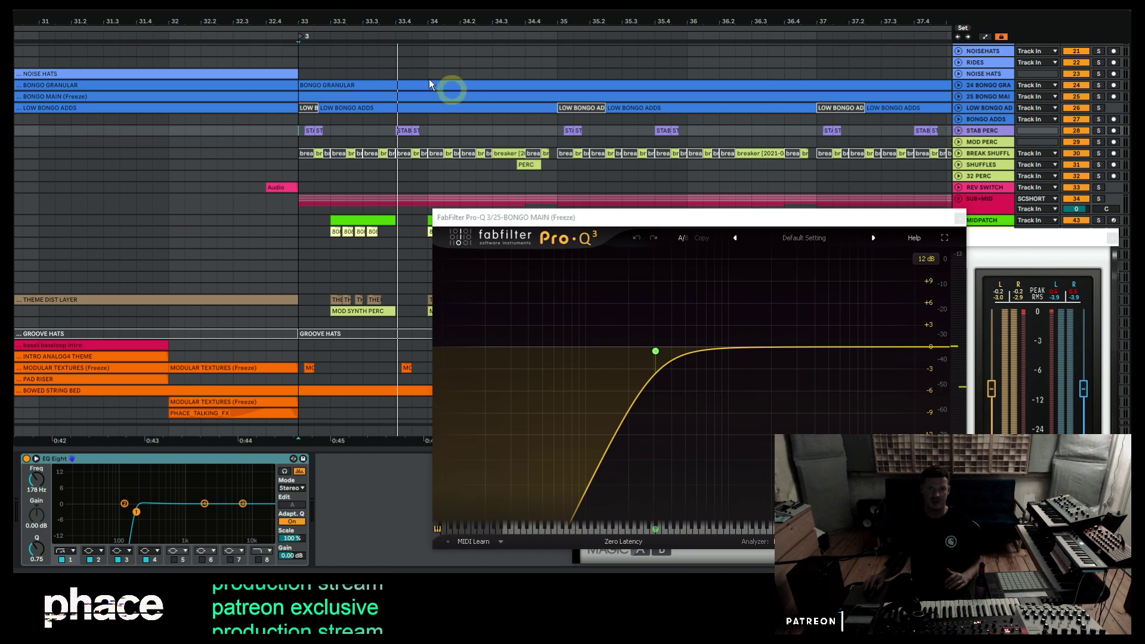
drag(351, 21, 351, 20)
scroll(559, 149, down, 2)
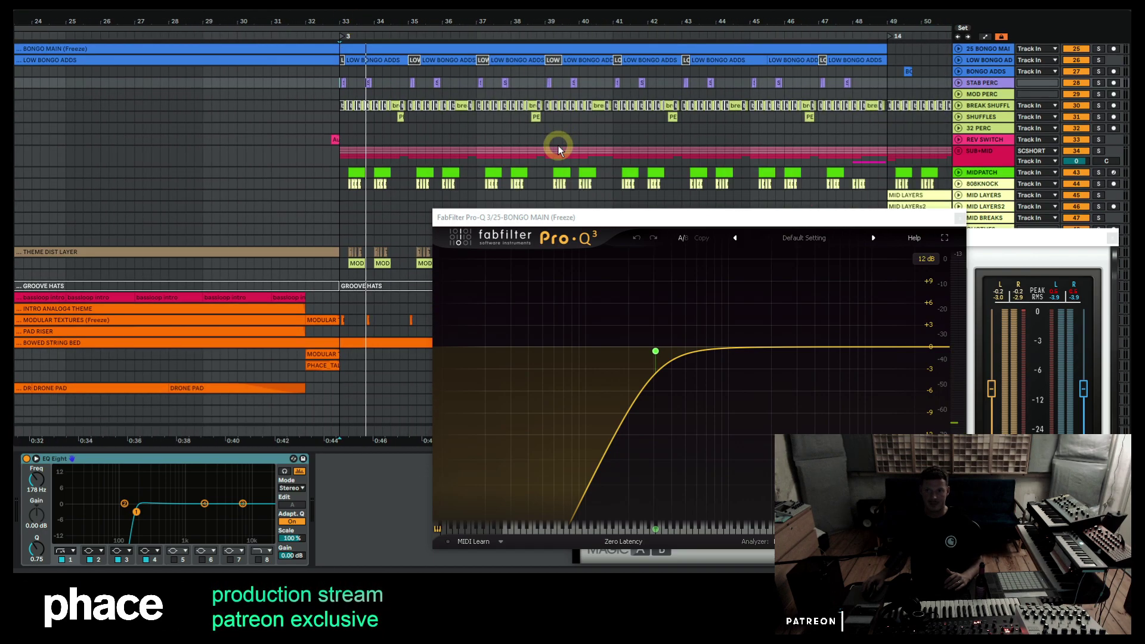
Unfold the SUB+MID group, show the whole arrangement, and set the playback start at bar 33 on that group.
scroll(559, 149, down, 2)
click(960, 128)
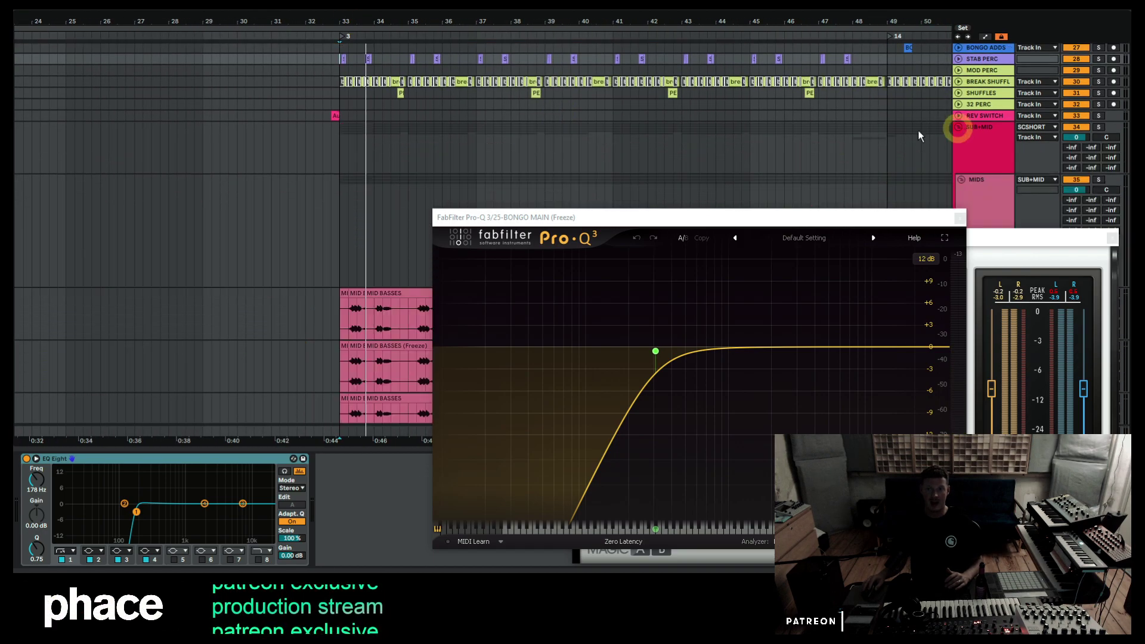
drag(370, 21, 255, 20)
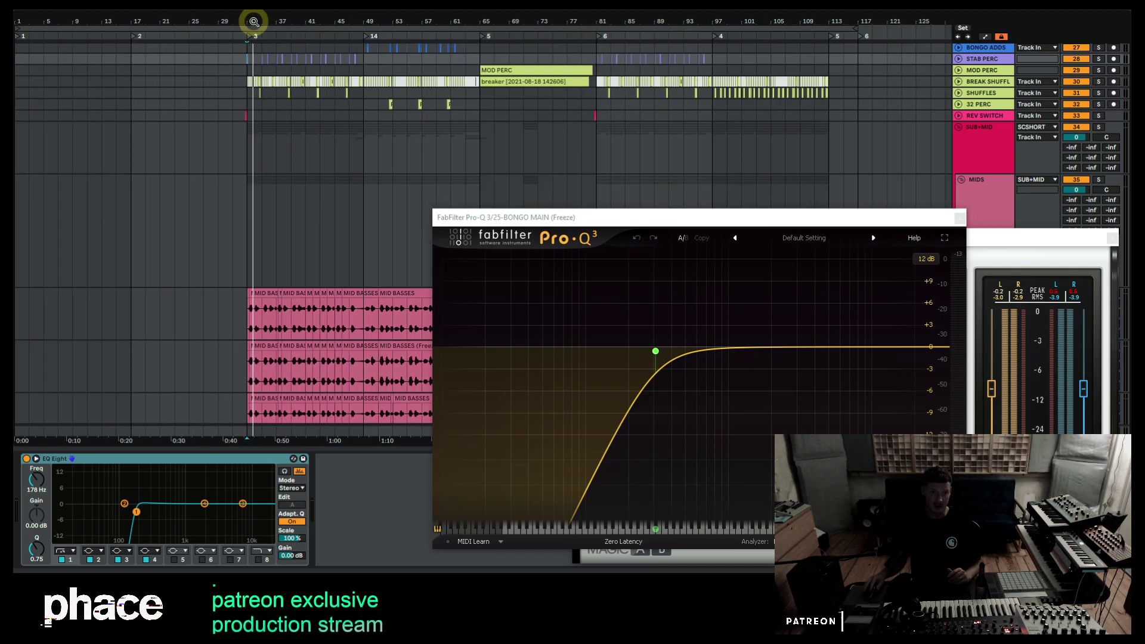
click(244, 151)
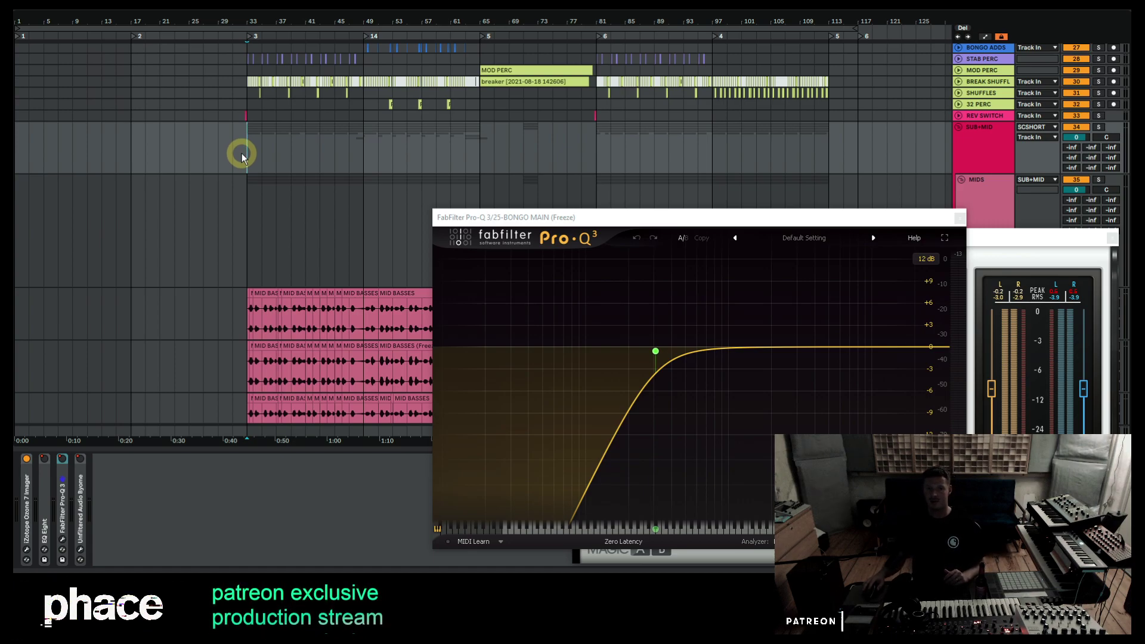
Bring Magic AB to the front and play the mix from bar 33 in short passes.
click(1021, 237)
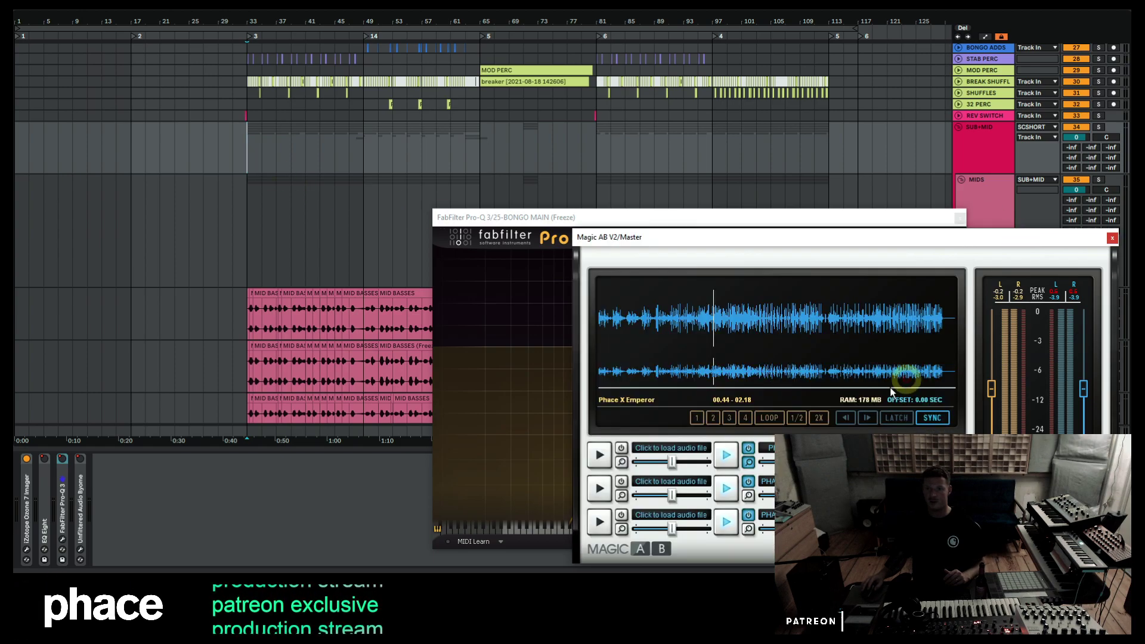
key(space)
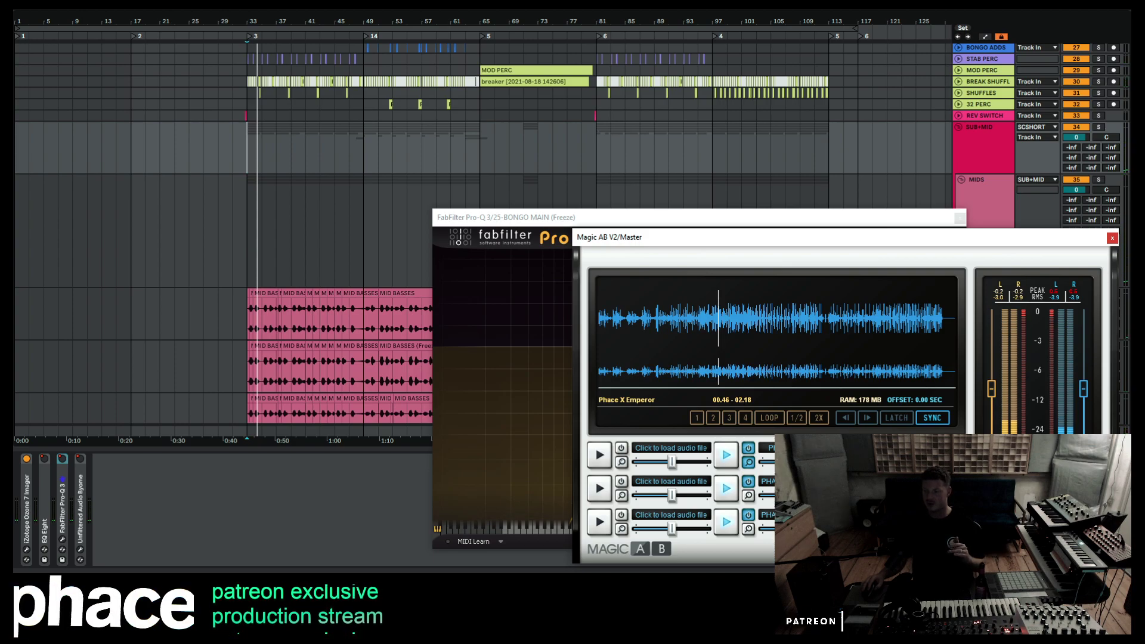
key(space)
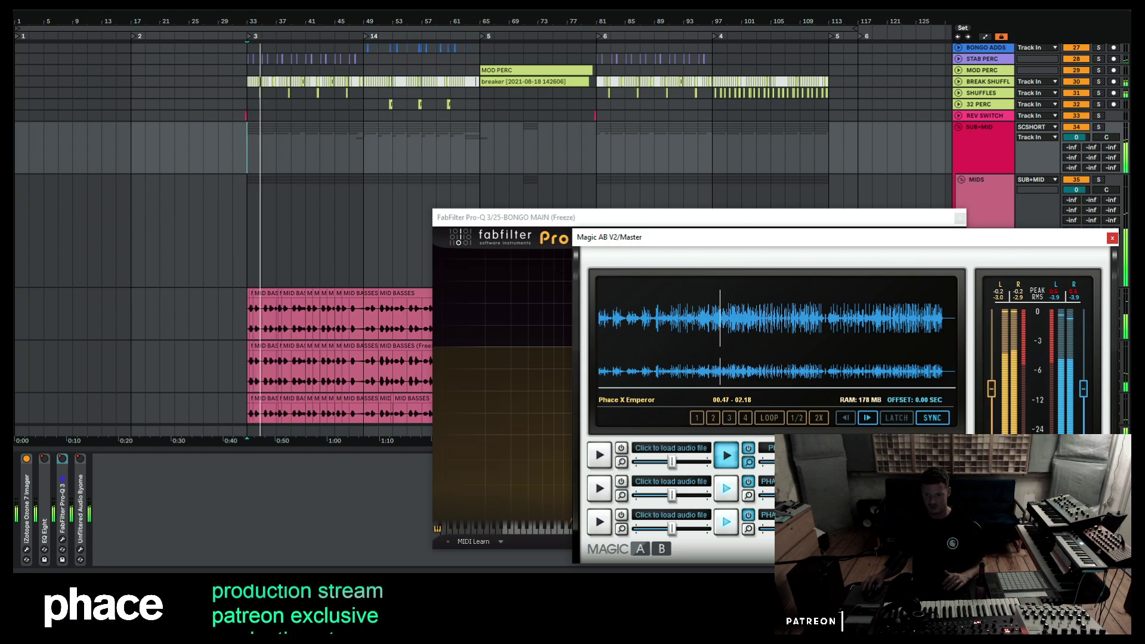
key(space)
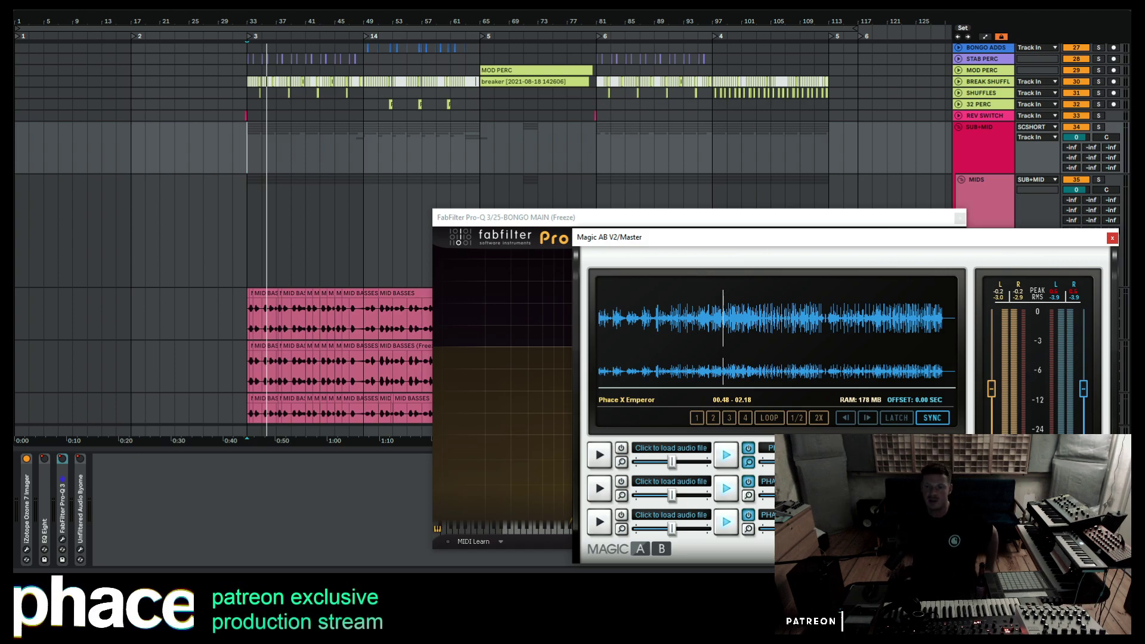
click(979, 187)
key(space)
Close the BONGO MAIN Pro-Q 3, then open the MIDS track's last Pro-Q 3 and move it clear of the device chain.
click(891, 217)
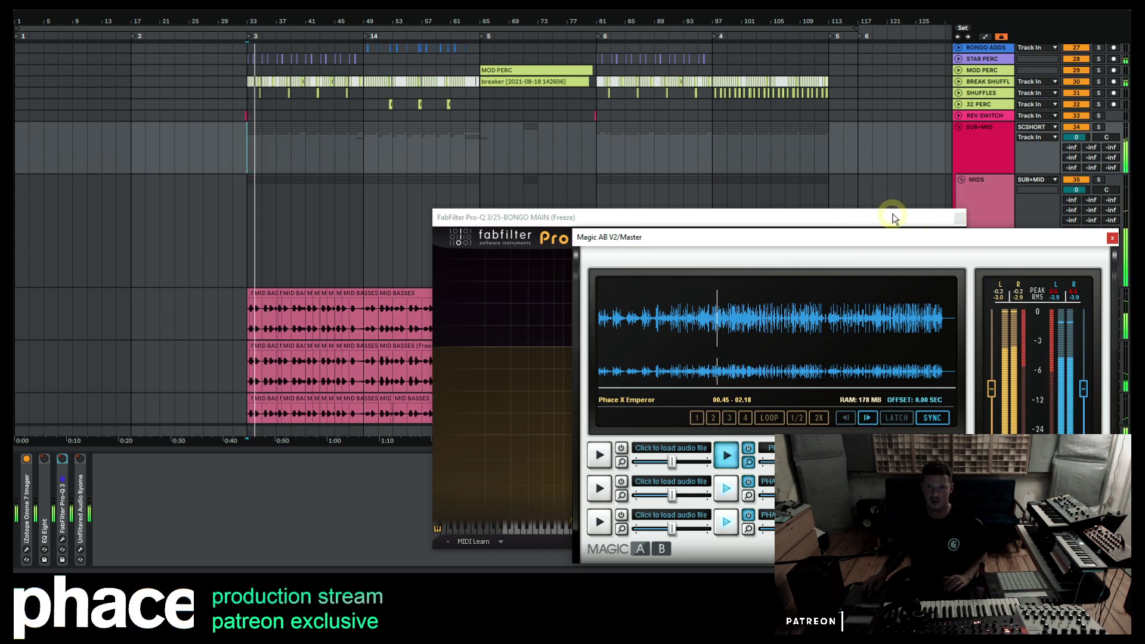
click(947, 220)
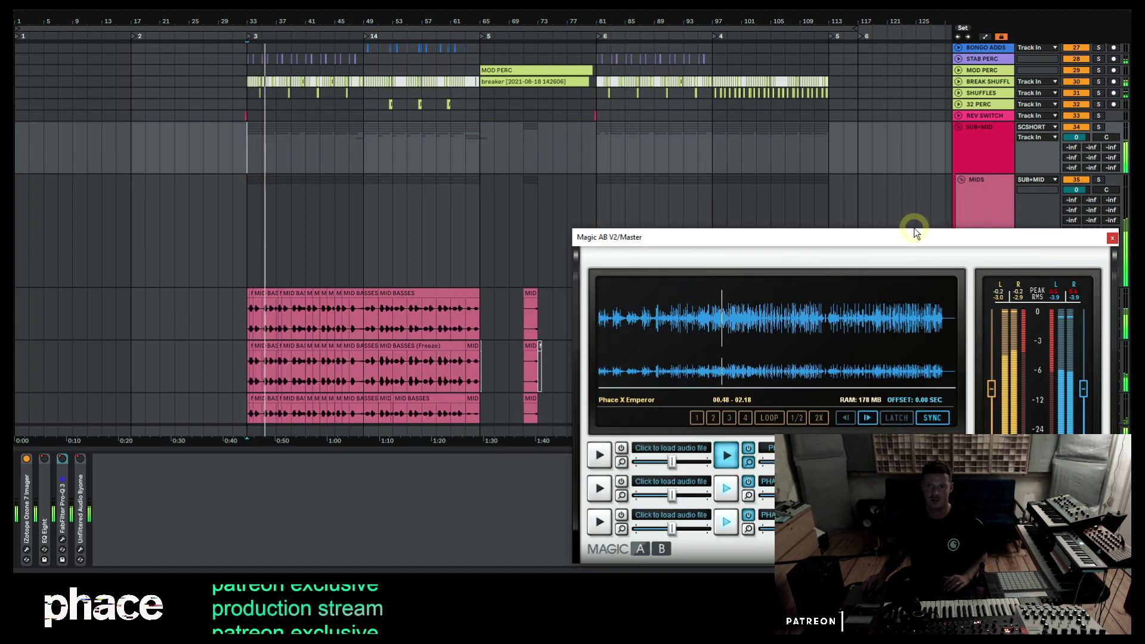
click(981, 195)
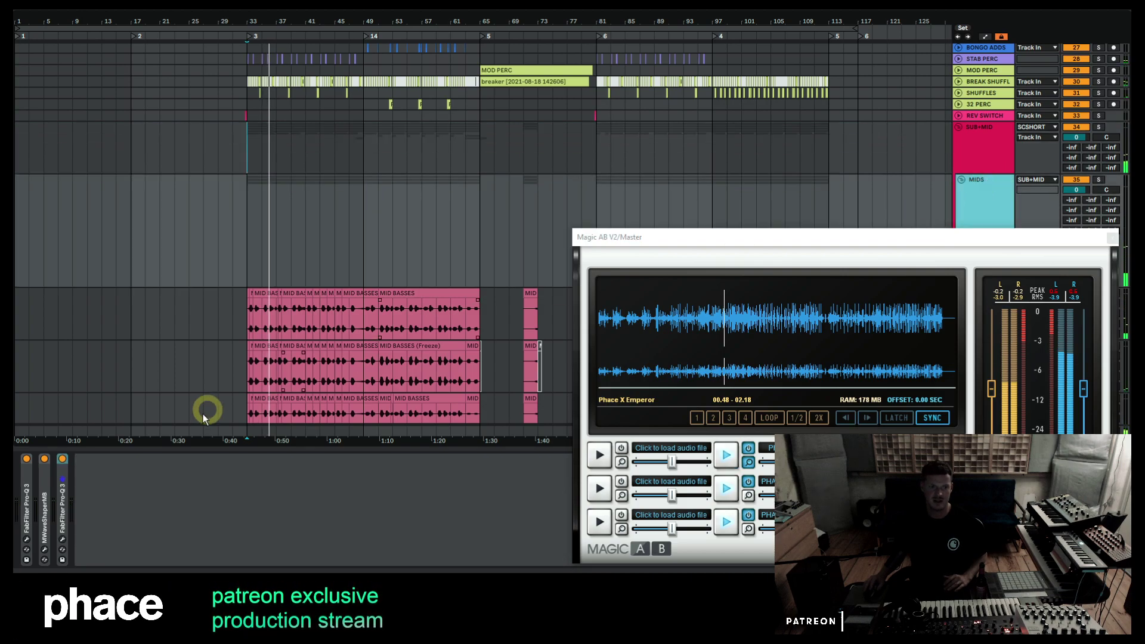
double_click(64, 471)
click(83, 459)
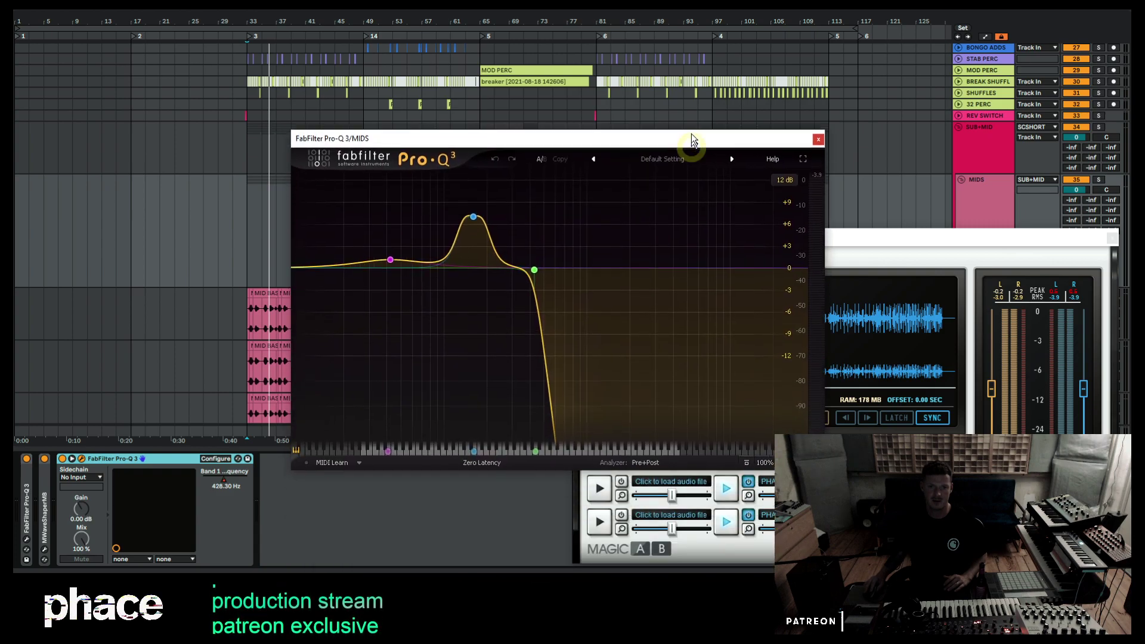
drag(690, 138, 692, 106)
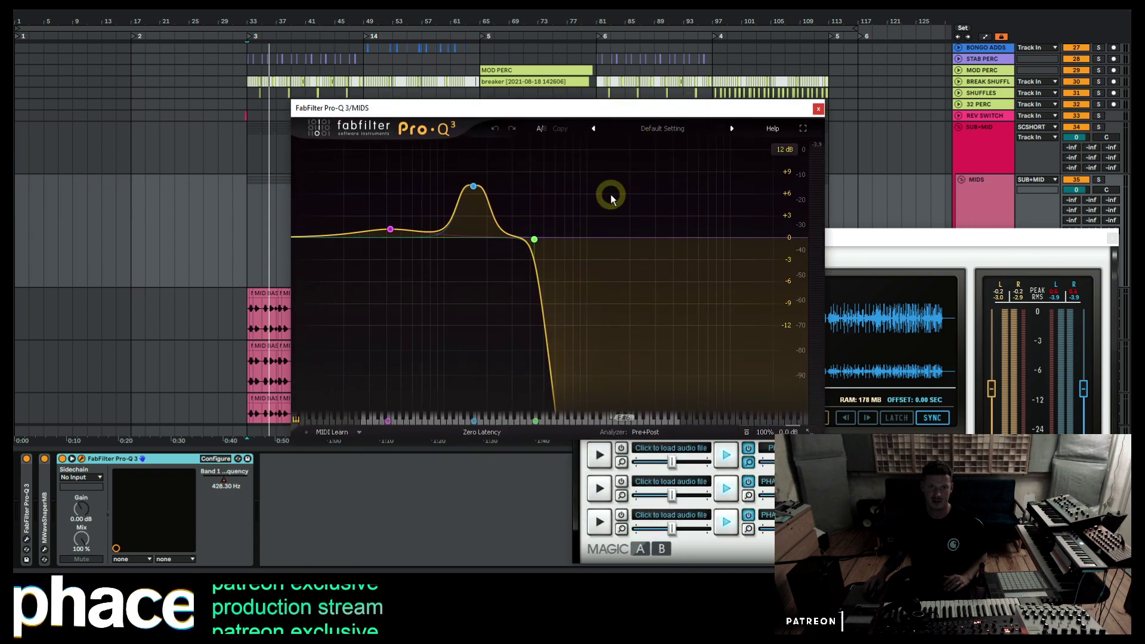
click(473, 186)
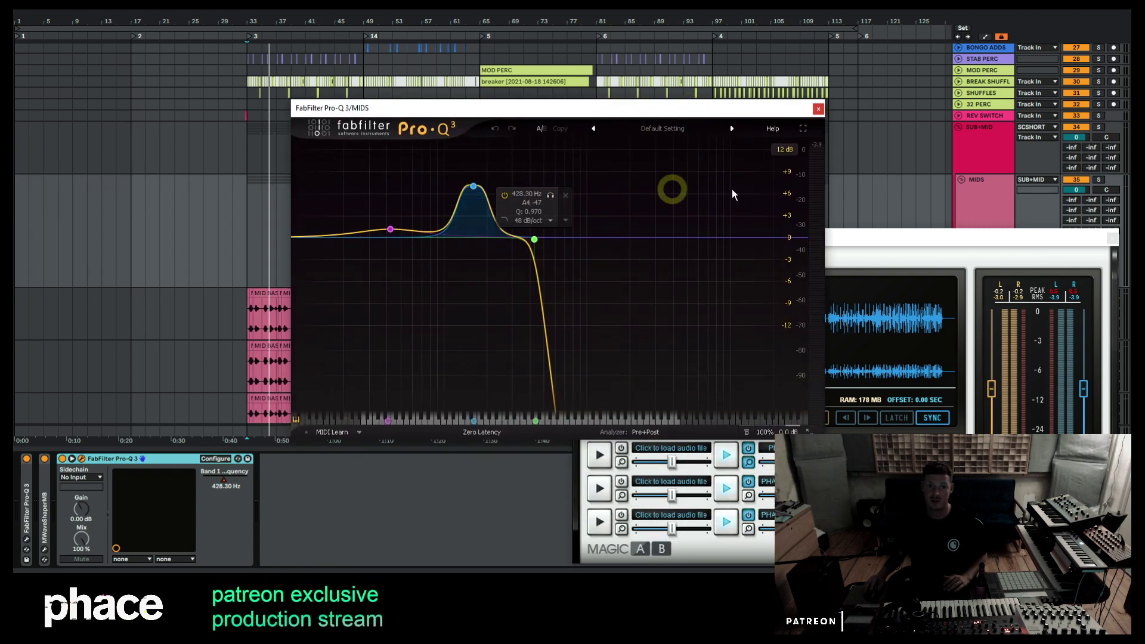
Solo the MIDS track, play it from bar 33 with the Pro-Q 3 moved aside, and switch that EQ on.
scroll(894, 179, down, 3)
click(1100, 146)
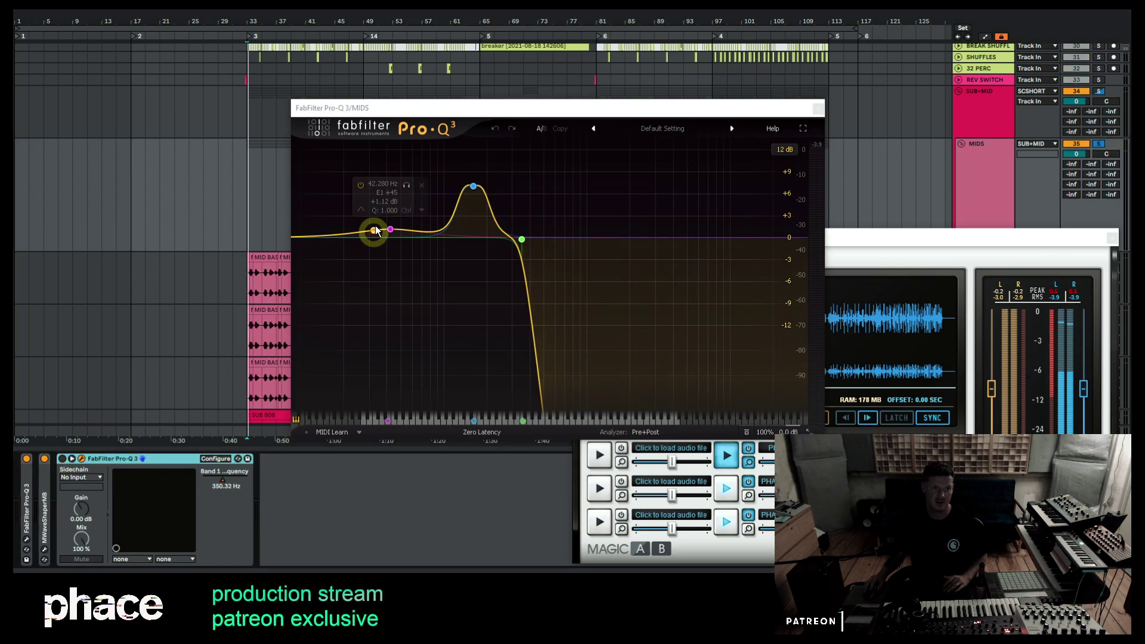
drag(468, 110, 547, 100)
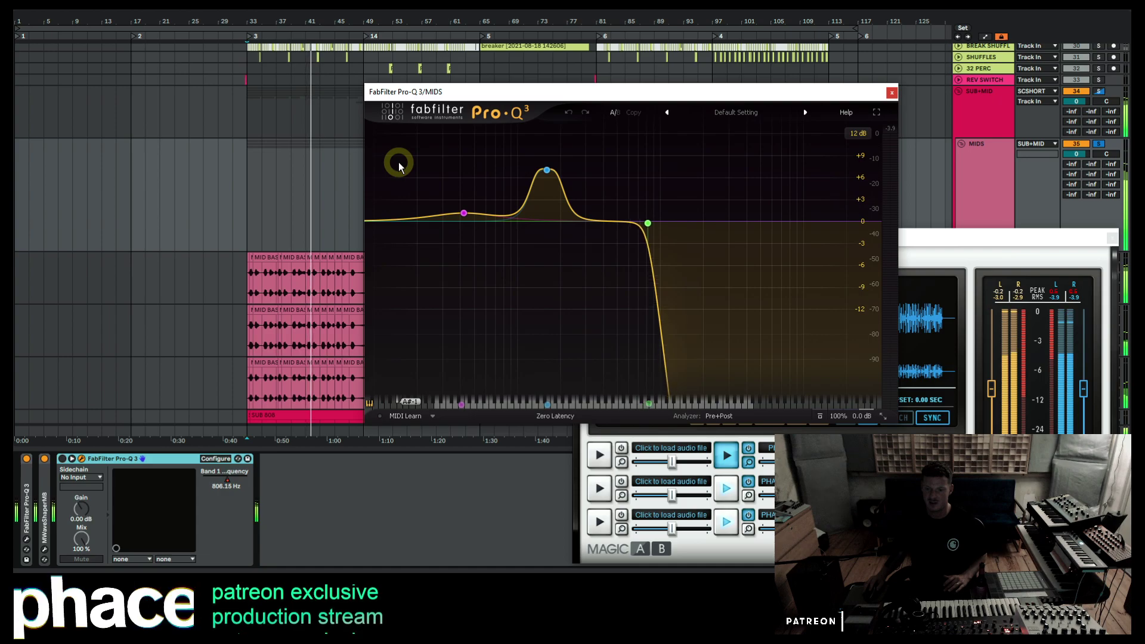
mouse_move(427, 196)
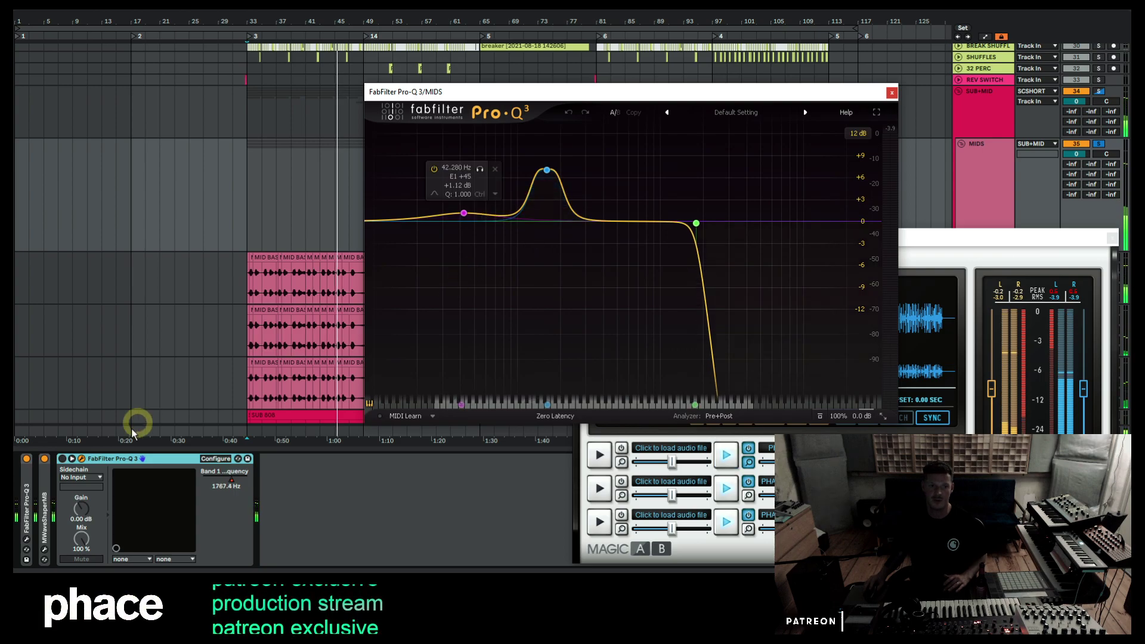
click(62, 458)
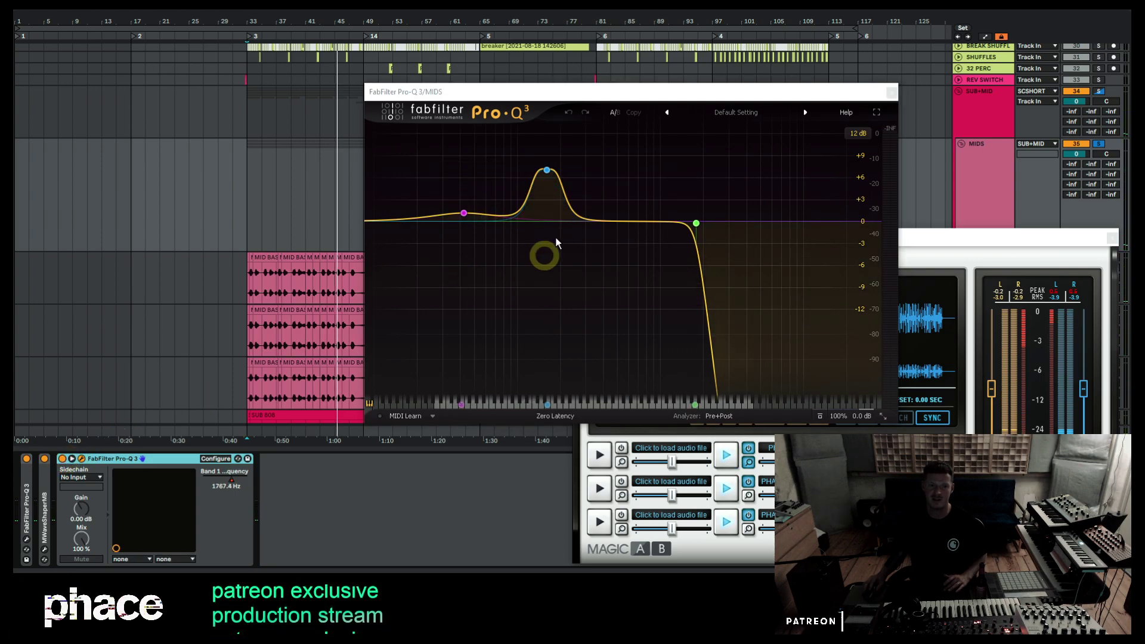
Audition the 160.82 Hz bell boost in the MIDS Pro-Q 3 by bypassing and re-enabling it during playback.
mouse_move(547, 173)
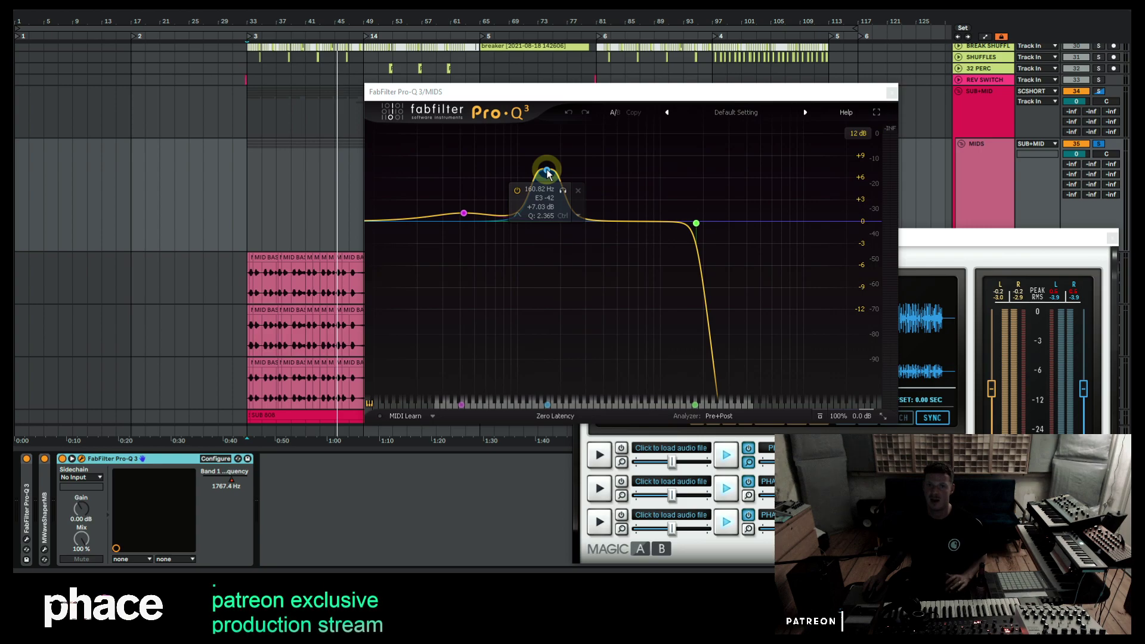
key(space)
key(space)
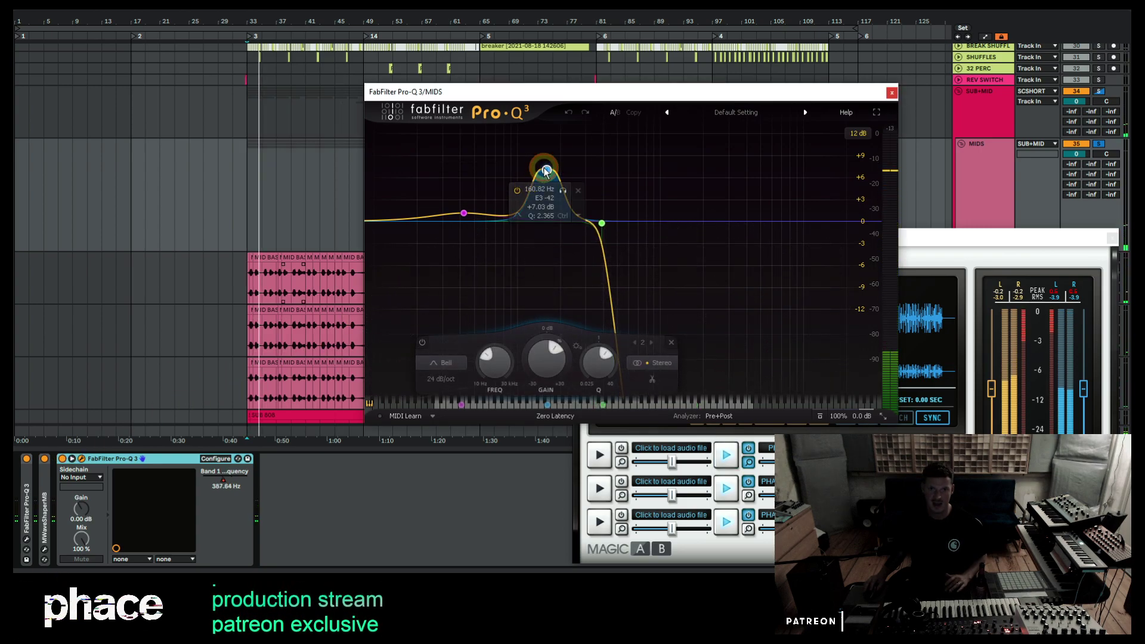
click(422, 342)
key(space)
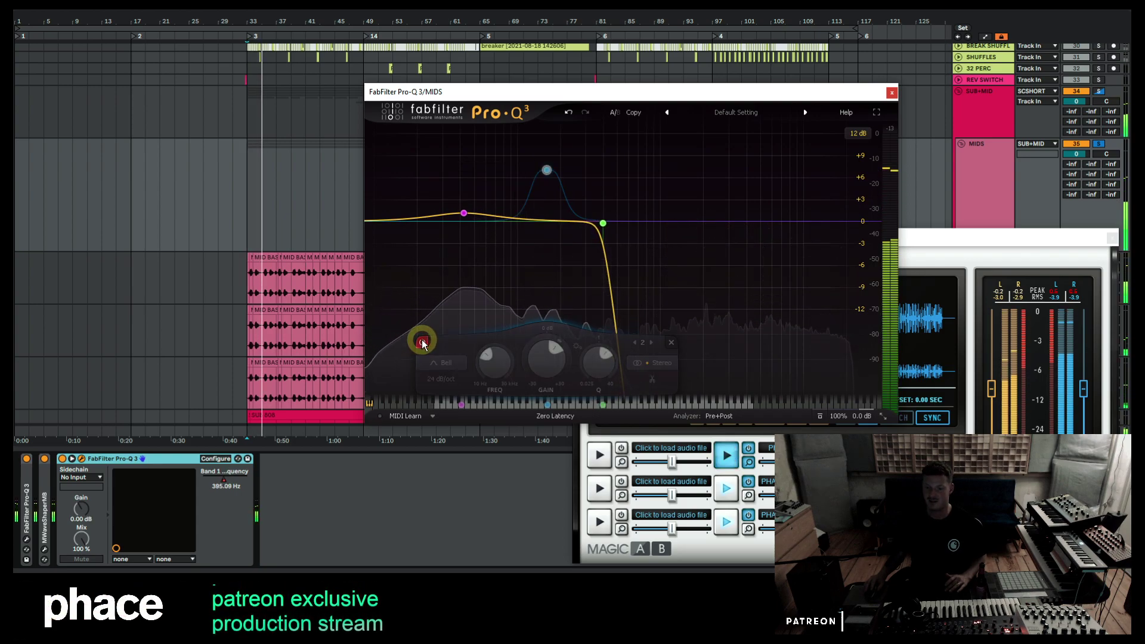
click(422, 343)
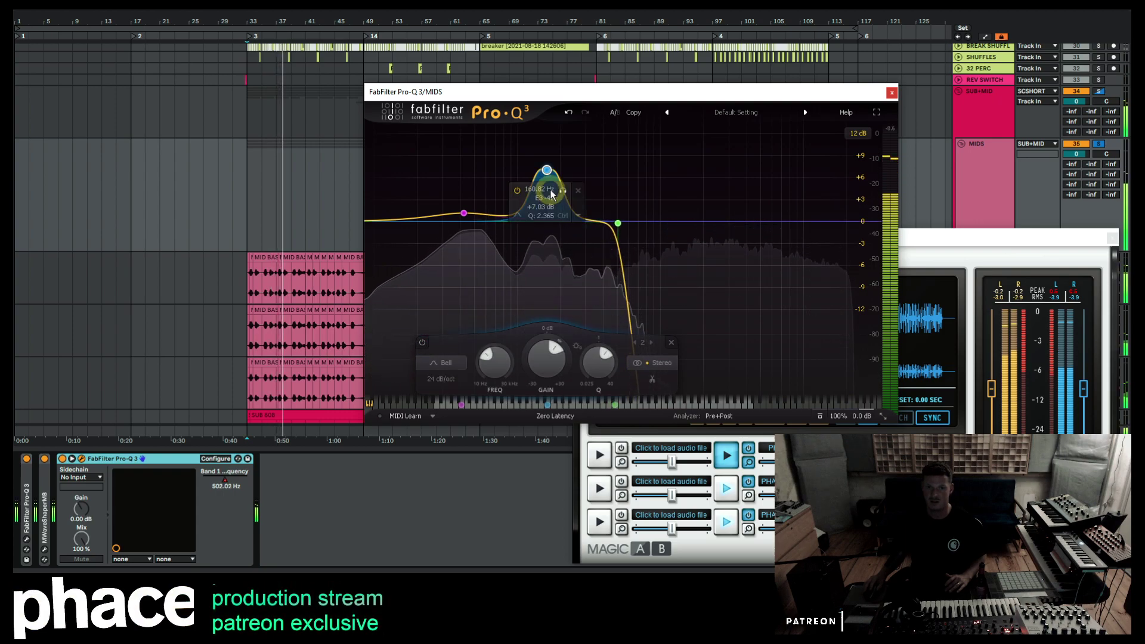
Inspect the 48 dB/oct high cut and the low bell, and toggle the 160.82 Hz bell until it is bypassed.
mouse_move(610, 211)
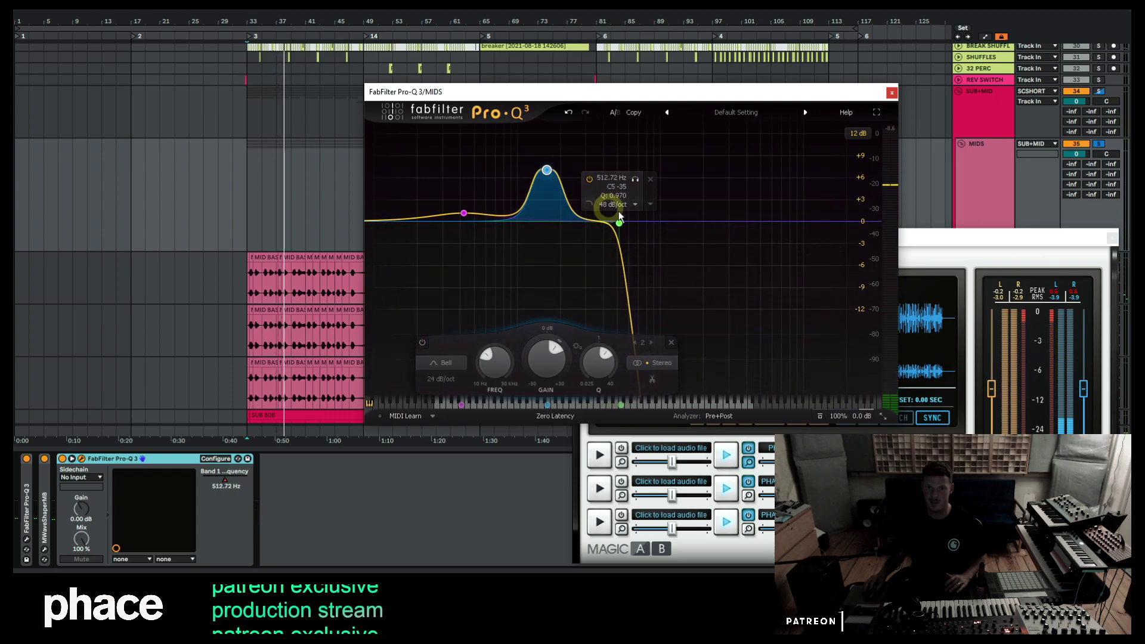
mouse_move(540, 212)
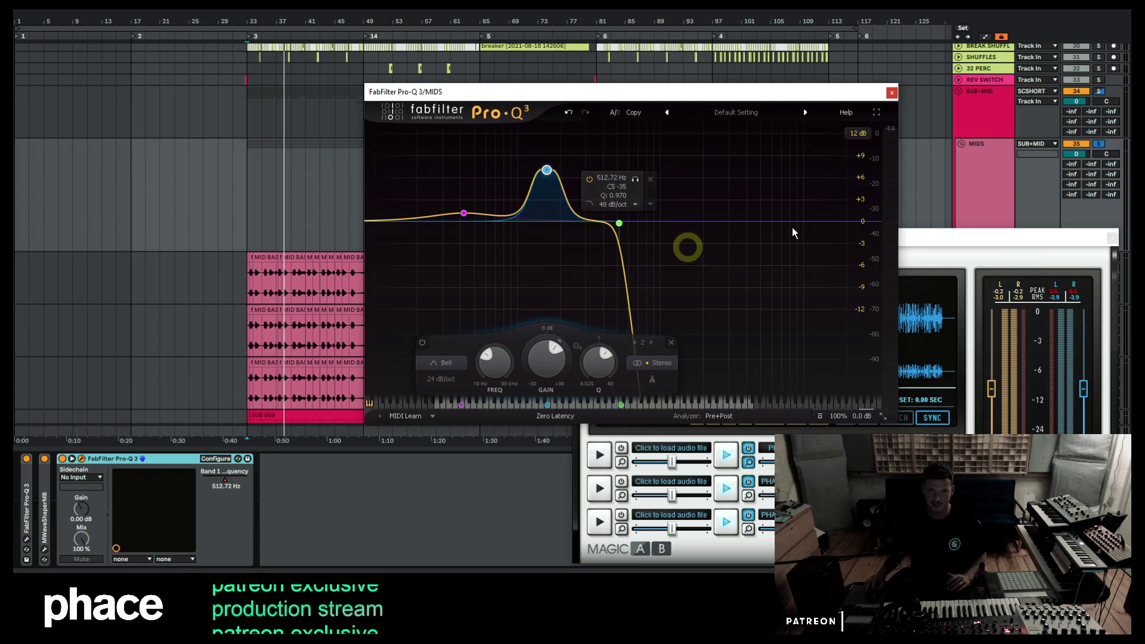
click(546, 171)
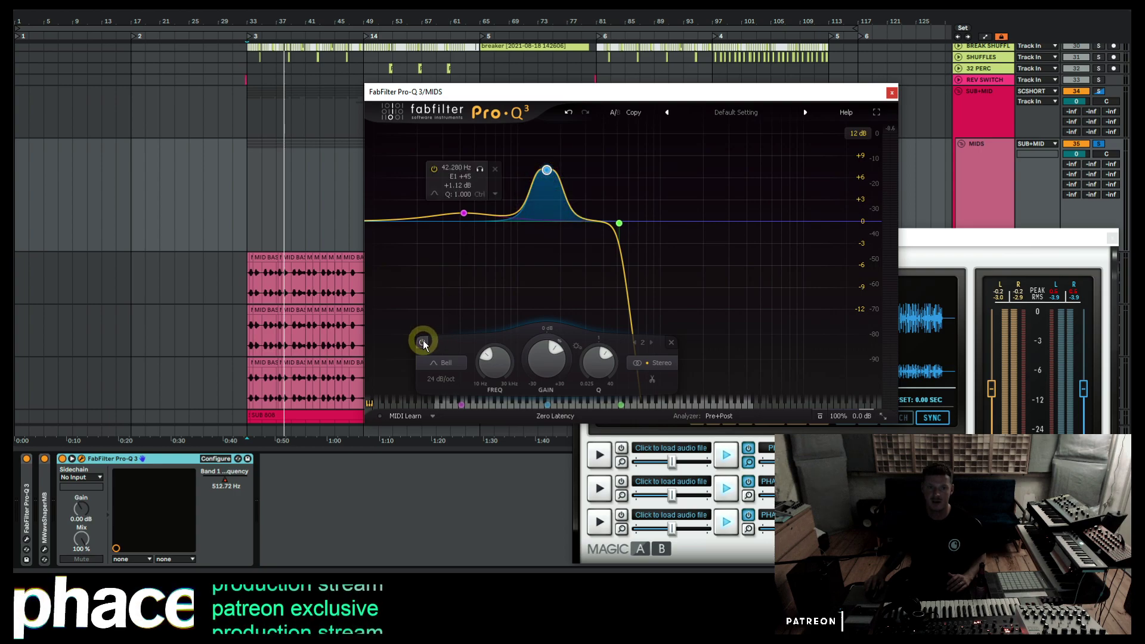
click(423, 343)
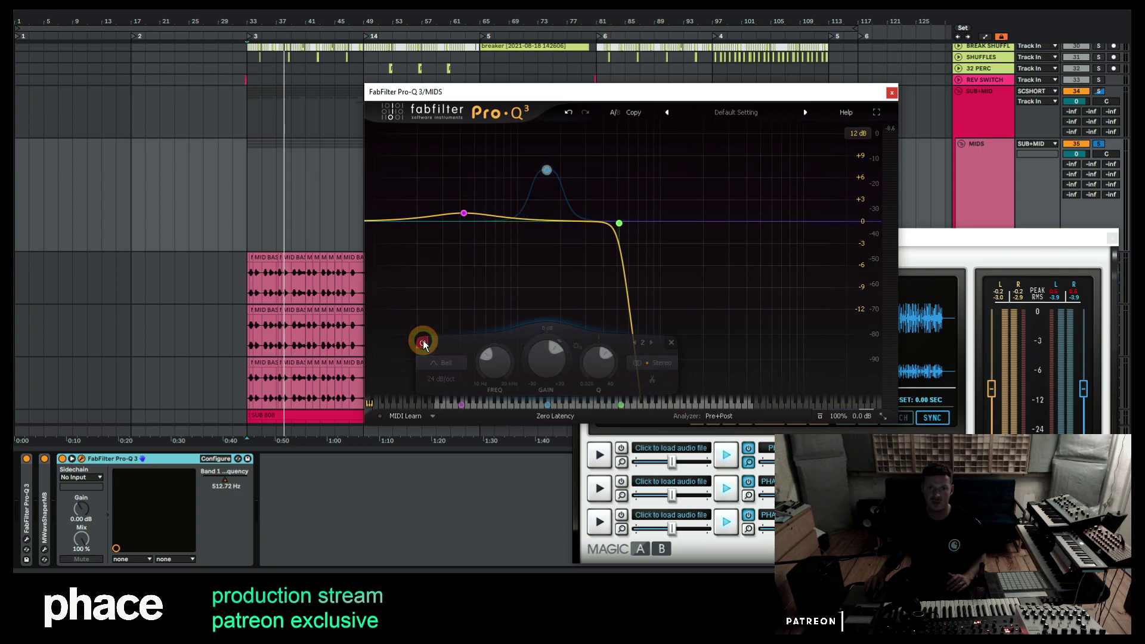
click(423, 343)
click(423, 343)
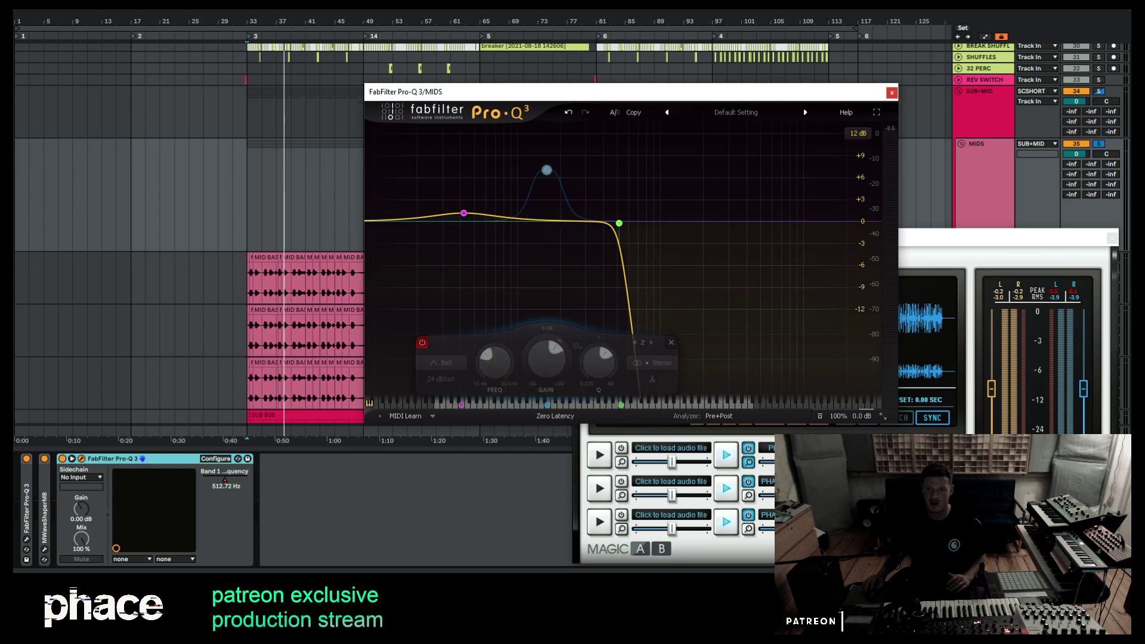
Switch to RME TotalMix FX and change the Main output from its EQ to the low cut, playing the soloed MIDS in between.
click(616, 581)
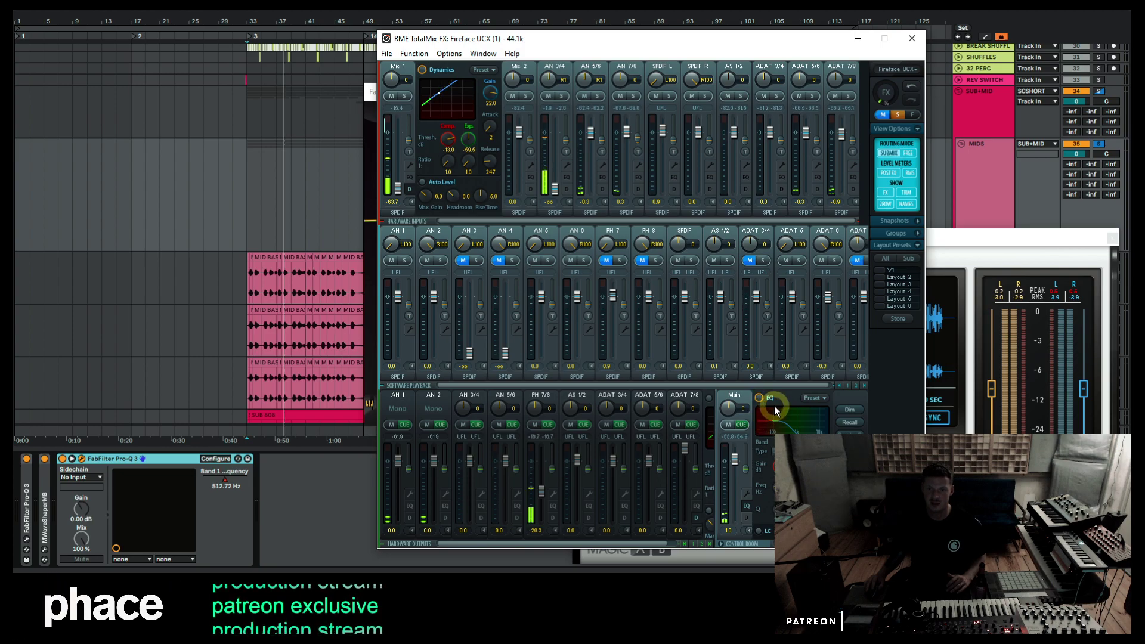
click(259, 195)
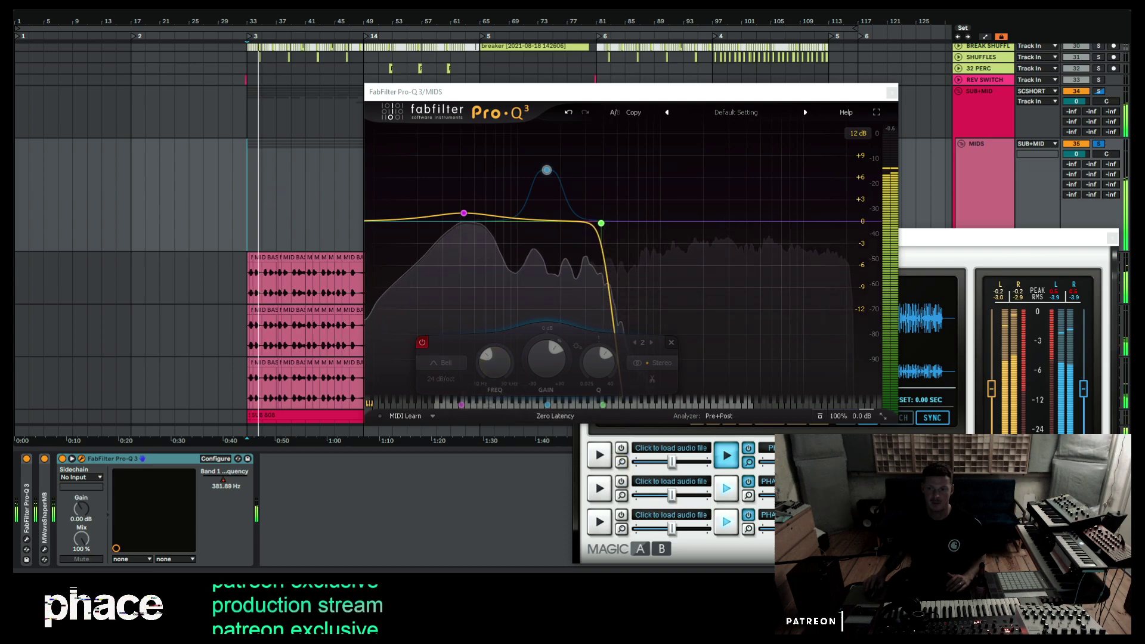
key(space)
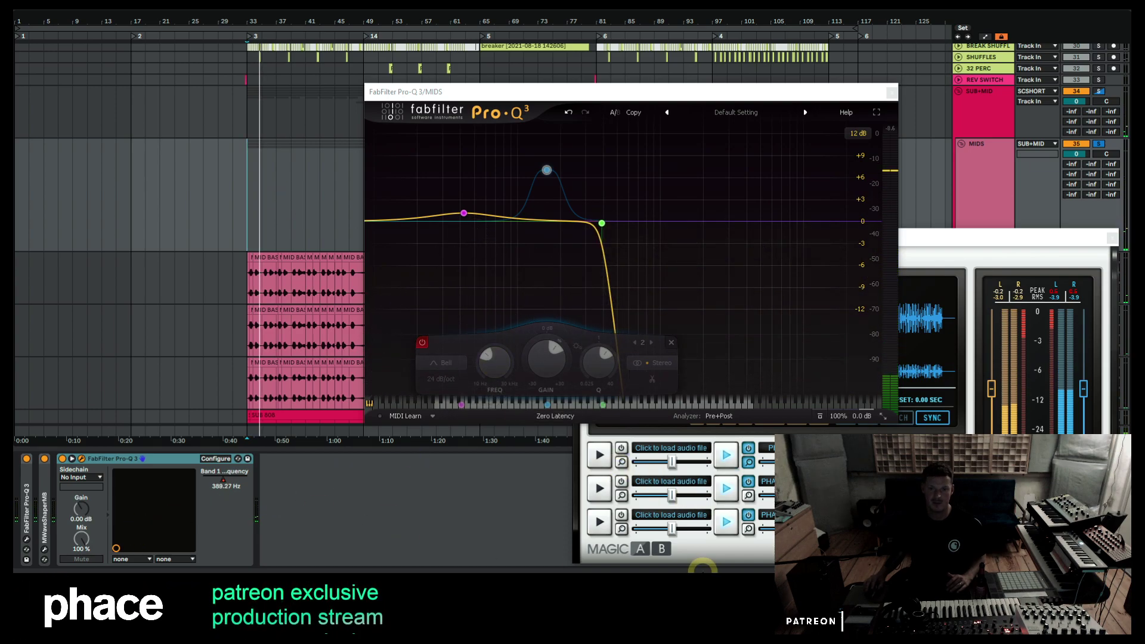
key(alt+Tab)
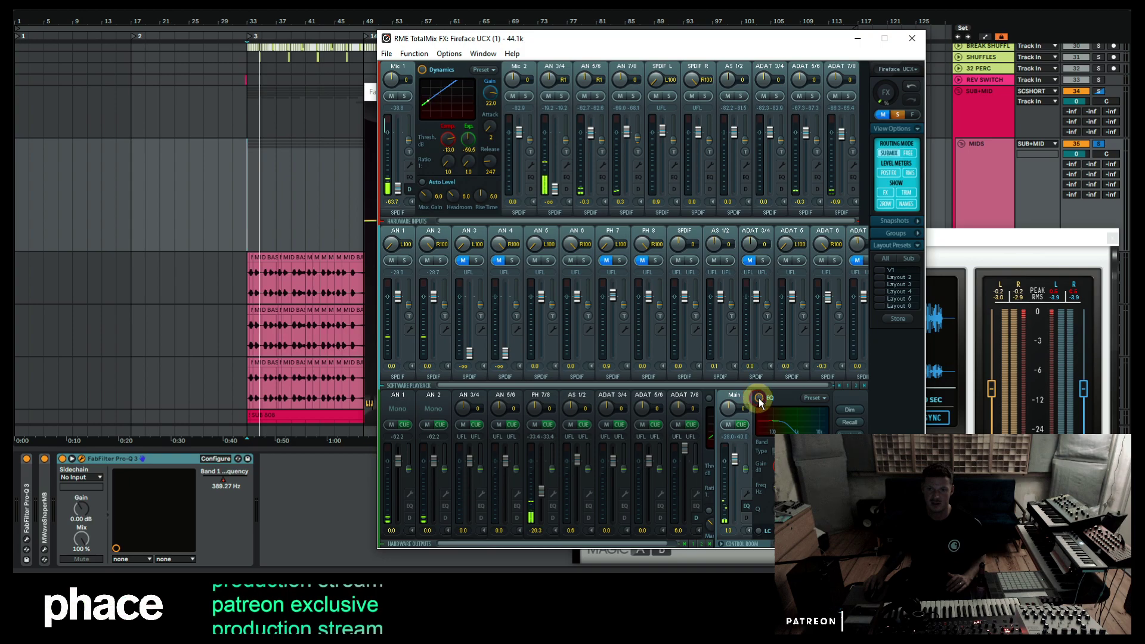
click(762, 530)
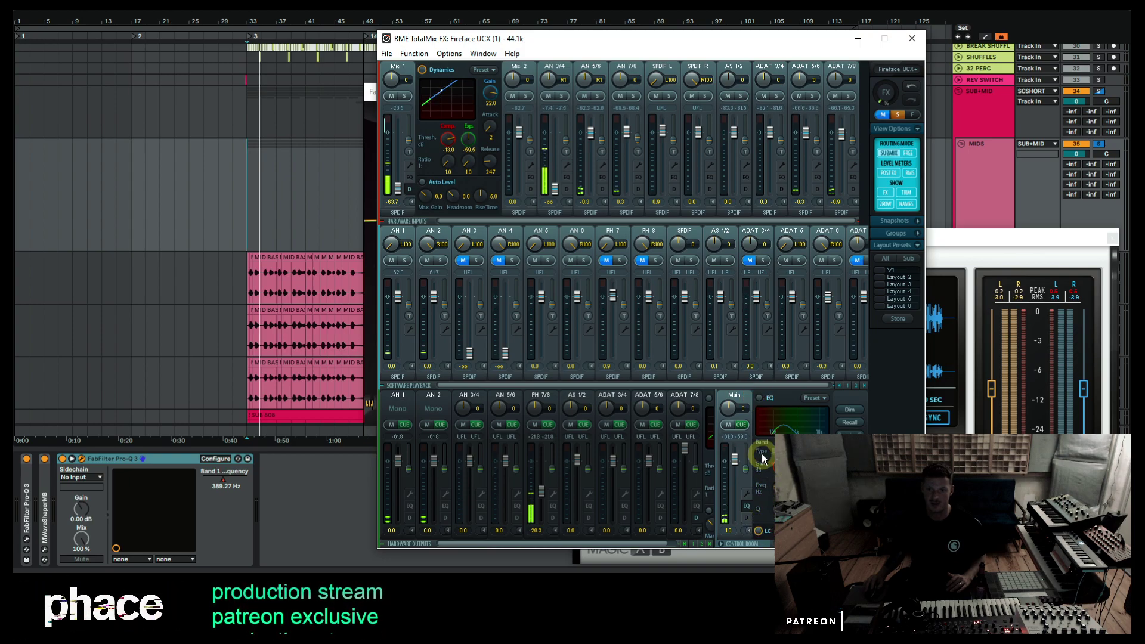
Return to Ableton Live, play the soloed MIDS from bar 33, and re-enable the 160.82 Hz bell.
click(252, 238)
key(space)
drag(609, 291, 590, 260)
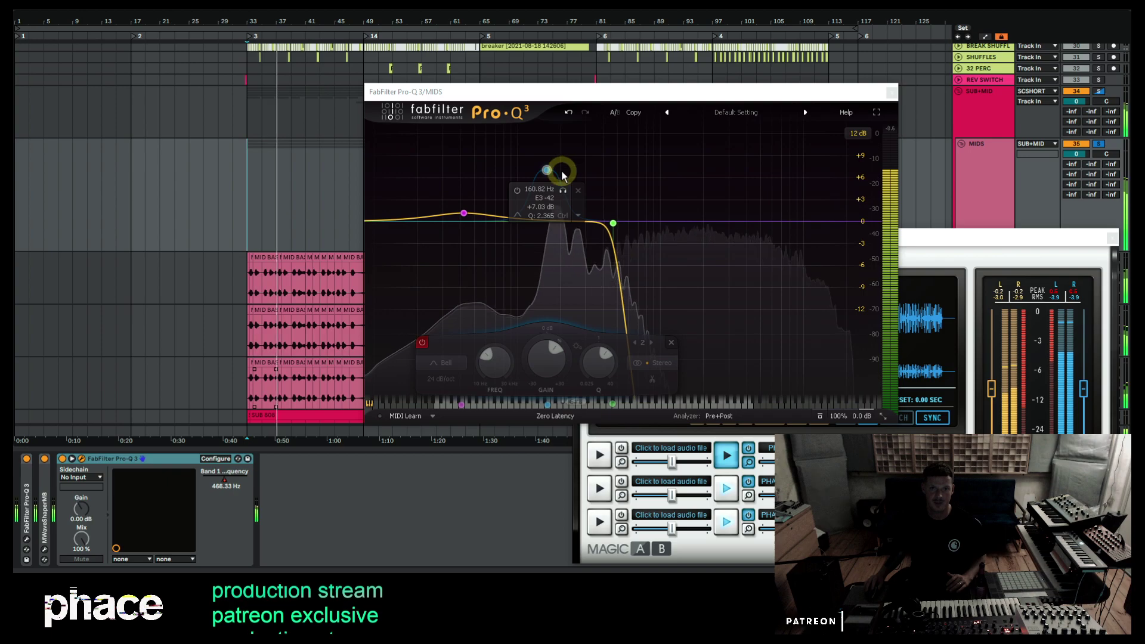
click(423, 342)
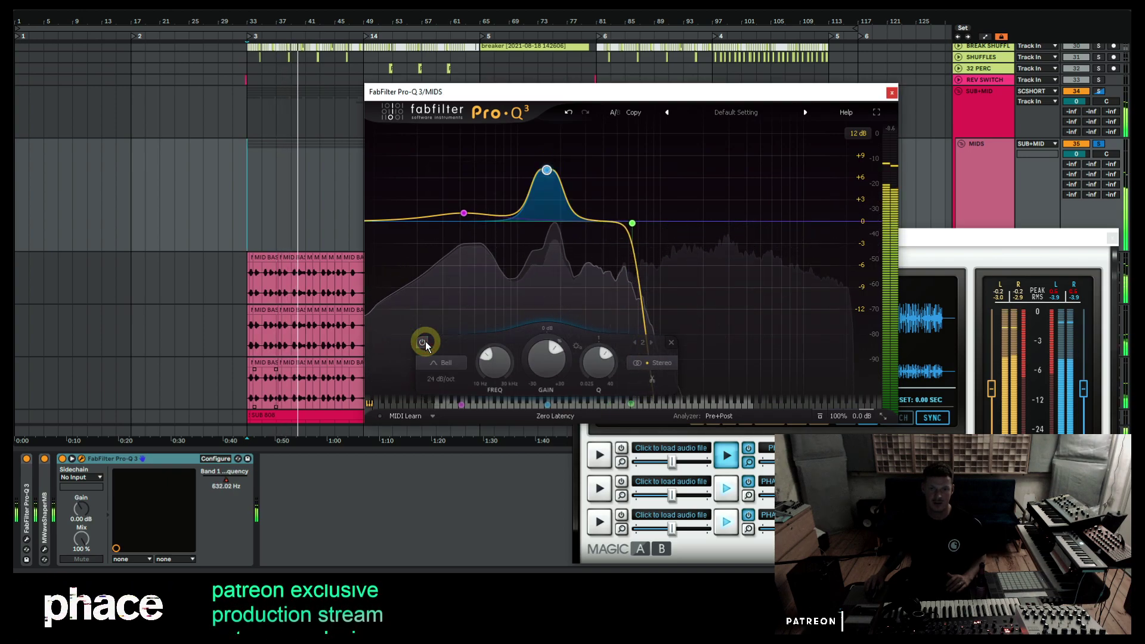
Unsolo the MIDS track and play the full mix from bar 33, bypassing the 160.82 Hz bell for comparison.
click(1100, 148)
key(space)
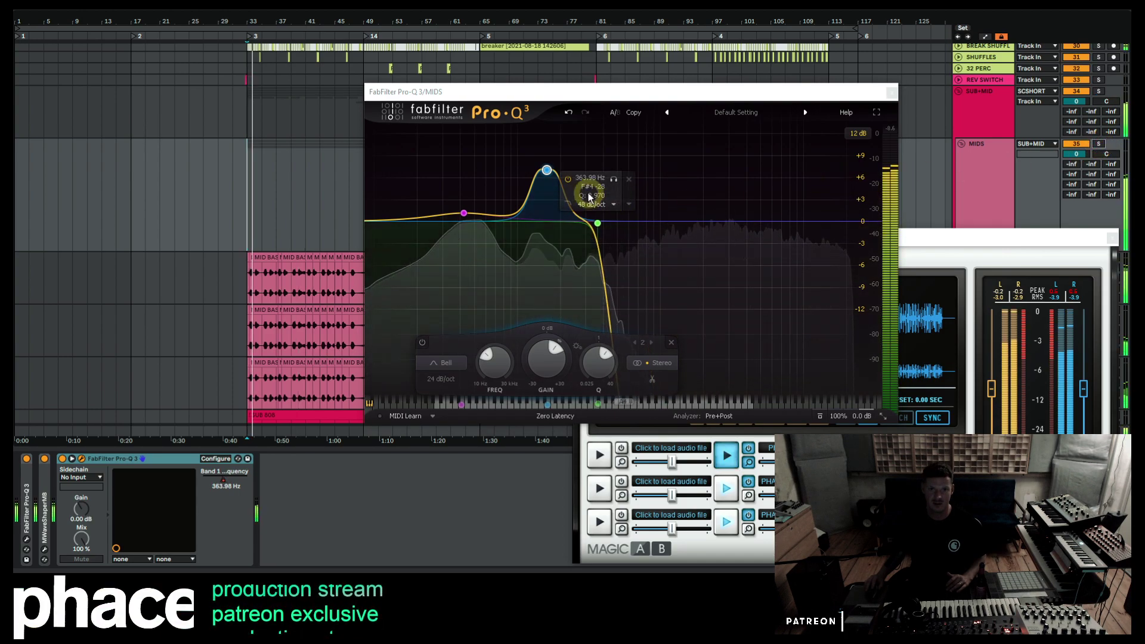
click(421, 344)
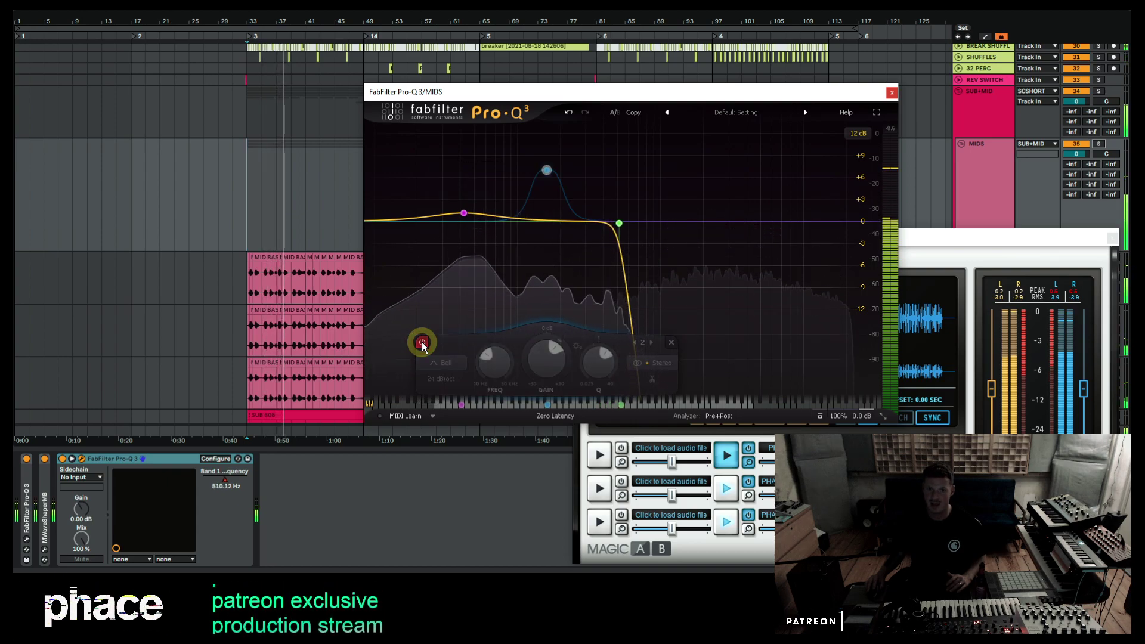
Re-enable the 160.82 Hz bell while the full mix plays, and stop playback to examine the band.
click(421, 344)
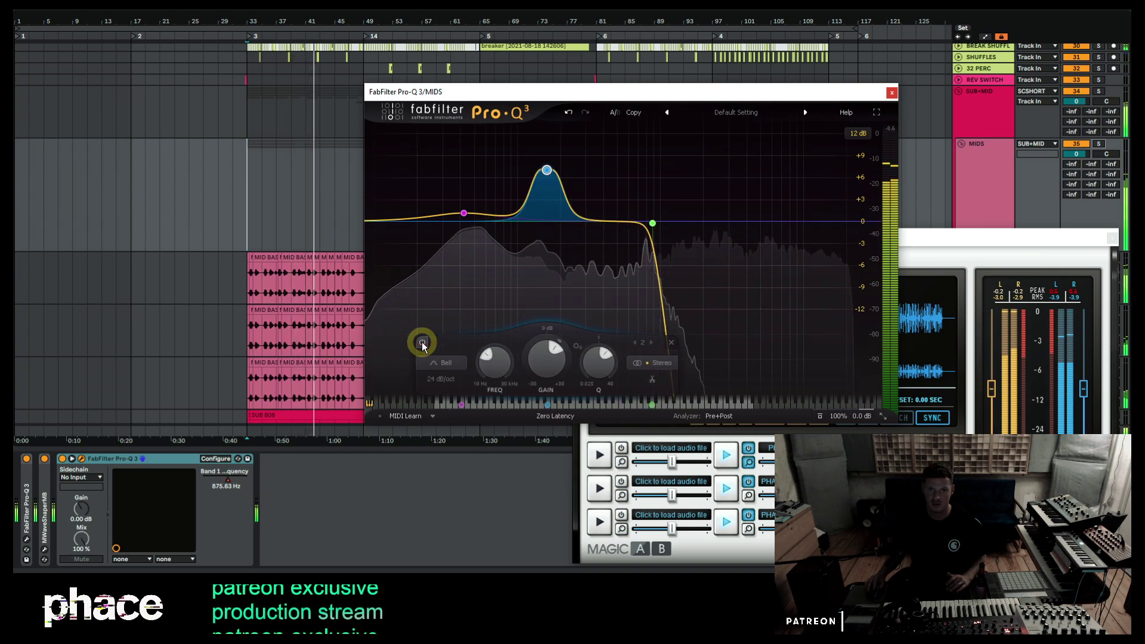
key(space)
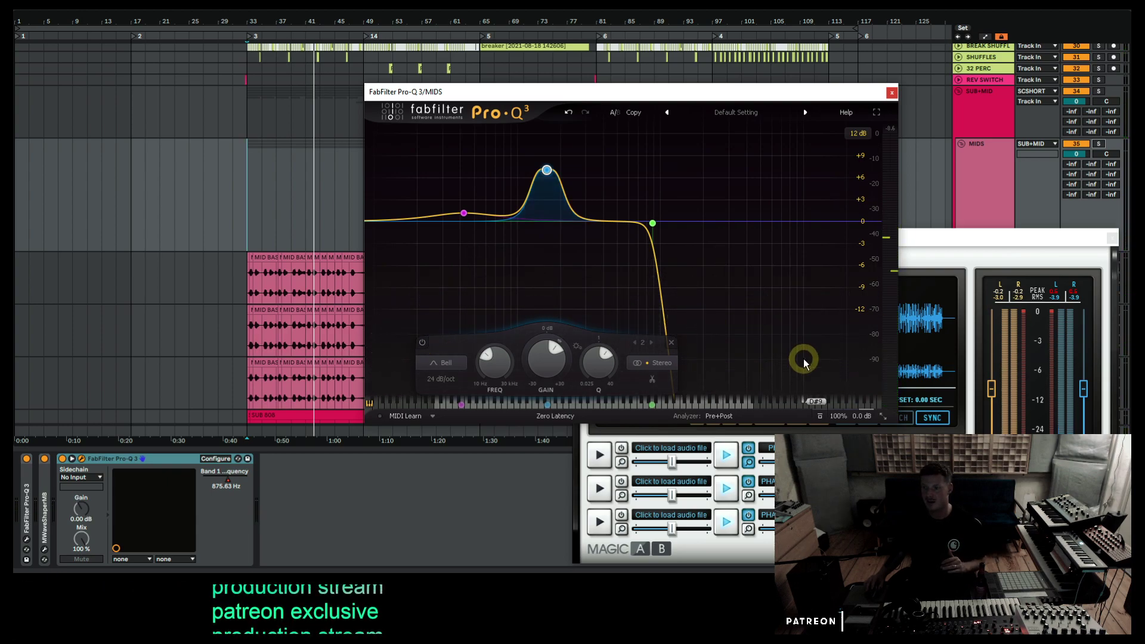
mouse_move(544, 182)
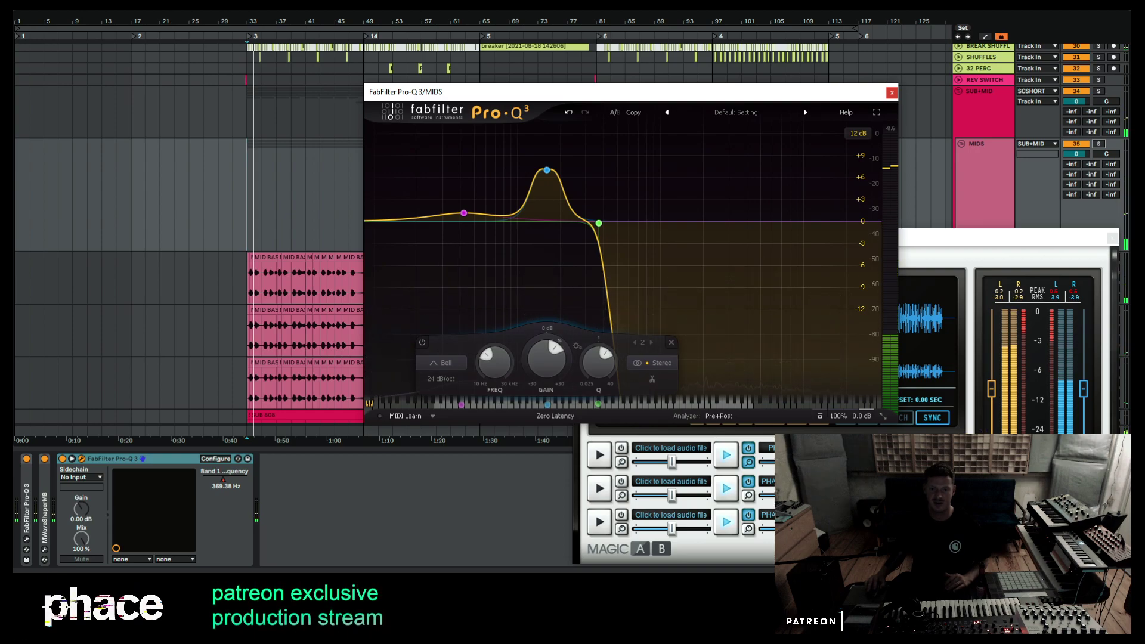
Toggle the Main output's low cut in RME TotalMix FX, return to Ableton Live, and play the full mix from bar 33.
click(984, 626)
click(759, 530)
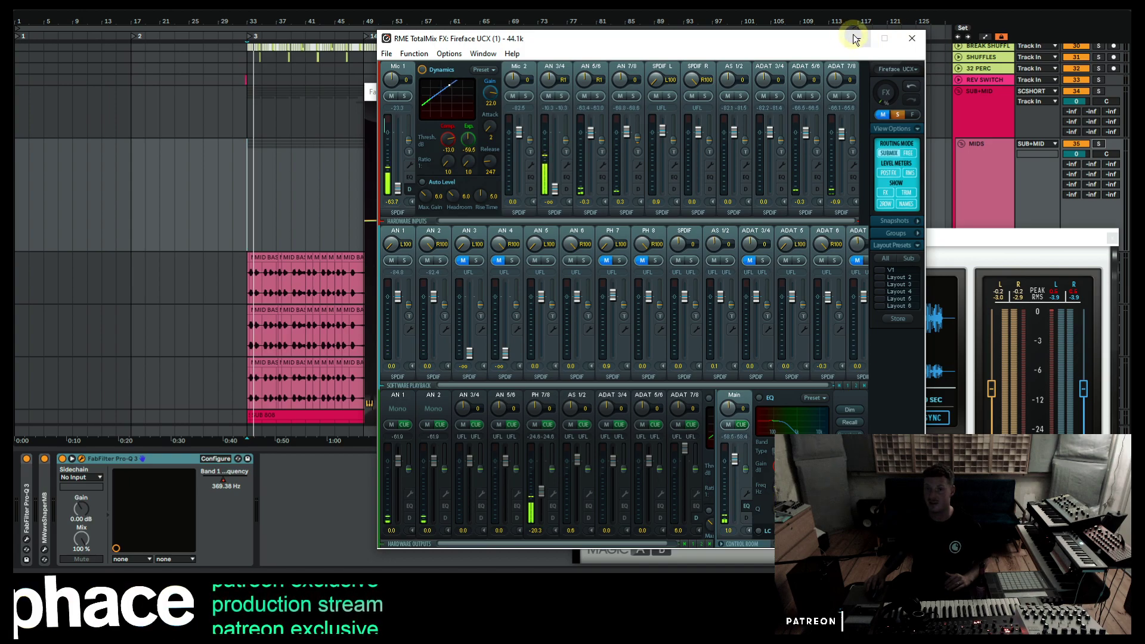
click(256, 214)
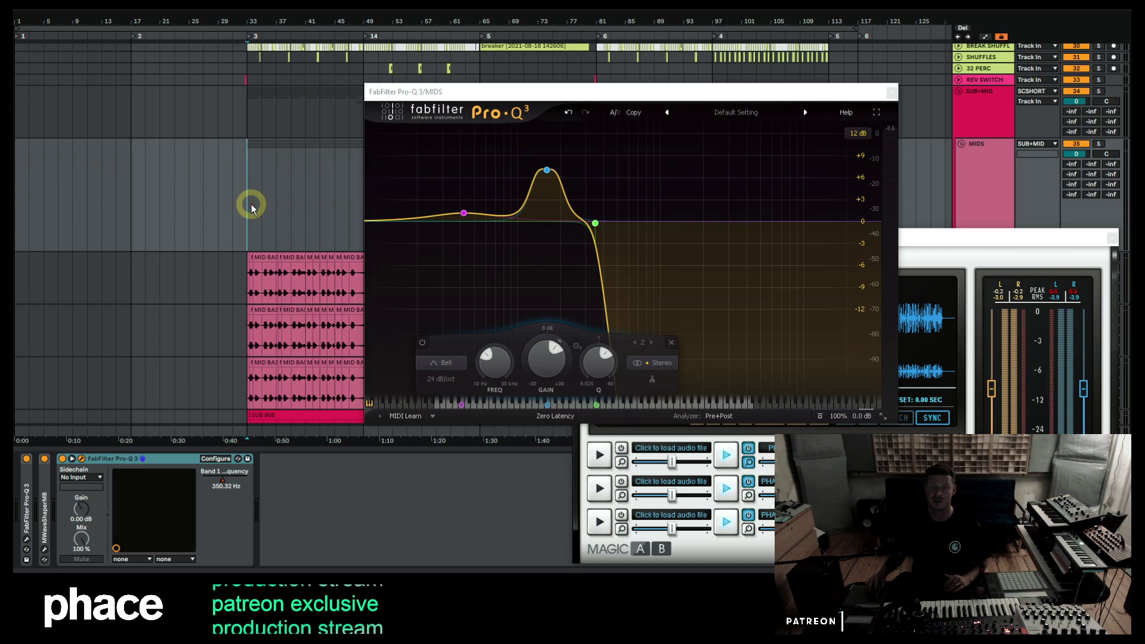
key(space)
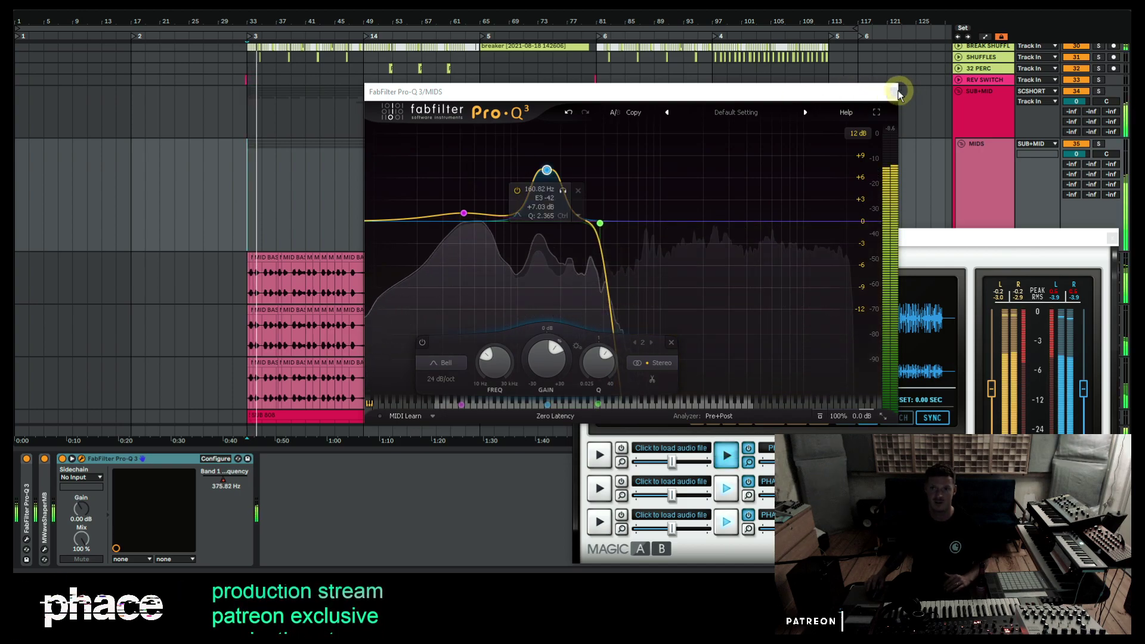
Close the MIDS track's Pro-Q 3 window and fold the SUB+MID group.
click(892, 91)
scroll(502, 247, down, 1)
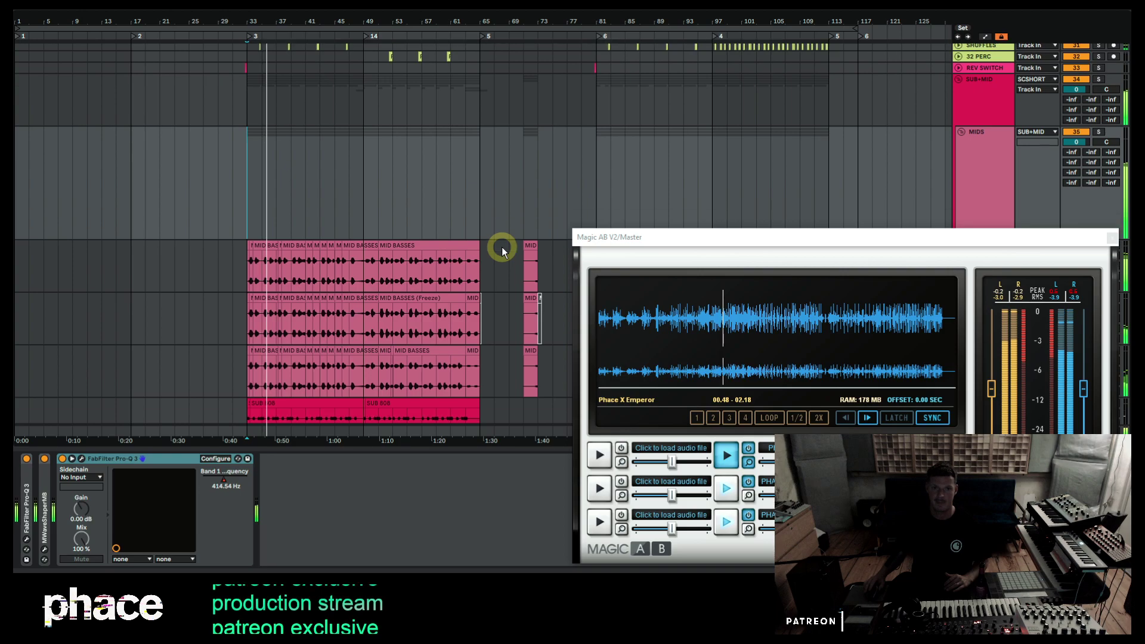
scroll(502, 247, down, 1)
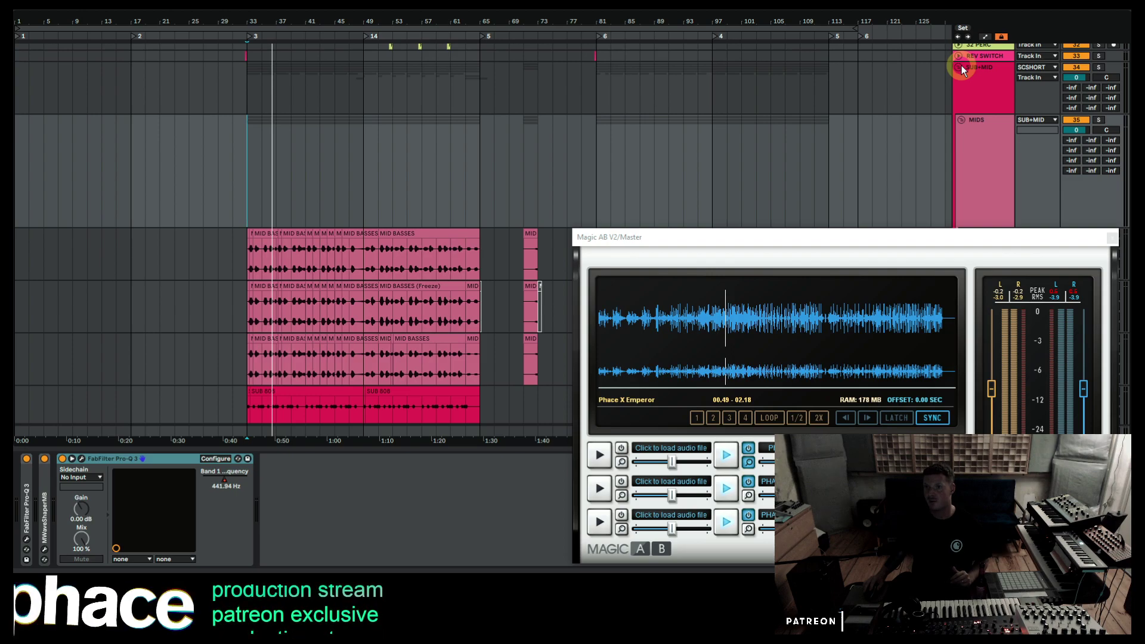
click(961, 66)
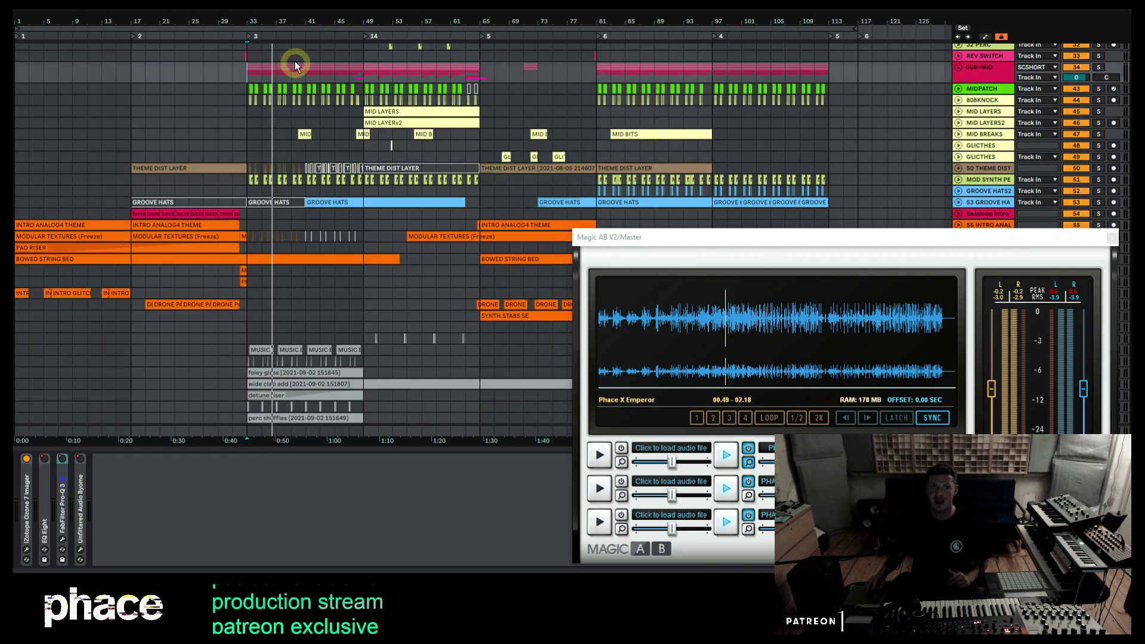
Unfold the 808KNOCK track to show its clip waveforms from bar 33.
drag(250, 13, 246, 21)
mouse_move(954, 93)
mouse_down()
mouse_move(964, 128)
mouse_move(966, 106)
mouse_up()
click(957, 66)
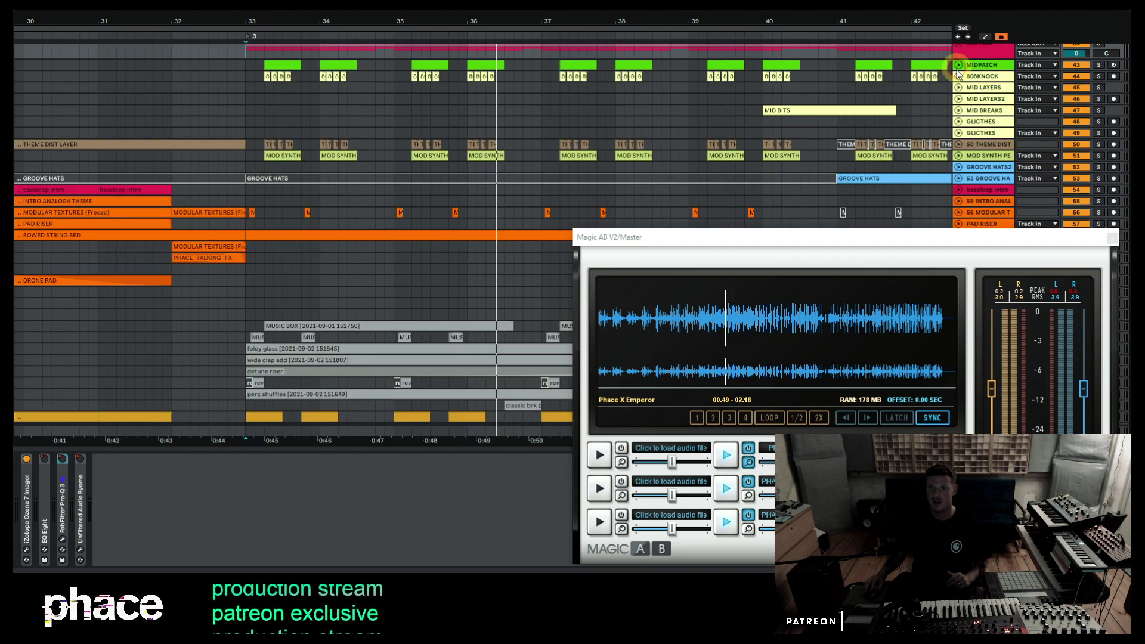
click(958, 76)
scroll(970, 98, up, 1)
scroll(970, 99, up, 1)
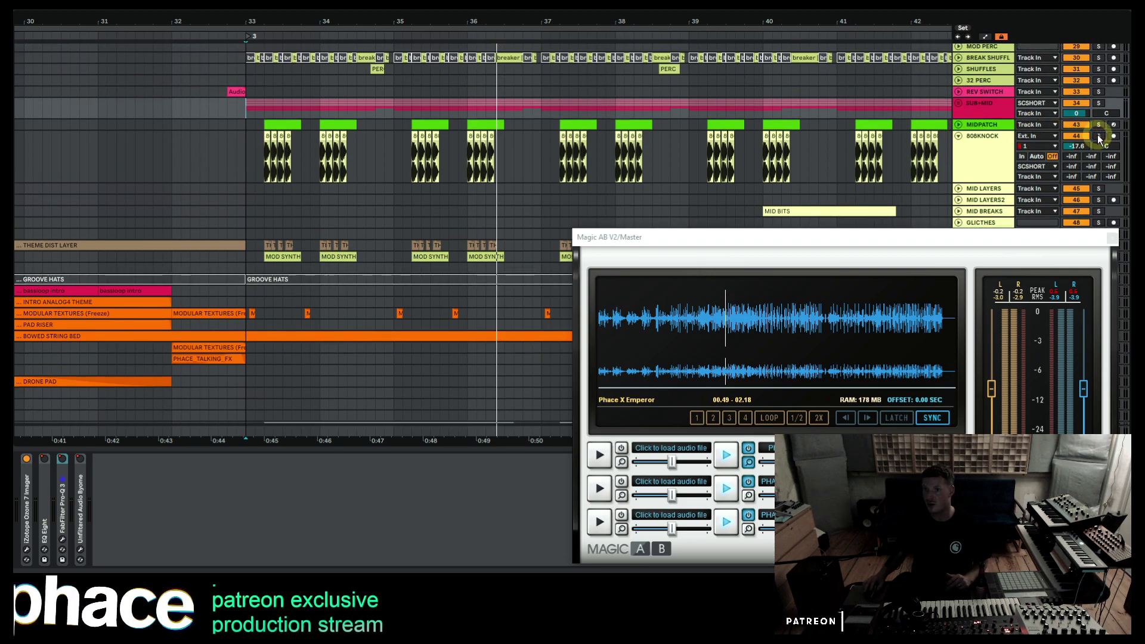
Solo the 808KNOCK track and play it from bar 33.
click(1098, 136)
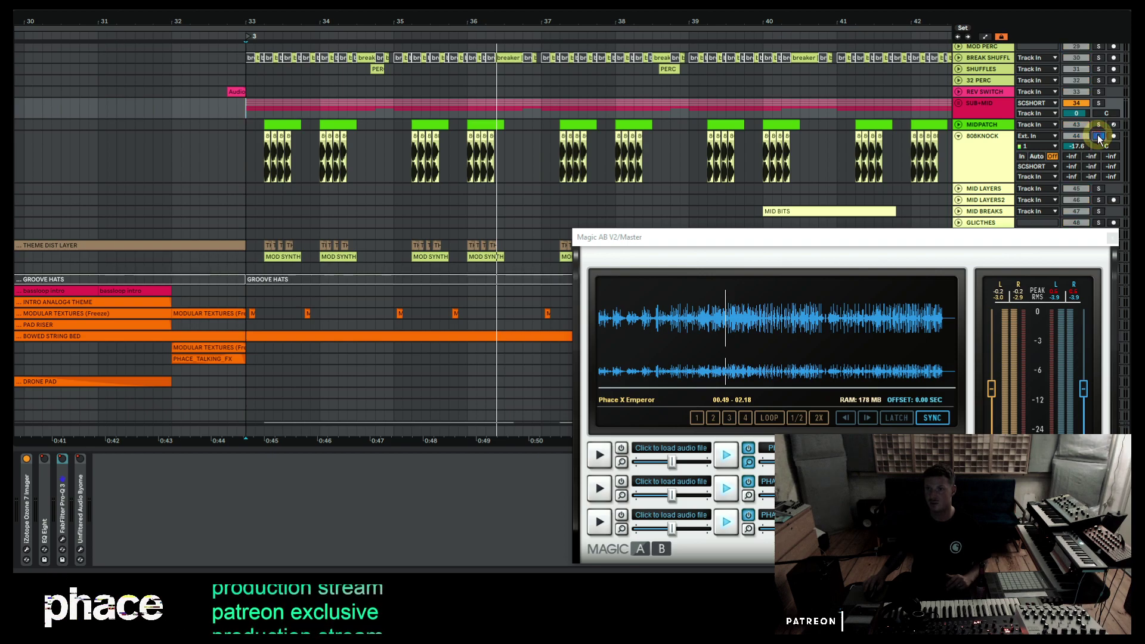
key(space)
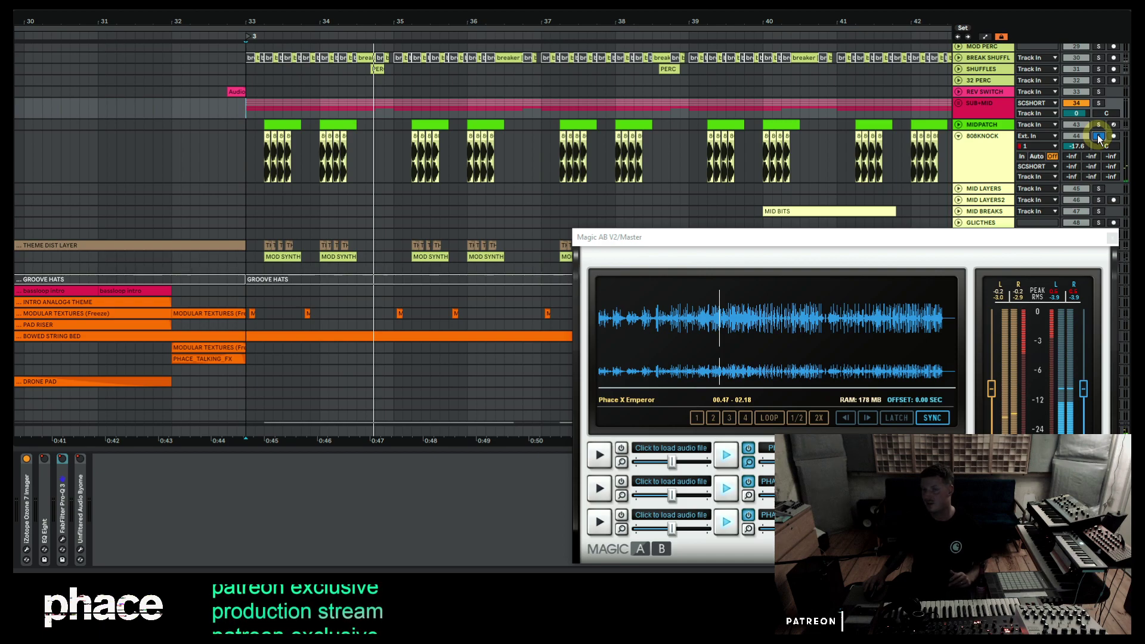
key(space)
key(space)
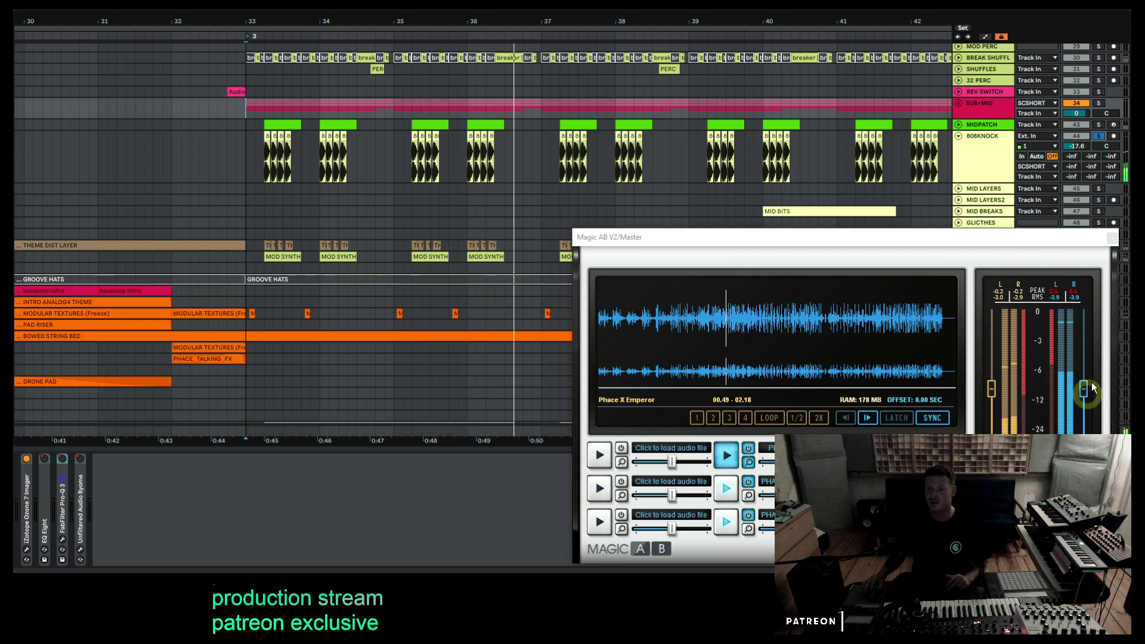
Unsolo the 808KNOCK track and play the full mix again from bar 33.
click(1099, 136)
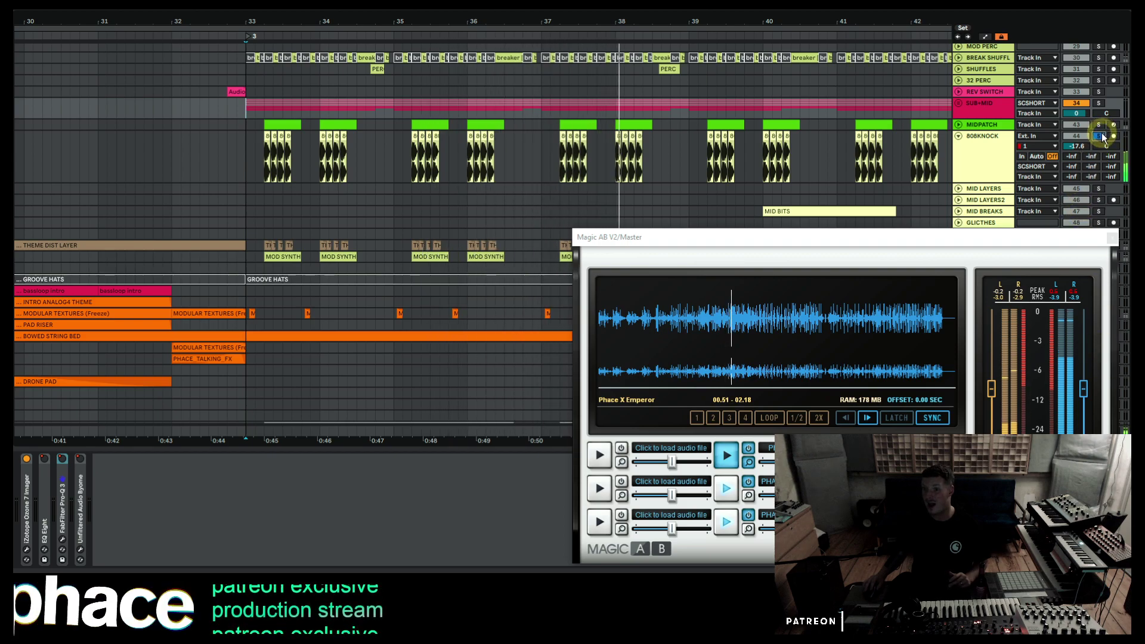
key(space)
key(space)
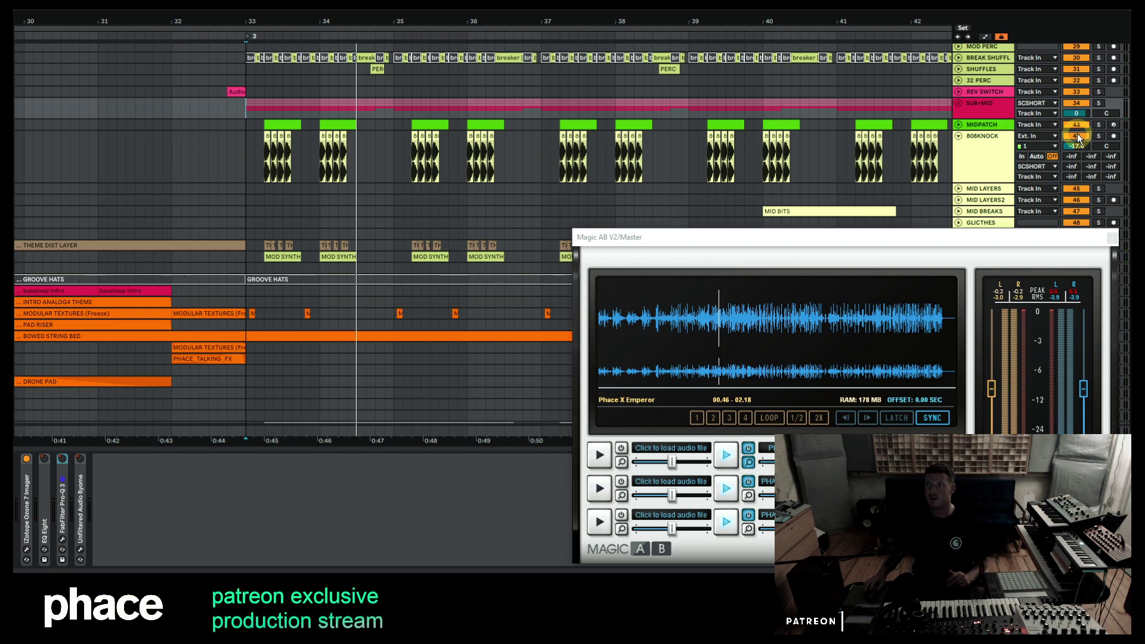
click(836, 143)
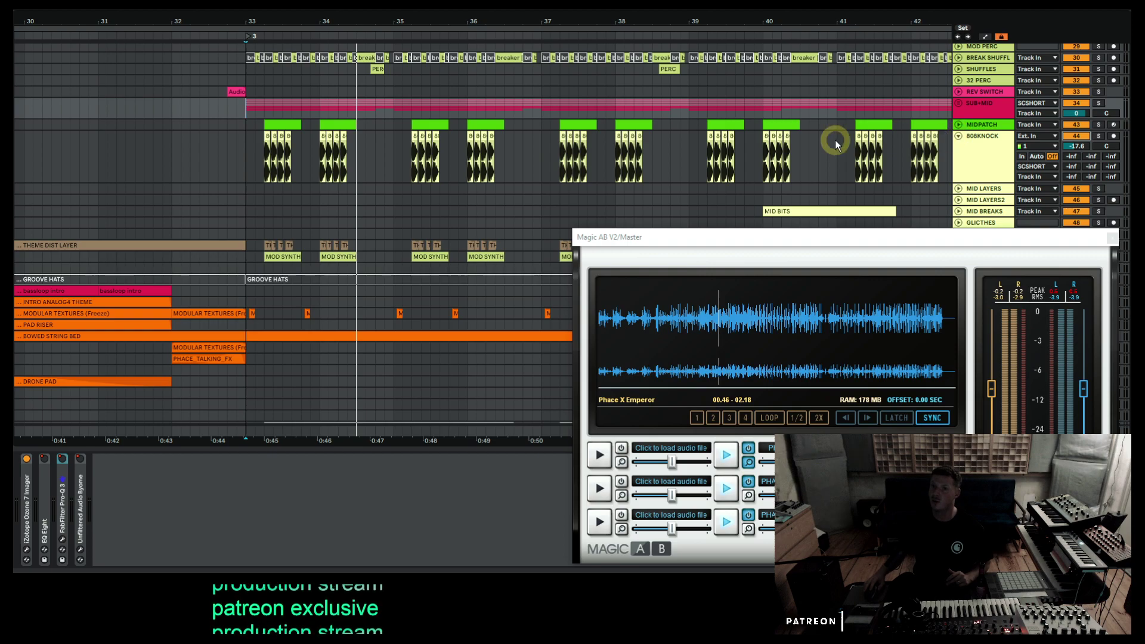
Move the Magic AB window clear of the arrangement tracks and unfold all tracks.
scroll(836, 143, down, 4)
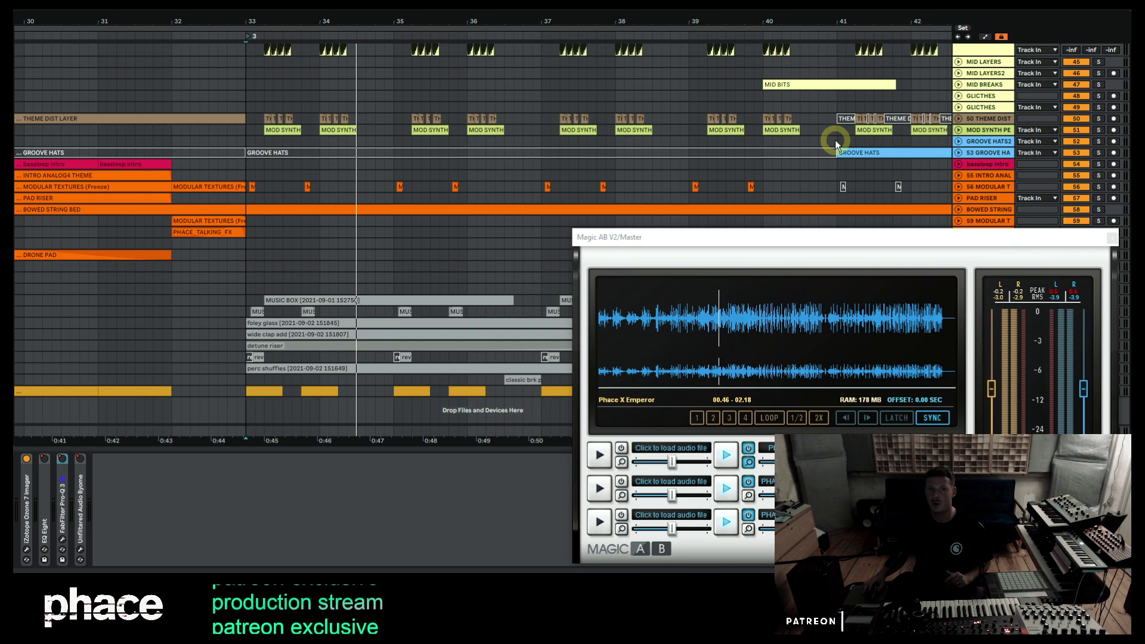
scroll(835, 139, up, 5)
scroll(835, 140, down, 5)
scroll(835, 140, up, 1)
scroll(835, 140, down, 1)
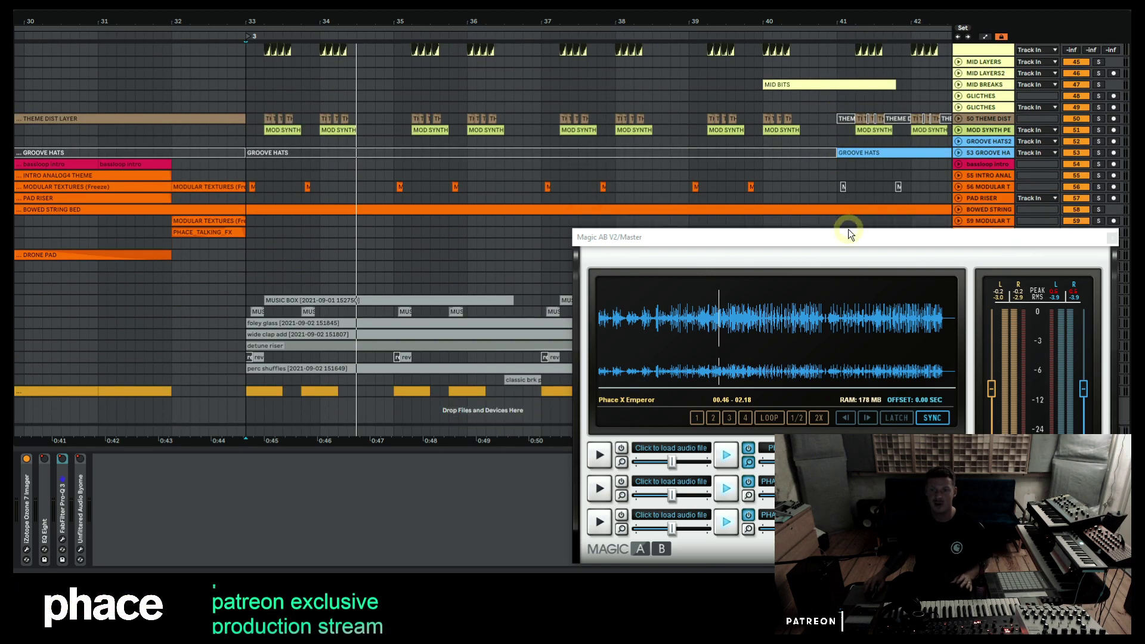
drag(756, 237, 708, 449)
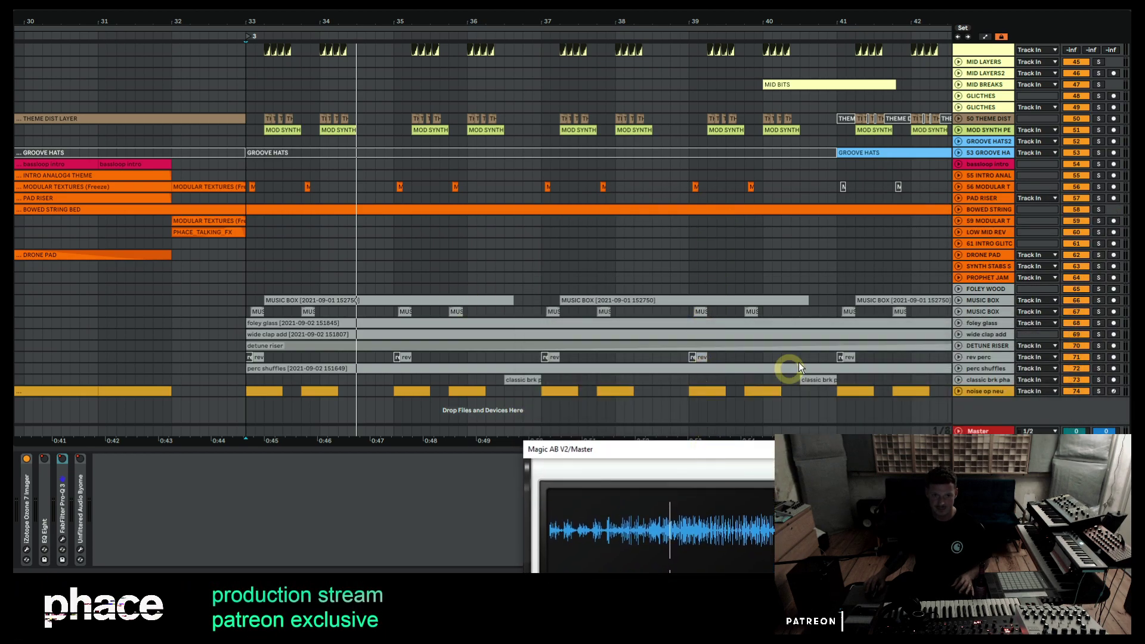
alt+click(958, 322)
Look over the grey percussion layers, and solo and play the first MUSIC BOX track from bar 33.
scroll(530, 227, down, 5)
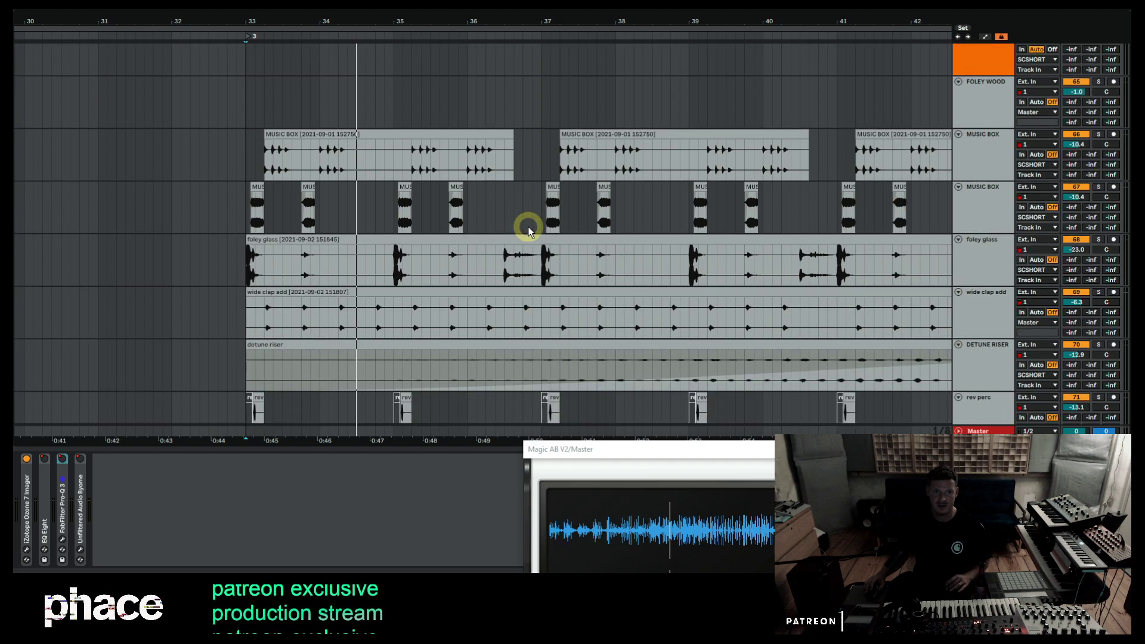
scroll(528, 226, down, 3)
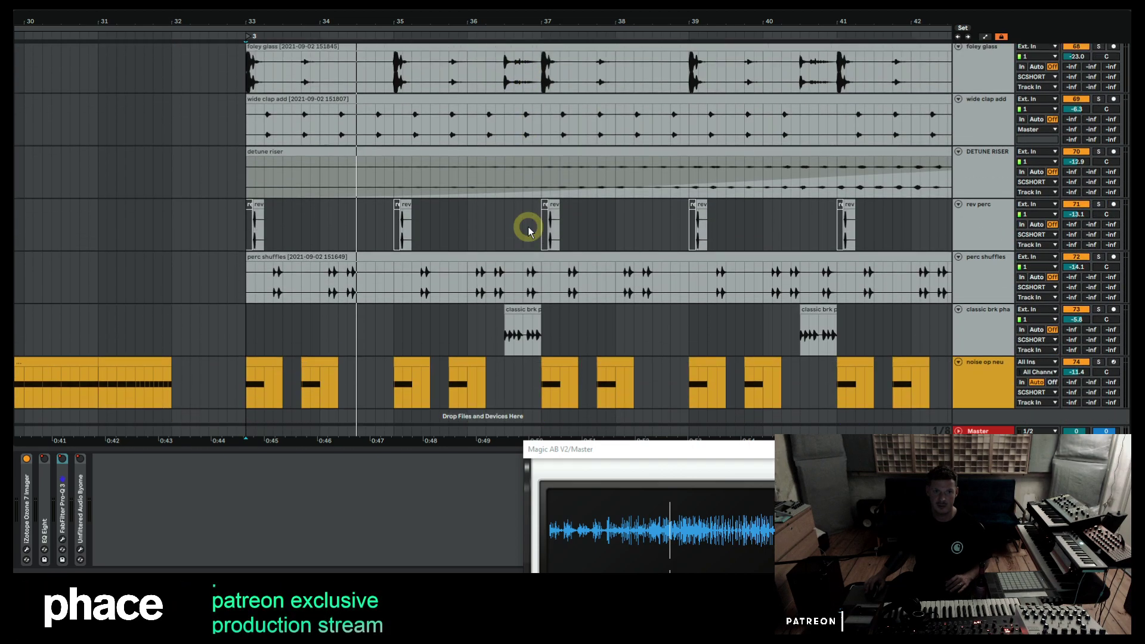
scroll(527, 227, up, 5)
scroll(527, 227, up, 3)
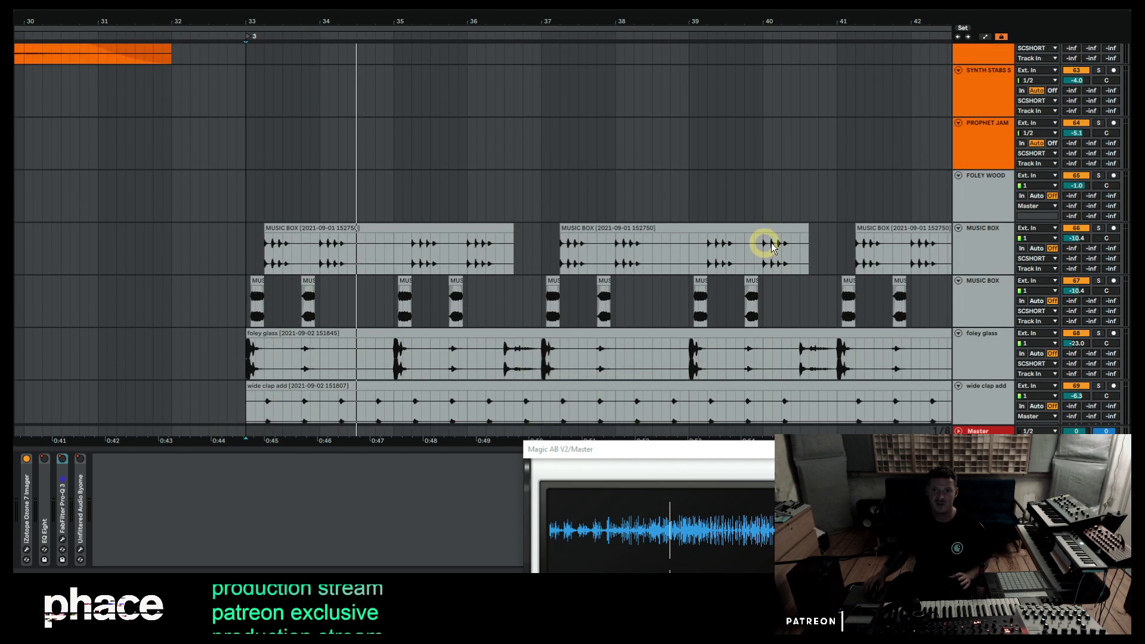
click(1099, 229)
key(space)
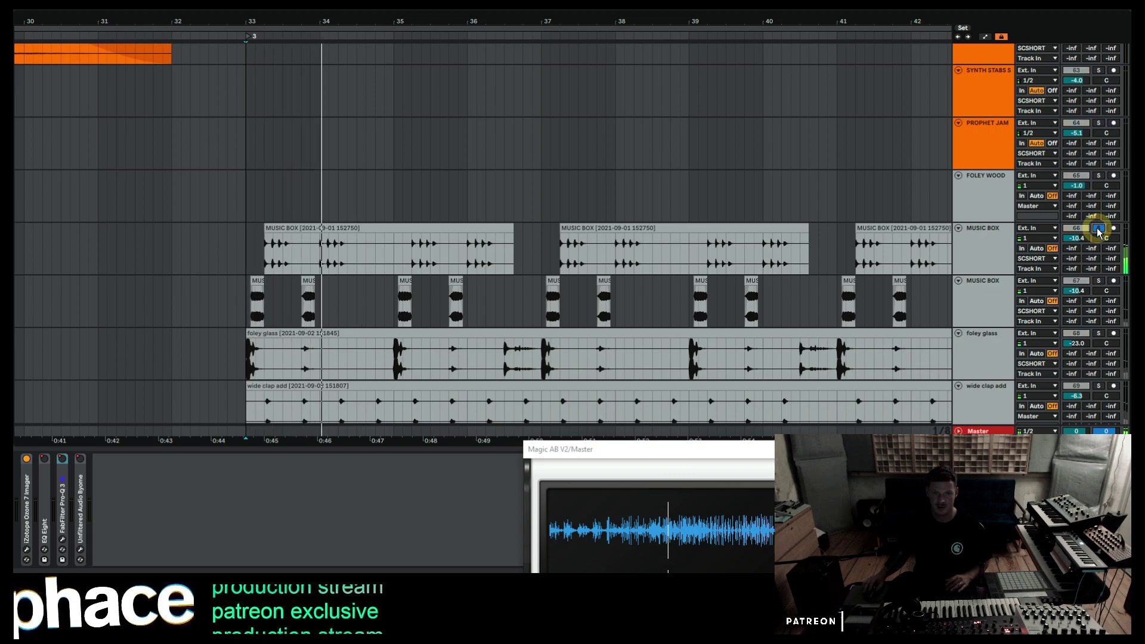
Unsolo the first MUSIC BOX track and replay the full mix from bar 33, comparing it with that track muted.
click(1099, 230)
key(space)
key(space)
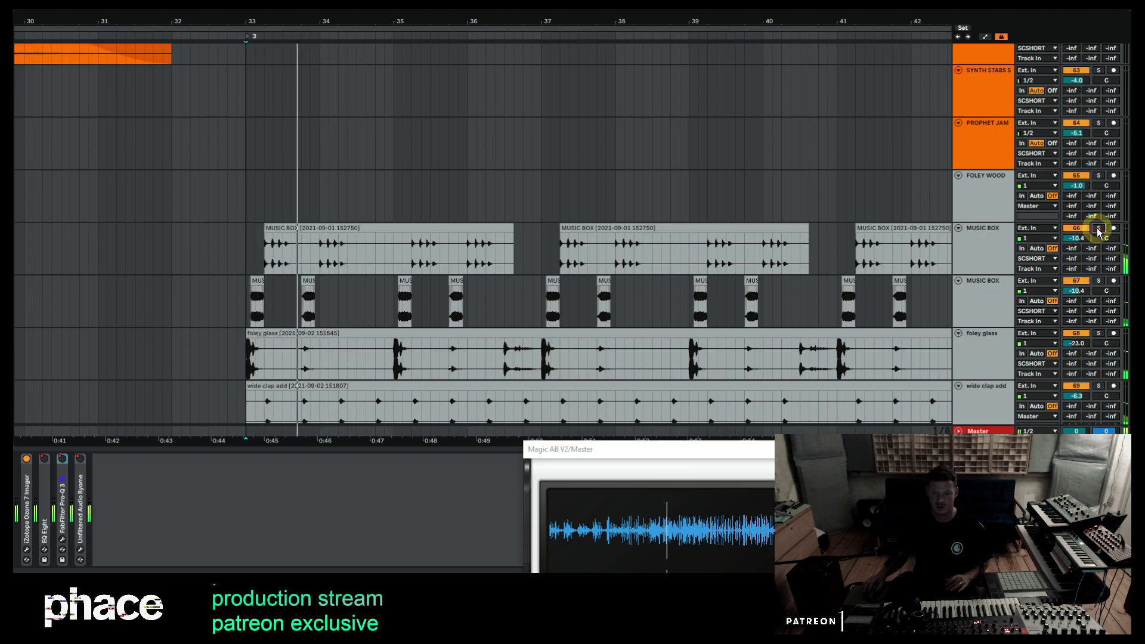
key(space)
key(space)
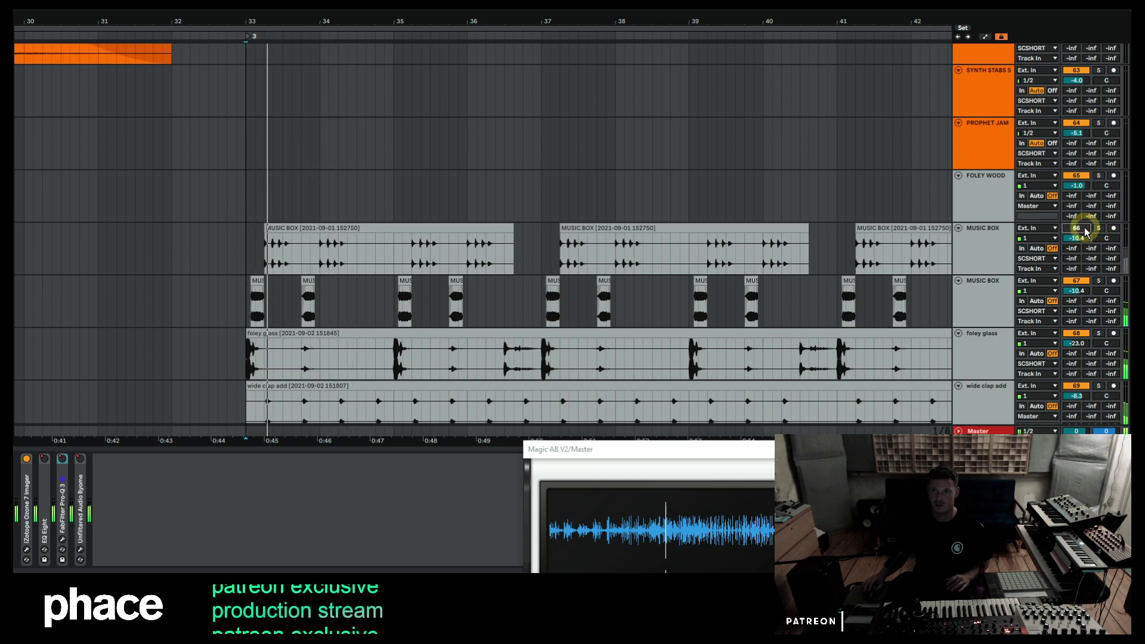
key(space)
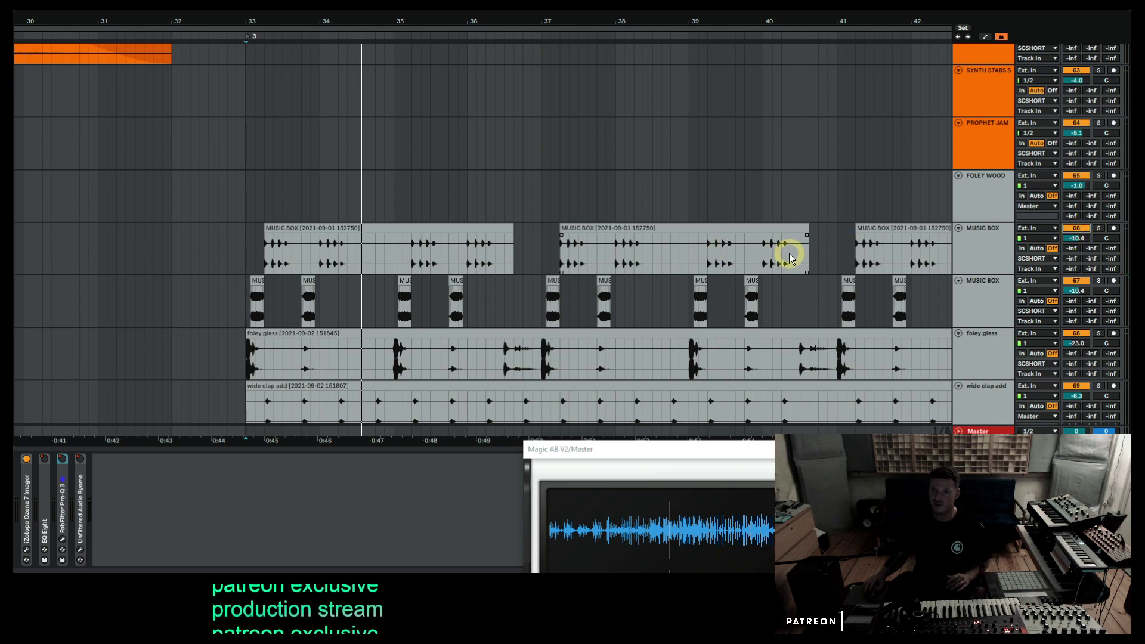
Set the start position to bar 33 on the first MUSIC BOX track and play the full mix.
click(560, 253)
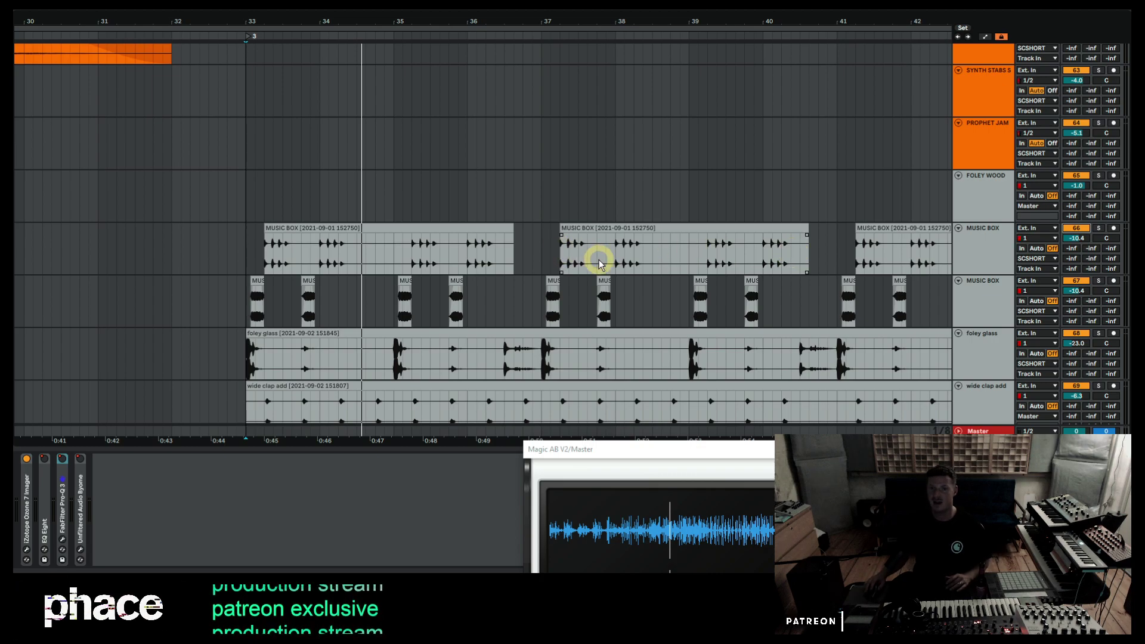
click(247, 254)
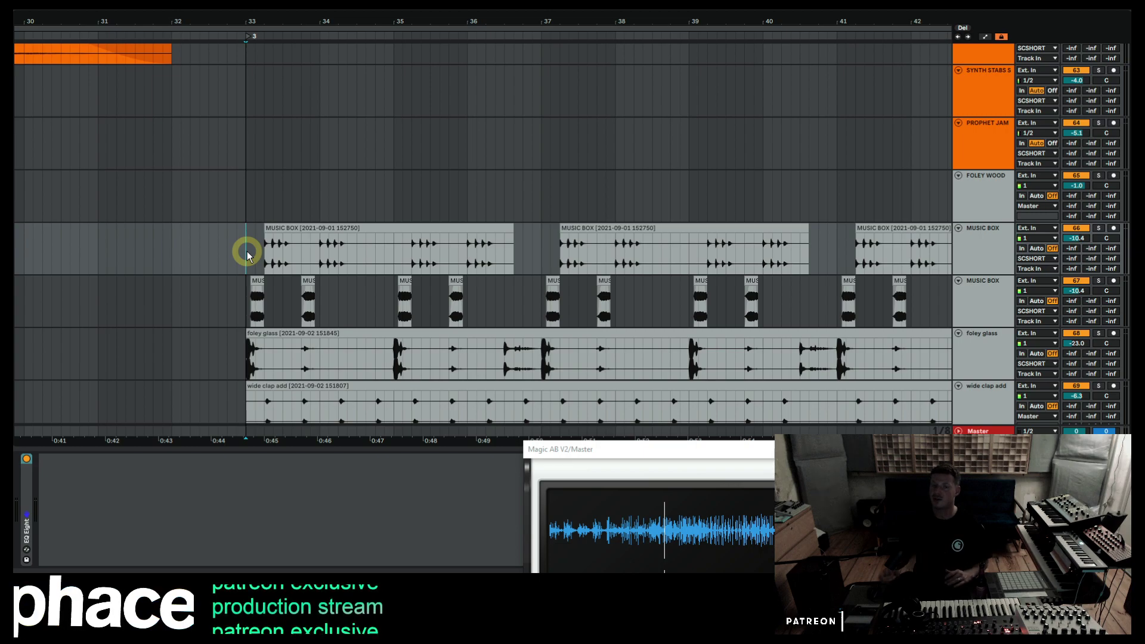
key(space)
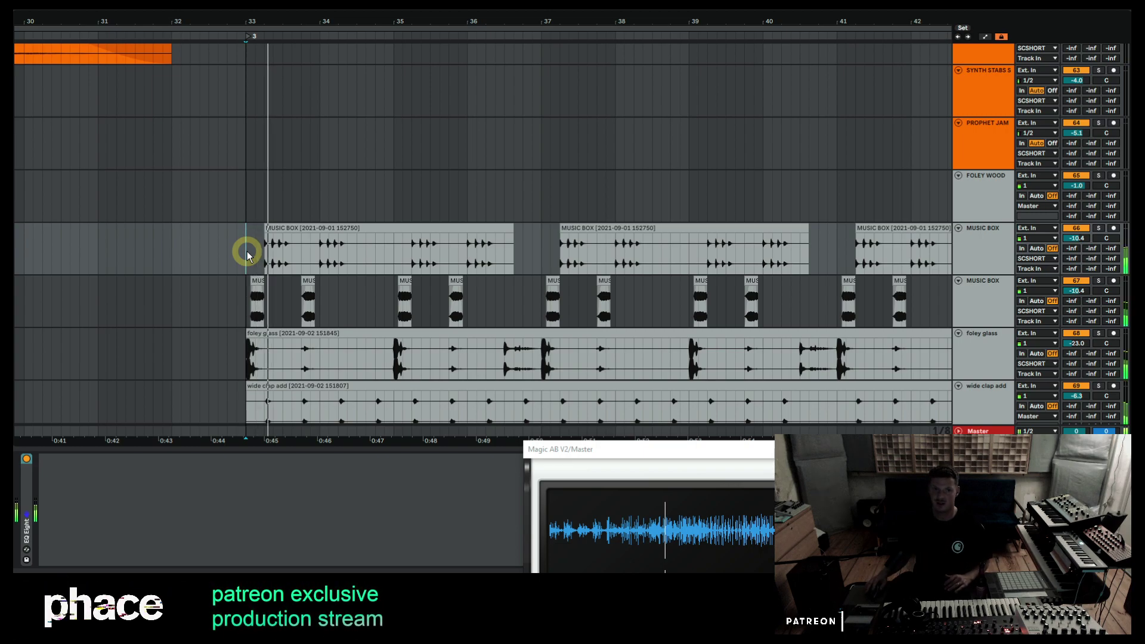
Solo the foley glass track and play it from bar 33.
scroll(486, 264, down, 3)
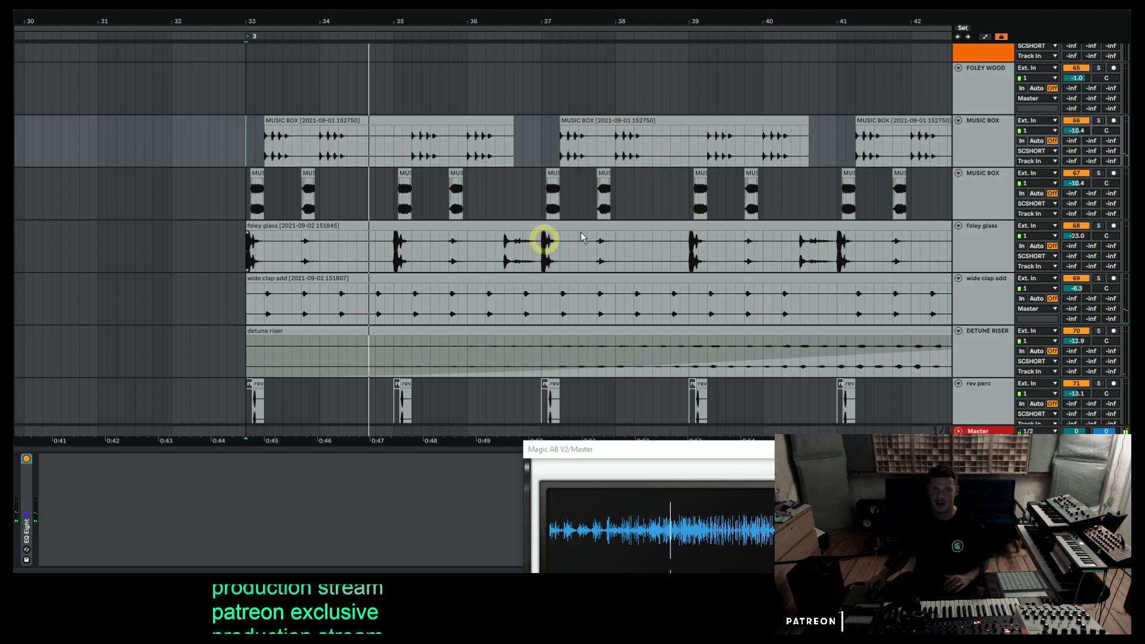
click(1098, 226)
key(space)
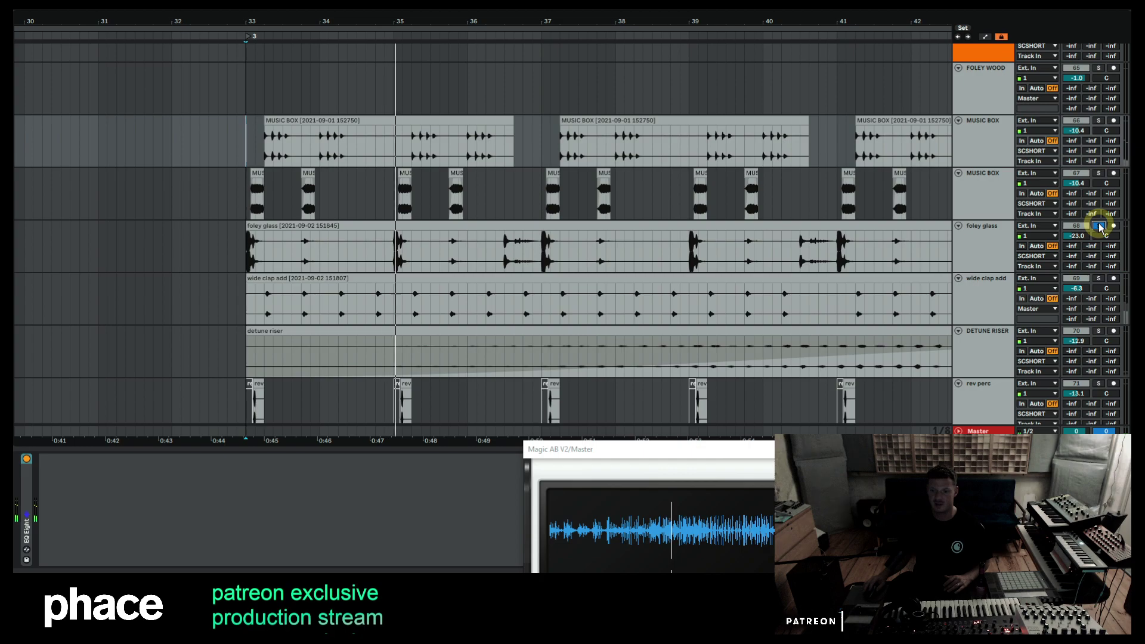
Unsolo the foley glass track, replay the full mix from bar 33, and select the foley glass track.
click(1098, 226)
key(space)
key(space)
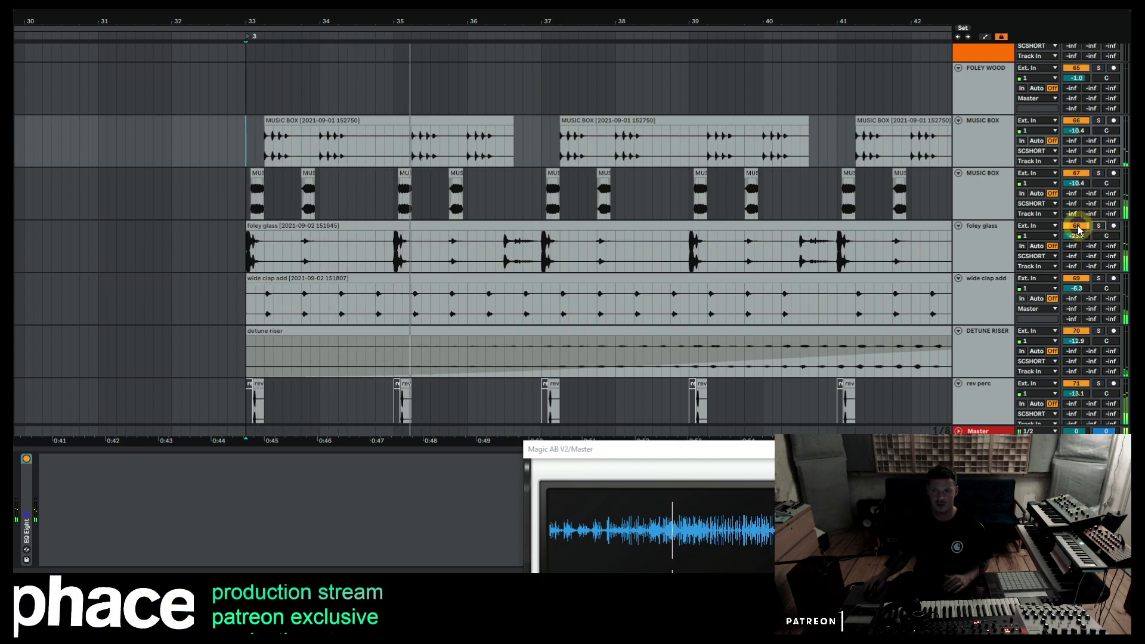
key(space)
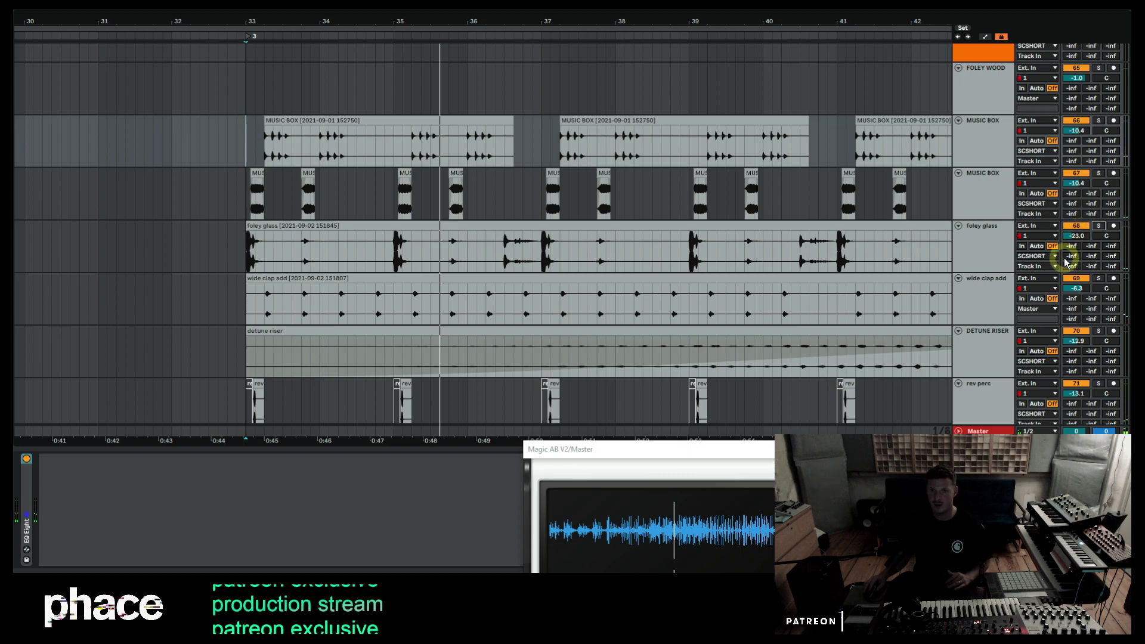
click(982, 260)
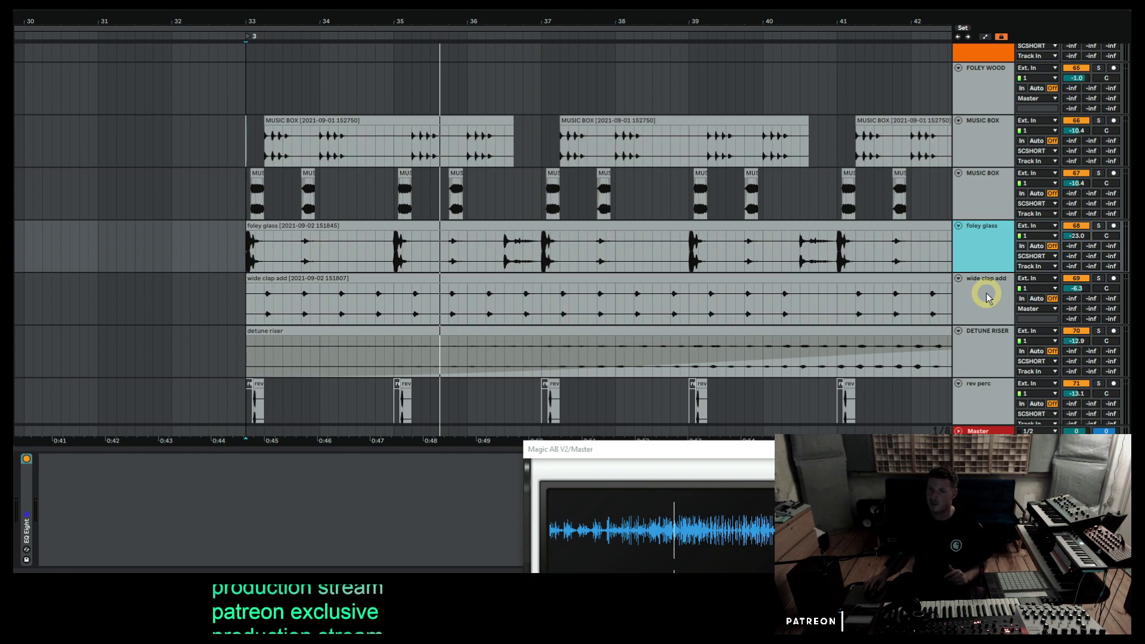
Mute the perc shuffles and classic brk pha tracks together and play the mix from bar 33 without them.
scroll(986, 293, down, 3)
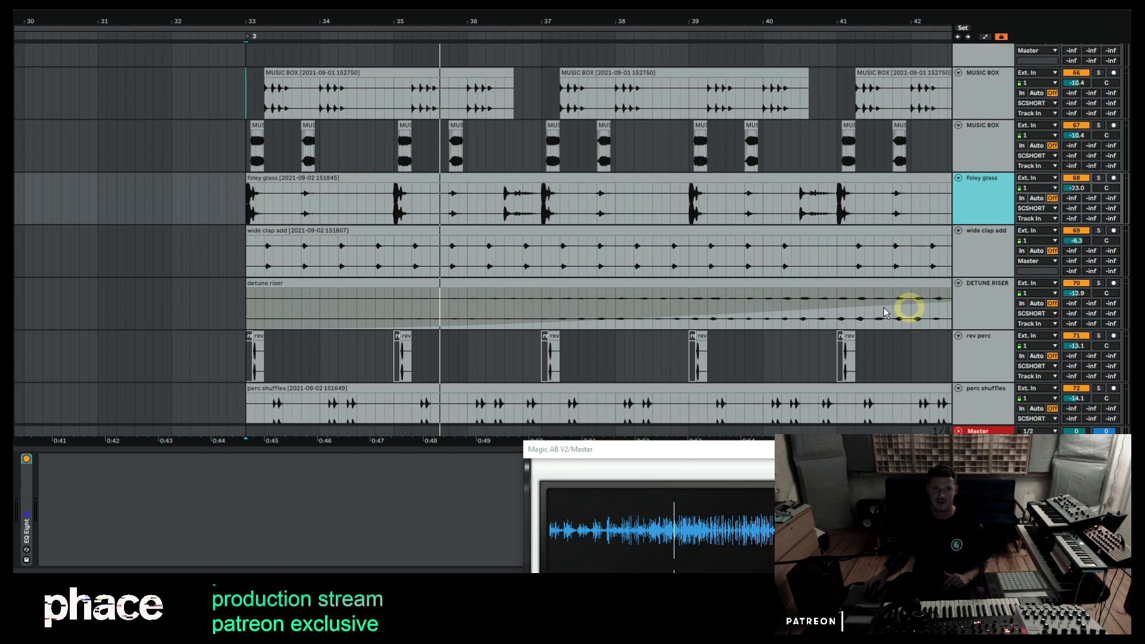
scroll(717, 311, up, 3)
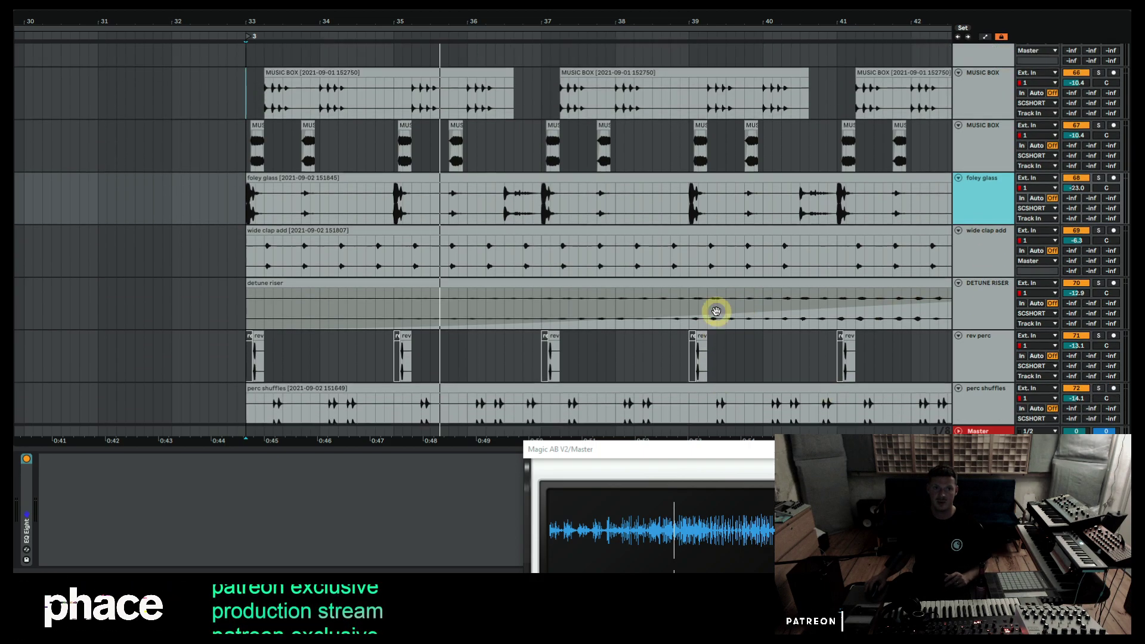
scroll(717, 311, down, 5)
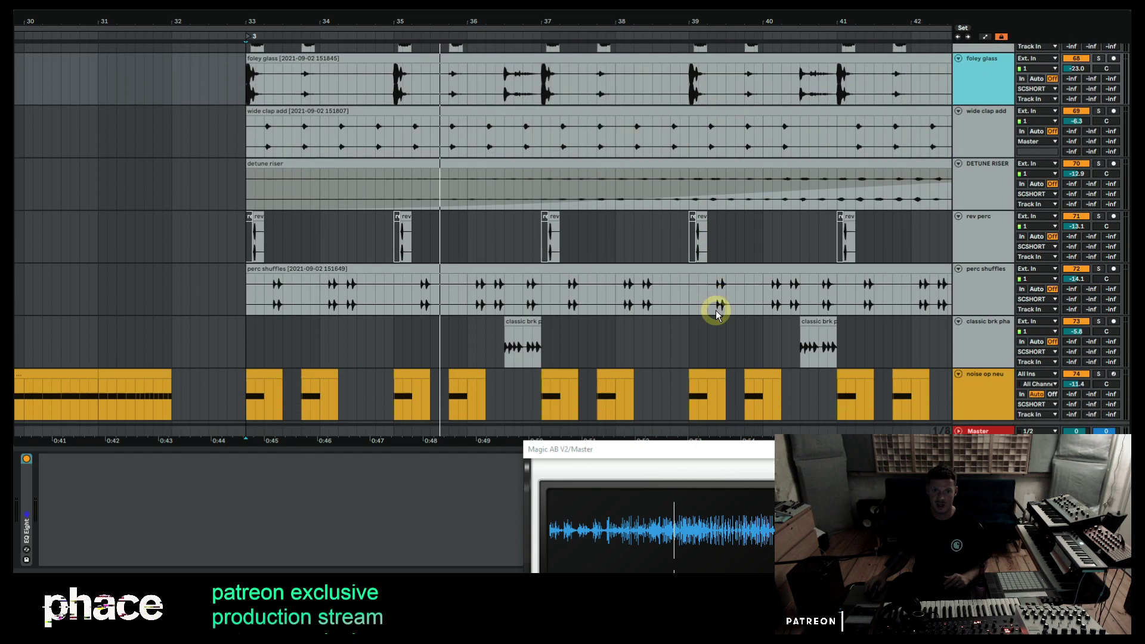
click(995, 293)
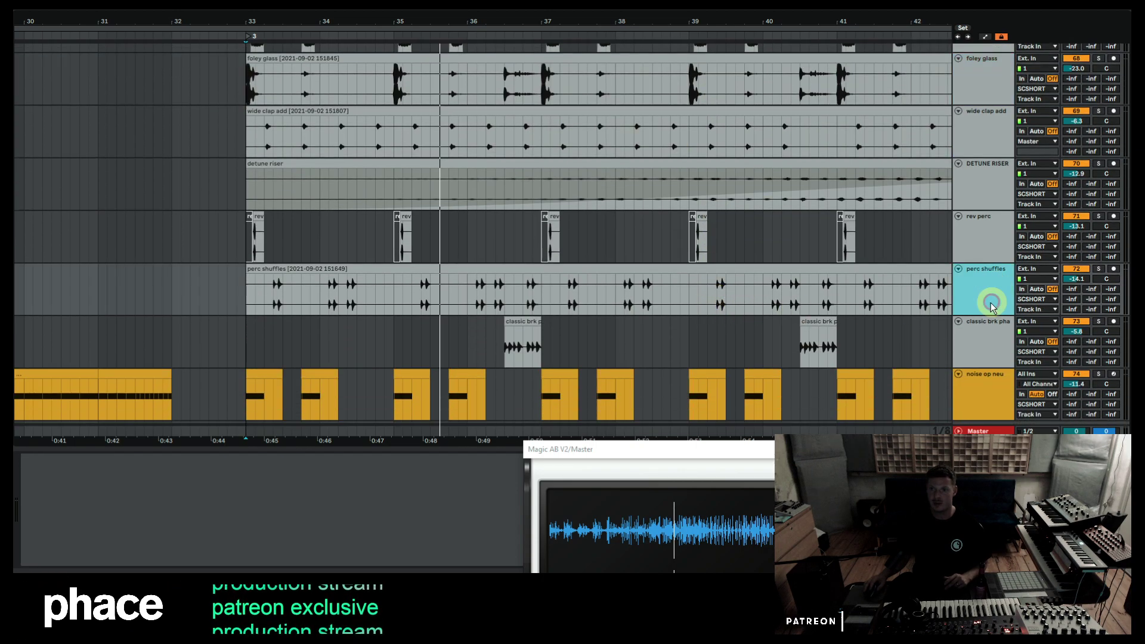
shift+click(985, 342)
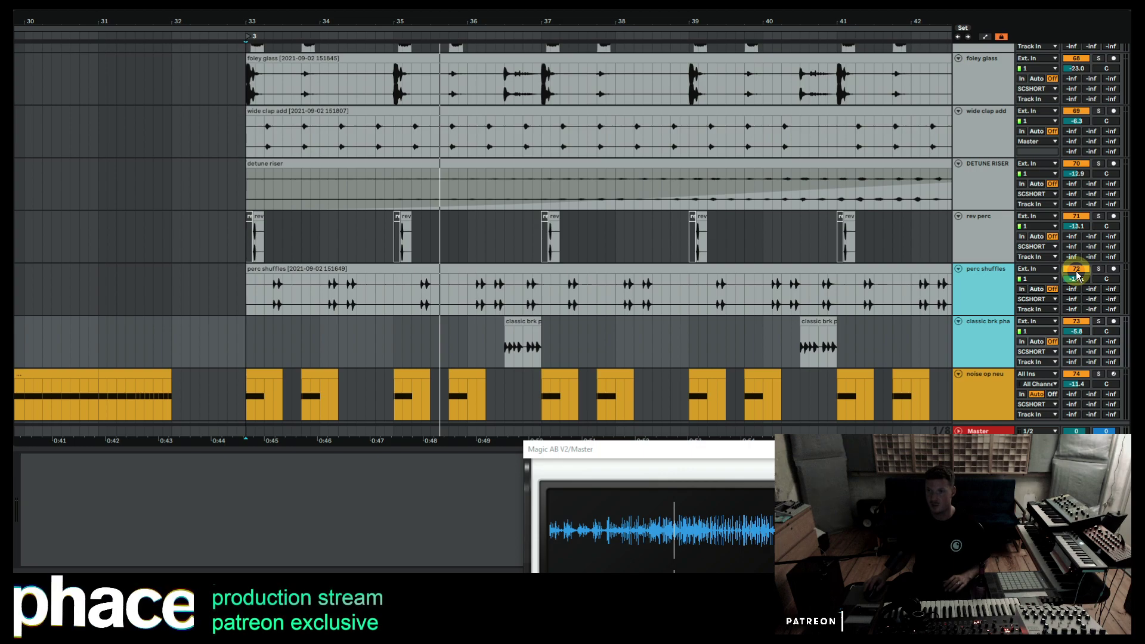
click(1076, 269)
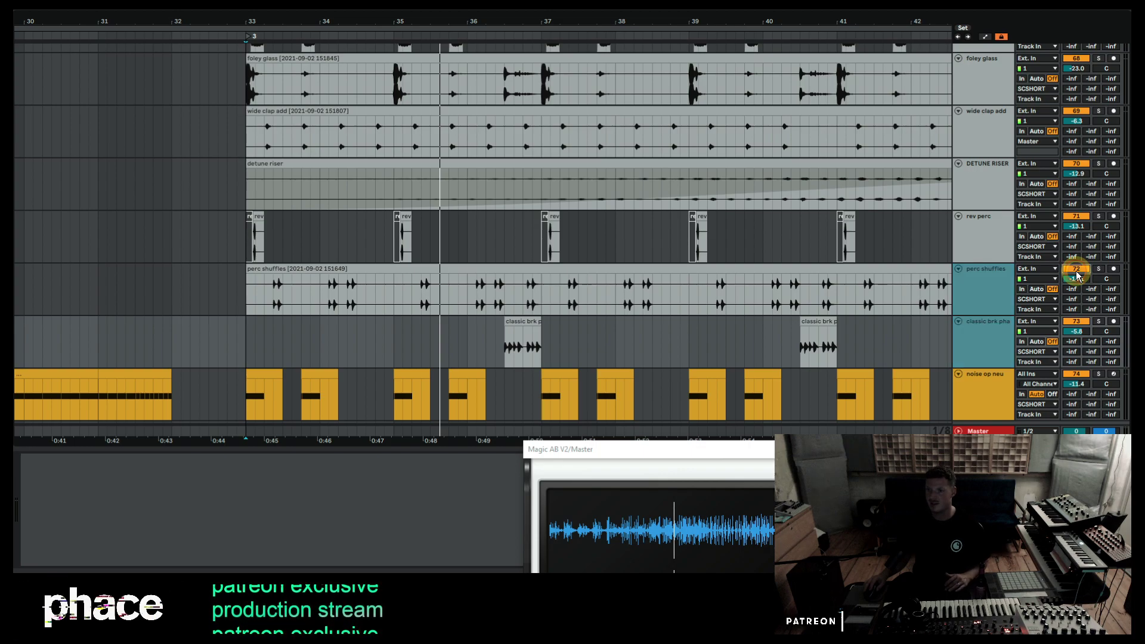
scroll(976, 295, down, 1)
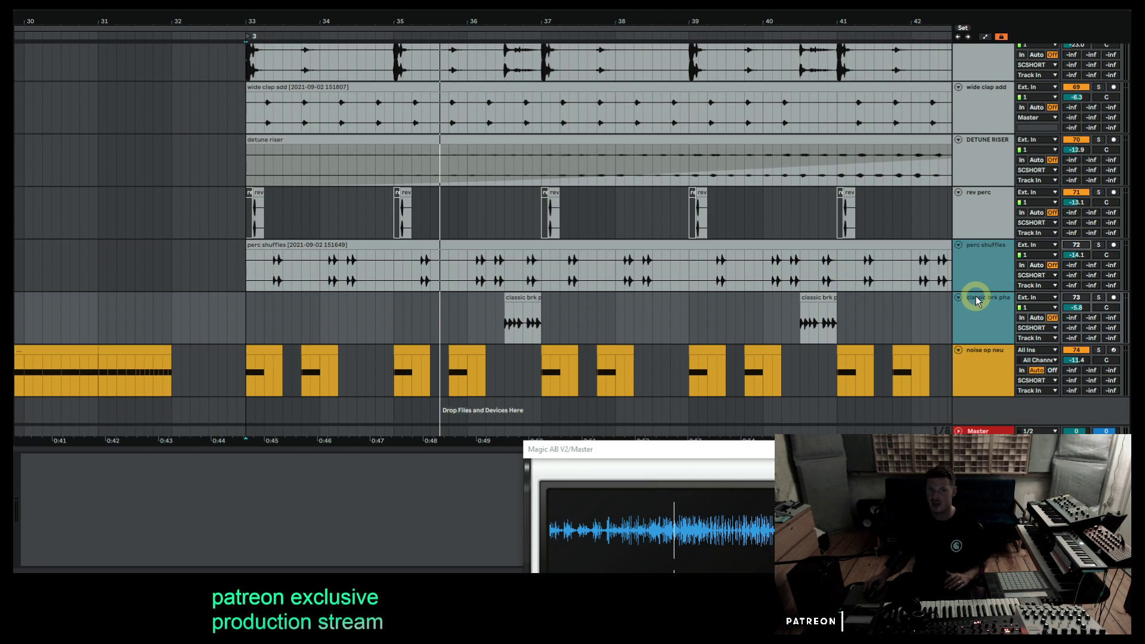
key(space)
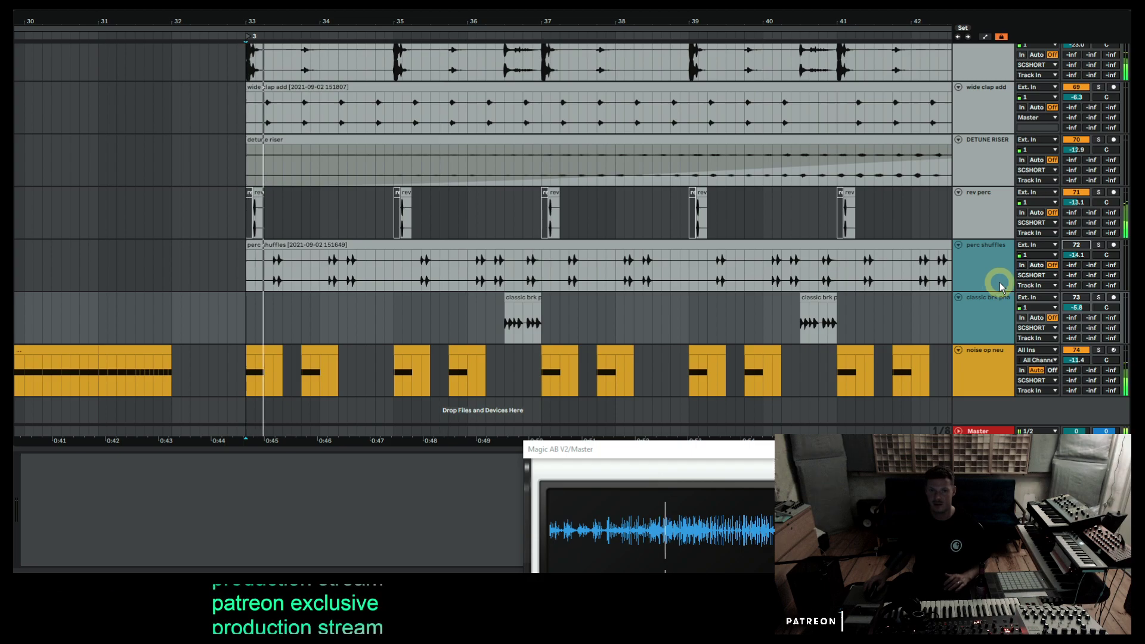
Replay the mix from bar 33 without perc shuffles and classic brk pha, and reactivate both tracks to compare.
click(1077, 247)
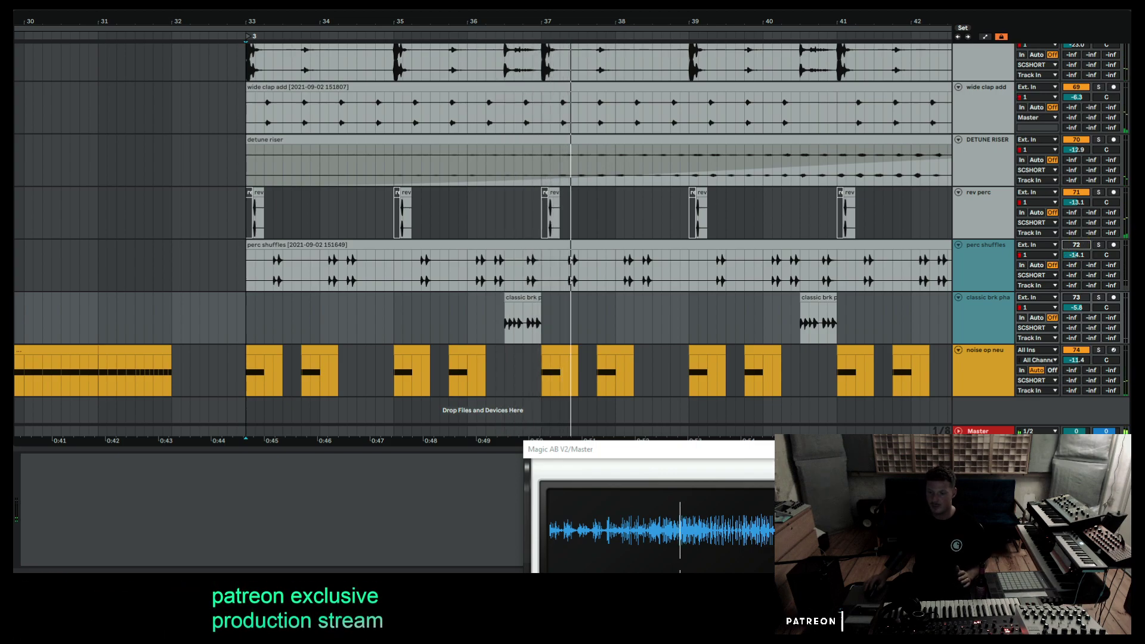
click(906, 317)
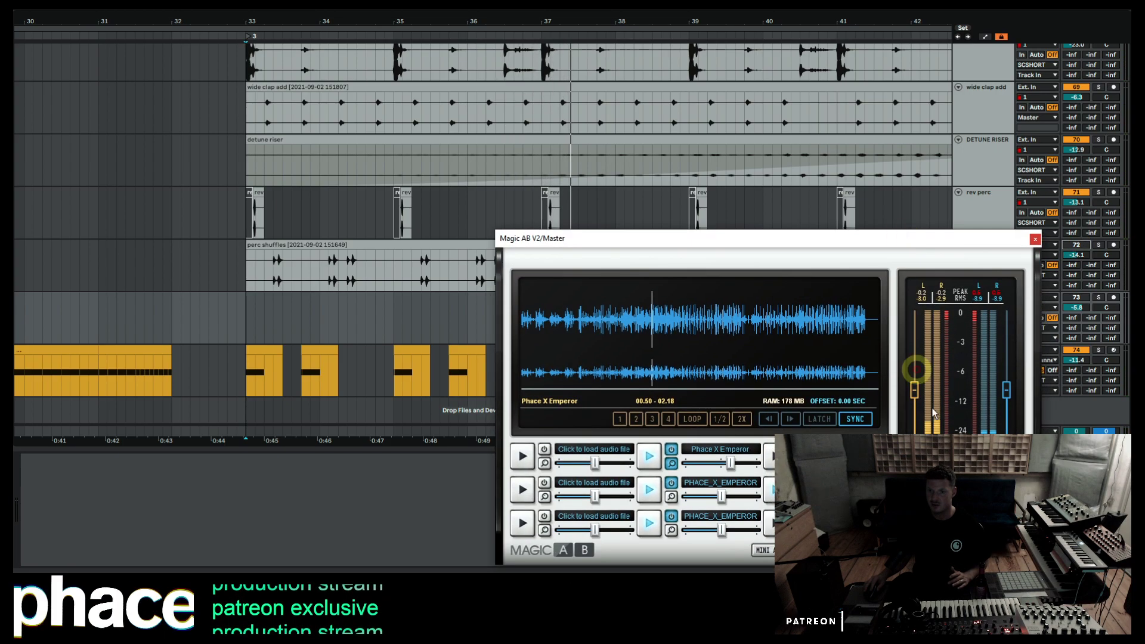
key(space)
key(space)
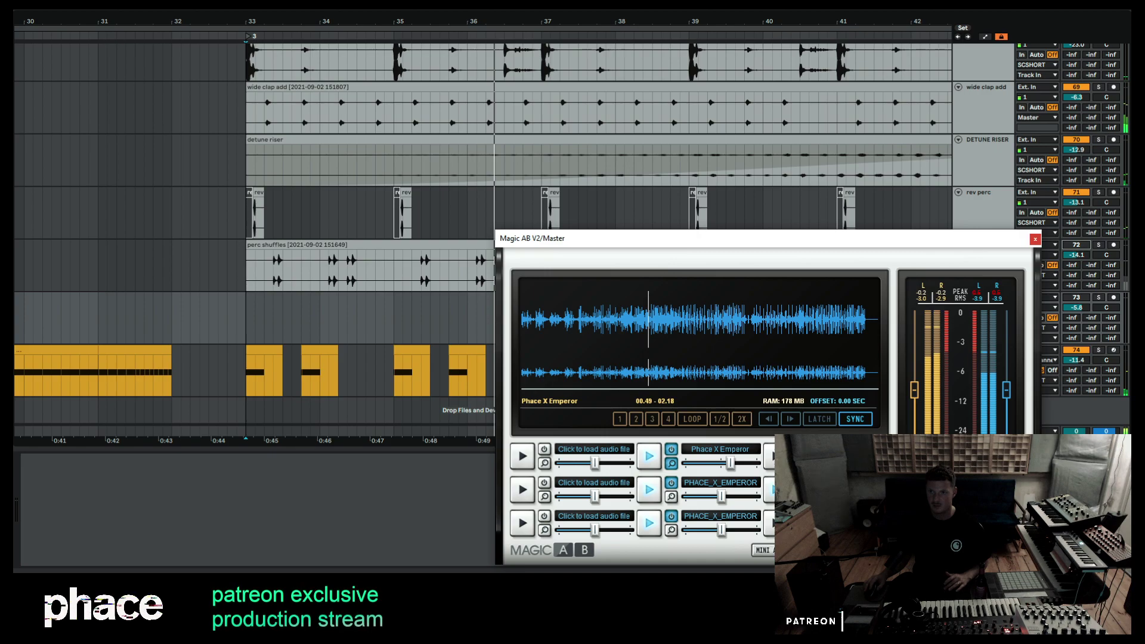
key(space)
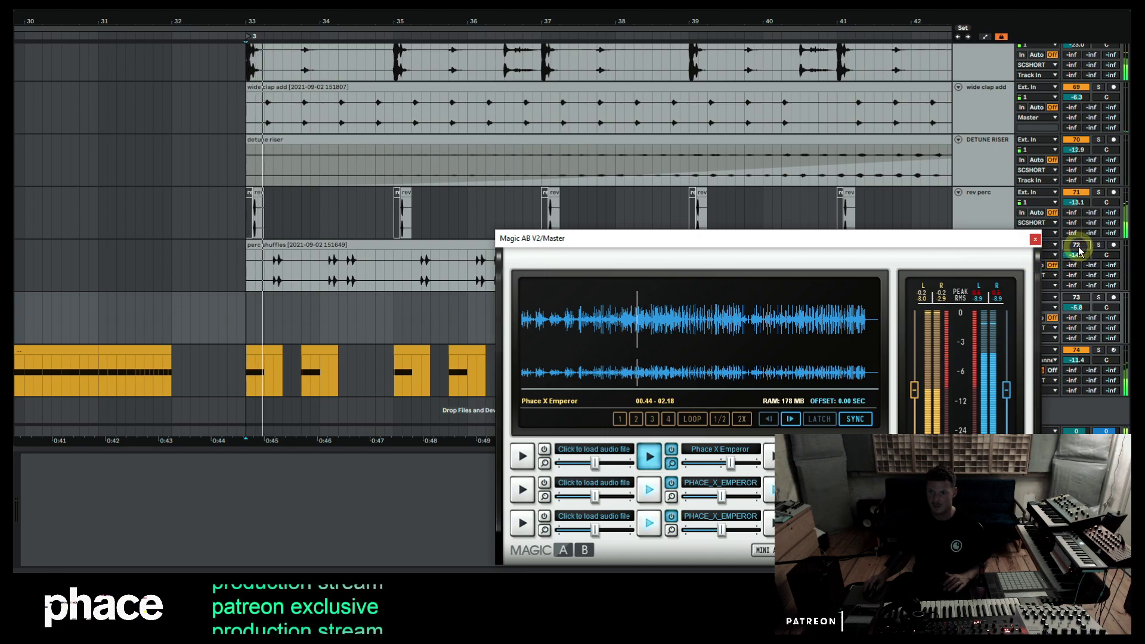
click(1062, 249)
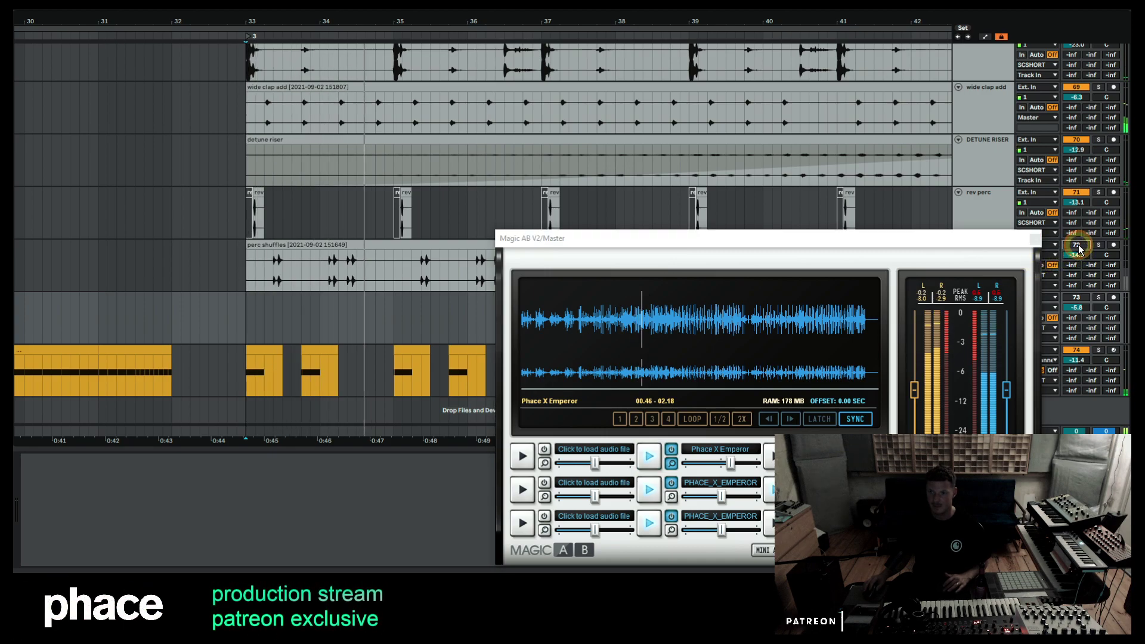
key(space)
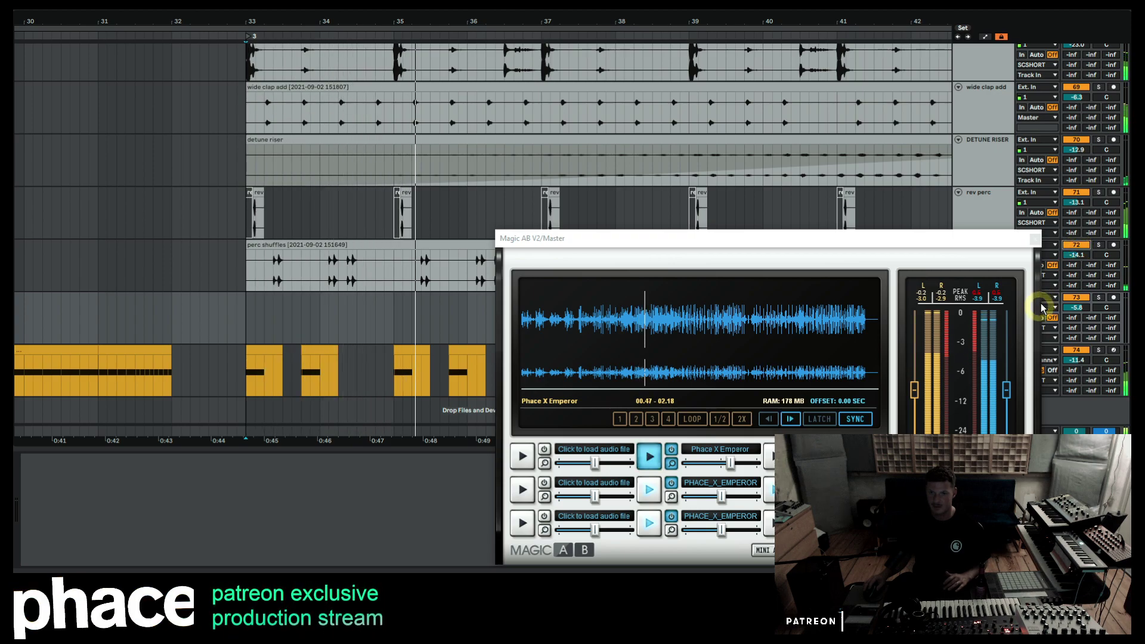
Move the Magic AB window clear of the track controls and replay the full mix from bar 33.
drag(878, 241, 788, 242)
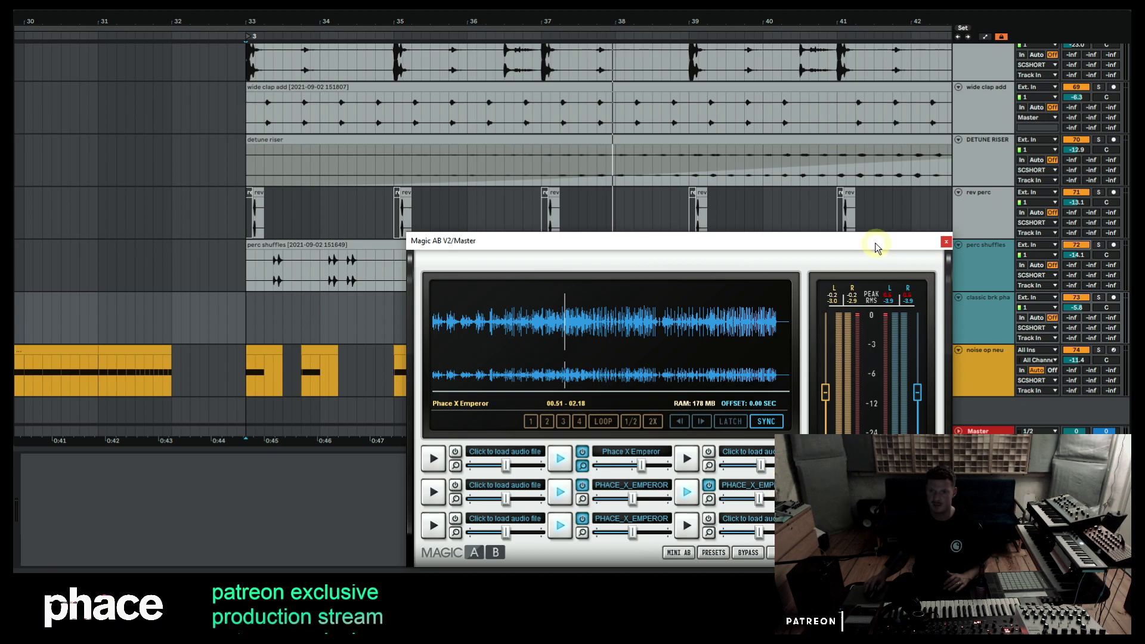
drag(744, 25, 745, 22)
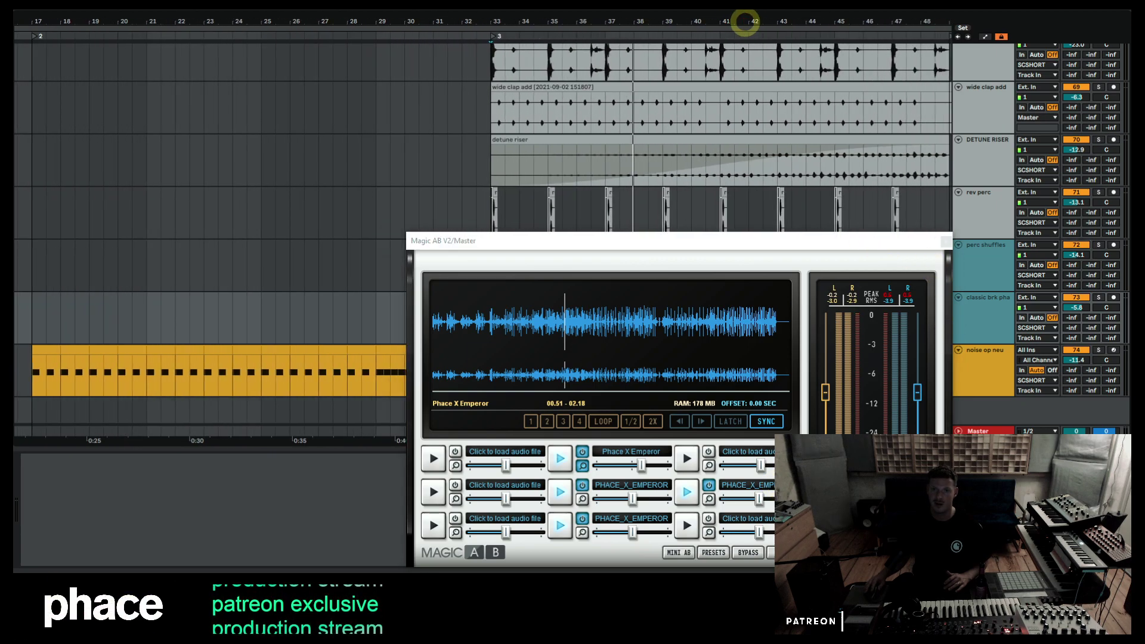
scroll(629, 228, up, 2)
drag(690, 247, 761, 277)
scroll(753, 283, up, 5)
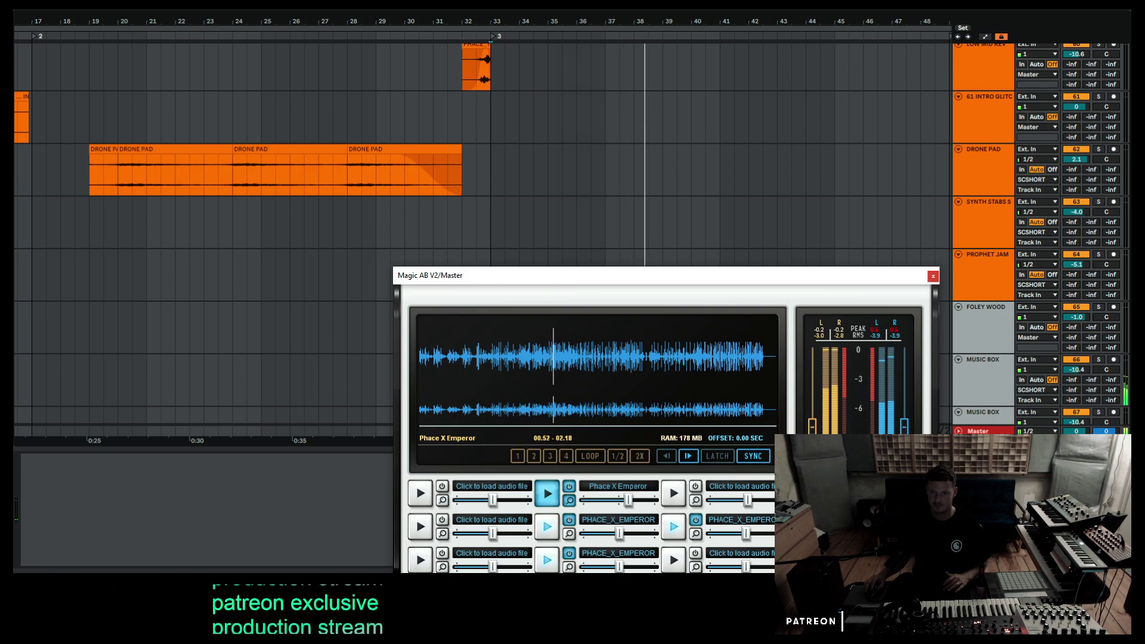
click(556, 224)
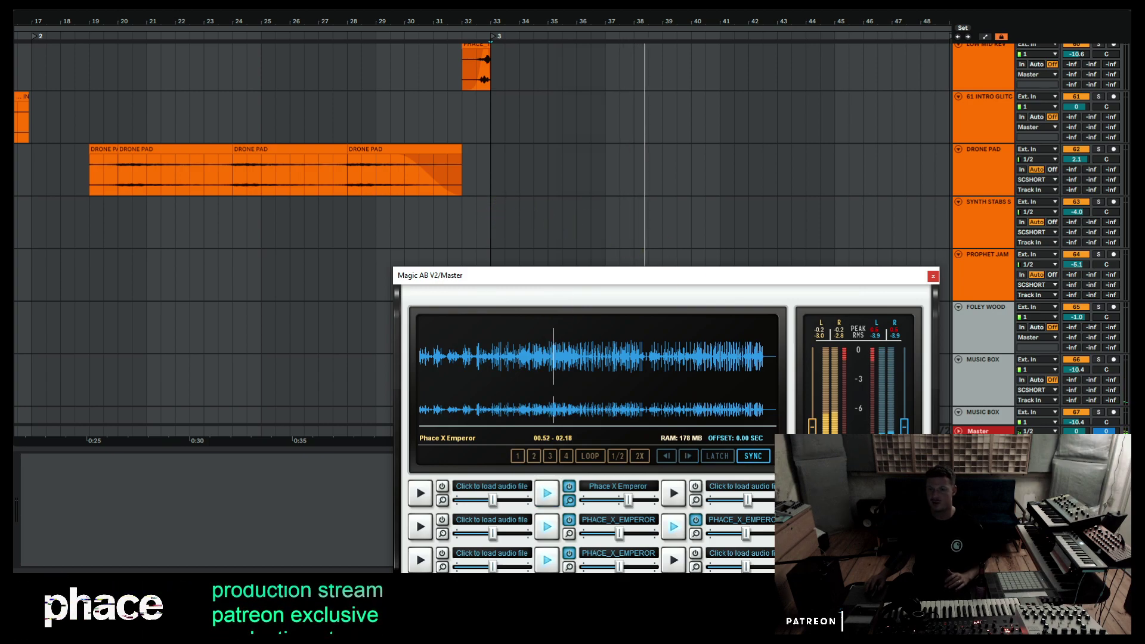
key(space)
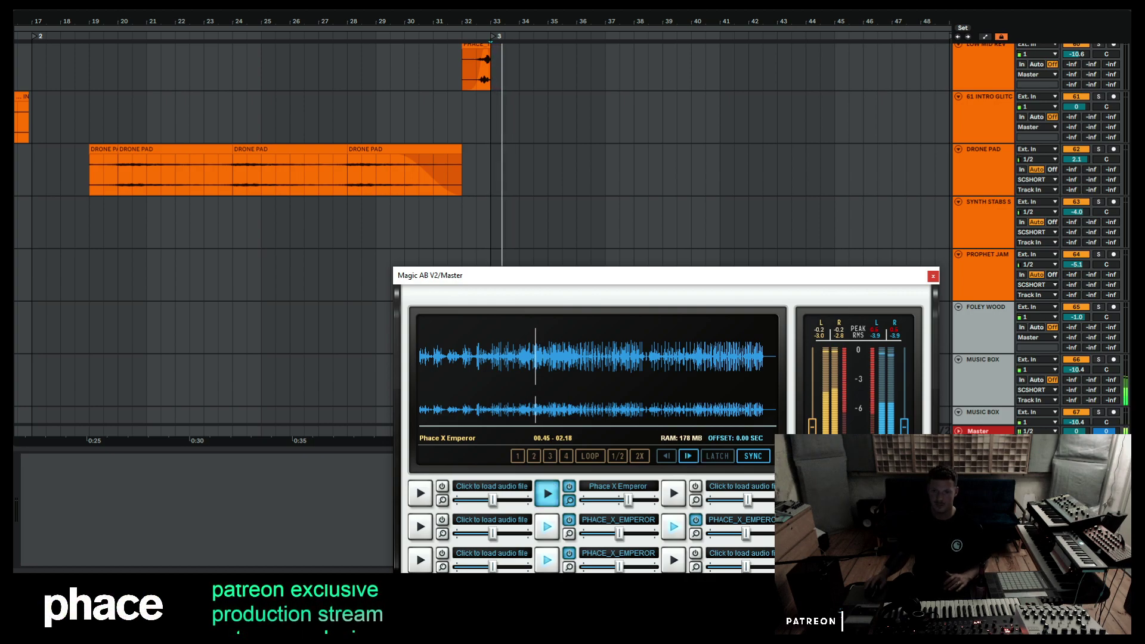
key(space)
Zoom in on the start of bar 33 and select the short MODULAR TEXTURES clip on track 56.
drag(494, 20, 474, 90)
scroll(462, 105, down, 5)
click(460, 112)
scroll(808, 130, down, 1)
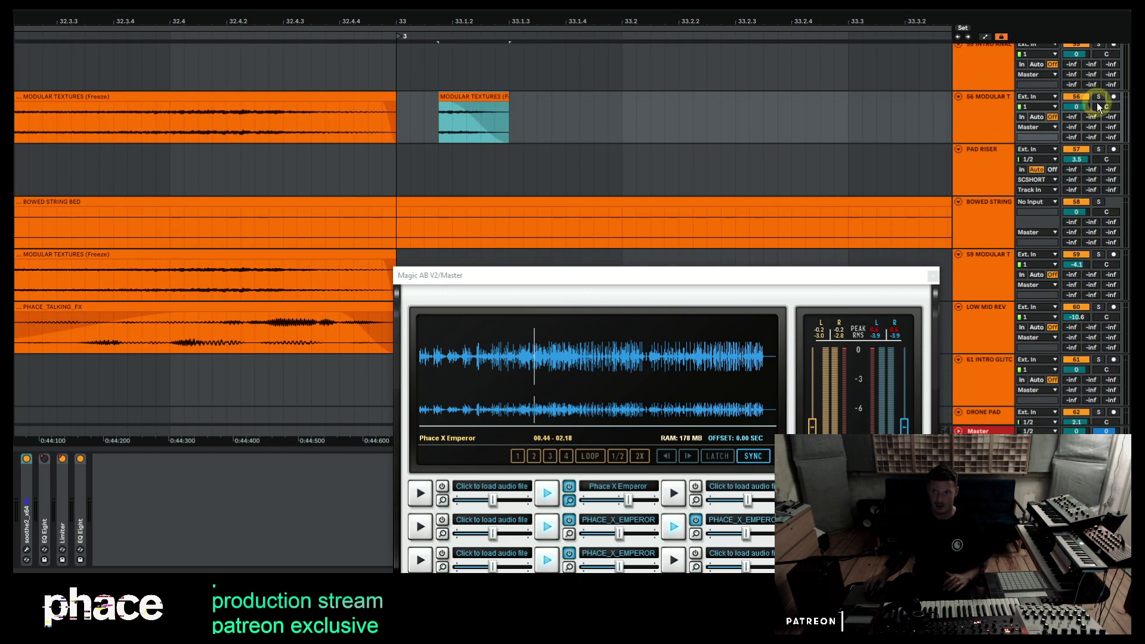
Solo the STAB PERC track and play it from the start of the selected section in bar 33.
scroll(448, 128, up, 10)
scroll(449, 126, up, 20)
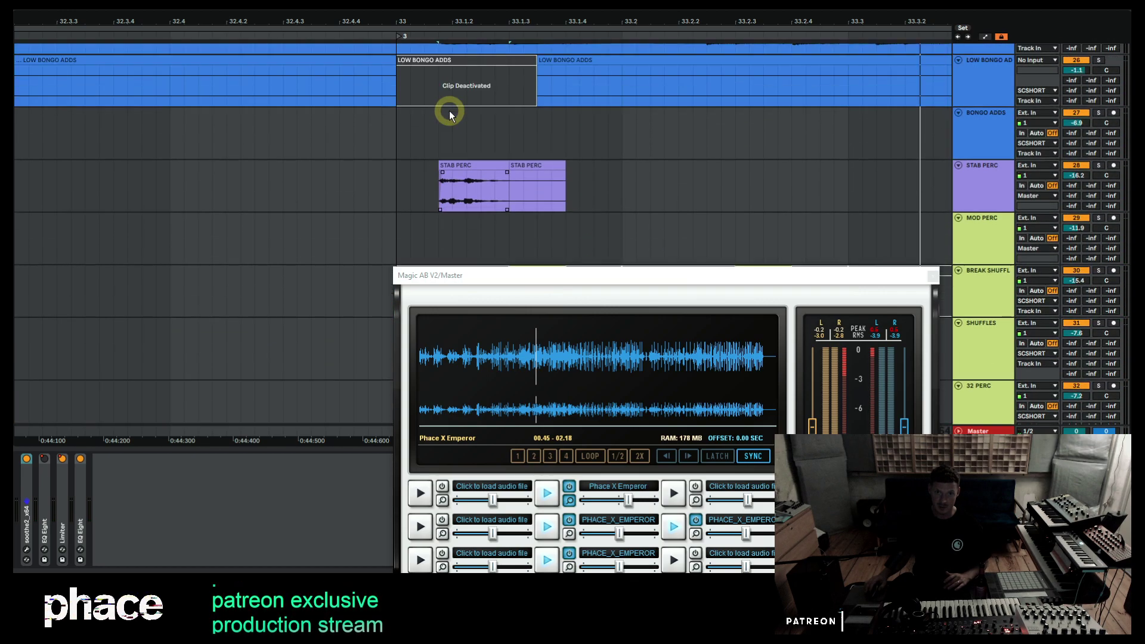
scroll(903, 186, down, 1)
click(1101, 154)
key(space)
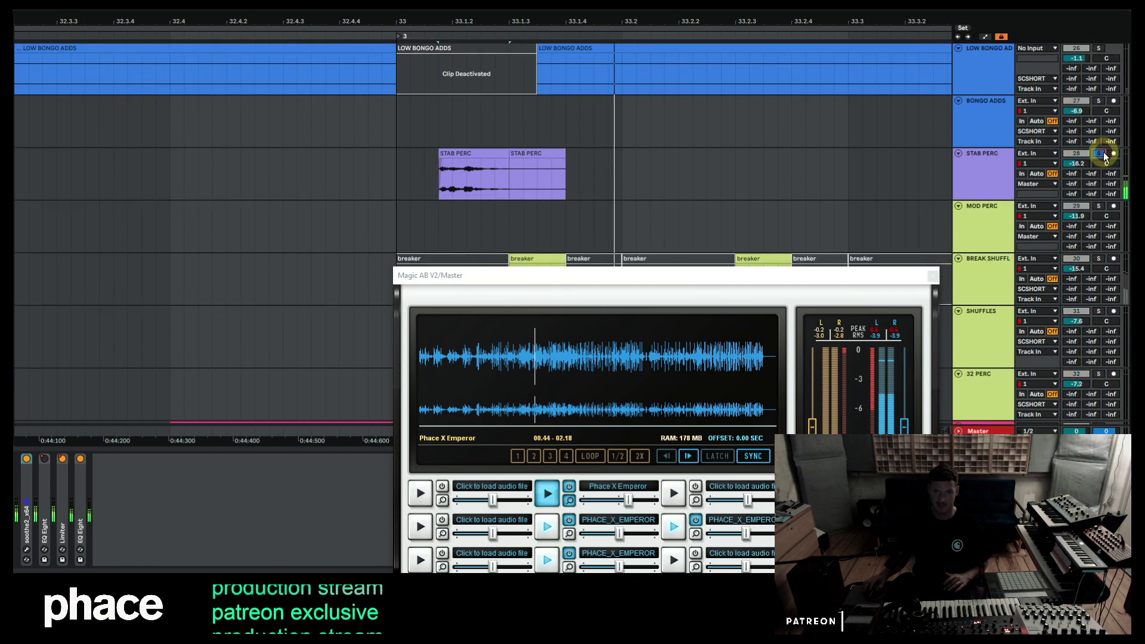
Compare the STAB PERC hit in the full mix with its soloed sound in bar 33.
scroll(546, 141, up, 8)
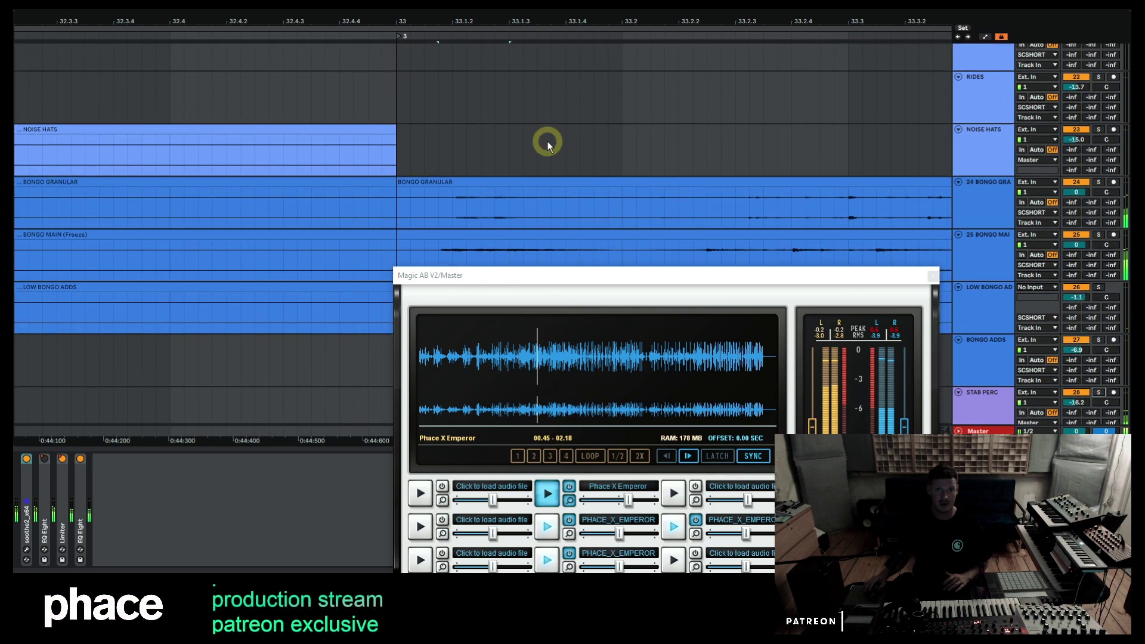
scroll(546, 137, down, 5)
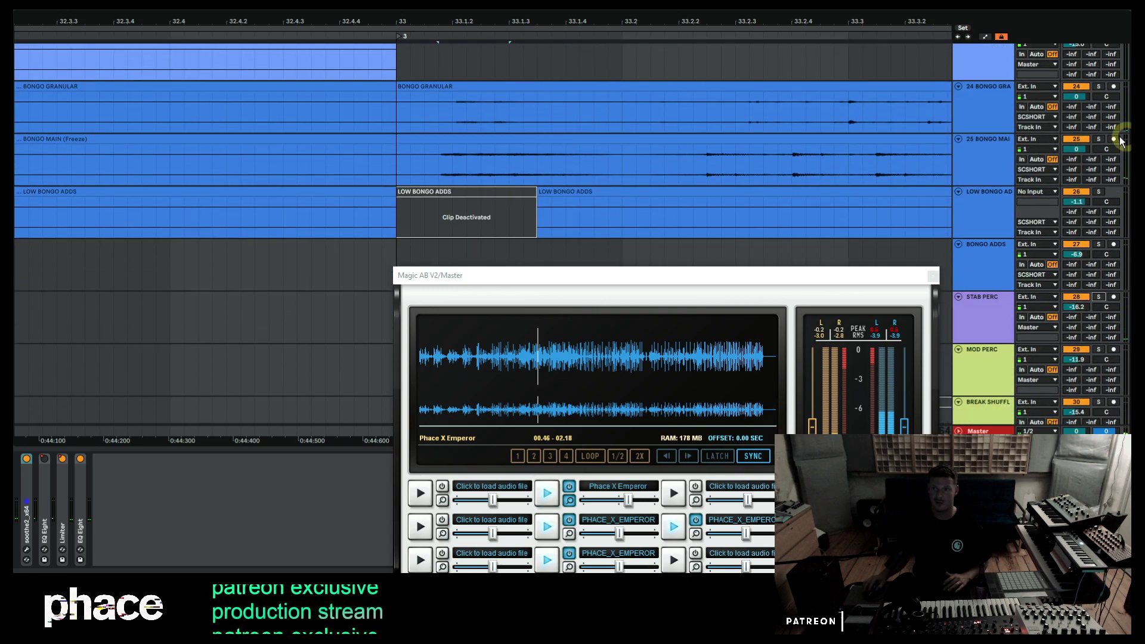
scroll(634, 140, down, 3)
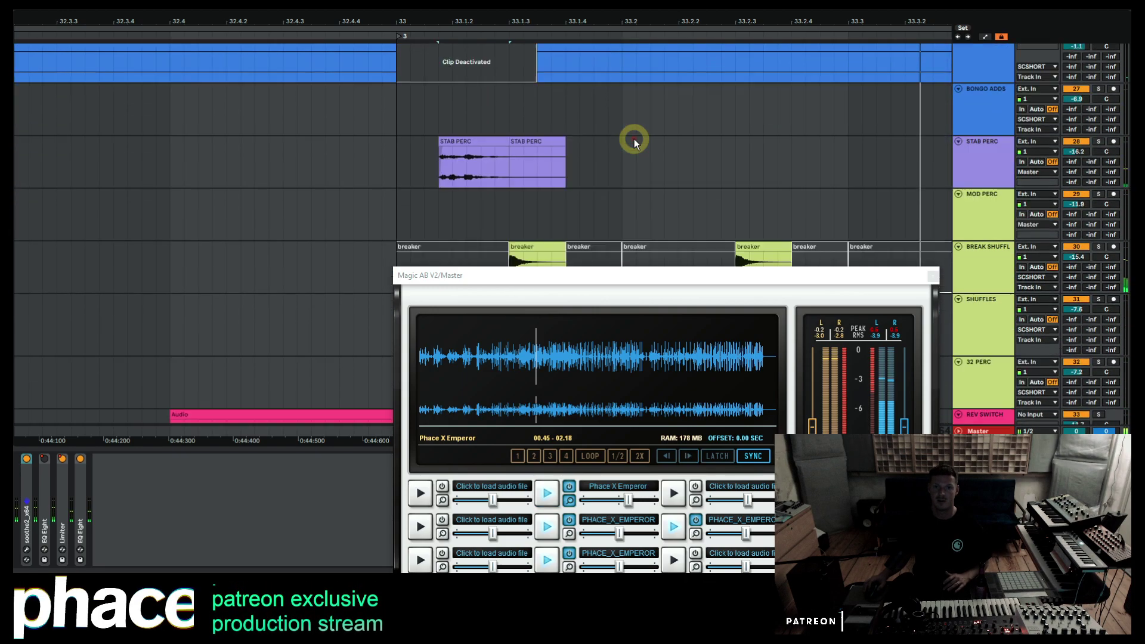
click(1098, 141)
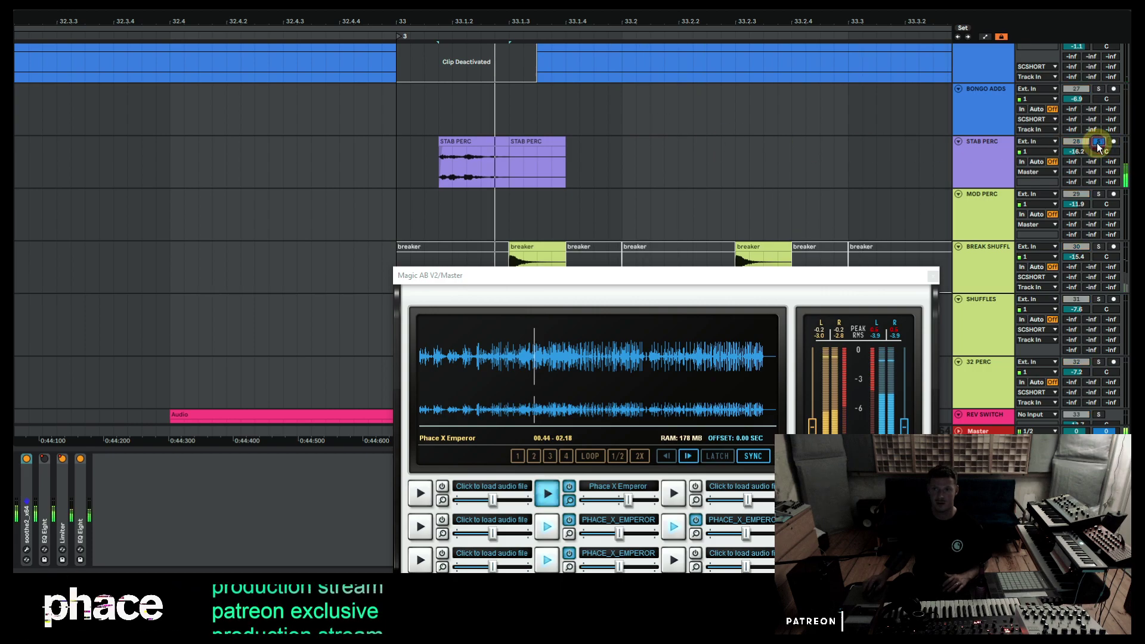
scroll(1074, 137, up, 3)
click(1099, 139)
Solo the 56 MODULAR TEXTURES track and play its short clip in bar 33.
scroll(667, 131, down, 12)
scroll(666, 130, down, 20)
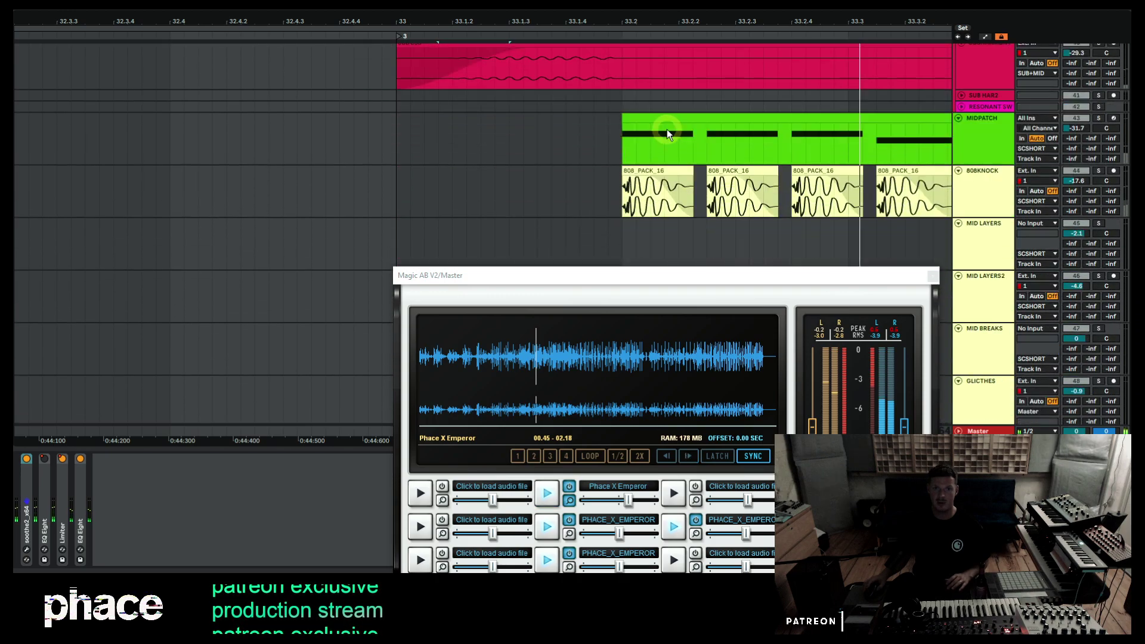
scroll(667, 128, up, 3)
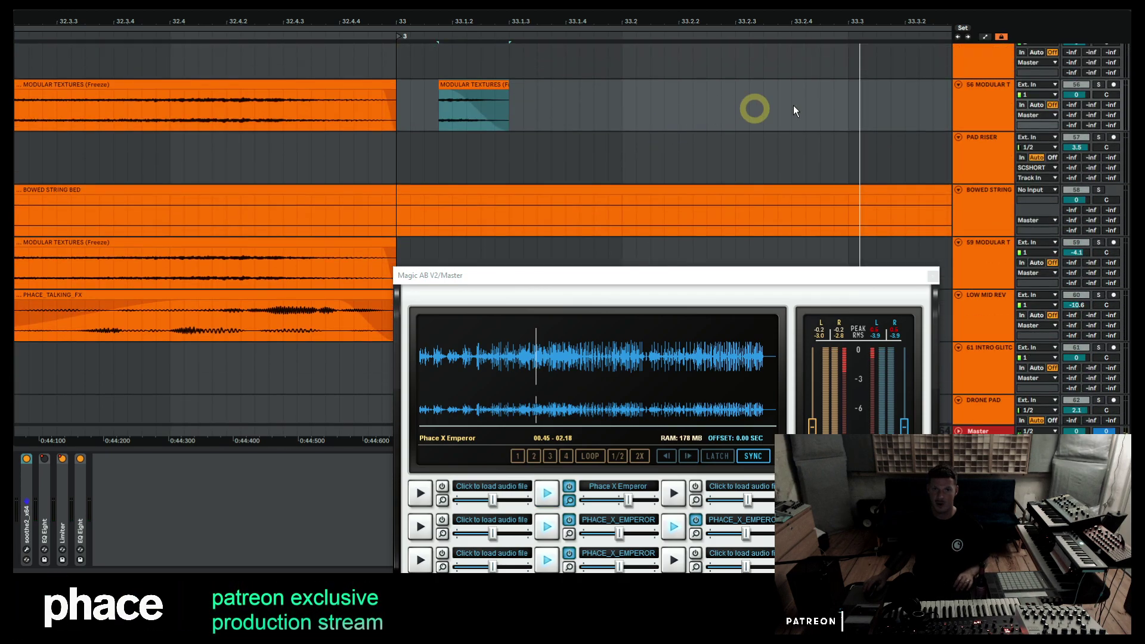
click(1100, 85)
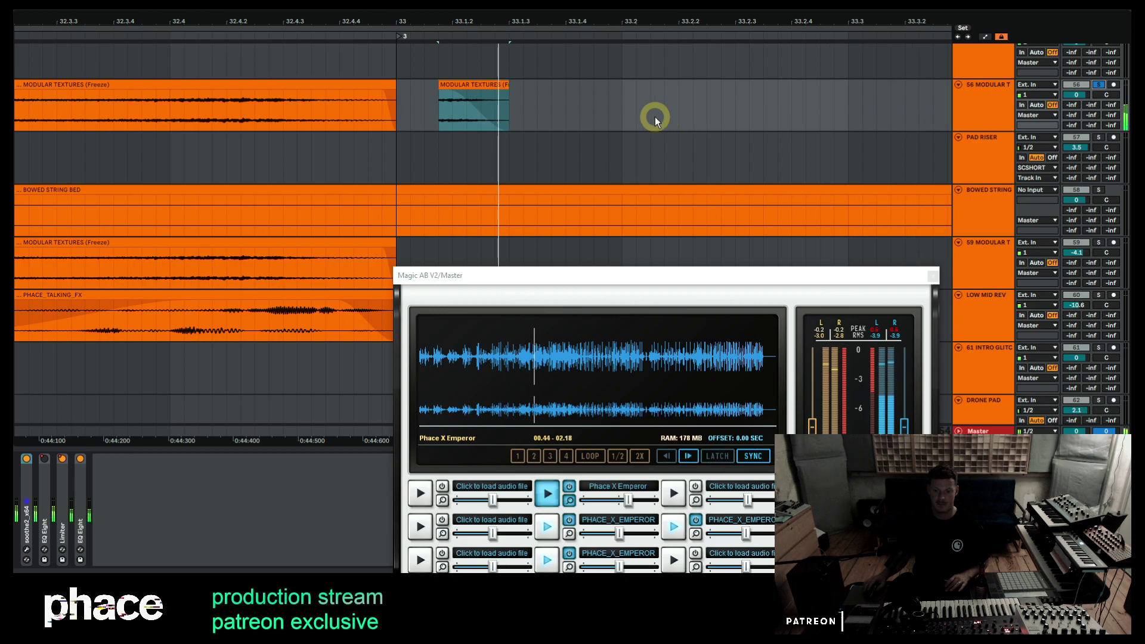
key(space)
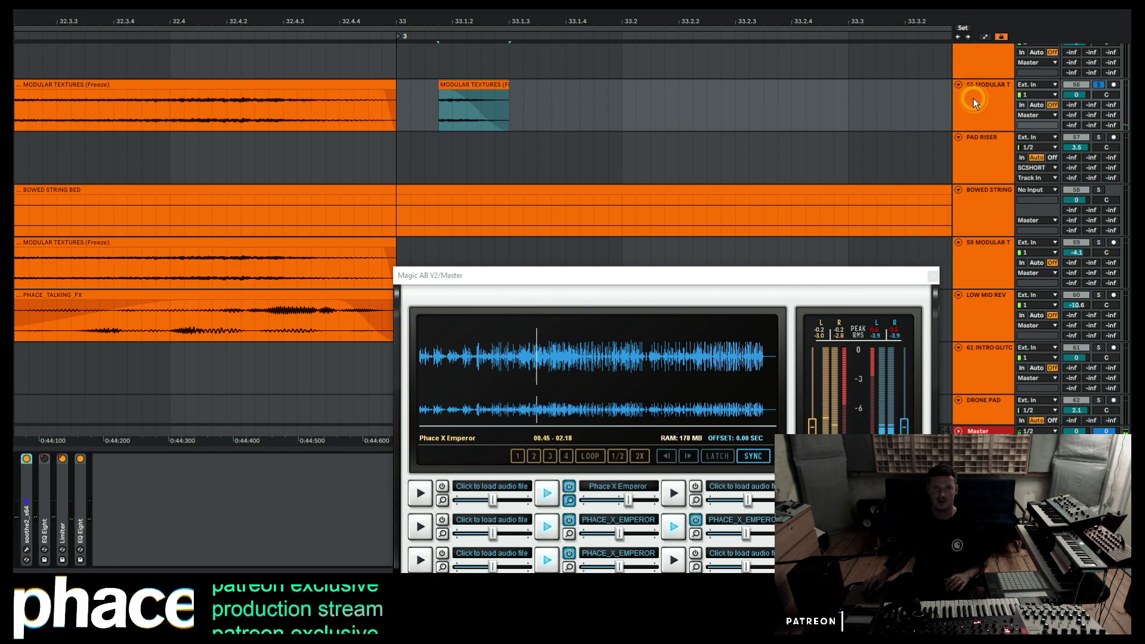
Unfold the last EQ Eight on the 56 MODULAR TEXTURES track and set band 1 to a low cut at 220 Hz during playback.
click(158, 444)
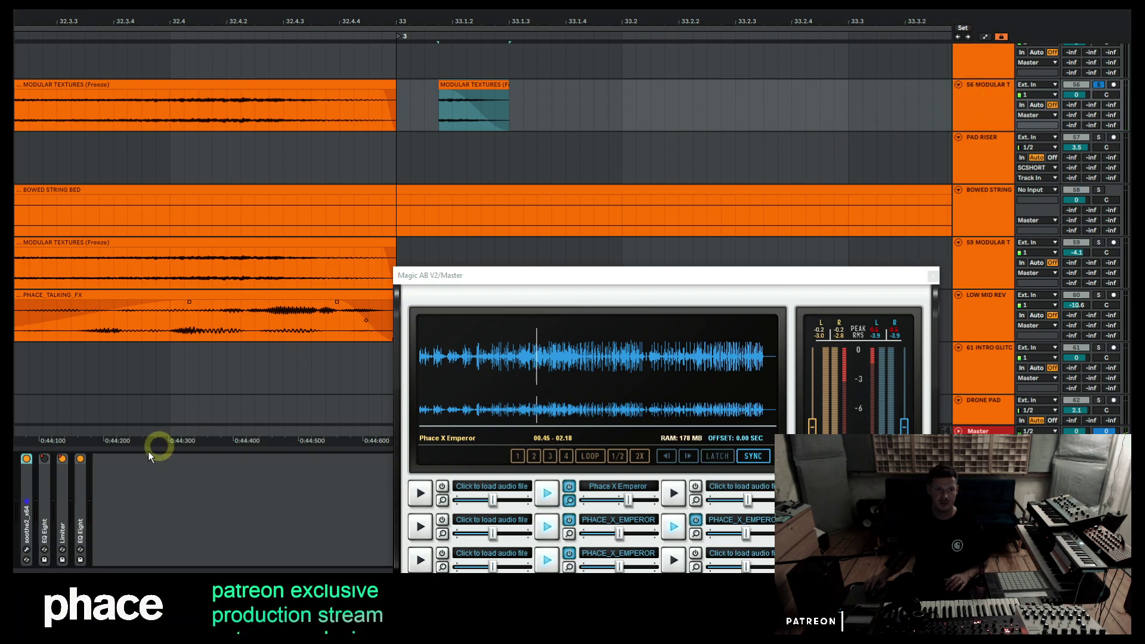
double_click(84, 483)
key(space)
click(115, 550)
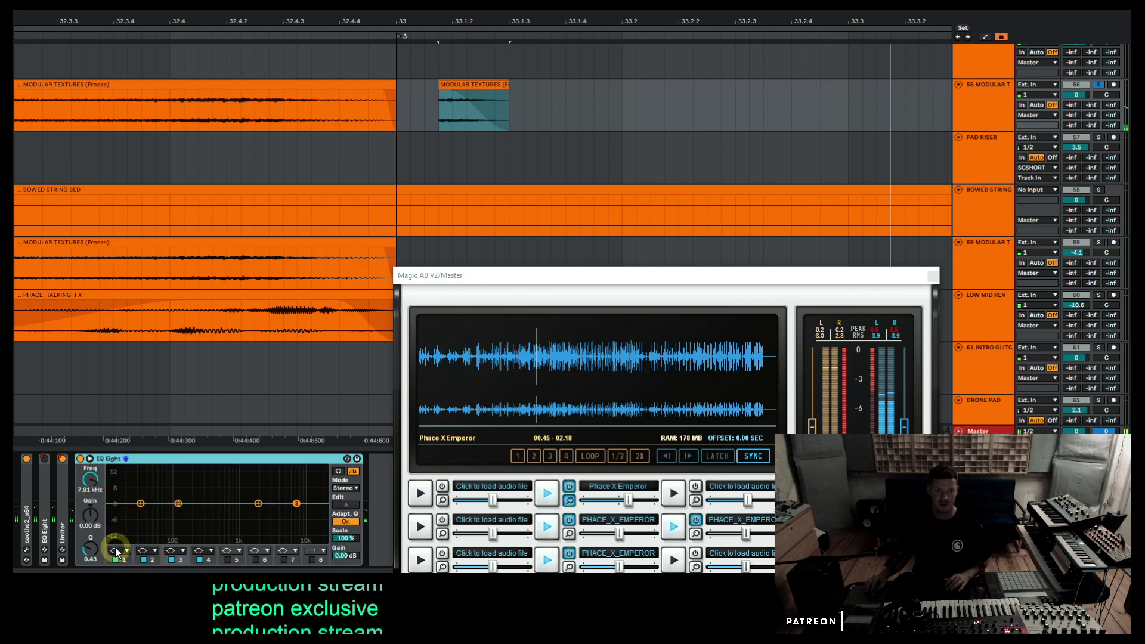
click(119, 484)
drag(142, 503, 196, 512)
Compare the modular texture with the low-cut EQ Eight on and off, leave it bypassed, and show the automation lanes.
click(80, 459)
click(80, 459)
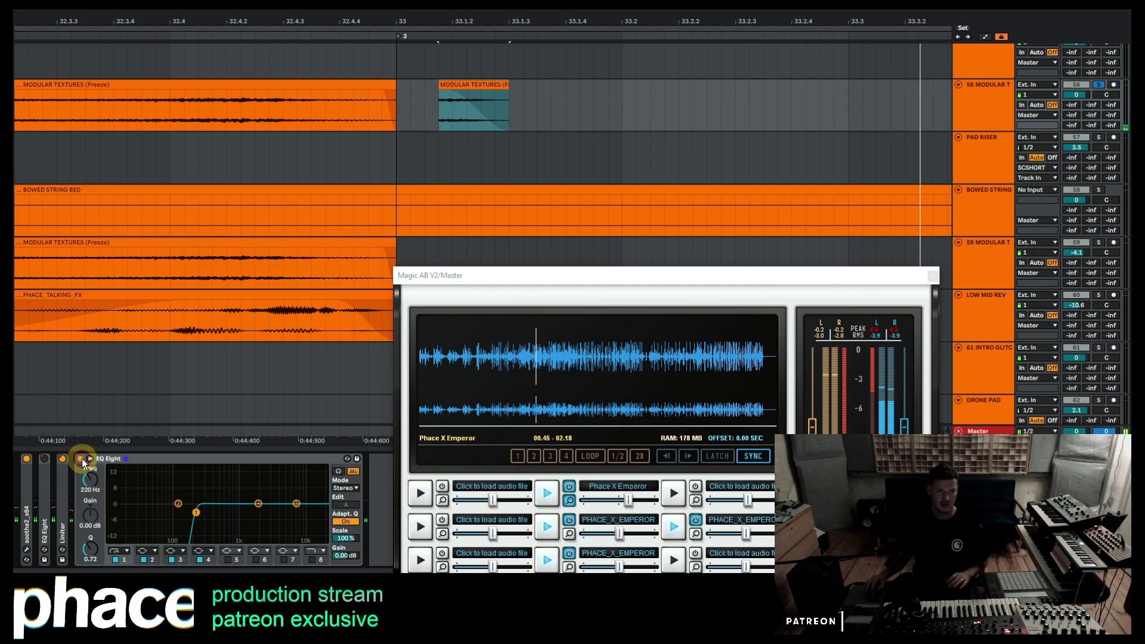
click(80, 459)
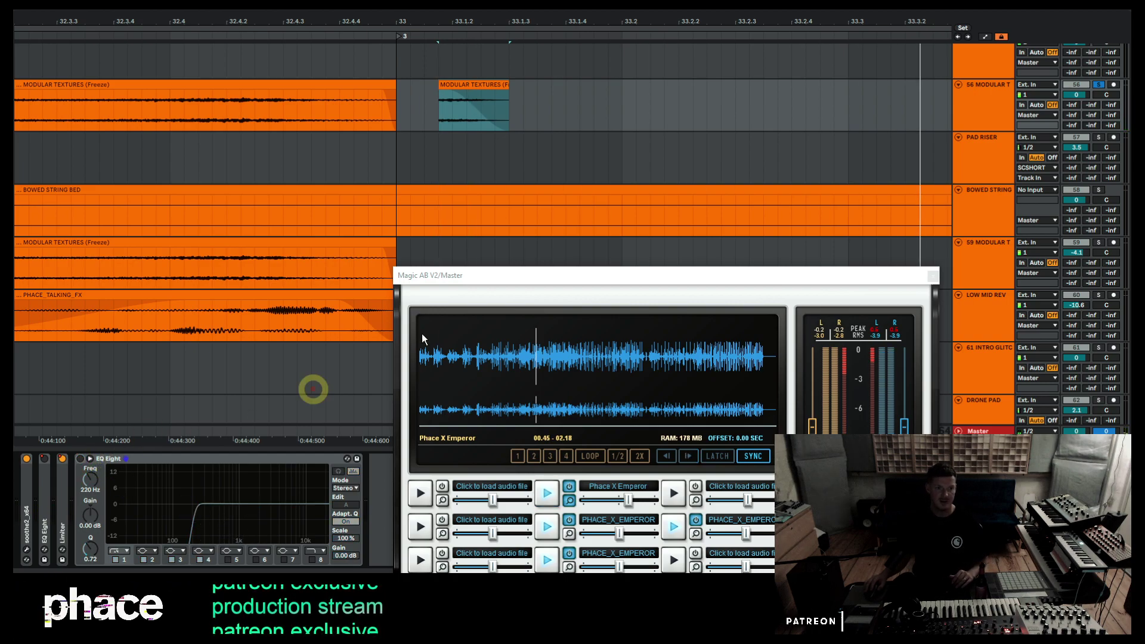
click(986, 37)
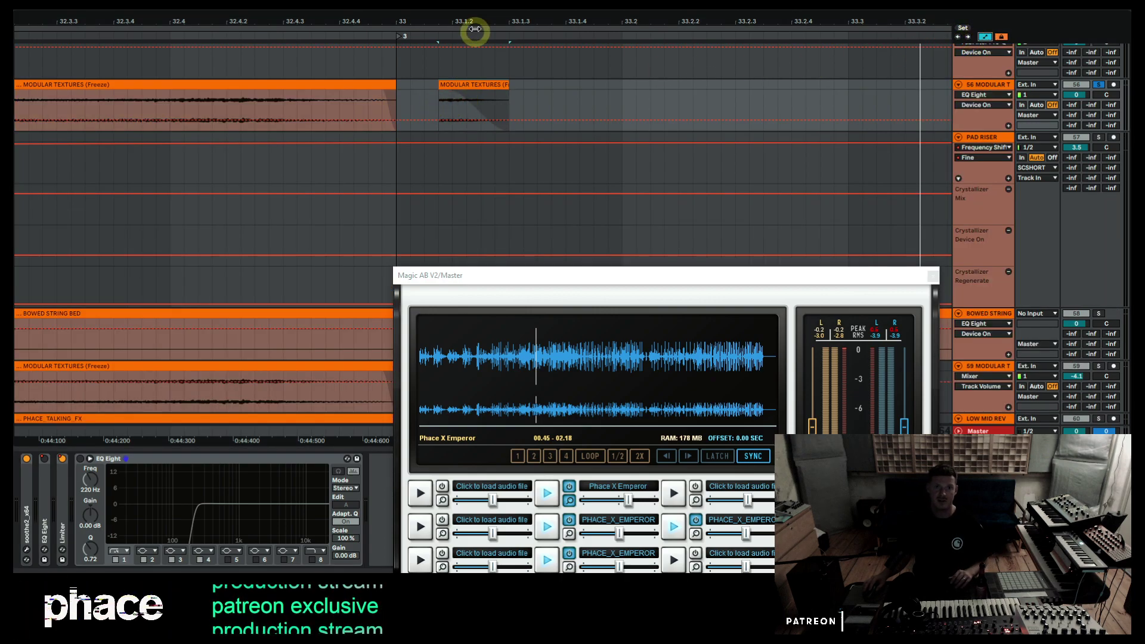
Draw automation switching the modular textures' EQ Eight on through bars 33 to 40 and again across bars 81 to 96.
drag(475, 26, 474, 23)
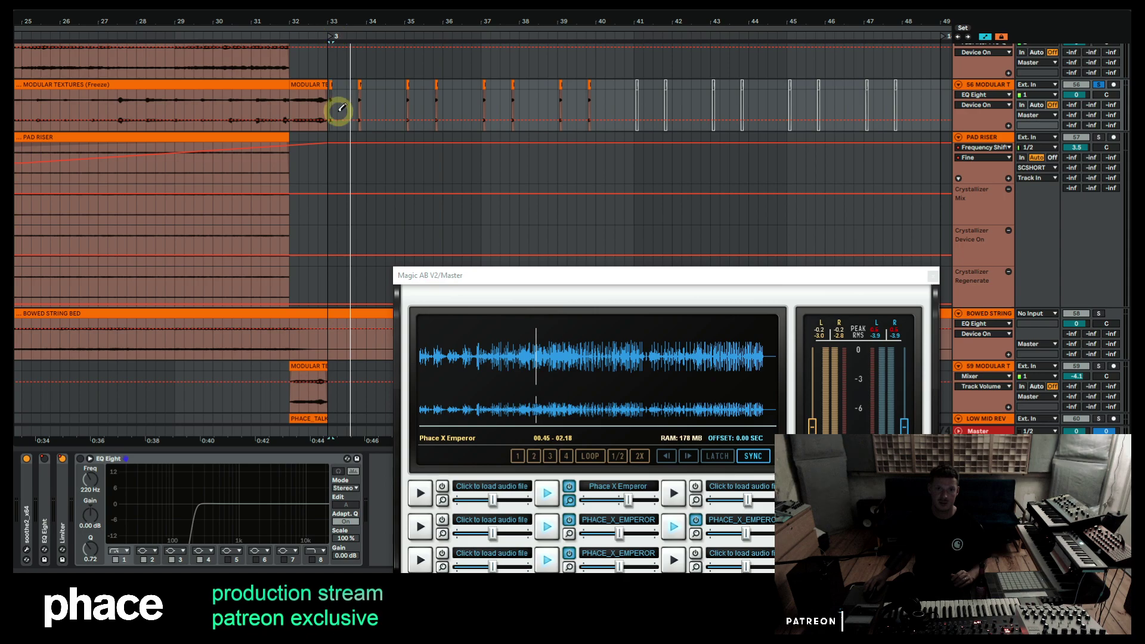
drag(334, 99, 612, 88)
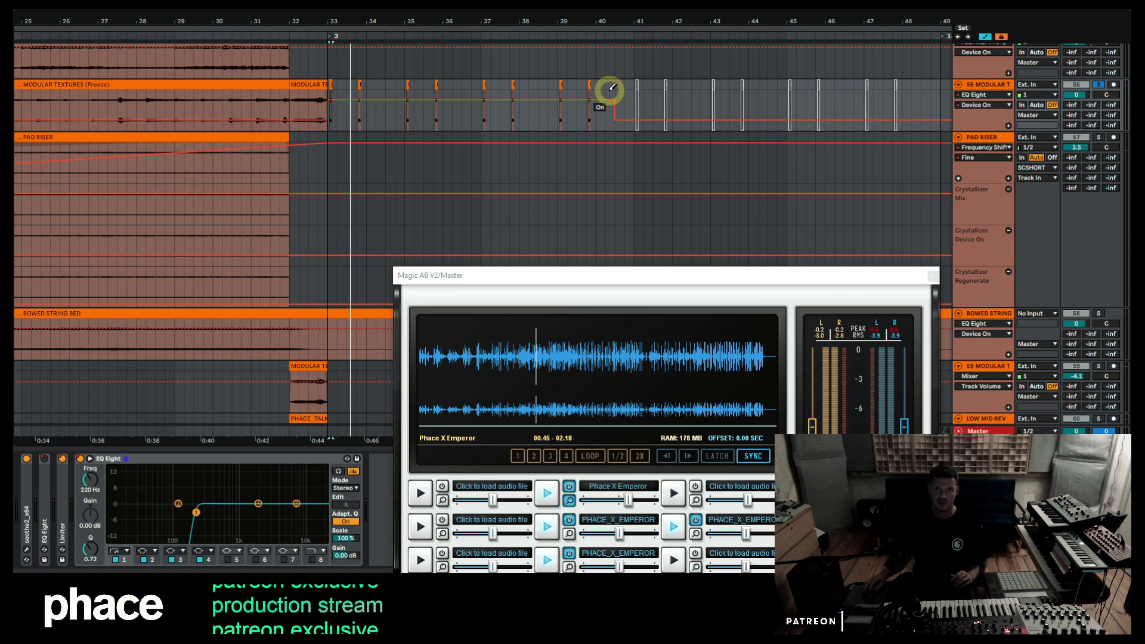
double_click(355, 18)
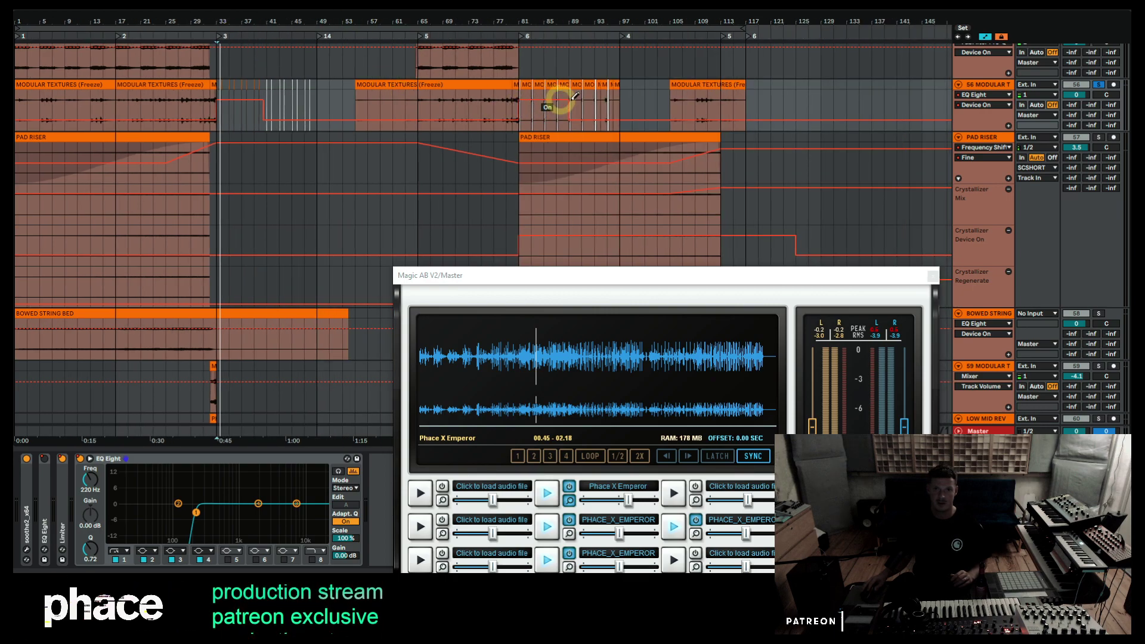
drag(614, 14, 615, 16)
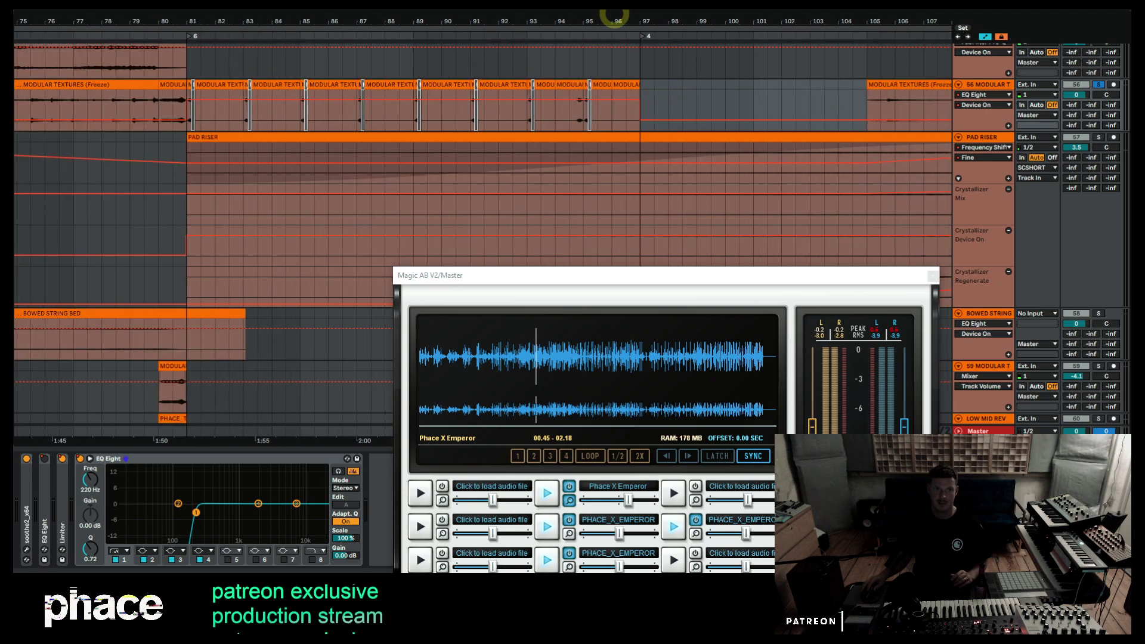
drag(645, 20, 638, 20)
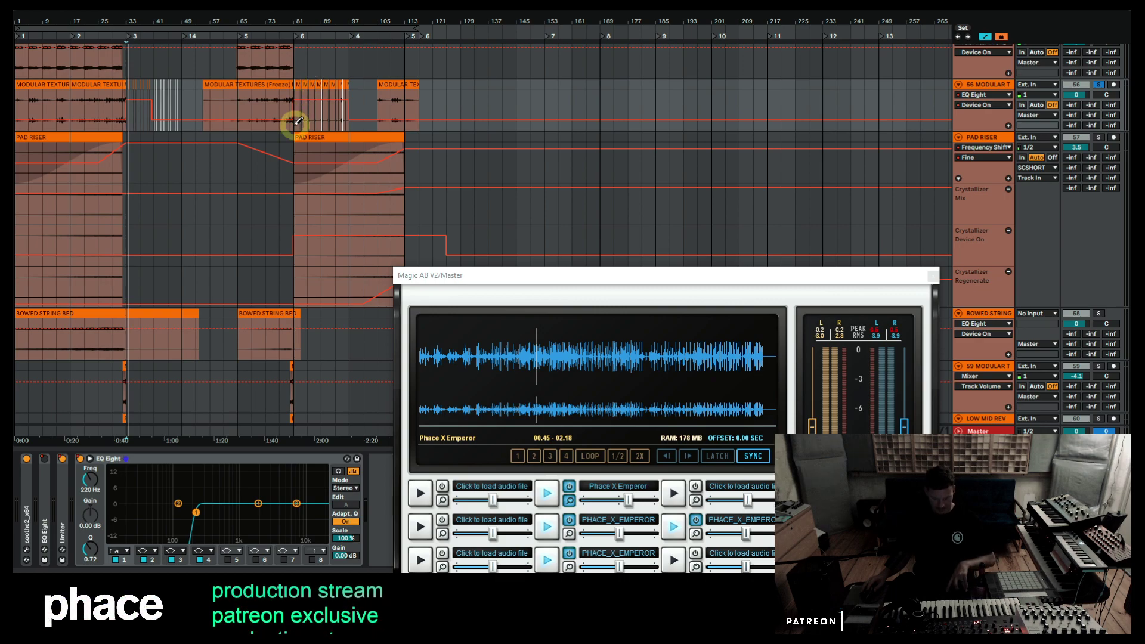
Hide the automation lanes, unsolo the 56 MODULAR TEXTURES track and play the full mix from bar 32.
click(985, 36)
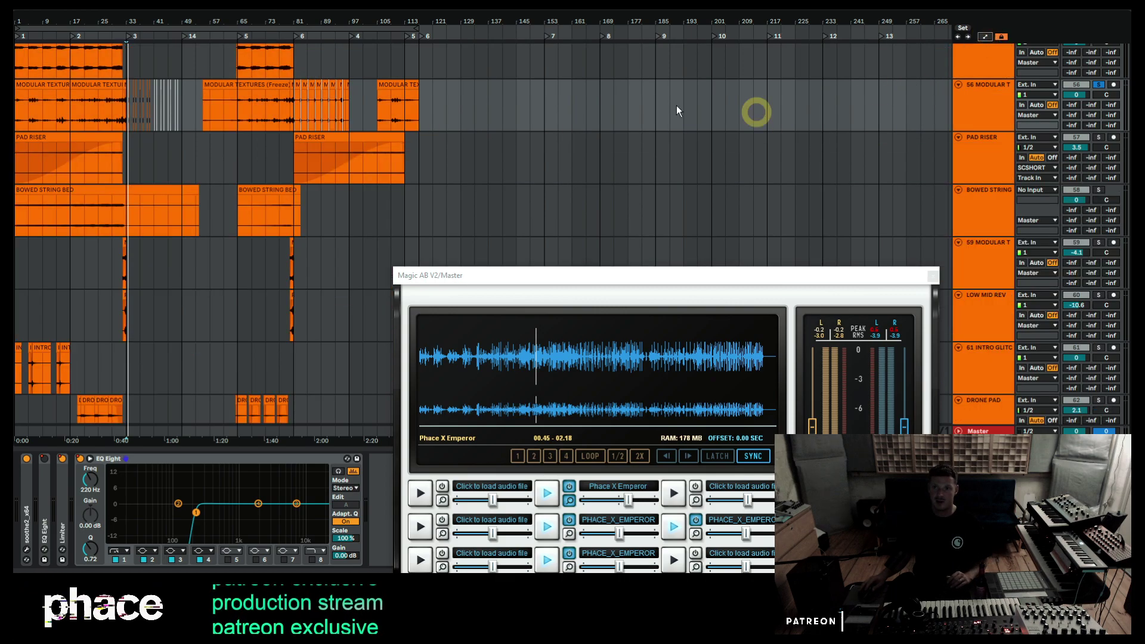
click(124, 109)
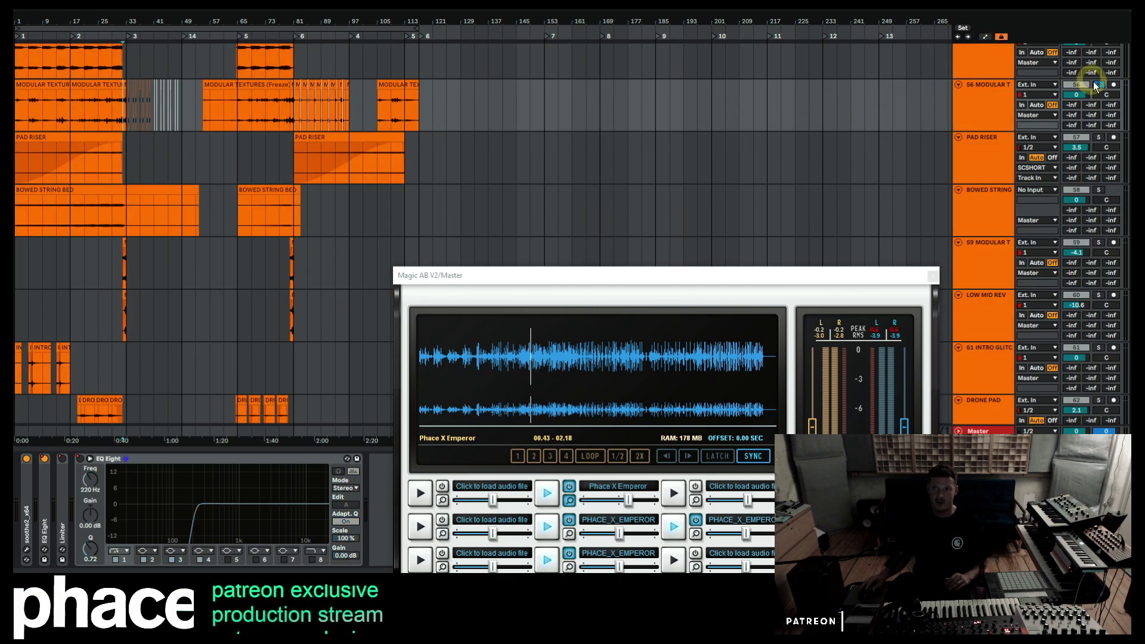
key(space)
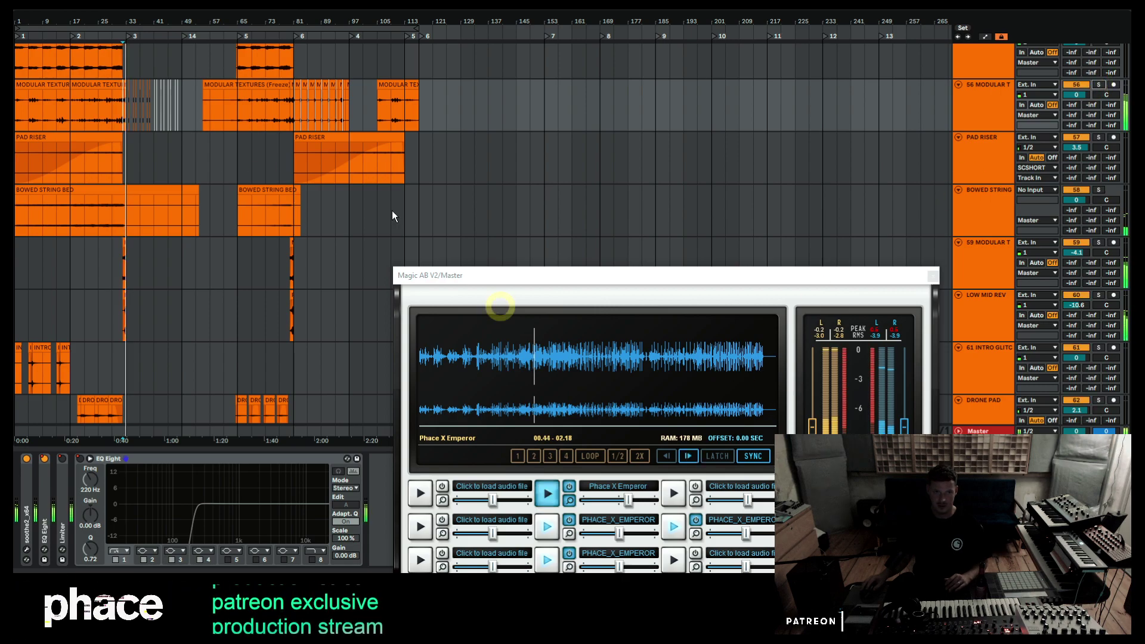
click(117, 47)
drag(122, 15, 124, 27)
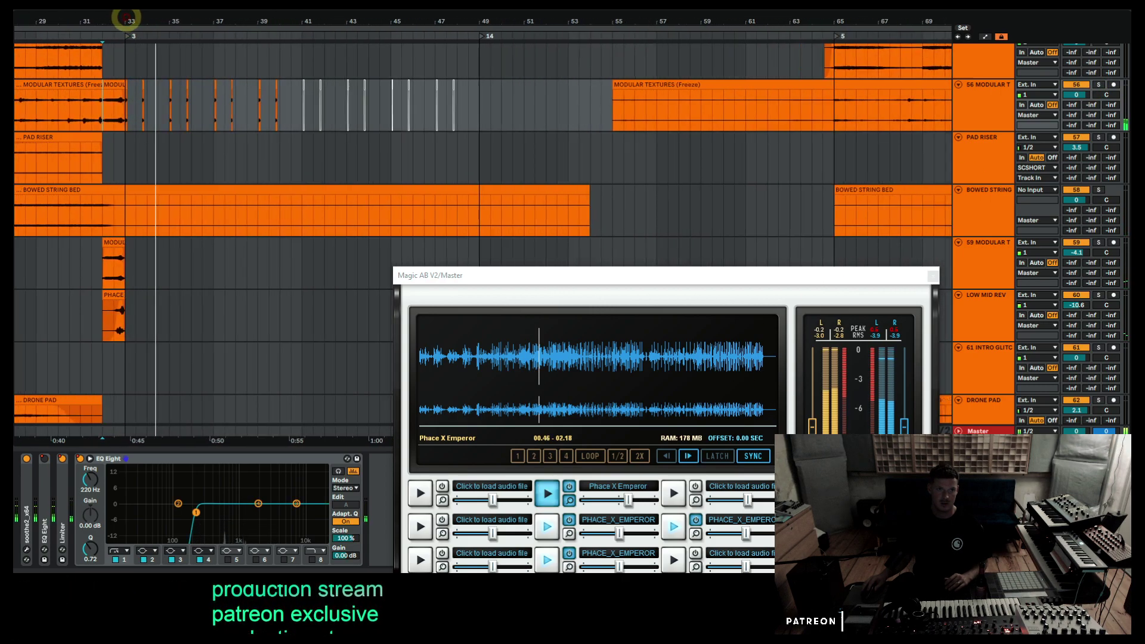
Play the full mix from the start of bar 33 to hear the texture hits in context.
click(130, 164)
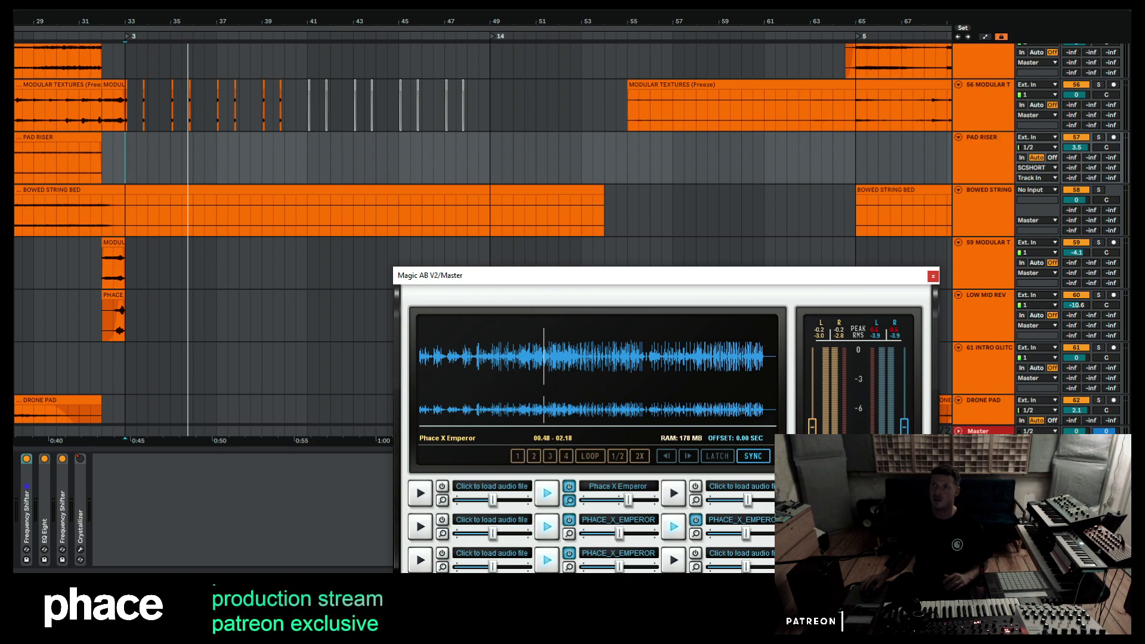
key(space)
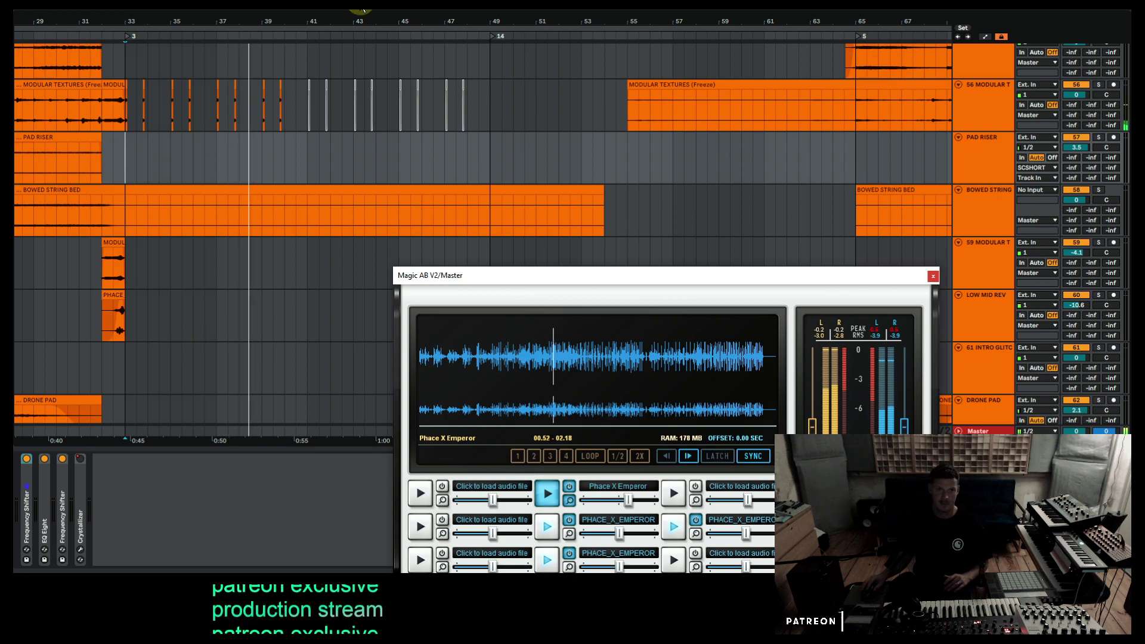
scroll(357, 20, left, 5)
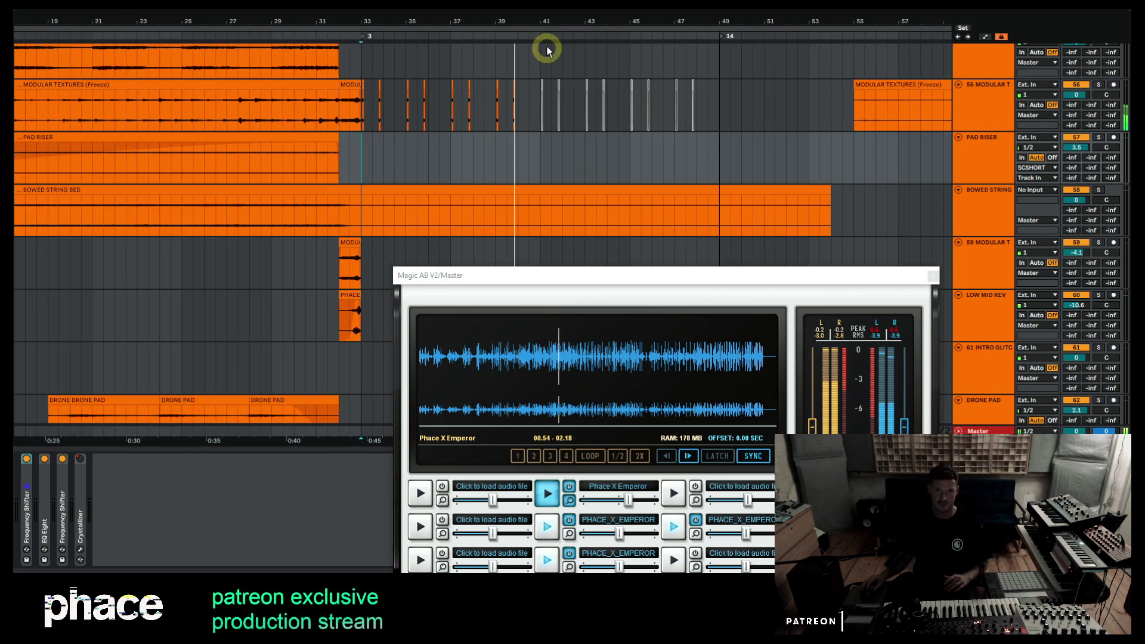
Restart full-mix playback from bar 41 to listen to the second half of the drop.
drag(539, 20, 540, 84)
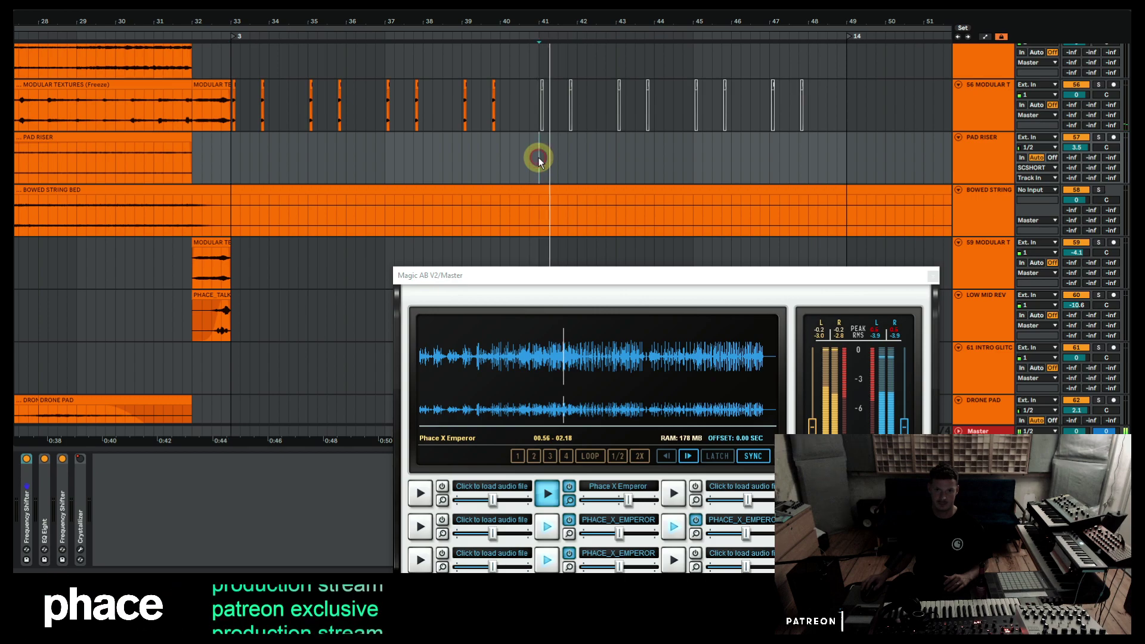
scroll(538, 156, down, 2)
scroll(538, 156, up, 4)
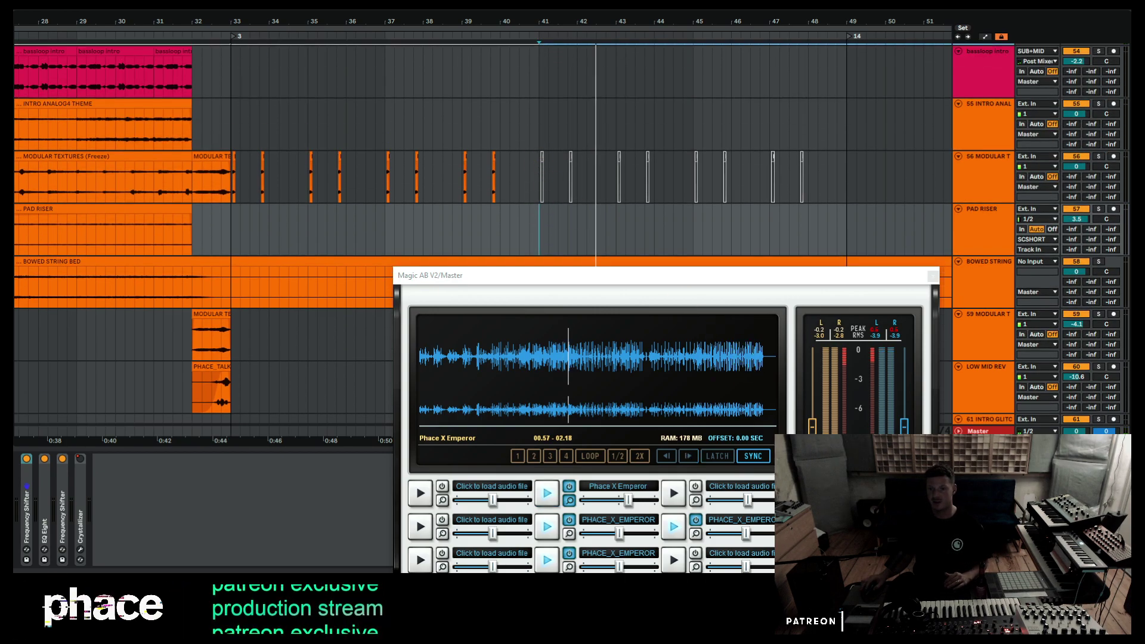
click(547, 494)
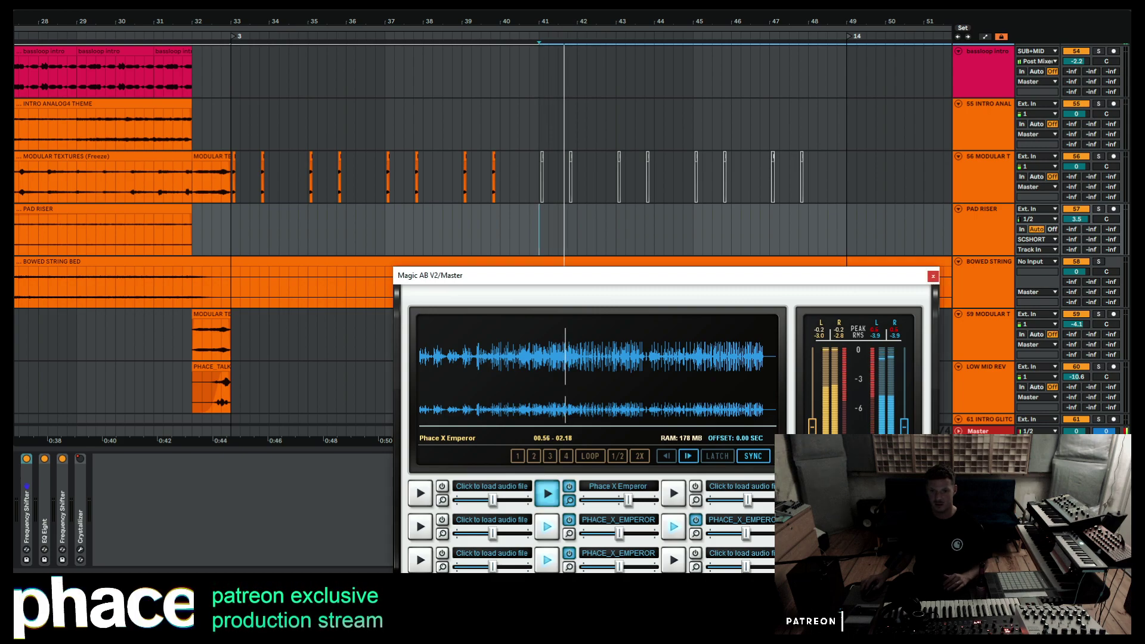
click(547, 493)
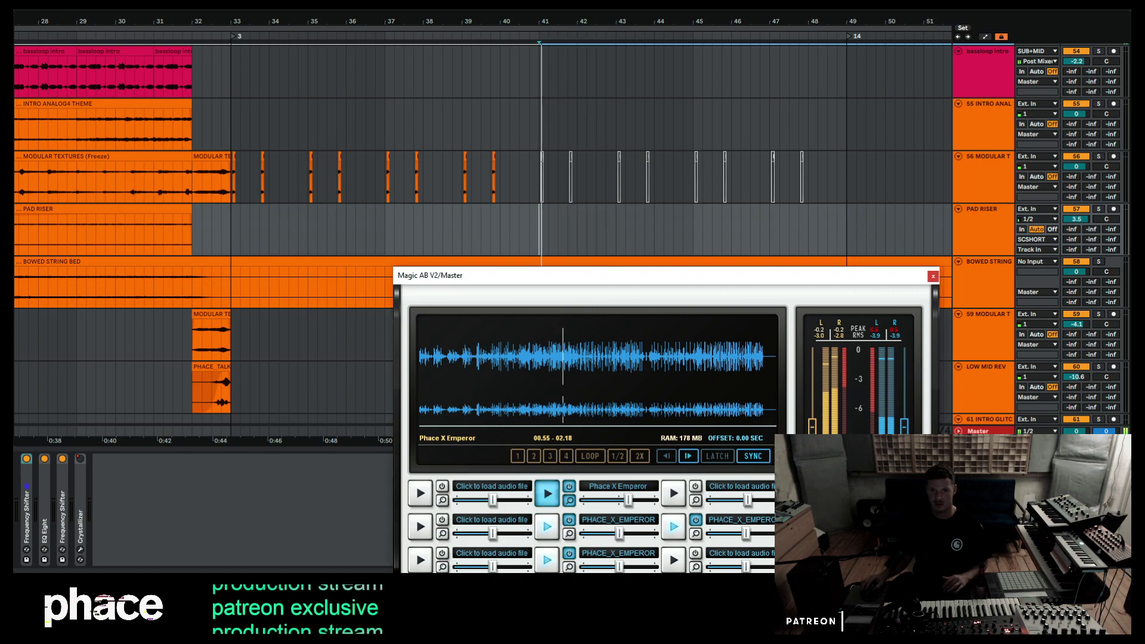
click(547, 493)
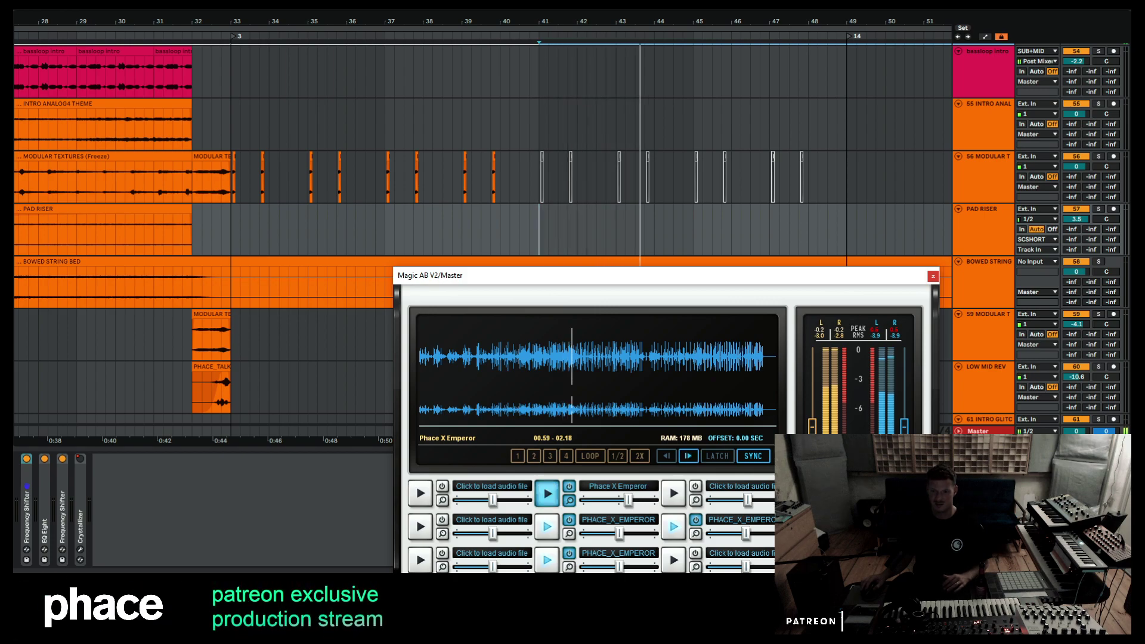
Find the DETUNE RISER track, listen to it towards the end of the section and place the playback start at bar 43.
scroll(698, 164, down, 10)
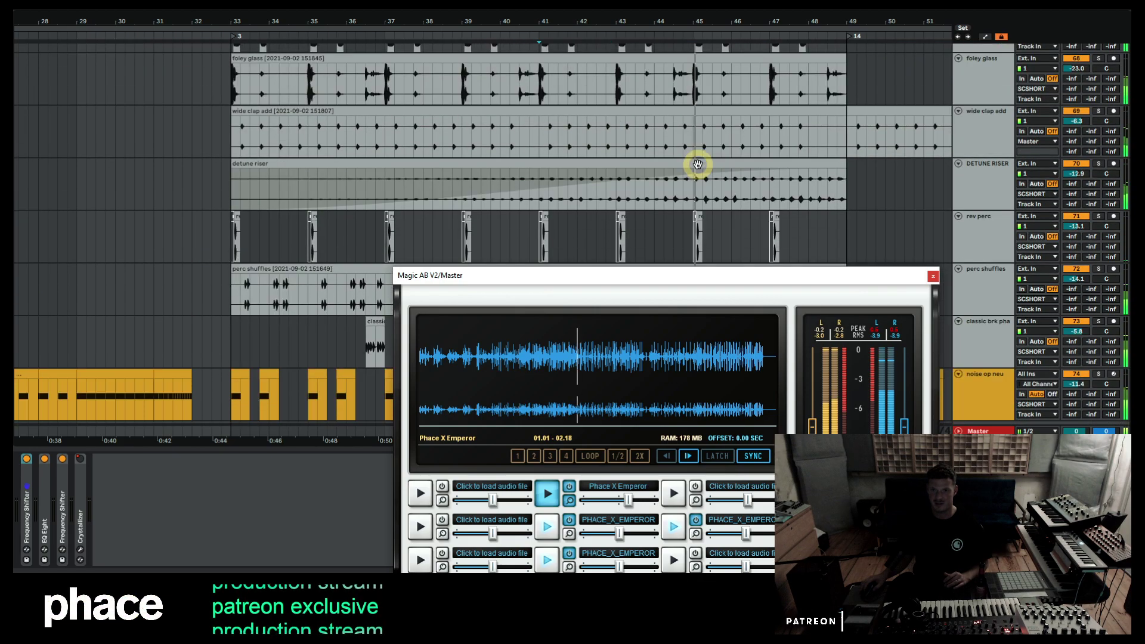
click(1099, 164)
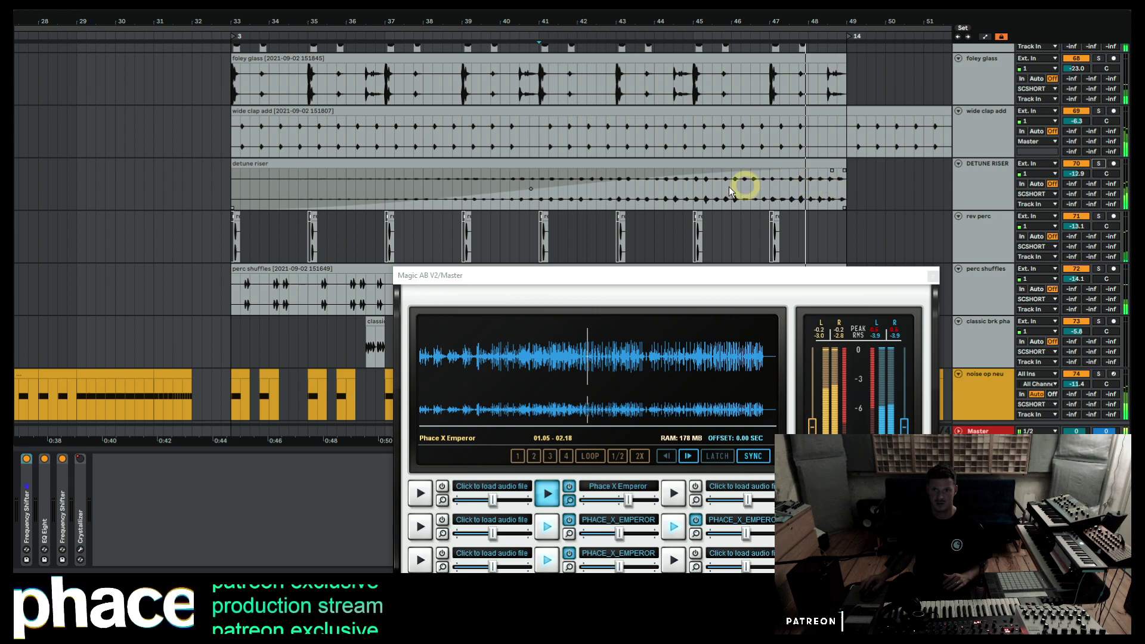
click(616, 196)
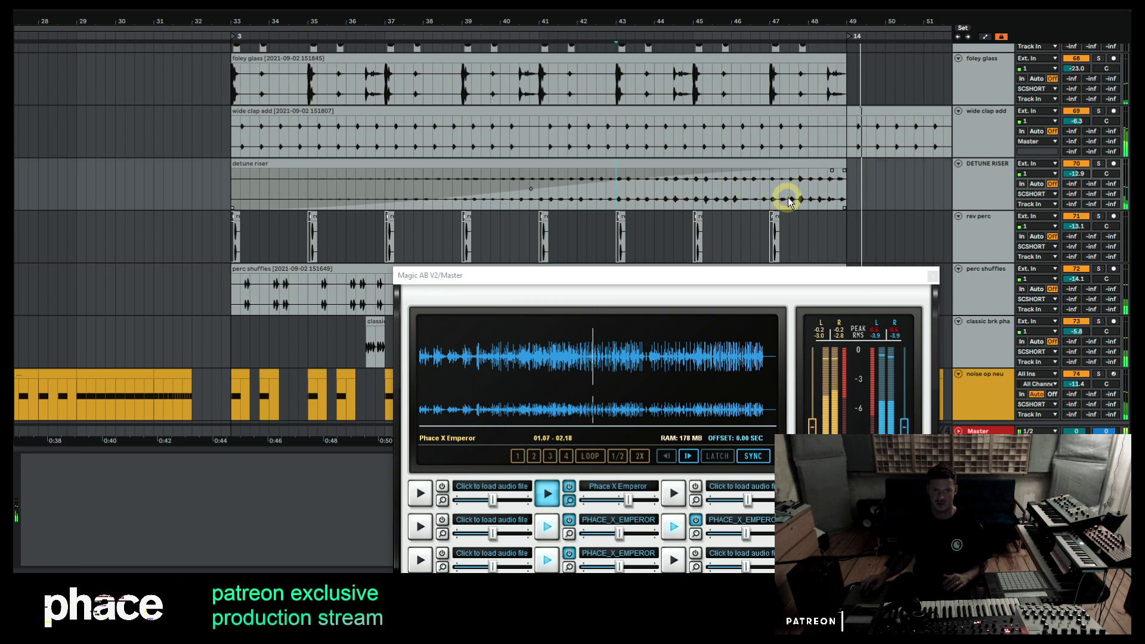
Add an EQ Eight to the DETUNE RISER track and play the mix from bar 45.
click(975, 179)
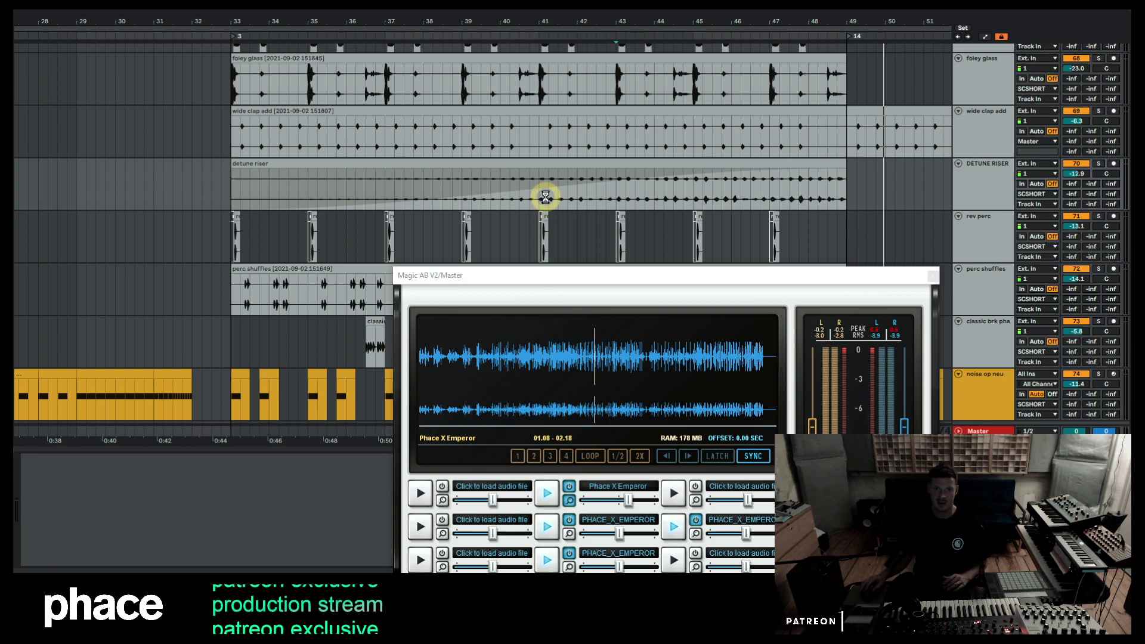
click(693, 184)
key(space)
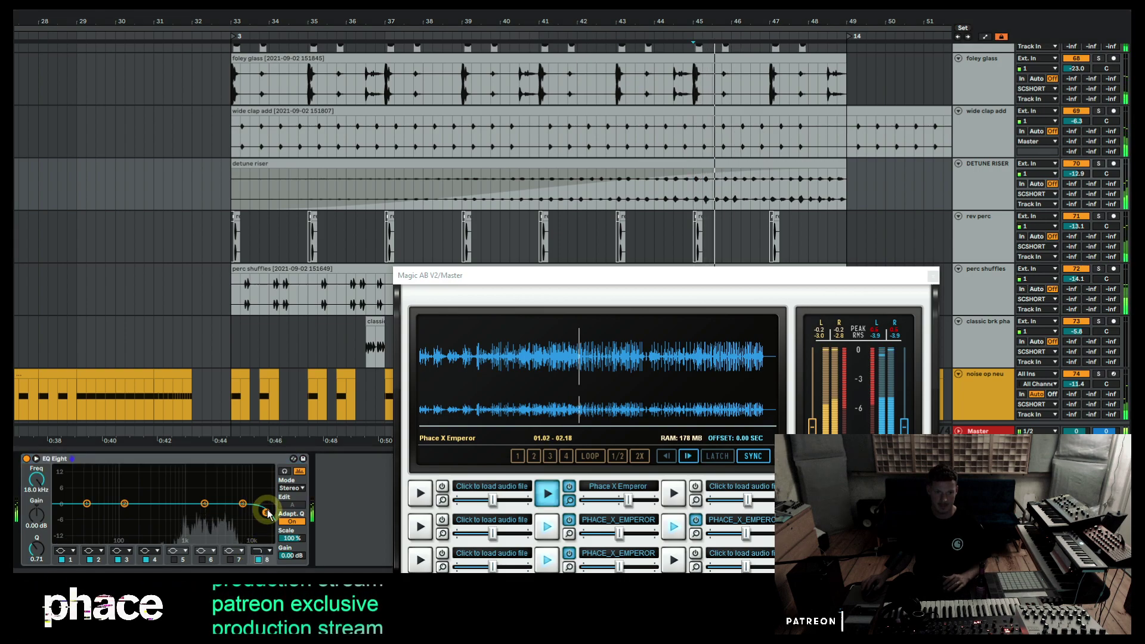
Try a high shelf on band 8 of the riser's EQ Eight at 2.72 kHz with -6.57 dB gain.
click(263, 550)
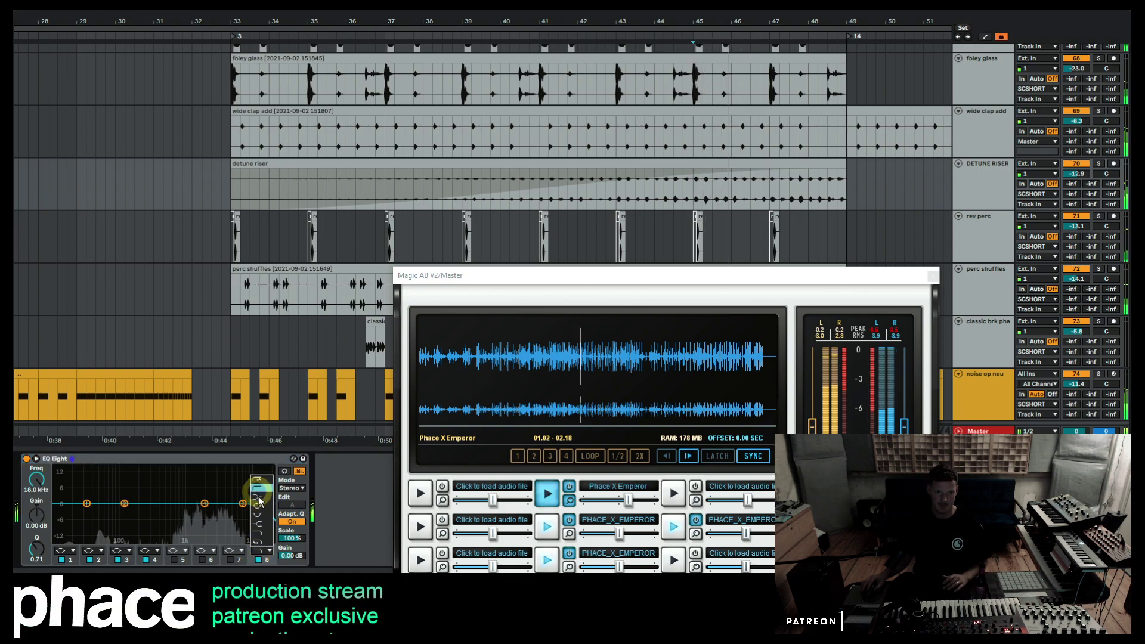
click(262, 514)
drag(268, 504, 213, 520)
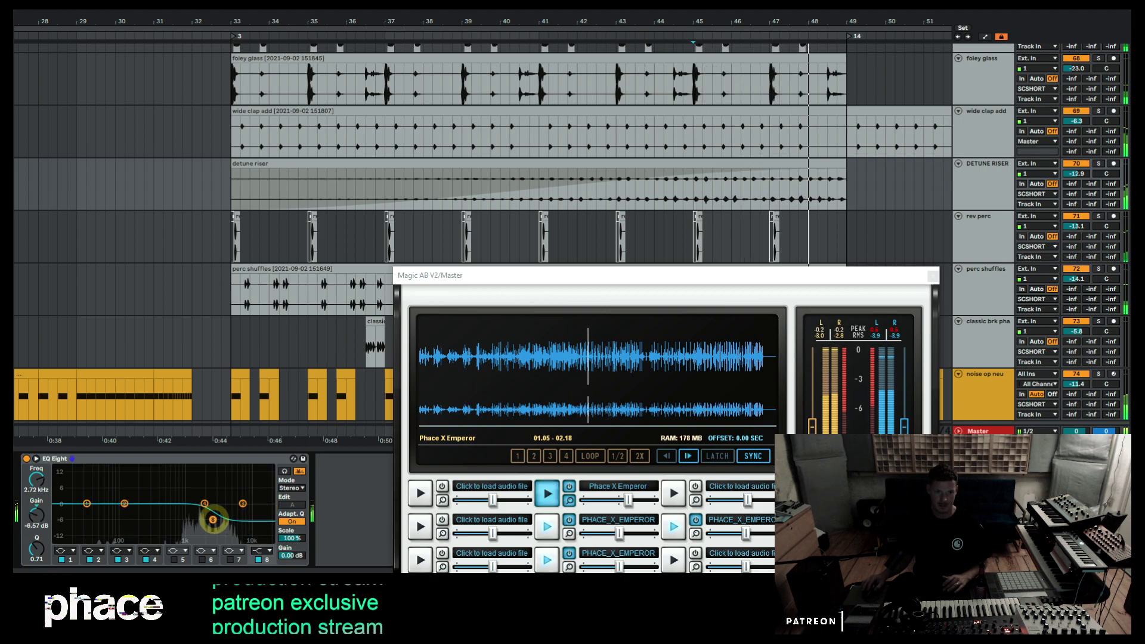
Set band 1 of the riser's EQ Eight to a low cut at 359 Hz and insert soothe2 after it.
click(65, 550)
click(71, 484)
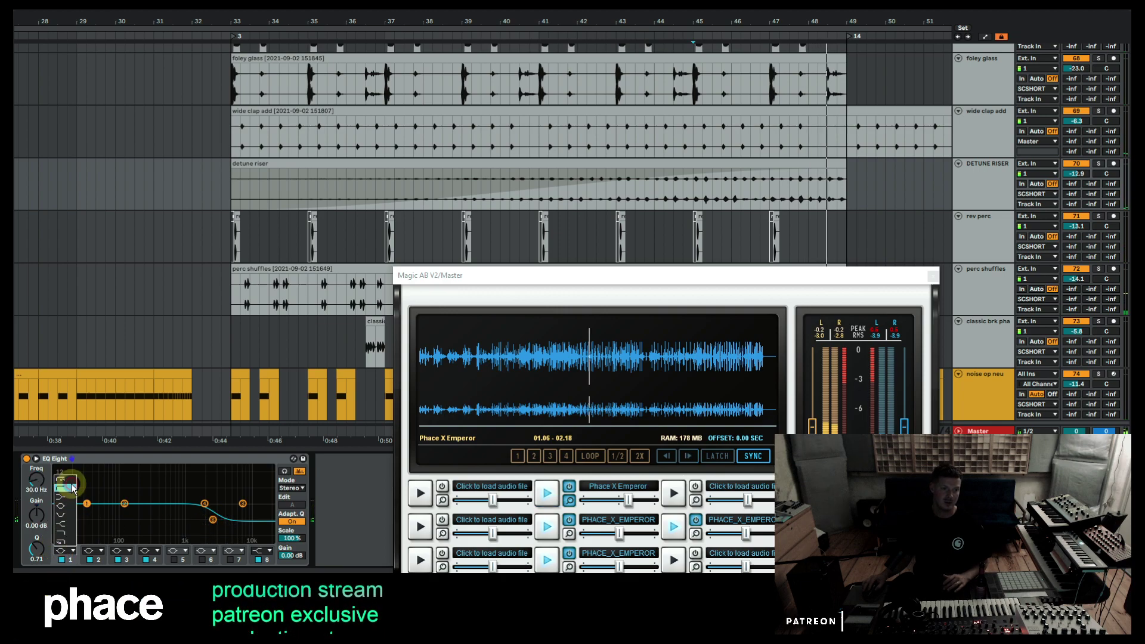
drag(86, 511, 156, 513)
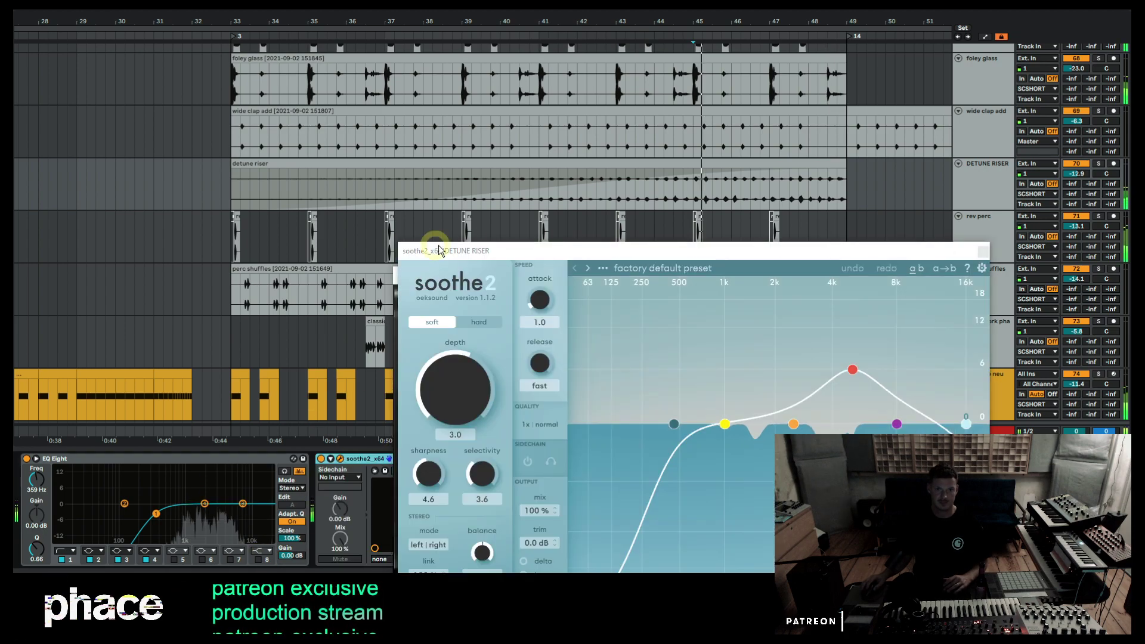
Solo the DETUNE RISER and shape soothe2's band 3 into a wide peak near 6.5 kHz, with selectivity at 4.5.
click(1099, 164)
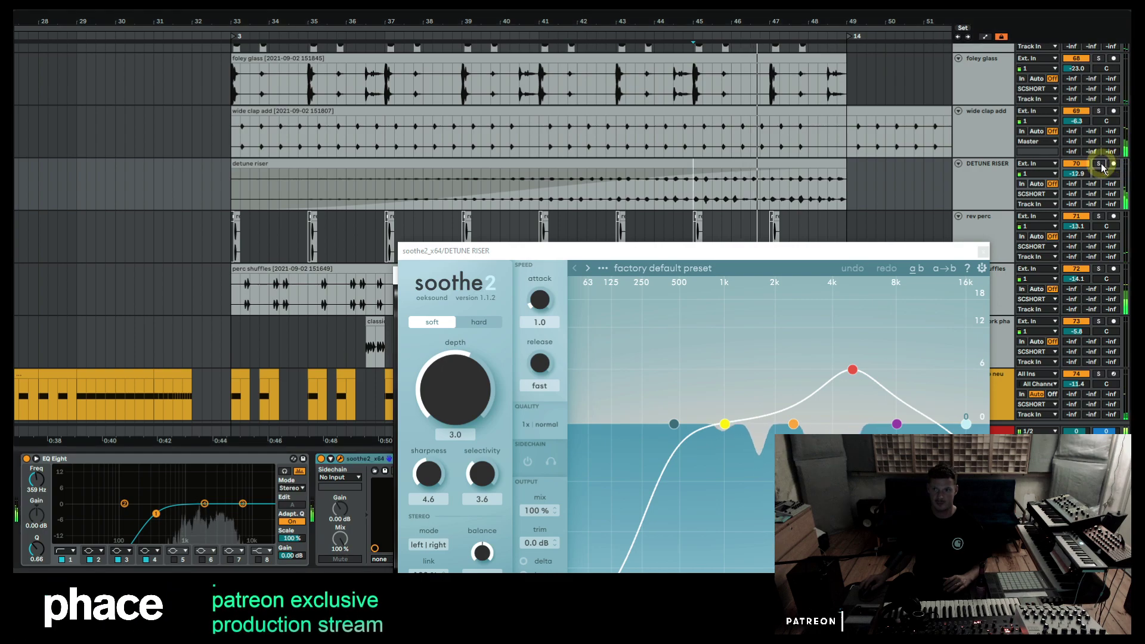
drag(852, 370, 878, 356)
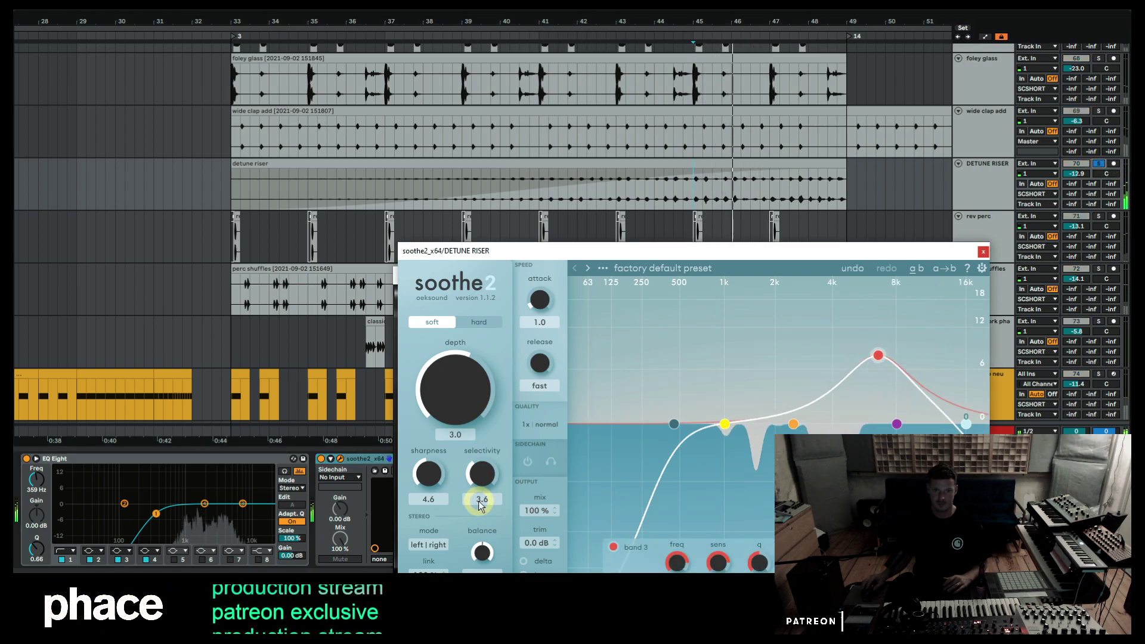
drag(481, 474, 480, 466)
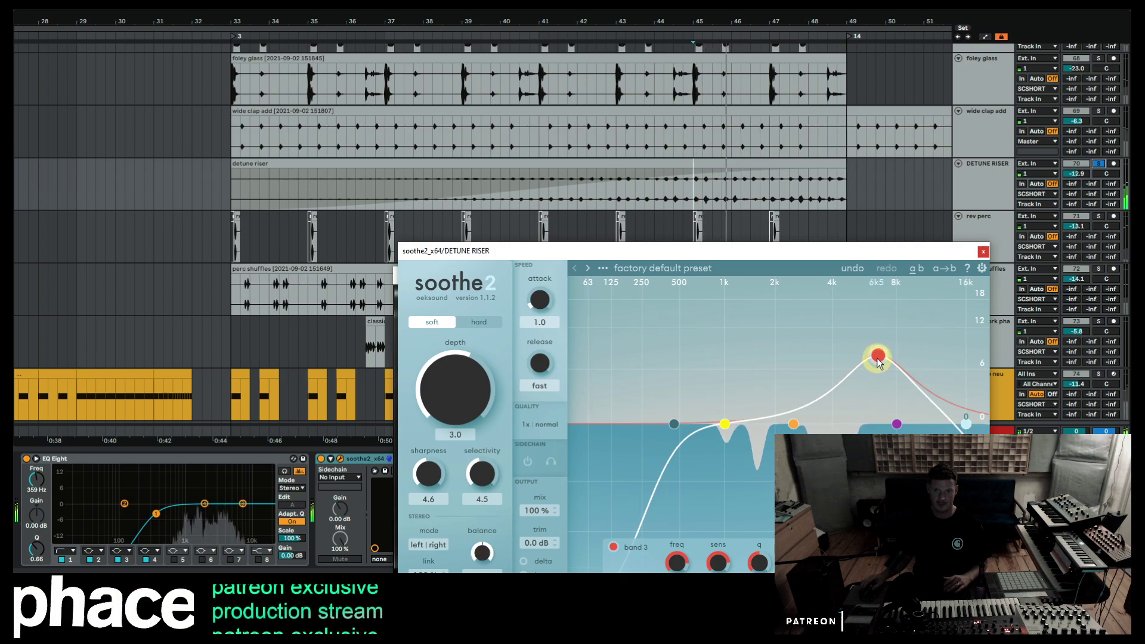
scroll(878, 361, down, 3)
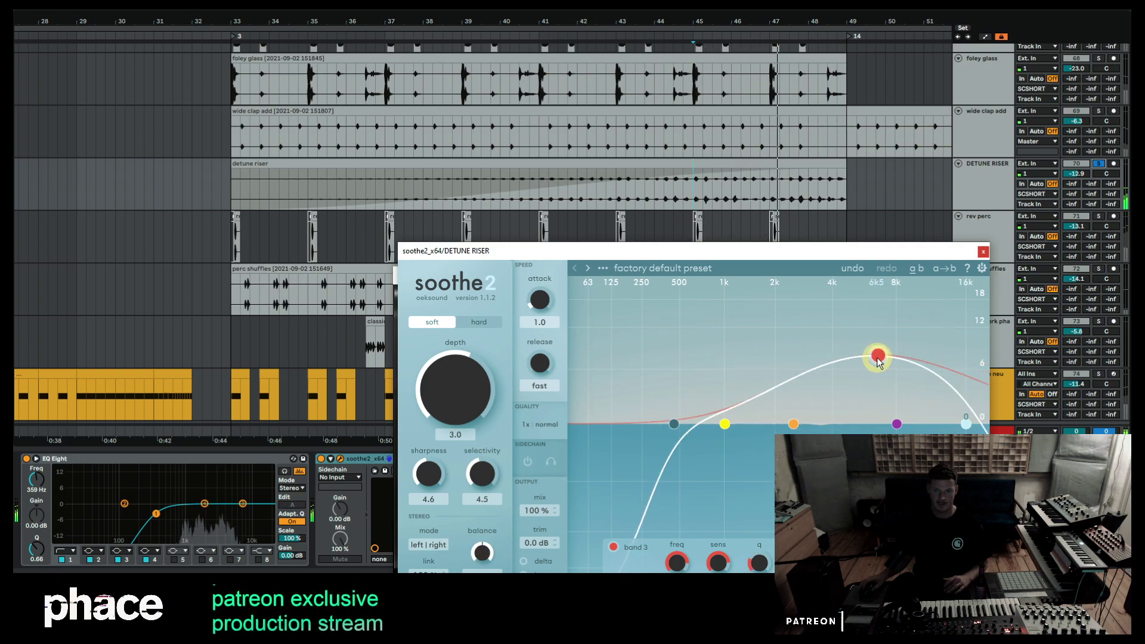
Set soothe2's depth to 12.2, sharpness to 4.4, selectivity to 3.3 and release to 3.1.
drag(455, 375, 452, 336)
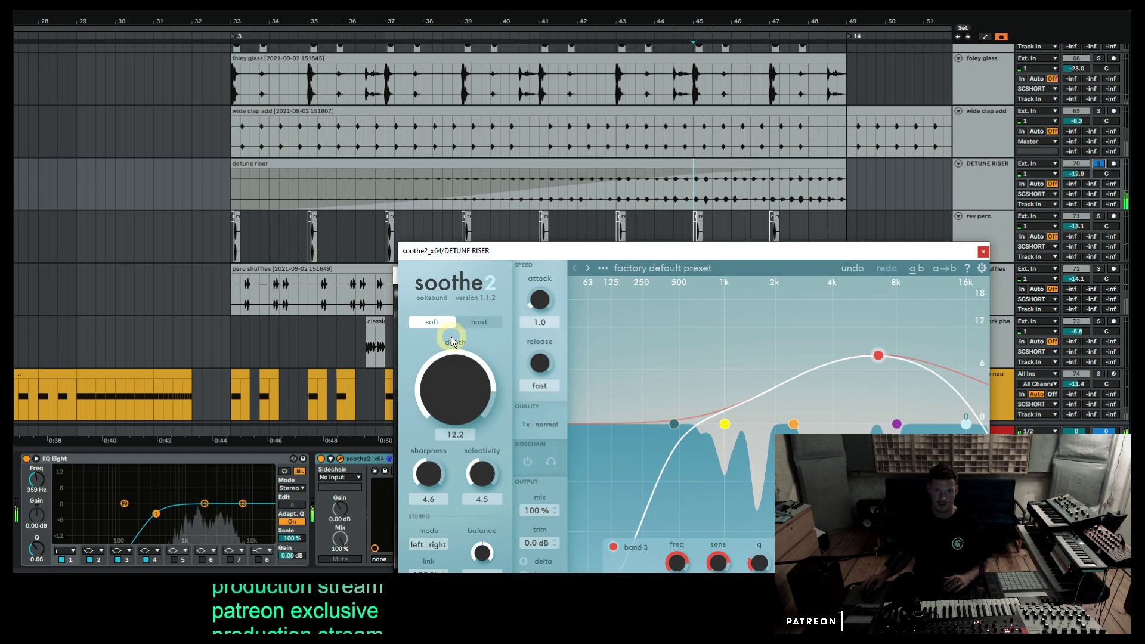
mouse_move(431, 470)
mouse_down()
mouse_move(430, 353)
mouse_move(434, 536)
mouse_move(427, 481)
mouse_up()
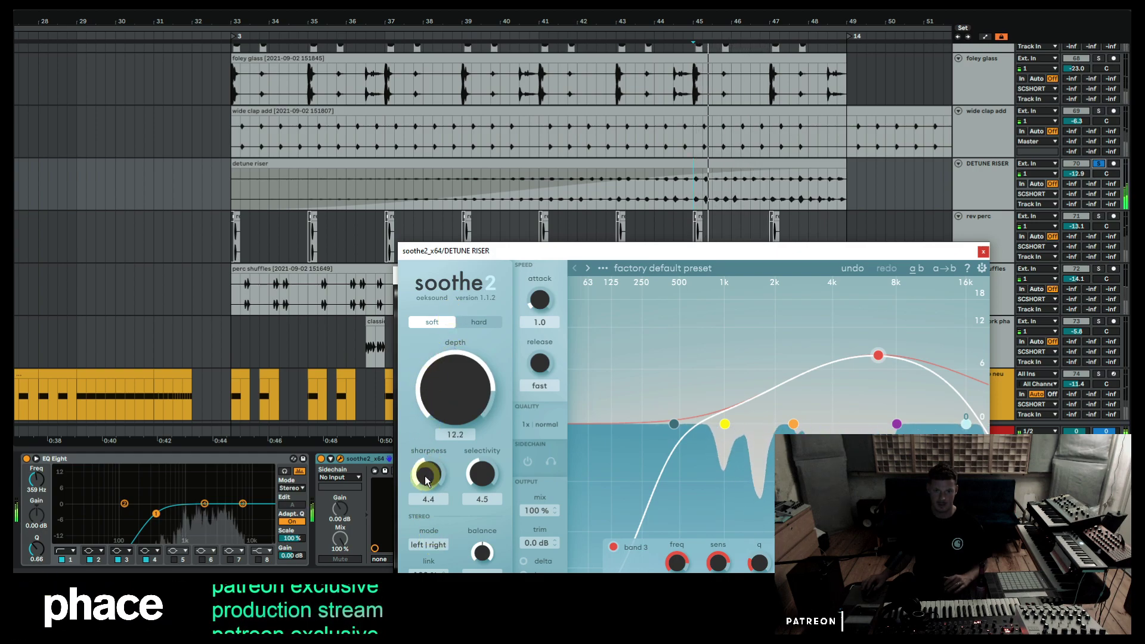
drag(541, 367, 536, 310)
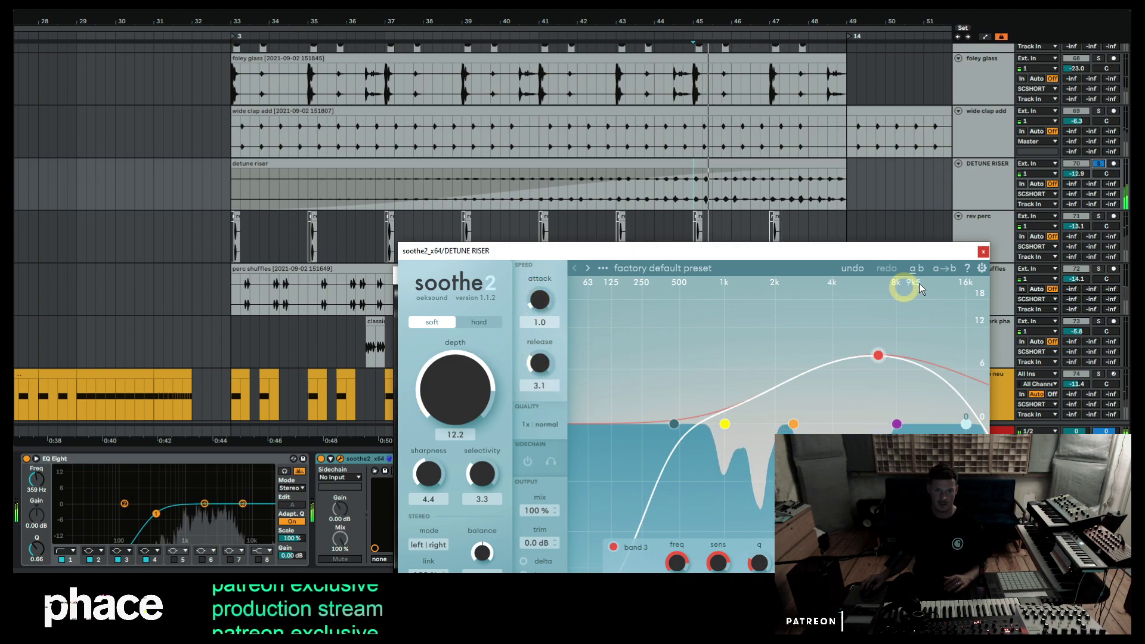
Close the soothe2 window and bypass the plug-in while the soloed riser plays.
click(983, 251)
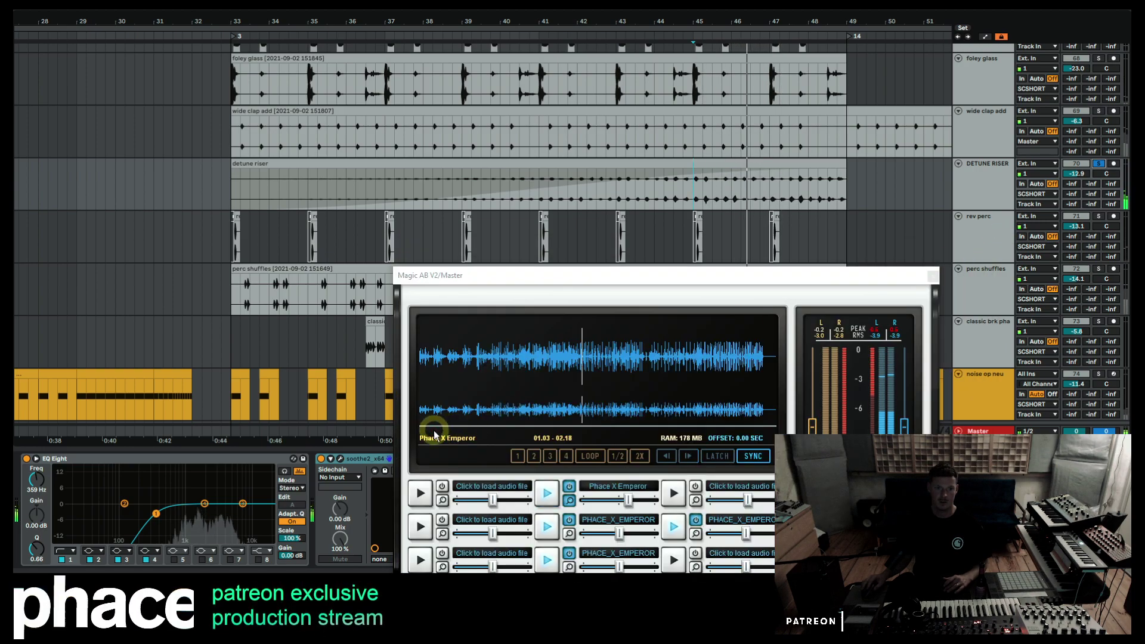
click(321, 459)
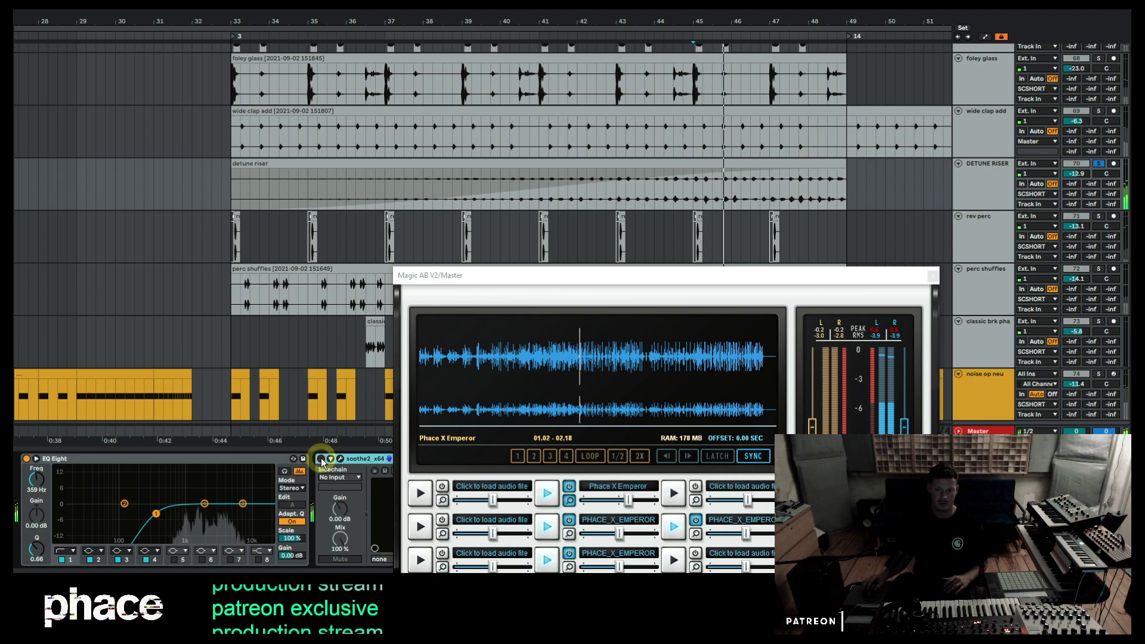
Compare the soloed riser with soothe2 bypassed and active, leaving the plug-in enabled.
key(space)
key(space)
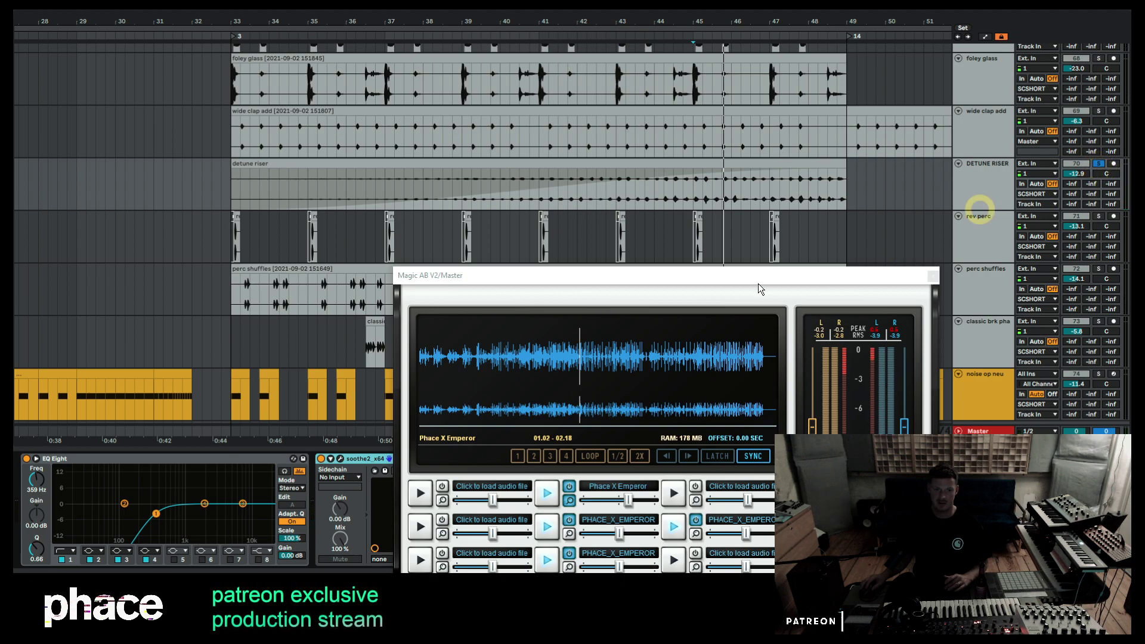
click(321, 459)
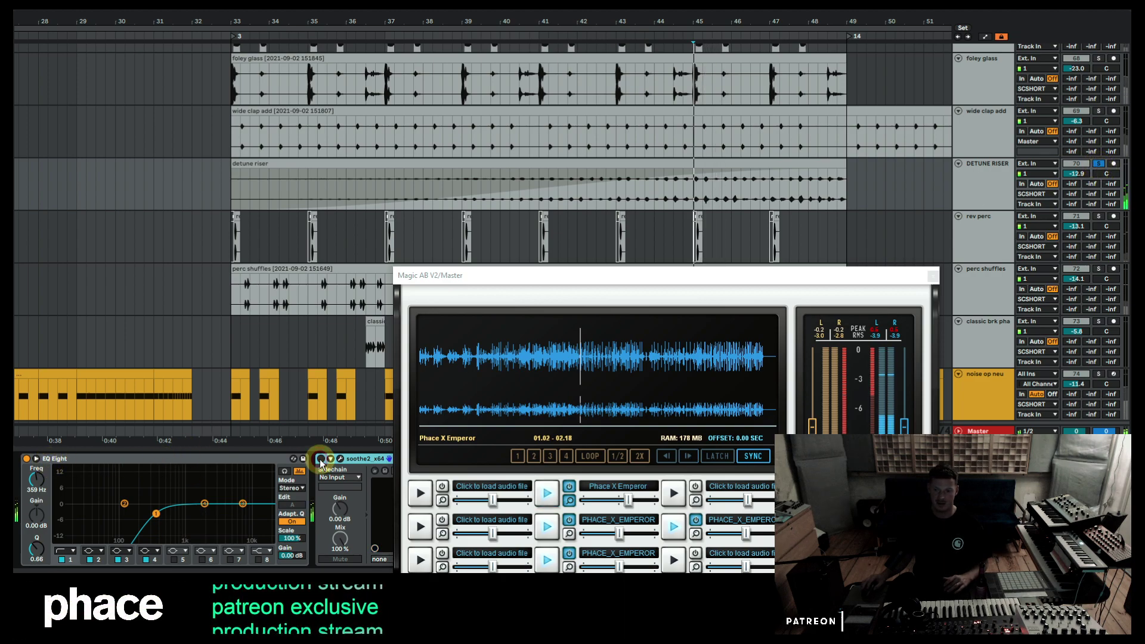
key(space)
key(space)
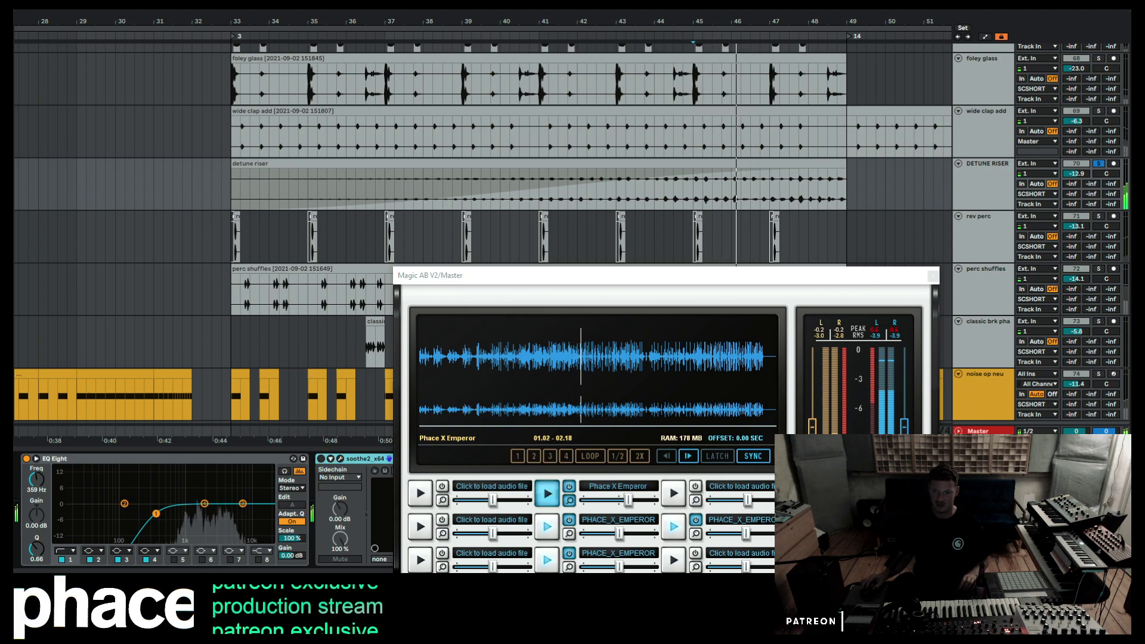
key(space)
click(321, 459)
key(space)
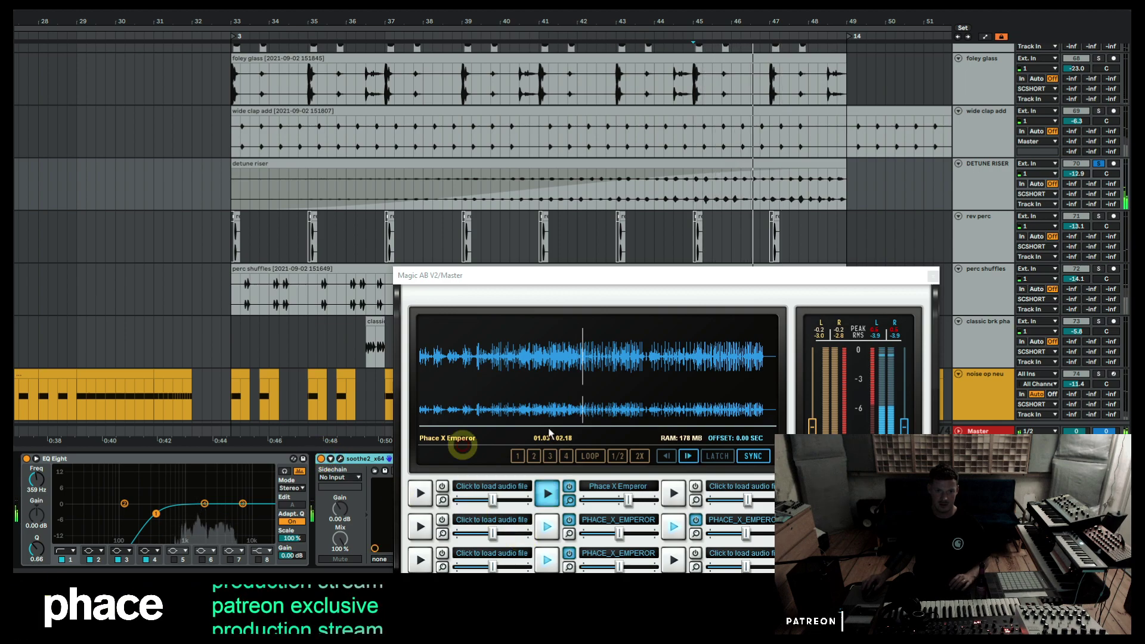
Unsolo the DETUNE RISER and play it in the full mix through the transition at bar 49.
click(1099, 163)
key(space)
key(space)
click(681, 206)
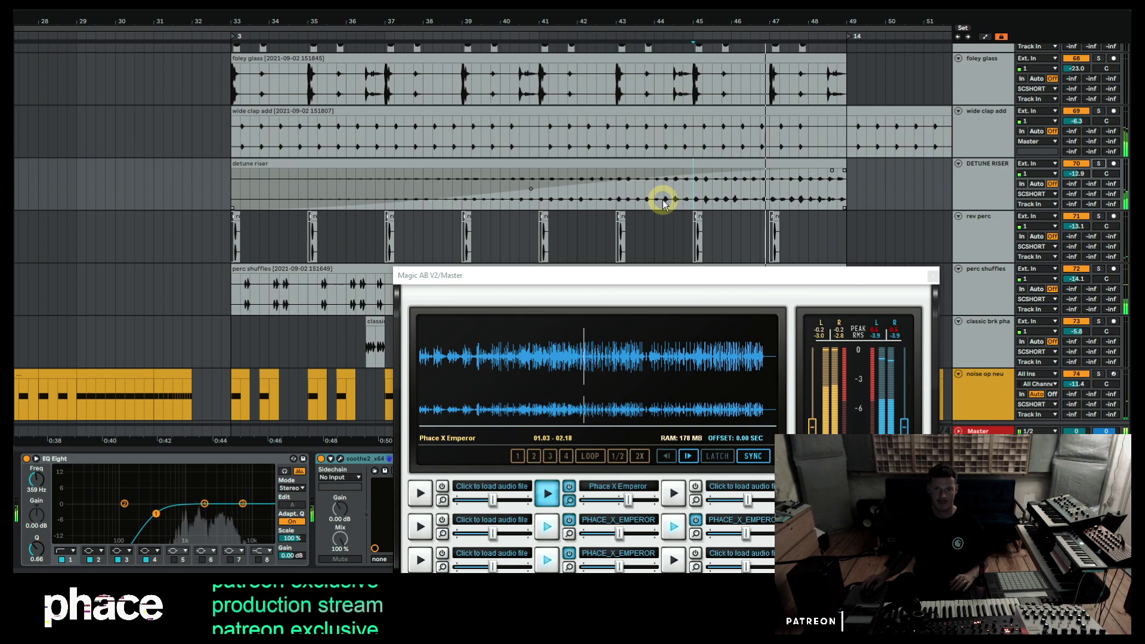
drag(774, 32, 586, 20)
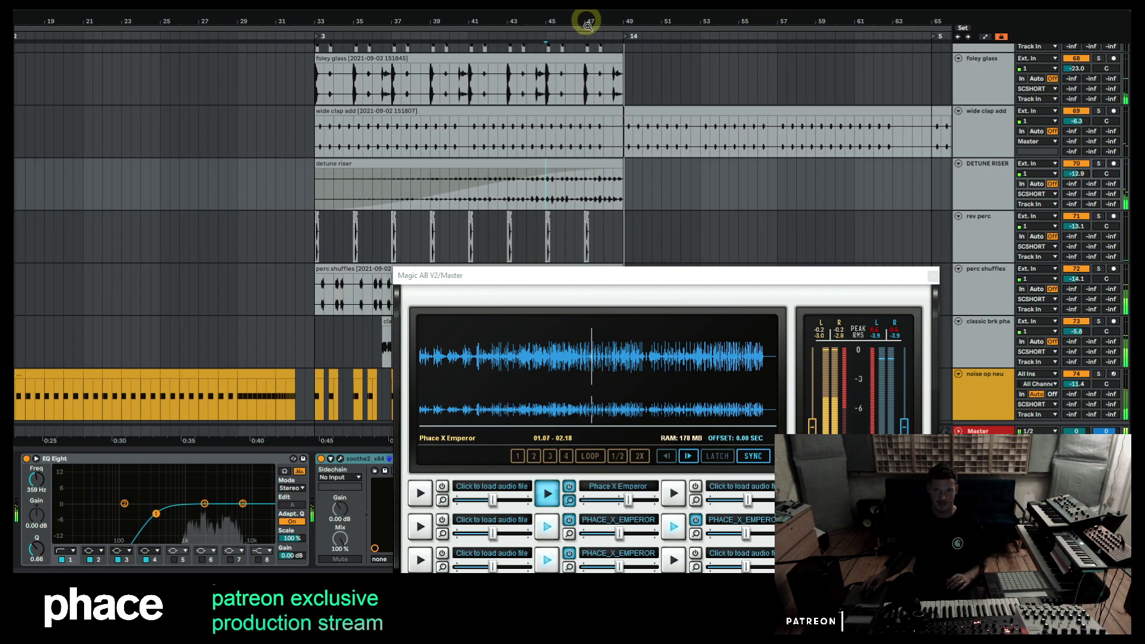
click(596, 231)
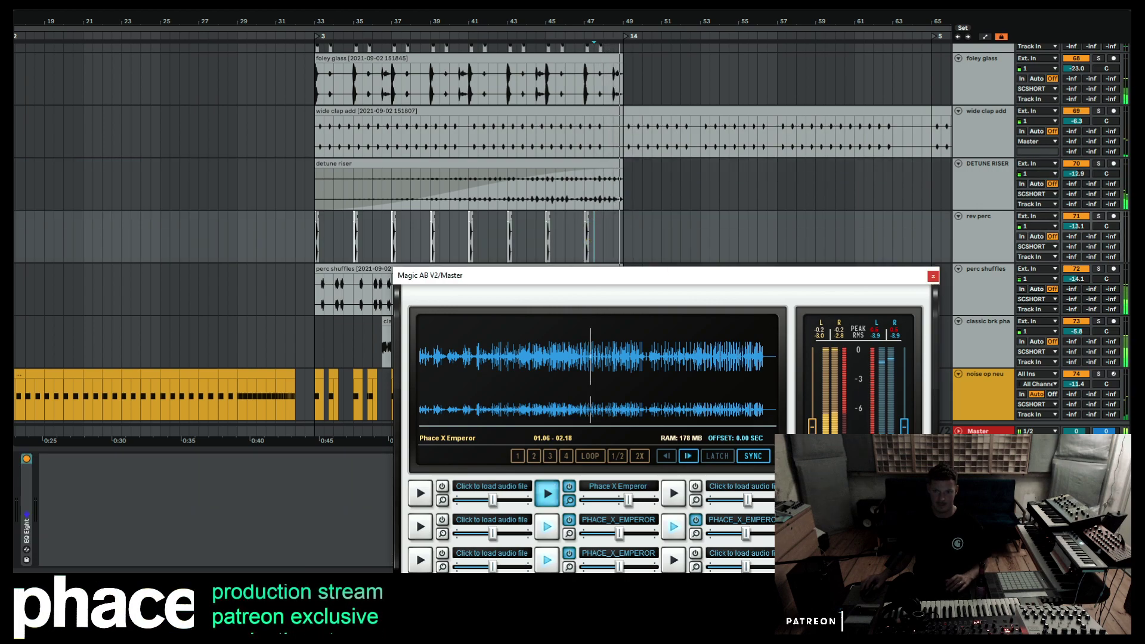
click(624, 235)
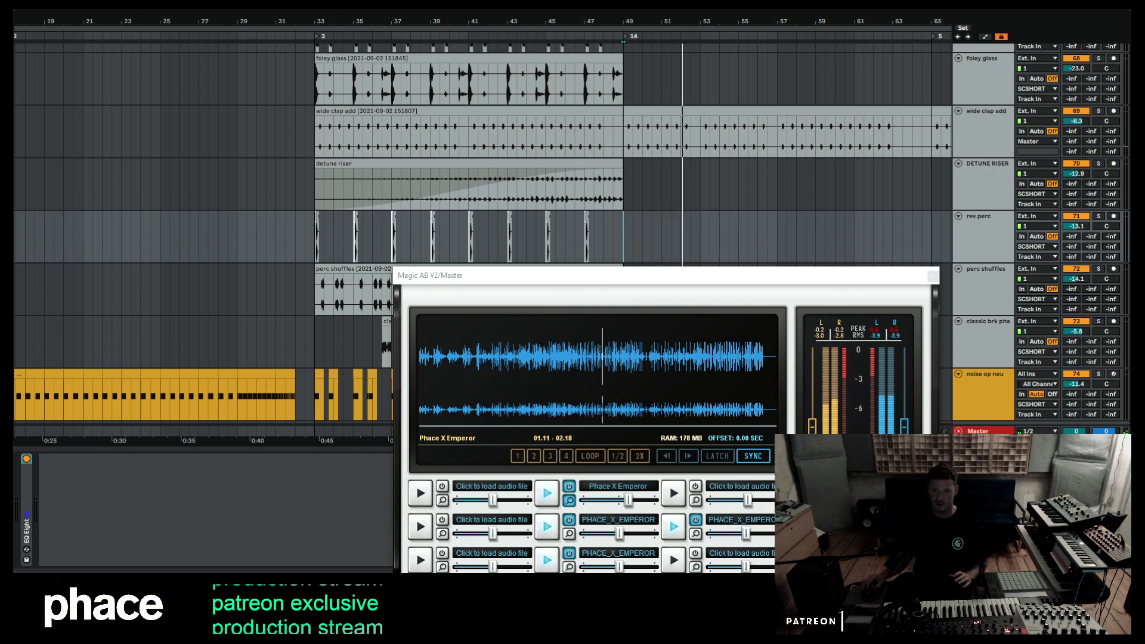
click(548, 493)
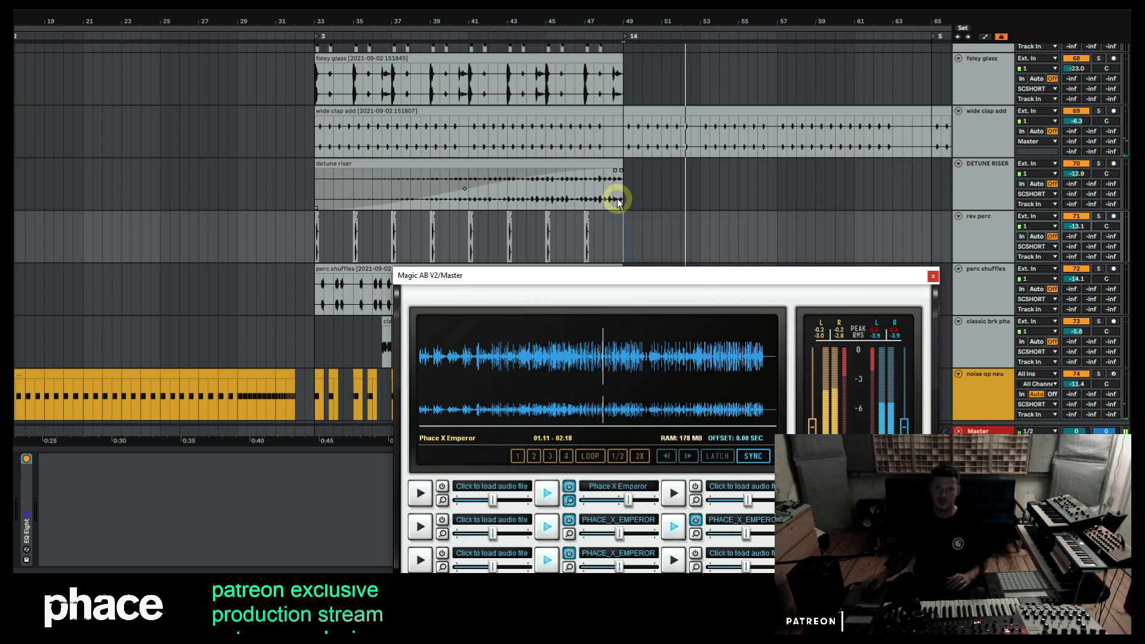
Solo the FOLEY WOOD track and audition its short clips between bars 50.3 and 51.
scroll(614, 197, down, 1)
scroll(648, 215, up, 10)
scroll(650, 150, down, 3)
mouse_move(659, 25)
mouse_down()
mouse_move(660, 42)
mouse_move(659, 25)
mouse_up()
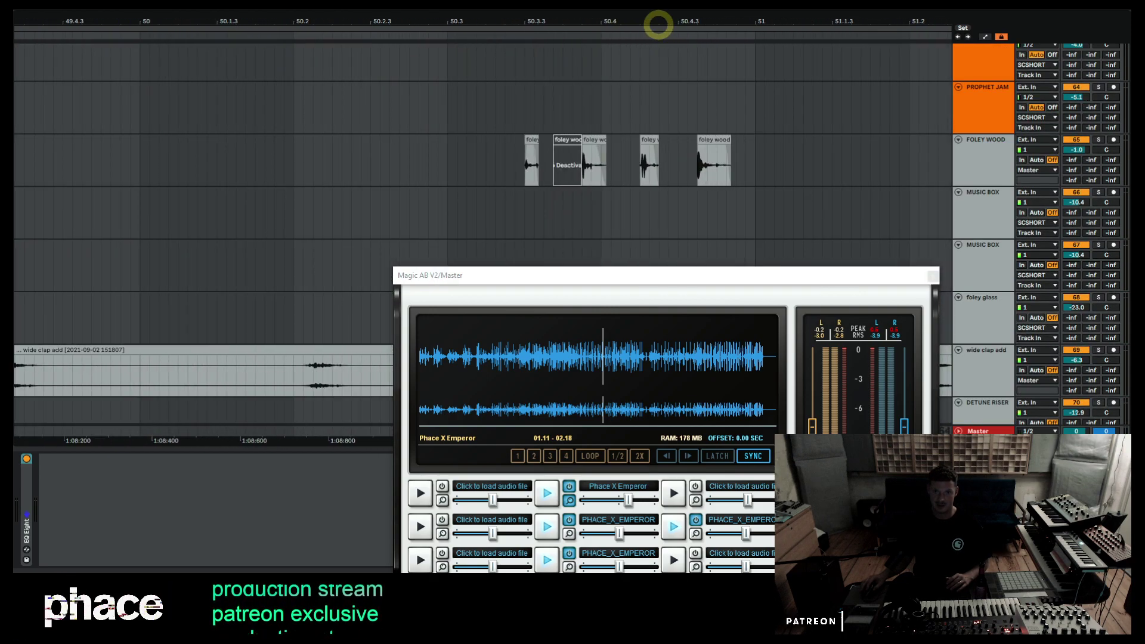
click(530, 168)
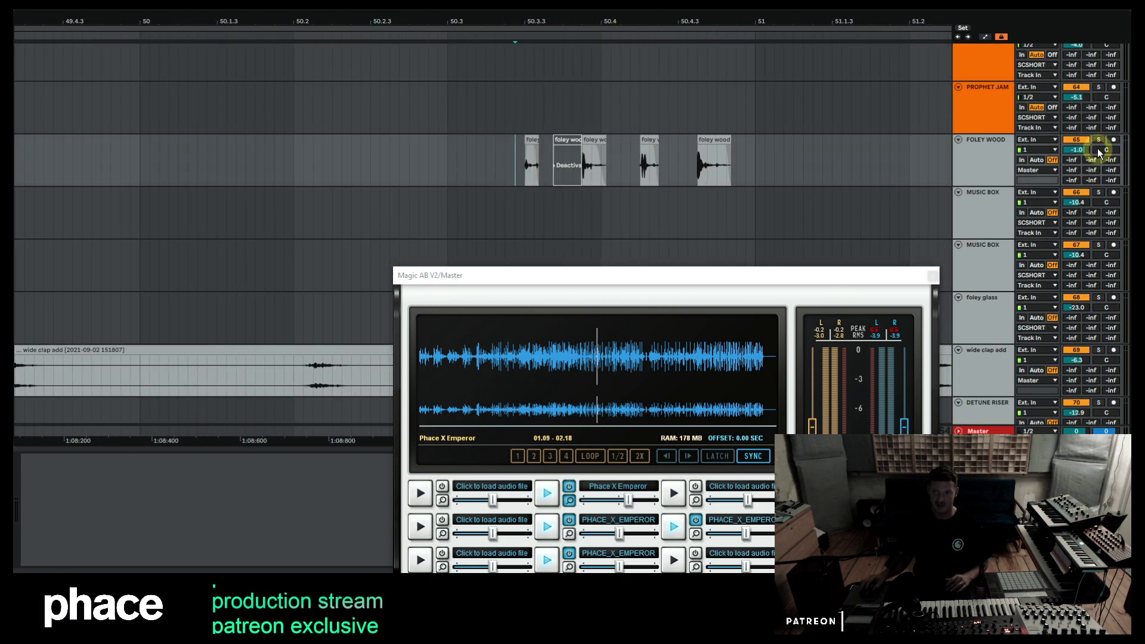
key(space)
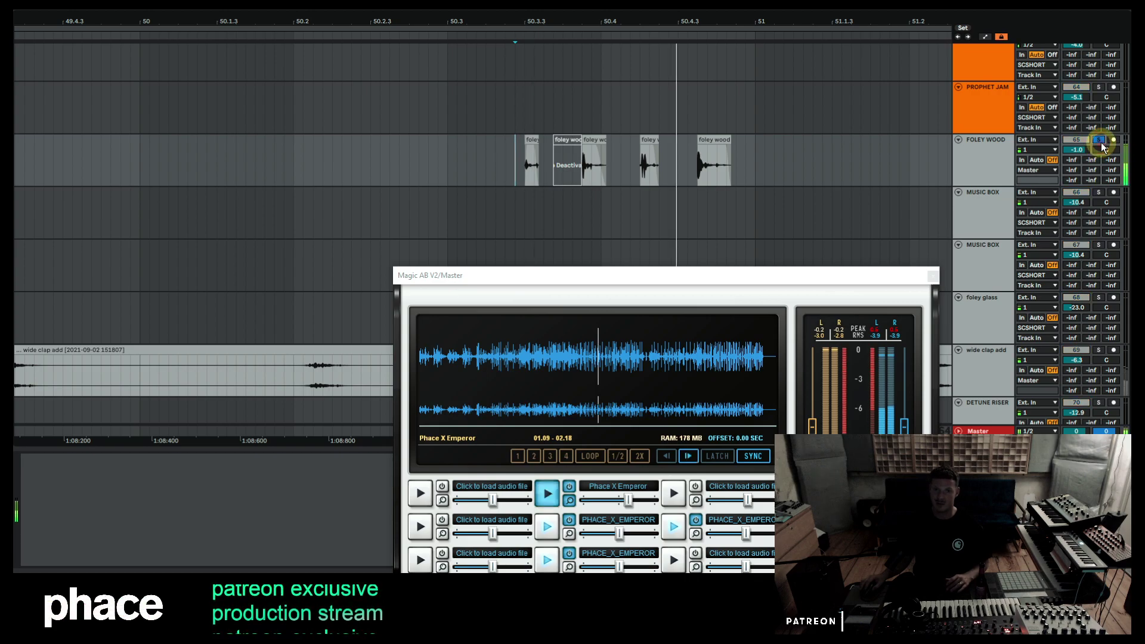
click(757, 160)
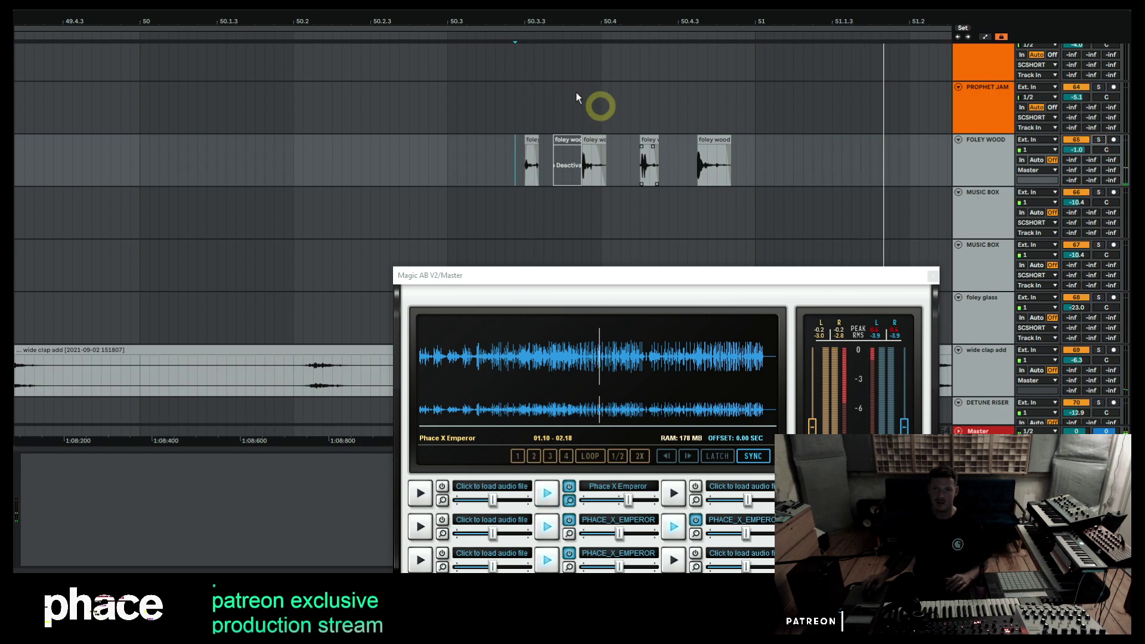
Compare the FOLEY WOOD clips before bar 51 in the full mix and soloed.
drag(586, 21, 587, 21)
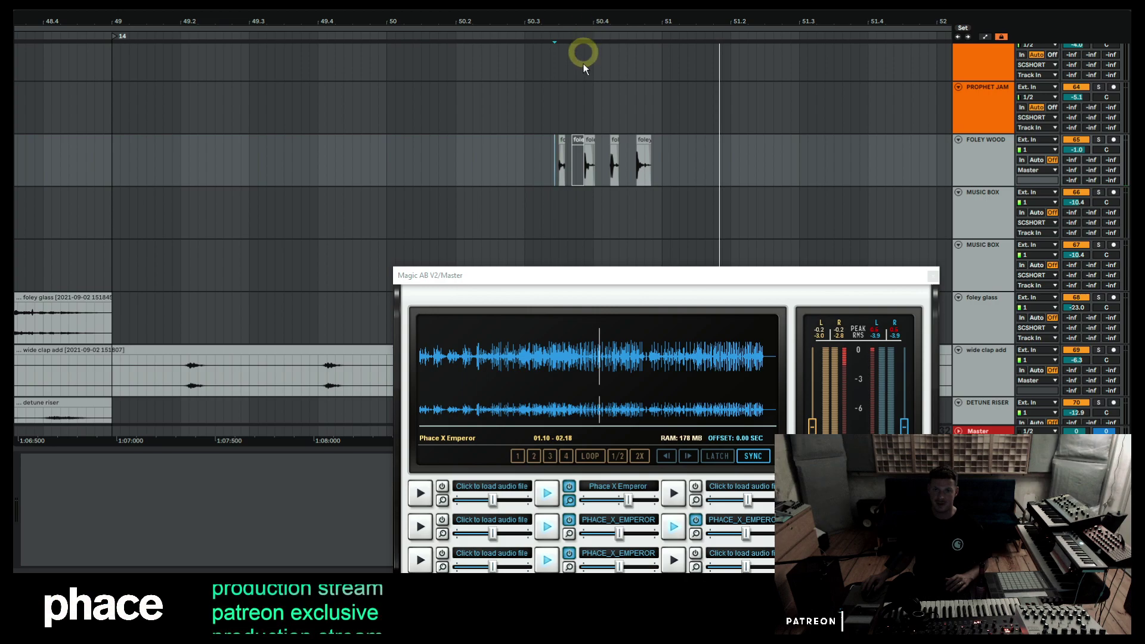
key(space)
key(space)
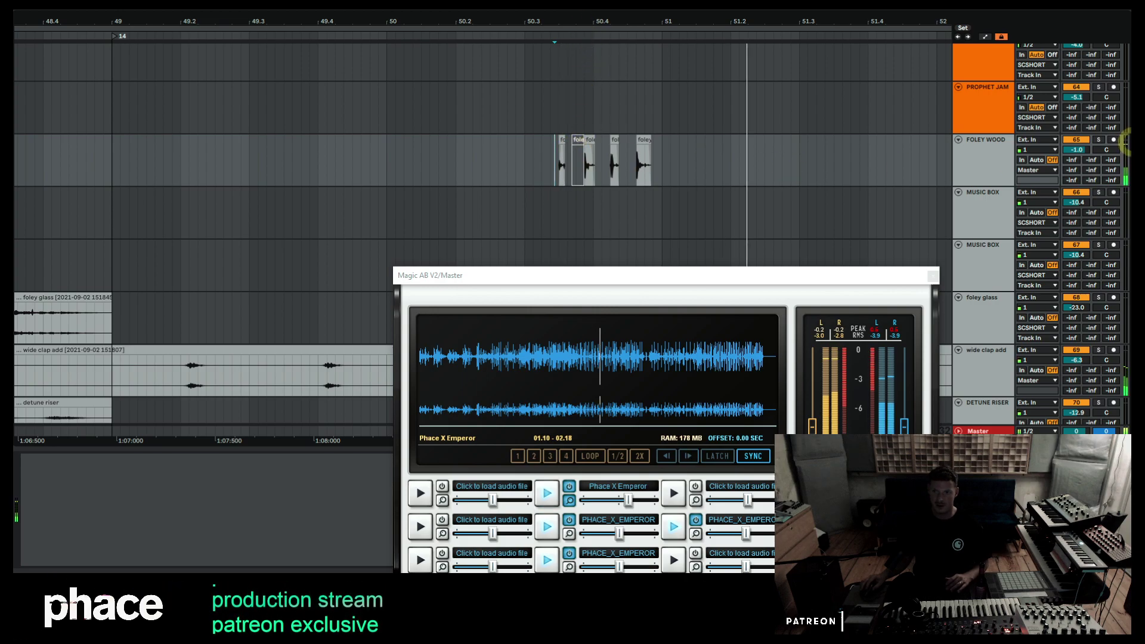
click(1099, 141)
key(space)
key(space)
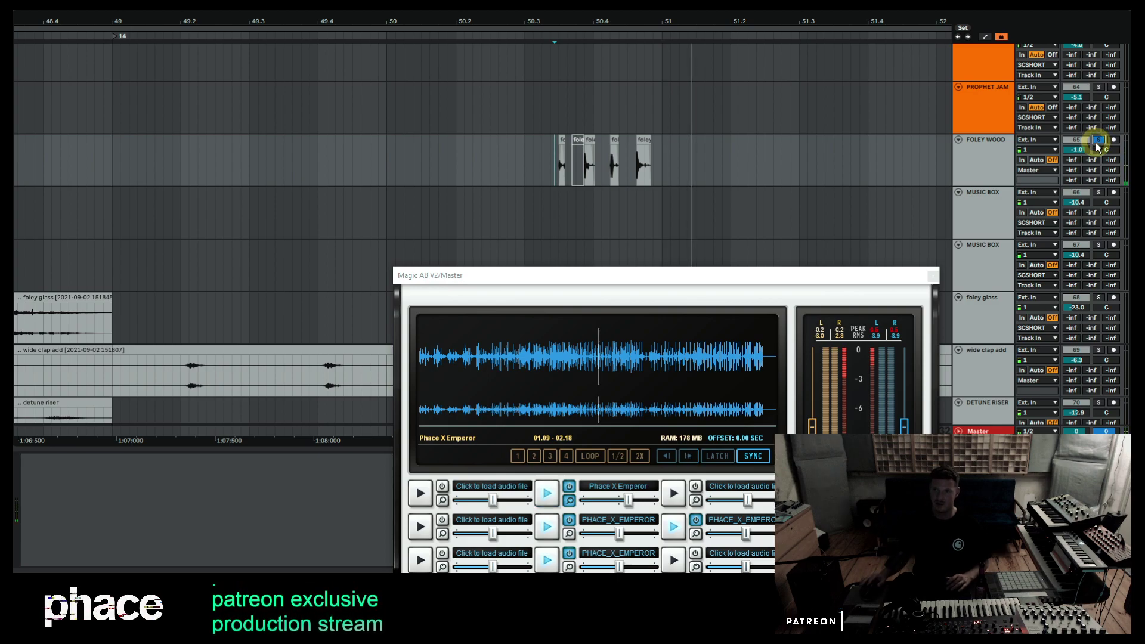
Insert EQ Eight on the soloed FOLEY WOOD track and set band 1 to a low cut at 505 Hz.
key(space)
click(965, 162)
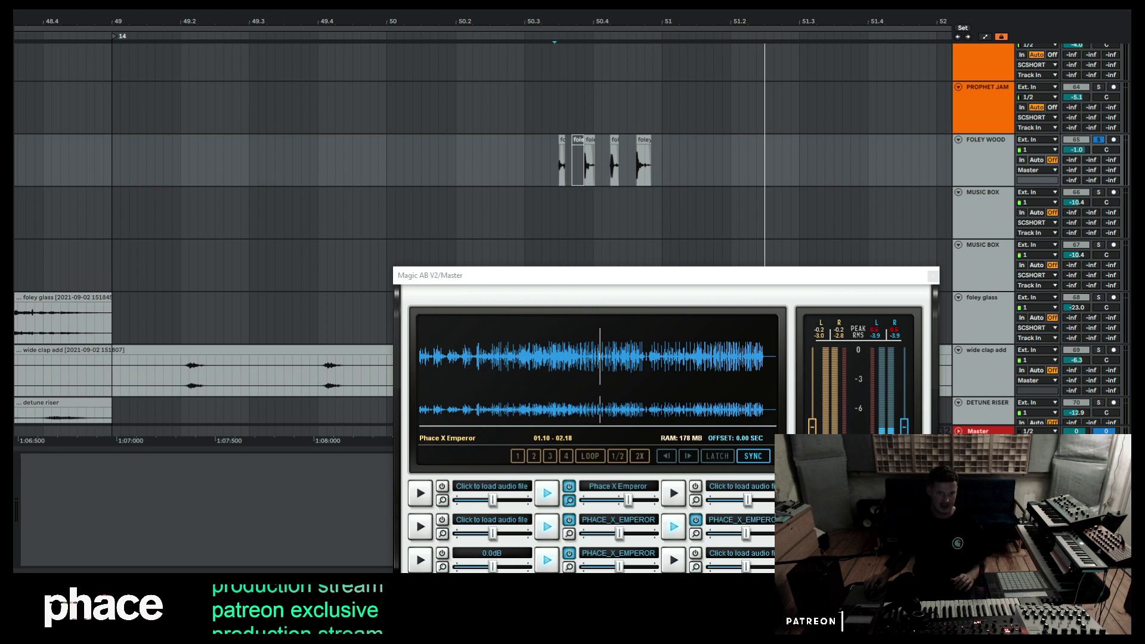
click(65, 550)
key(space)
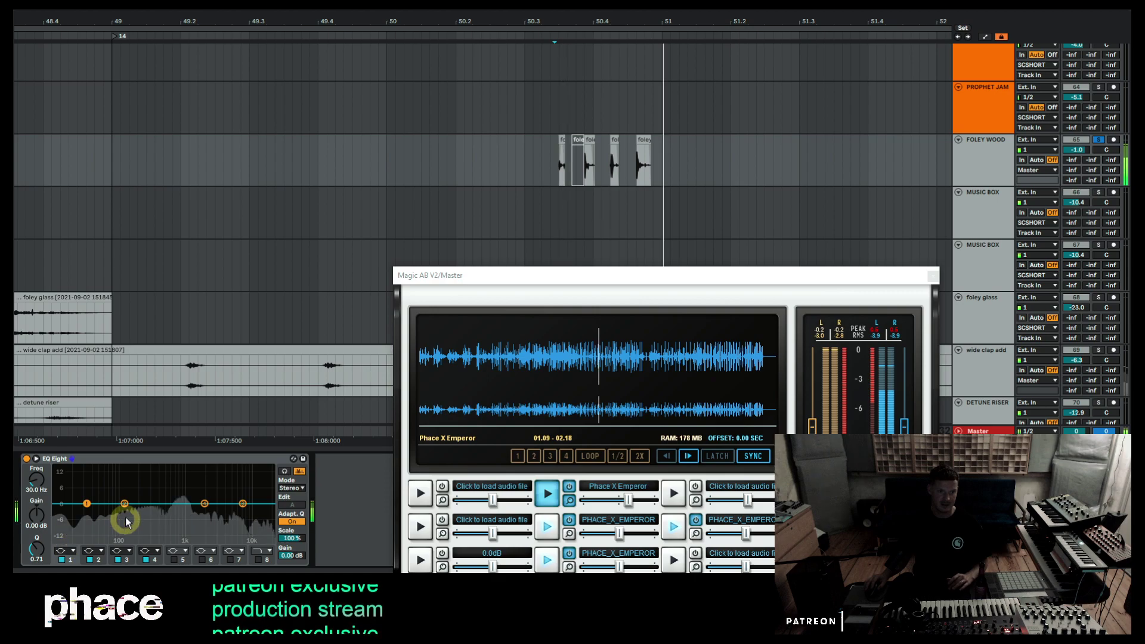
click(73, 550)
click(69, 492)
drag(87, 504, 165, 512)
Unsolo FOLEY WOOD and play its filtered hits in the full mix from bar 49.
click(1101, 141)
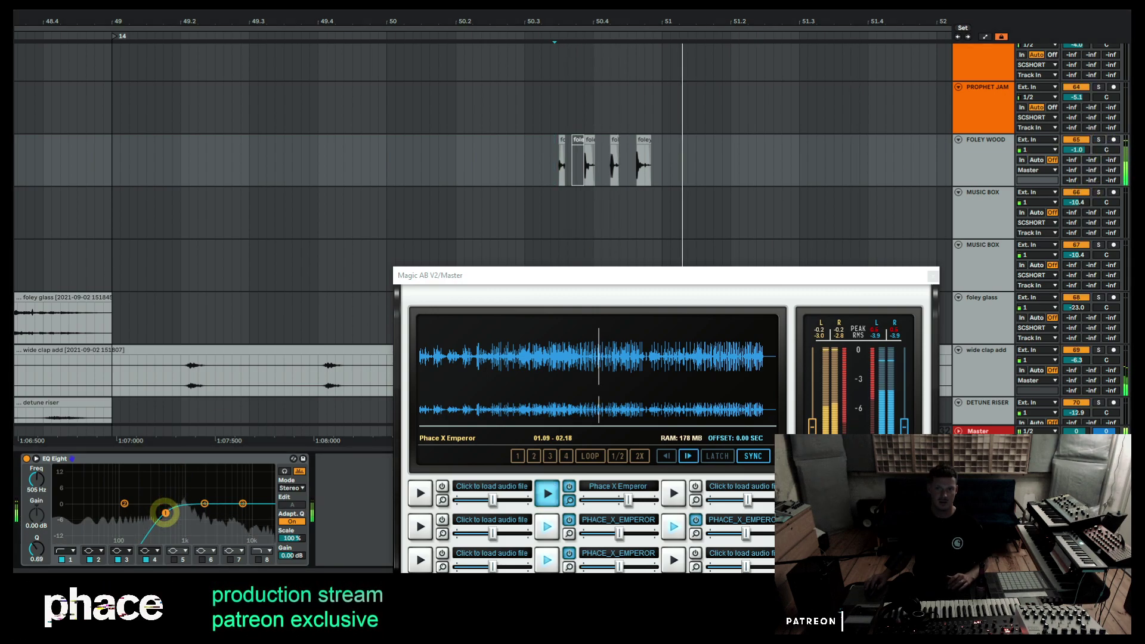
click(480, 160)
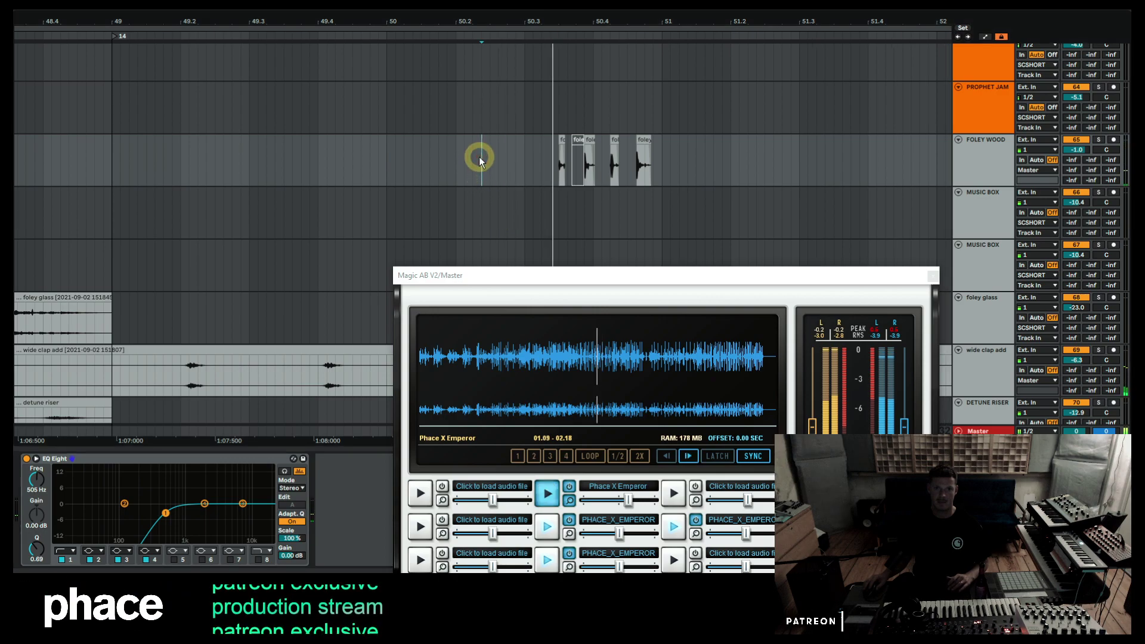
drag(621, 19, 621, 13)
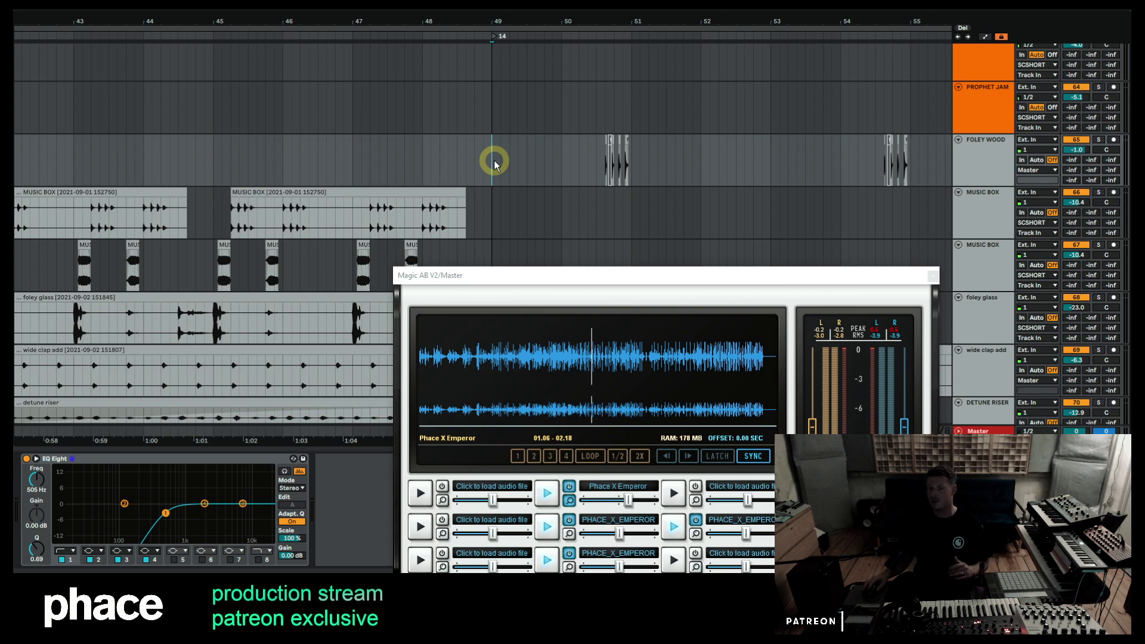
key(space)
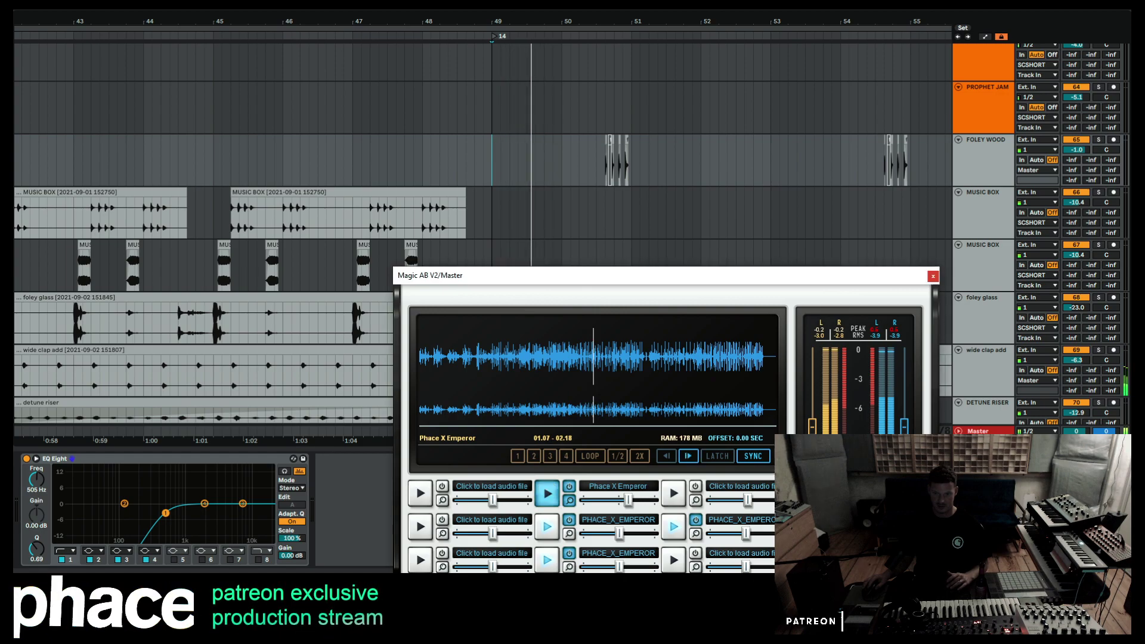
key(space)
key(space)
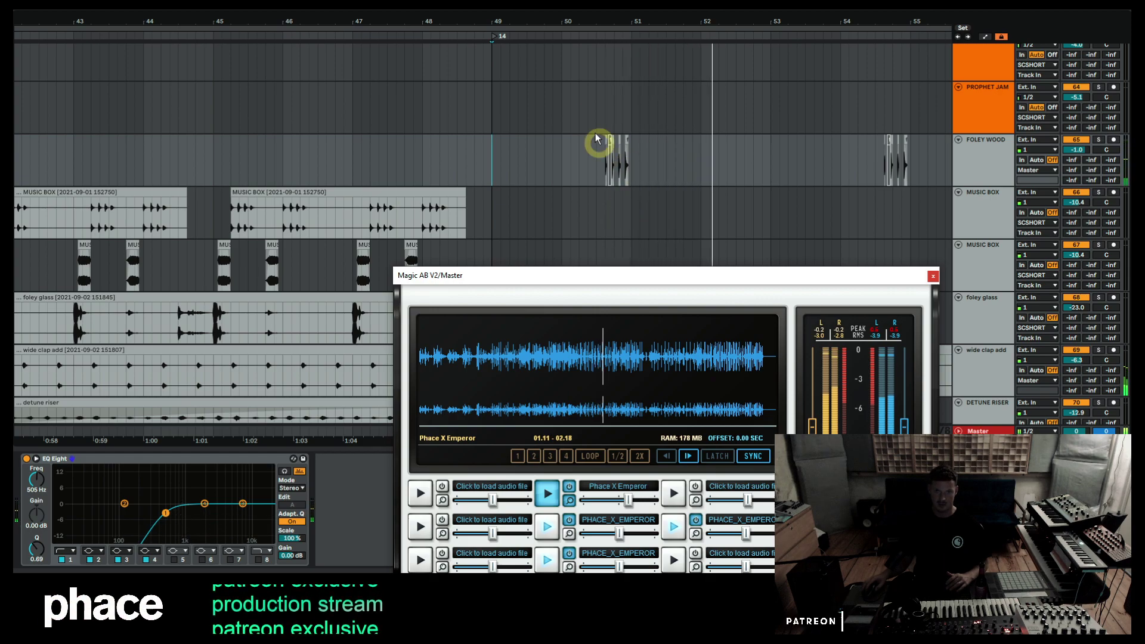
mouse_move(595, 20)
mouse_down()
mouse_move(596, 10)
mouse_move(603, 22)
mouse_up()
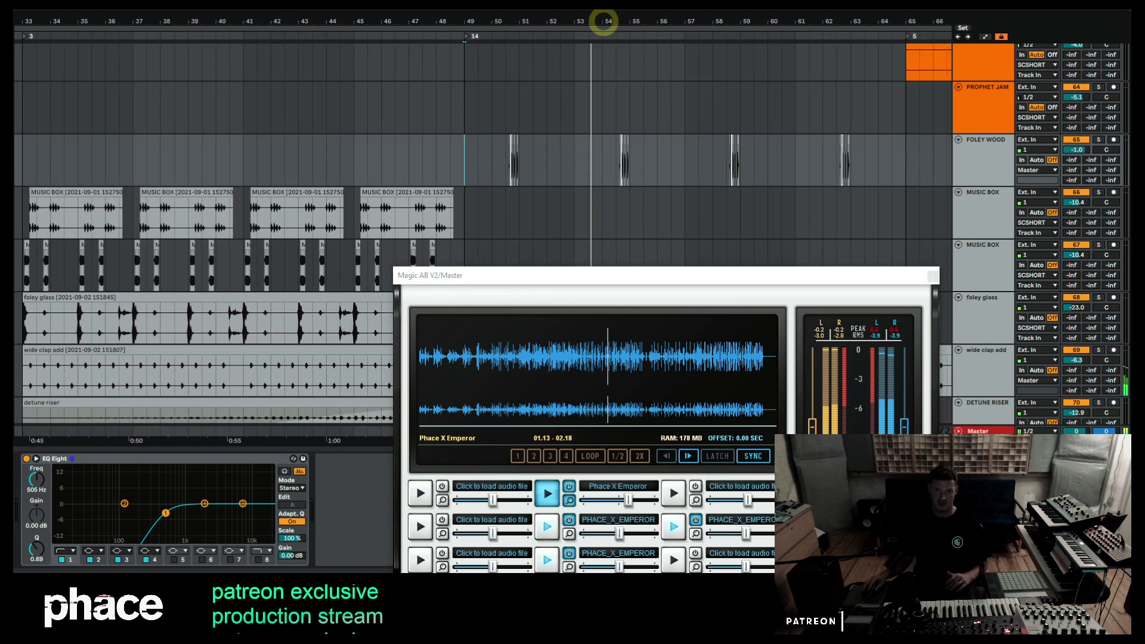
click(660, 329)
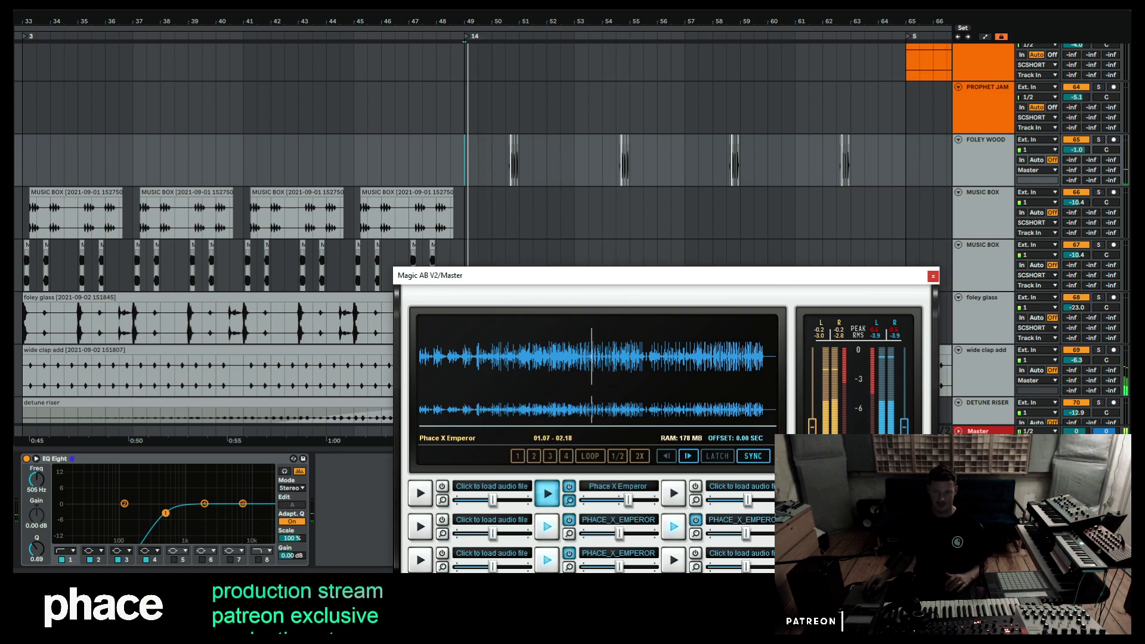
click(547, 493)
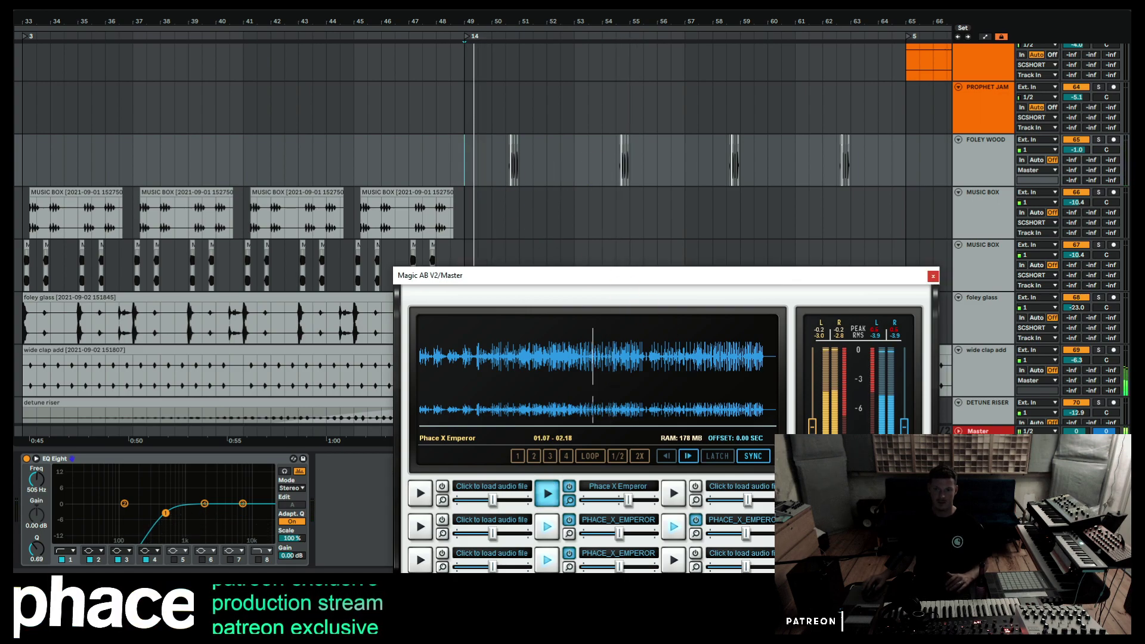
click(547, 493)
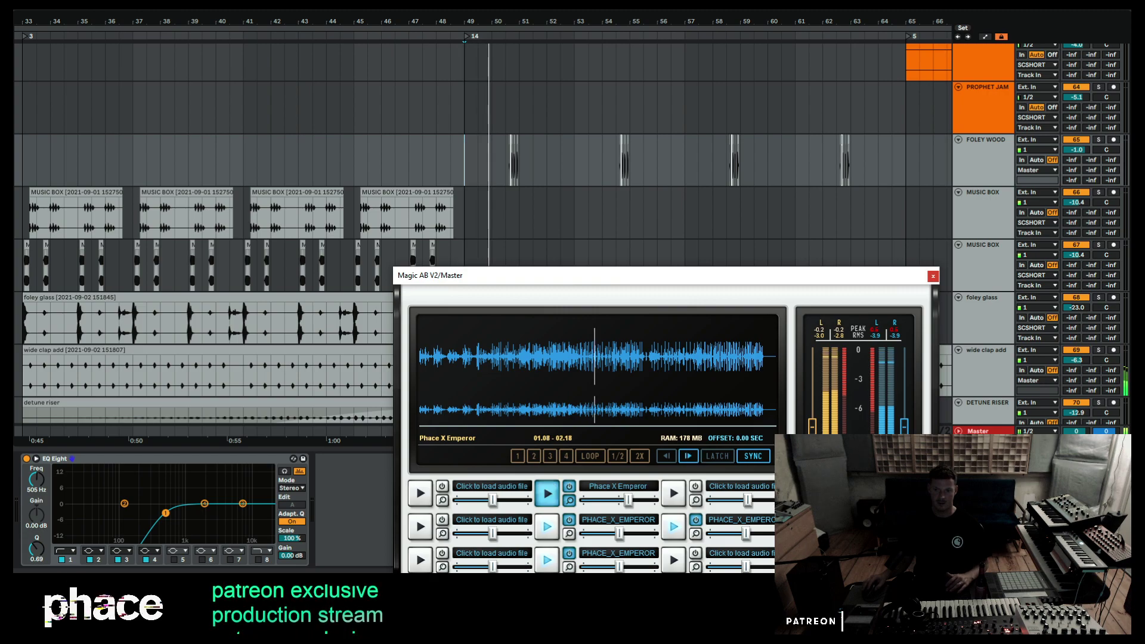
Locate the MID LAYERS2 track, solo it and audition its clip from bar 49.
scroll(554, 173, up, 10)
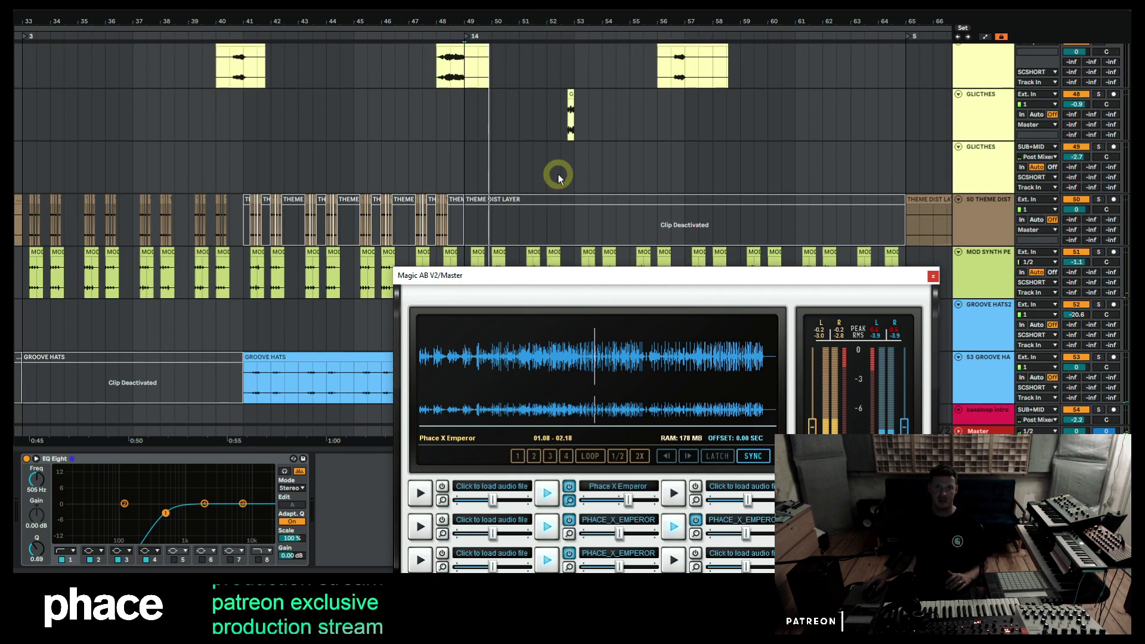
scroll(559, 177, up, 6)
scroll(558, 177, down, 1)
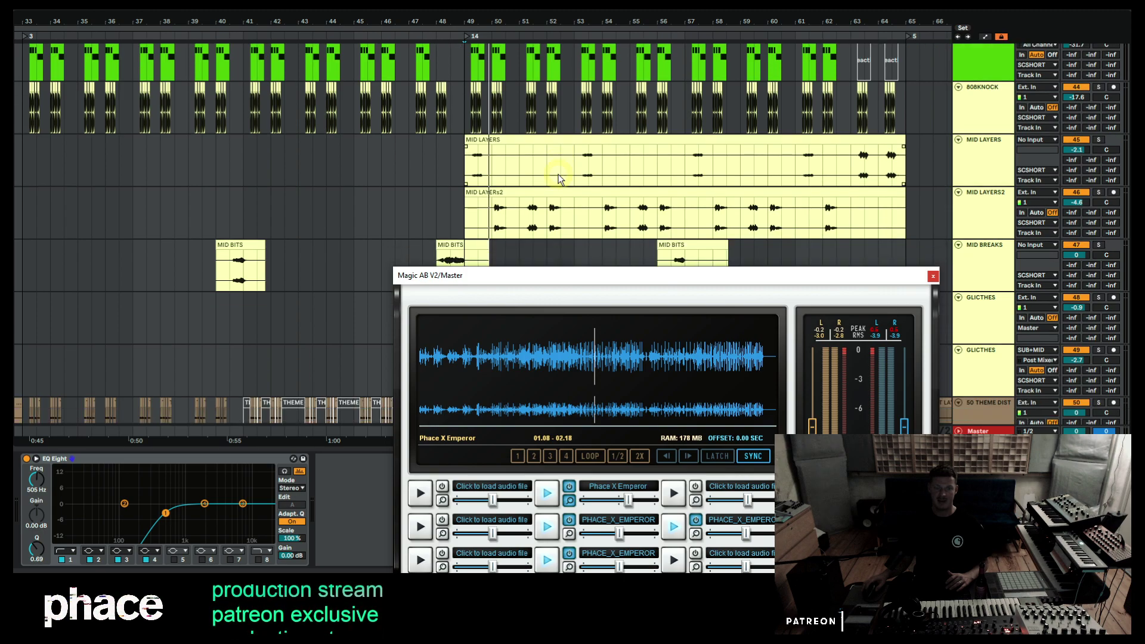
scroll(558, 177, up, 2)
scroll(558, 174, down, 3)
scroll(610, 163, up, 7)
scroll(610, 164, up, 3)
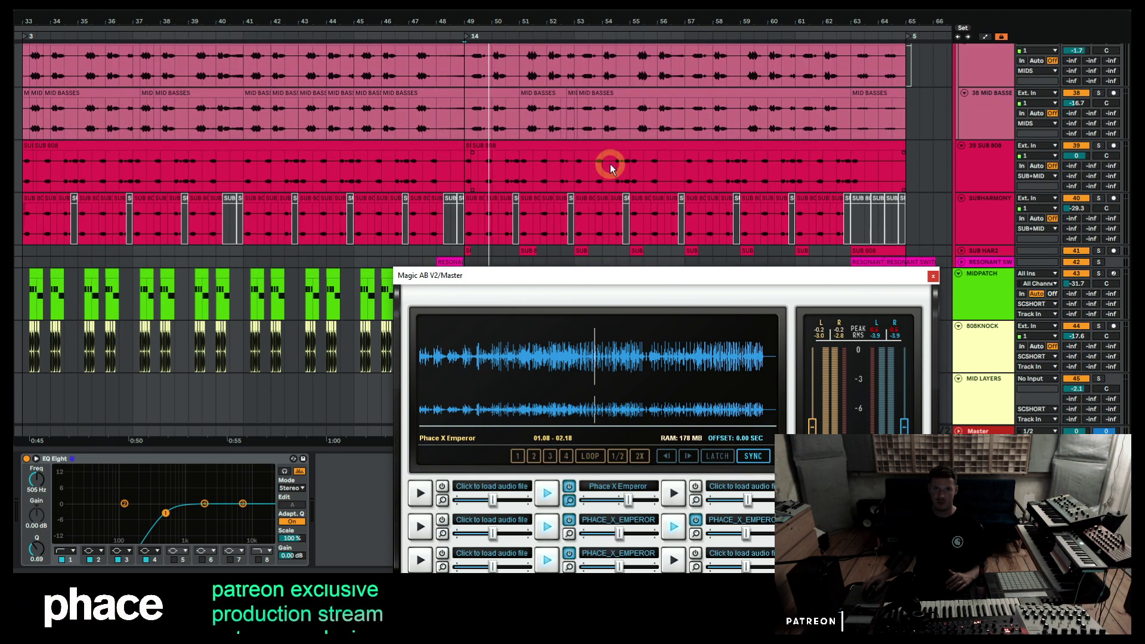
scroll(610, 164, down, 8)
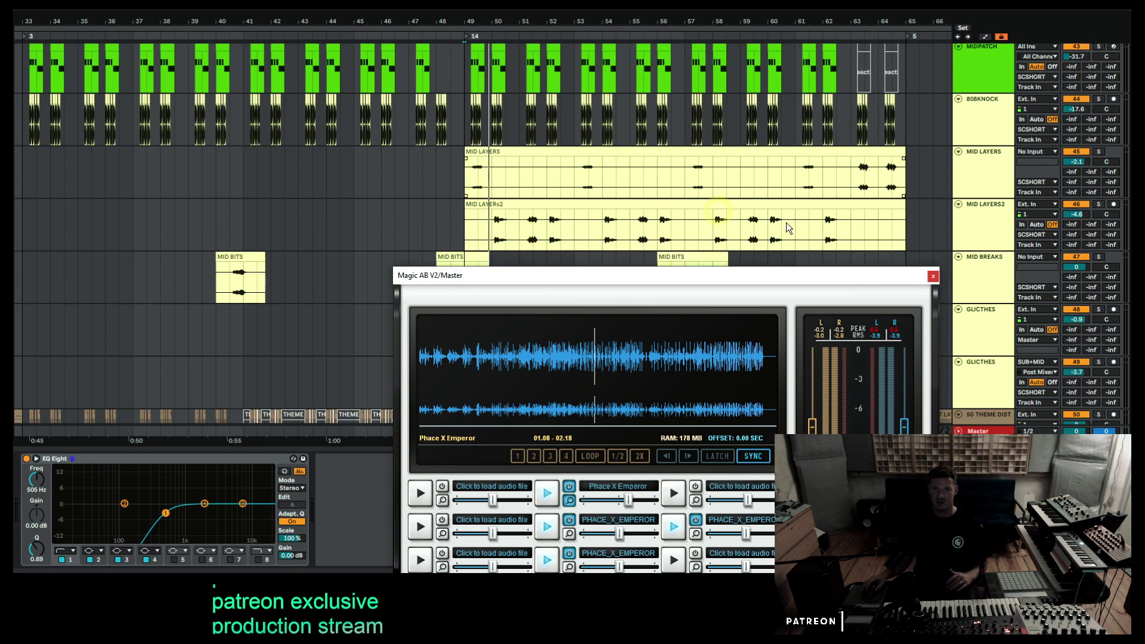
click(975, 219)
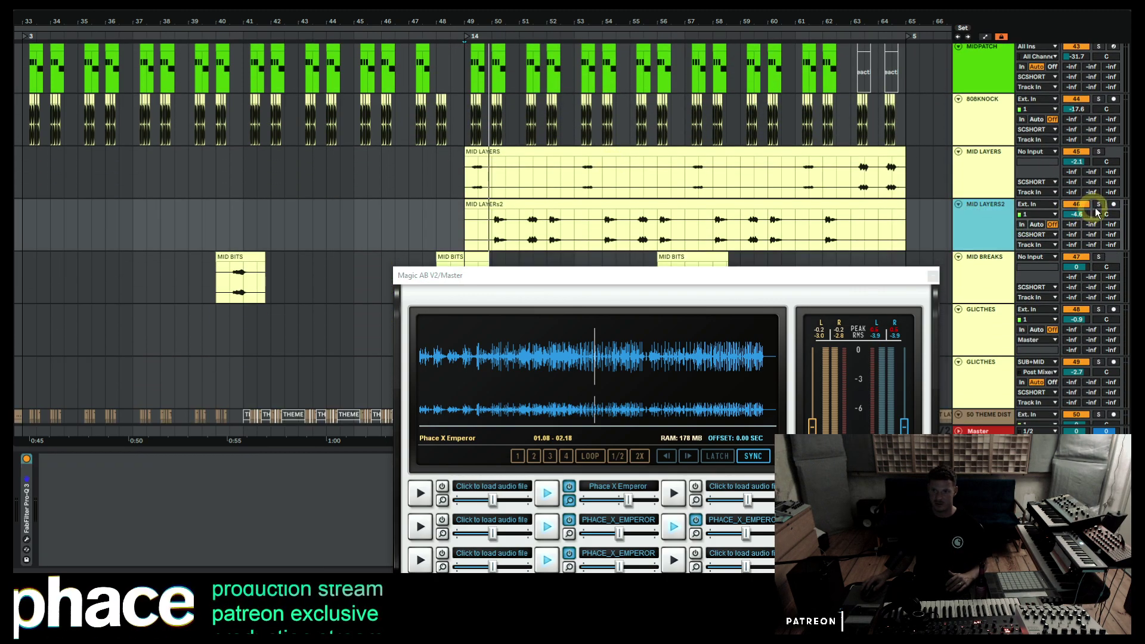
click(1098, 205)
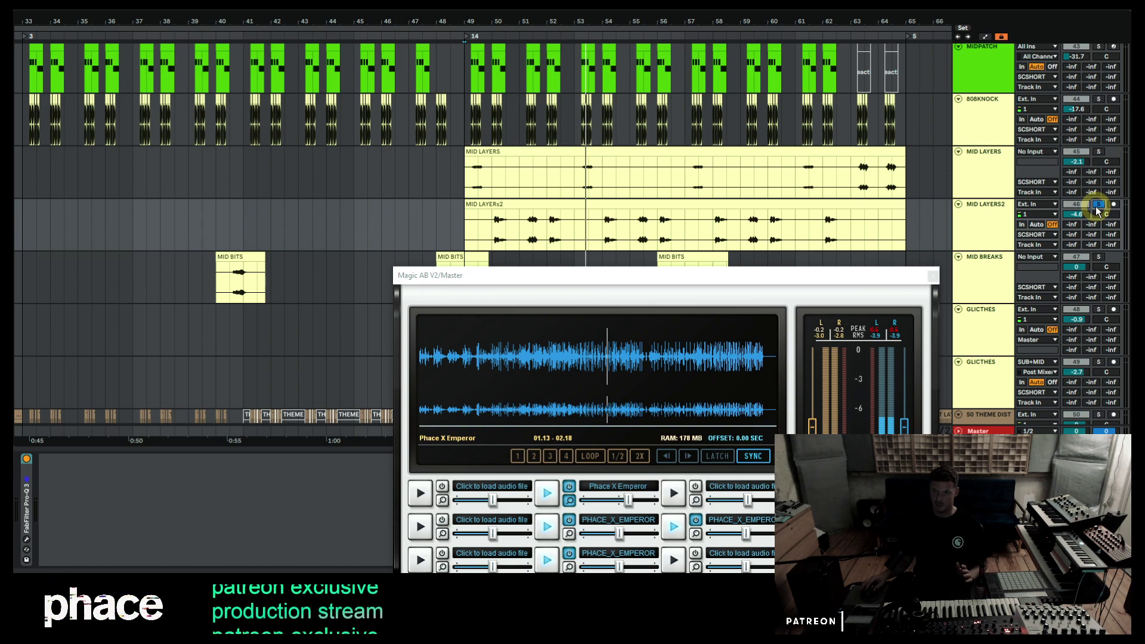
Unsolo MID LAYERS2 and play the mid layers in the full mix from around bar 49.
key(space)
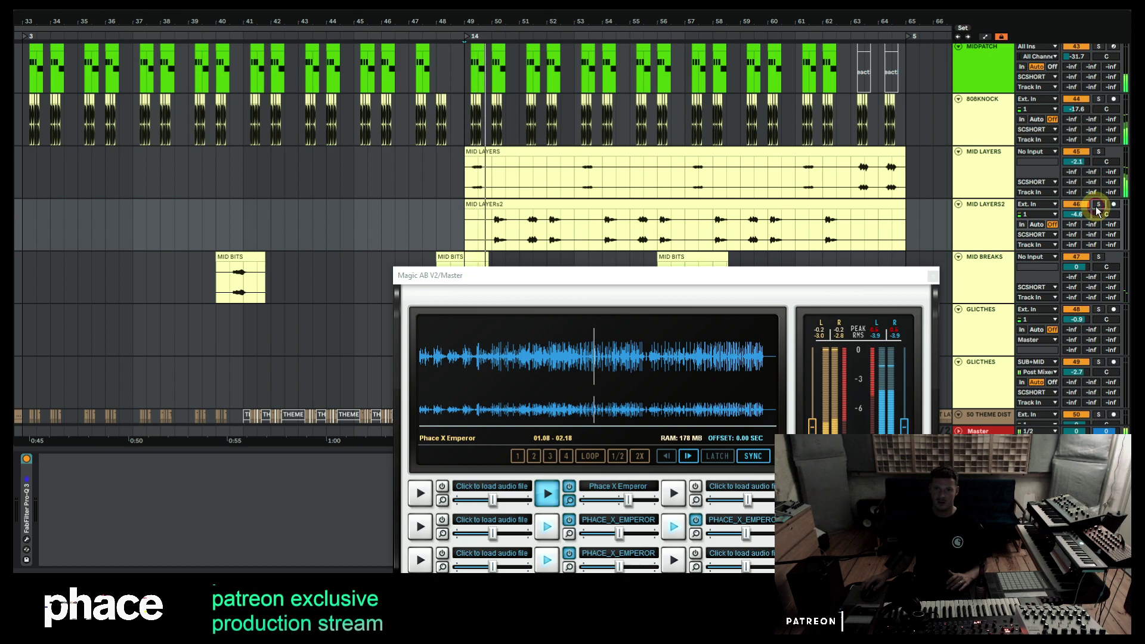
click(601, 231)
click(957, 204)
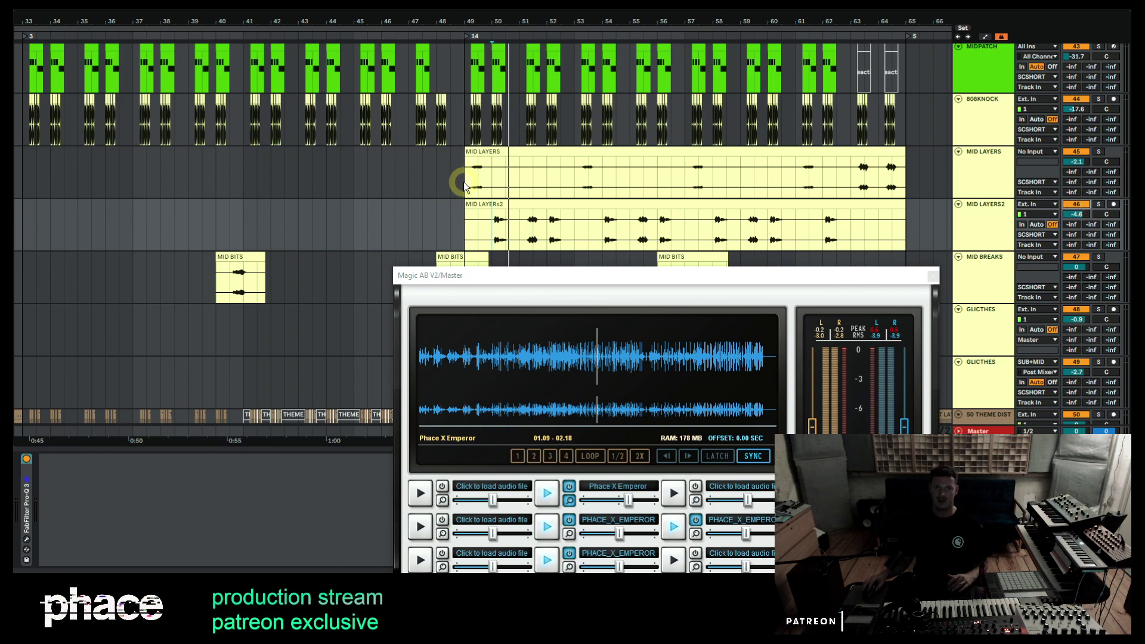
Play the mid bass and sub layers in the full mix from bar 49.
scroll(583, 176, up, 8)
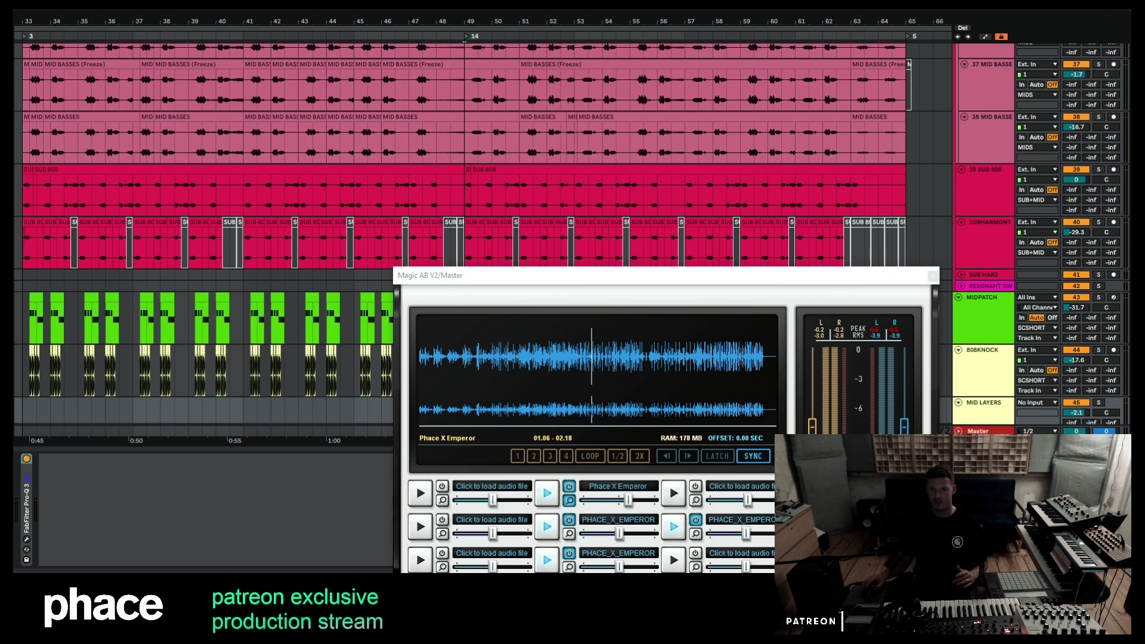
click(546, 493)
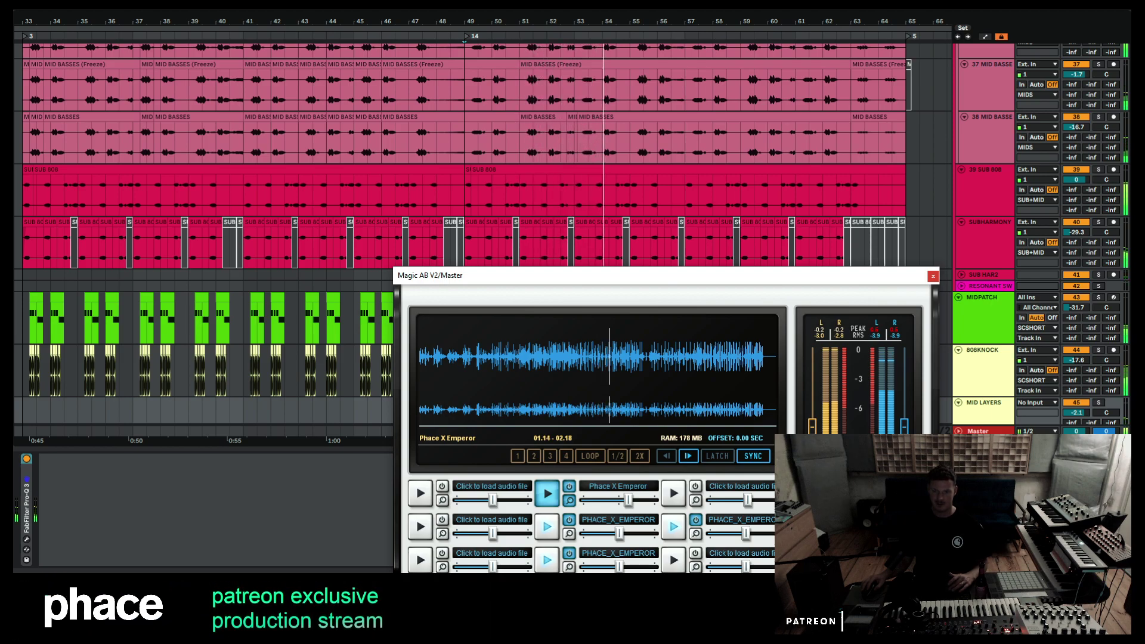
click(614, 270)
click(465, 141)
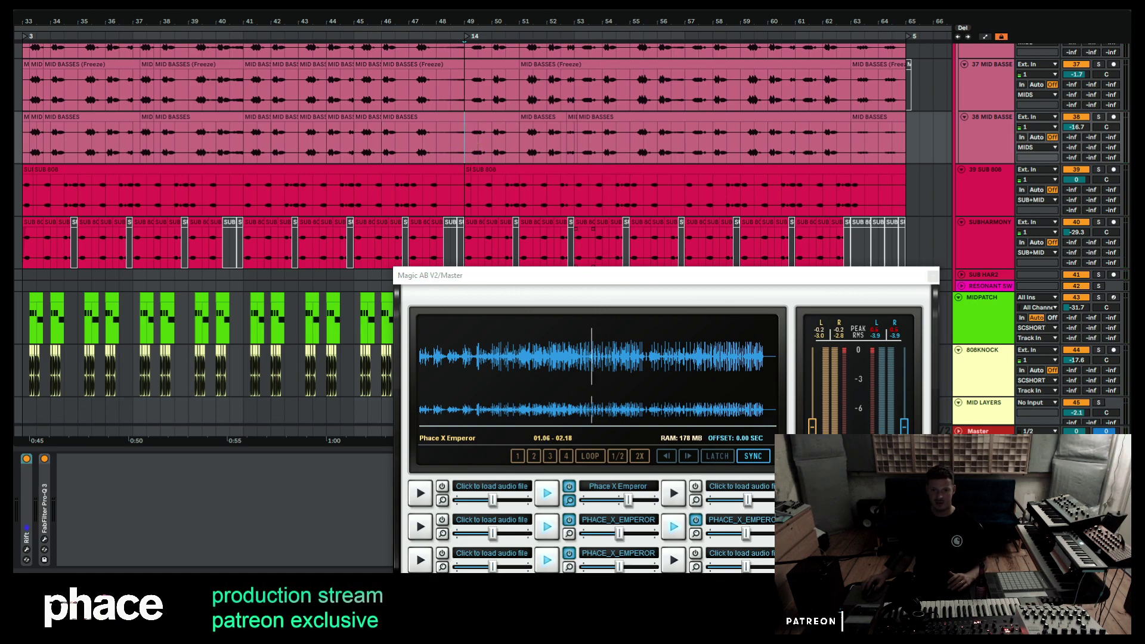
key(space)
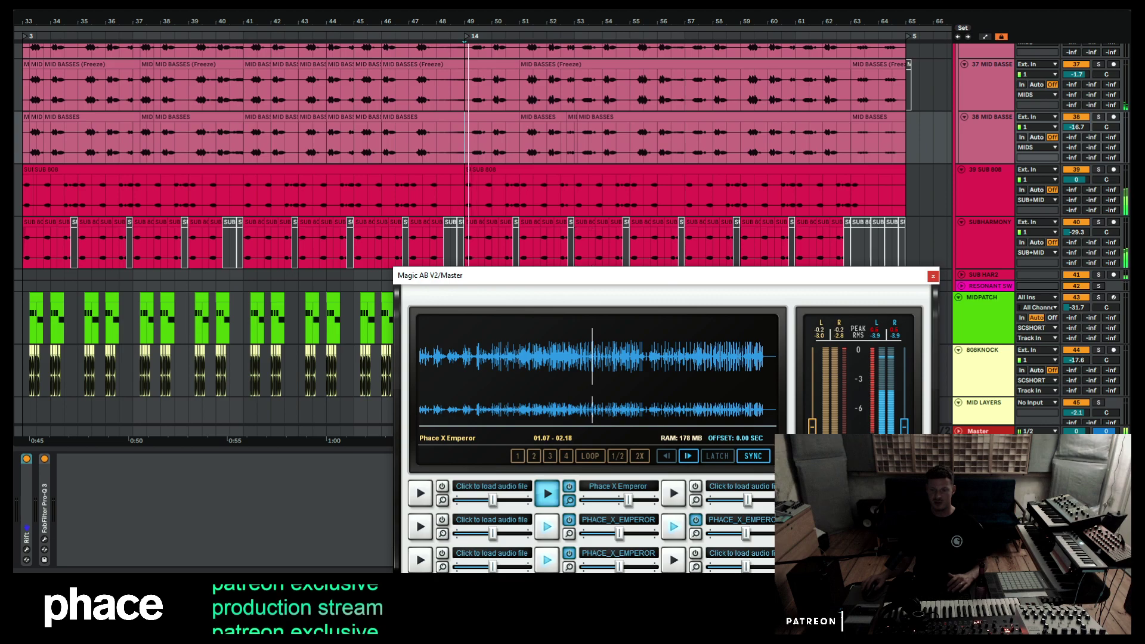
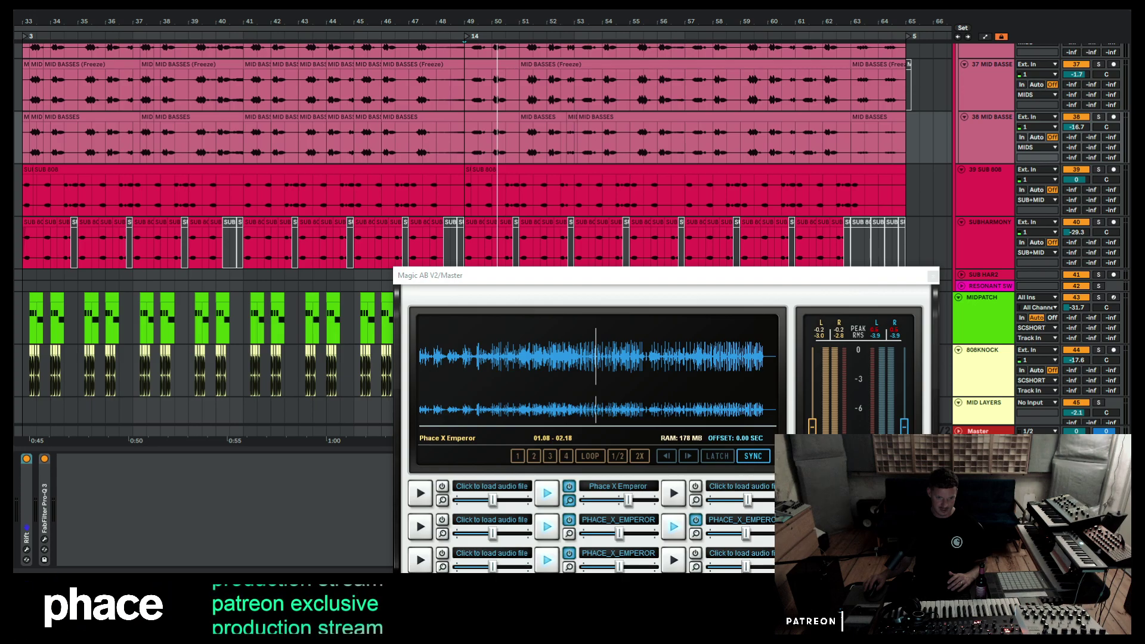
Insert a new audio track directly below track 14 OLD SCHOOL HATS.
scroll(973, 217, up, 5)
click(974, 216)
scroll(974, 216, up, 10)
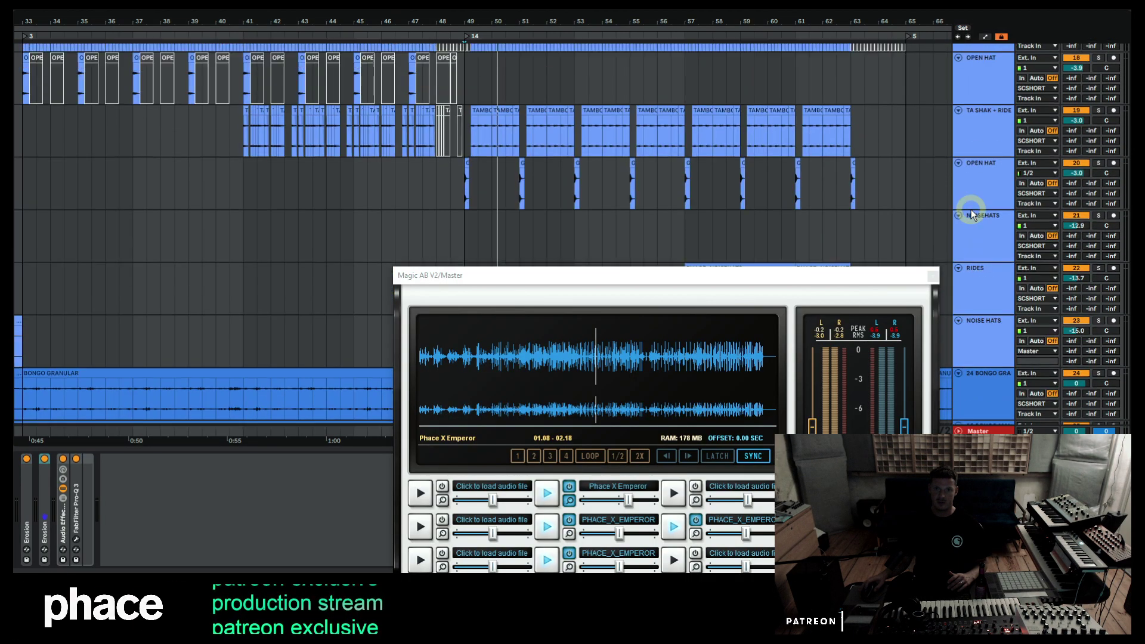
scroll(977, 172, up, 2)
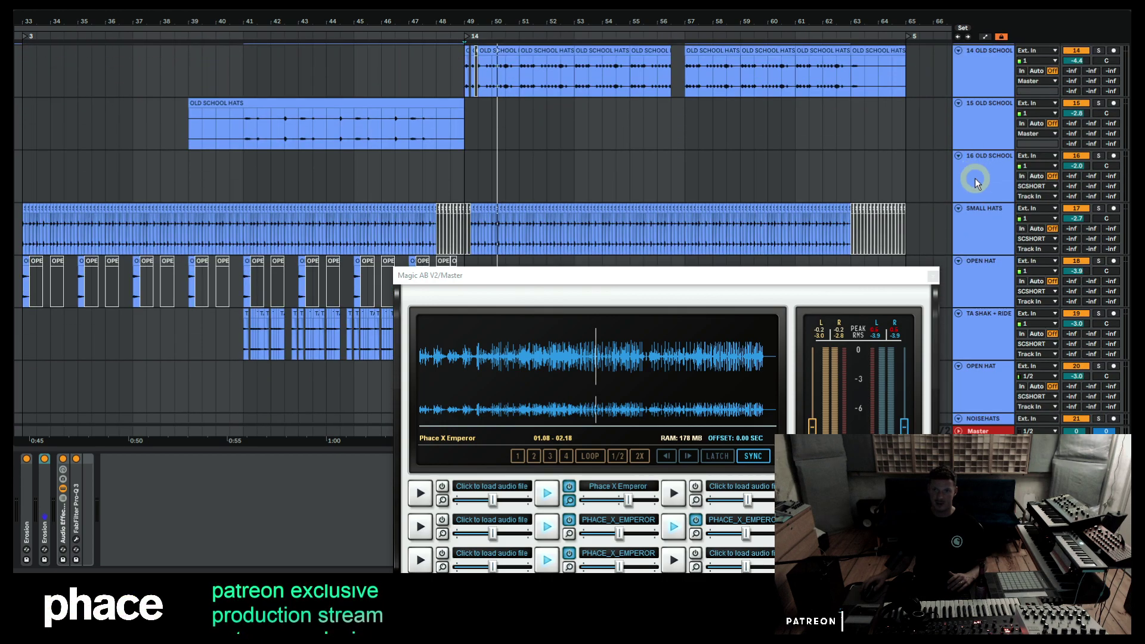
scroll(978, 176, up, 2)
right_click(978, 178)
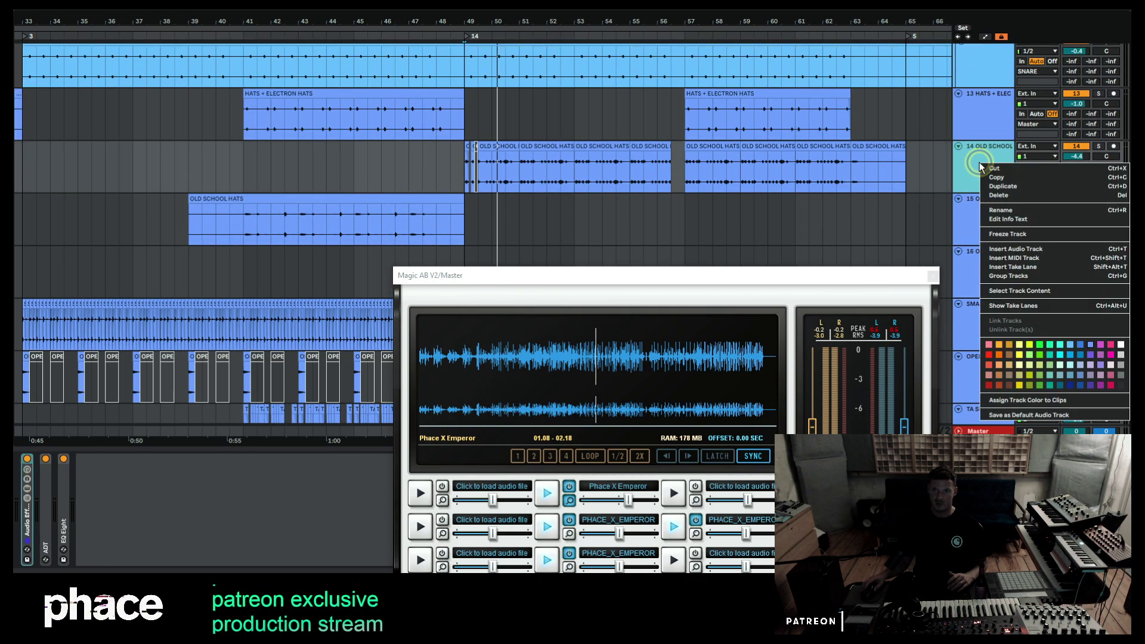
click(1005, 213)
key(ctrl+t)
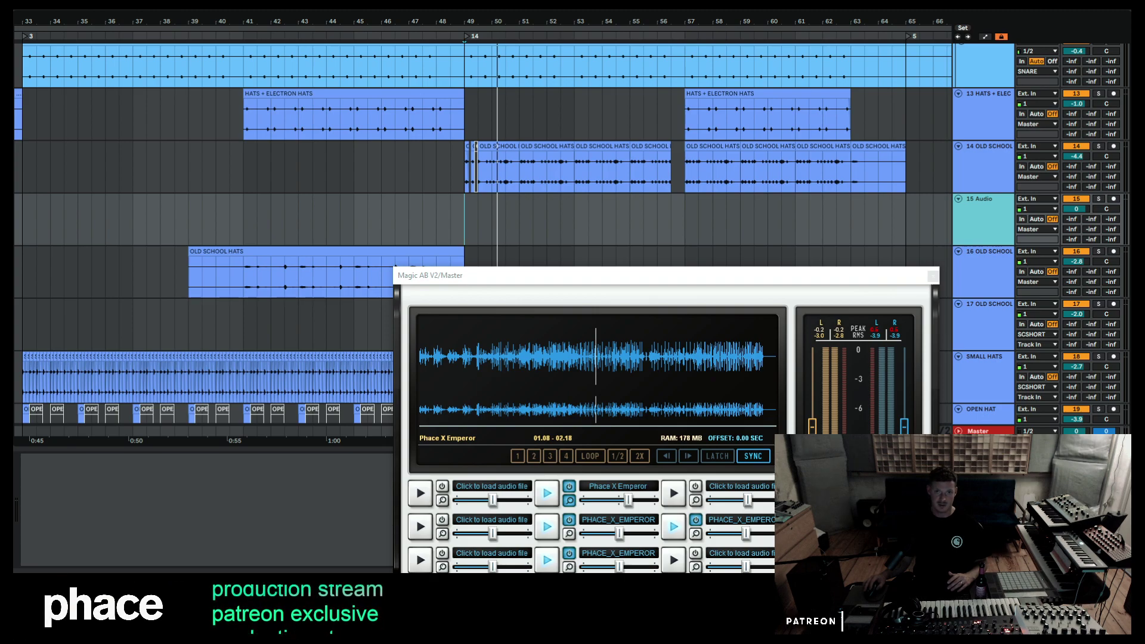
Place the full OLD SCHOOL HATS recording on new track 15 and turn off its warping.
drag(542, 300, 365, 213)
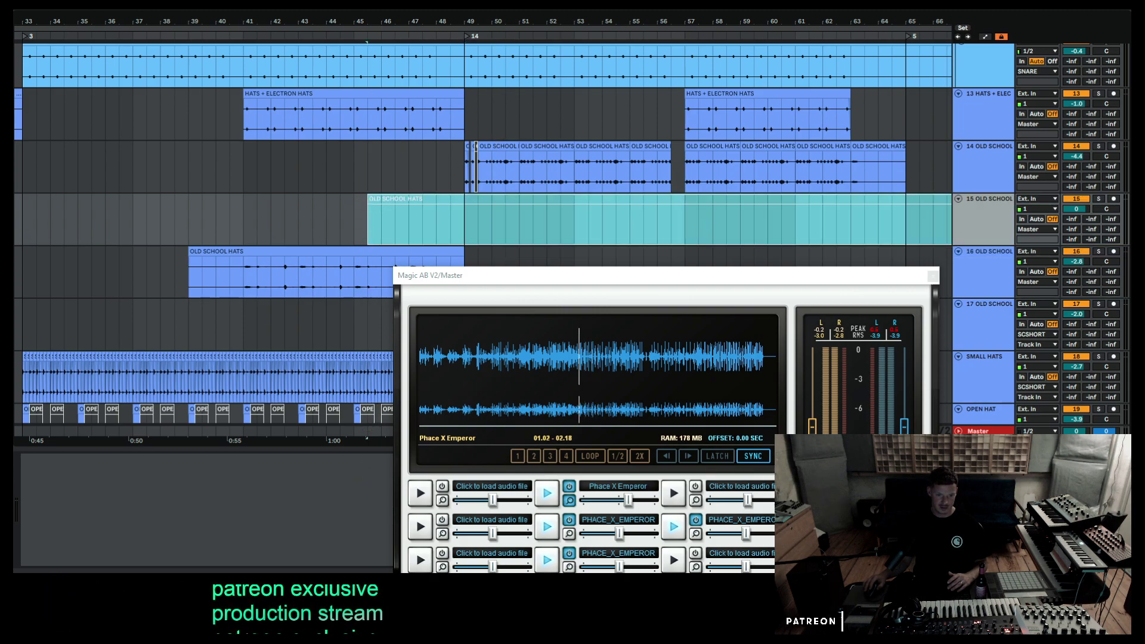
click(456, 197)
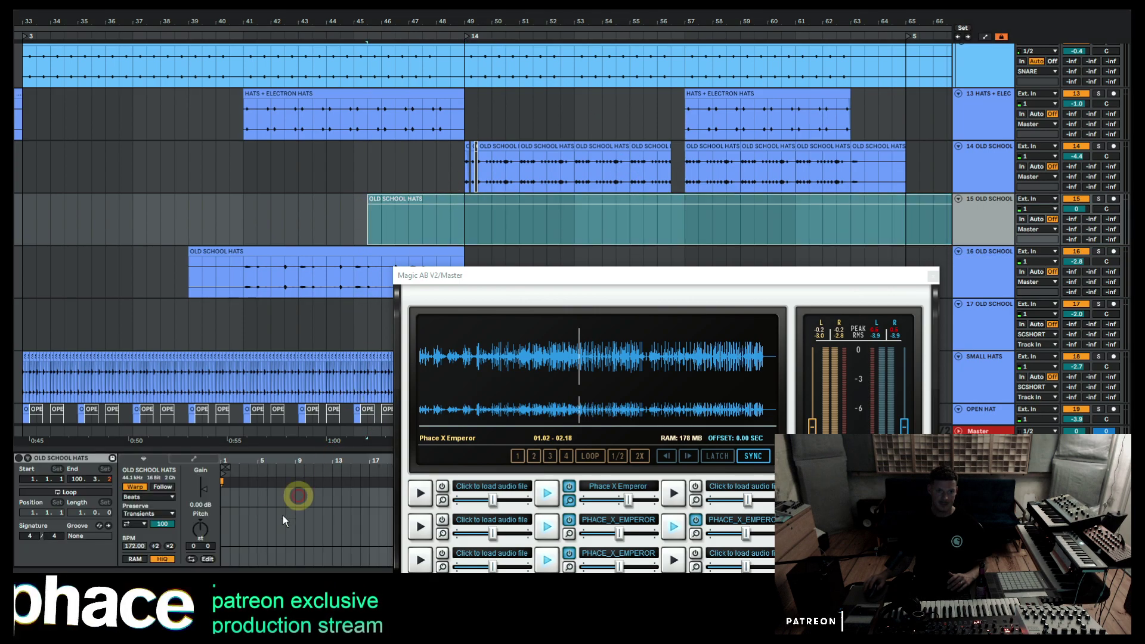
click(132, 486)
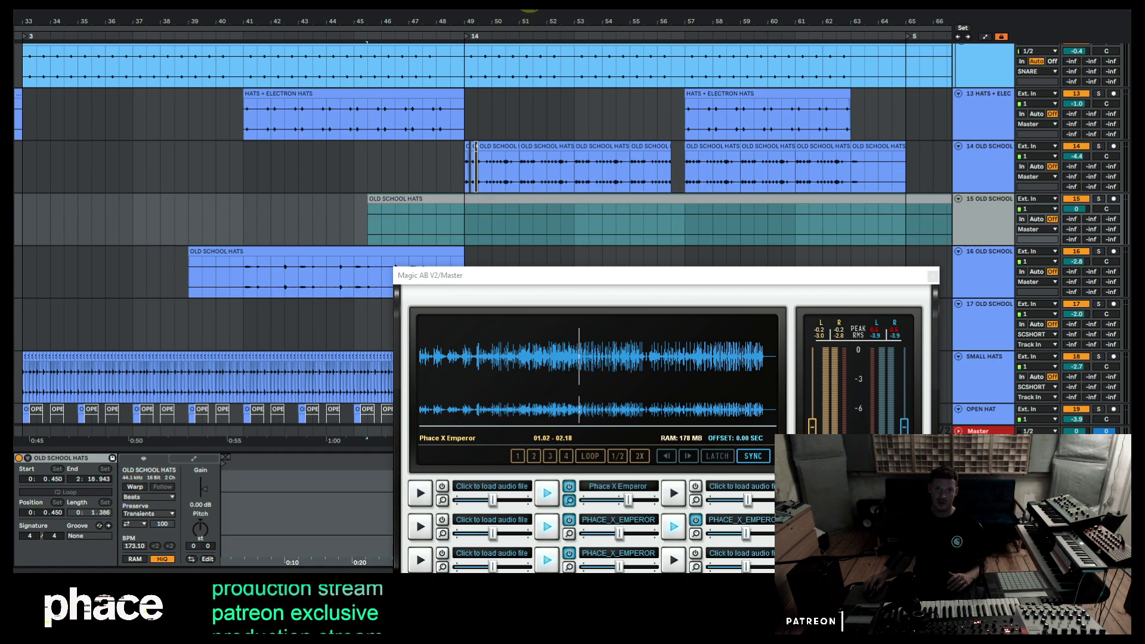
Move the OLD SCHOOL HATS clip on track 15 to bar 1 and set its sample start to 0.
drag(541, 22, 531, 31)
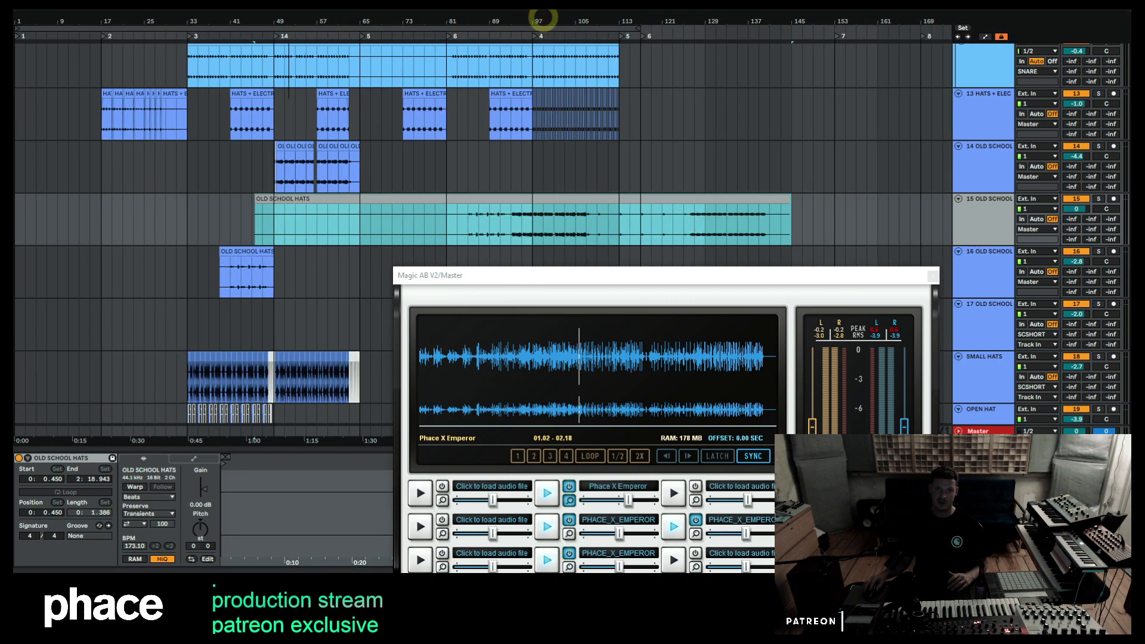
drag(298, 198, 53, 200)
key(space)
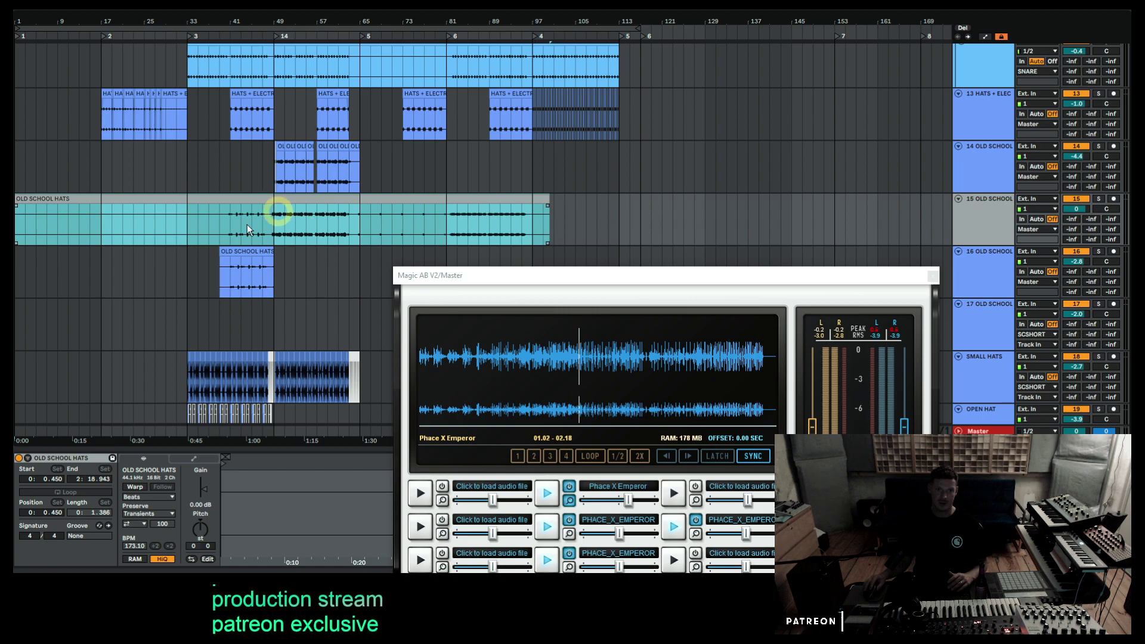
drag(63, 484, 57, 480)
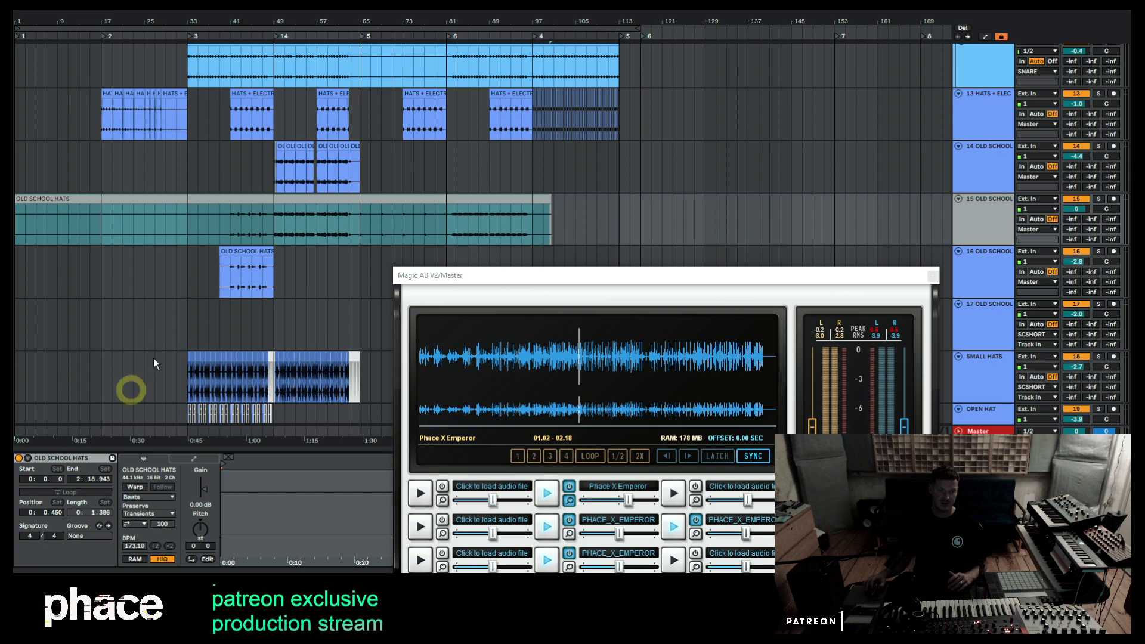
Compare the full recording on track 15 with the edited OLD SCHOOL HATS clips on track 14 around bar 49.
click(276, 222)
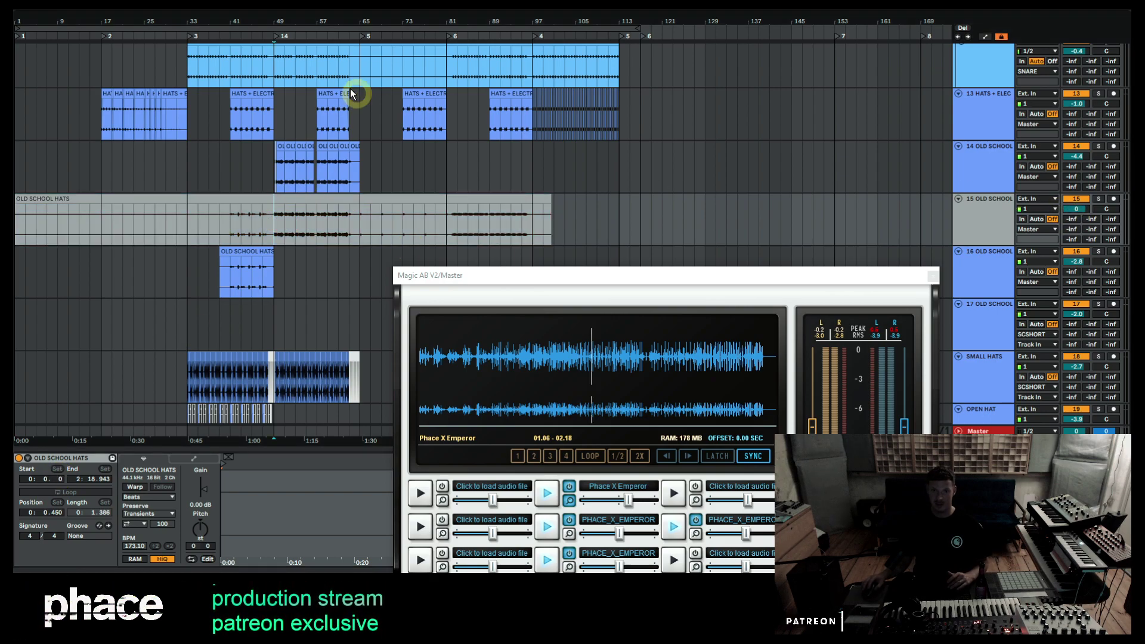
drag(271, 13, 282, 20)
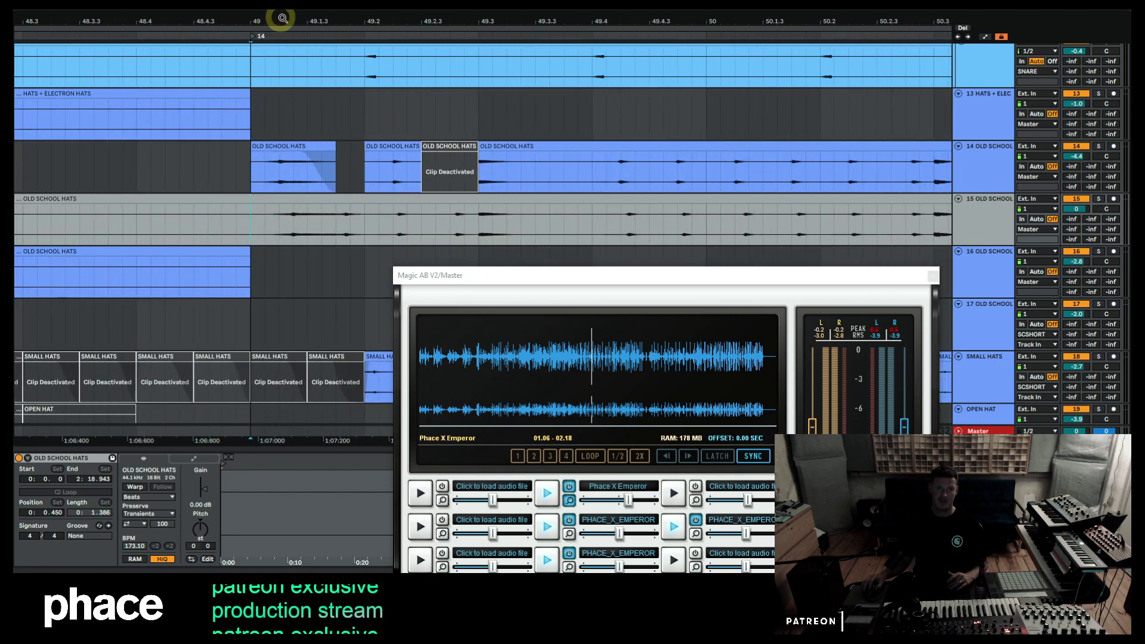
click(293, 197)
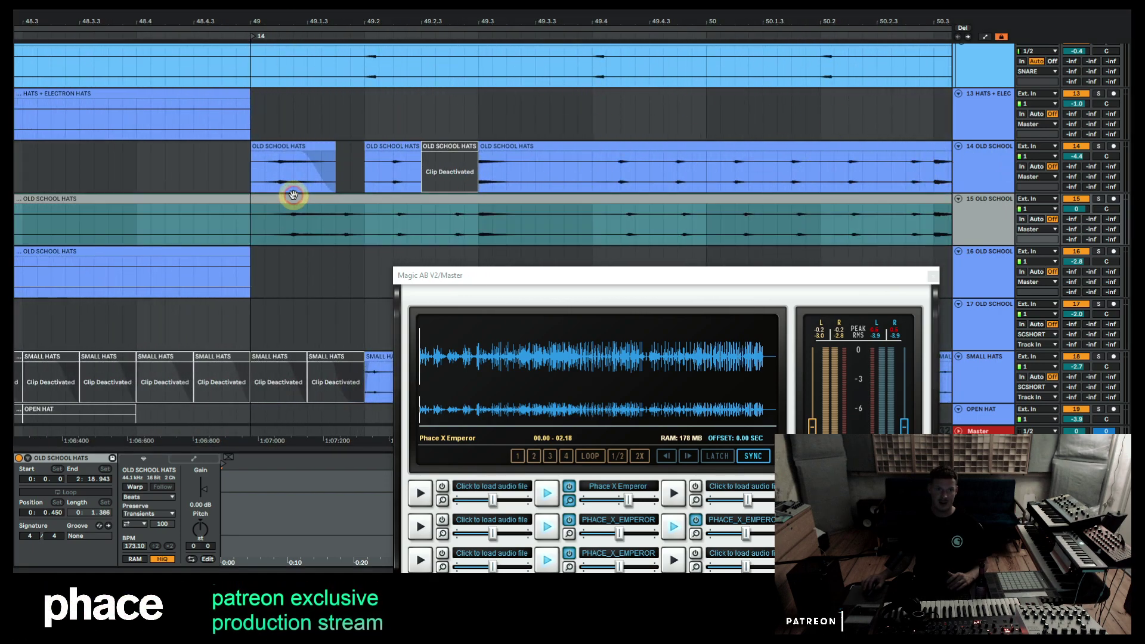
click(494, 201)
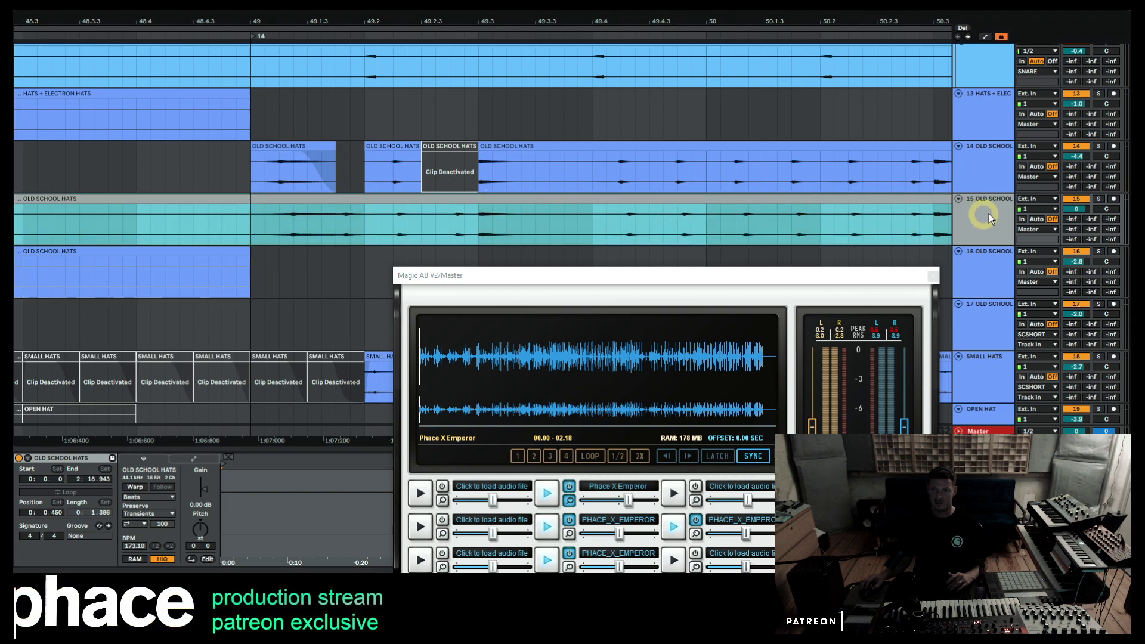
Play tracks 14 and 15 soloed in turn from bar 49, then clear the solo to hear both in the mix.
click(1100, 149)
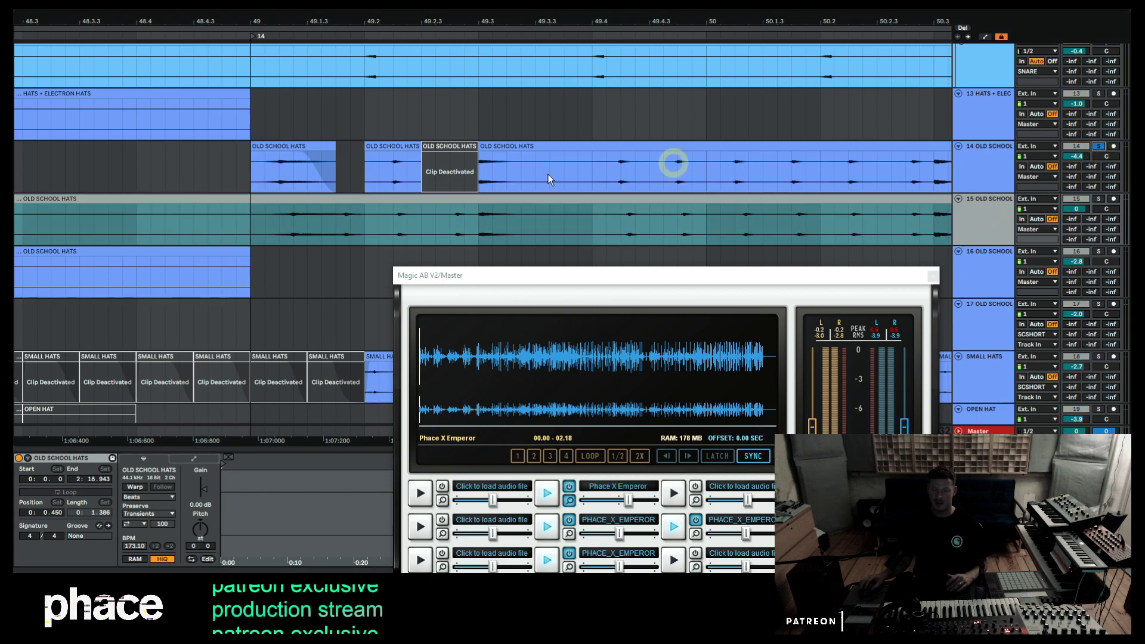
click(992, 158)
click(988, 160)
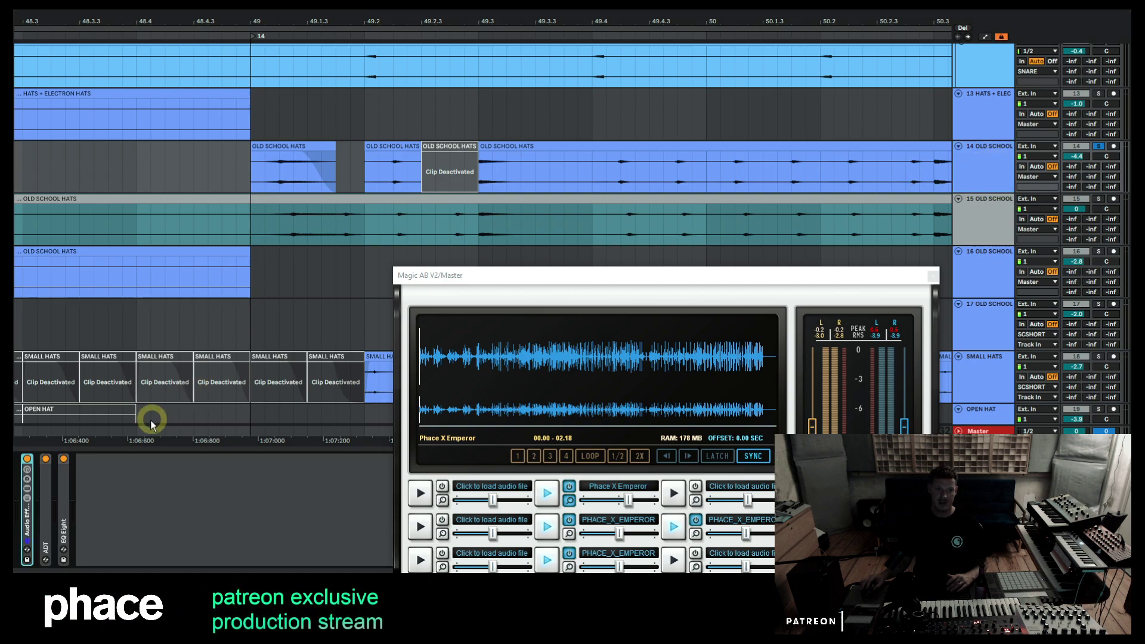
click(276, 149)
key(space)
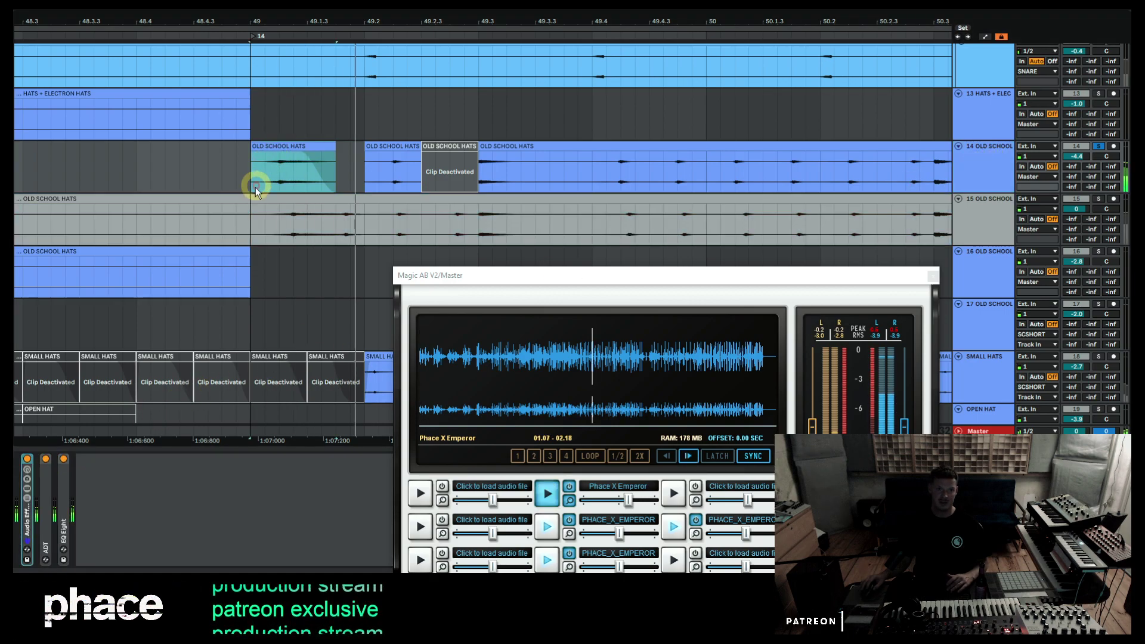
click(1097, 199)
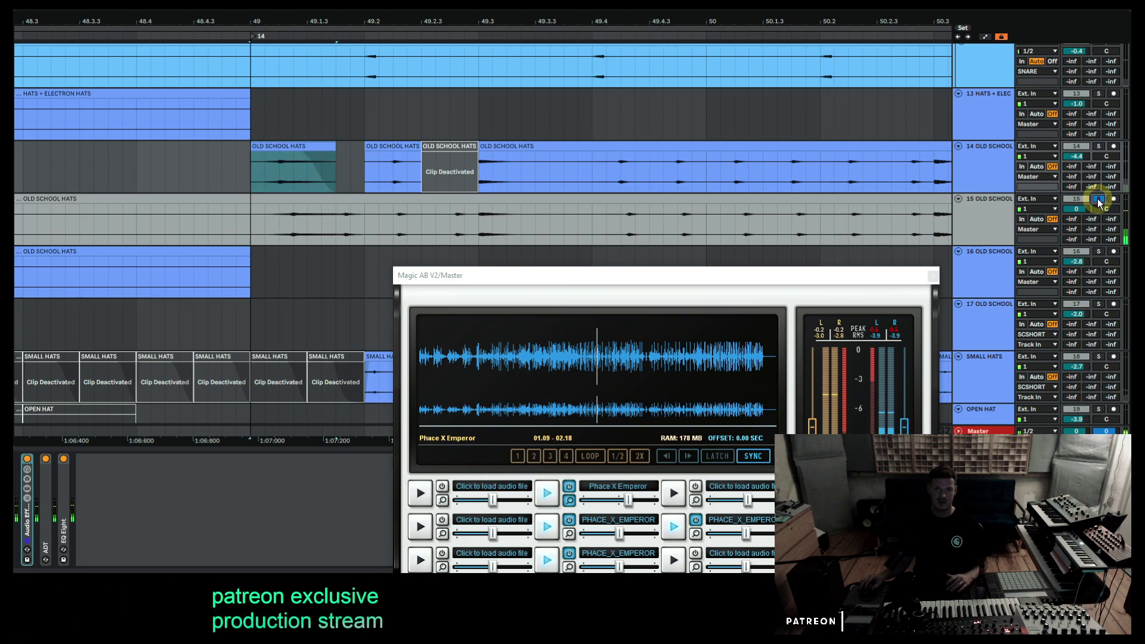
click(1097, 199)
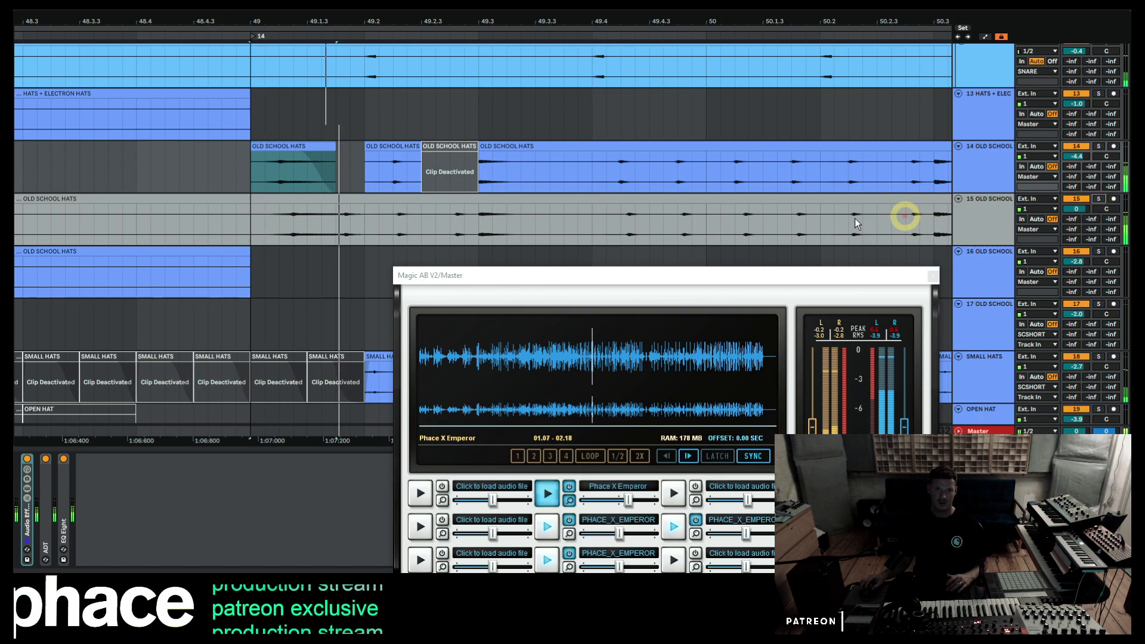
Deactivate the track 15 clip section from bar 49 to just before 49.2 and add a short fade-in to the following section.
drag(337, 222, 308, 221)
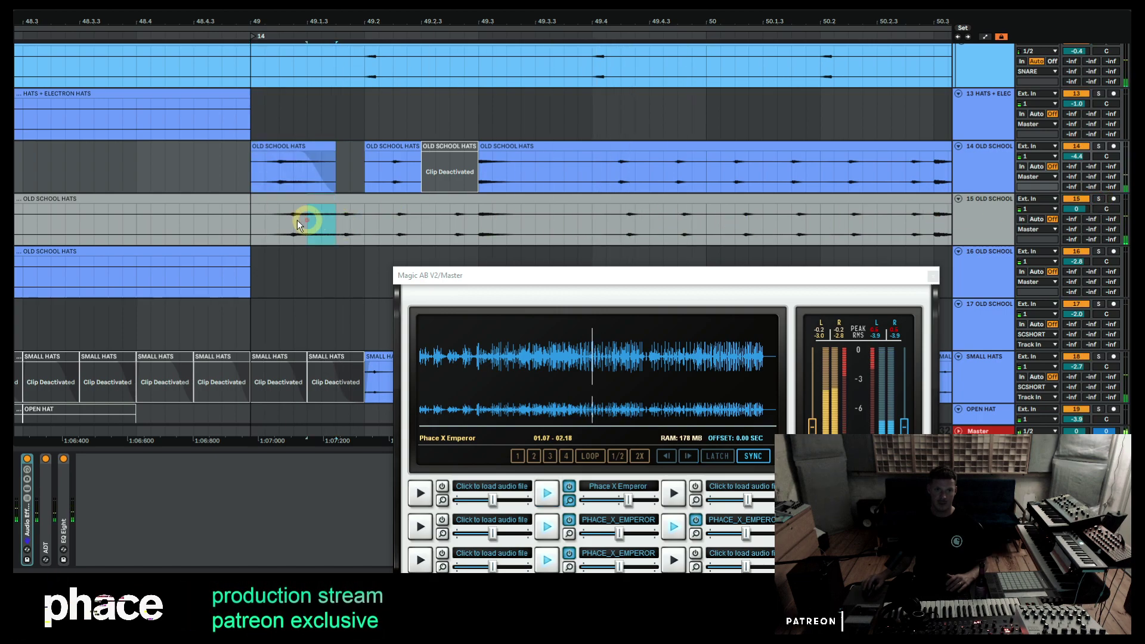
key(0)
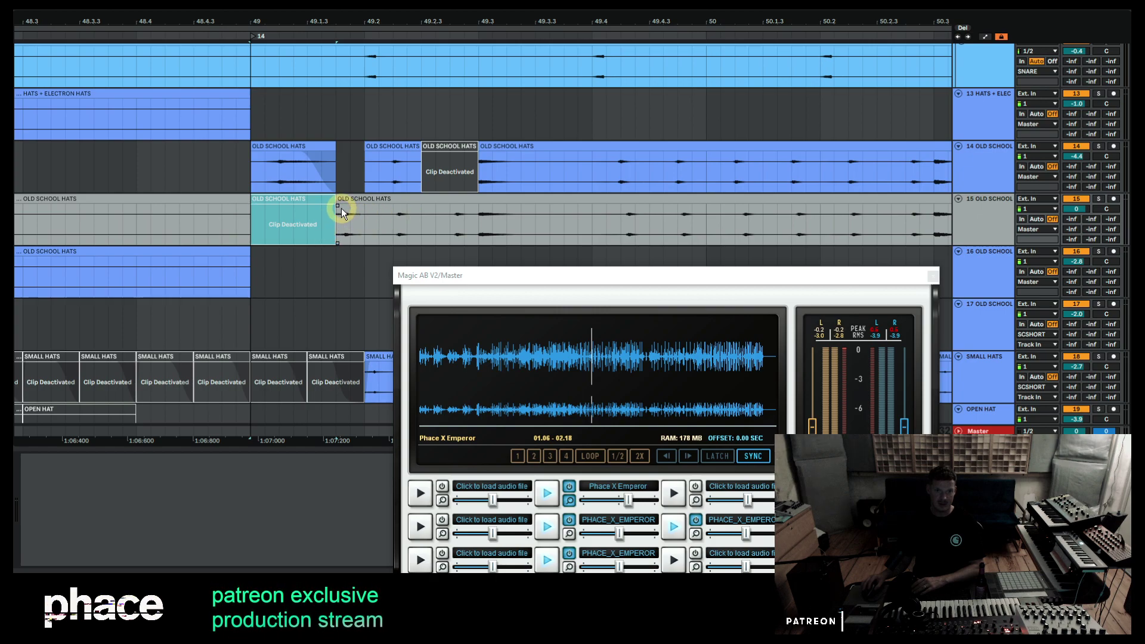
drag(338, 206, 341, 206)
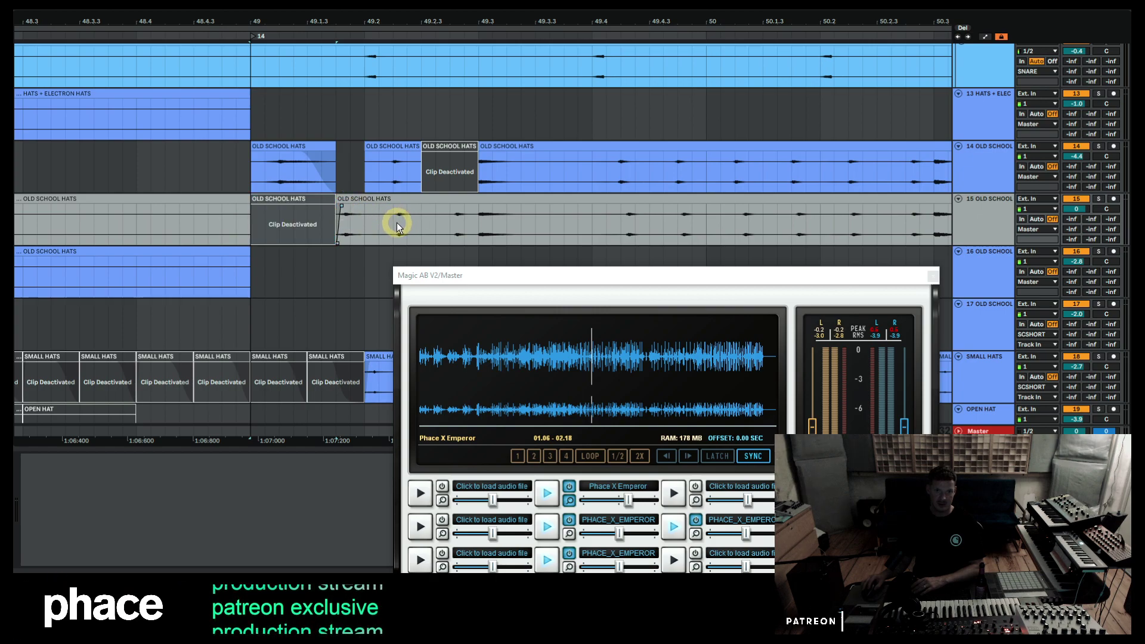
Deactivate the track 15 sections from 49.3 to just past 49.4 and the short hit at 50.3.
key(0)
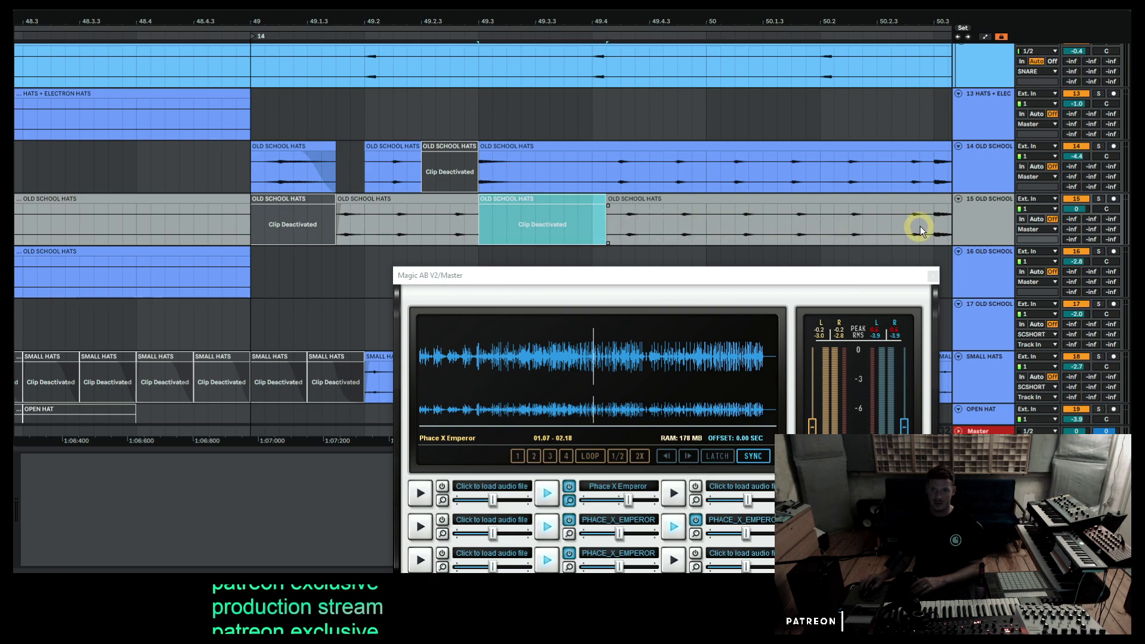
scroll(918, 24, right, 5)
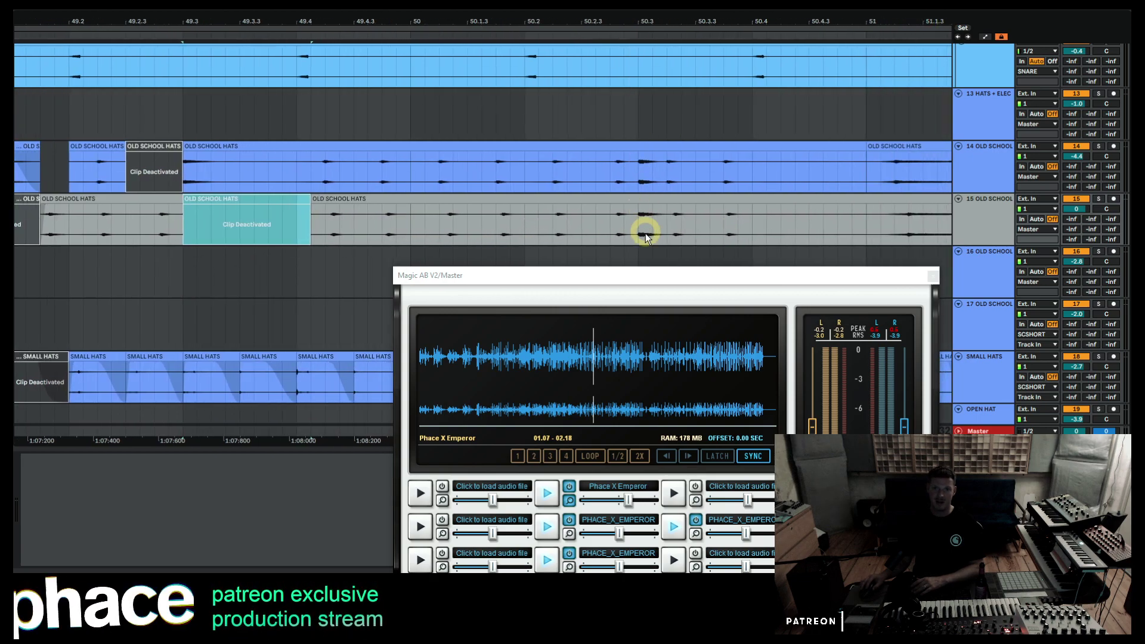
drag(598, 224, 668, 225)
key(0)
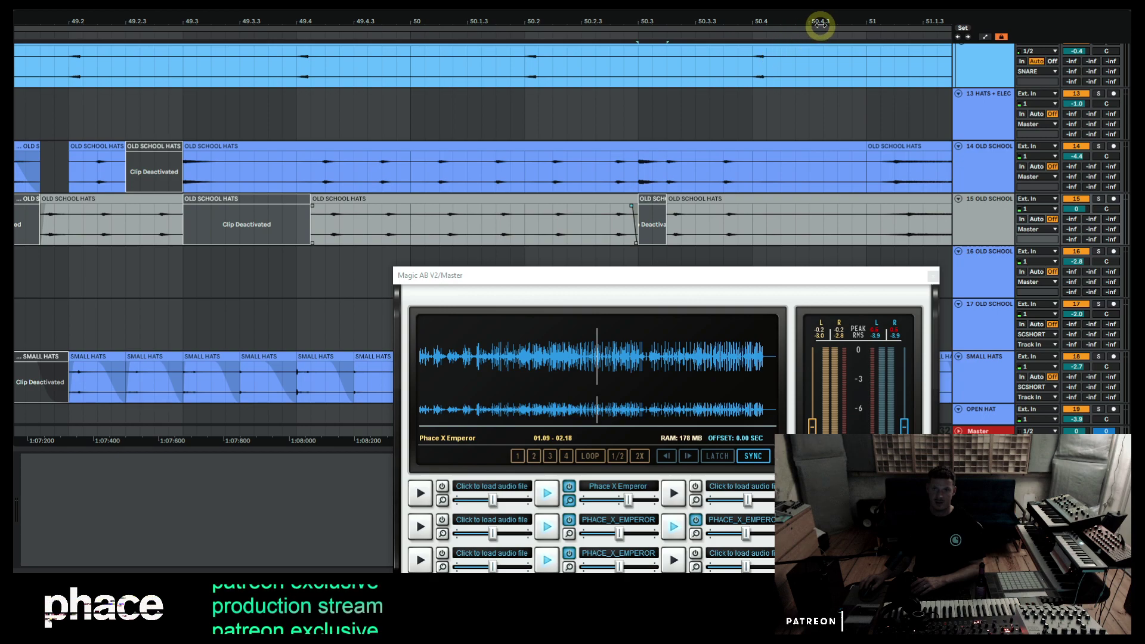
Deactivate the track 15 clip section from bar 51 to 51.2.
scroll(825, 19, right, 5)
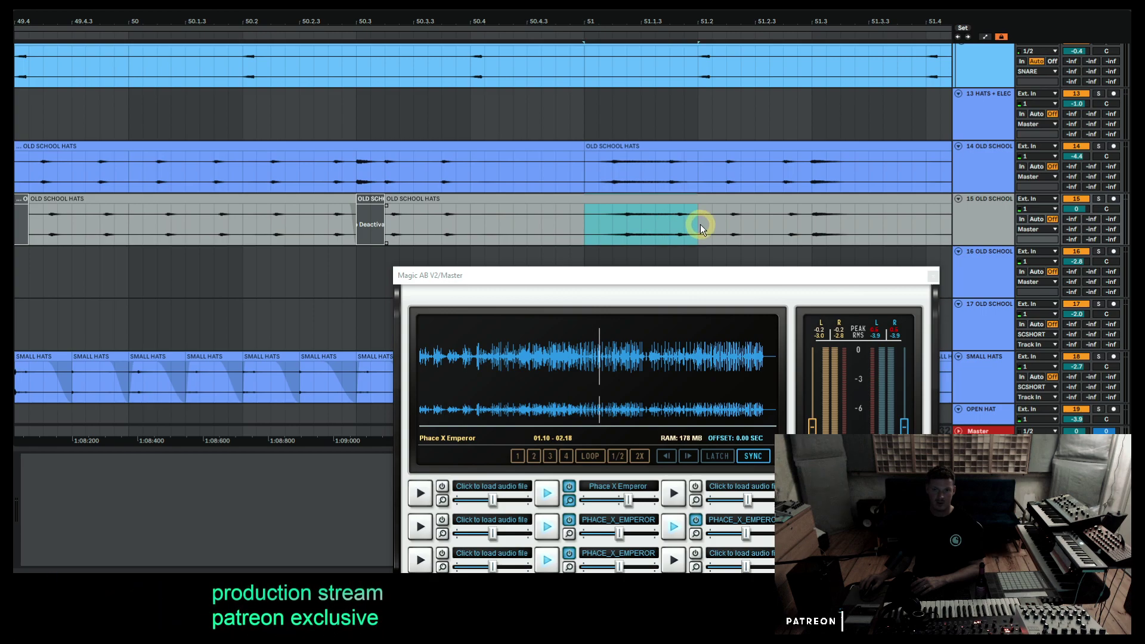
key(0)
drag(733, 20, 733, 19)
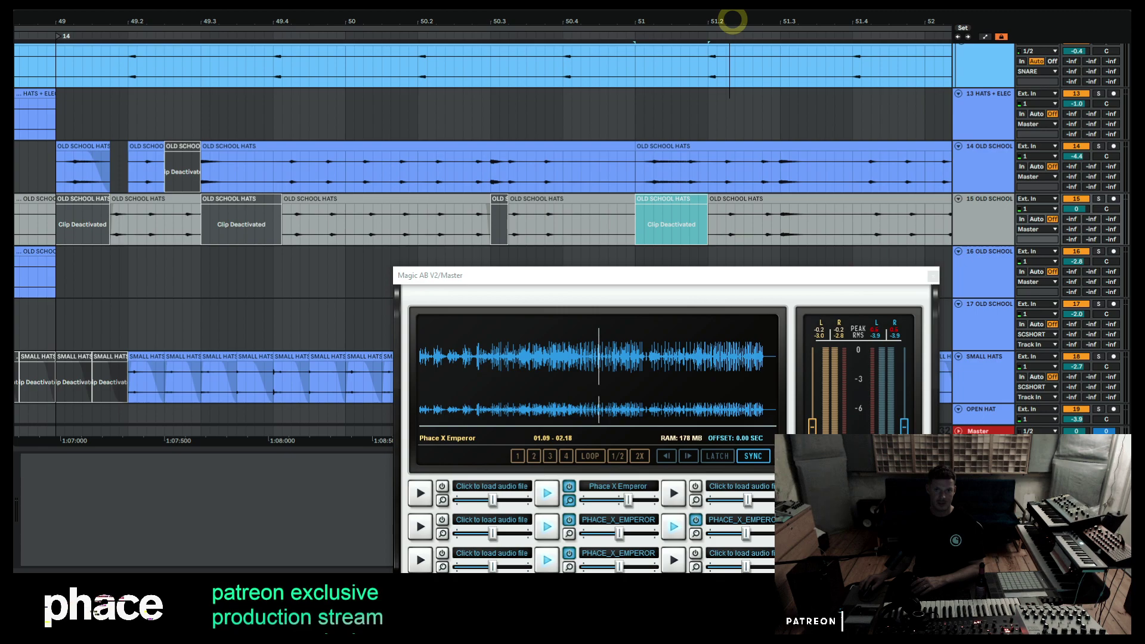
click(707, 211)
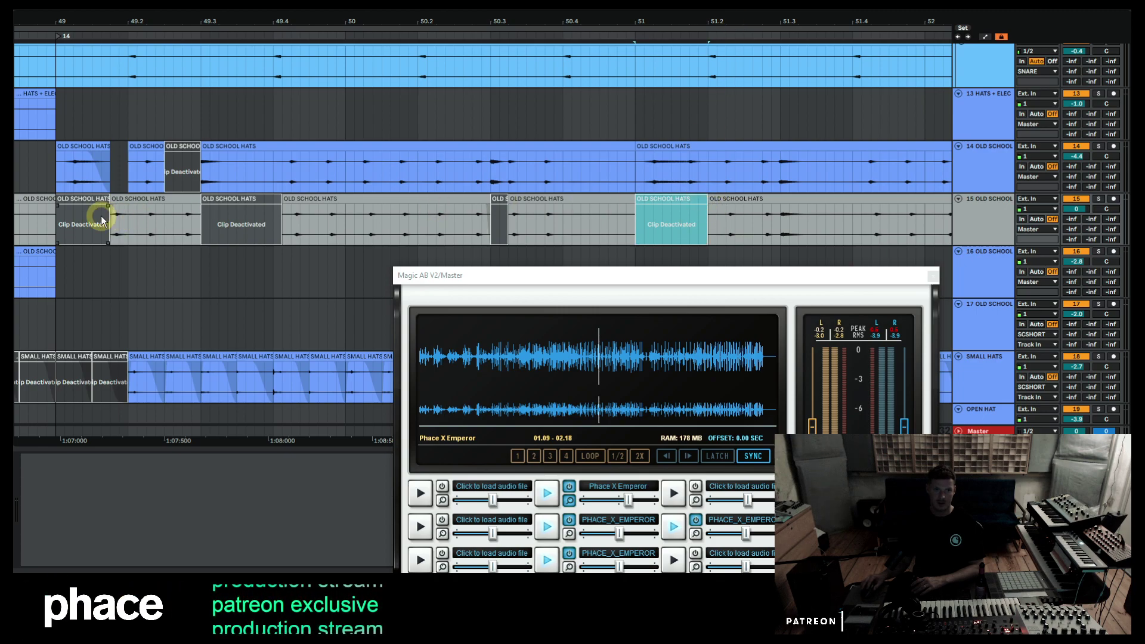
Play the edited OLD SCHOOL HATS layers on tracks 14 and 15 together from bar 49.
click(54, 173)
key(space)
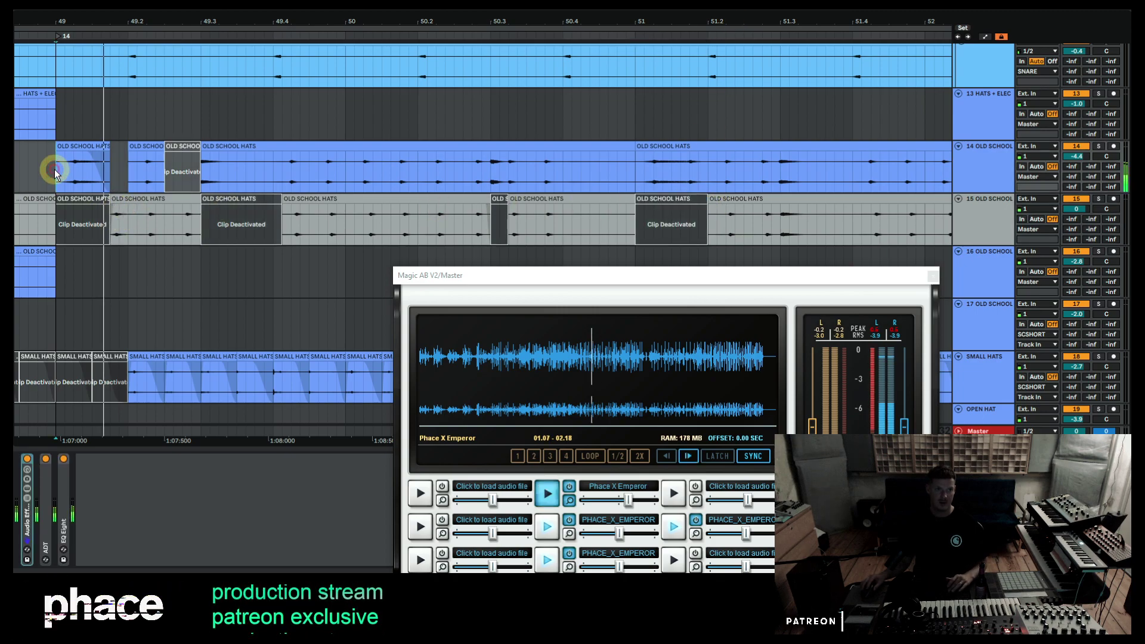
click(345, 209)
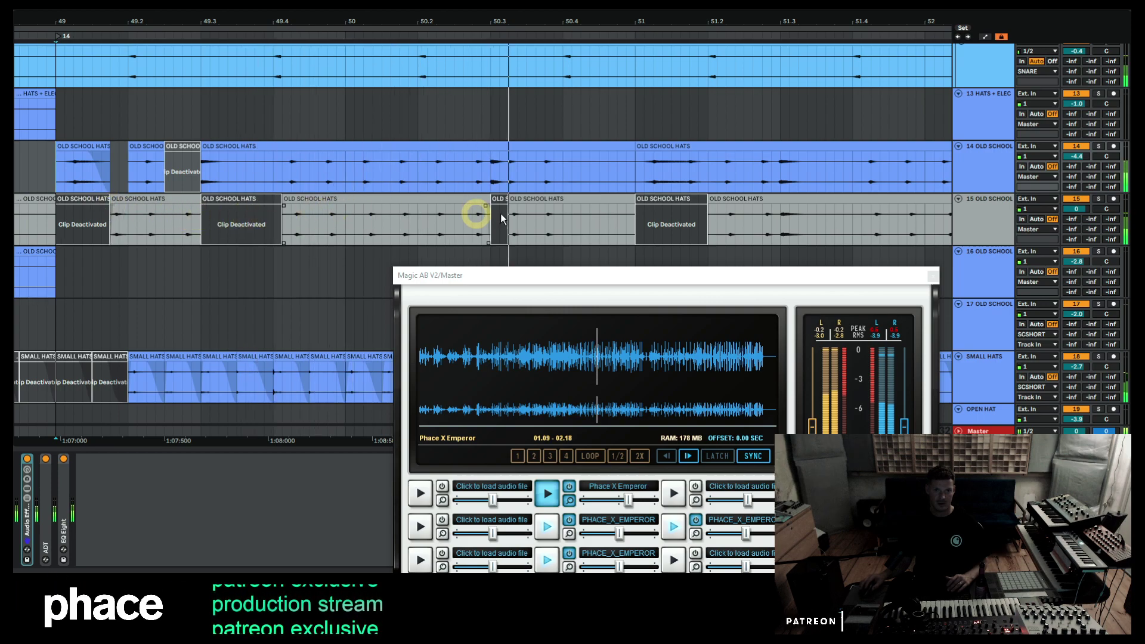
Delete the remaining track 15 OLD SCHOOL HATS recording after bar 51.2.
click(526, 212)
click(645, 224)
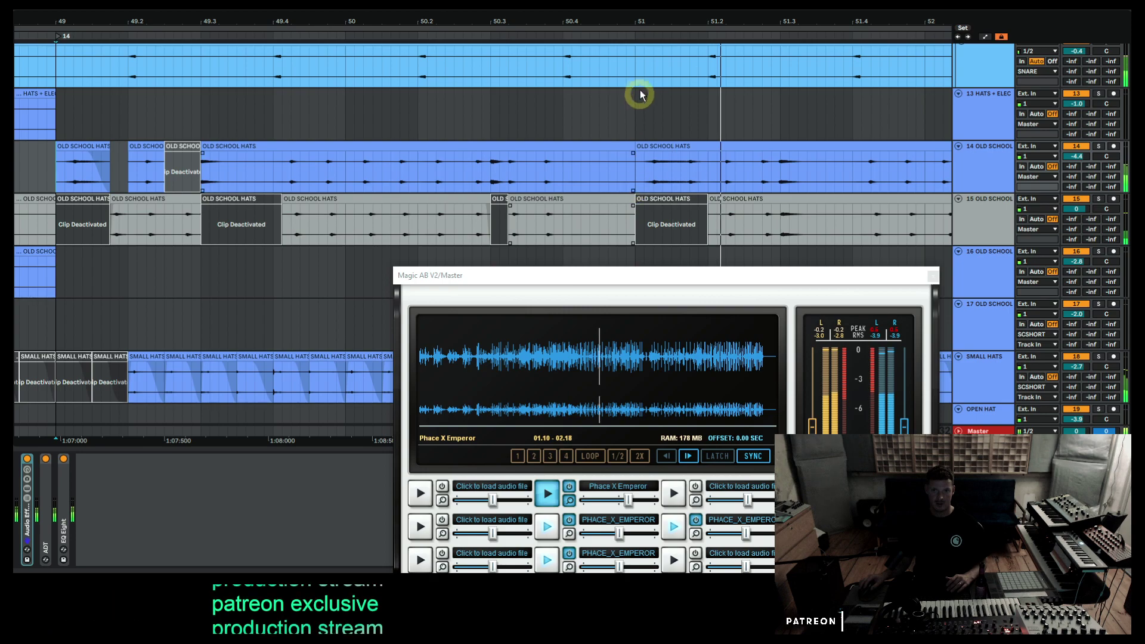
mouse_move(637, 20)
mouse_down()
mouse_move(633, 5)
mouse_move(631, 20)
mouse_up()
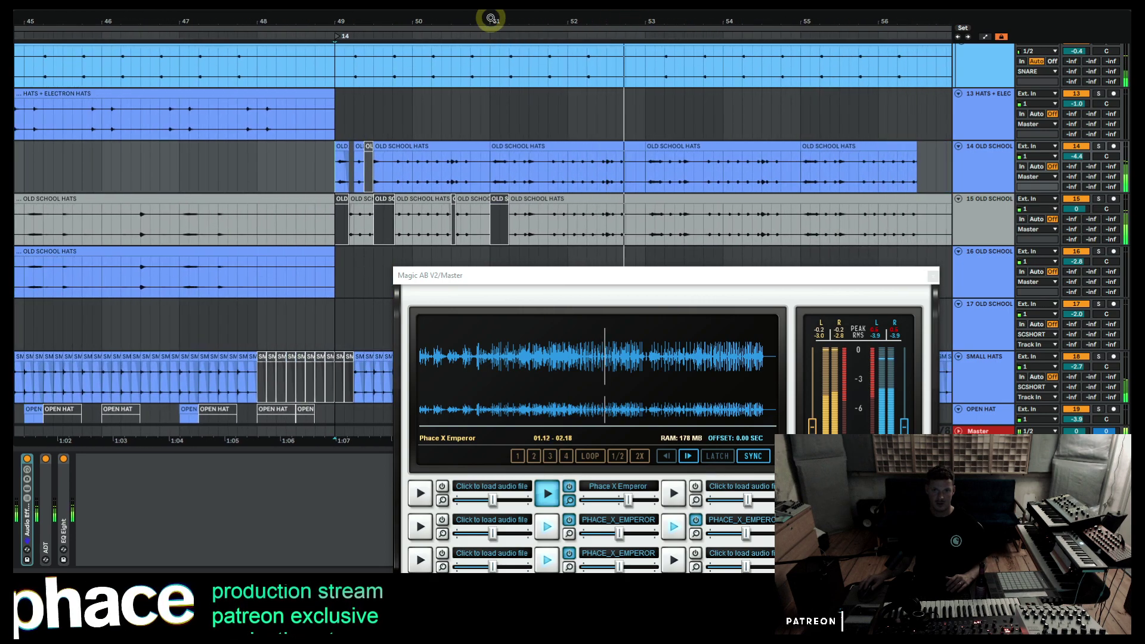
click(515, 200)
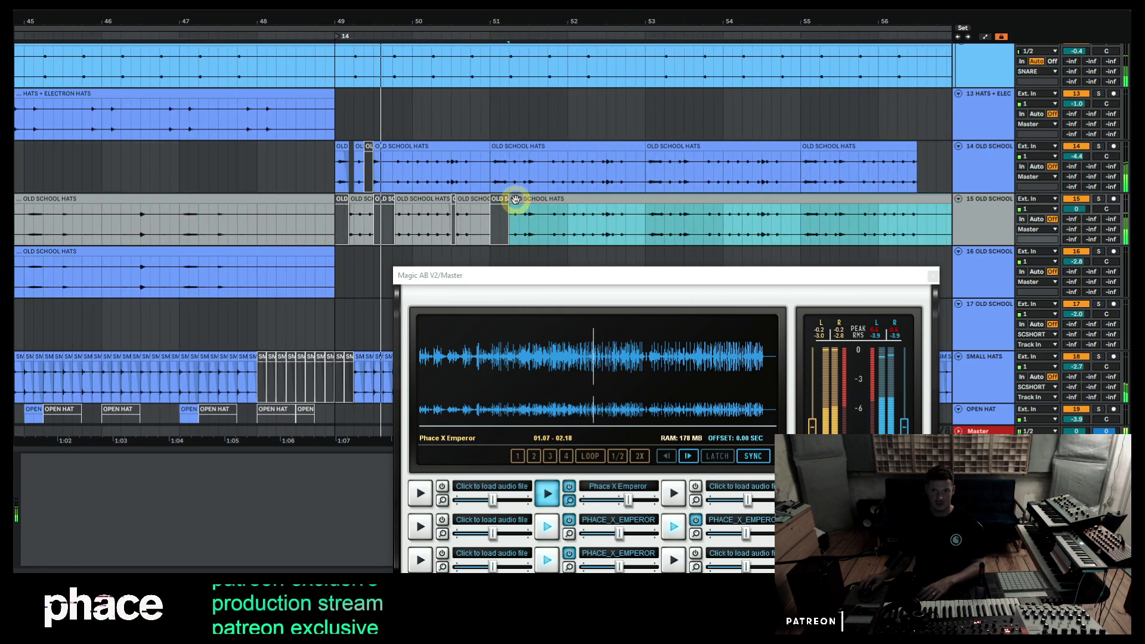
key(Delete)
Duplicate the edited two-bar track 15 pattern from bars 49 to 51 three times, up to bar 57.
click(500, 216)
mouse_move(500, 216)
mouse_down()
mouse_move(341, 221)
mouse_move(485, 219)
mouse_up()
click(338, 222)
key(ctrl+d)
key(ctrl+d)
key(ctrl+d)
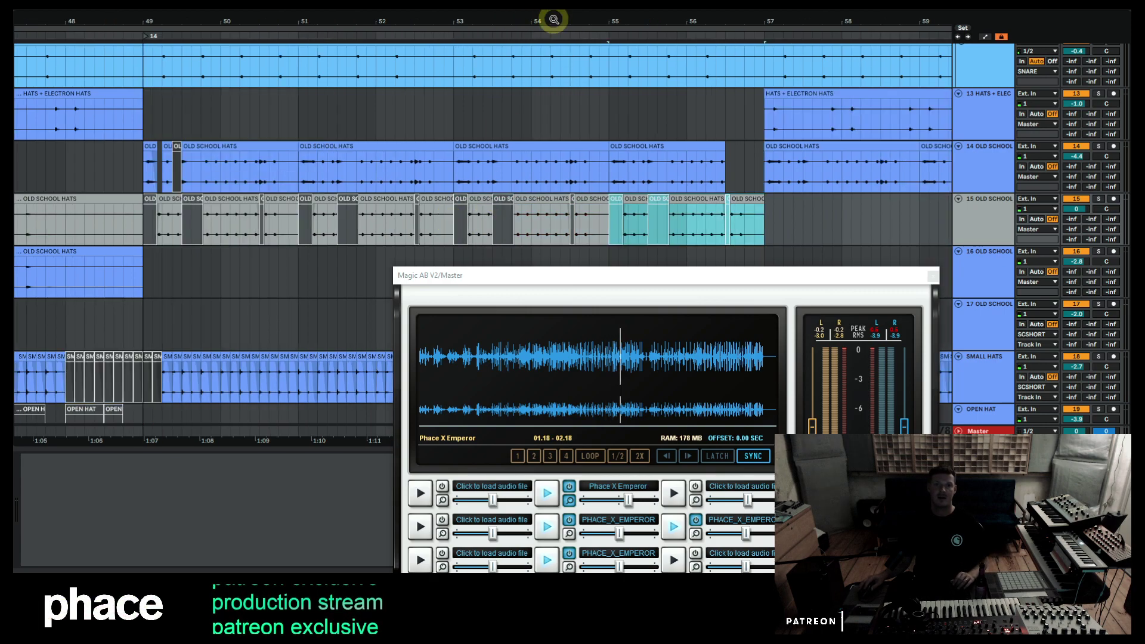
Delete the unedited OLD SCHOOL HATS recording before bar 49 on track 15.
drag(554, 19, 545, 12)
click(534, 197)
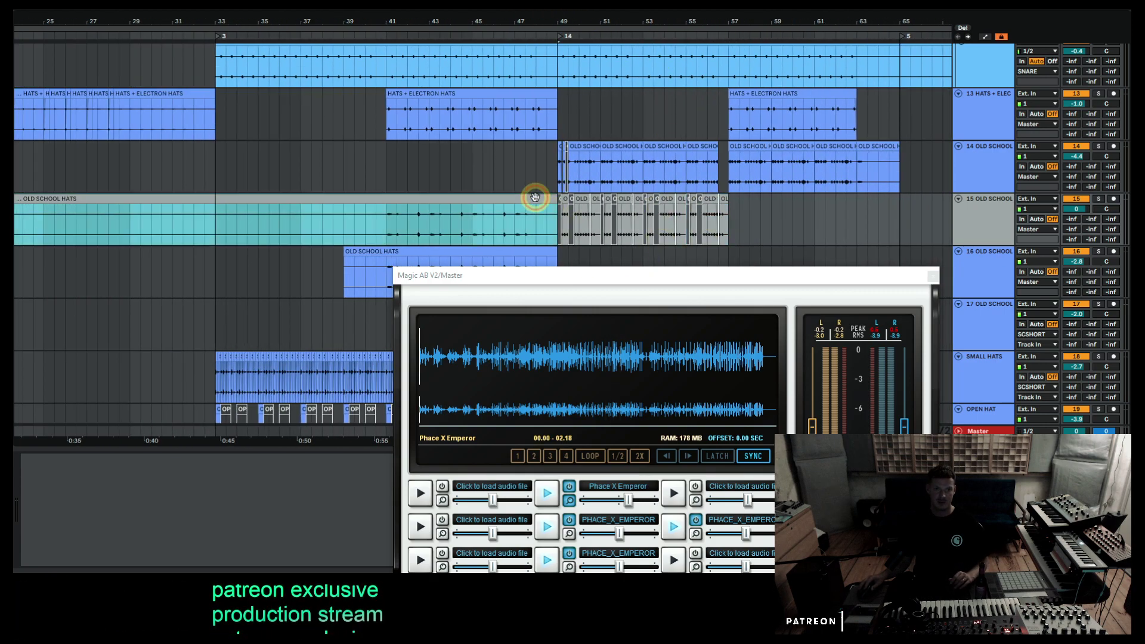
key(Delete)
Play the arrangement from bar 49 to audition the duplicated track 15 hats.
key(space)
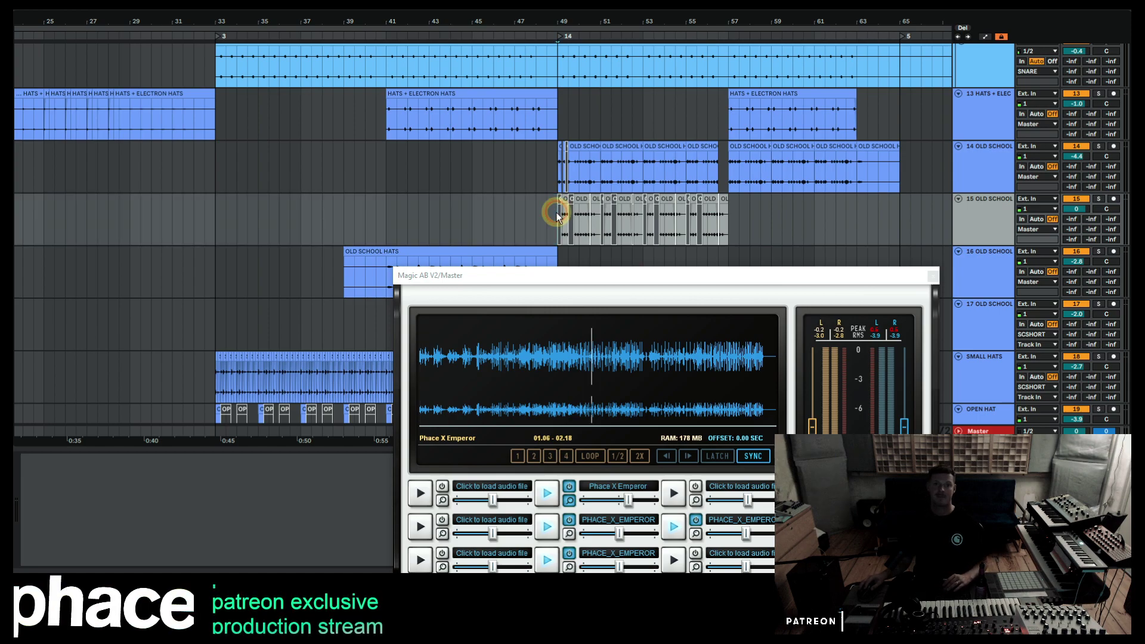
click(768, 518)
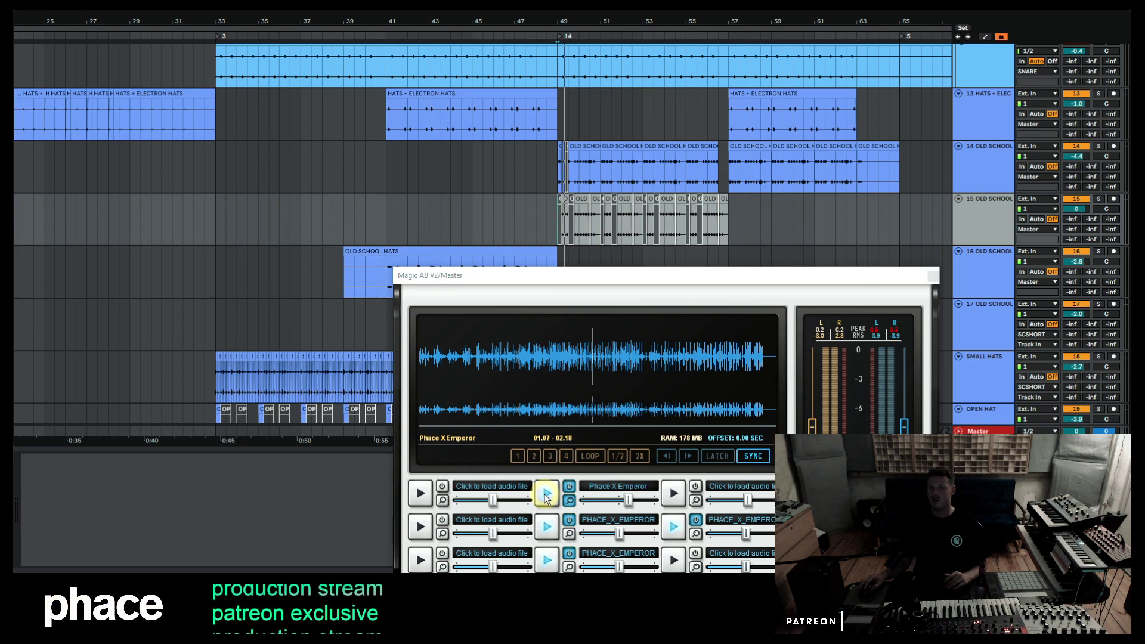
key(space)
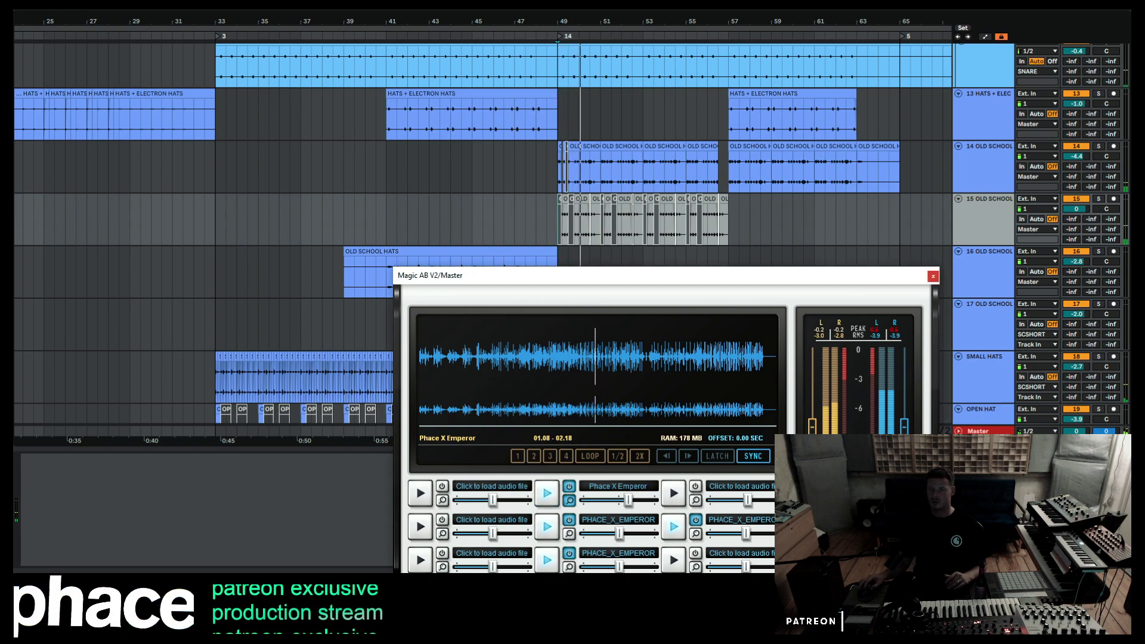
key(space)
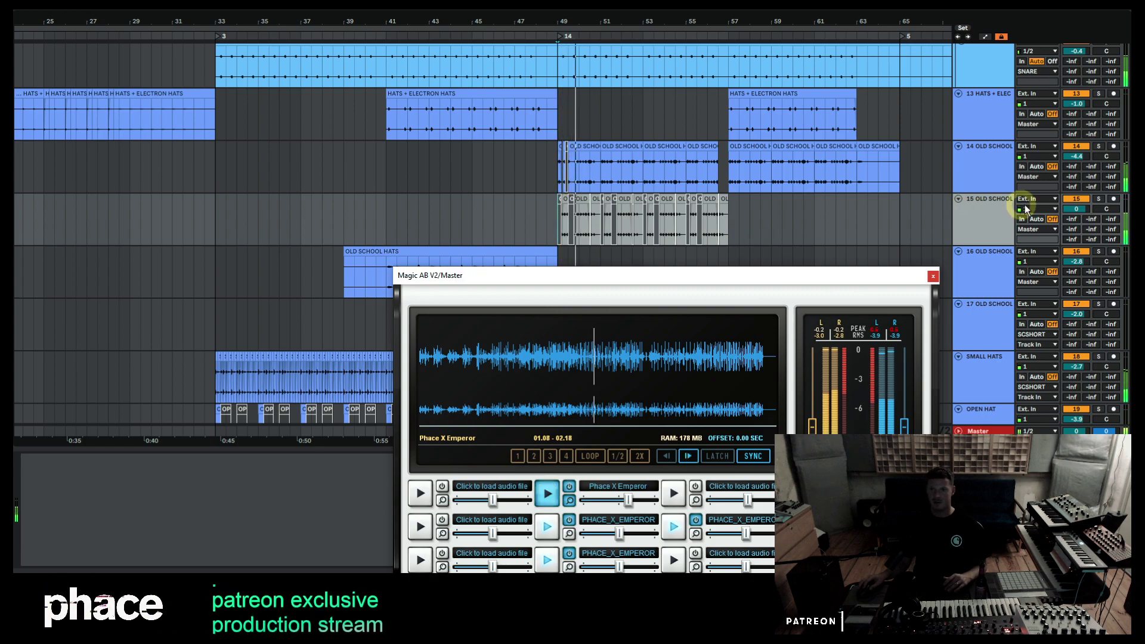
Route the track 15 output to SCSHORT and play from bar 49.
click(1037, 230)
click(1036, 257)
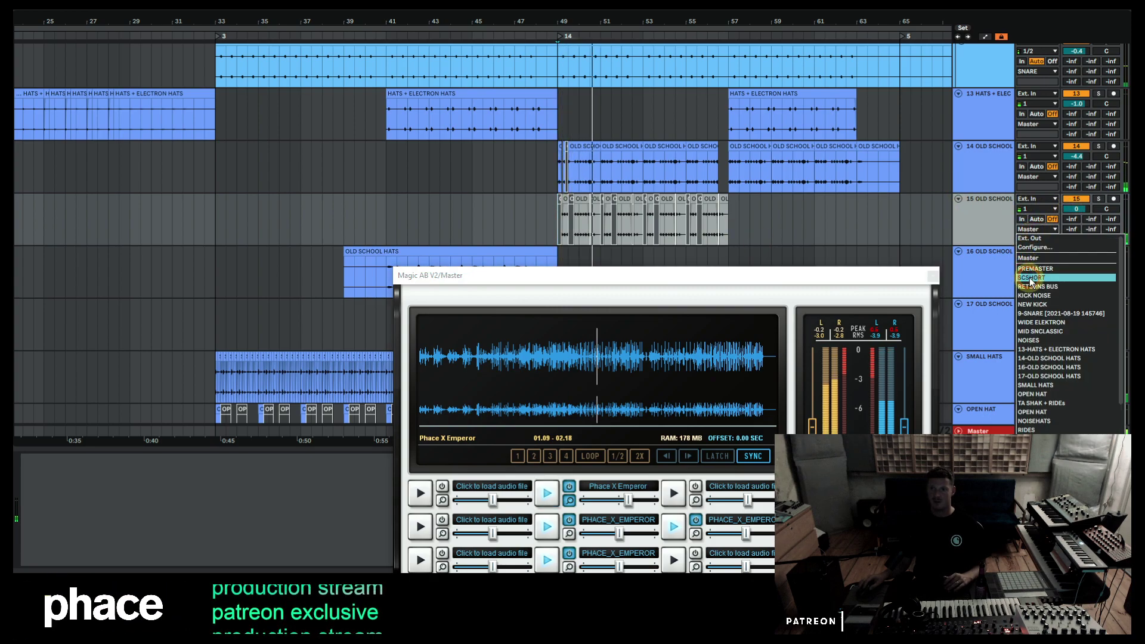
key(space)
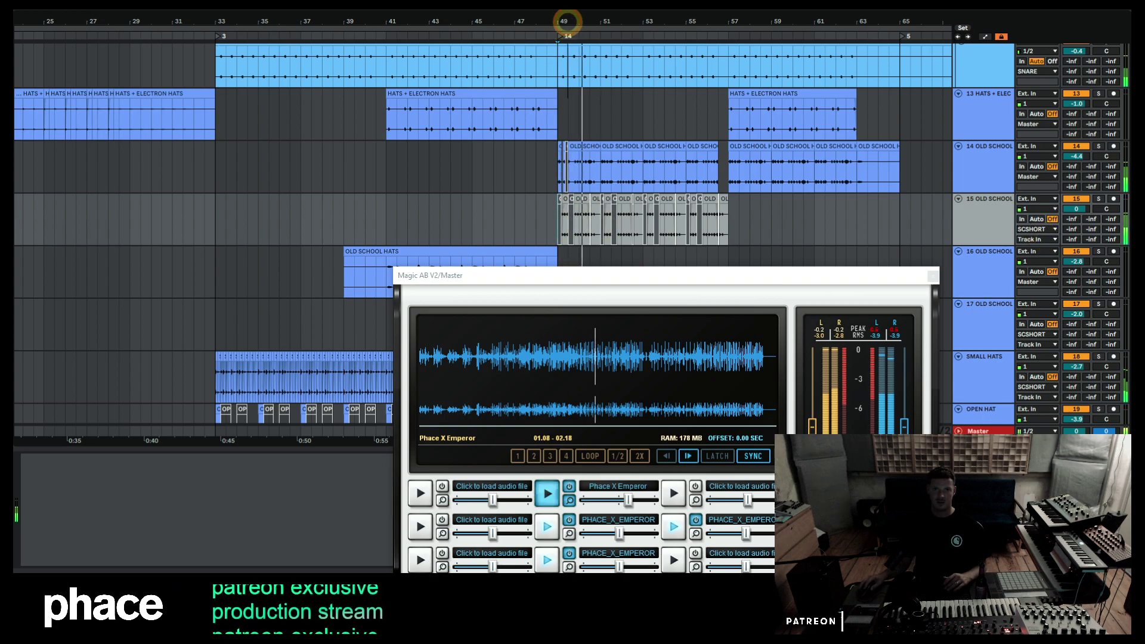
Try deactivating the track 15 section from just past 50.3 to bar 51 and play from bar 49.
scroll(567, 21, up, 3)
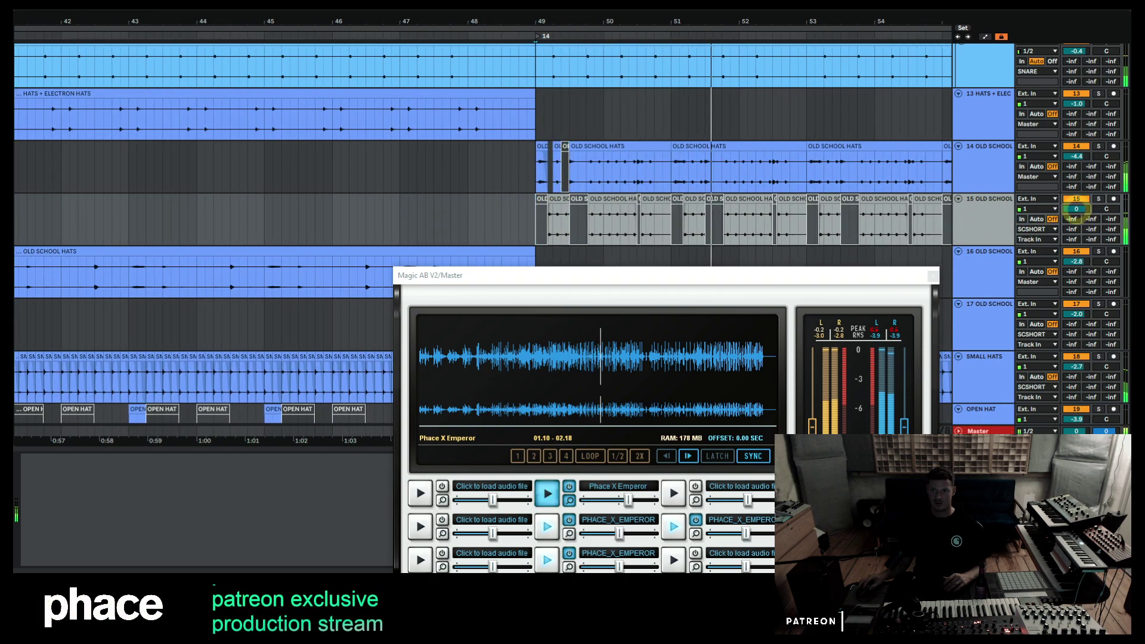
scroll(622, 20, up, 3)
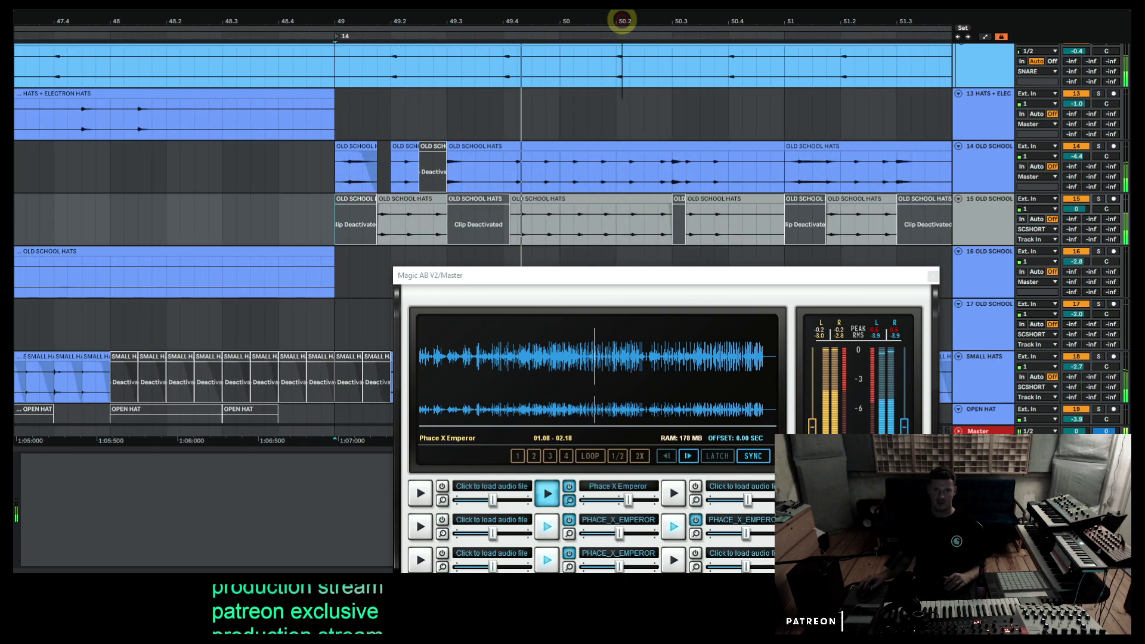
click(704, 201)
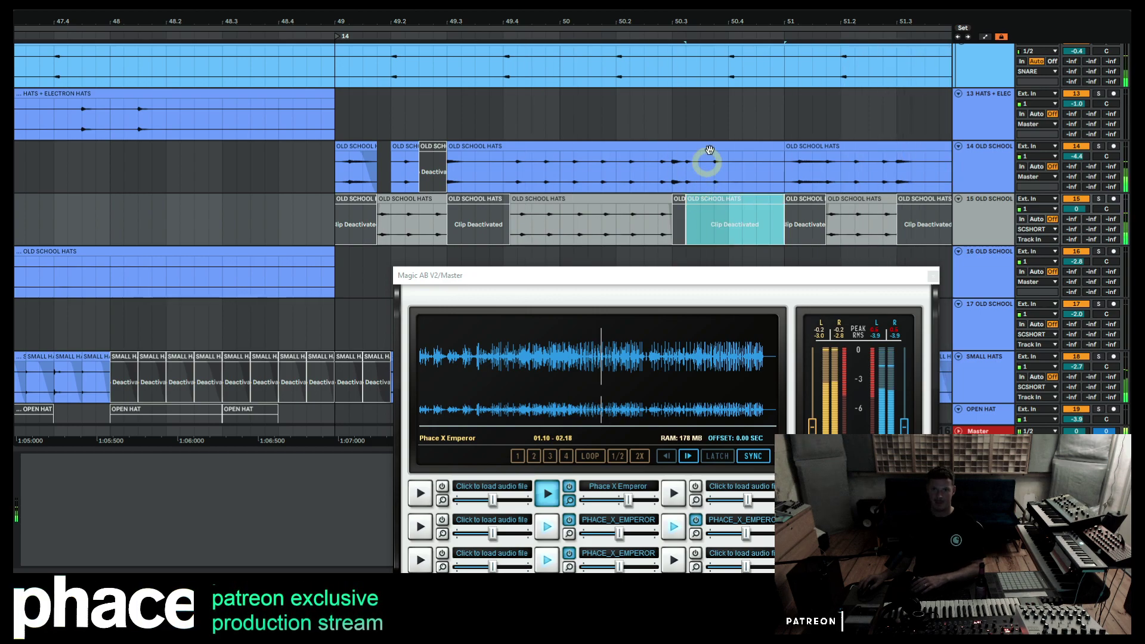
click(338, 225)
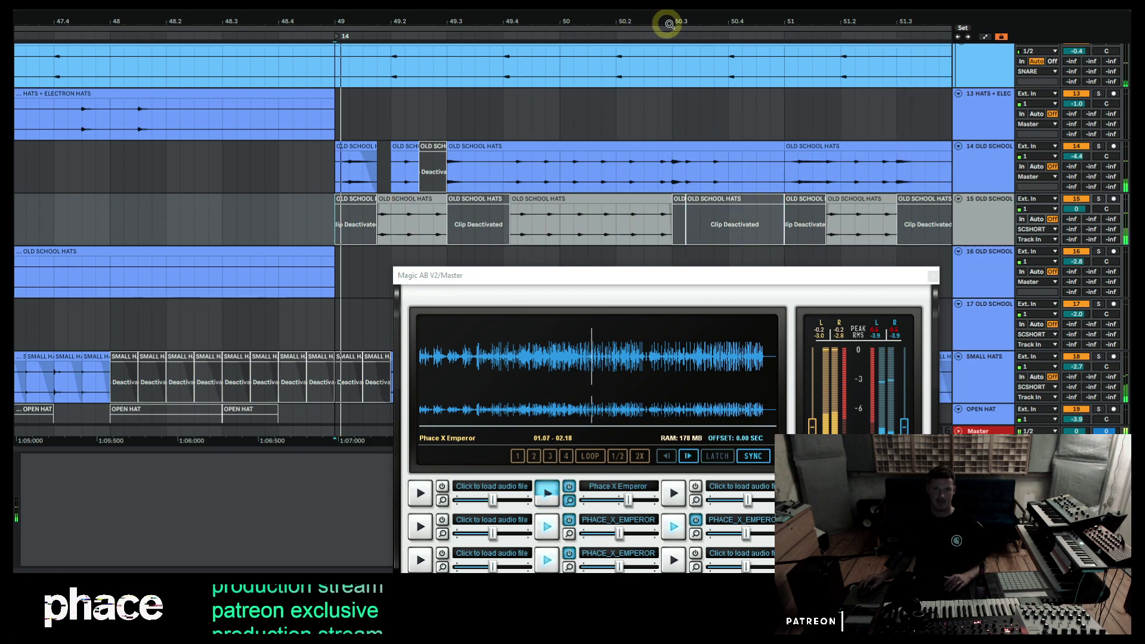
Lower the track 15 volume to -3.2 dB and toggle its solo during playback.
drag(695, 24, 676, 17)
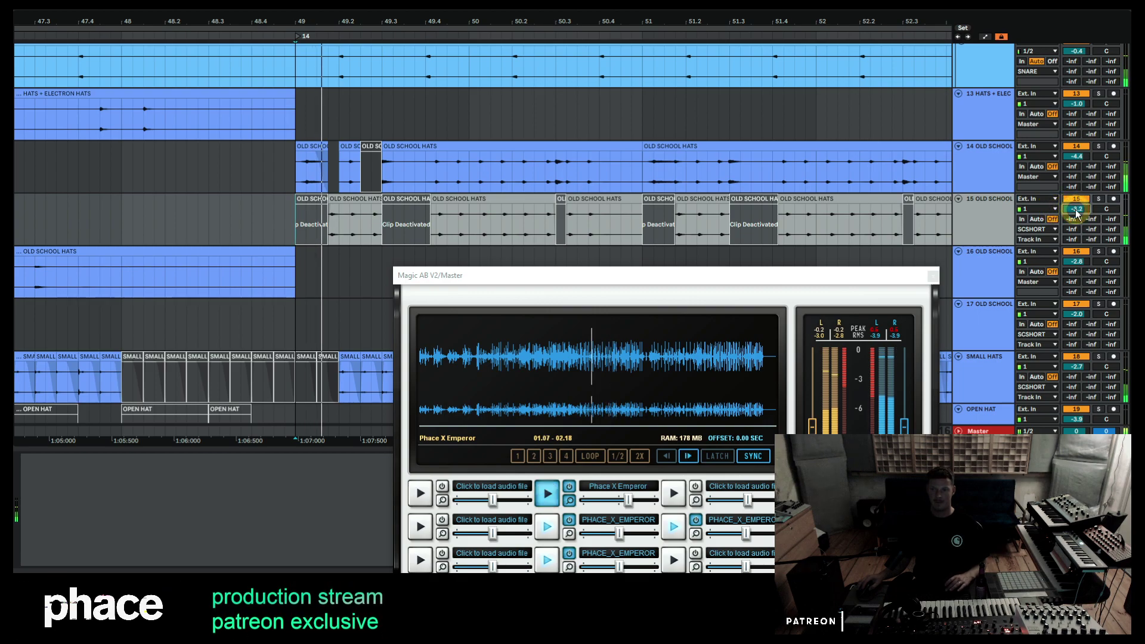
click(987, 213)
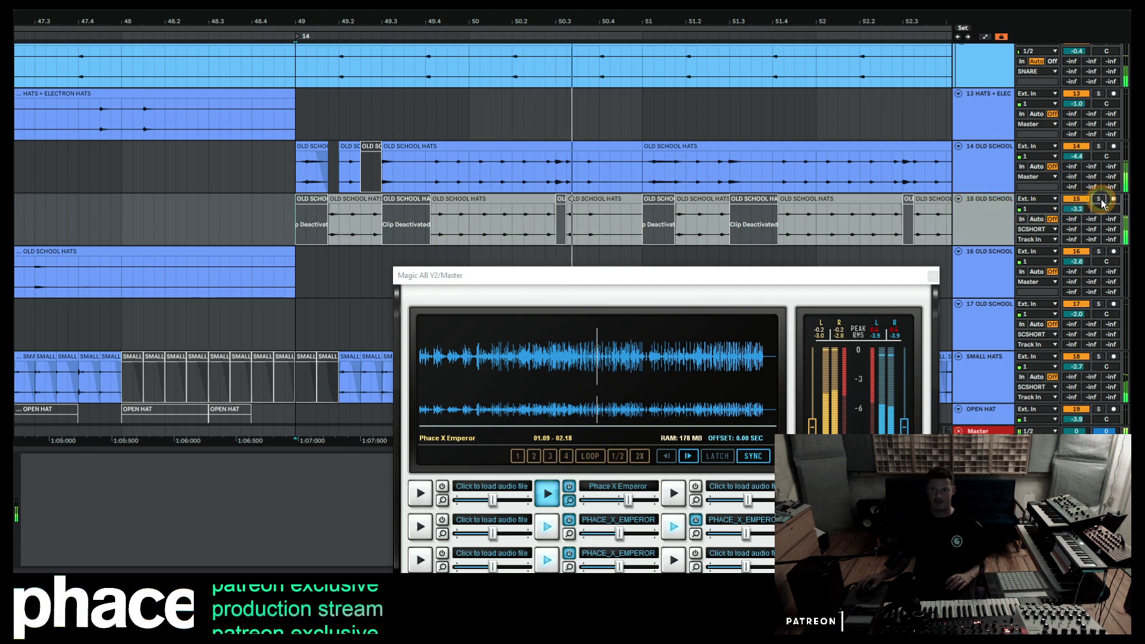
click(1098, 199)
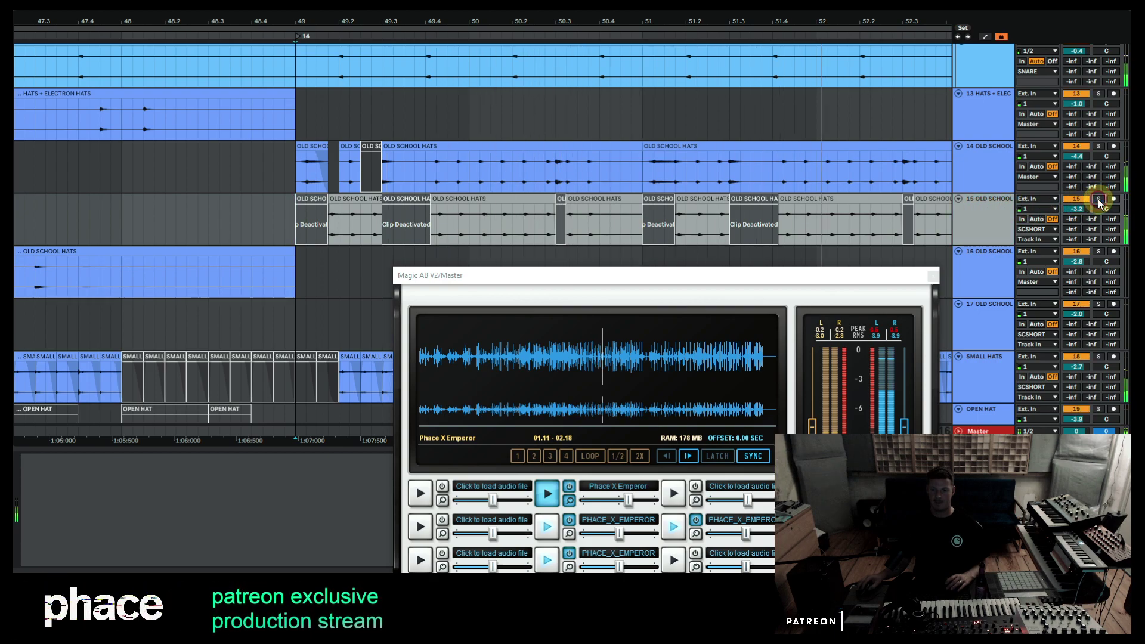
click(1099, 200)
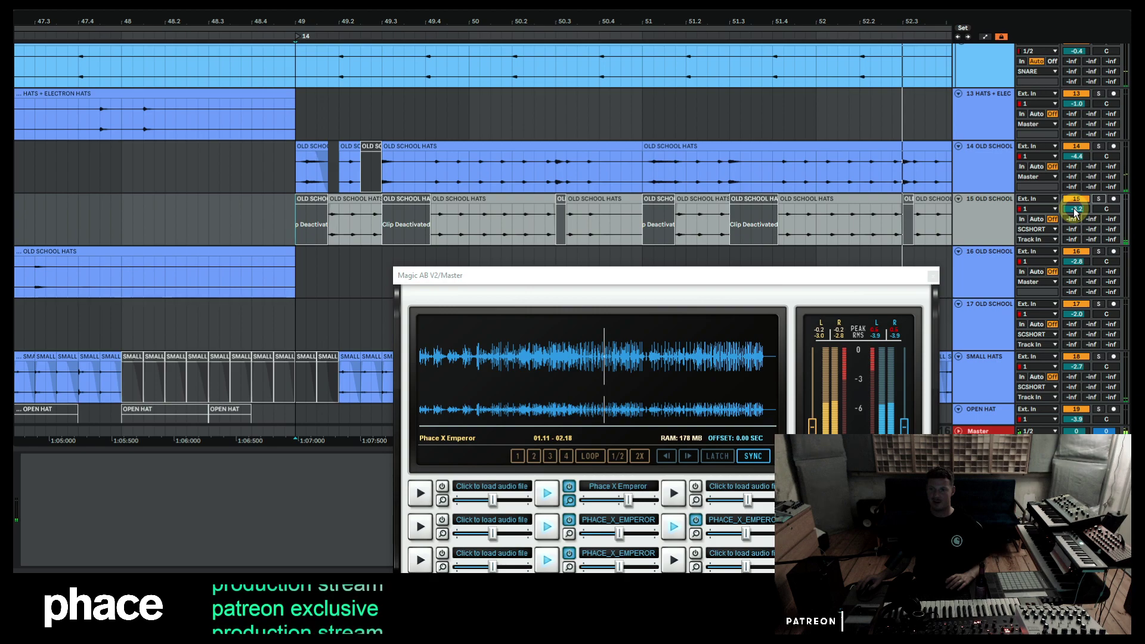
Lower the track 15 volume to -4.3 dB while playing from bar 49.
key(space)
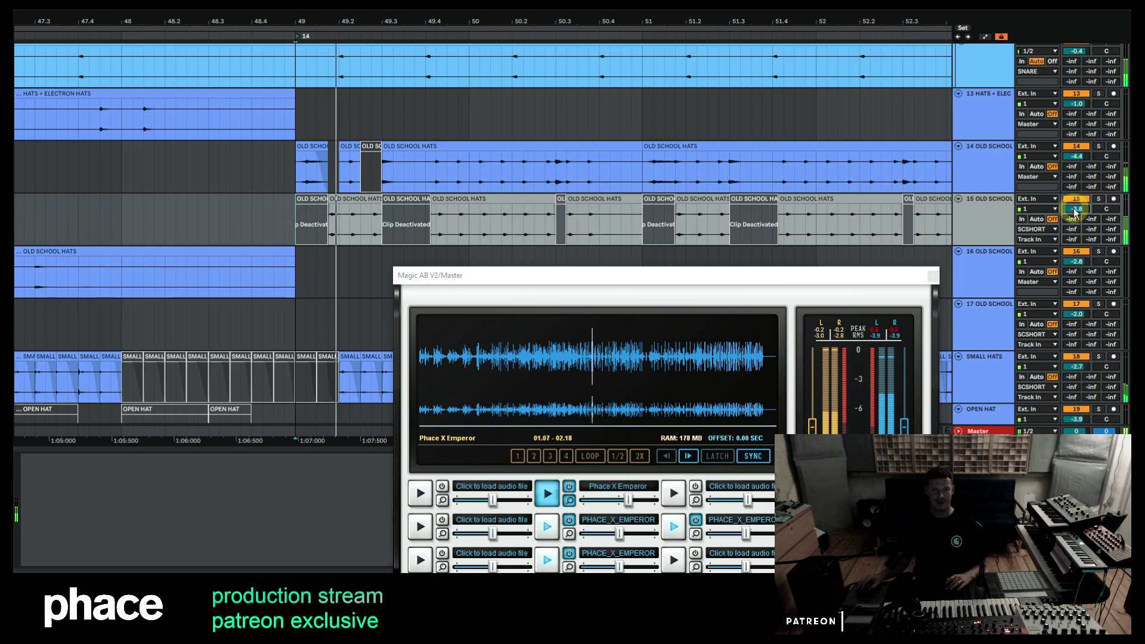
drag(1075, 212, 1077, 210)
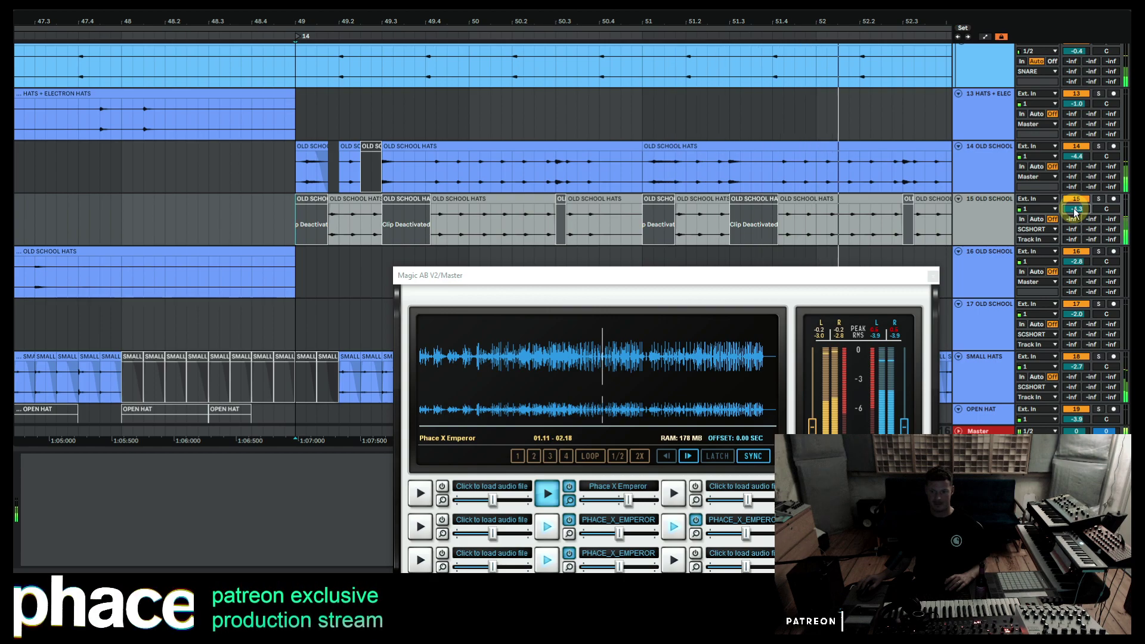
key(space)
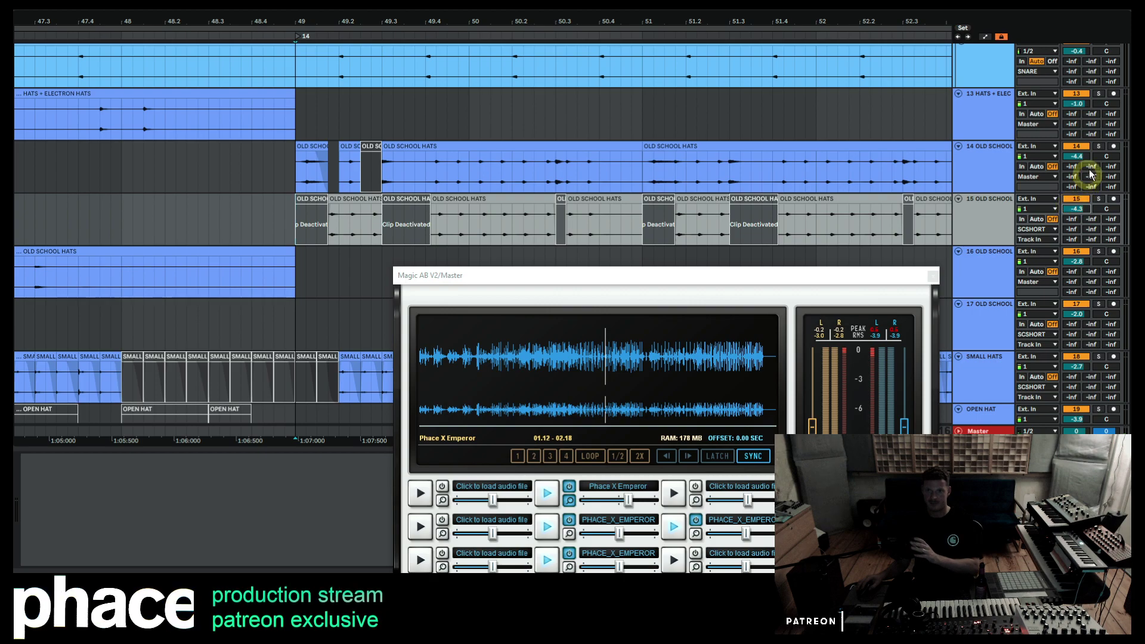
key(space)
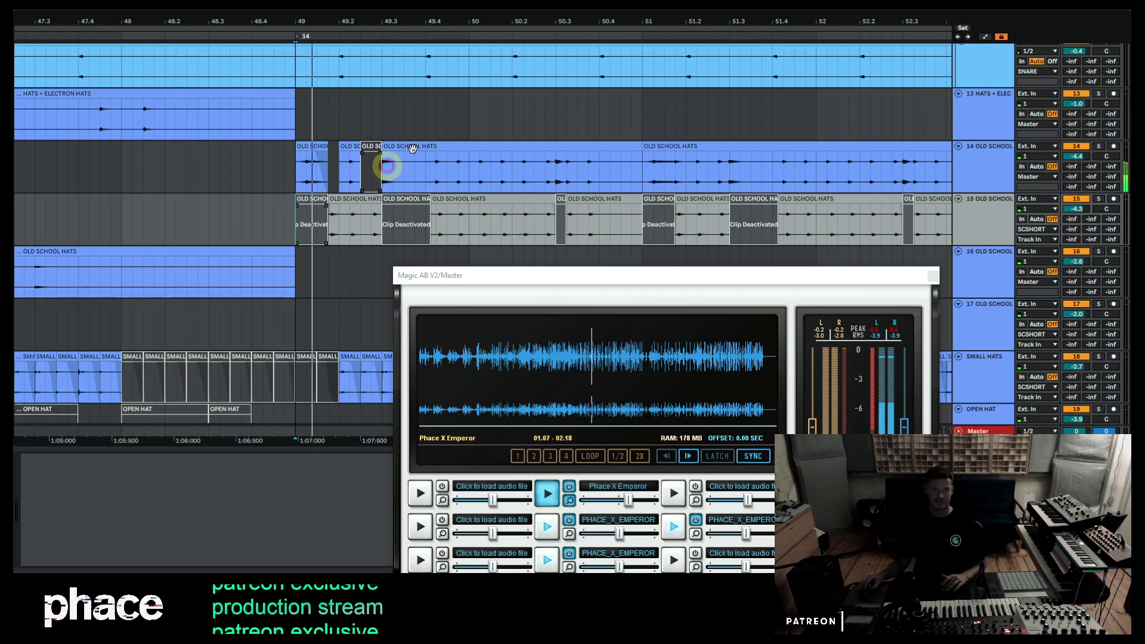
Set the track 15 volume to -4.8 dB during playback.
mouse_move(605, 26)
mouse_down()
mouse_move(602, 13)
mouse_move(585, 258)
mouse_up()
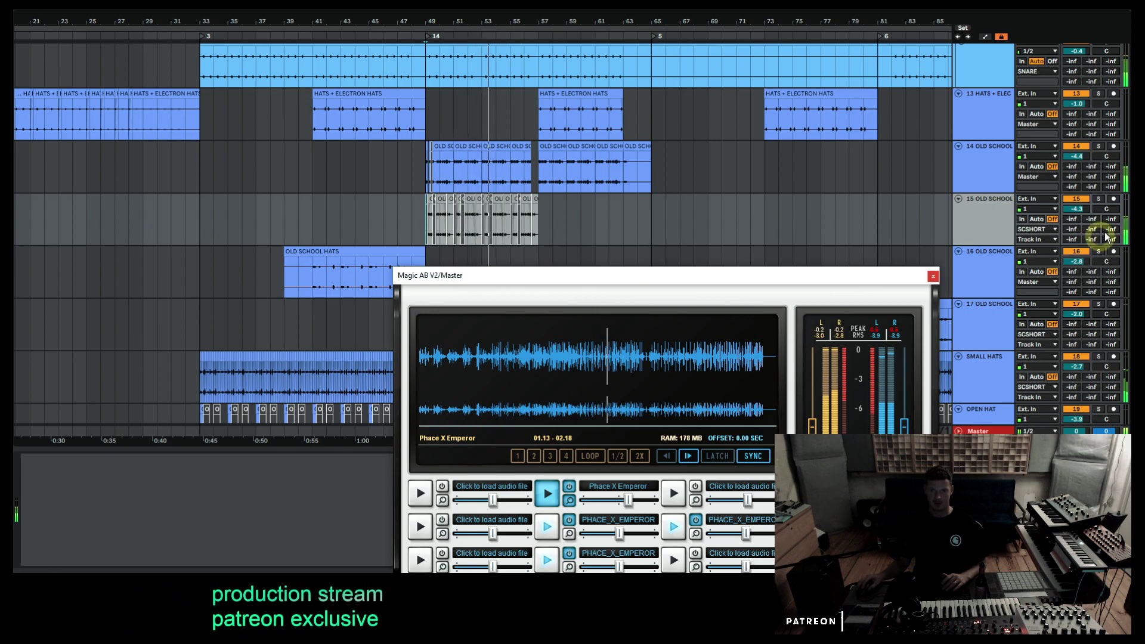
click(1077, 208)
drag(1076, 209, 1077, 209)
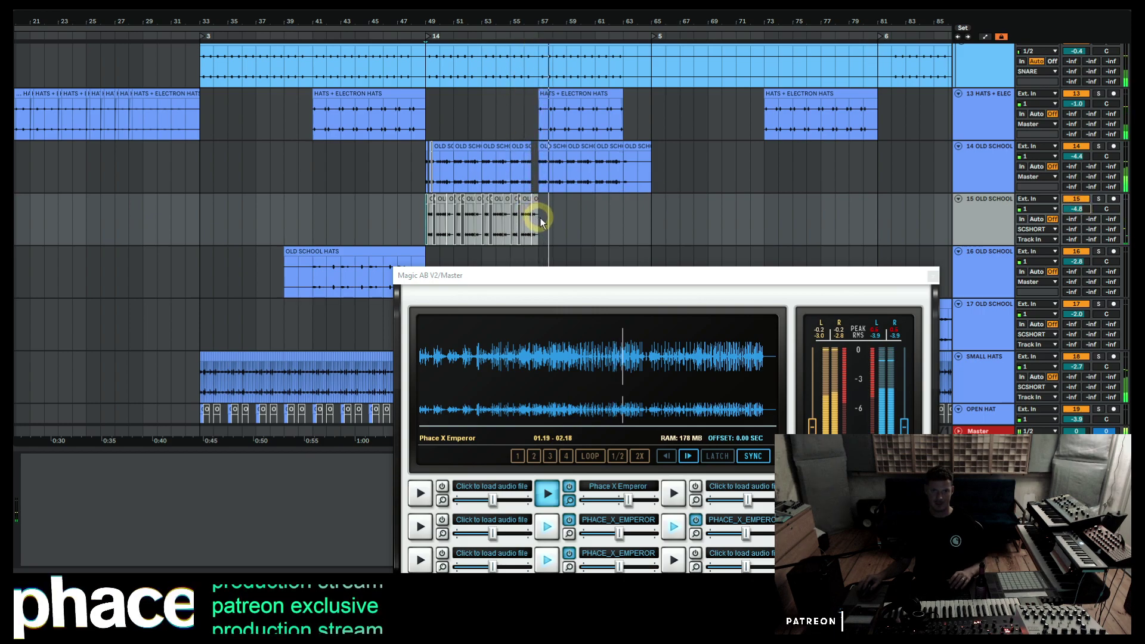
Duplicate the track 15 hat clips from bars 49 to 57 once, extending them to bar 65.
click(859, 525)
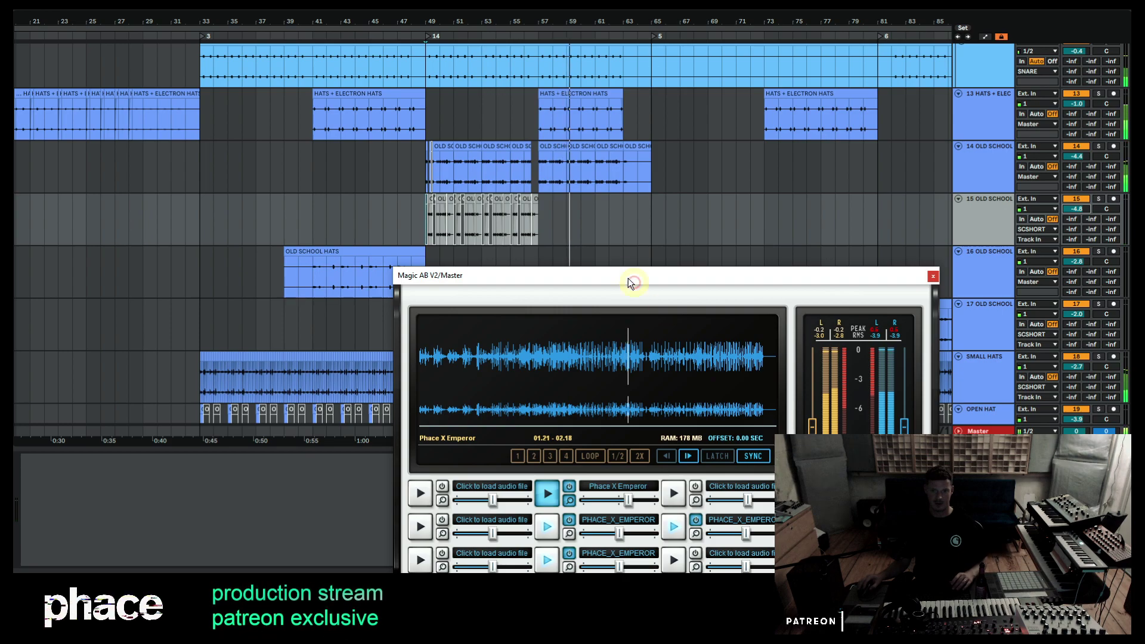
drag(539, 224, 434, 225)
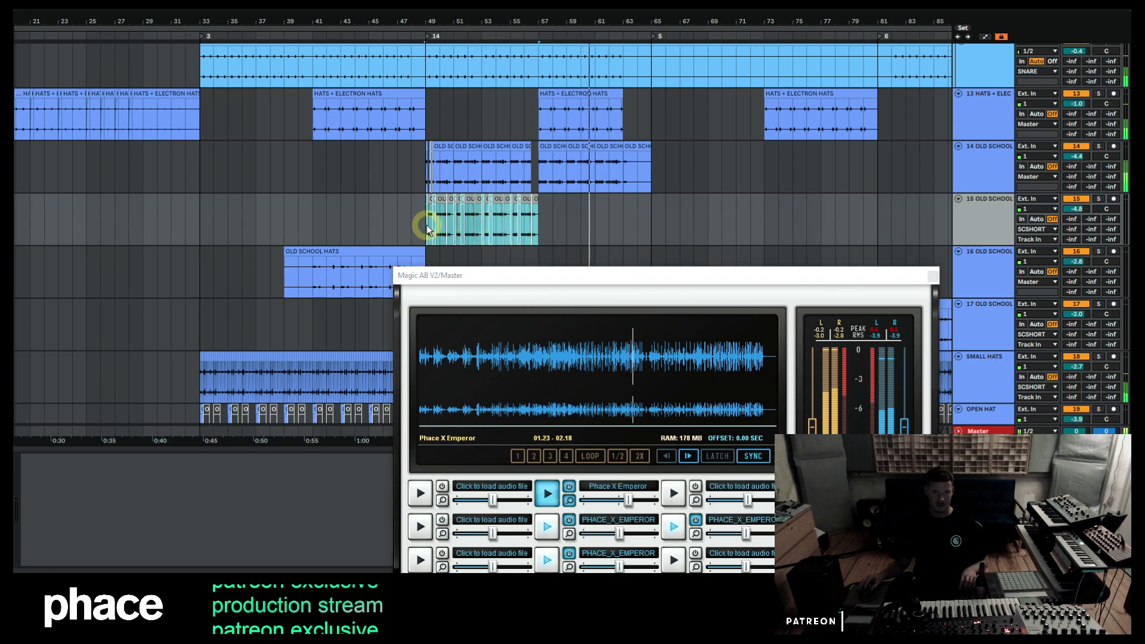
key(ctrl+d)
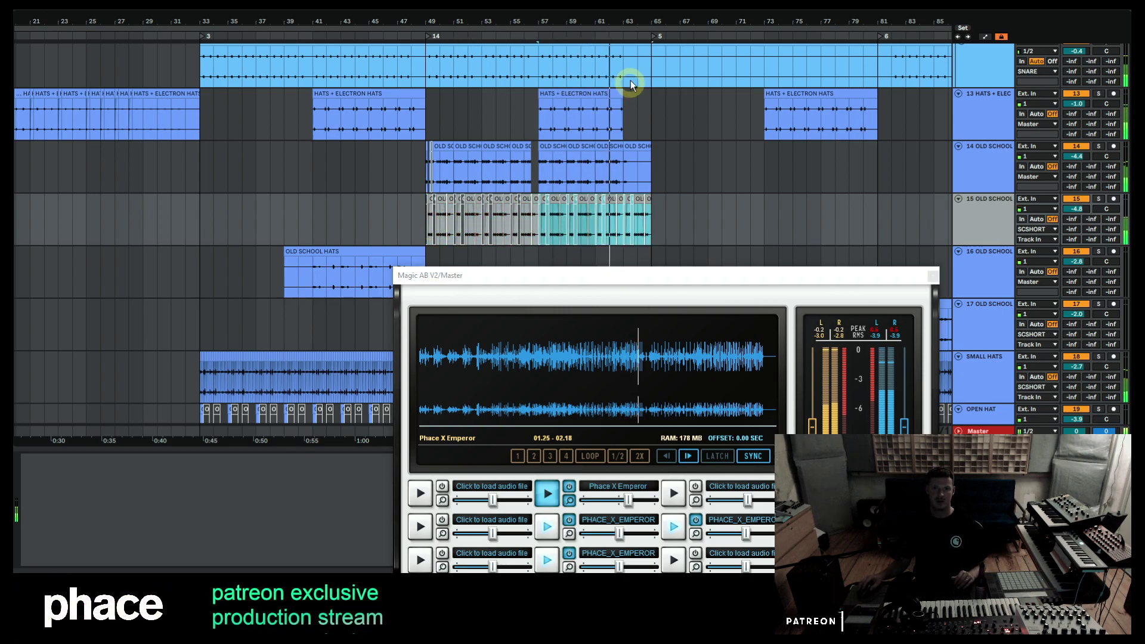
Delete the track 15 hat clips from bar 63 to bar 65.
click(638, 30)
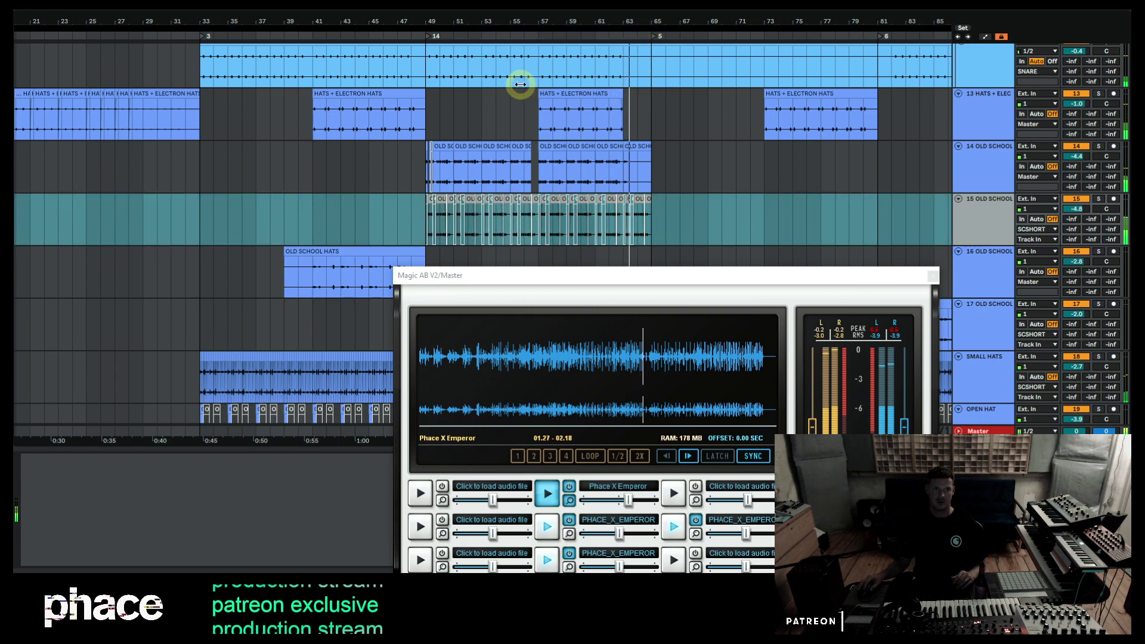
click(666, 229)
drag(665, 228, 627, 226)
key(Delete)
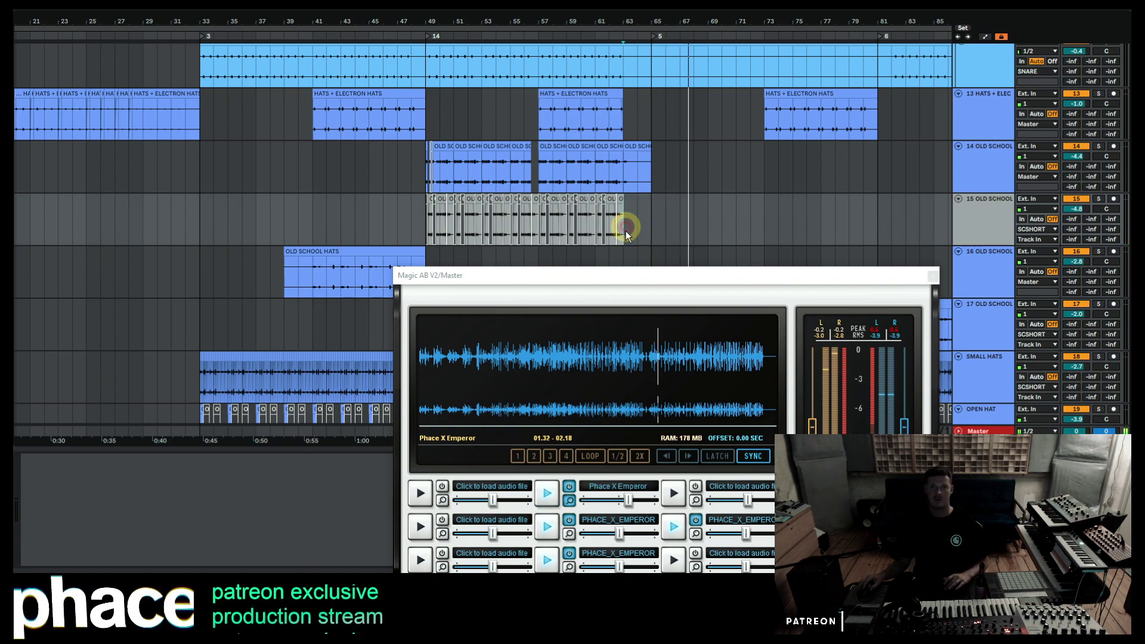
Play the transition from bar 63 to audition the hats dropping out on track 15.
click(625, 227)
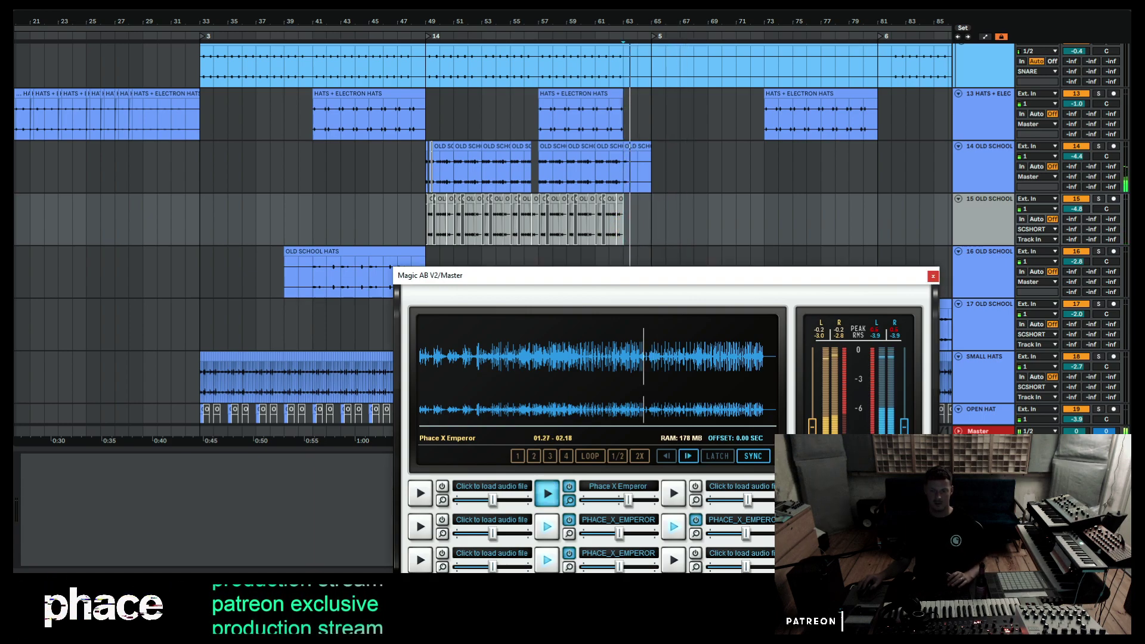
key(space)
key(space)
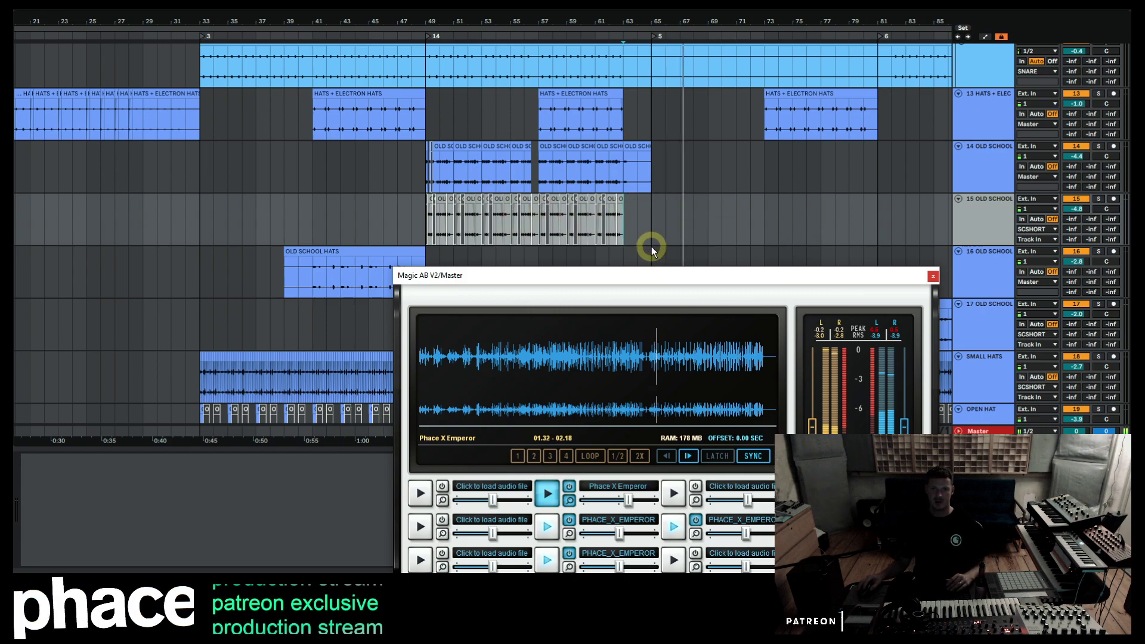
Play the arrangement from bar 65 and listen through the HATS + ELECTRON HATS section starting at bar 73.
click(655, 231)
key(space)
click(859, 518)
key(space)
key(space)
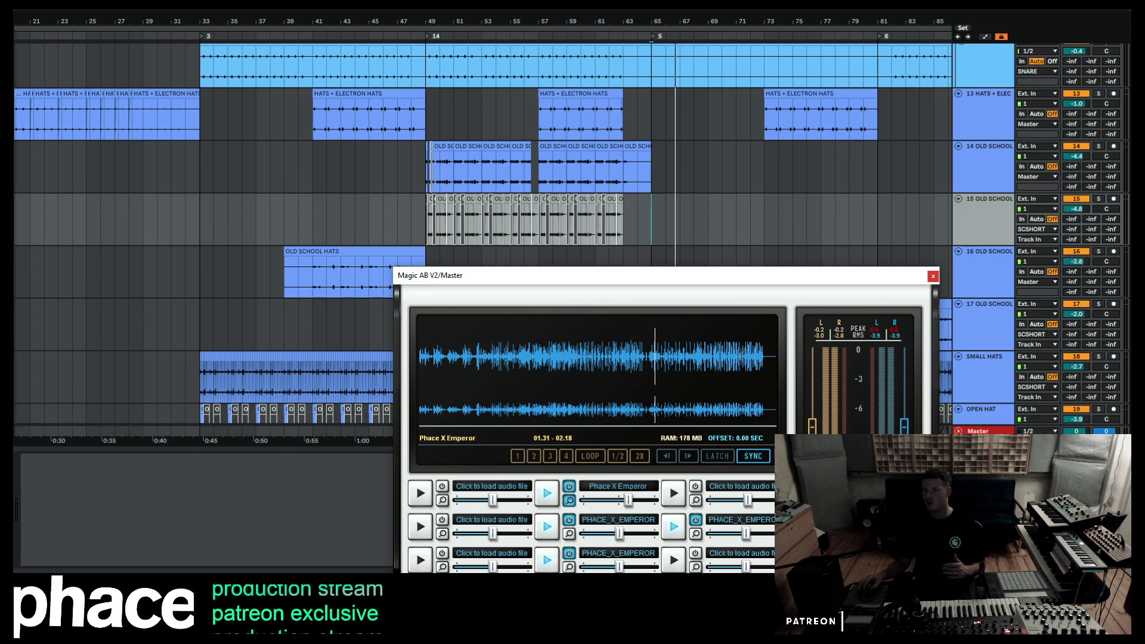
key(space)
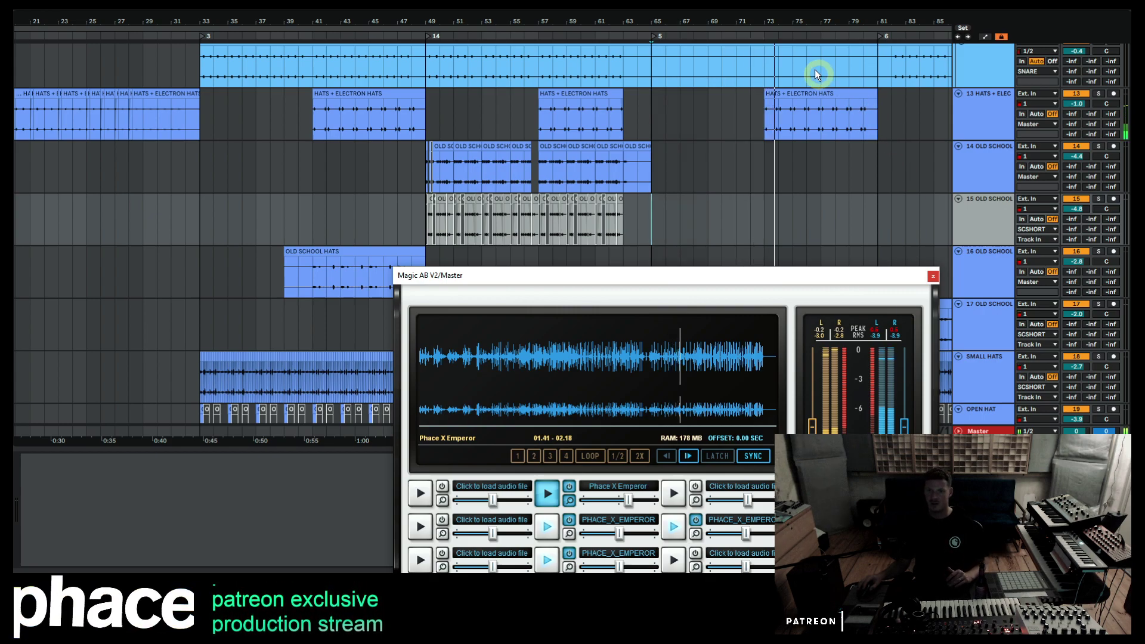
click(798, 22)
drag(798, 22, 796, 13)
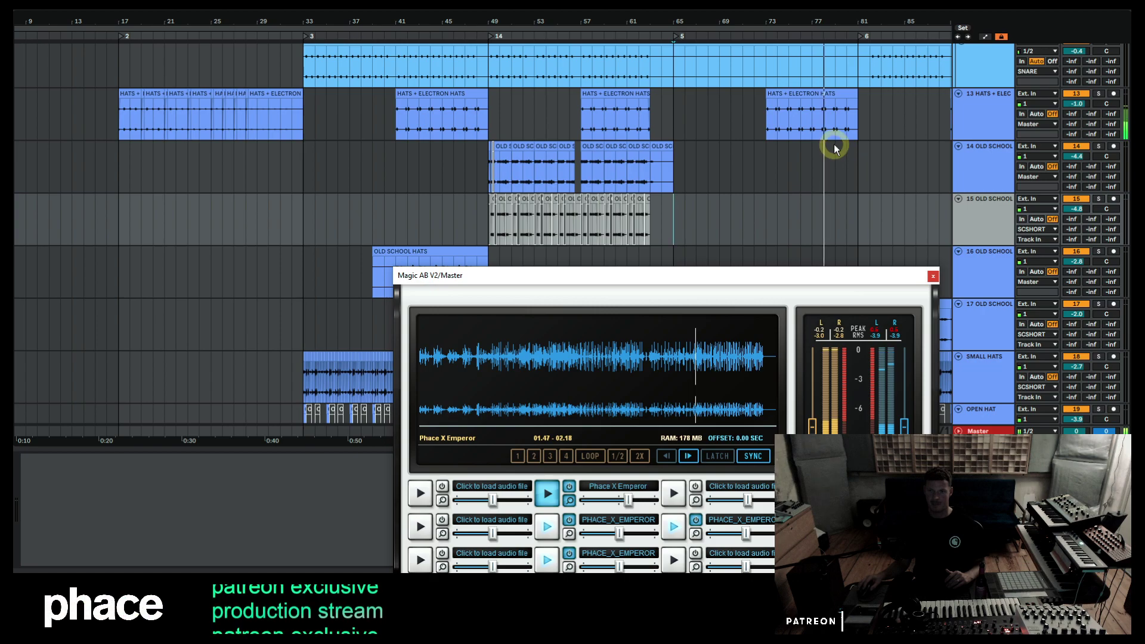
Play the arrangement from bar 81 and restart it there to audition the start of the section.
drag(848, 21, 744, 21)
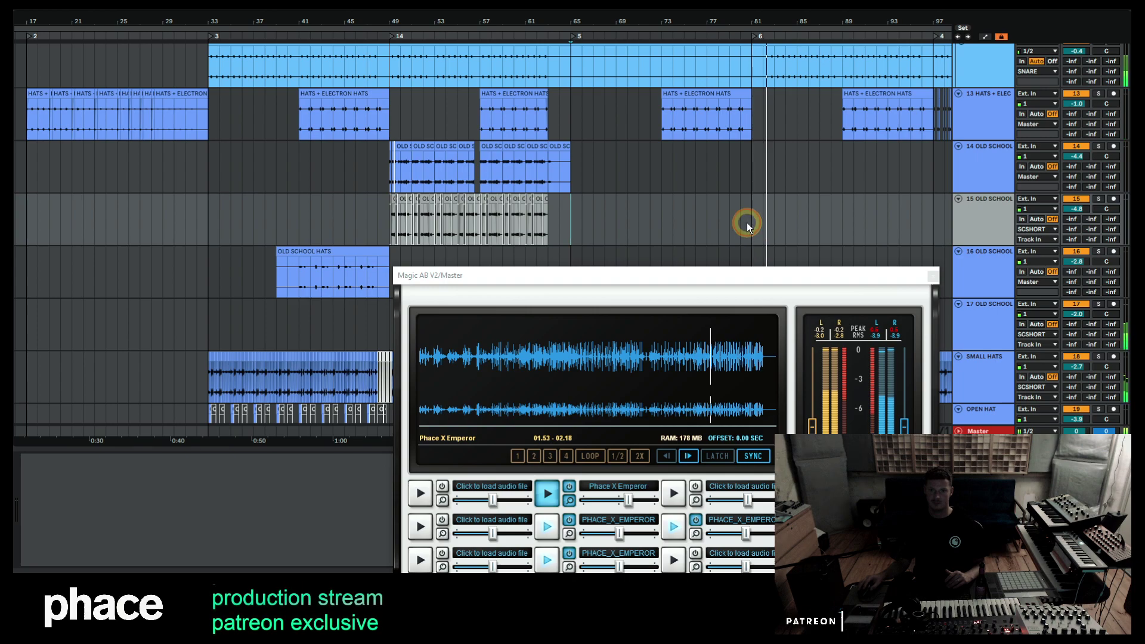
drag(759, 25, 682, 174)
click(649, 223)
key(space)
key(space)
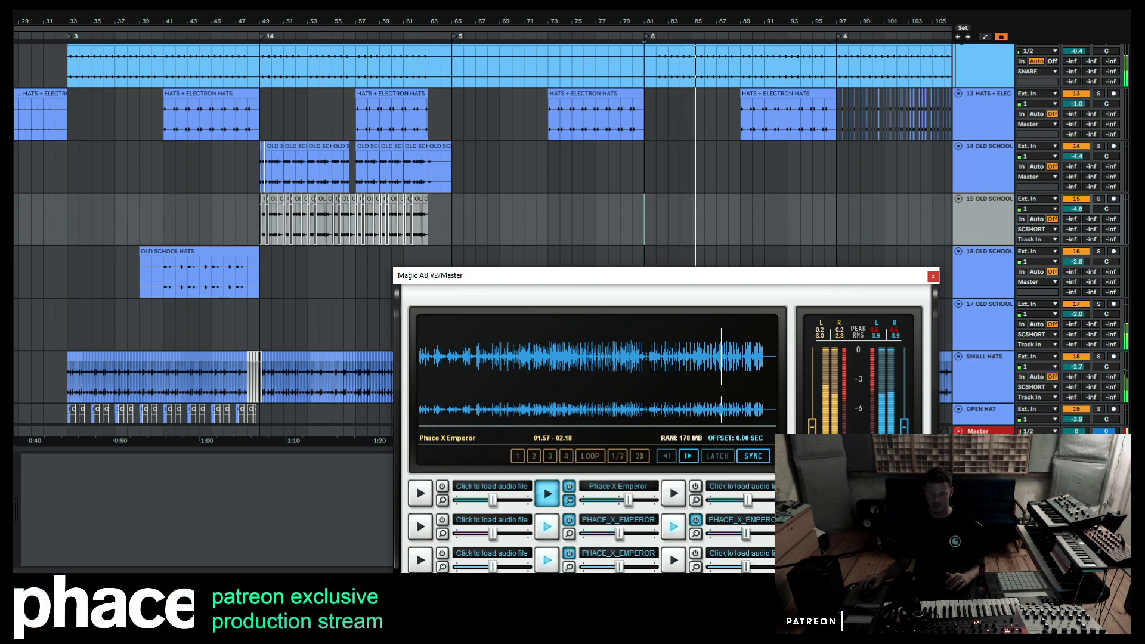
click(548, 493)
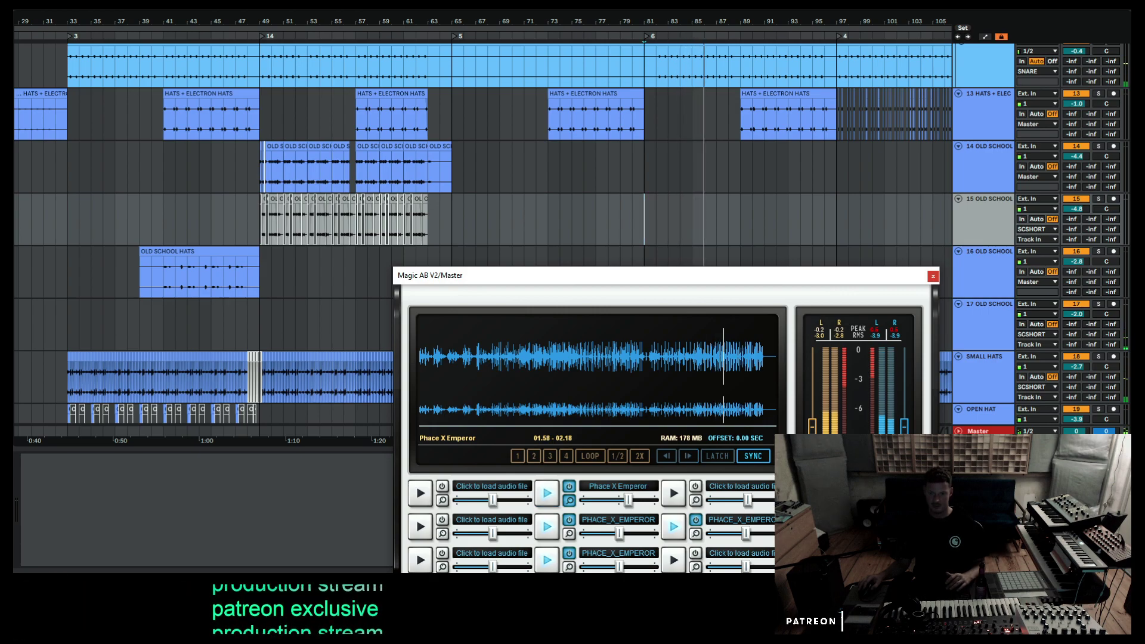
click(548, 493)
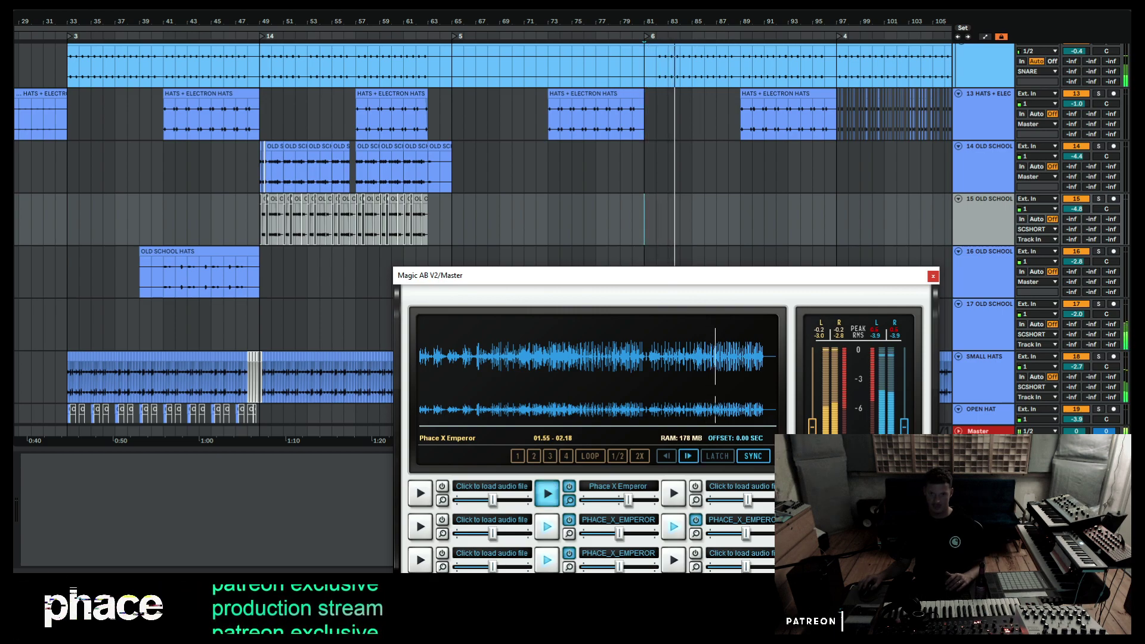
Solo the track 17 OLD SCHOOL HATS from bar 81 to hear them alone, and unsolo them to compare with the mix.
click(648, 216)
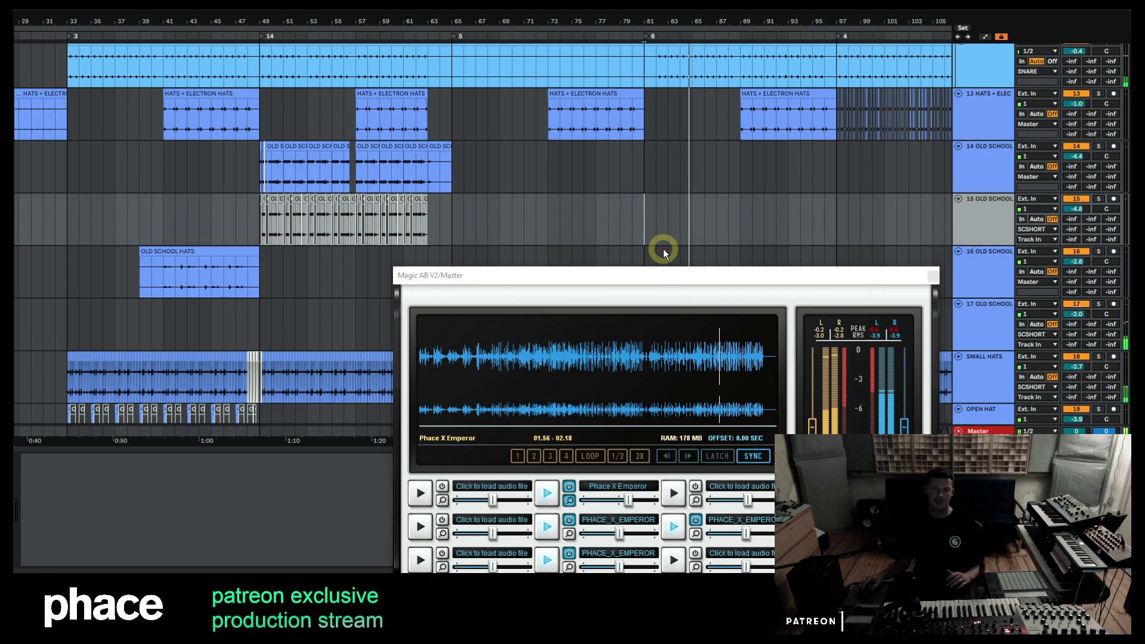
key(ctrl+v)
click(759, 159)
click(1031, 167)
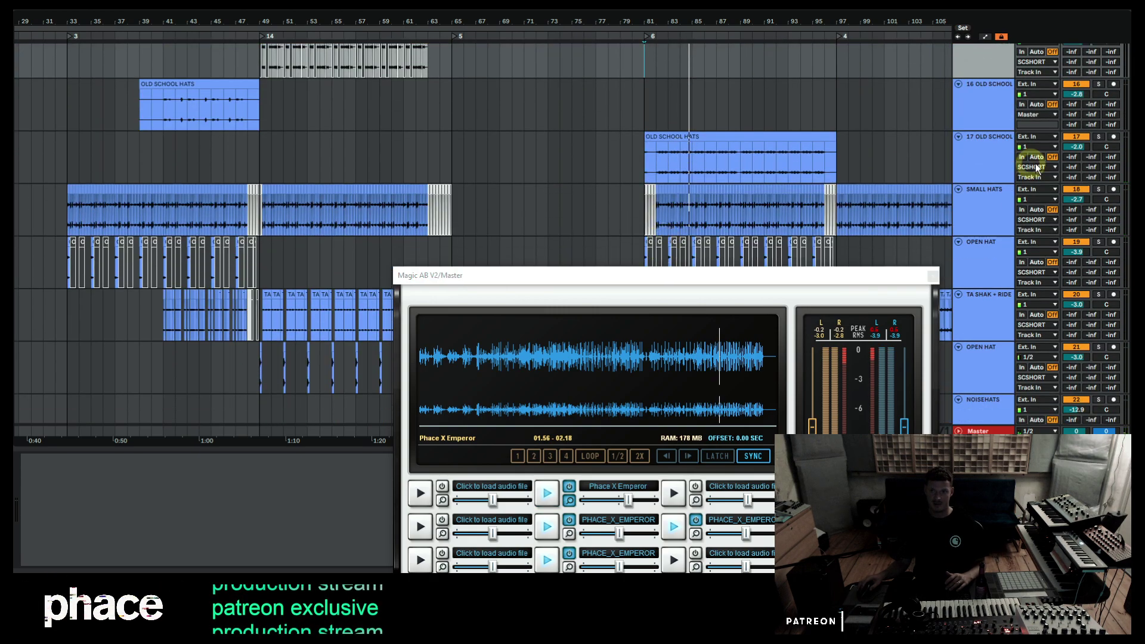
click(1099, 136)
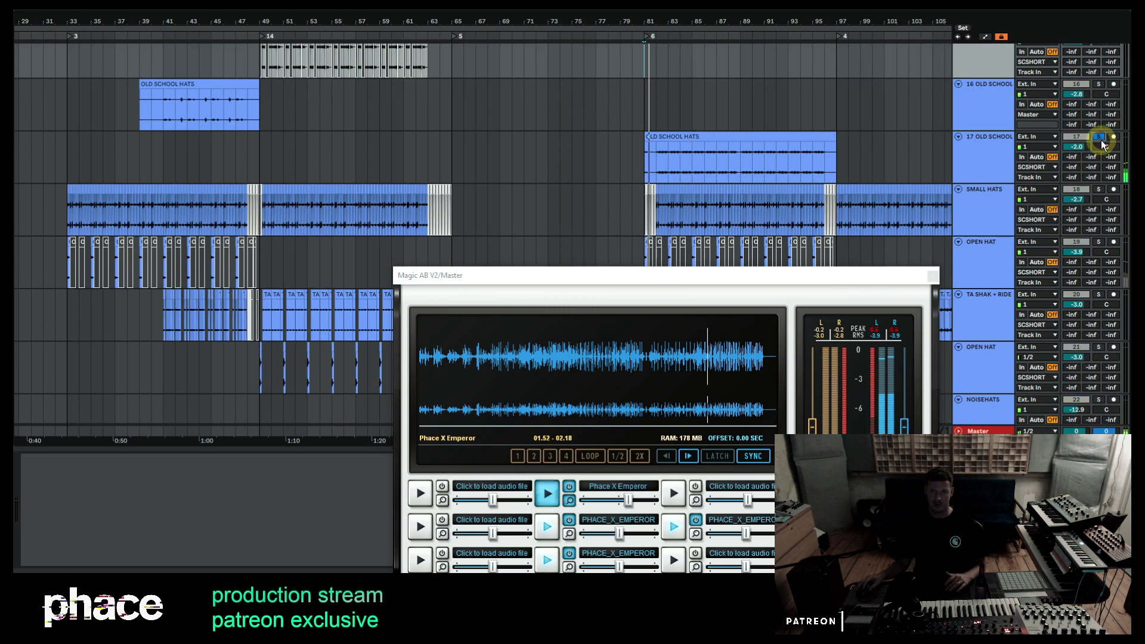
click(1099, 137)
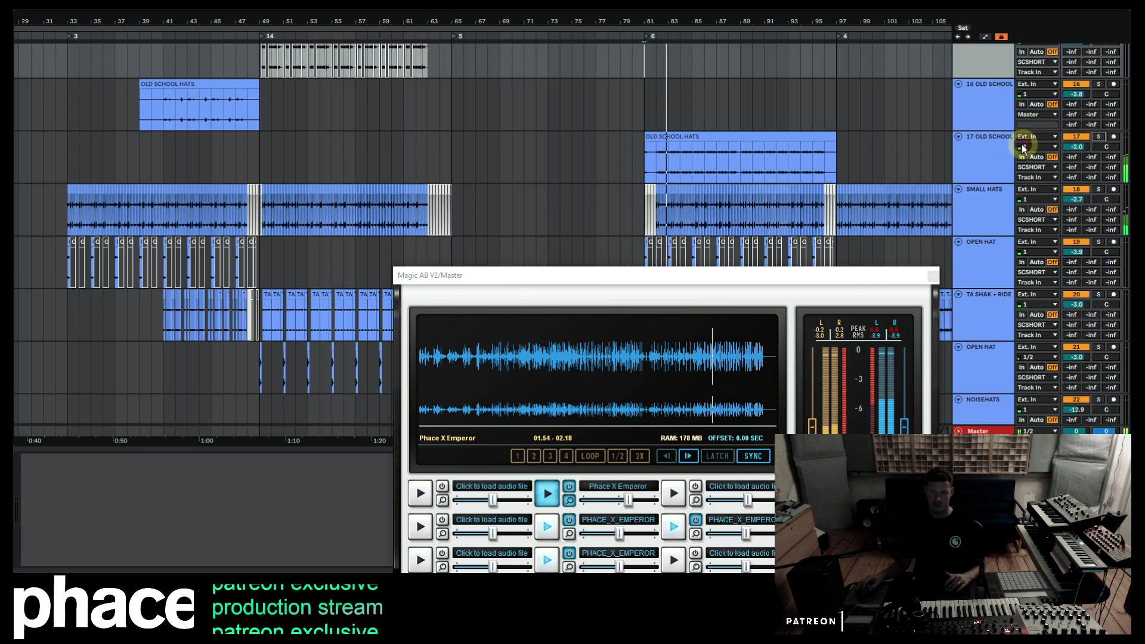
Raise the track 17 OLD SCHOOL HATS volume to -0.8 during playback and stop.
click(978, 154)
drag(1074, 147, 1073, 143)
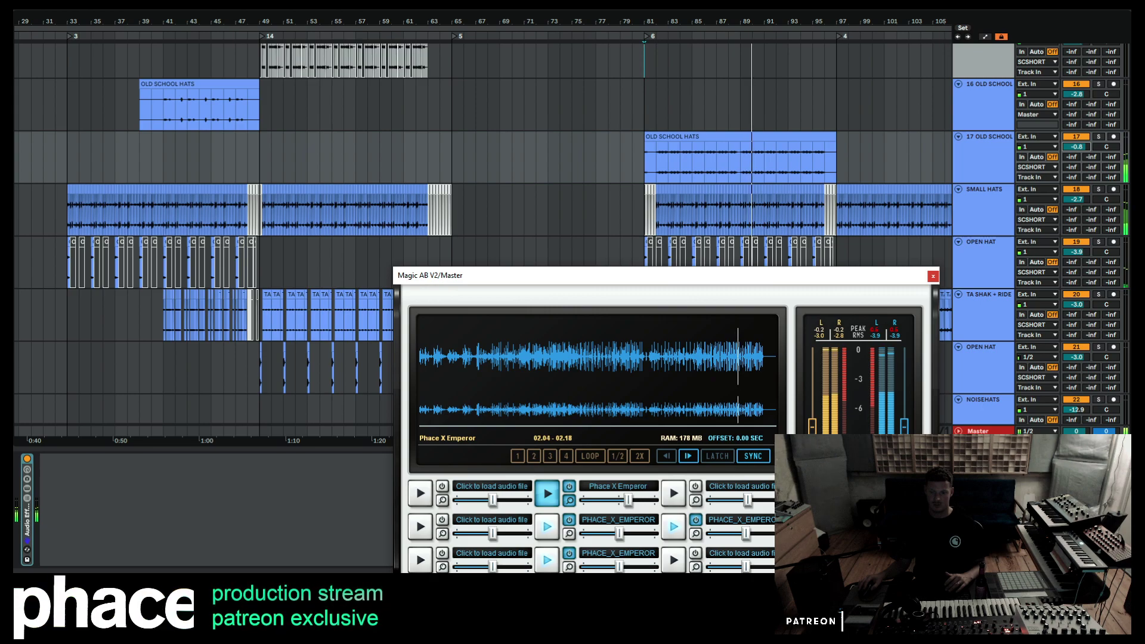
click(547, 493)
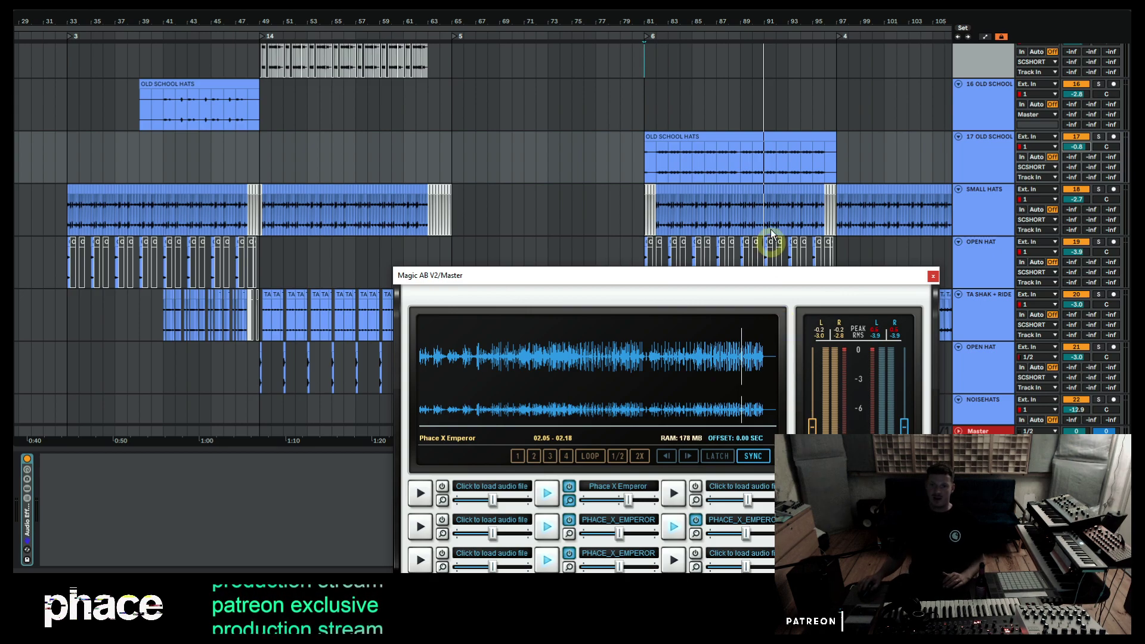
Play from bar 81 and listen to the rebalanced track 17 hats in the full mix through bar 97.
click(643, 119)
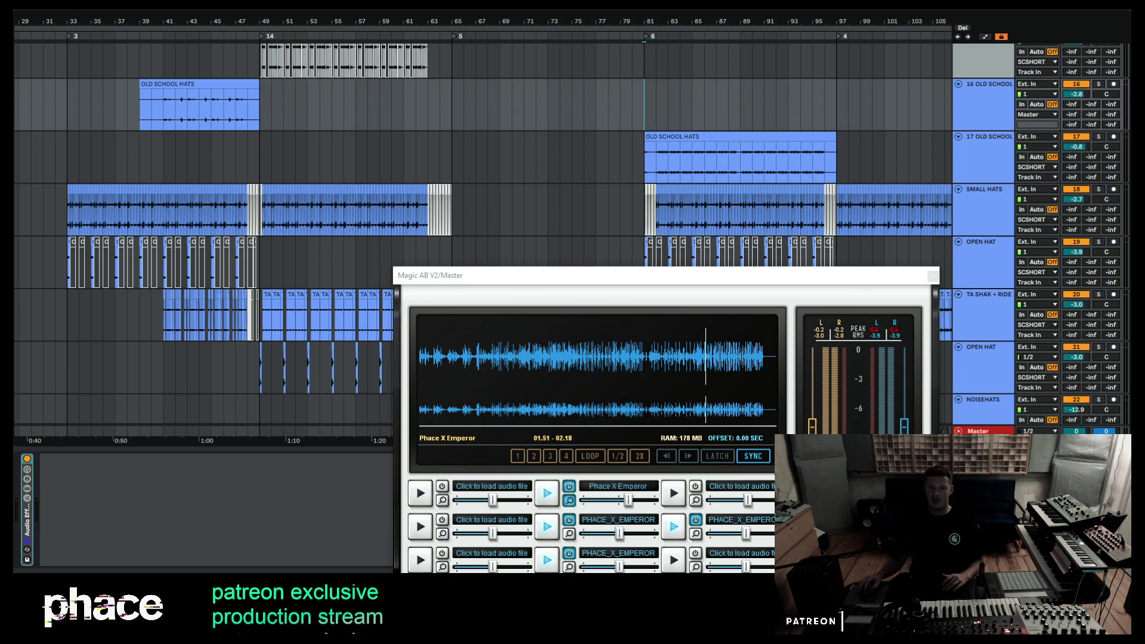
key(space)
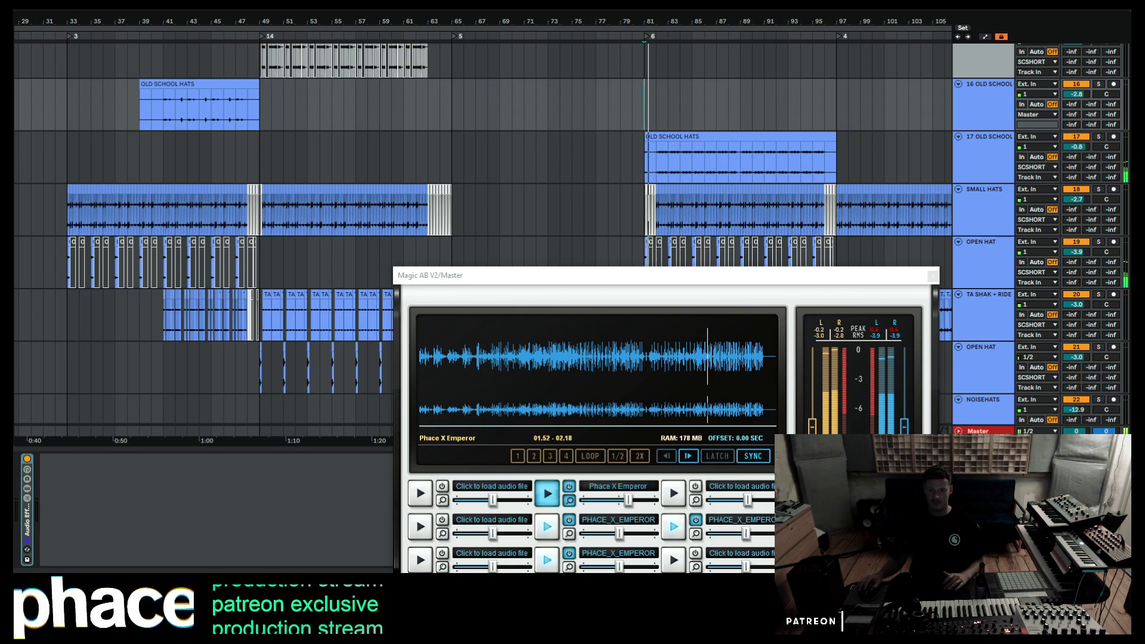
key(space)
key(space)
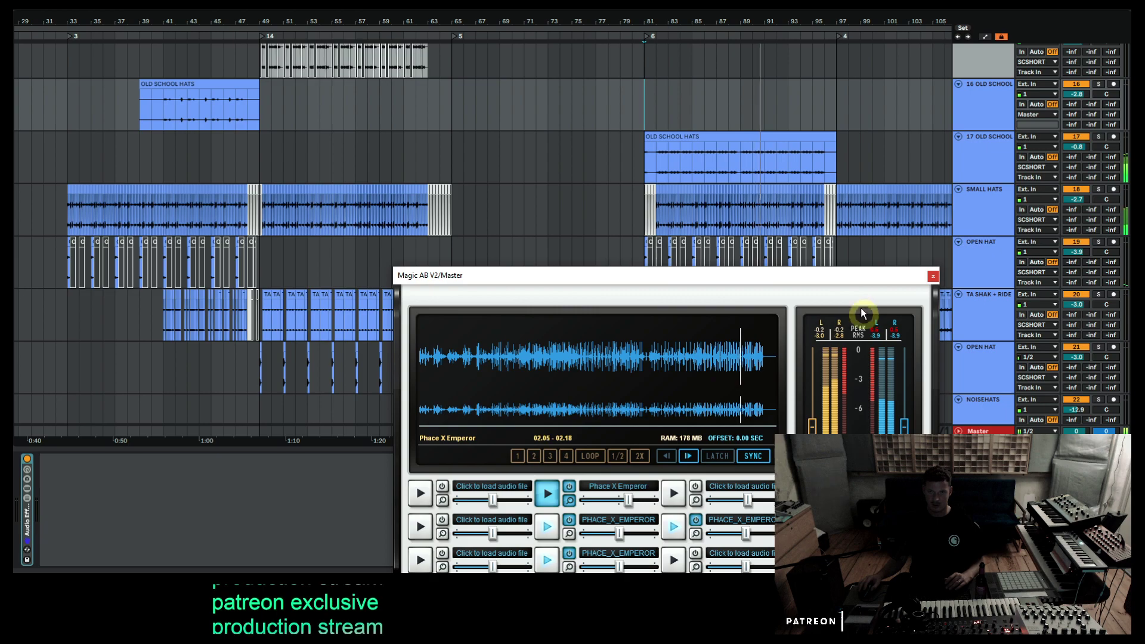
drag(797, 27, 632, 28)
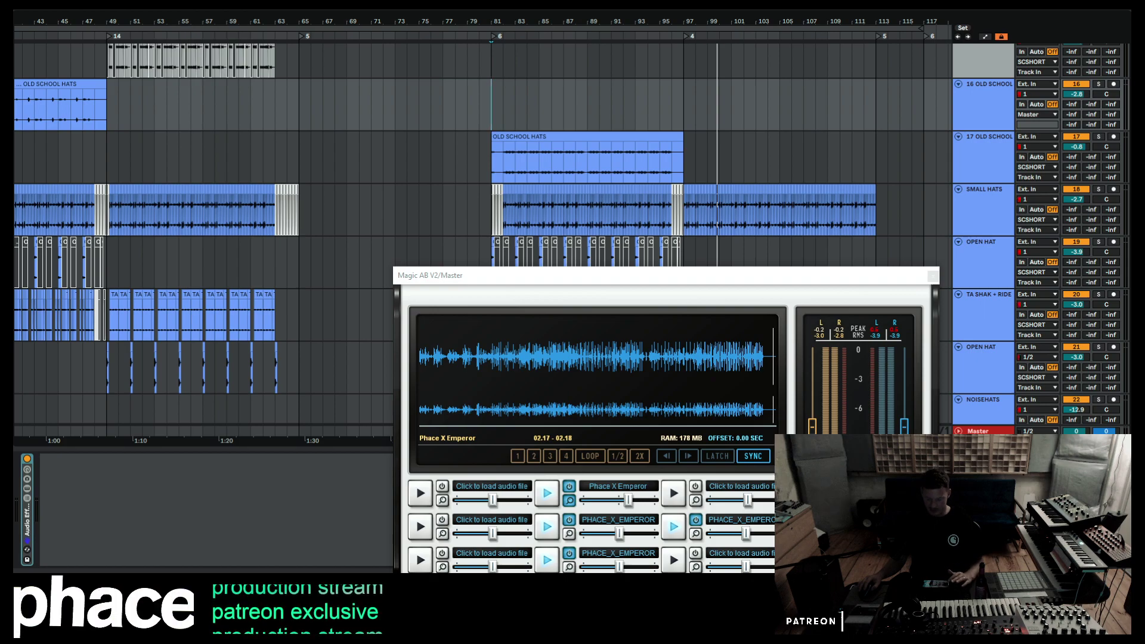
Play from bar 96 to audition the transition into the section starting at bar 97.
click(547, 493)
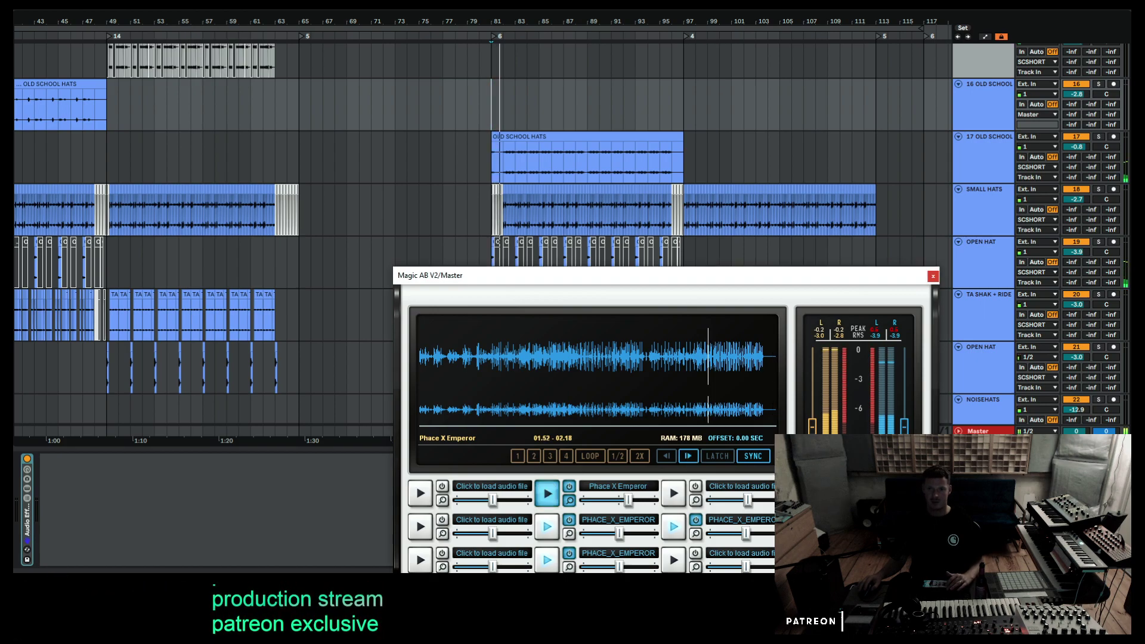
click(670, 110)
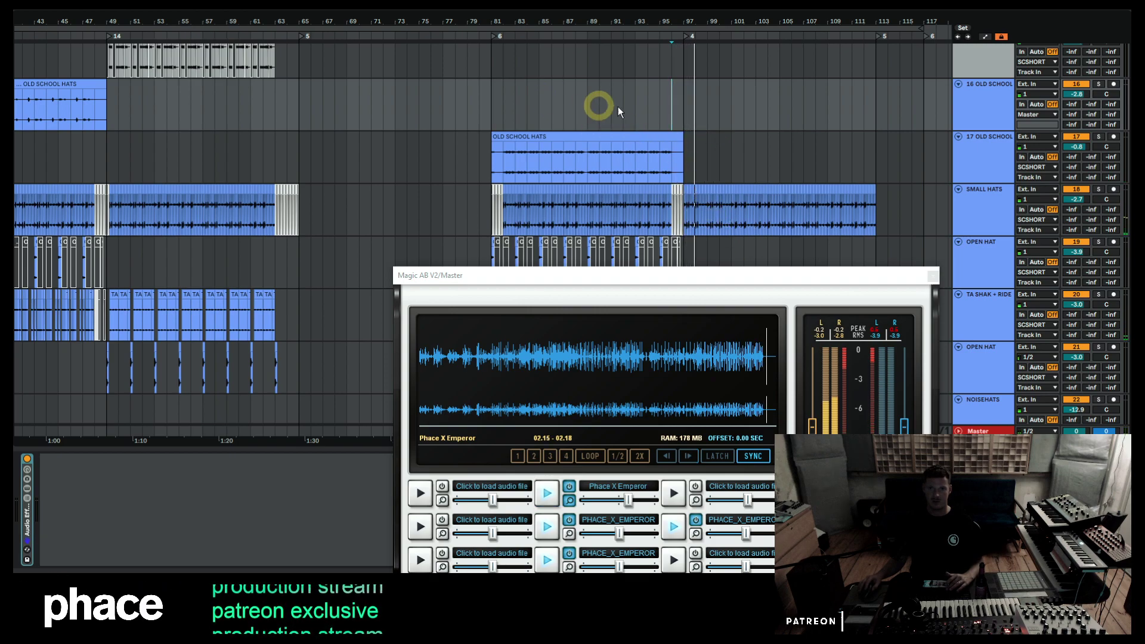
click(807, 273)
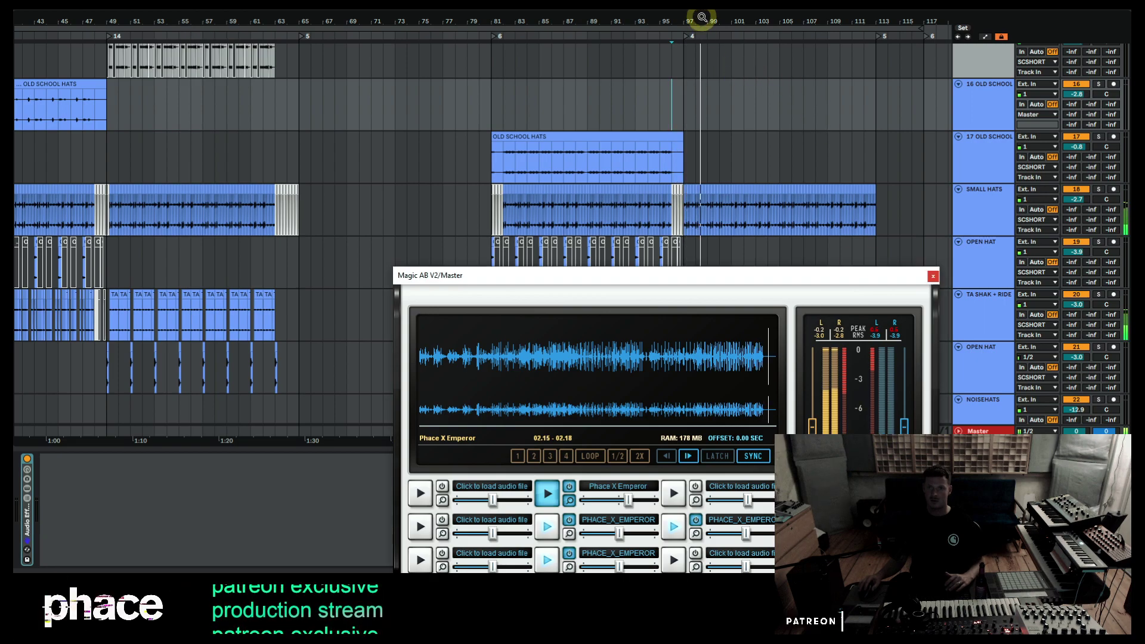
drag(698, 20, 701, 17)
Move the Magic AB window clear of the arrangement and solo the PROPHET JAM track to hear it alone.
scroll(759, 133, down, 5)
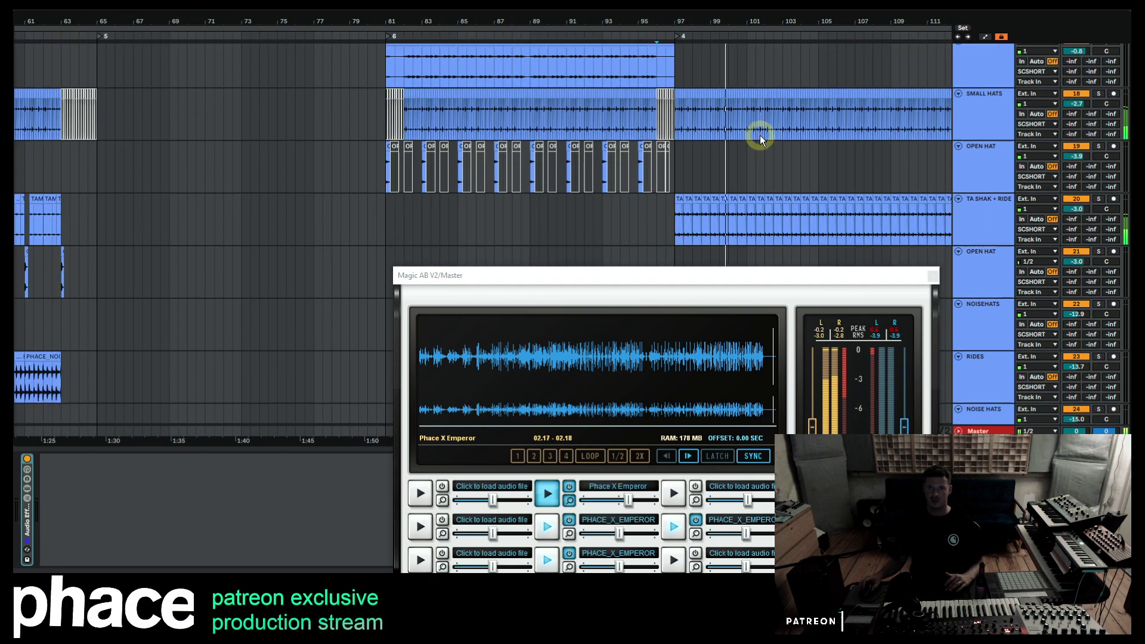
scroll(760, 138, down, 20)
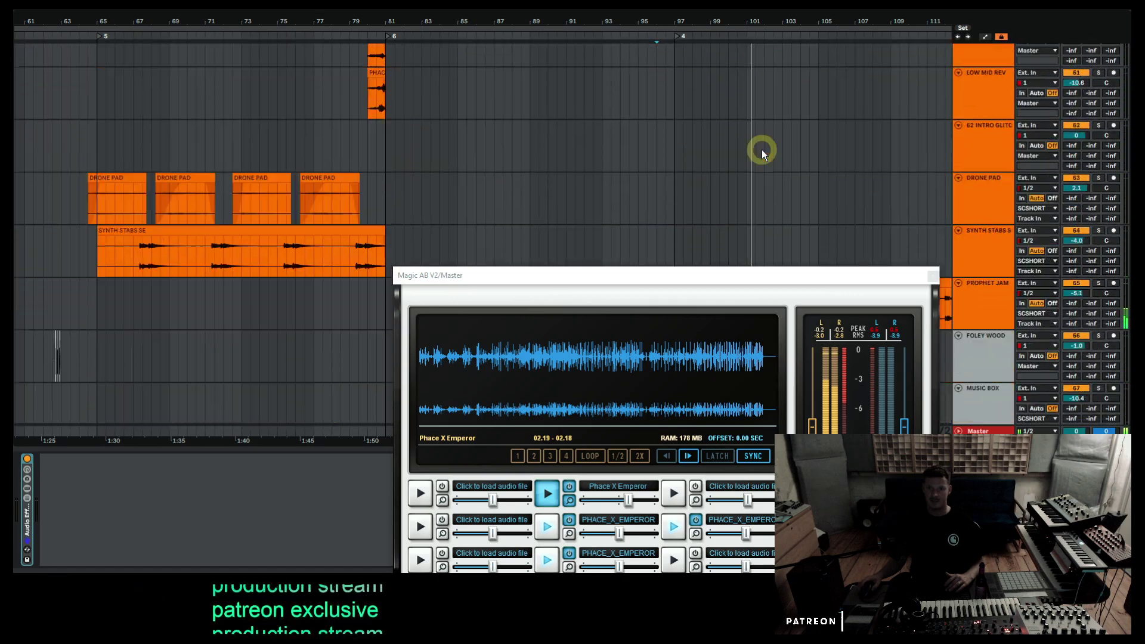
scroll(761, 149, up, 4)
drag(797, 270, 687, 442)
scroll(811, 239, up, 3)
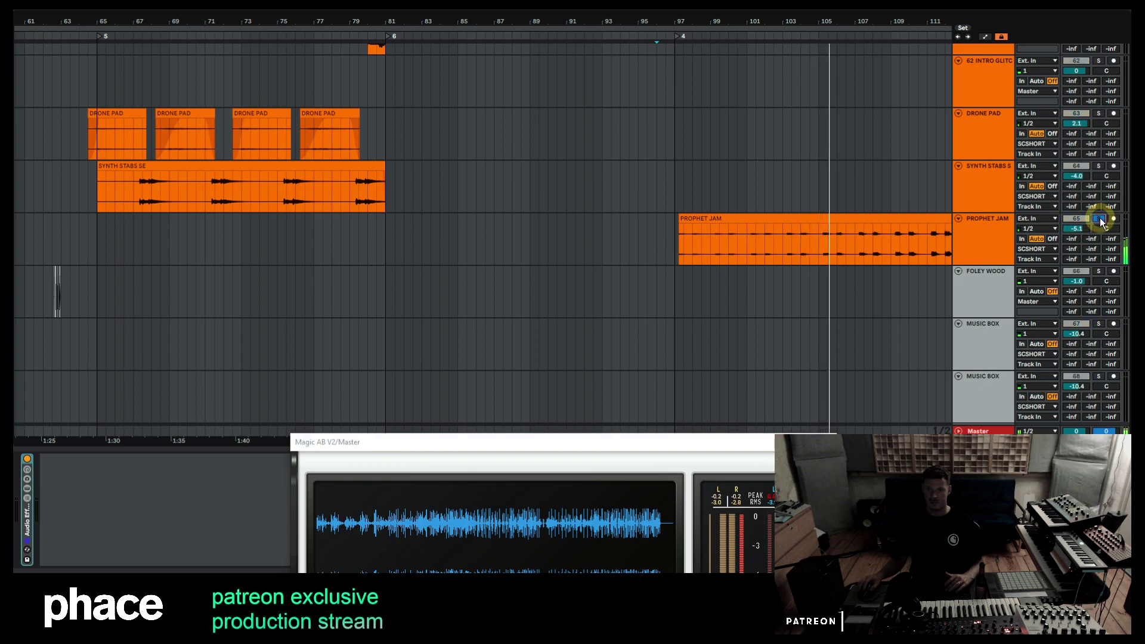
Bring back the full mix and briefly solo the PAD RISER track to hear it separately.
scroll(775, 203, up, 6)
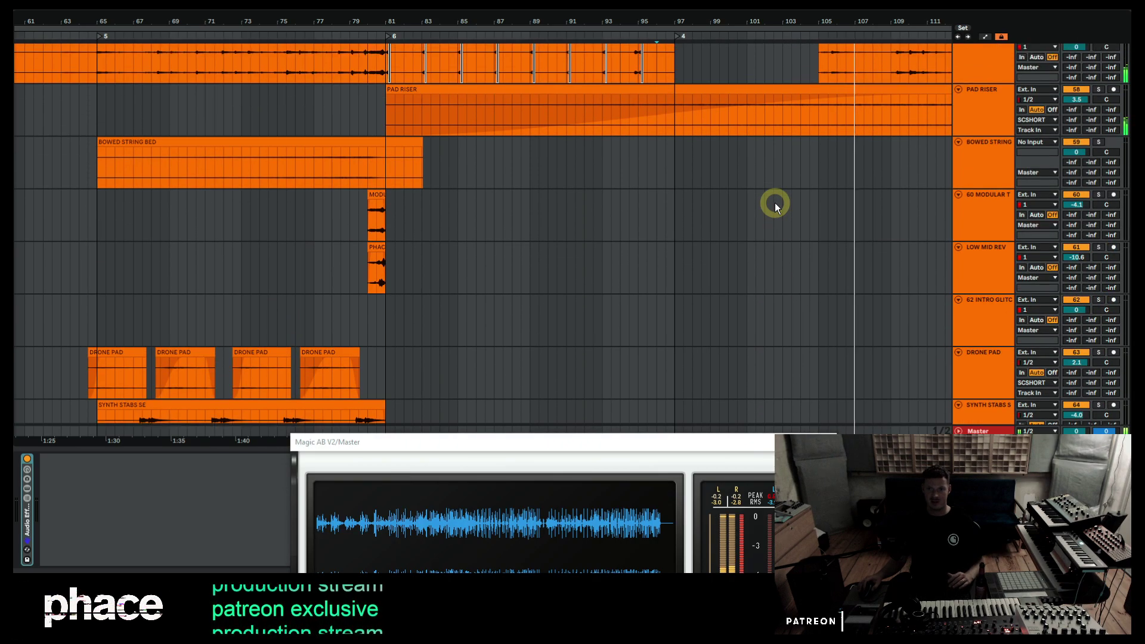
scroll(775, 202, up, 2)
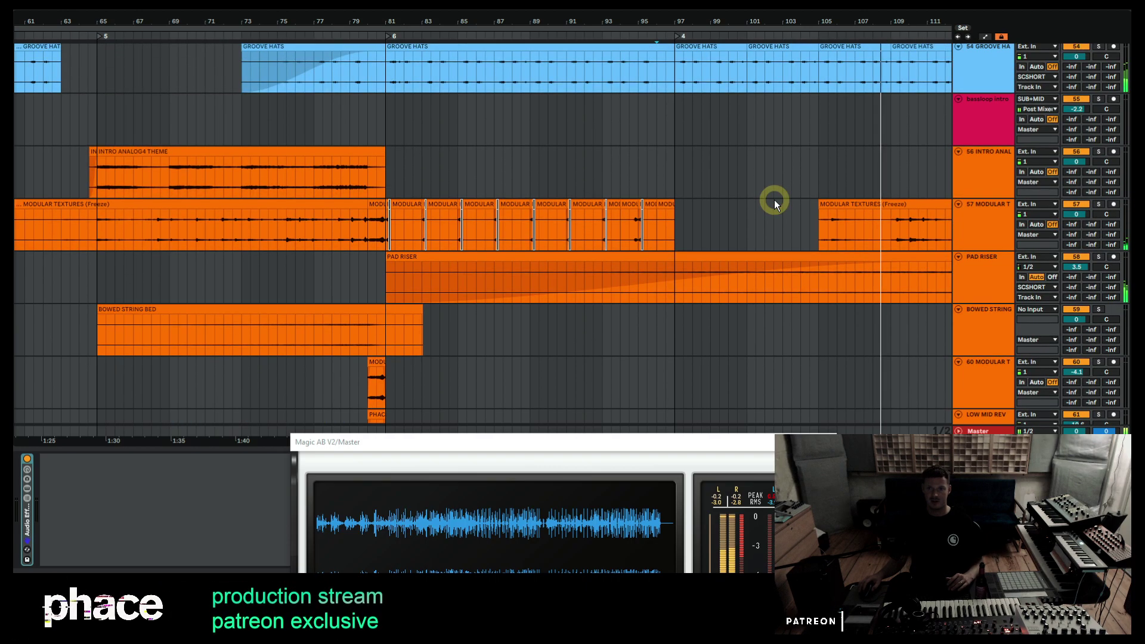
click(1099, 257)
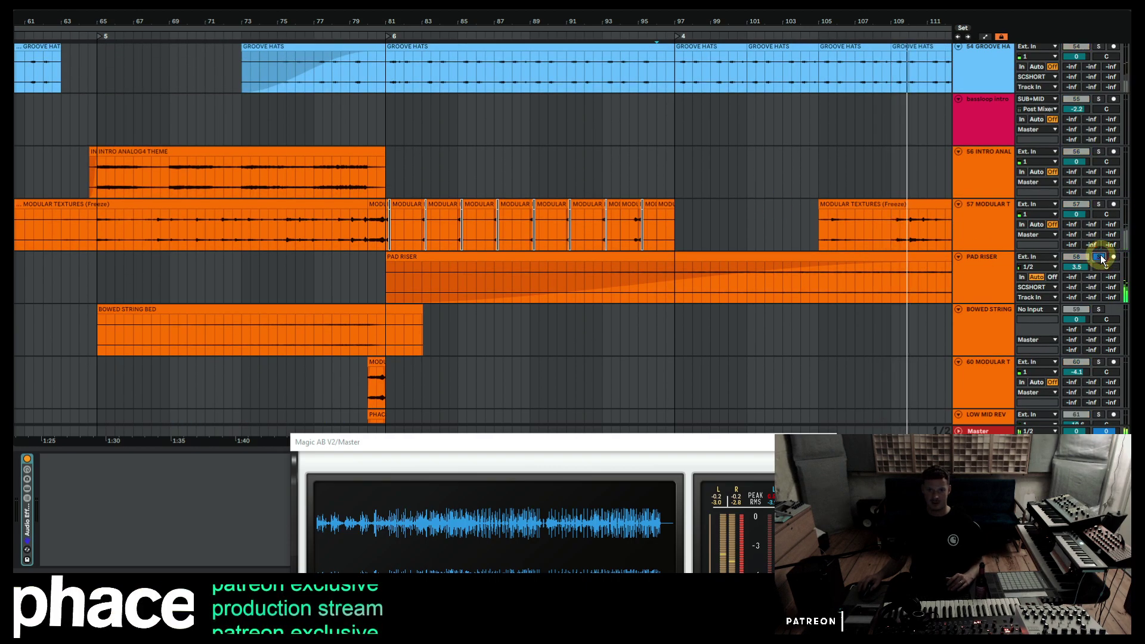
click(1100, 256)
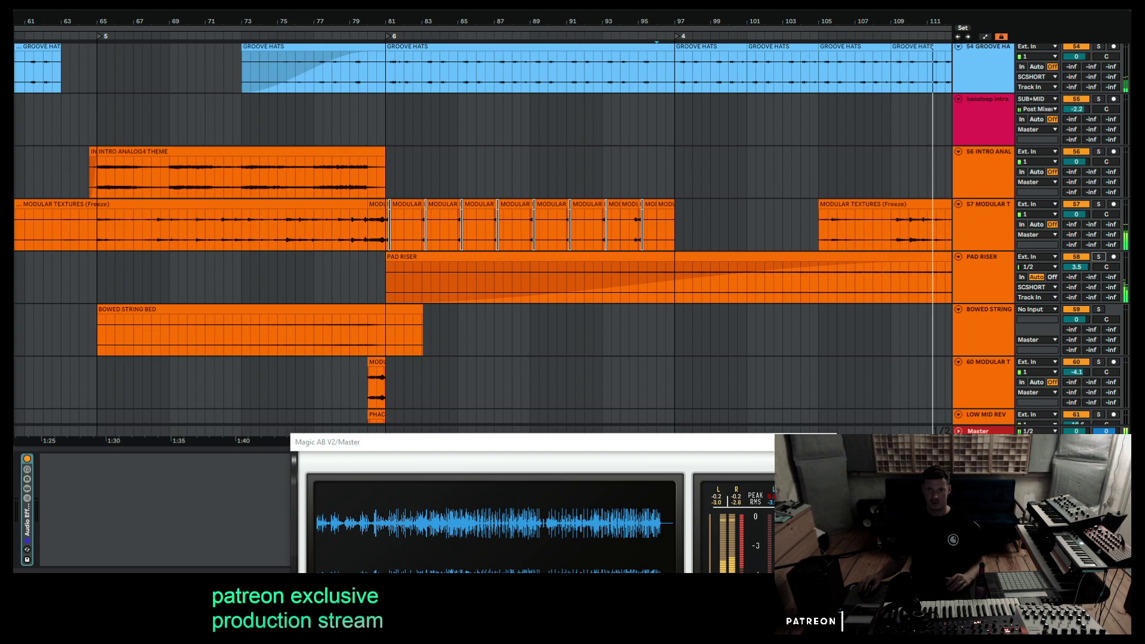
Listen to the ending past bar 113 and view the whole arrangement down to the added percussion tracks.
mouse_move(870, 17)
mouse_down()
mouse_move(775, 36)
mouse_move(686, 120)
mouse_up()
click(684, 221)
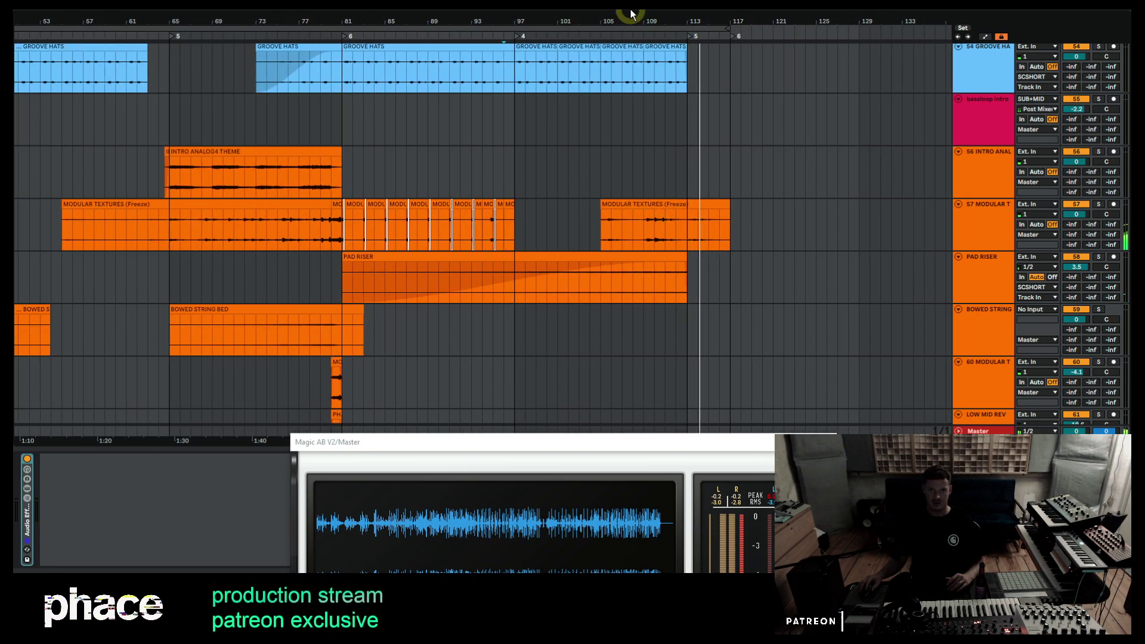
drag(634, 18, 425, 20)
scroll(382, 201, down, 12)
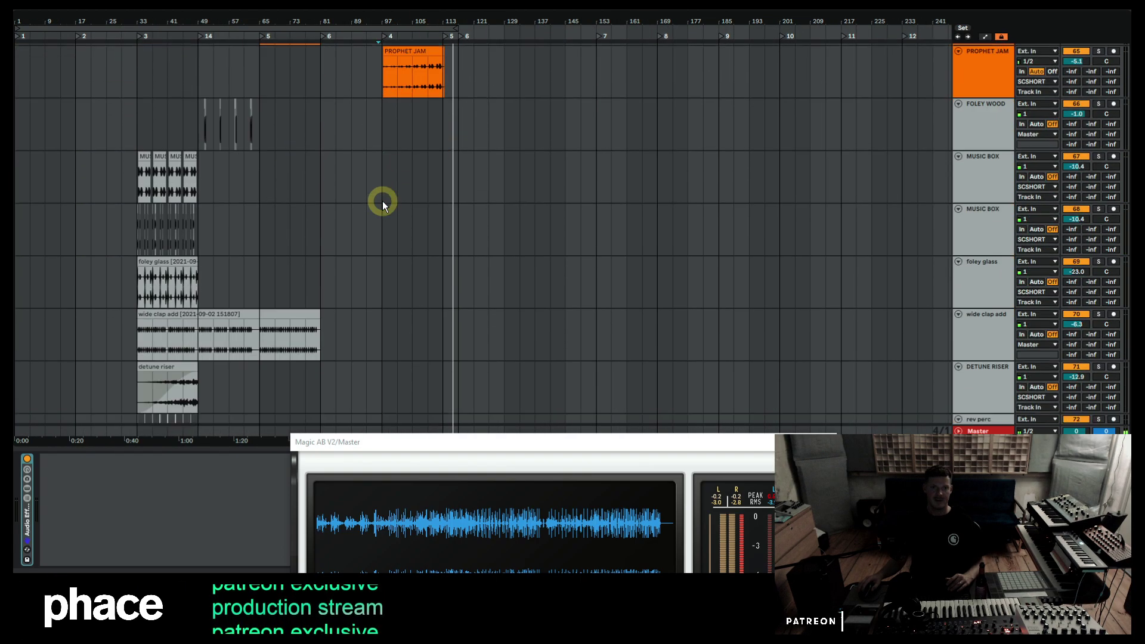
scroll(372, 197, up, 4)
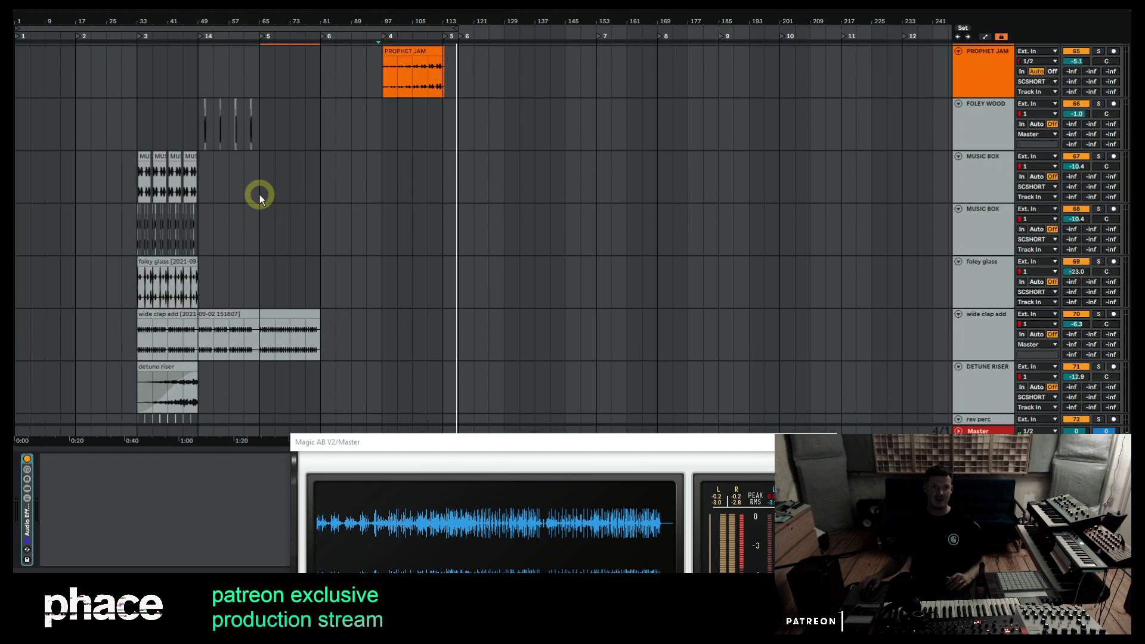
Highlight bars 33 to about 68 from FOLEY WOOD through noise op neu, and the empty bars 81 to about 111 on FOLEY WOOD and MUSIC BOX.
drag(137, 121, 257, 311)
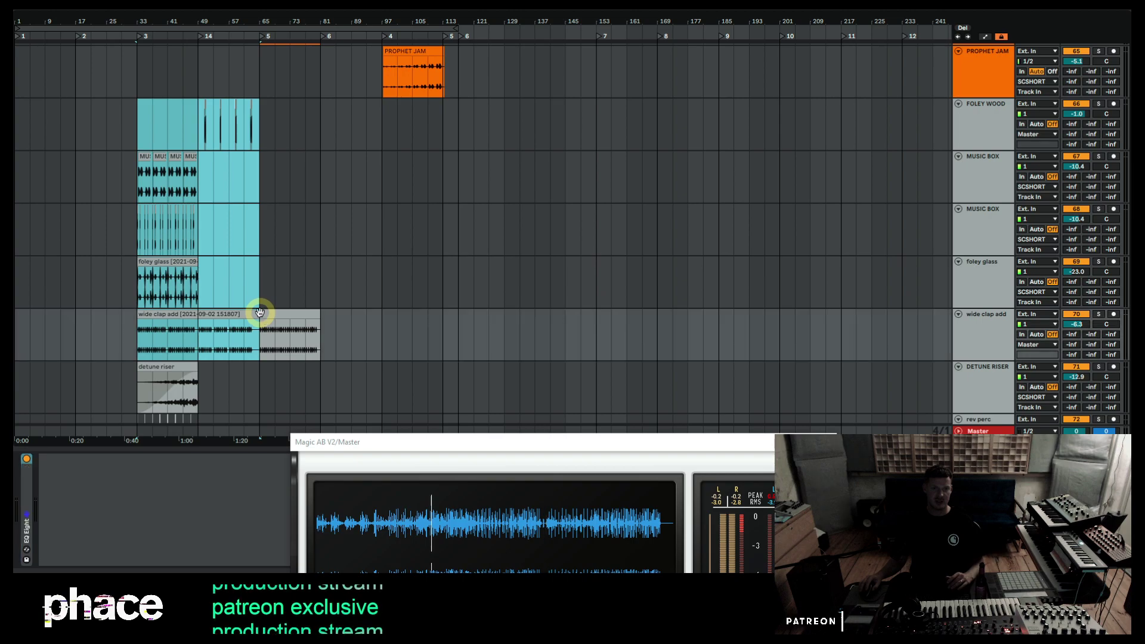
scroll(260, 307, down, 5)
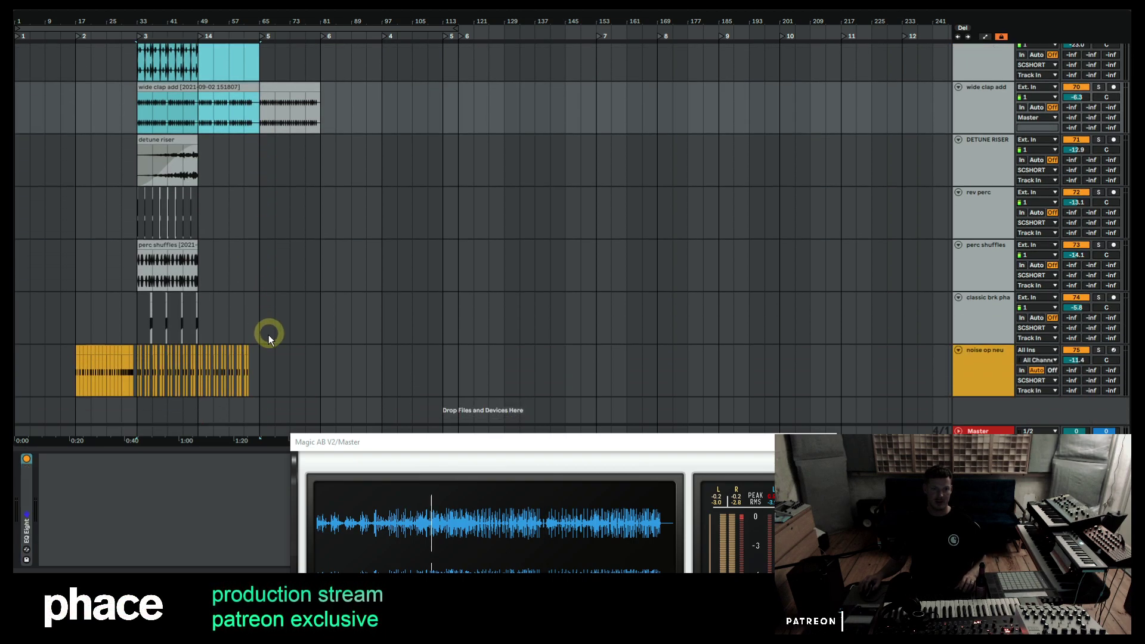
shift+click(271, 352)
scroll(256, 244, up, 4)
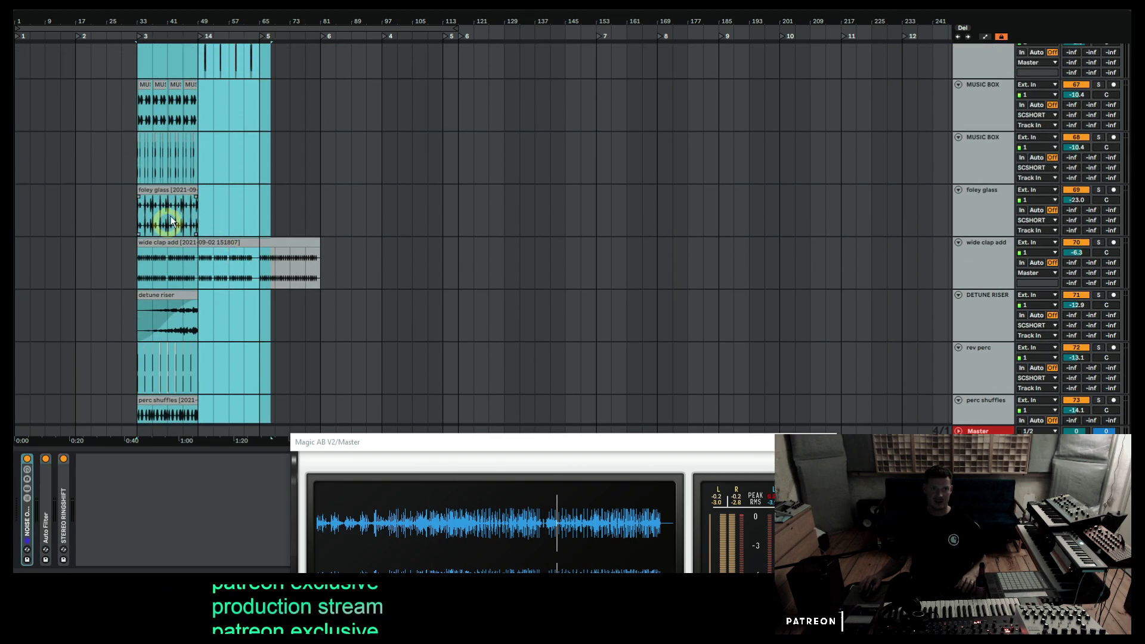
scroll(182, 206, up, 2)
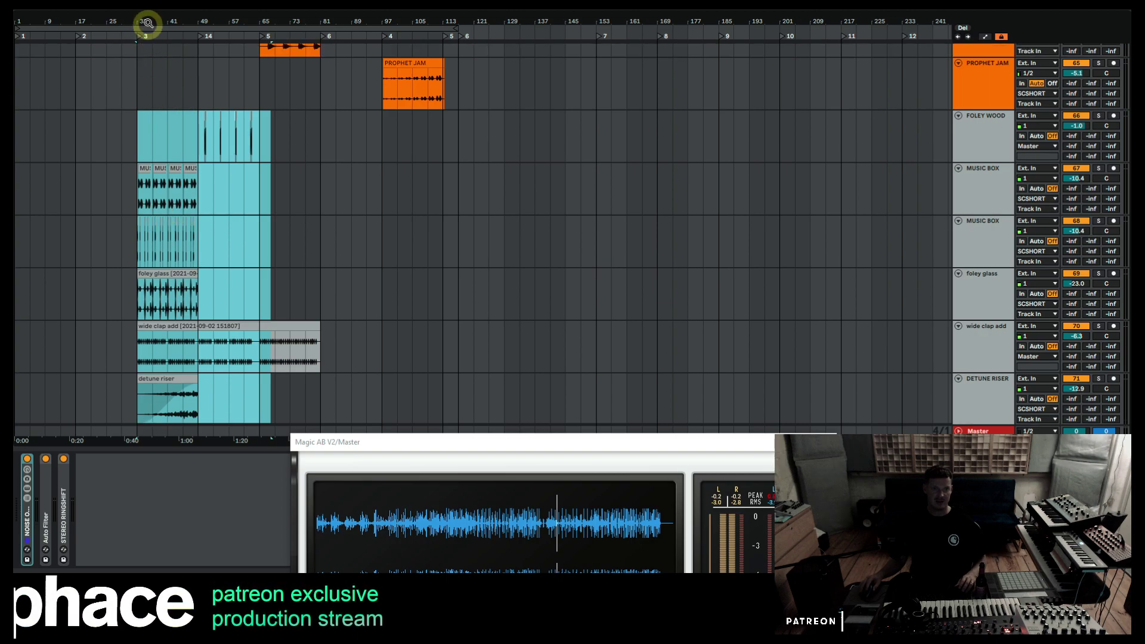
drag(144, 18, 144, 18)
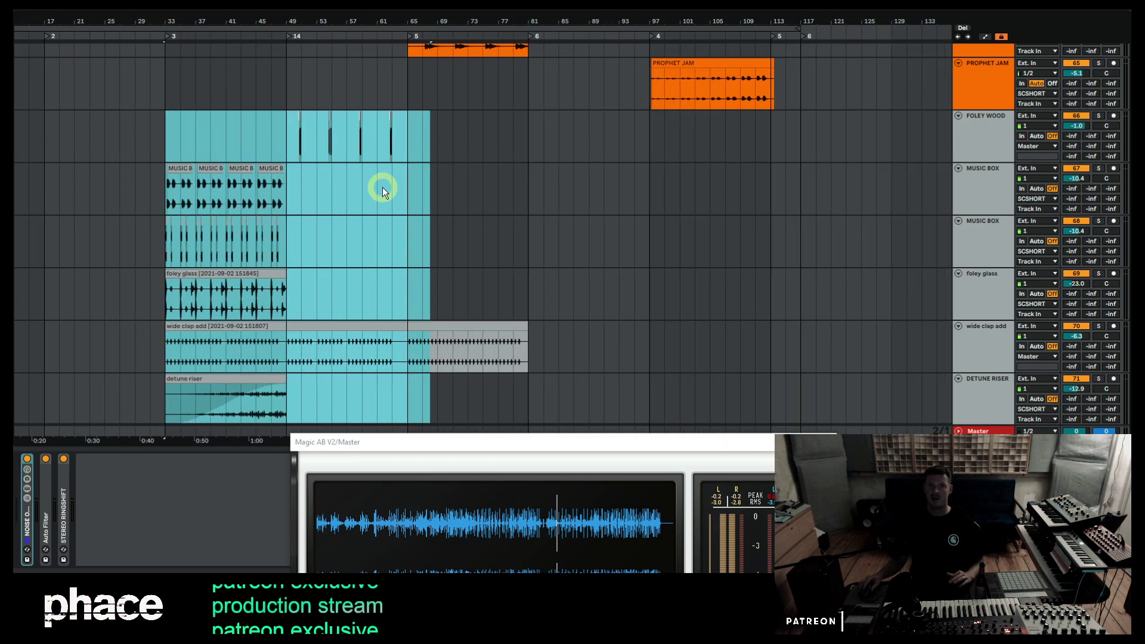
drag(528, 139, 761, 209)
scroll(380, 247, down, 3)
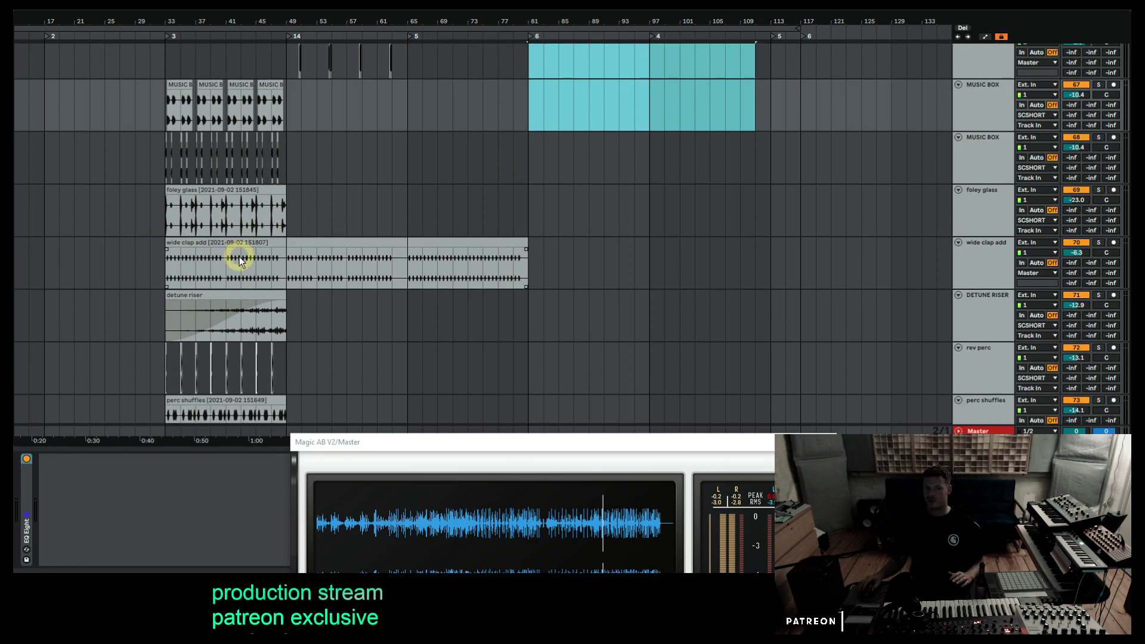
Place the start position at bar 33 on the noise op neu track and select the track to show its devices.
scroll(238, 256, down, 5)
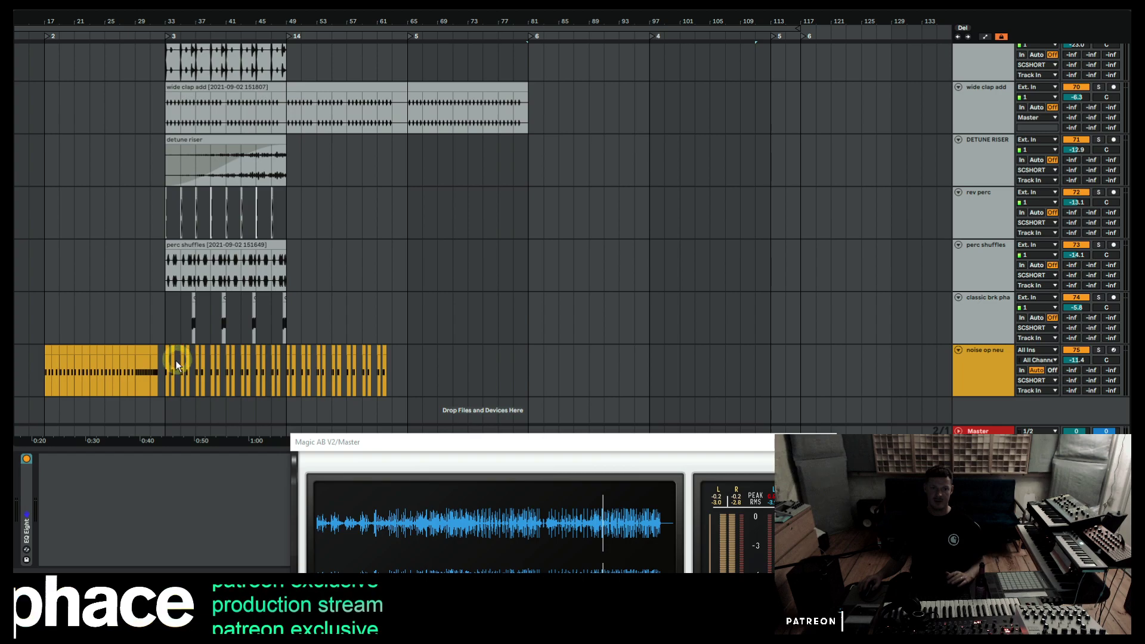
click(161, 365)
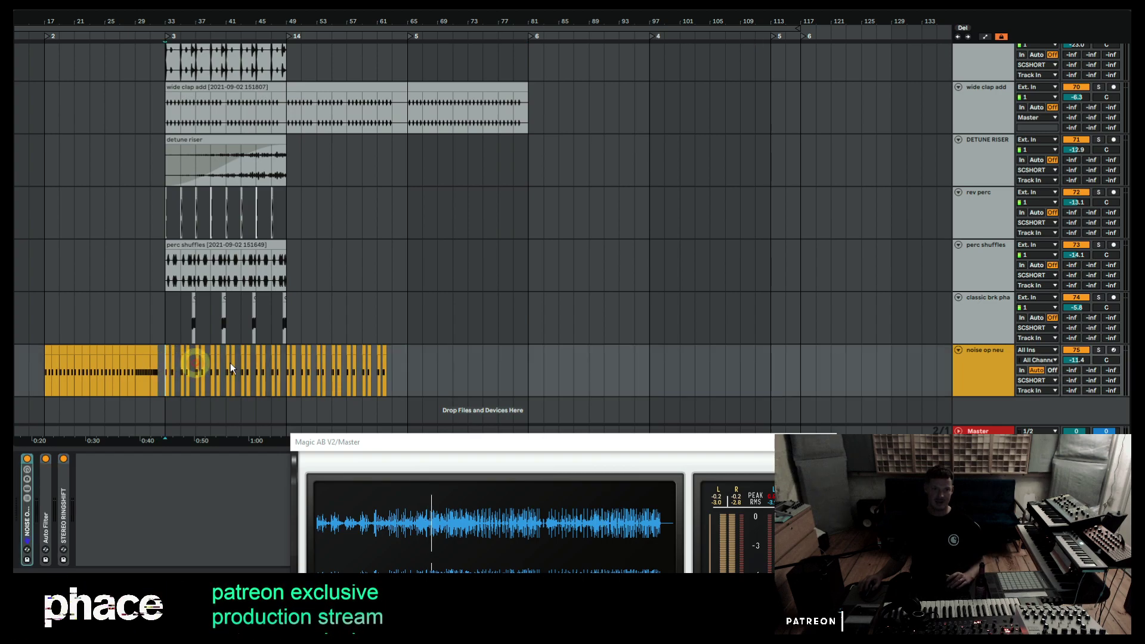
click(973, 363)
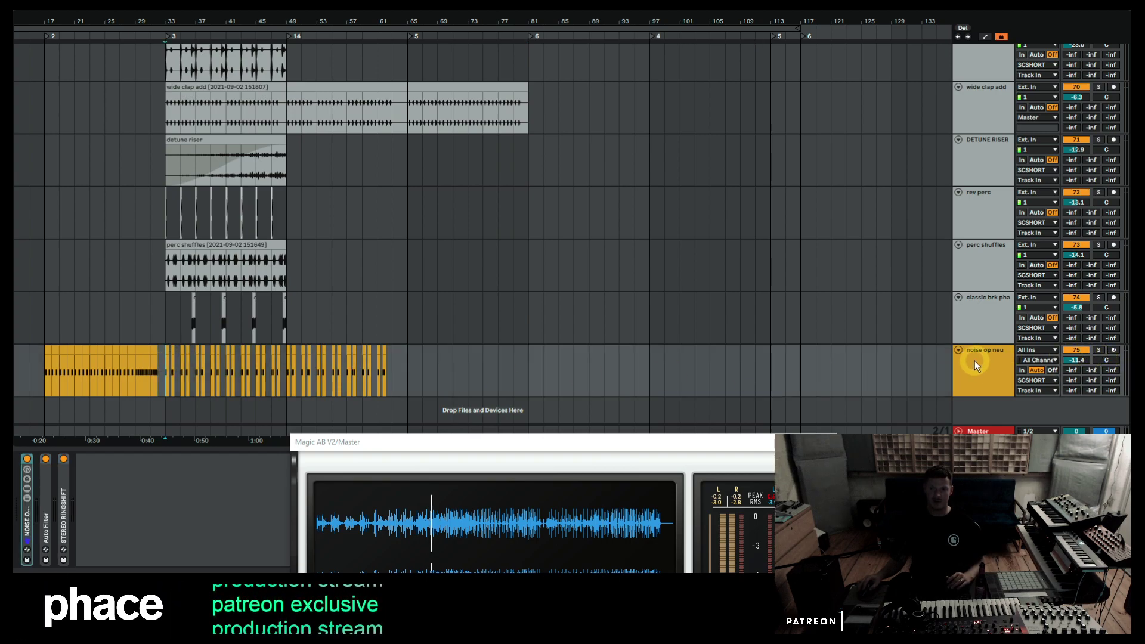
Unfold the NOISE OPERATOR rack, show its Operator chain, and move the Magic AB window clear of the device.
double_click(27, 522)
click(60, 490)
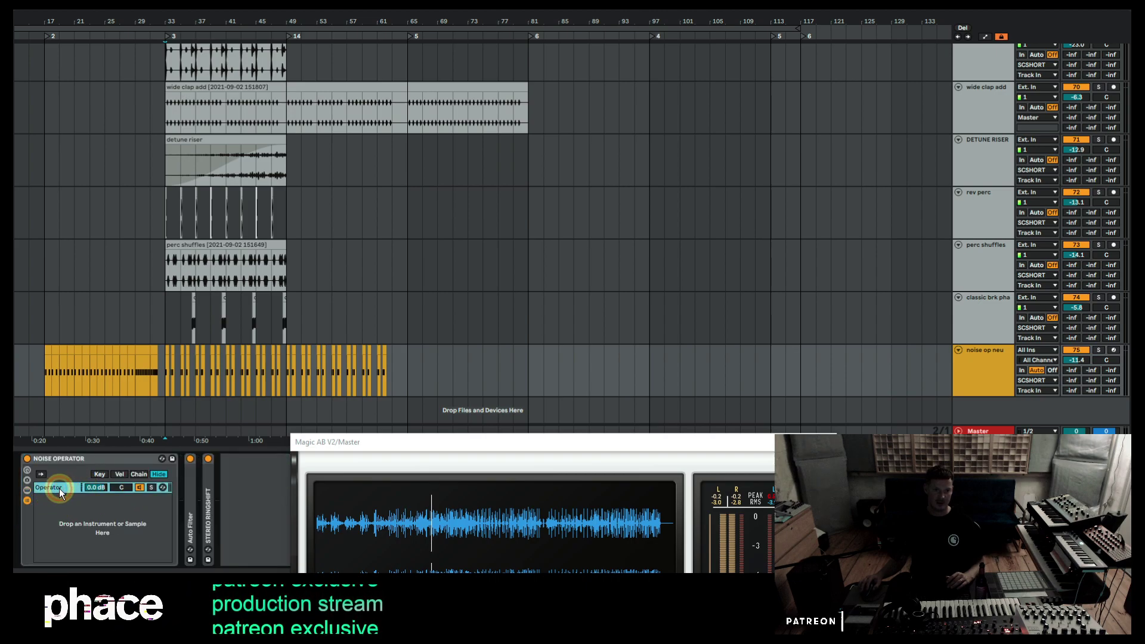
drag(473, 441, 852, 523)
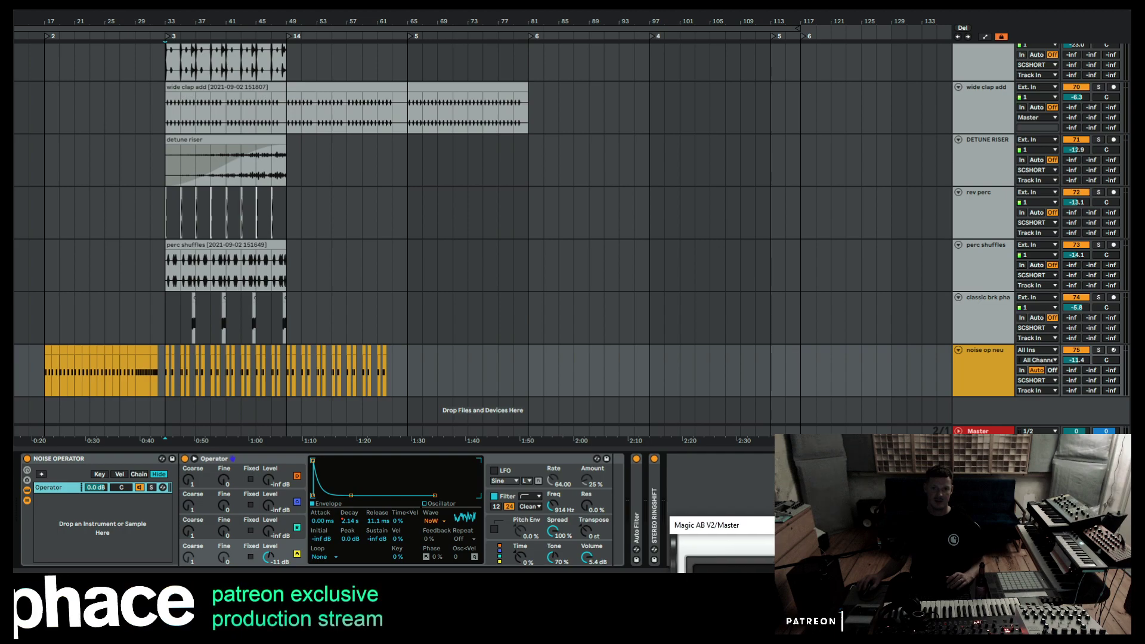
Solo the noise op neu track, play it from bar 17, and show Operator's bottom oscillator settings.
click(1098, 350)
click(51, 377)
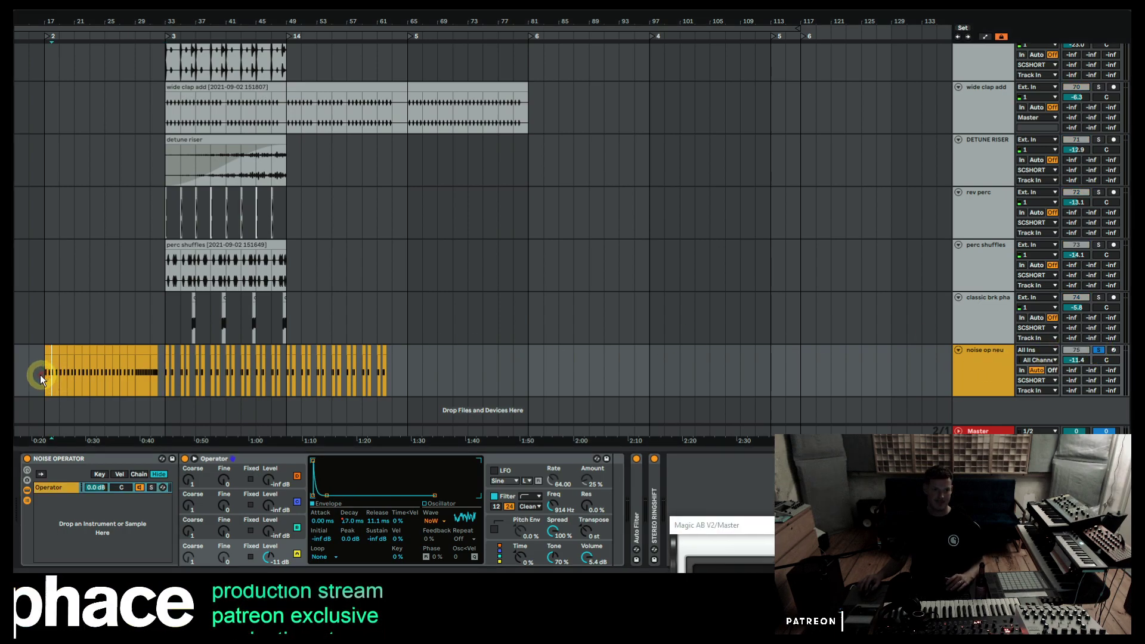
key(space)
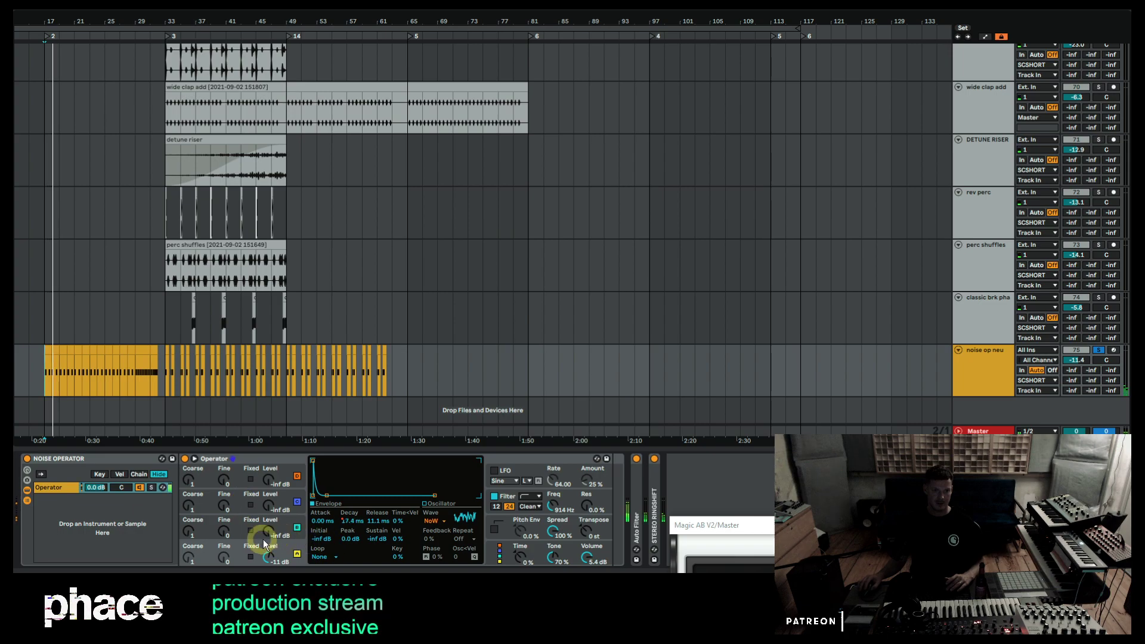
click(286, 547)
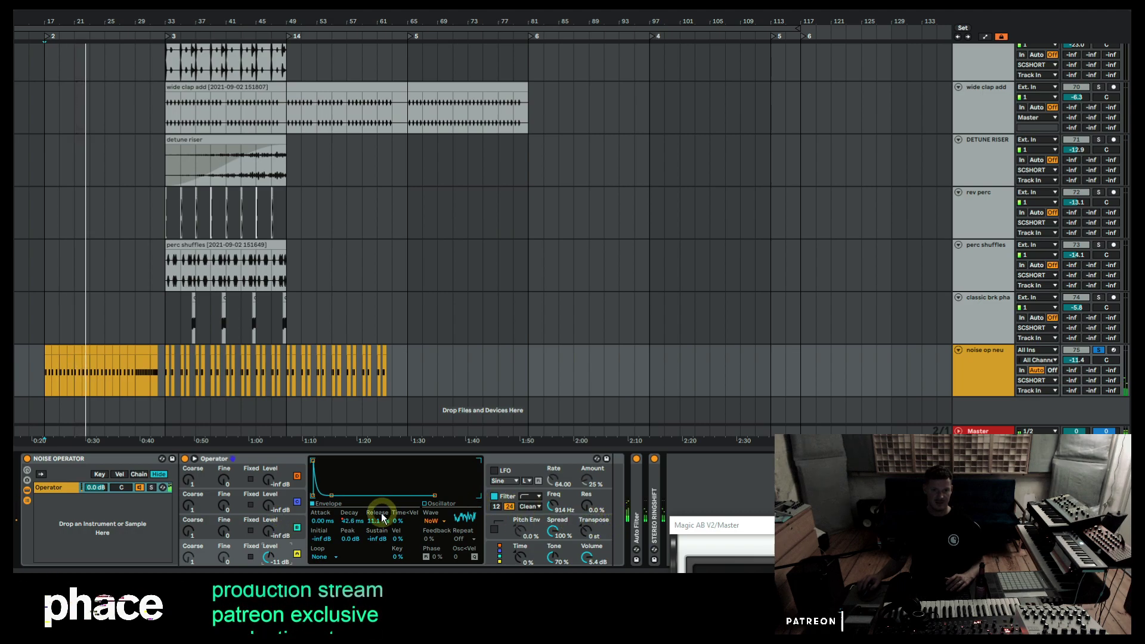
Unfold the Auto Filter, move the Magic AB window off it, and replay the noise track from about bar 29.
double_click(638, 497)
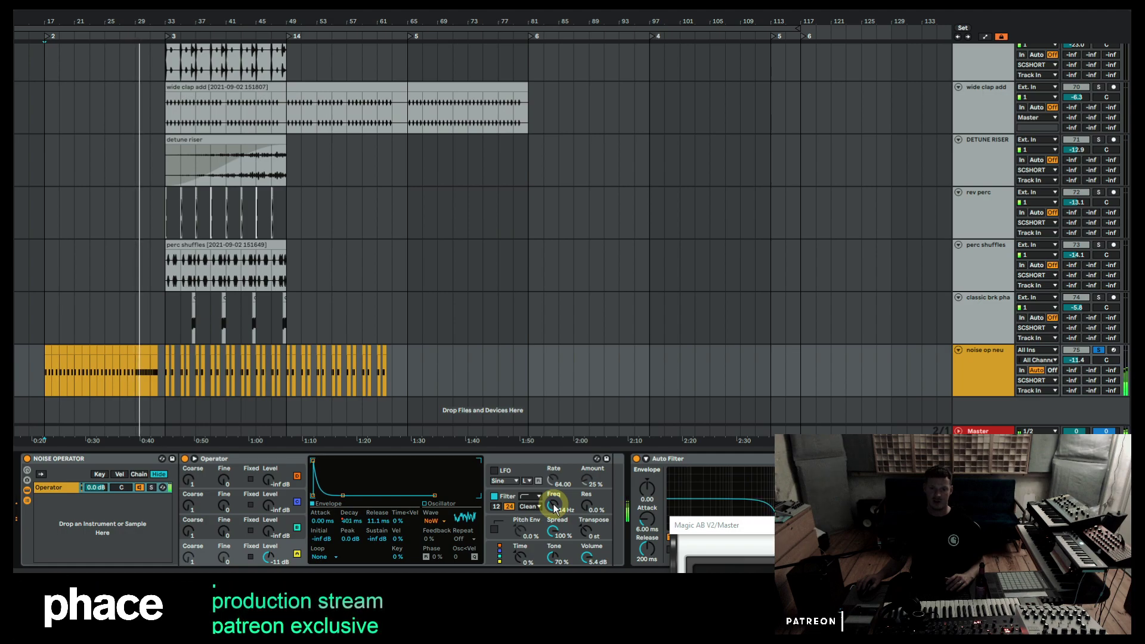
drag(835, 526, 840, 580)
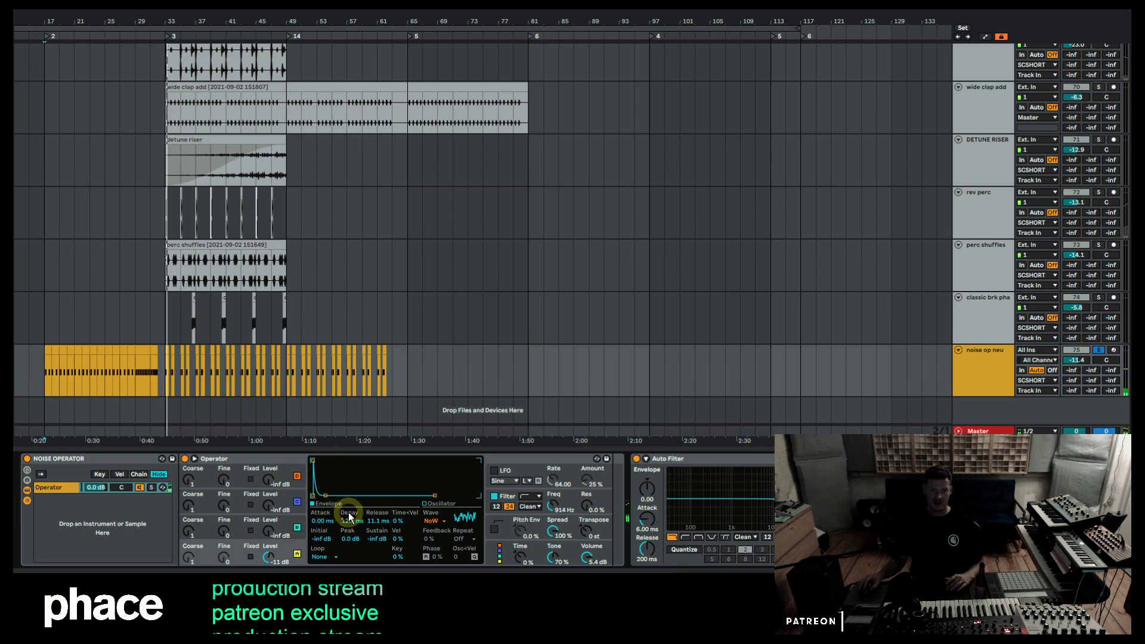
click(132, 379)
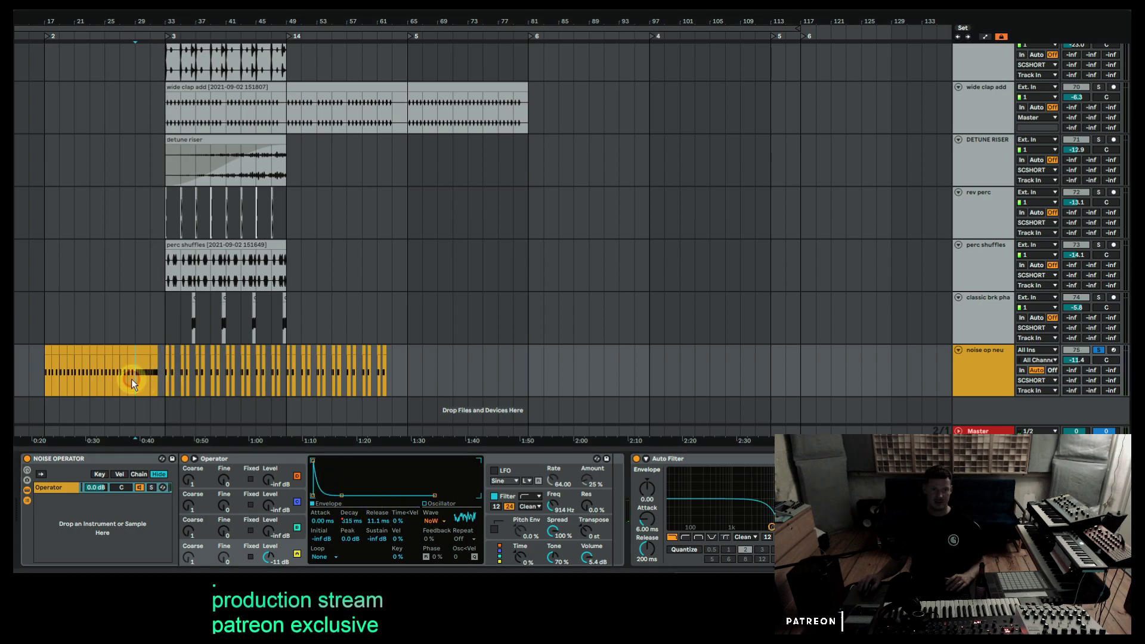
key(space)
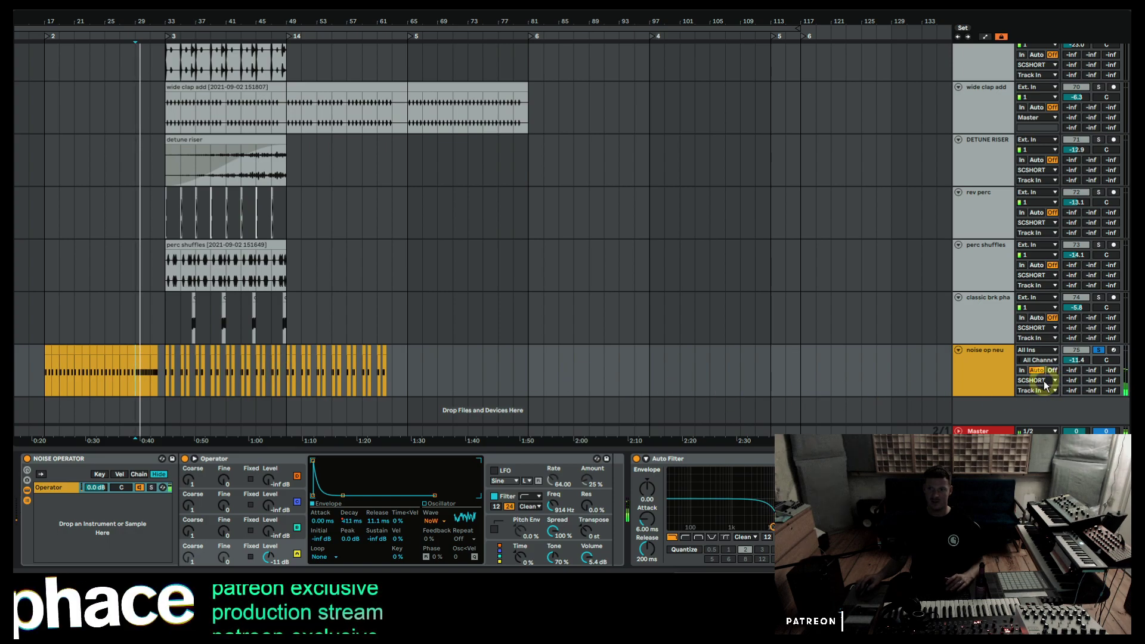
Audition the noise op neu track with its output routed to Master, and return the output to SCSHORT.
click(1044, 381)
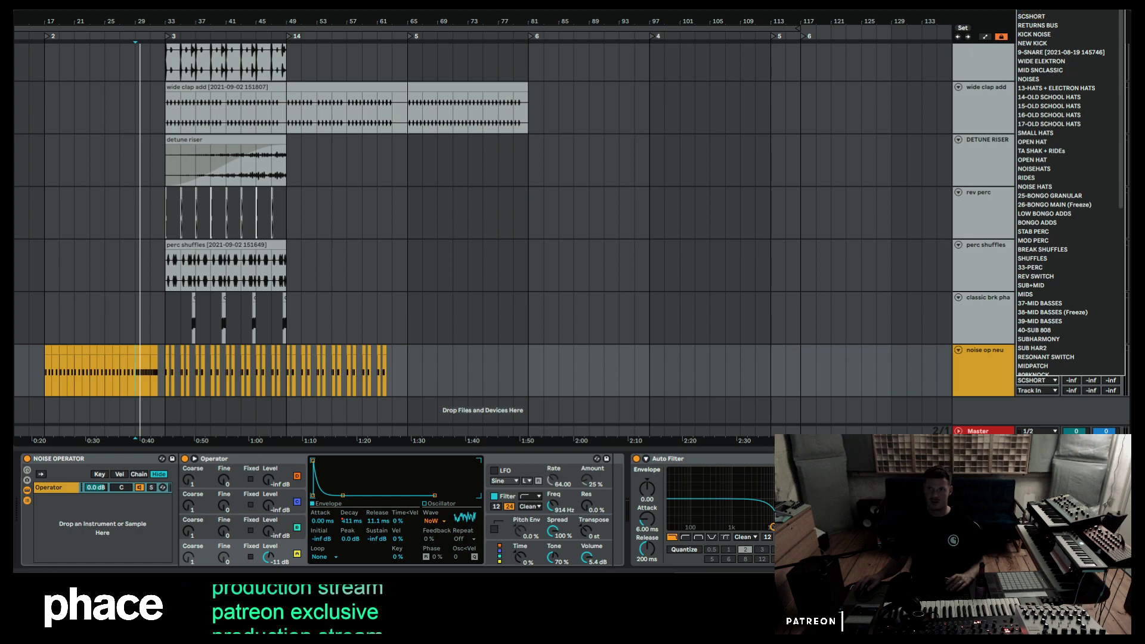
click(1038, 16)
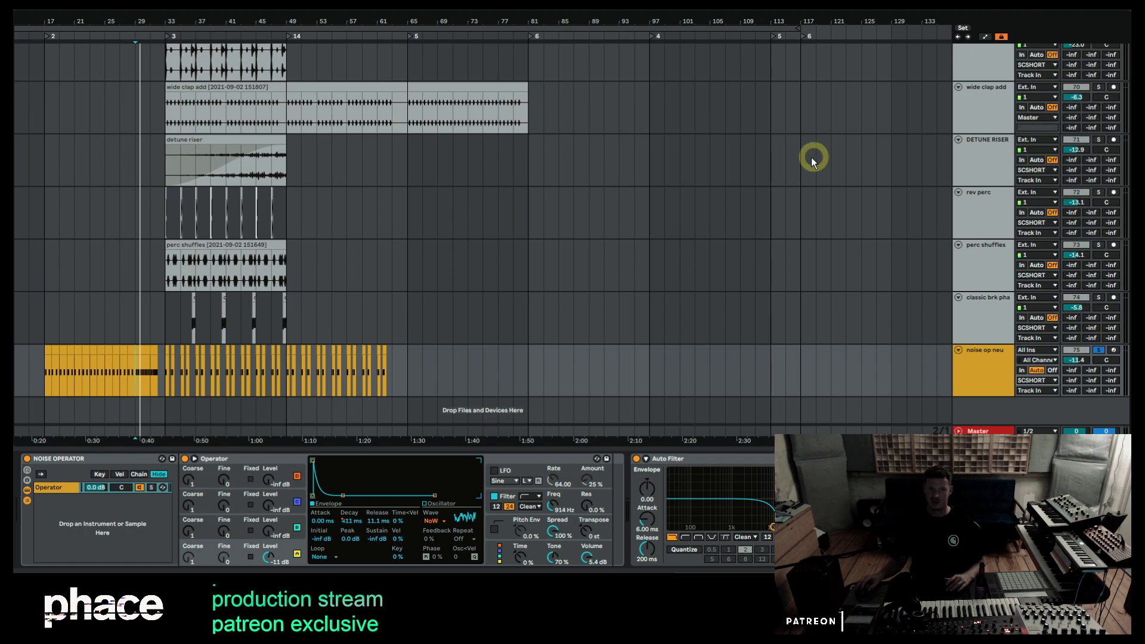
click(1043, 383)
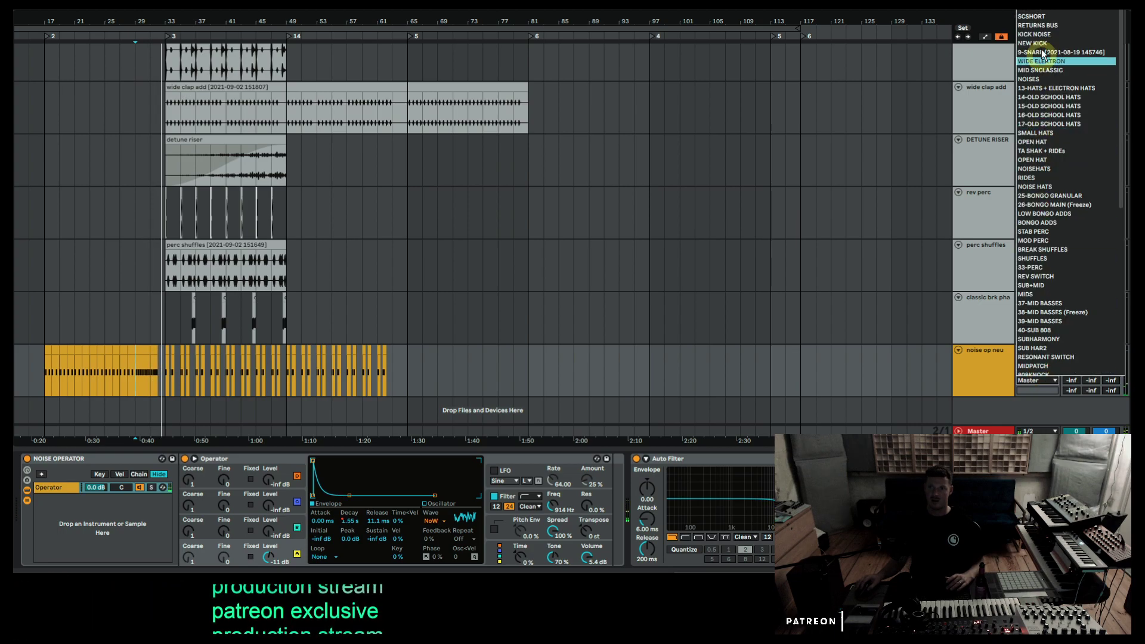
click(823, 179)
key(space)
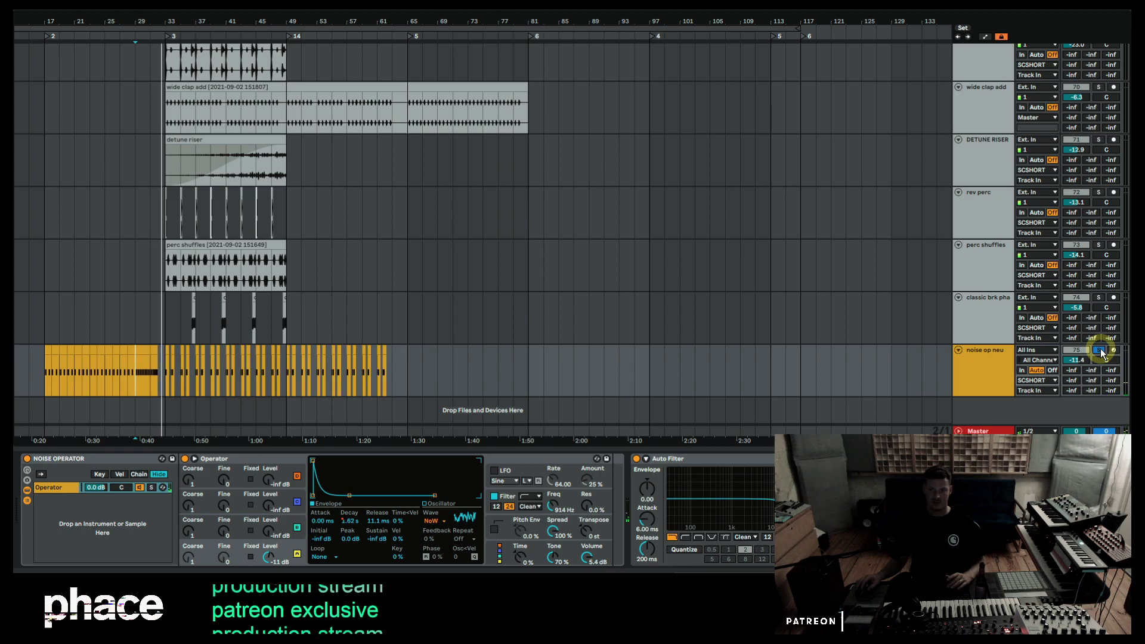
Play from bar 33 with noise op neu soloed, and take the track out of solo to hear the full mix.
click(162, 369)
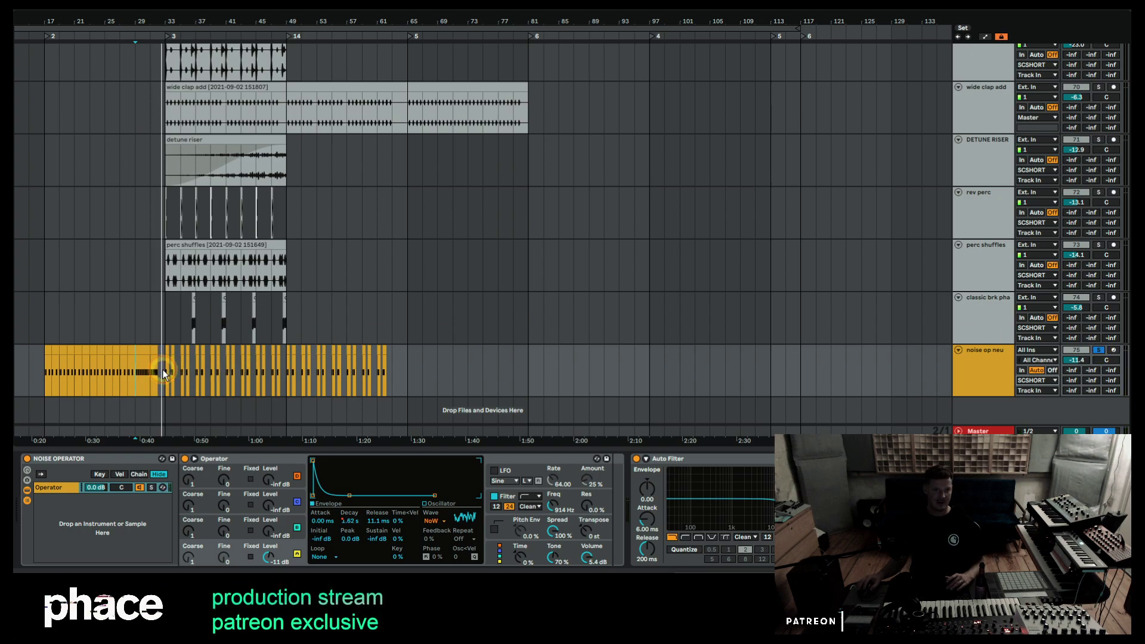
click(958, 365)
click(1100, 352)
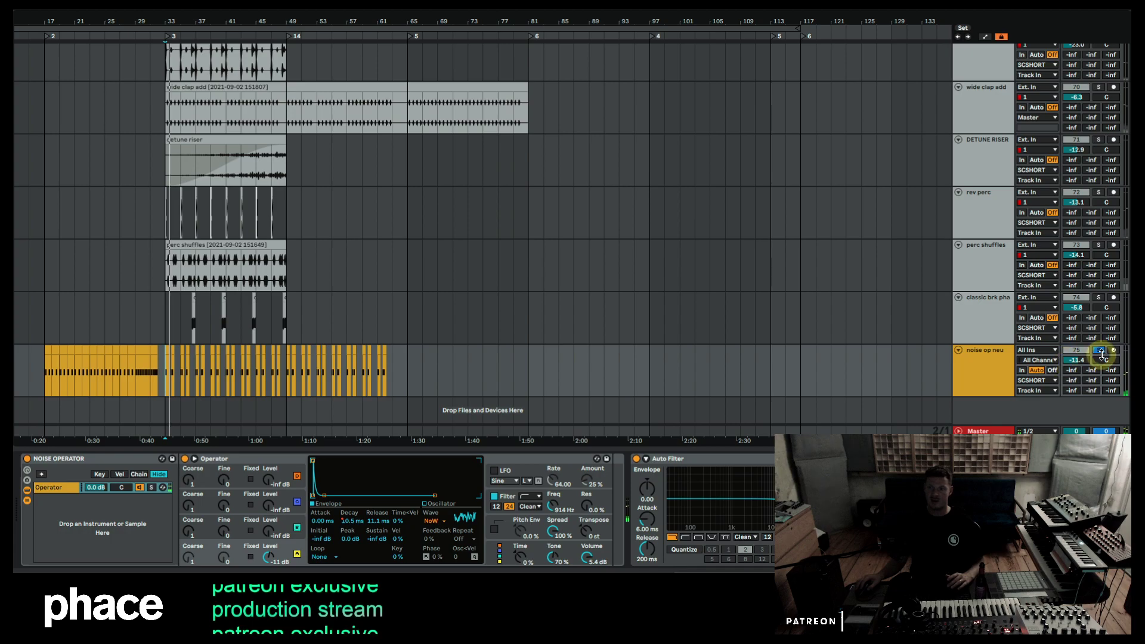
click(1100, 352)
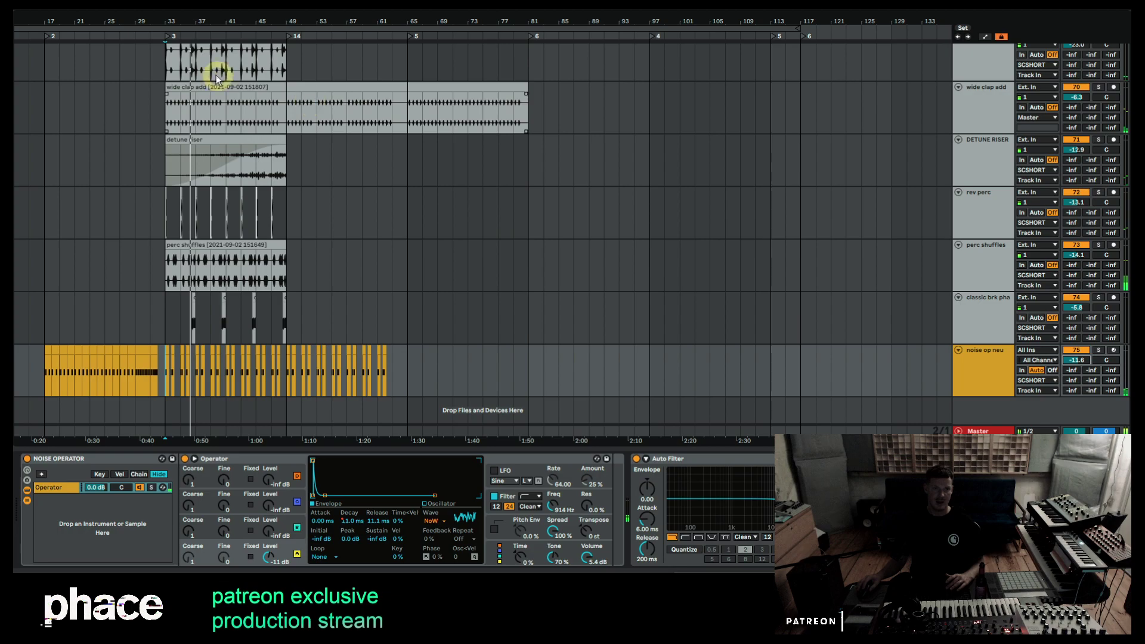
Place the playback start at bar 33 and solo the SUB+MID group track.
drag(162, 15, 220, 255)
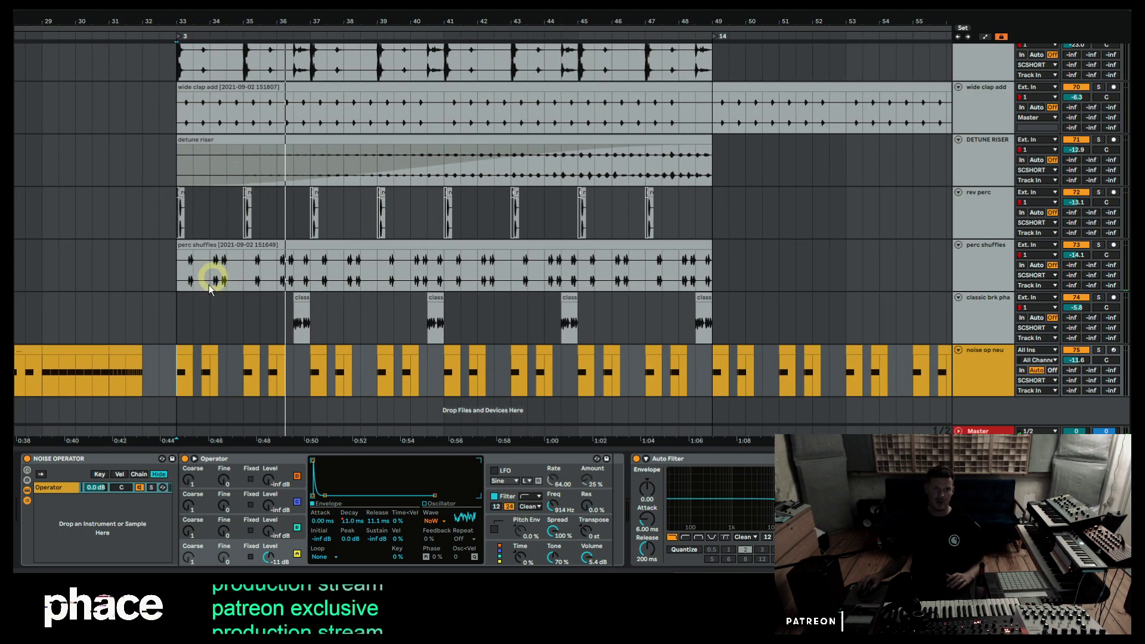
click(184, 324)
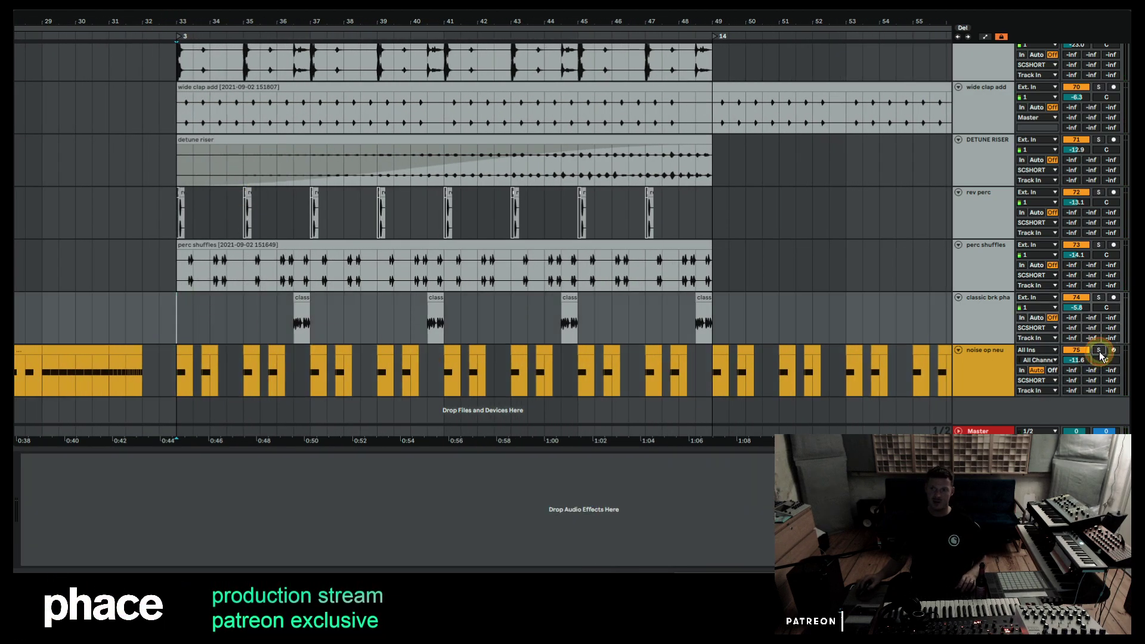
scroll(599, 223, up, 10)
scroll(600, 224, up, 15)
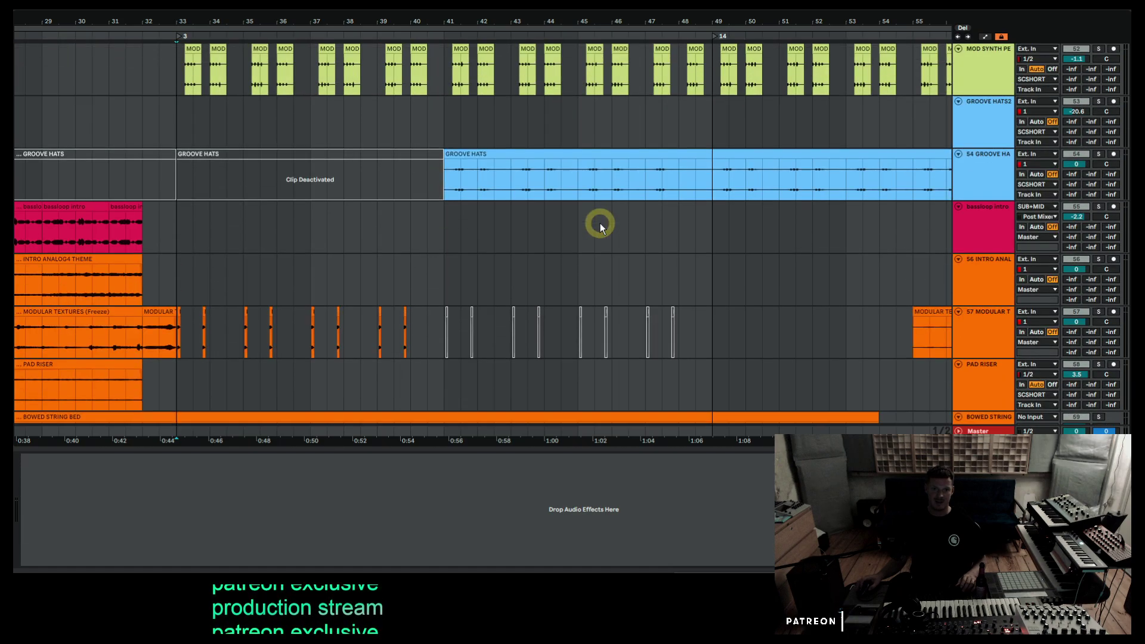
scroll(600, 225, up, 8)
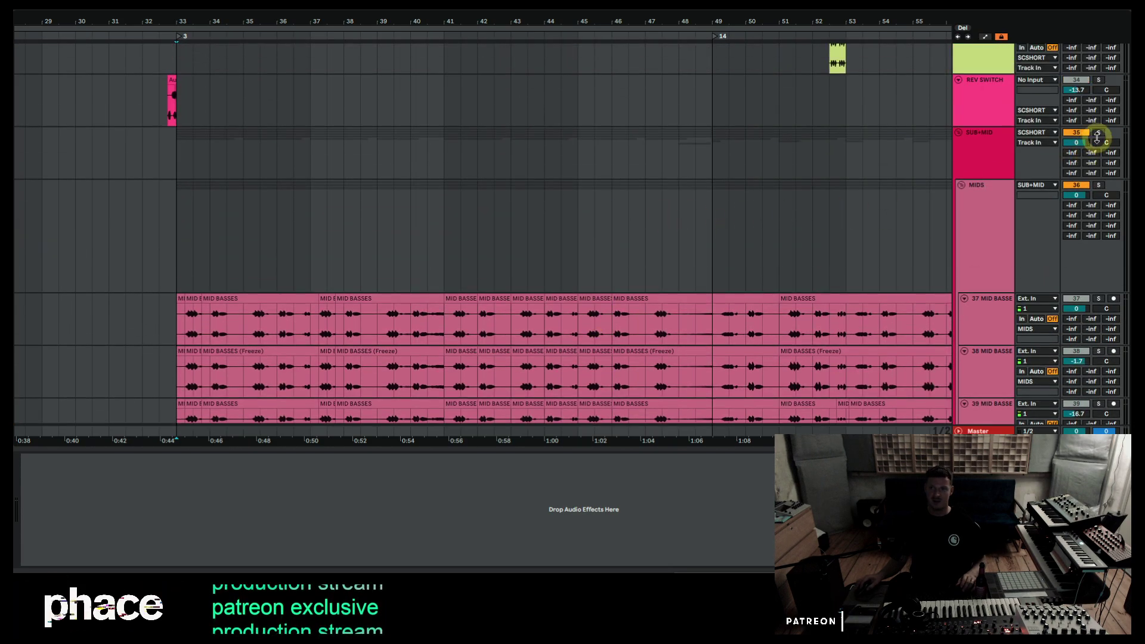
click(1099, 133)
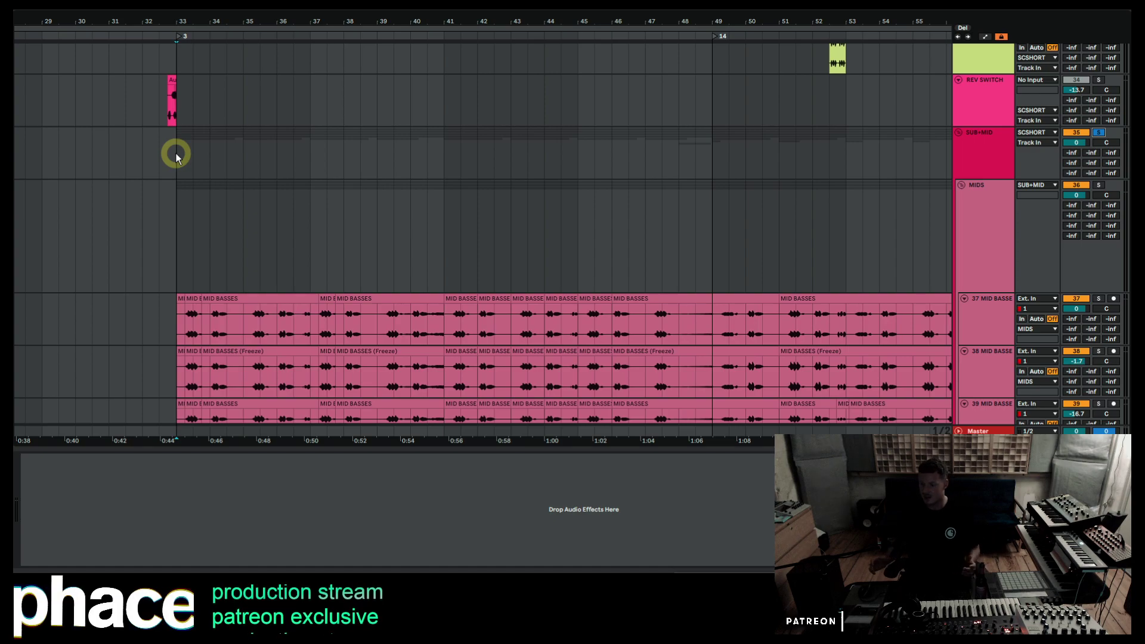
Solo the 40 SUB 808 track, play from bar 33, and add the noise op neu track to the solo.
scroll(232, 196, down, 8)
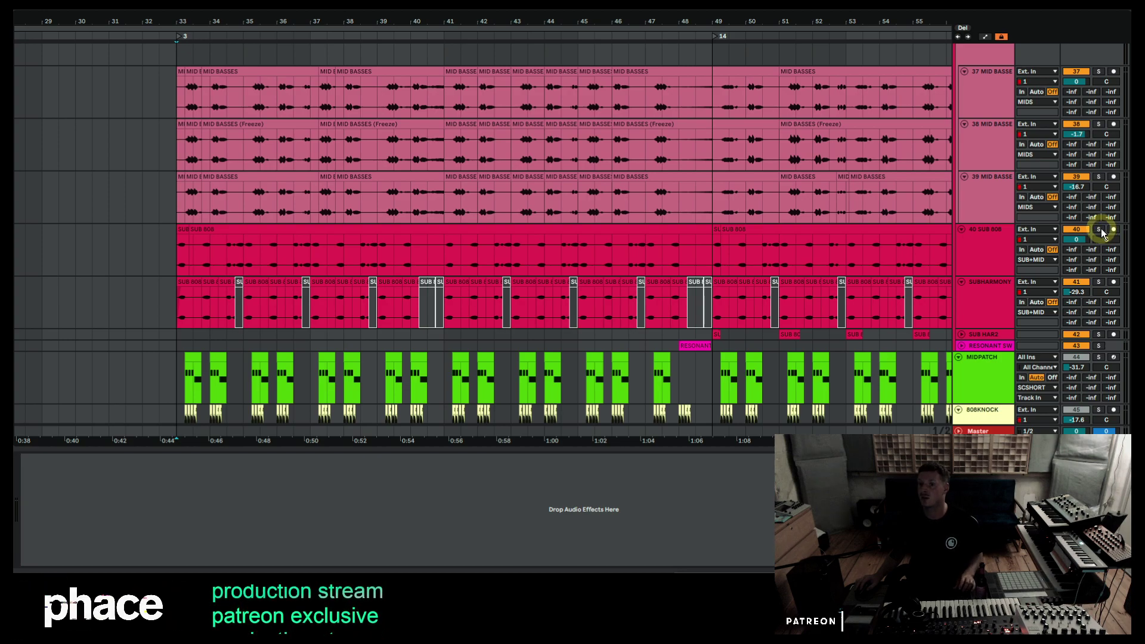
click(1099, 229)
key(space)
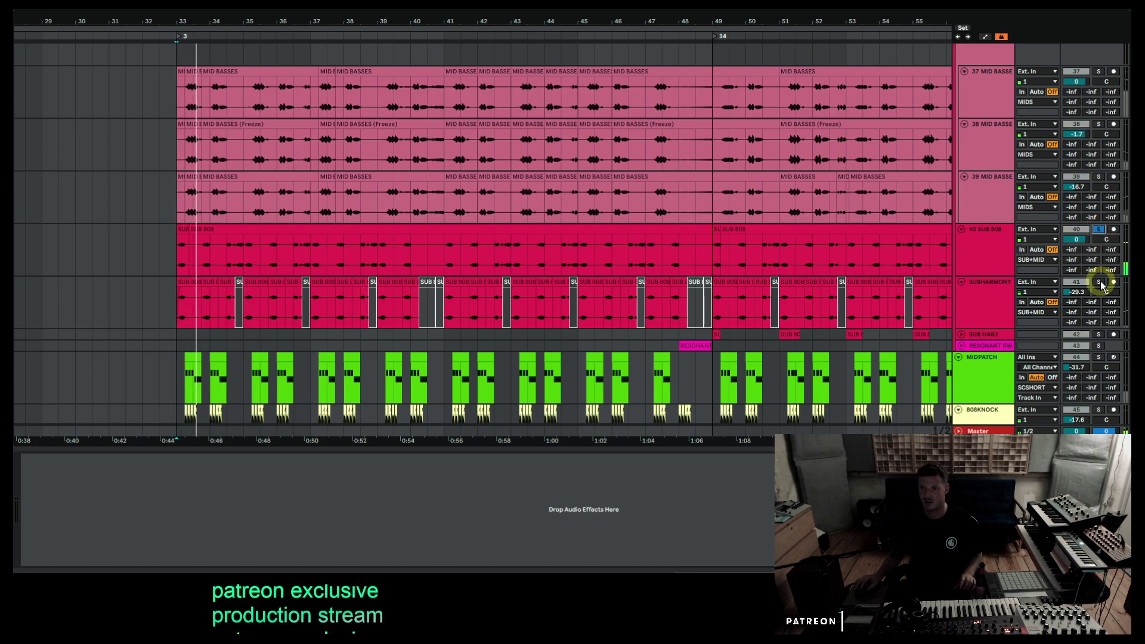
scroll(869, 225, down, 20)
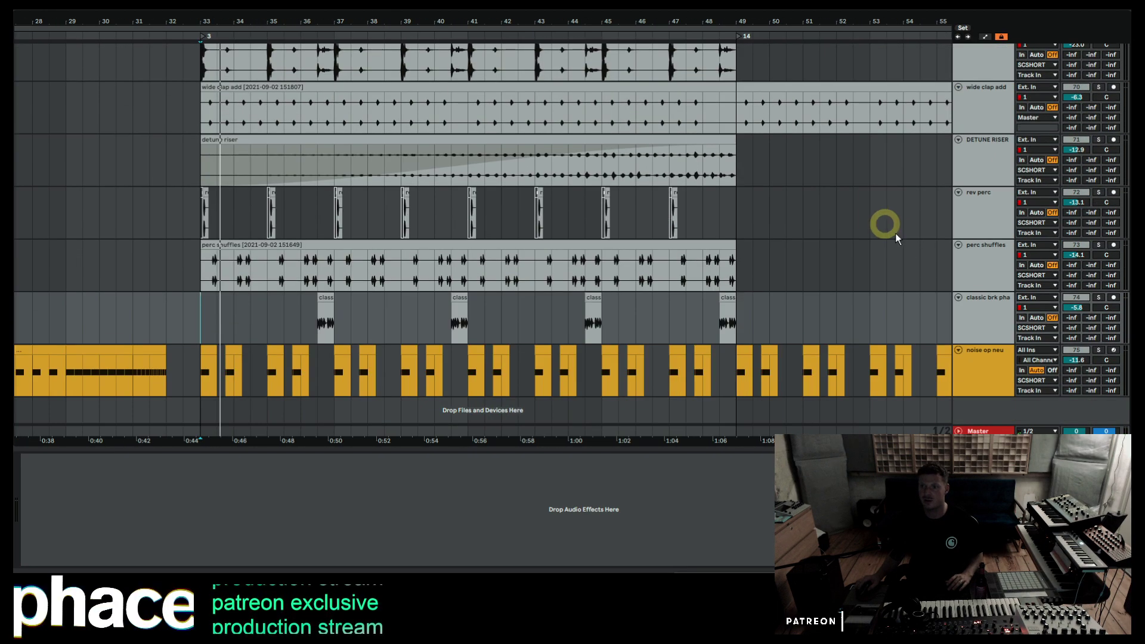
click(1099, 350)
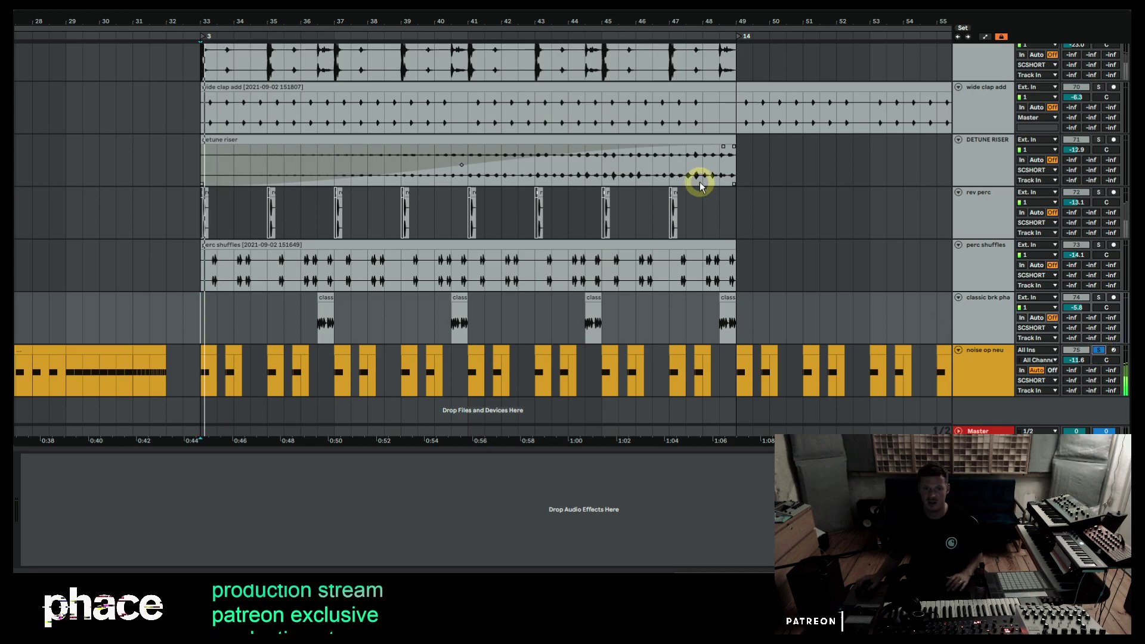
Add the KICK NOISE and NEW KICK tracks to the soloed tracks.
scroll(663, 163, up, 15)
scroll(661, 142, up, 20)
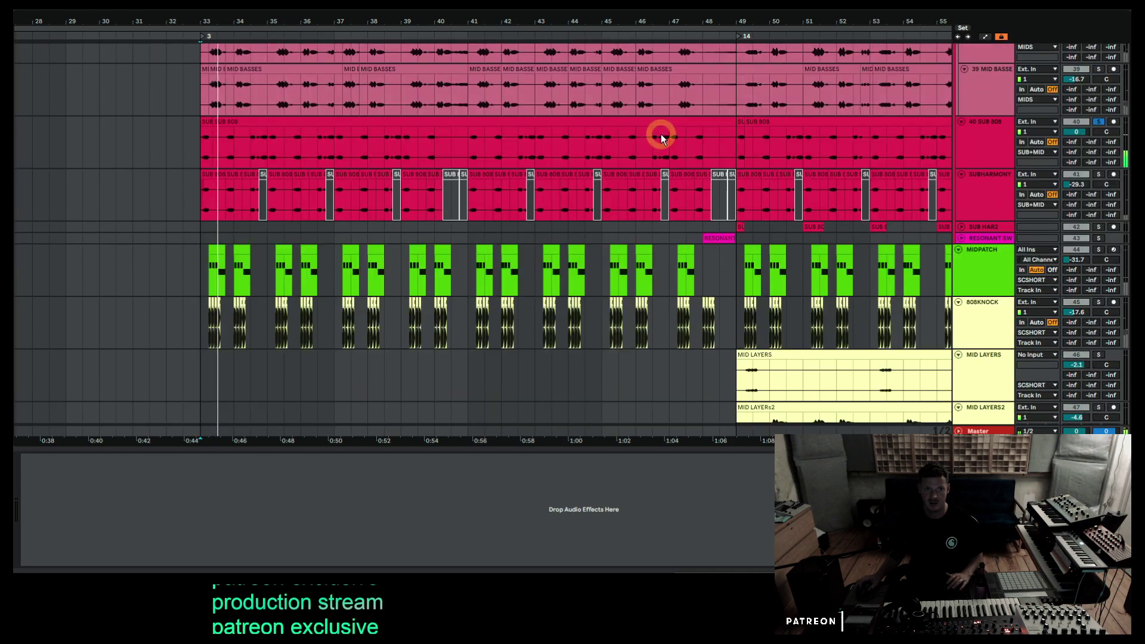
scroll(663, 131, up, 20)
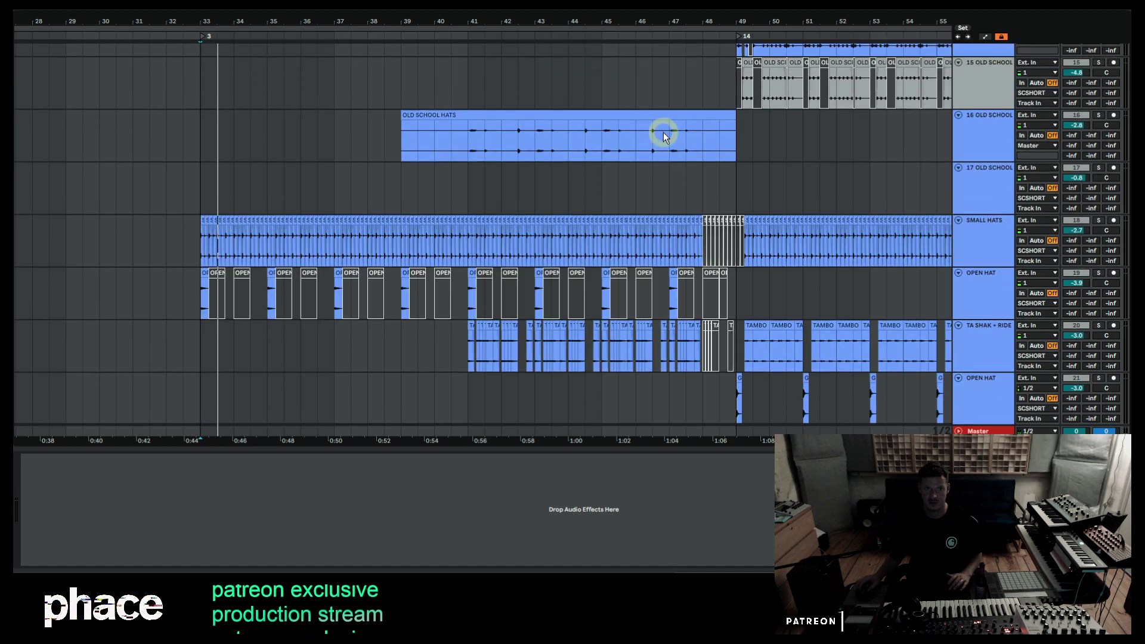
scroll(663, 136, up, 2)
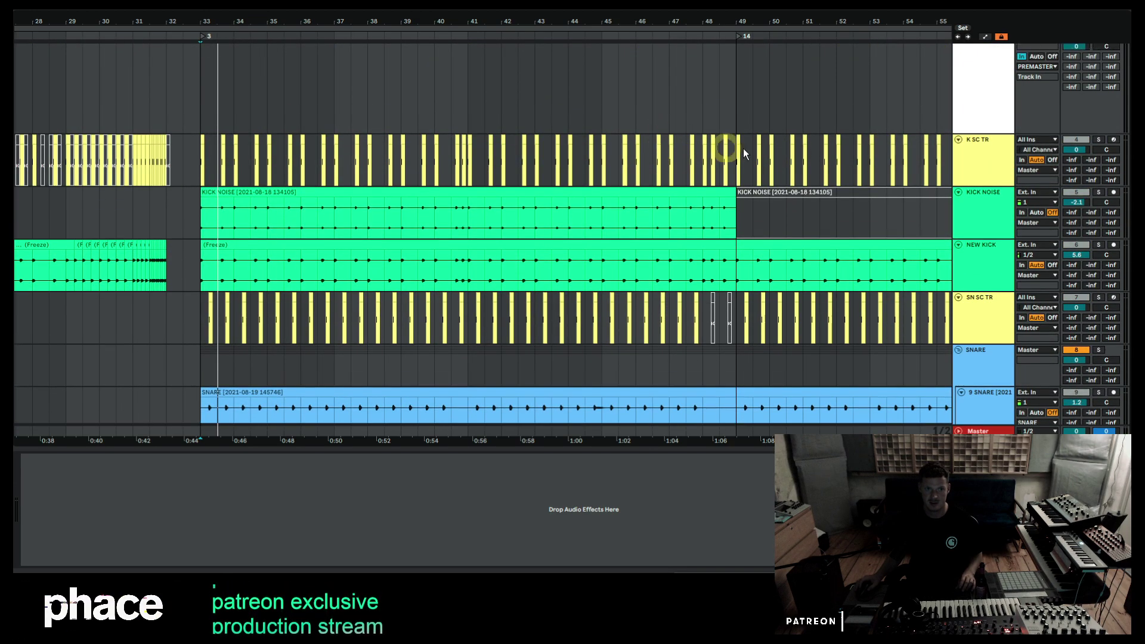
click(1099, 192)
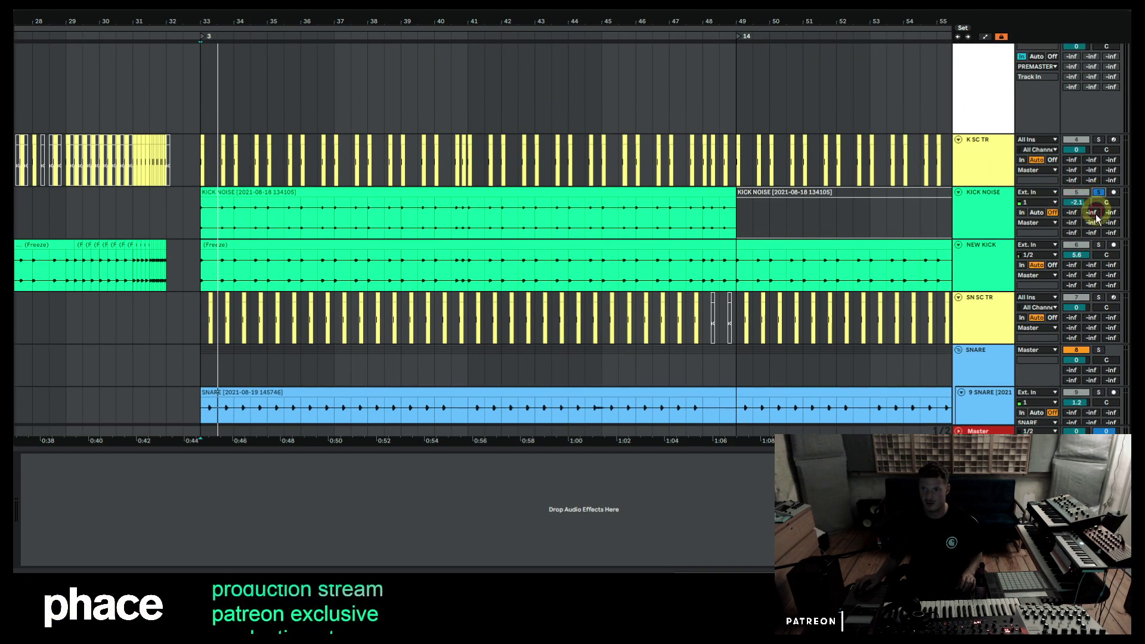
click(1098, 244)
Compare the soloed kick and sub with and without the noise op neu track by switching its solo during playback.
scroll(643, 206, up, 1)
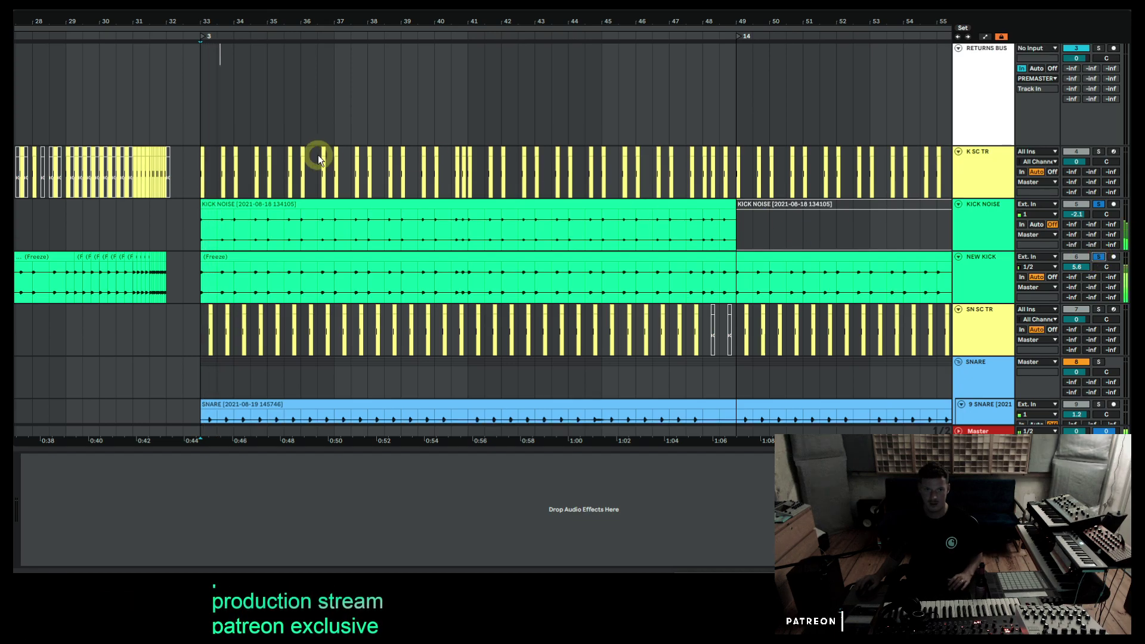
scroll(295, 151, down, 20)
scroll(301, 137, down, 20)
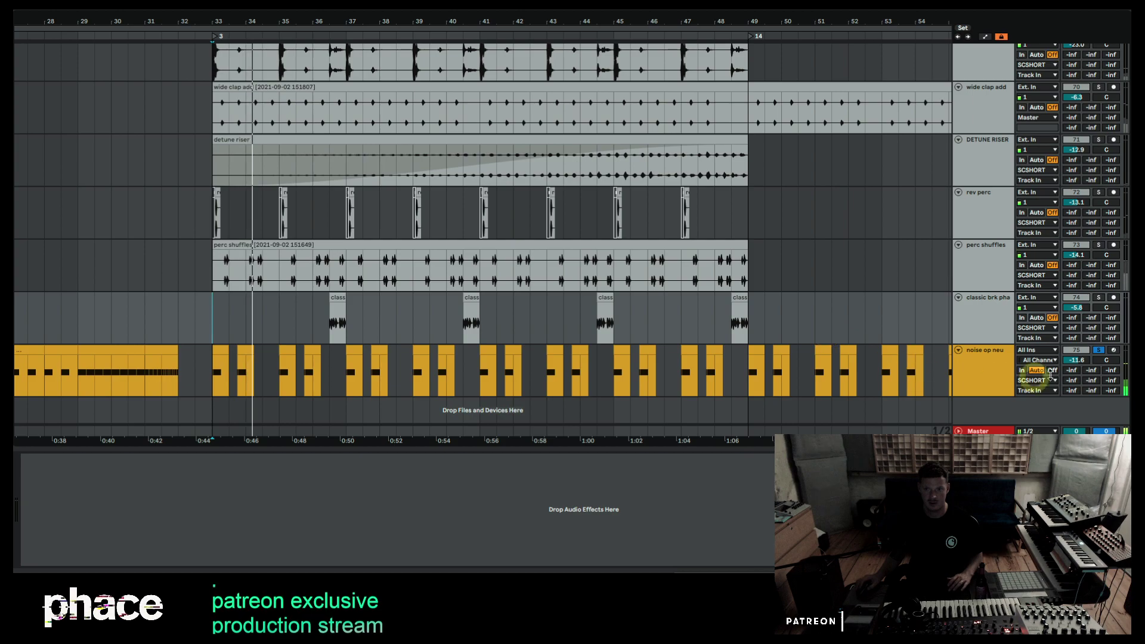
click(1099, 350)
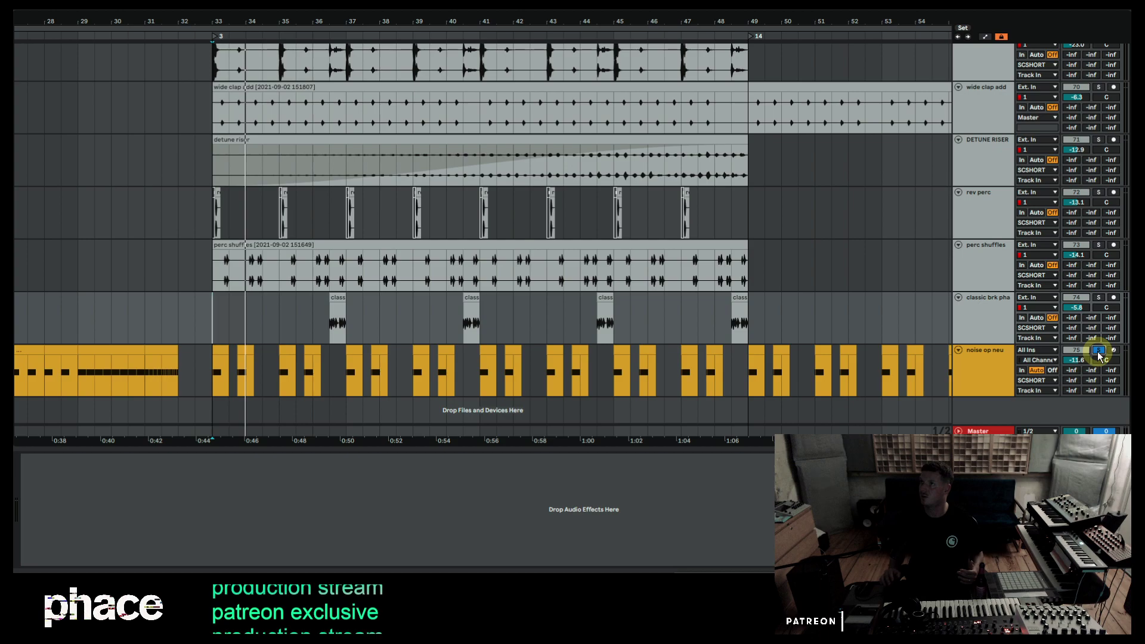
key(space)
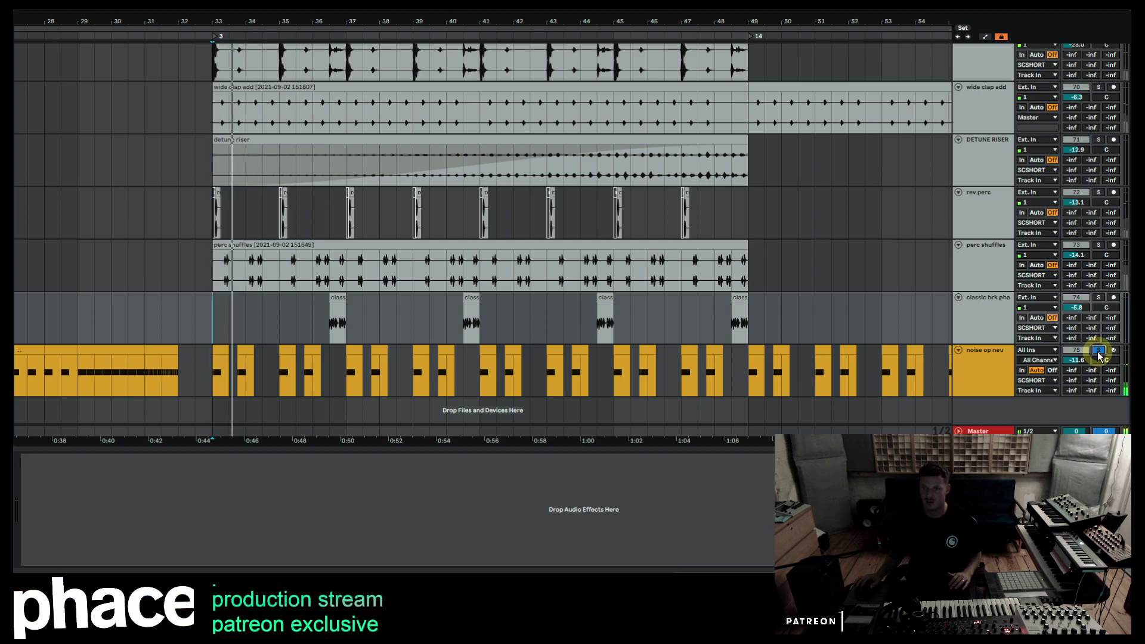
click(1098, 350)
key(space)
key(space)
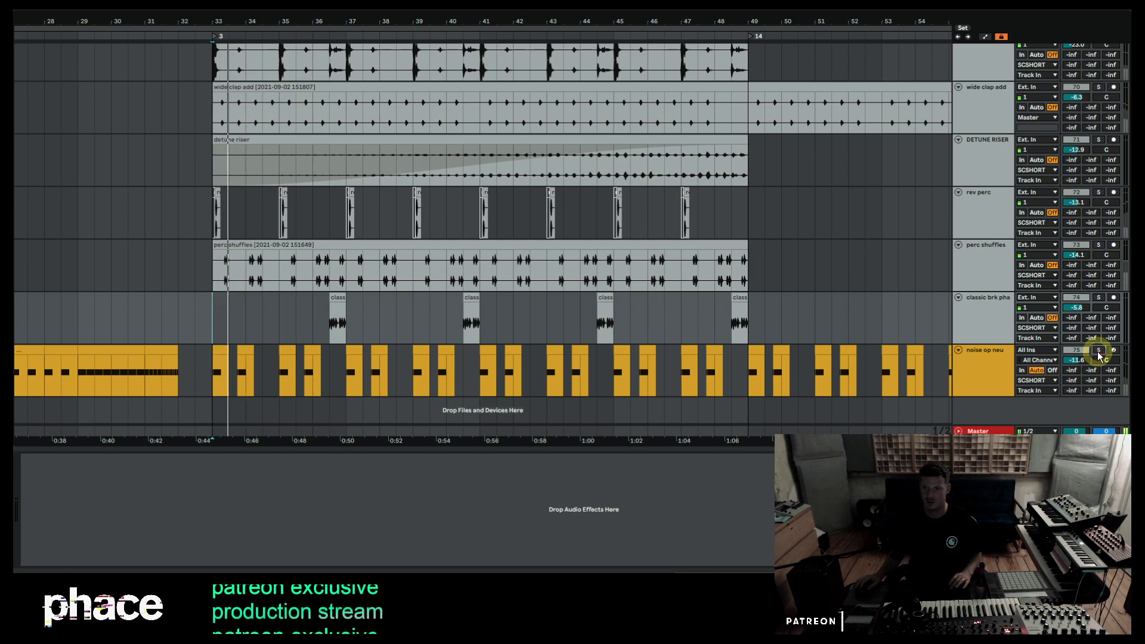
key(space)
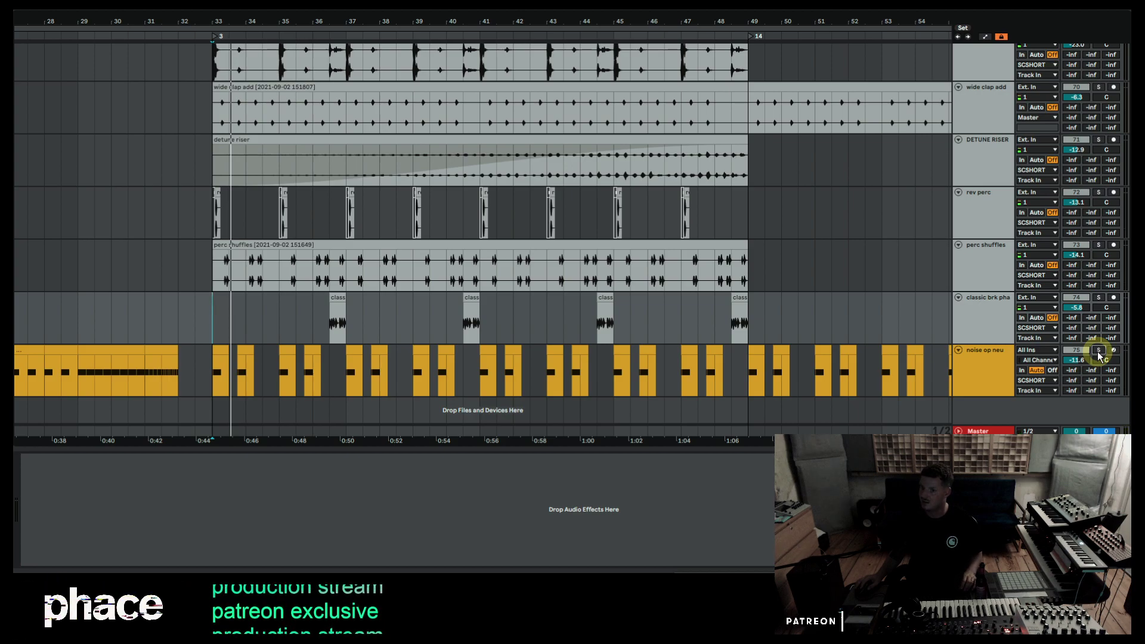
Turn off the noise op neu track's solo and play the full mix, restarting it from bar 33.
click(1097, 350)
key(space)
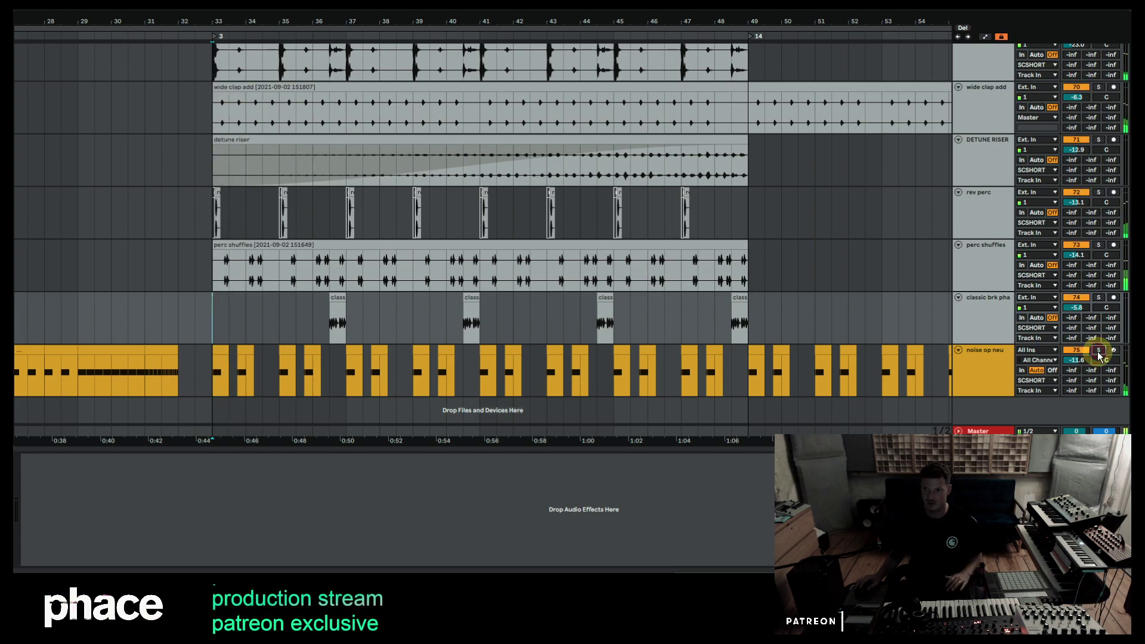
drag(225, 21, 231, 15)
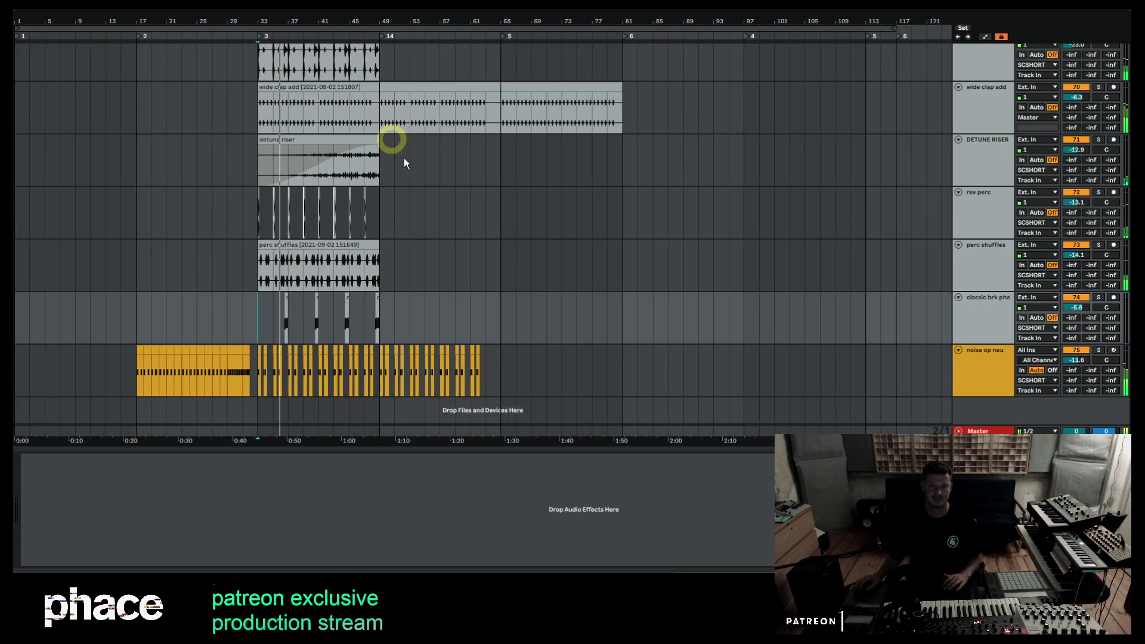
scroll(403, 244, up, 10)
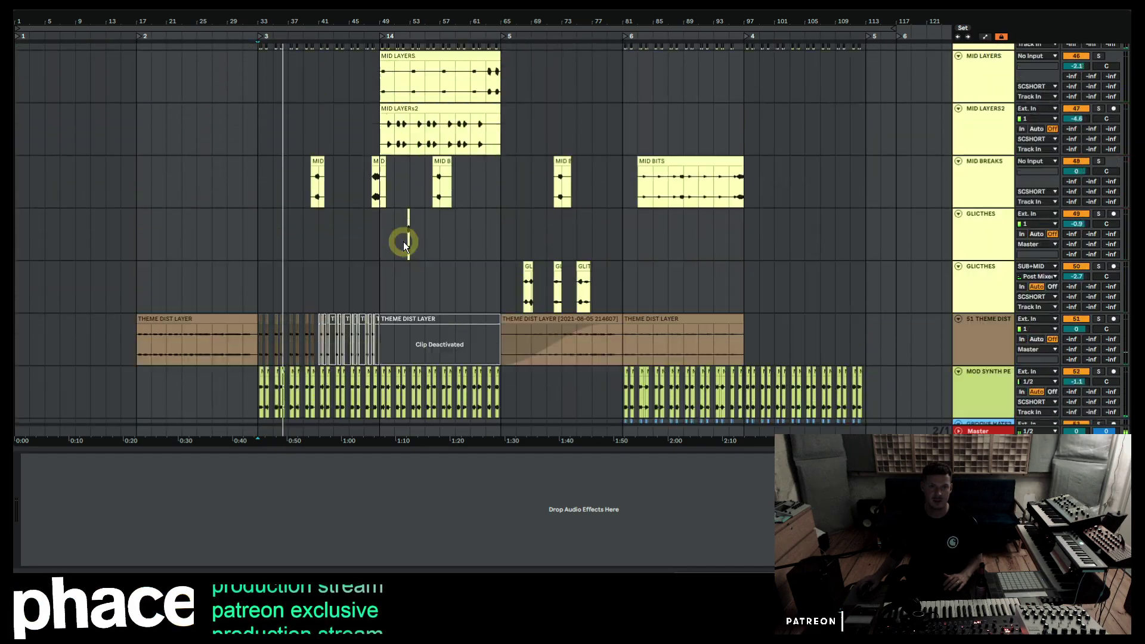
scroll(403, 250, up, 15)
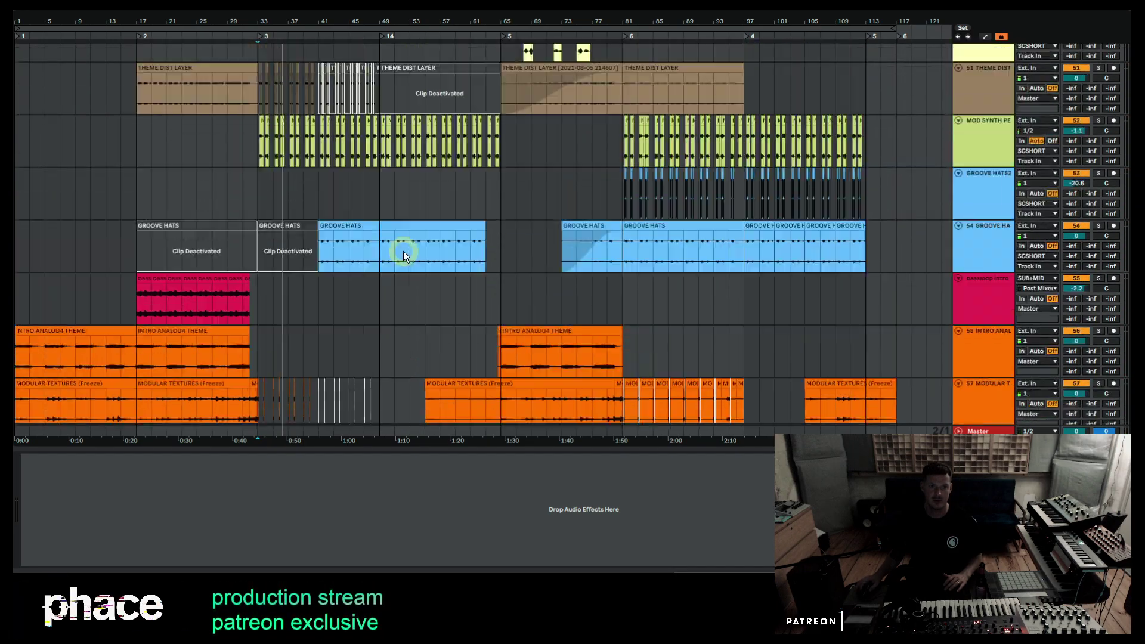
scroll(403, 251, up, 5)
scroll(403, 252, down, 6)
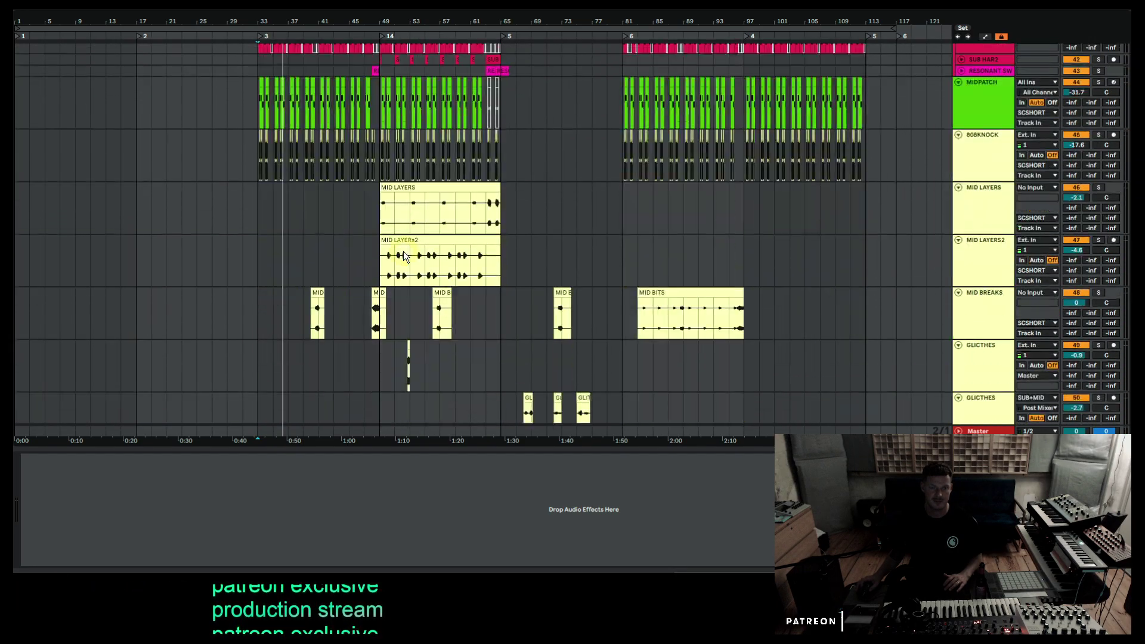
drag(263, 21, 371, 19)
key(space)
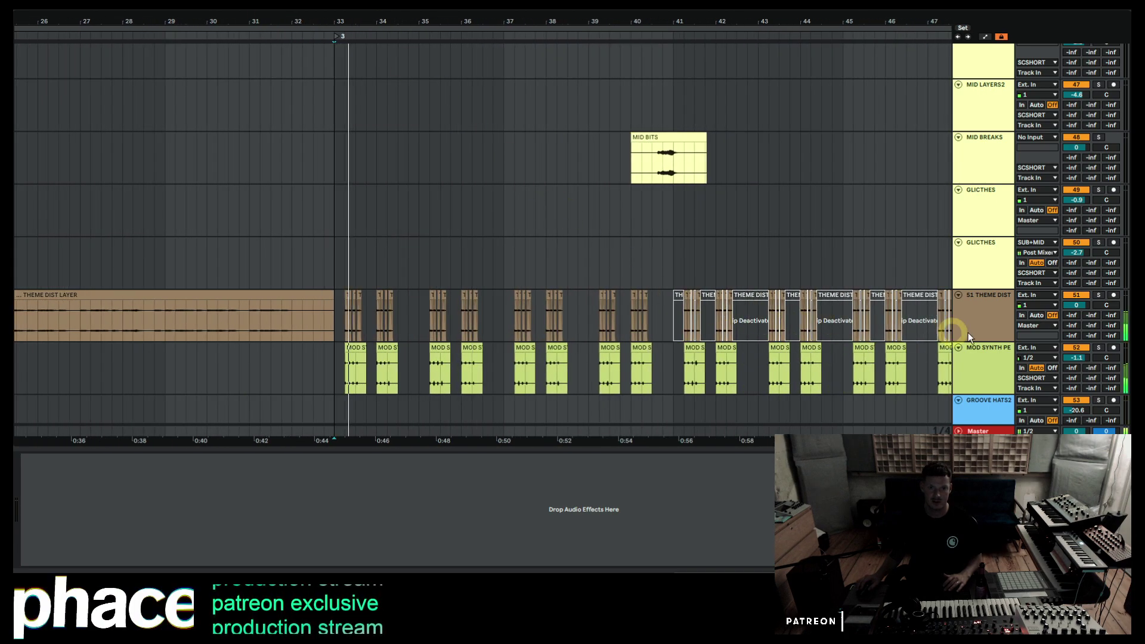
Solo the MOD SYNTH PE and THEME DIST tracks together and play them from bar 33.
click(1099, 348)
click(1098, 295)
key(space)
click(1098, 295)
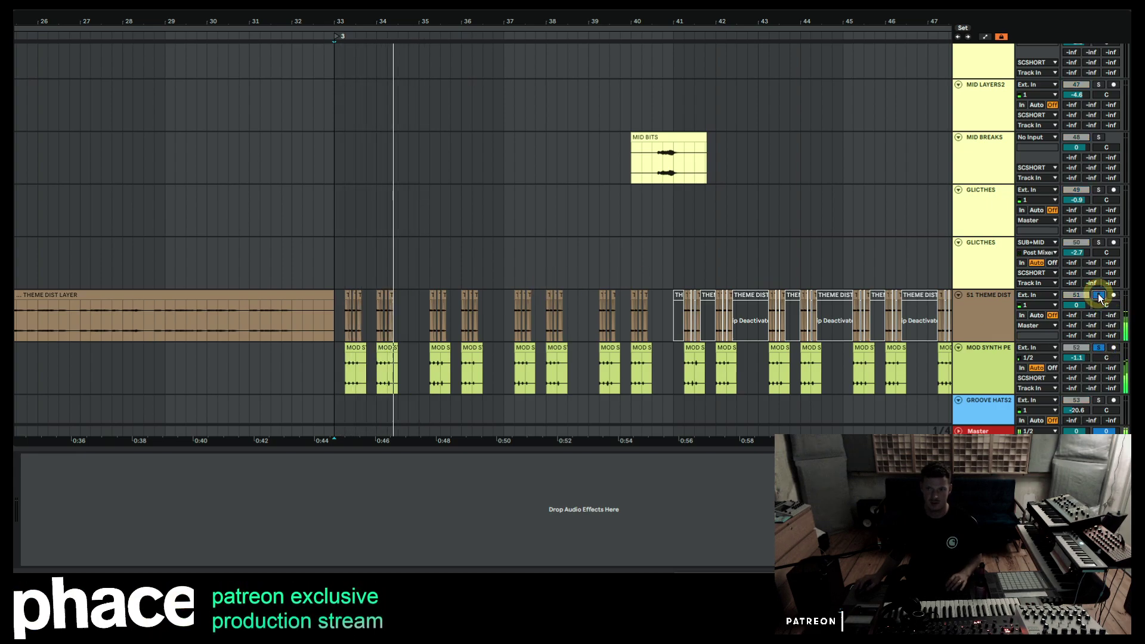
Select the THEME DIST and MOD SYNTH PE tracks together and switch their shared solo to compare them with the full mix.
key(space)
click(997, 314)
shift+click(986, 360)
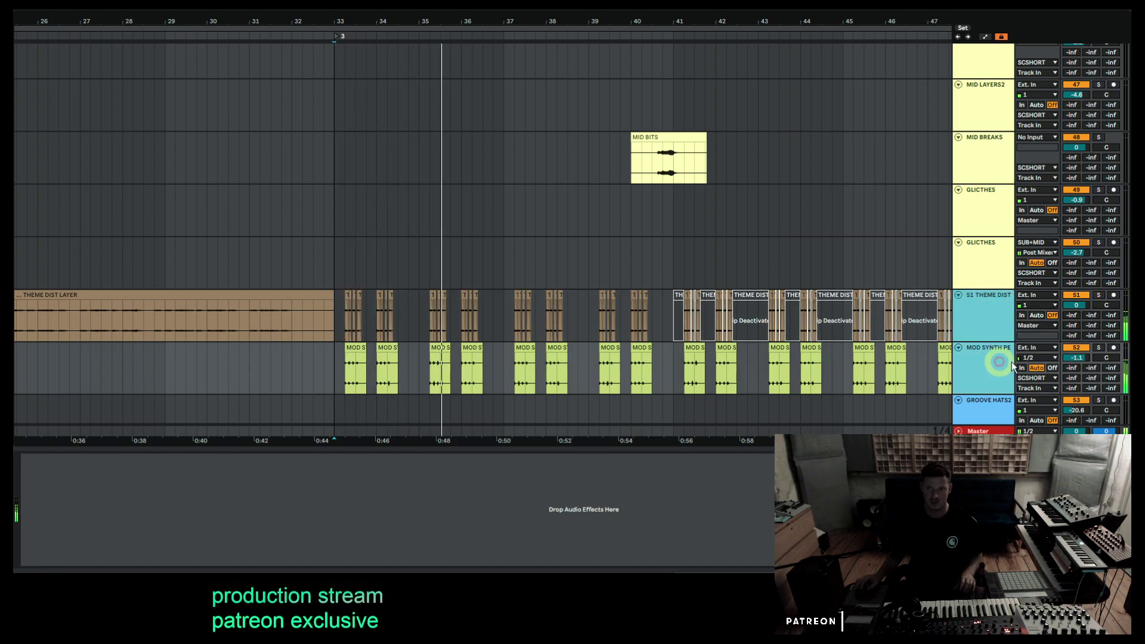
click(1099, 348)
key(space)
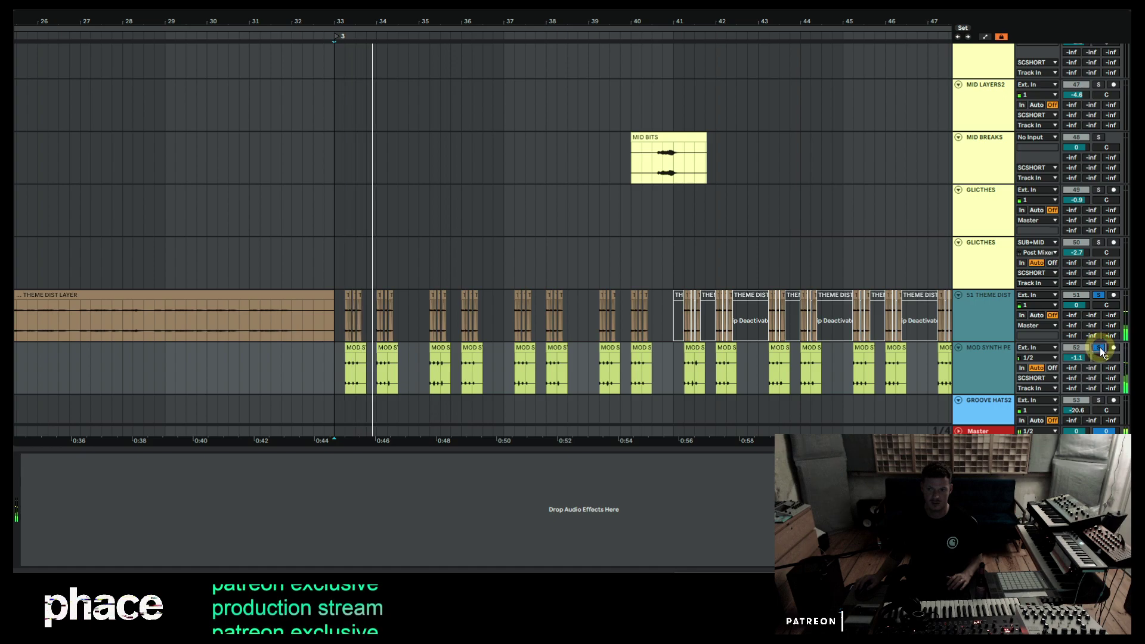
Select only the THEME DIST track to show its device chain while replaying the two soloed tracks.
click(997, 359)
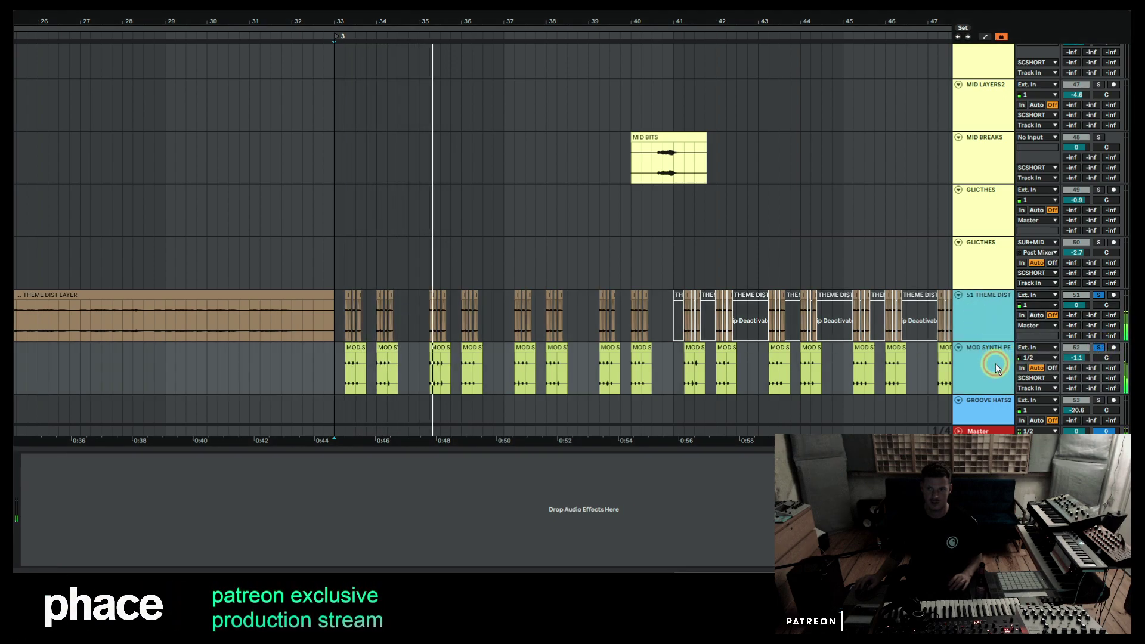
click(993, 370)
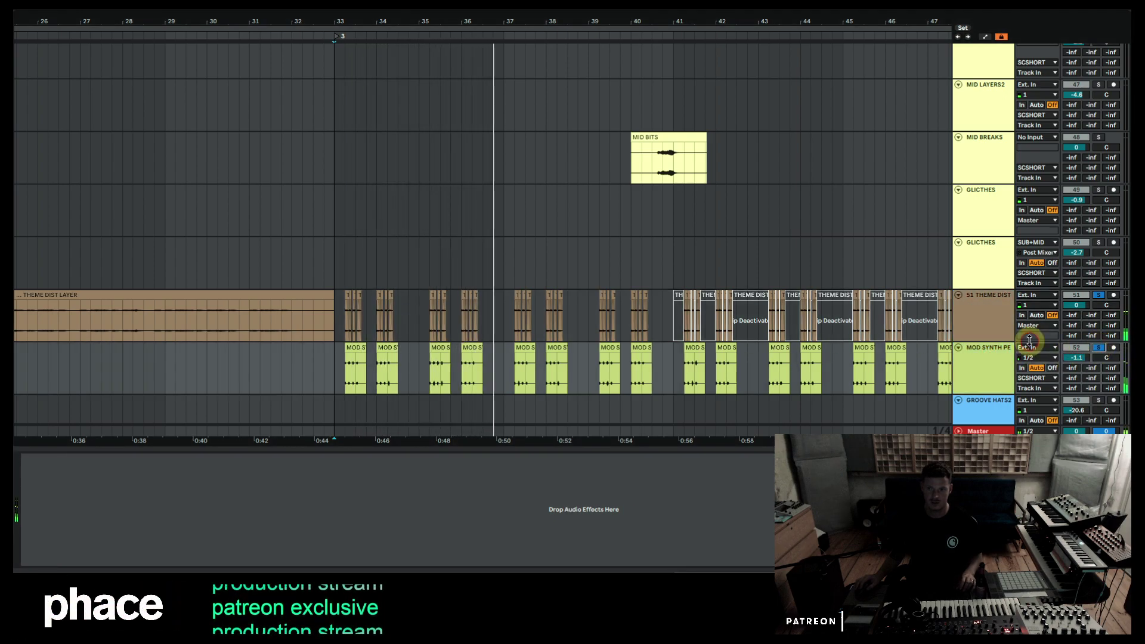
click(982, 315)
key(space)
key(space)
click(526, 325)
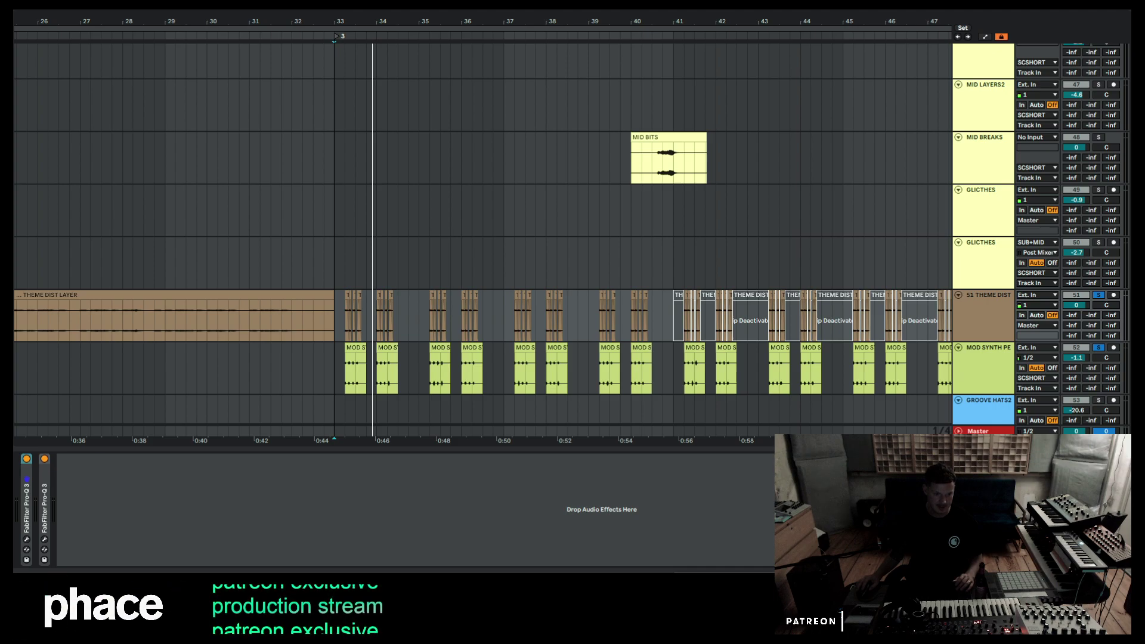
Add ValhallaVintageVerb to the THEME DIST track and audition it repeatedly from the first short THEME DIST clip after bar 33.
click(345, 312)
key(space)
key(space)
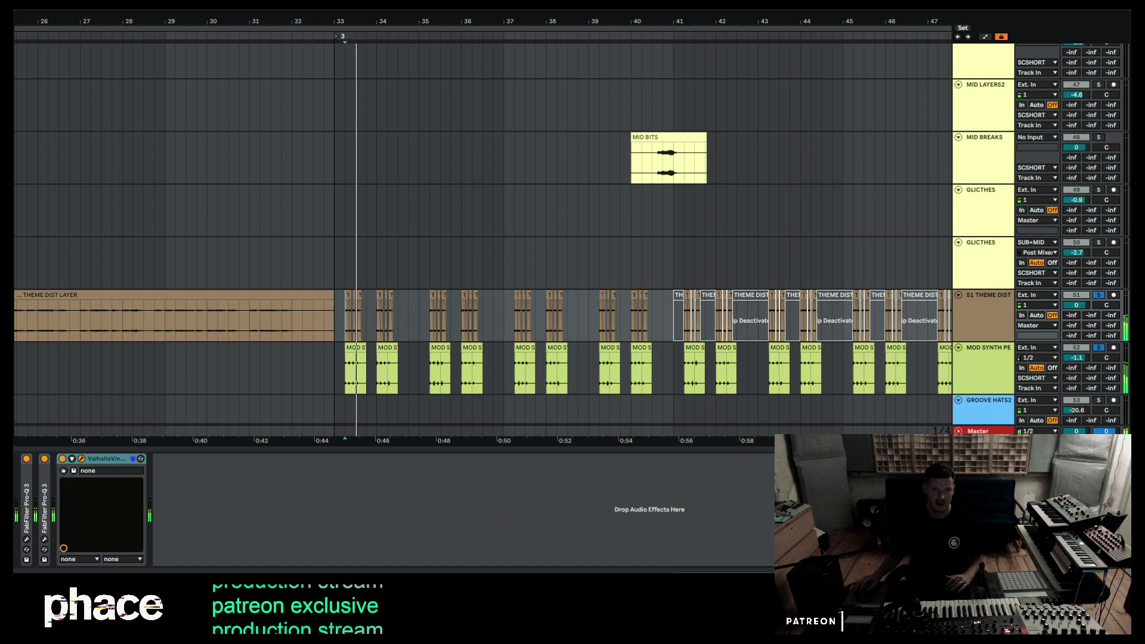
key(space)
key(space)
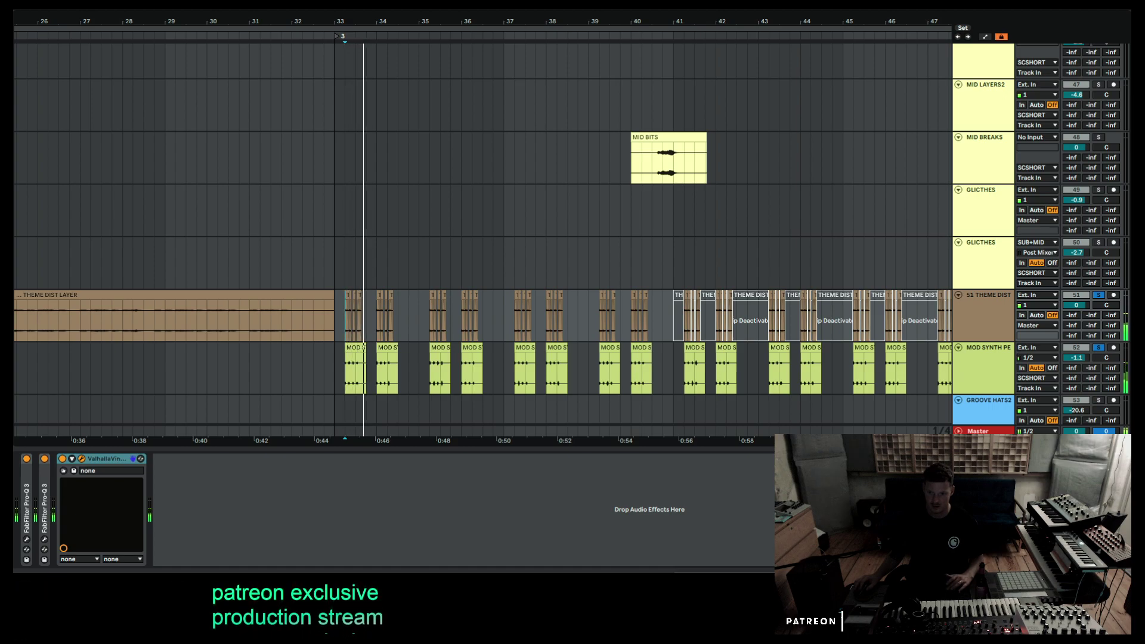
key(space)
key(space)
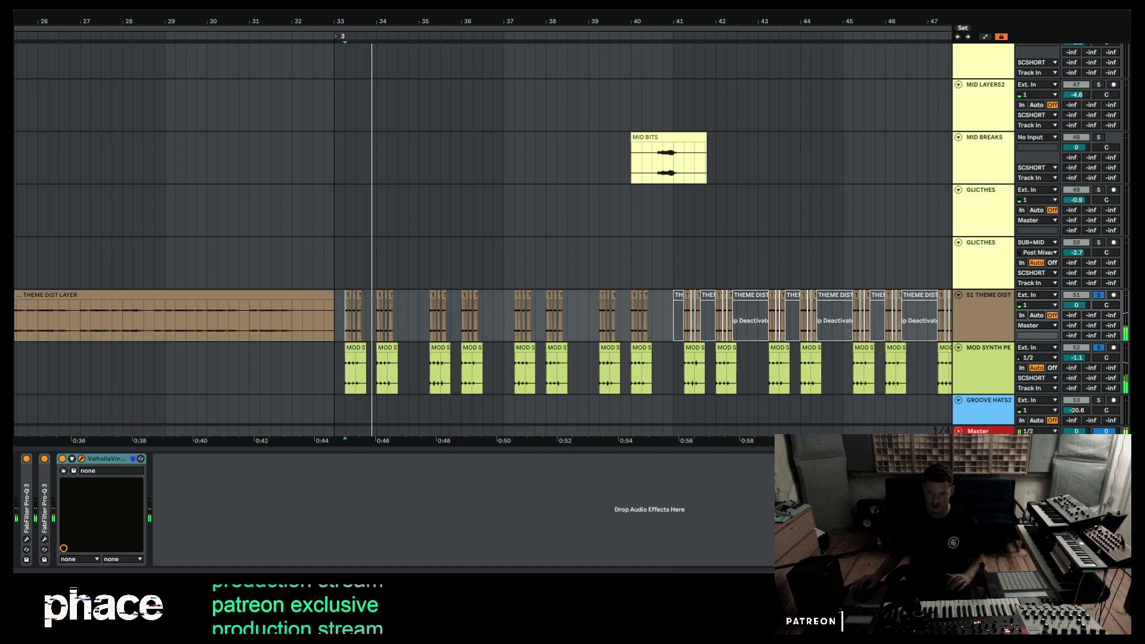
key(space)
key(space)
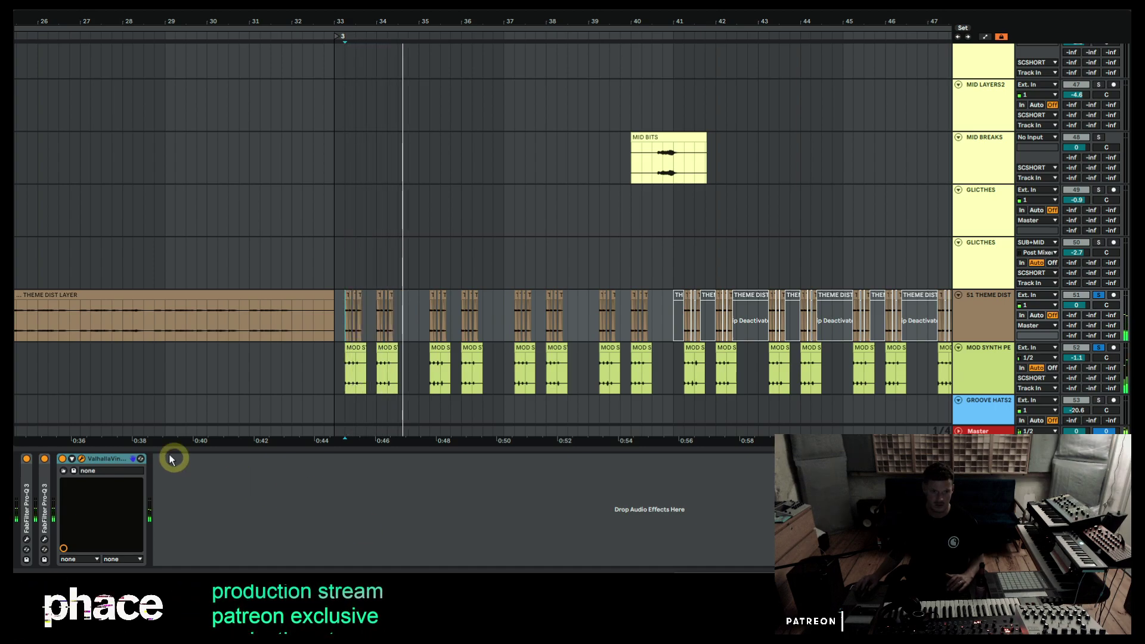
Compare the THEME DIST sound with the reverb switched off and on, and return to the full mix by clearing the solo.
click(62, 459)
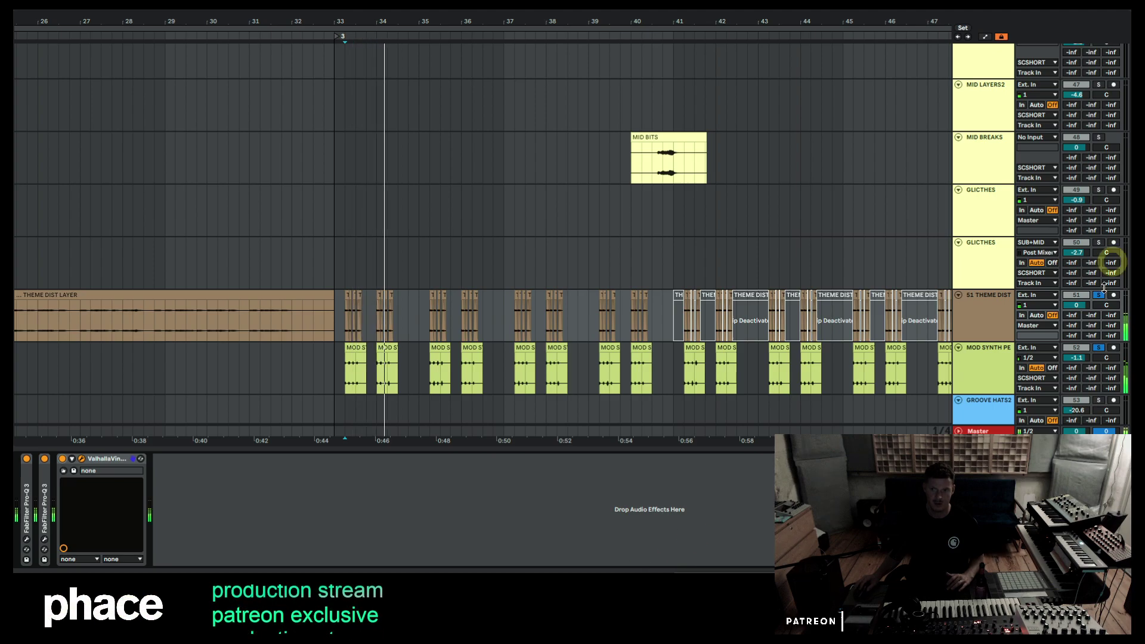
click(1099, 294)
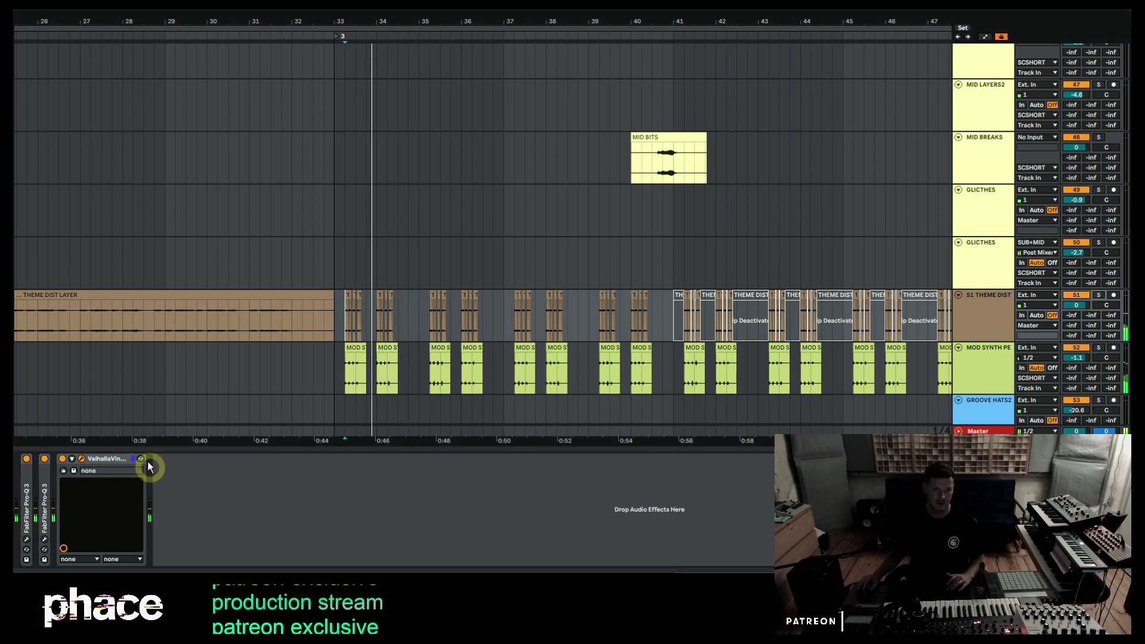
Group ValhallaVintageVerb into an Audio Effect Rack and add an empty dry chain alongside the reverb chain, keeping both chains.
click(100, 460)
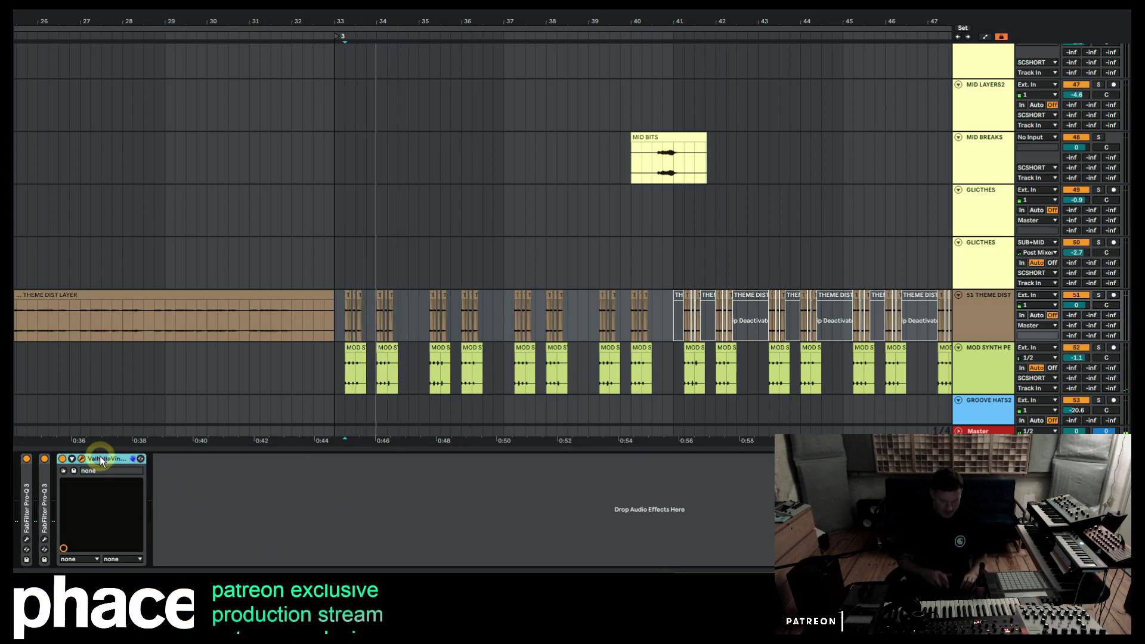
key(ctrl+g)
click(120, 524)
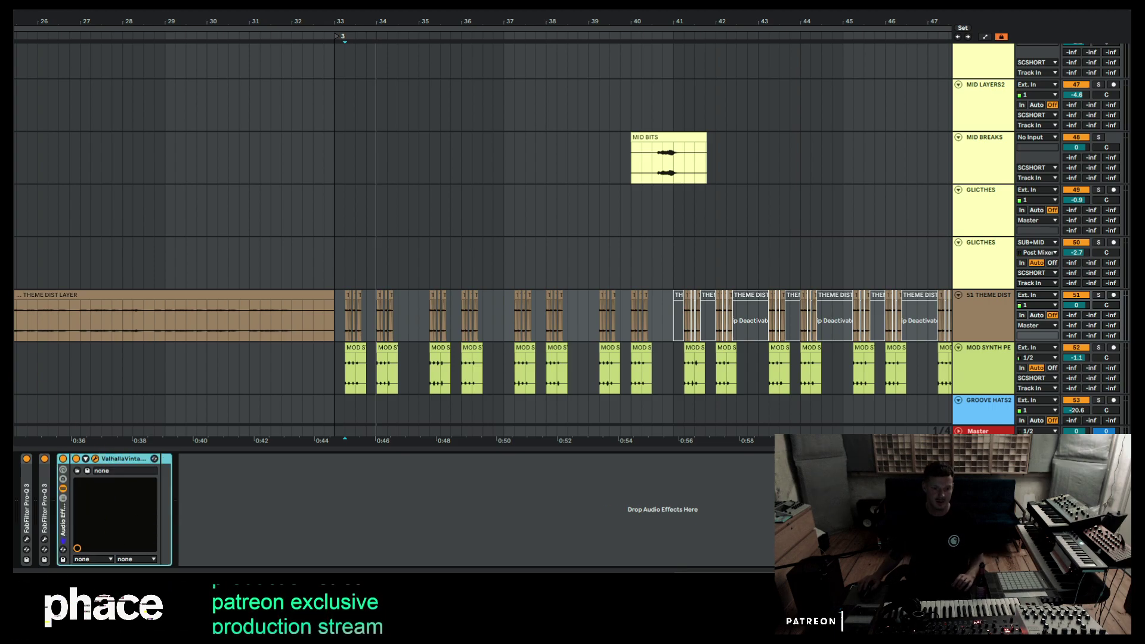
click(64, 499)
key(Delete)
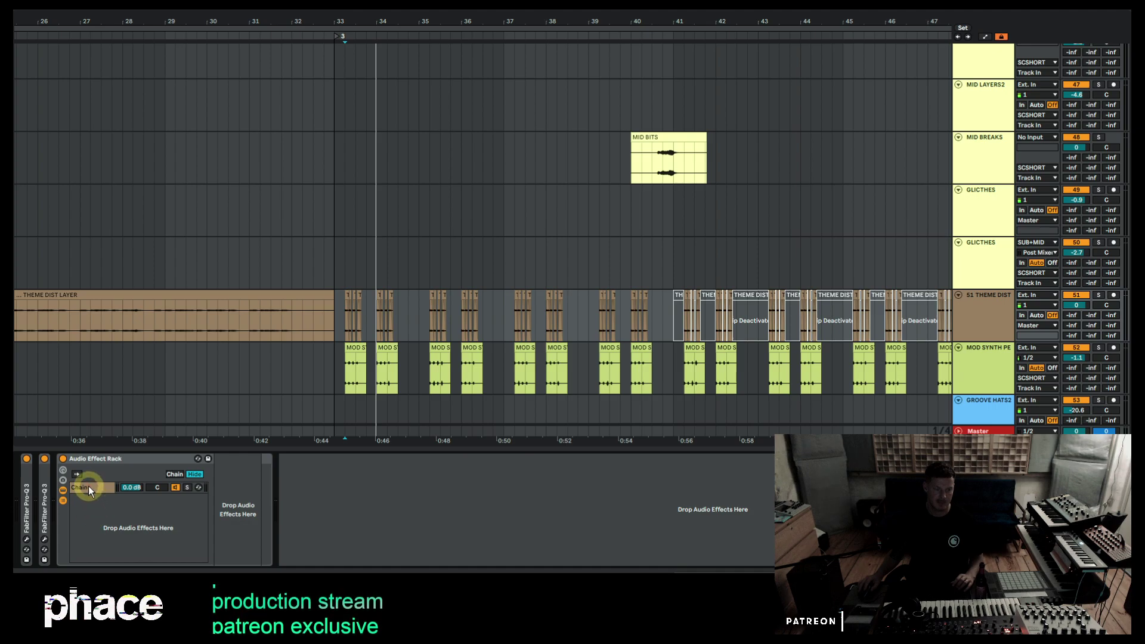
key(ctrl+z)
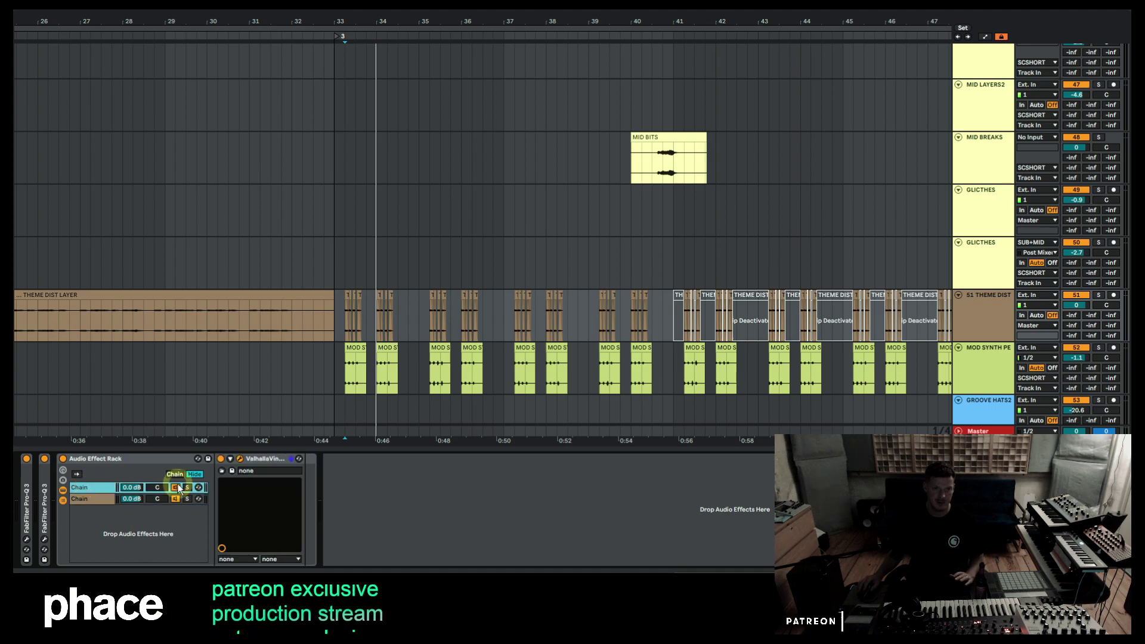
Solo the THEME DIST track and lower the rack's reverb chain to -7.7 dB, comparing it with the chain muted.
click(1100, 295)
click(360, 410)
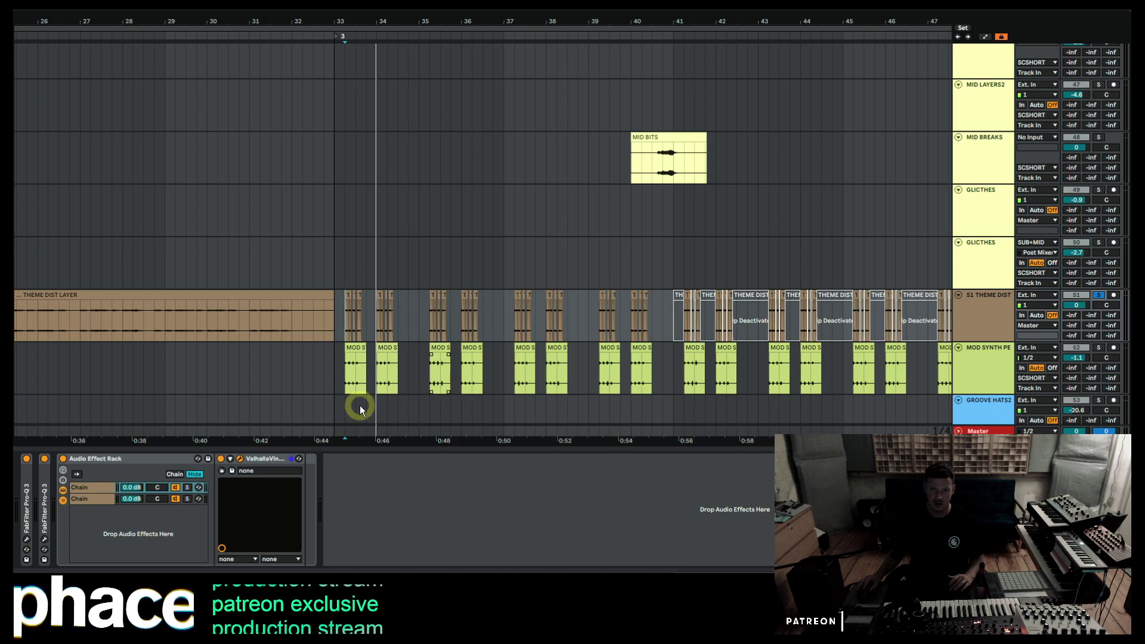
click(176, 488)
click(137, 488)
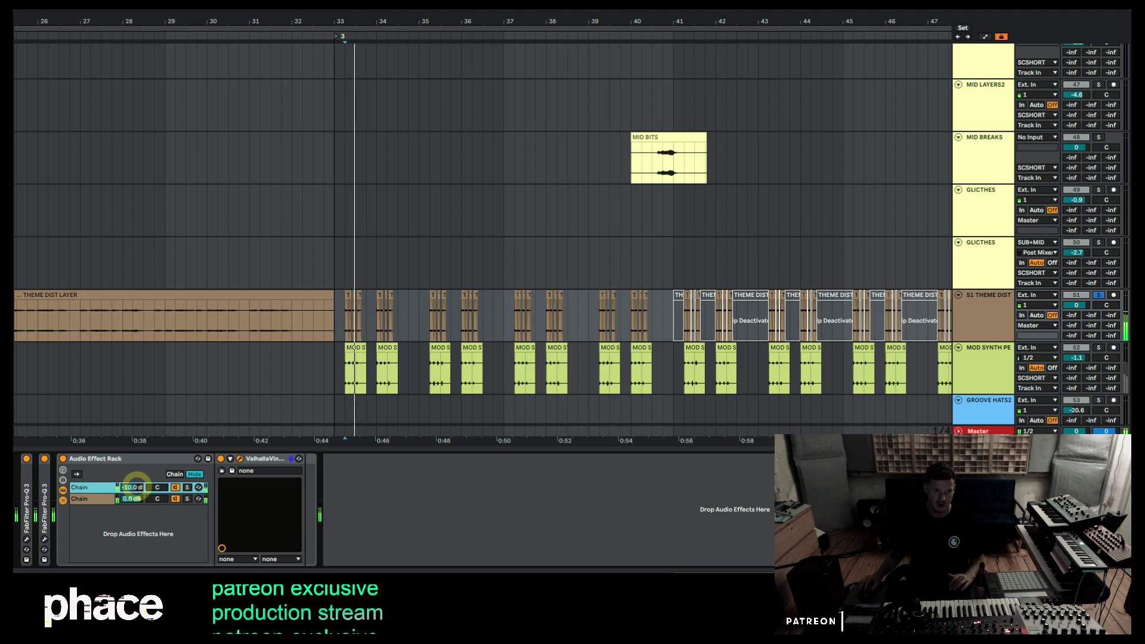
click(173, 487)
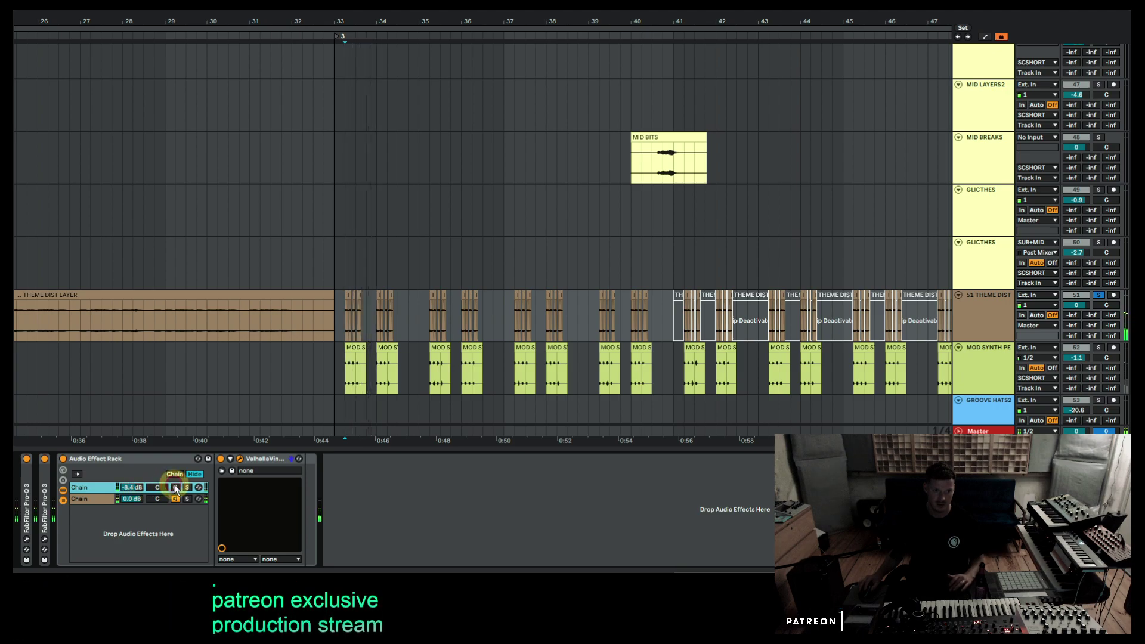
click(176, 488)
click(136, 487)
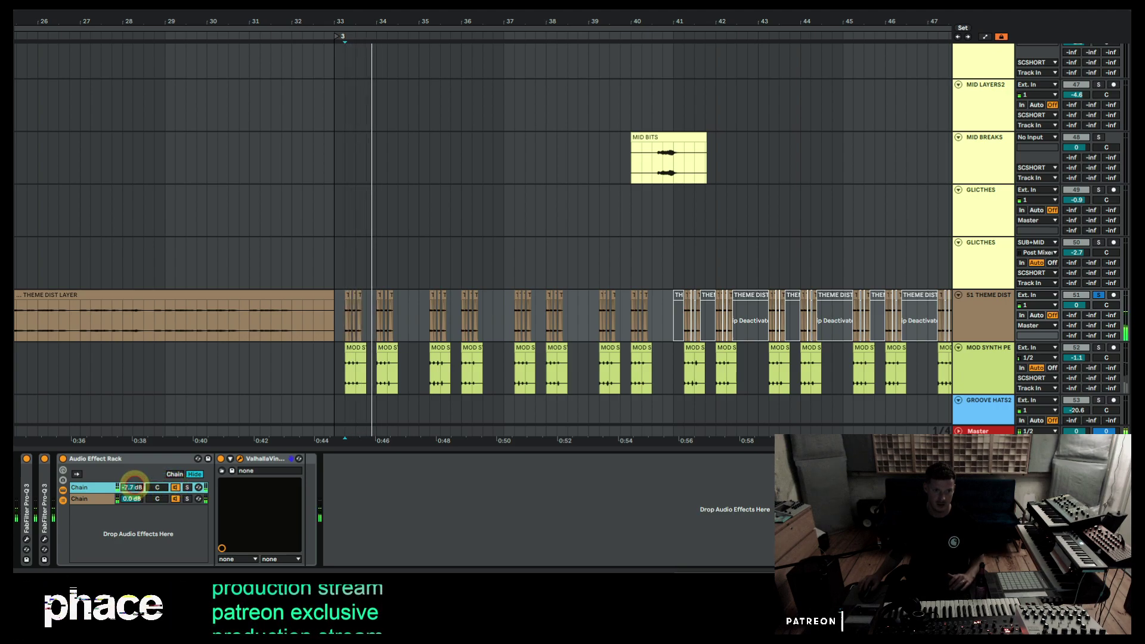
Set the reverb chain to -5.0 dB while comparing it with the chain muted, and unsolo the THEME DIST track.
click(174, 488)
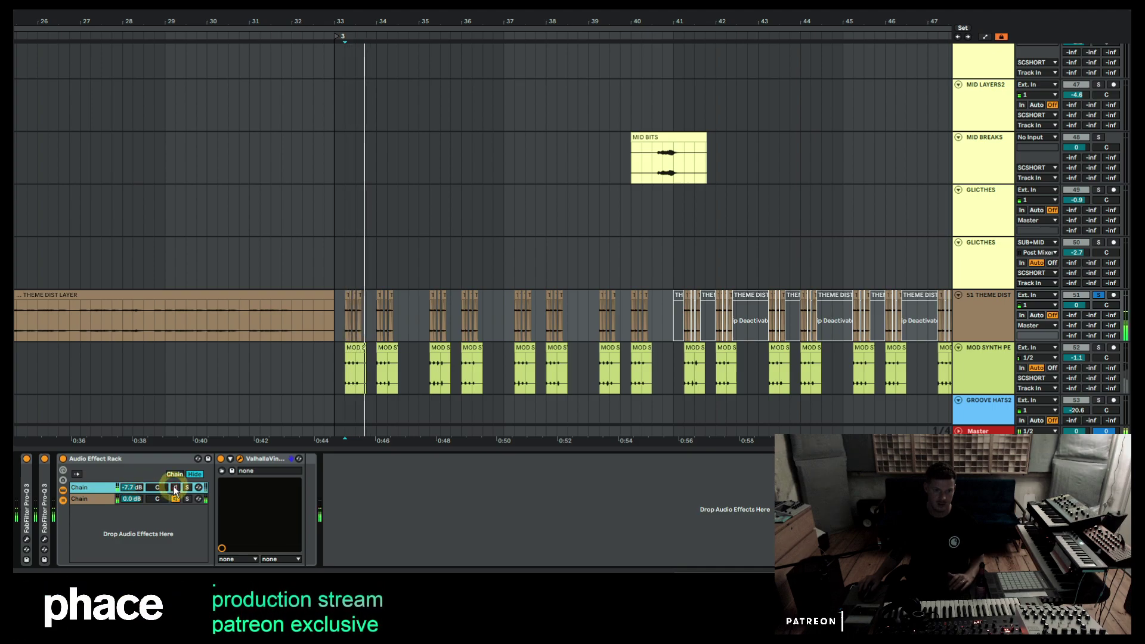
click(175, 487)
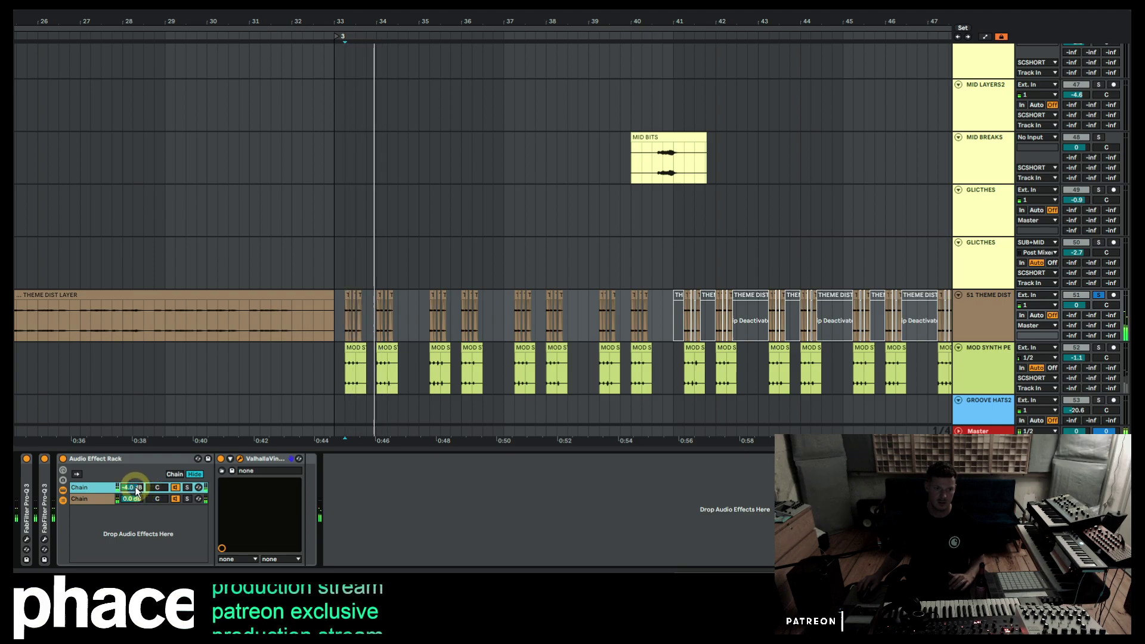
click(174, 487)
click(1094, 297)
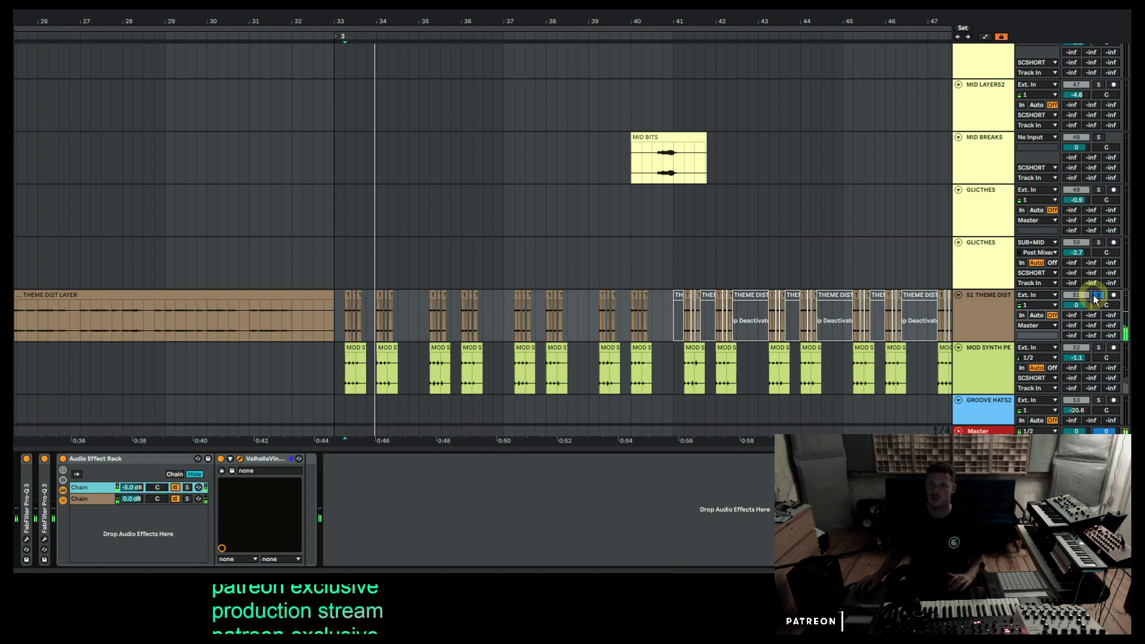
click(1095, 297)
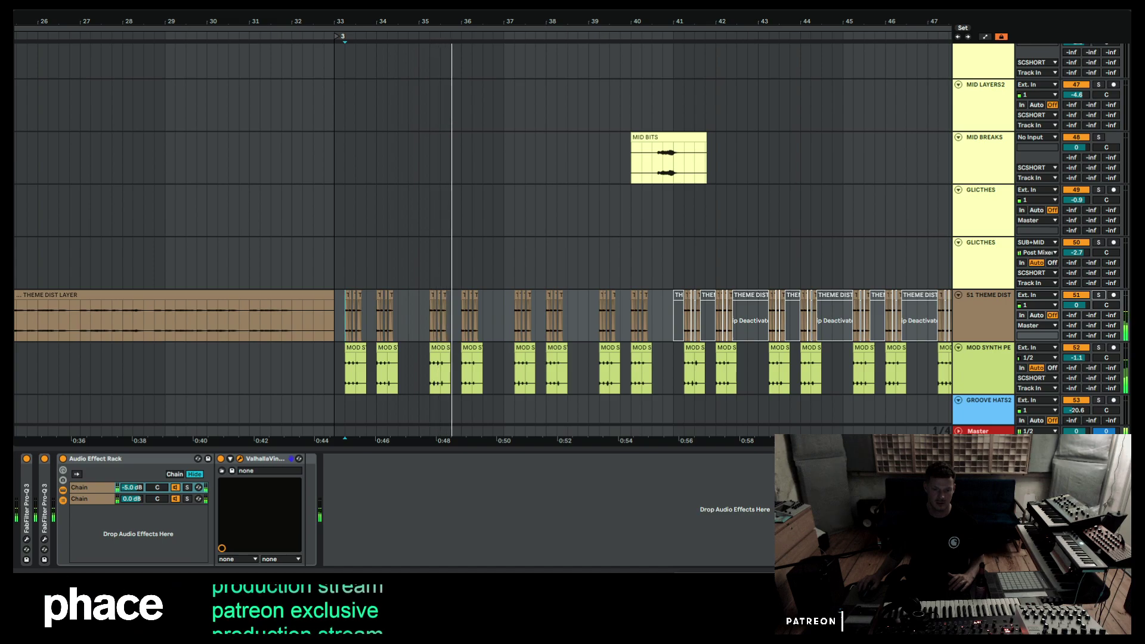
Lower the rack's reverb chain volume to -7.4 dB while the full mix plays.
click(129, 489)
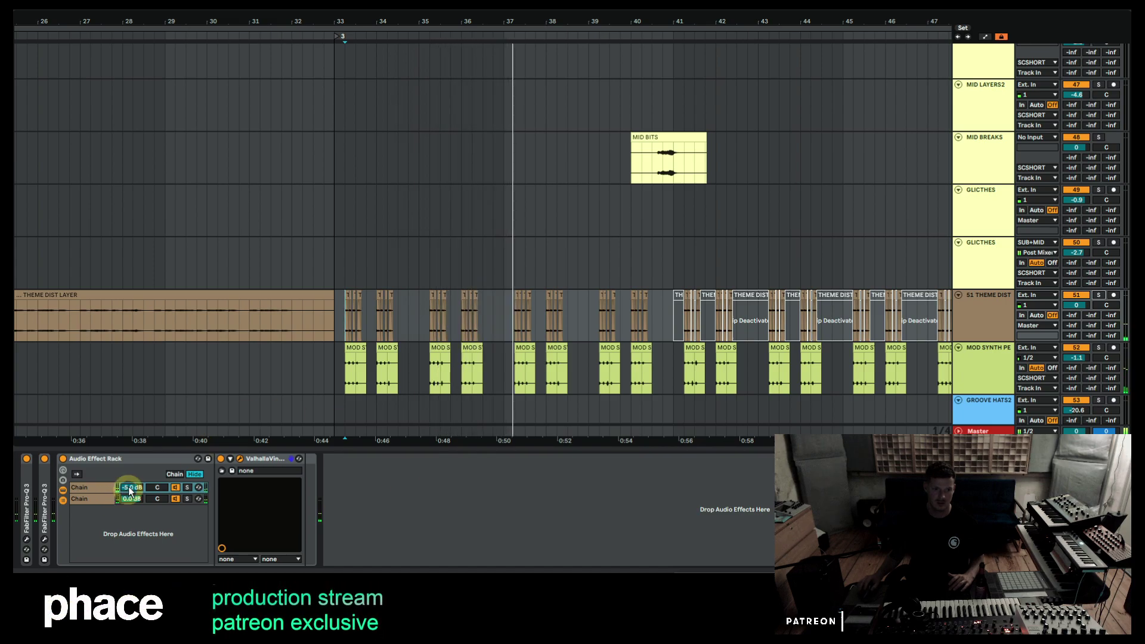
drag(129, 489, 129, 503)
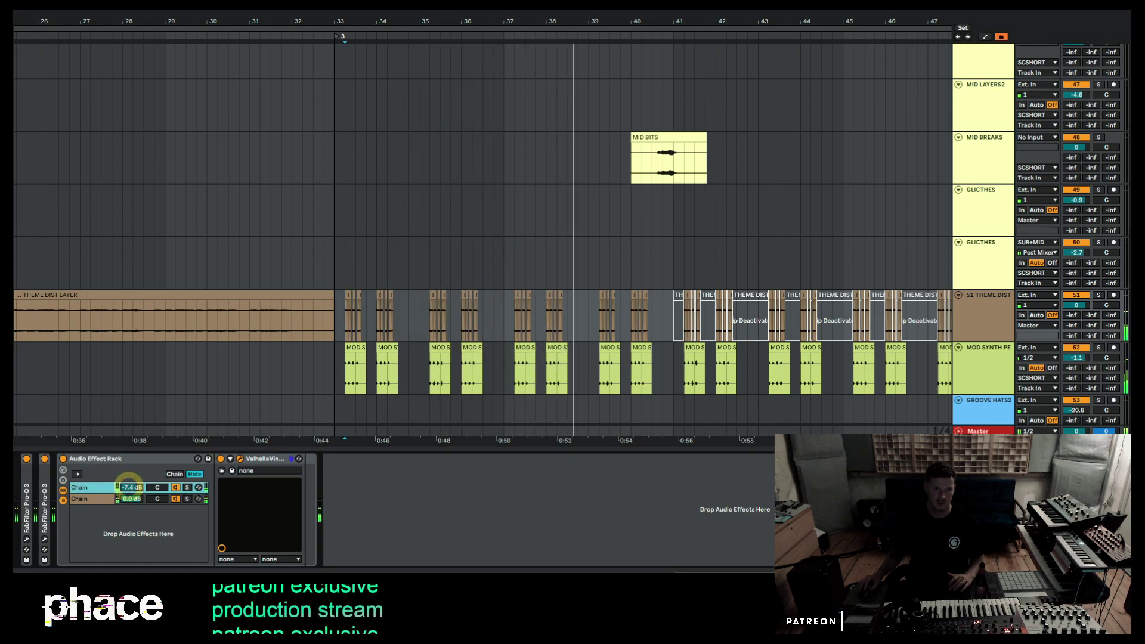
click(681, 275)
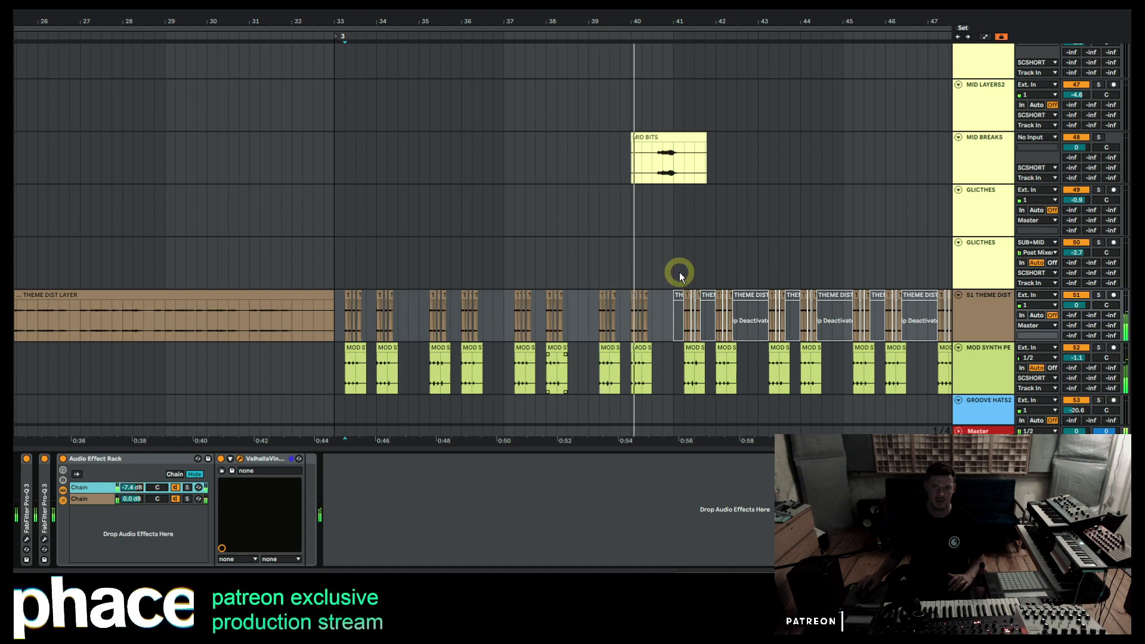
Solo the SUB 808 track and play it from the start of the section at bar 33.
drag(670, 24, 292, 185)
scroll(263, 250, up, 6)
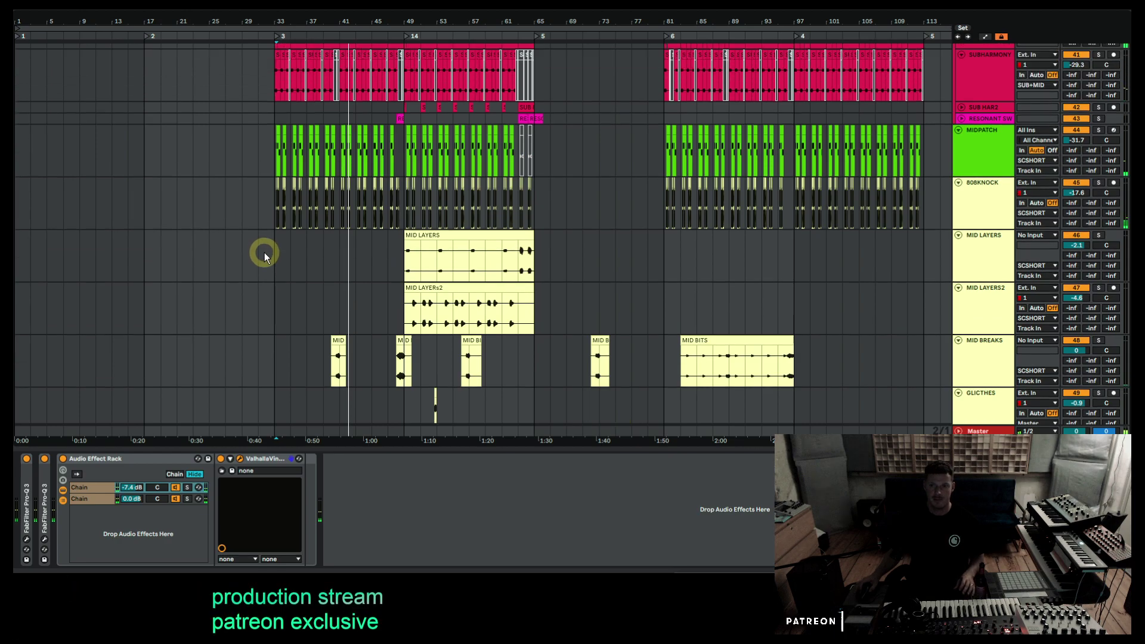
scroll(264, 252, up, 4)
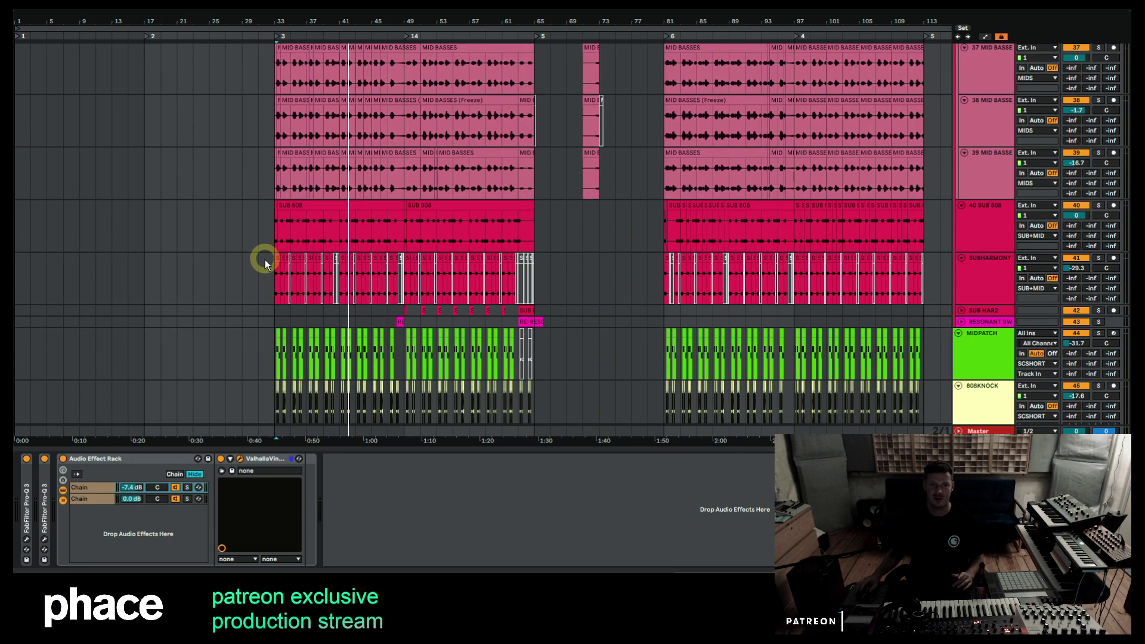
click(276, 284)
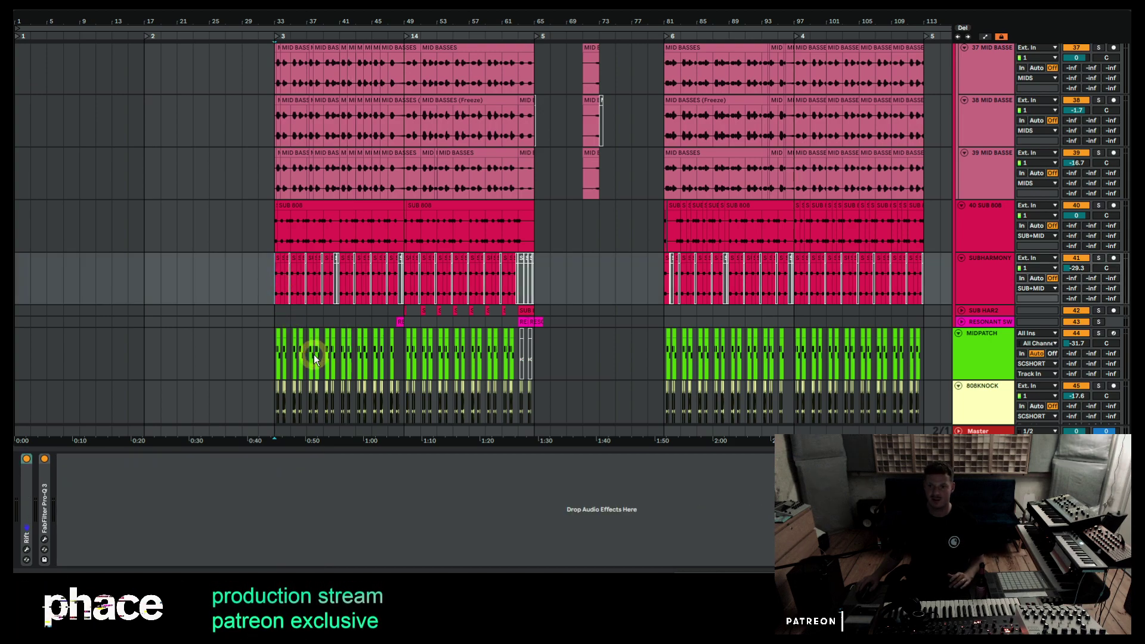
scroll(381, 364, up, 2)
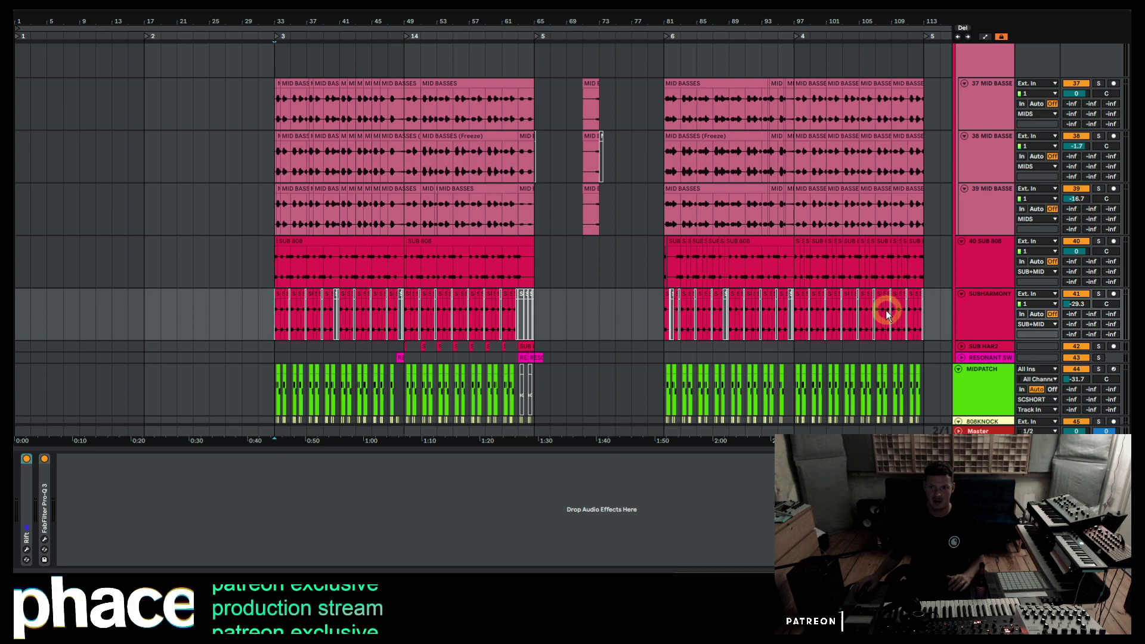
click(978, 250)
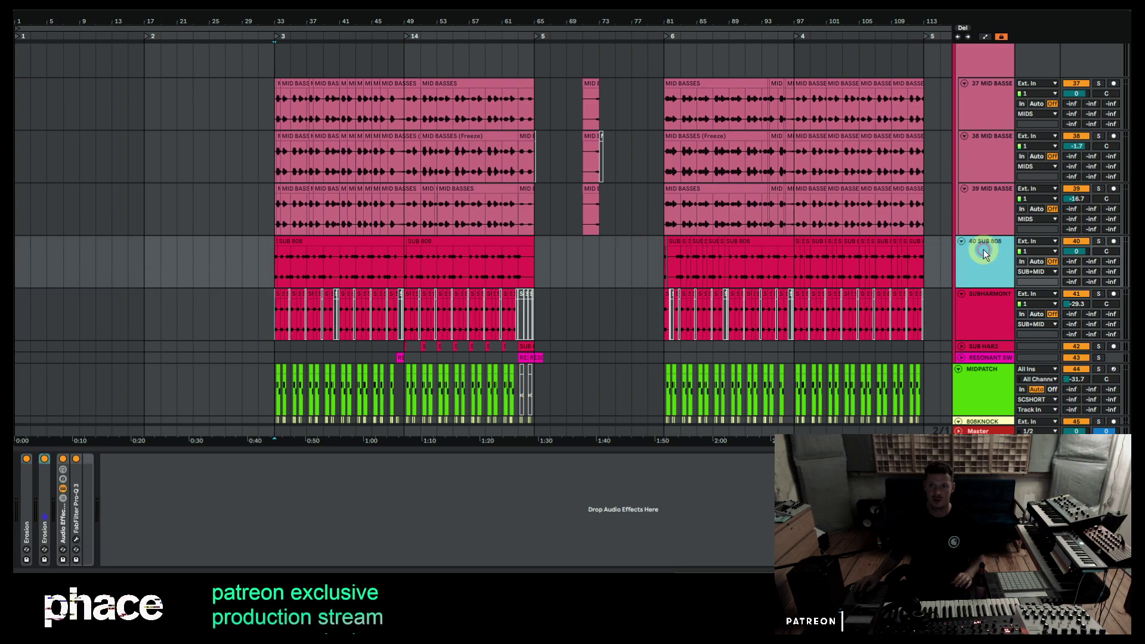
click(1100, 240)
key(space)
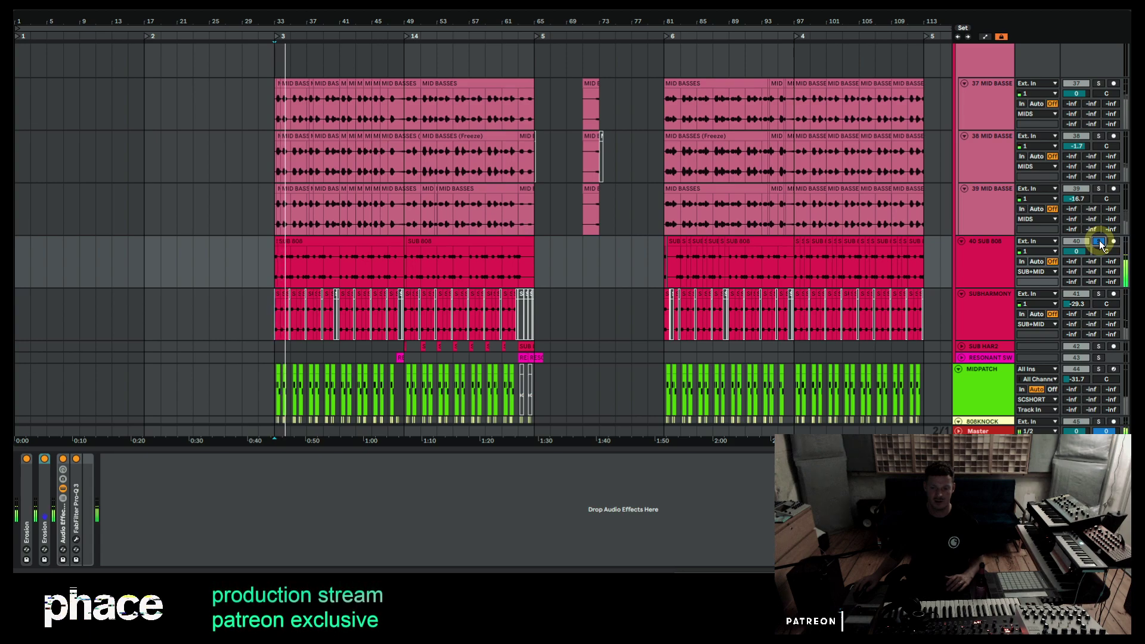
Open the SPAN analyzer on the Master track and place its window clear of the first drop's clips.
click(990, 429)
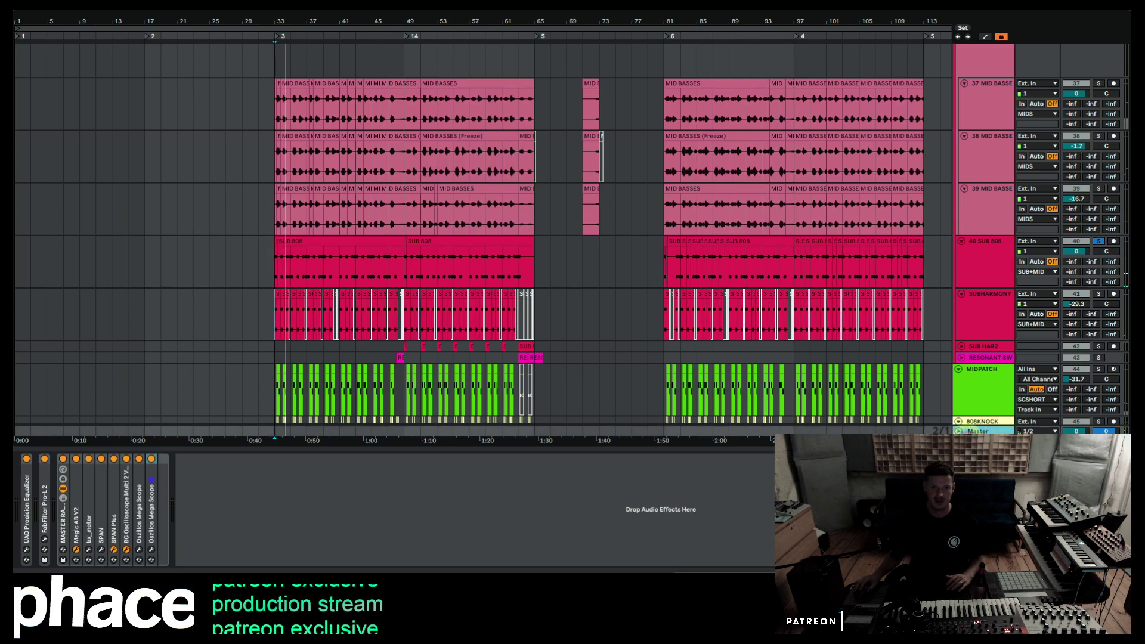
click(100, 550)
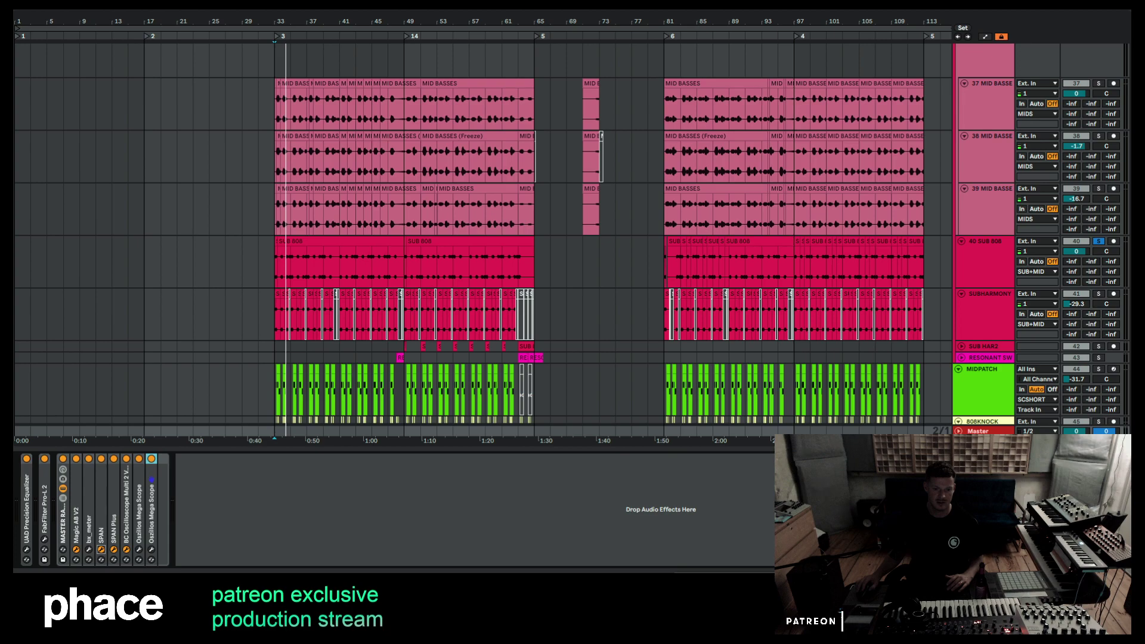
drag(341, 208, 713, 120)
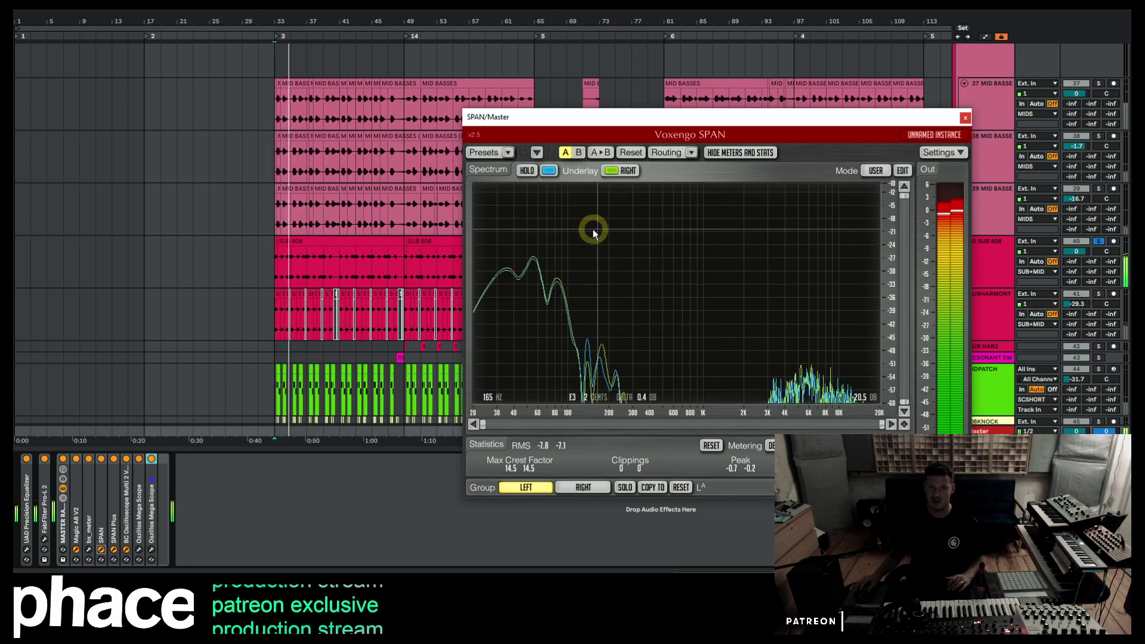
Compare SUBHARMONY in SPAN both alone and combined with SUB 808, leaving both tracks soloed.
click(1098, 293)
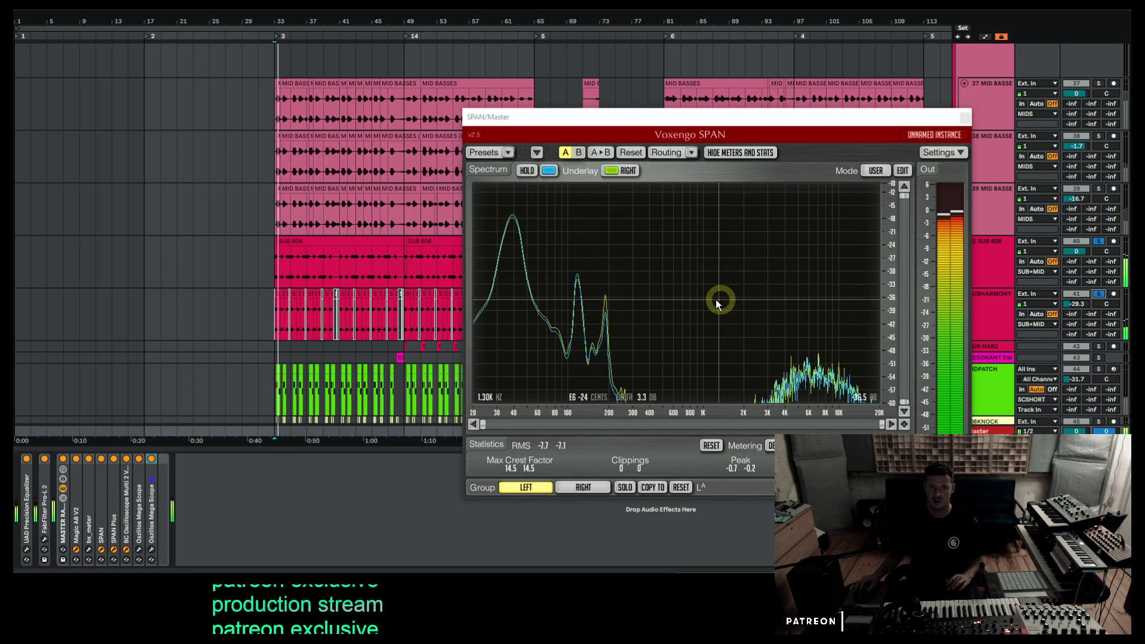
click(1101, 296)
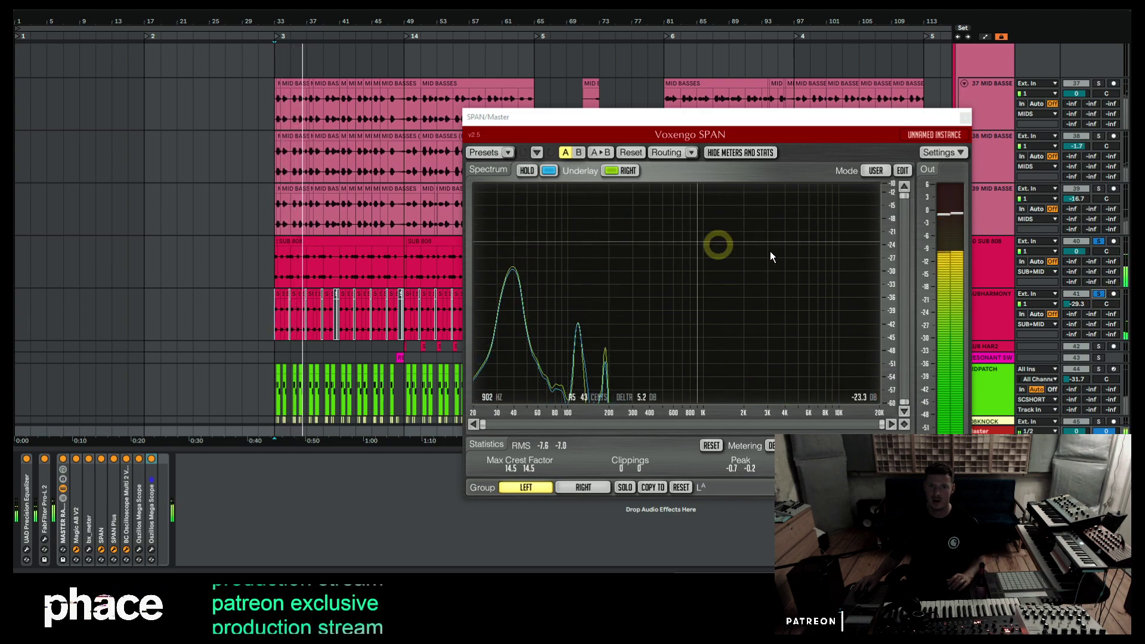
click(1099, 294)
key(space)
key(space)
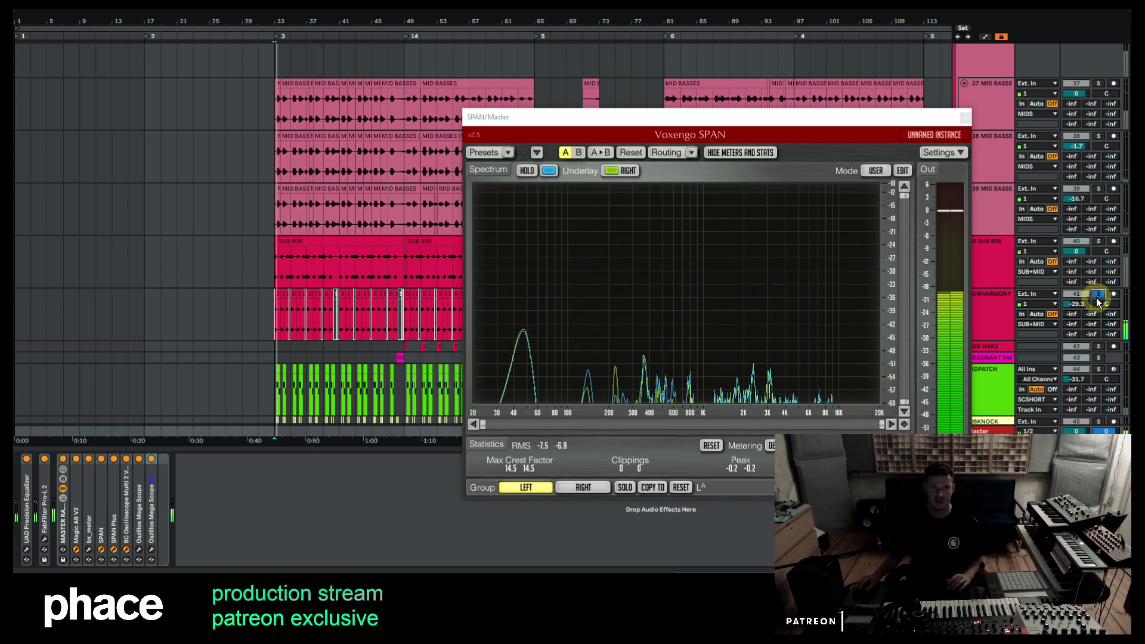
click(1100, 242)
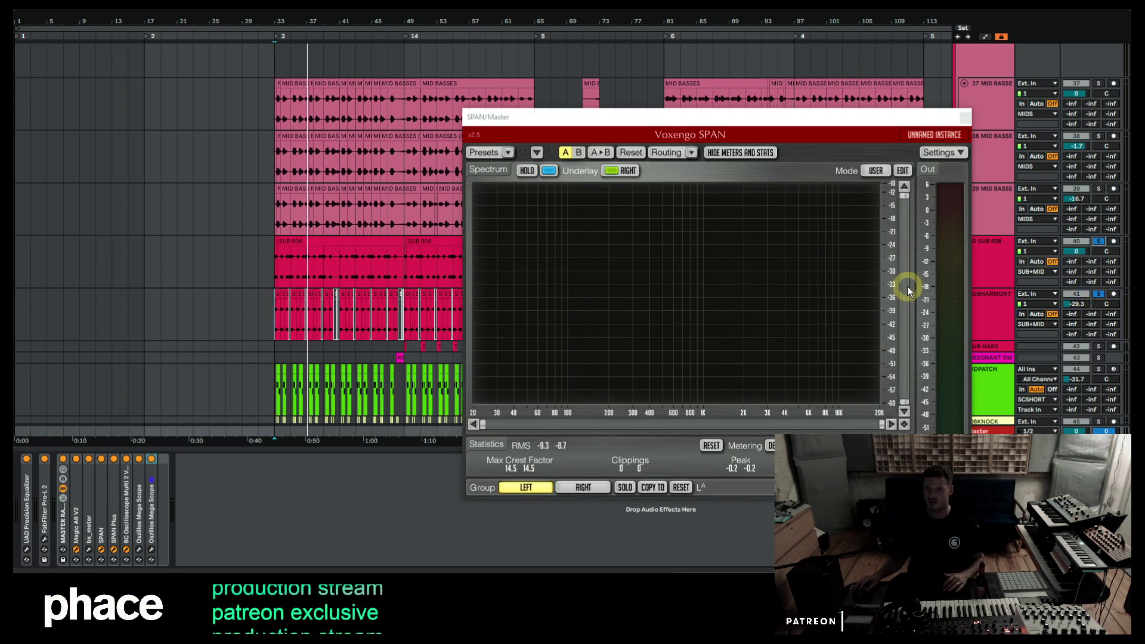
Examine the pitch and warp settings of the first SUBHARMONY and SUB 808 clips at bar 33.
click(277, 295)
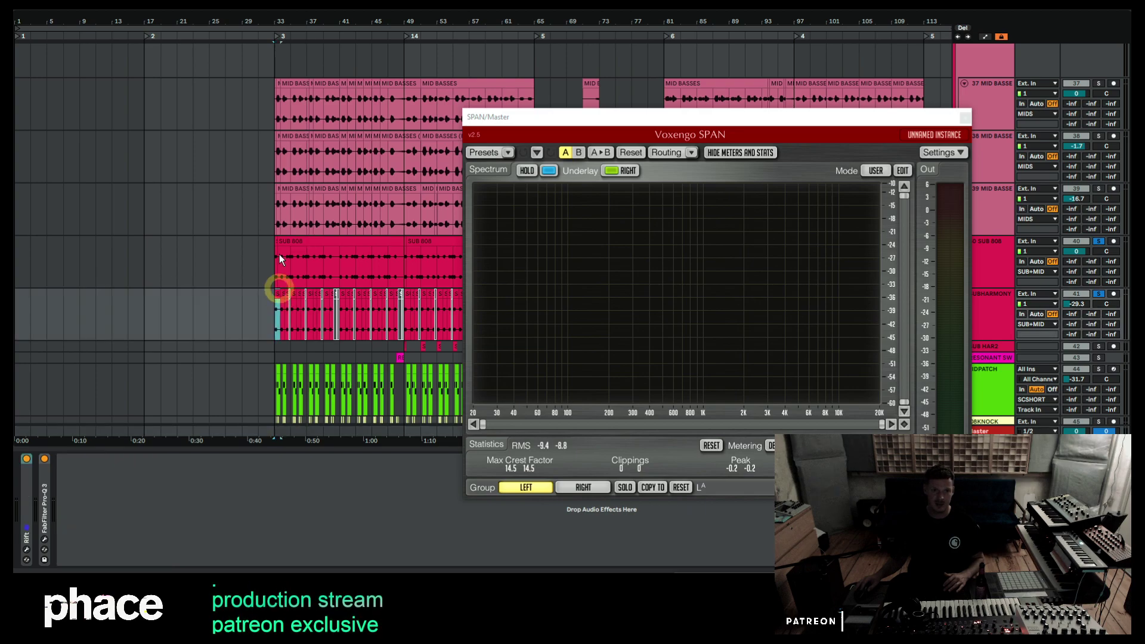
drag(277, 22, 276, 23)
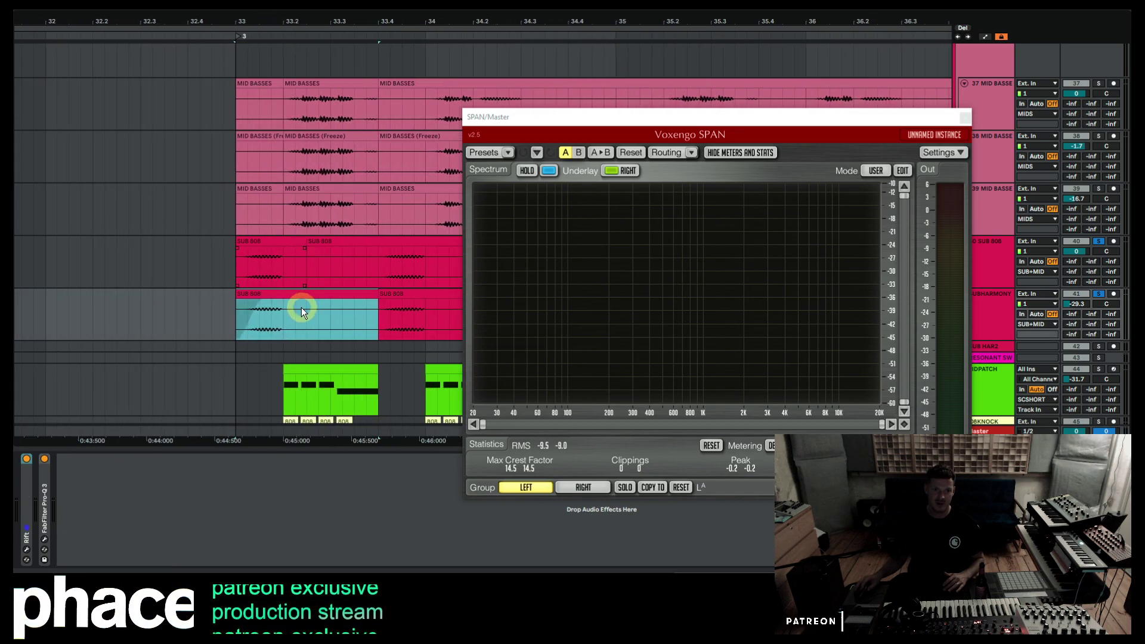
click(267, 291)
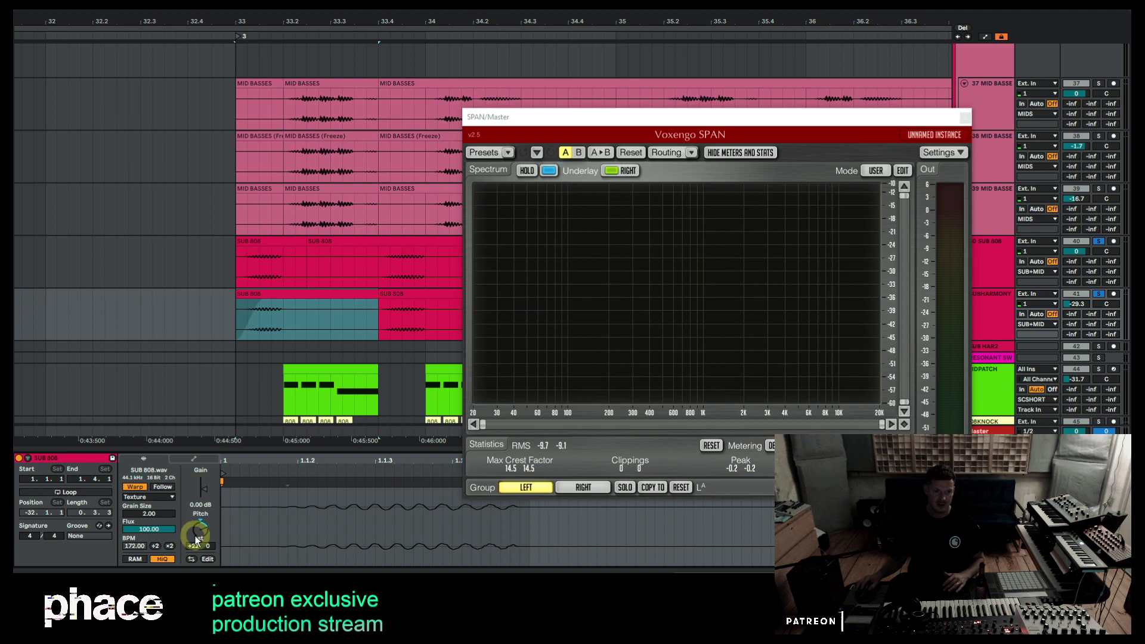
click(285, 238)
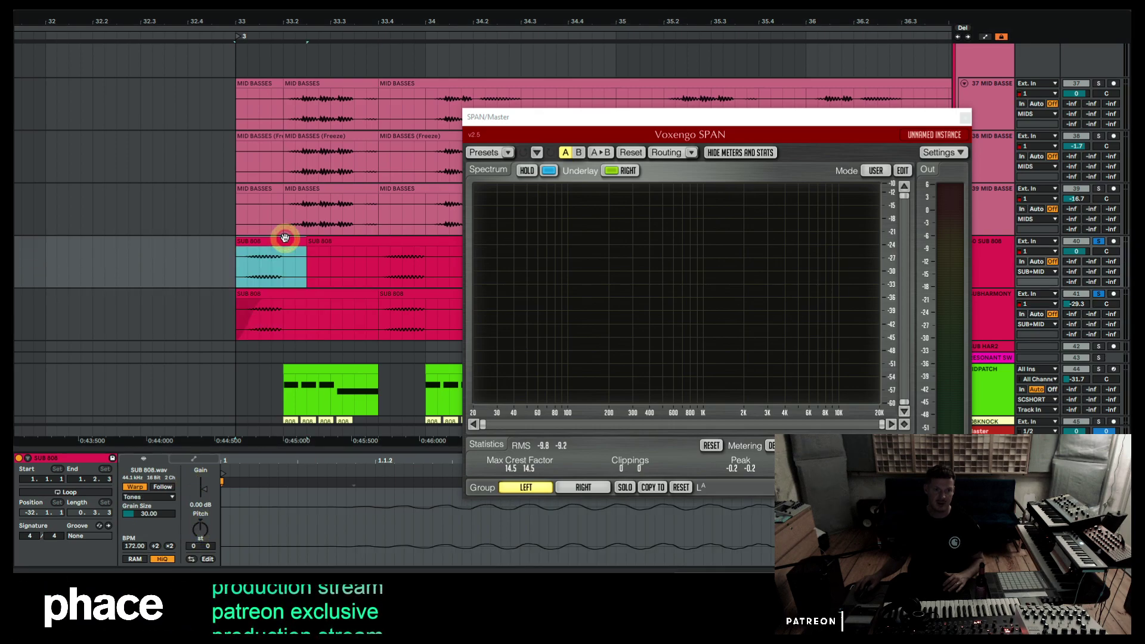
click(286, 296)
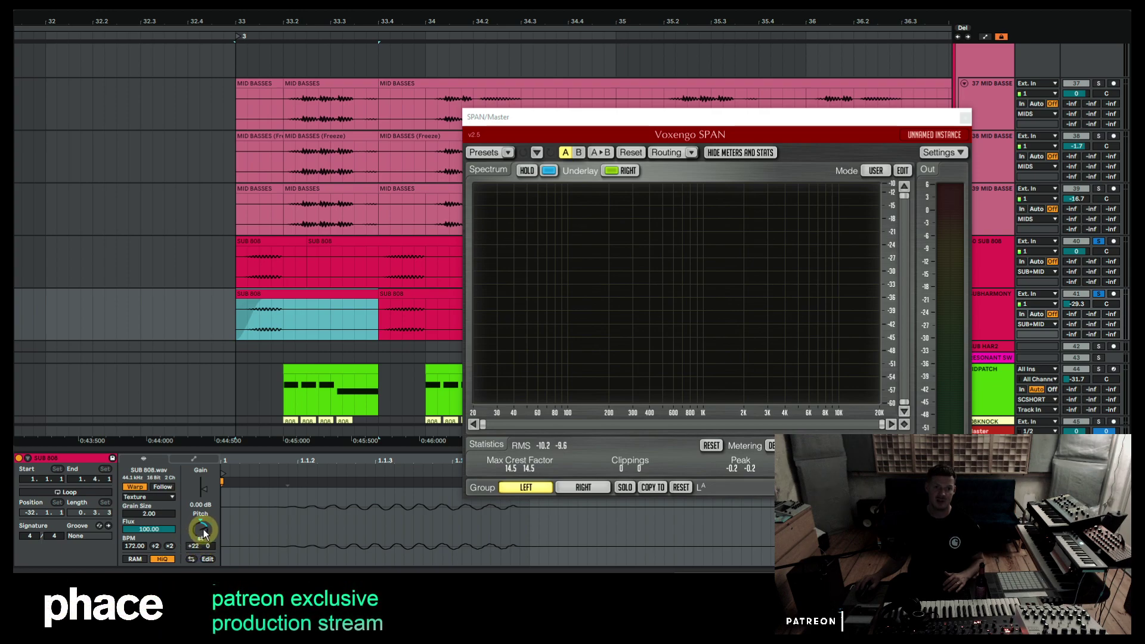
Play the soloed sub tracks and the unsoloed full mix from bar 33, checking the low end in SPAN.
key(space)
key(space)
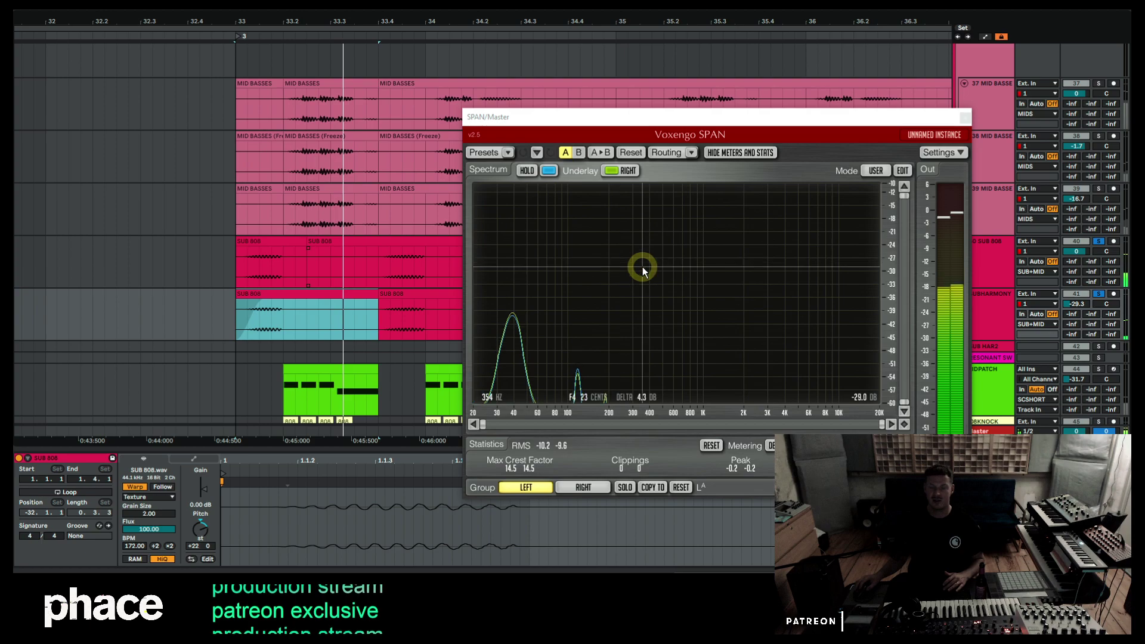
key(space)
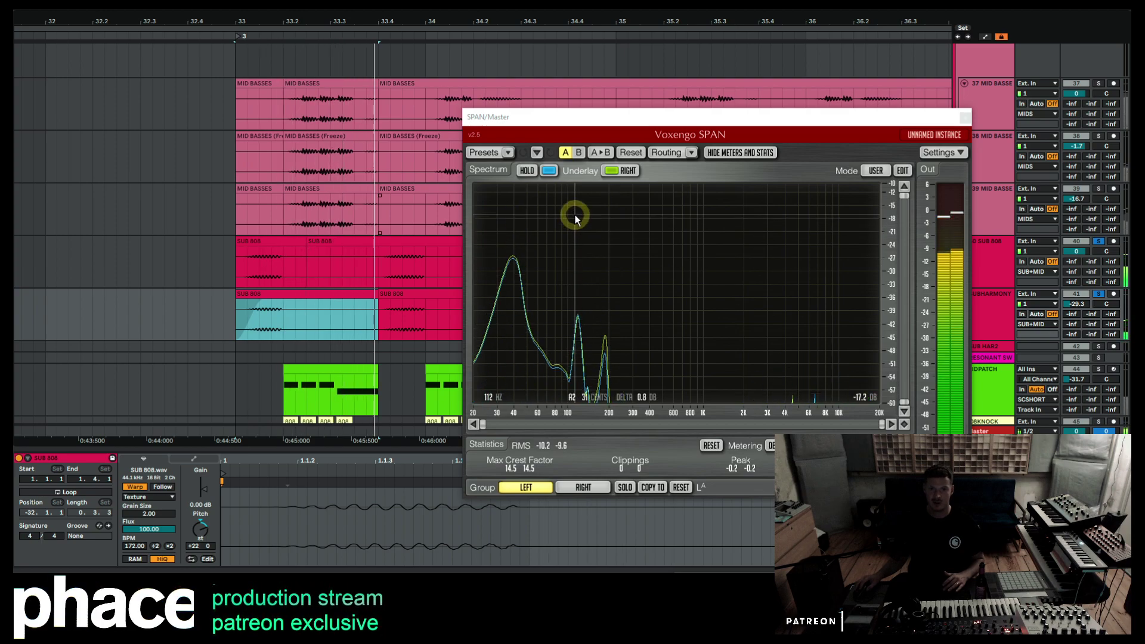
key(space)
key(space)
key(space)
key(space)
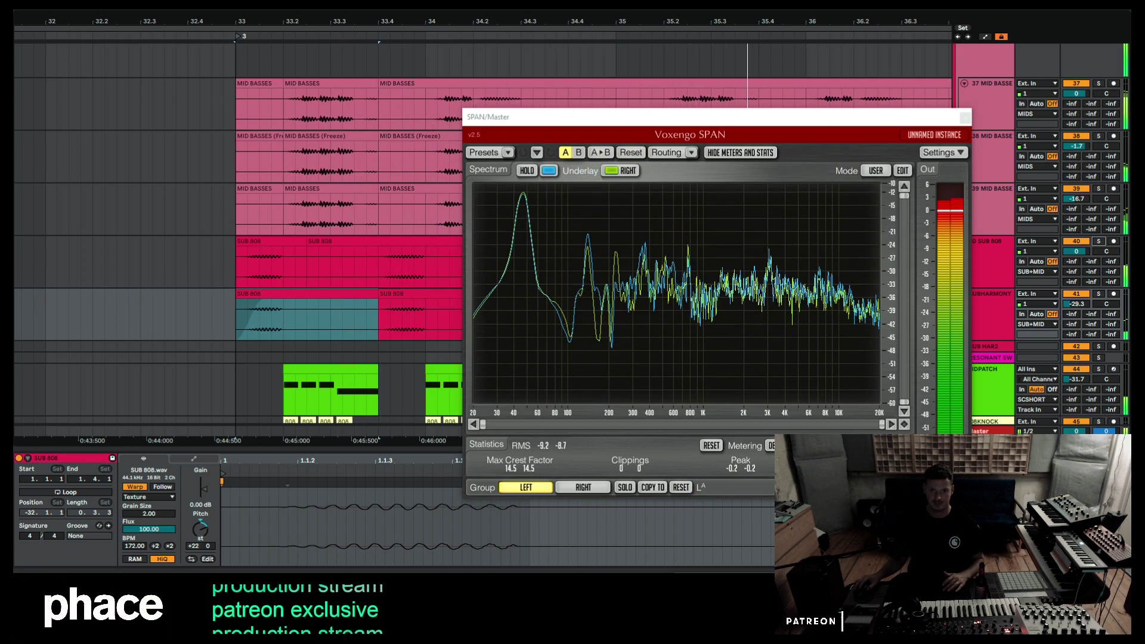
key(space)
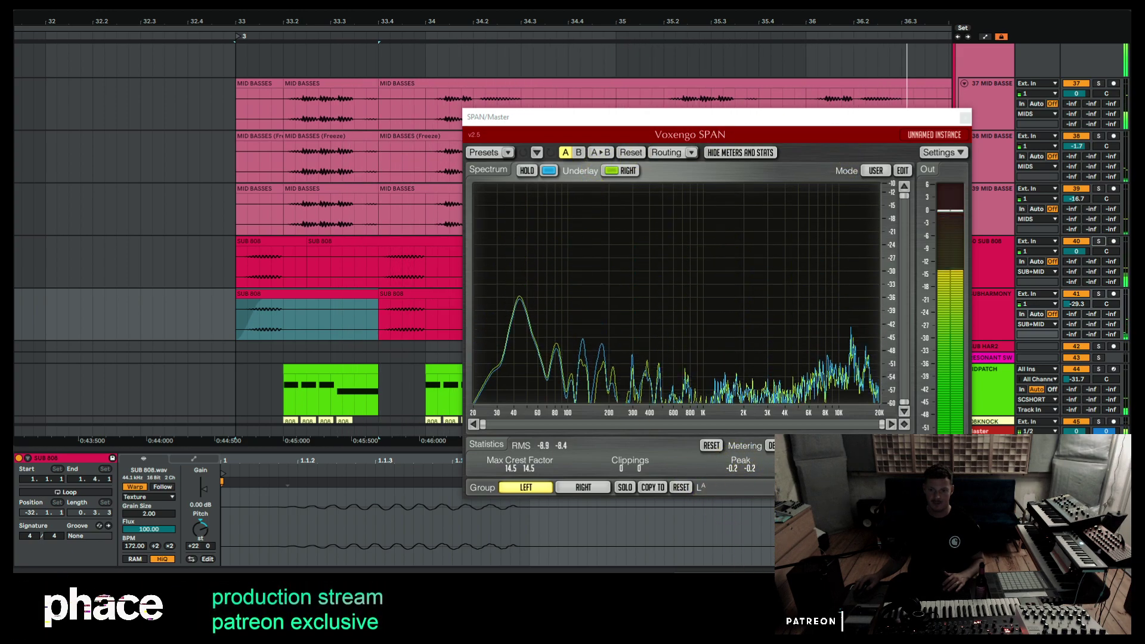
Arrange Magic AB V2 and SPAN side by side and play the B reference to compare its low end with the mix.
drag(417, 289, 308, 150)
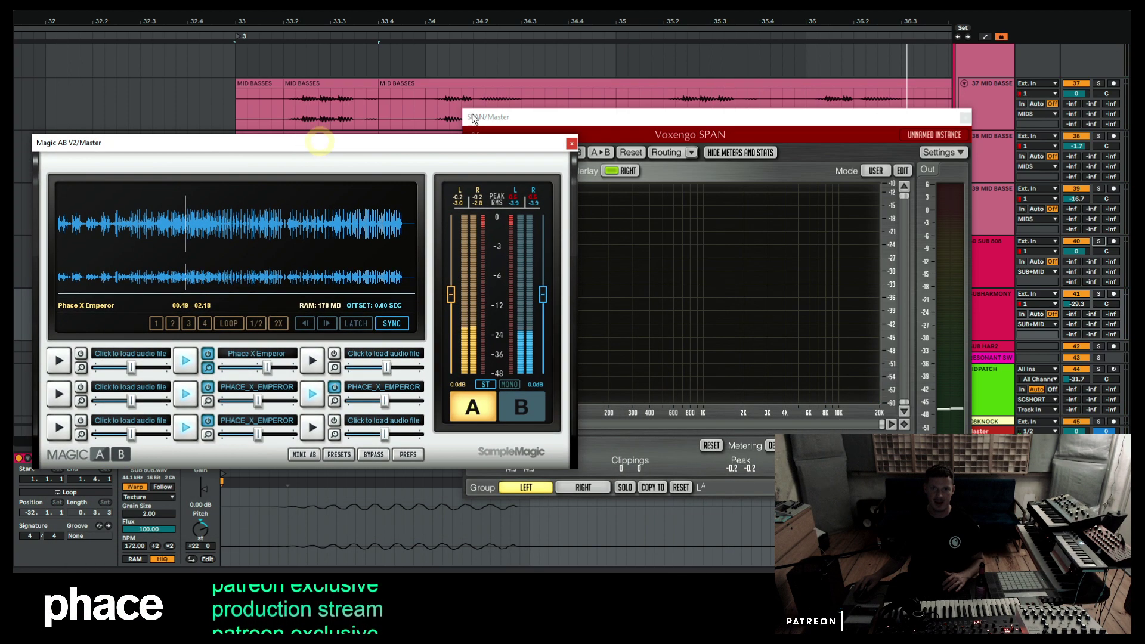
drag(757, 117, 898, 104)
key(space)
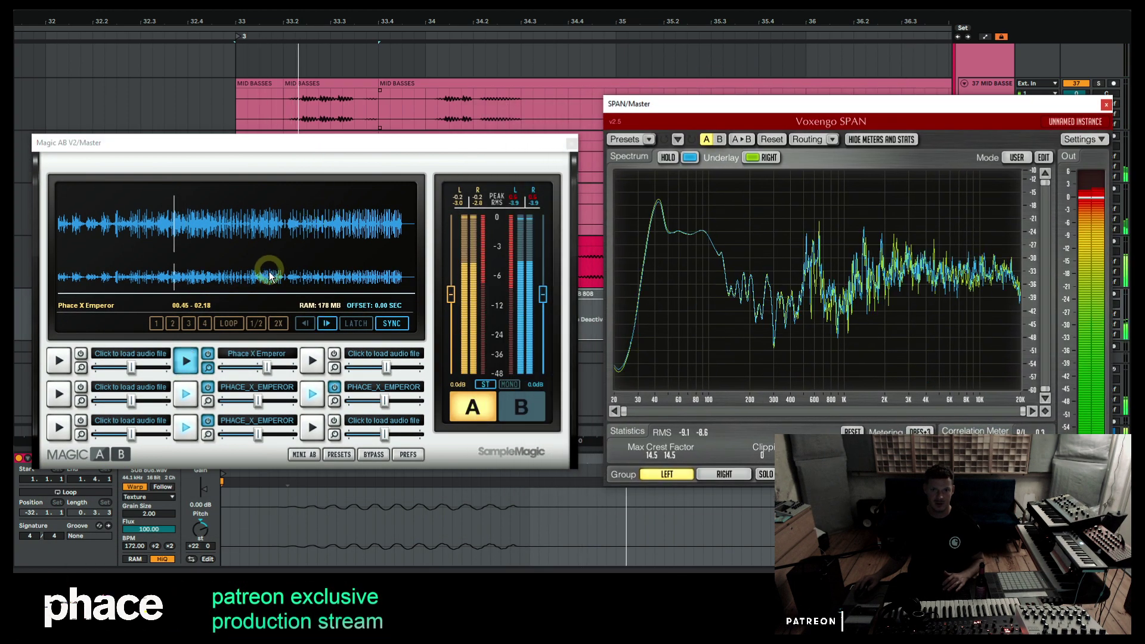
click(521, 407)
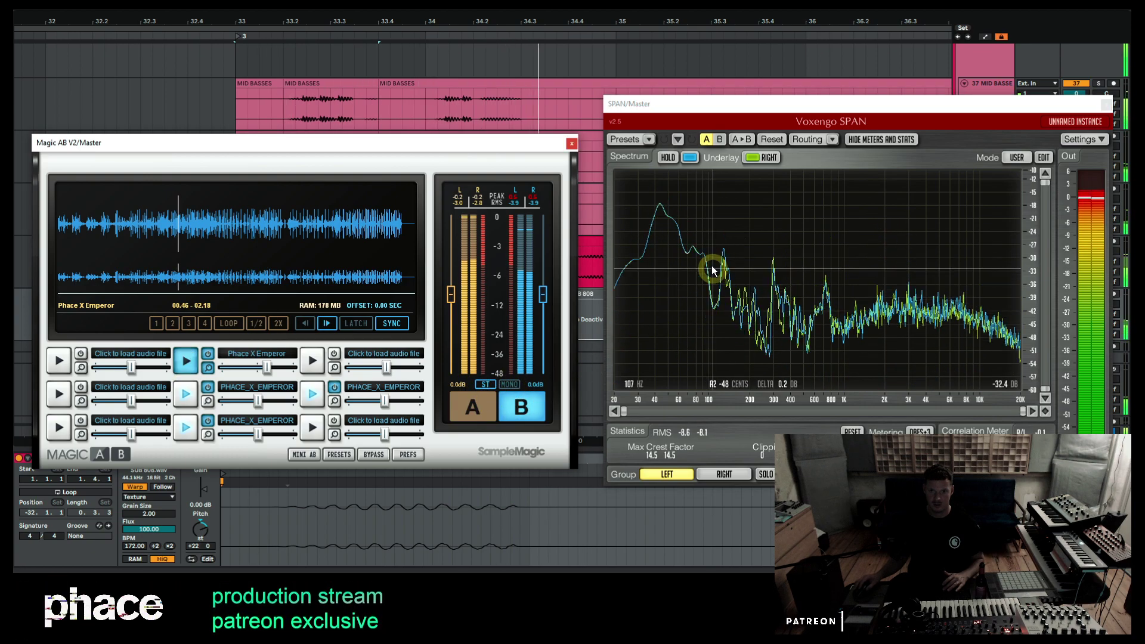
key(space)
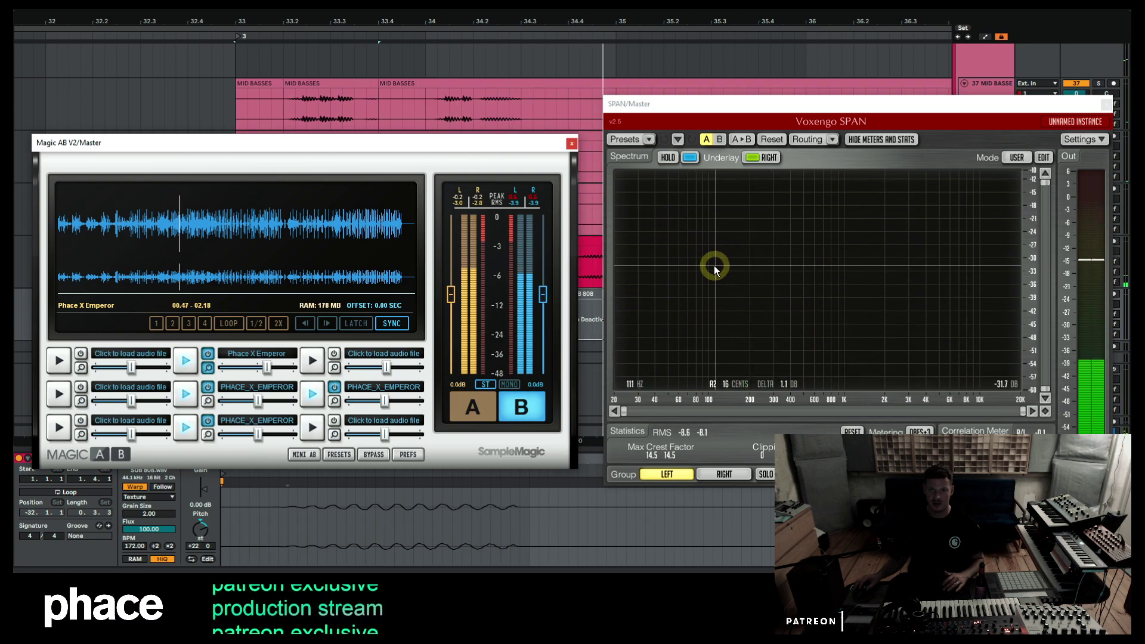
key(space)
key(space)
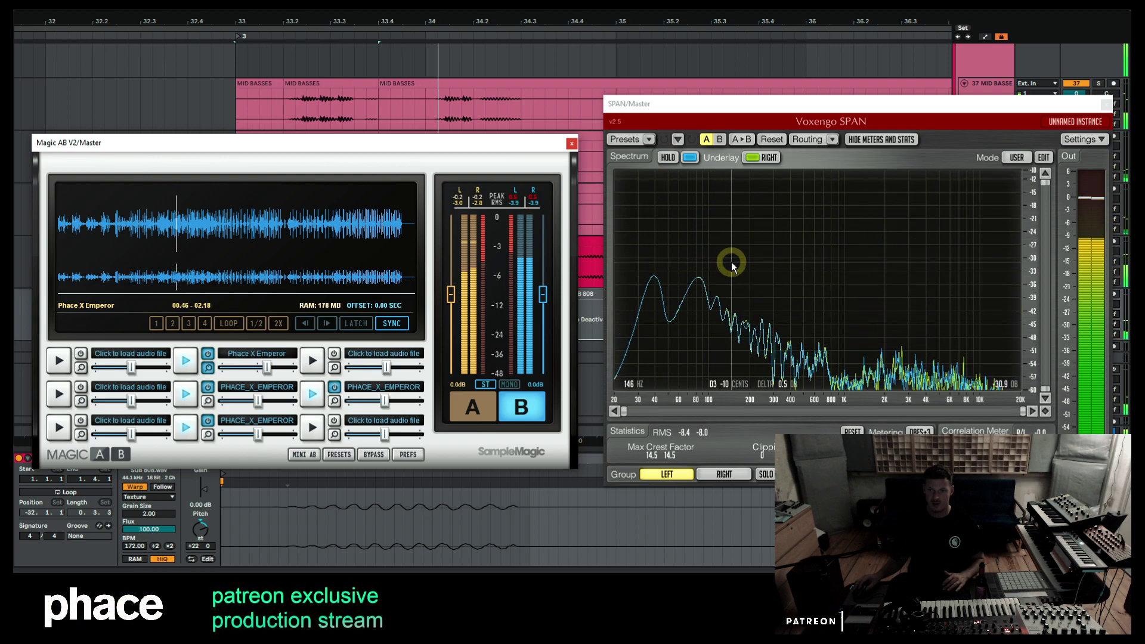
Set the left group's average time to 2358 in SPAN's Spectrum Mode Editor and try the filled display.
click(1017, 158)
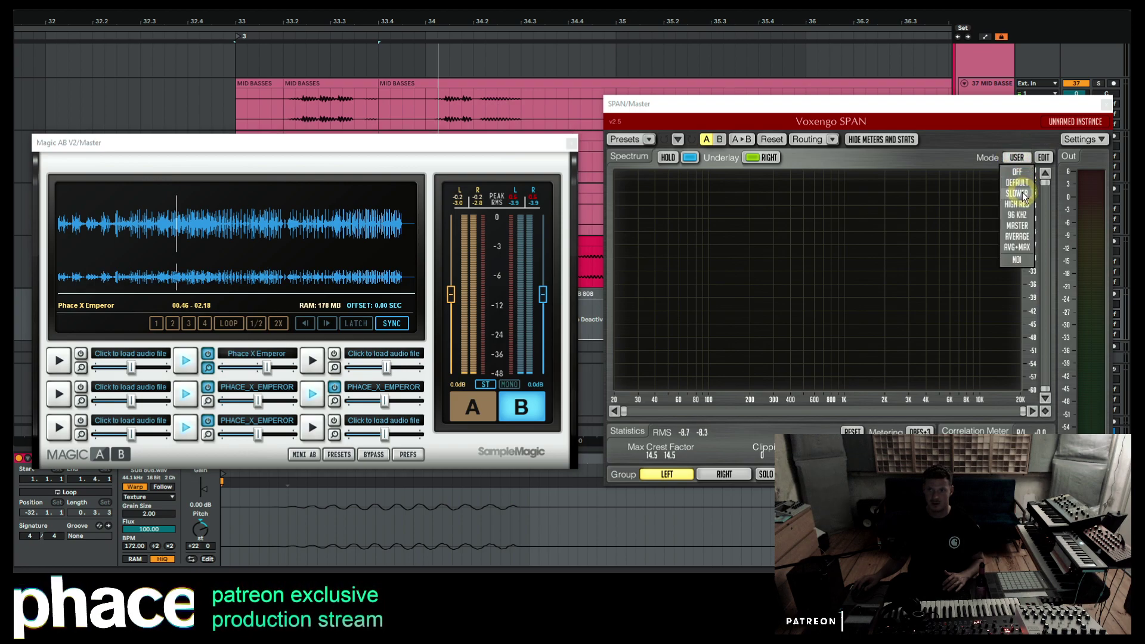
click(1046, 157)
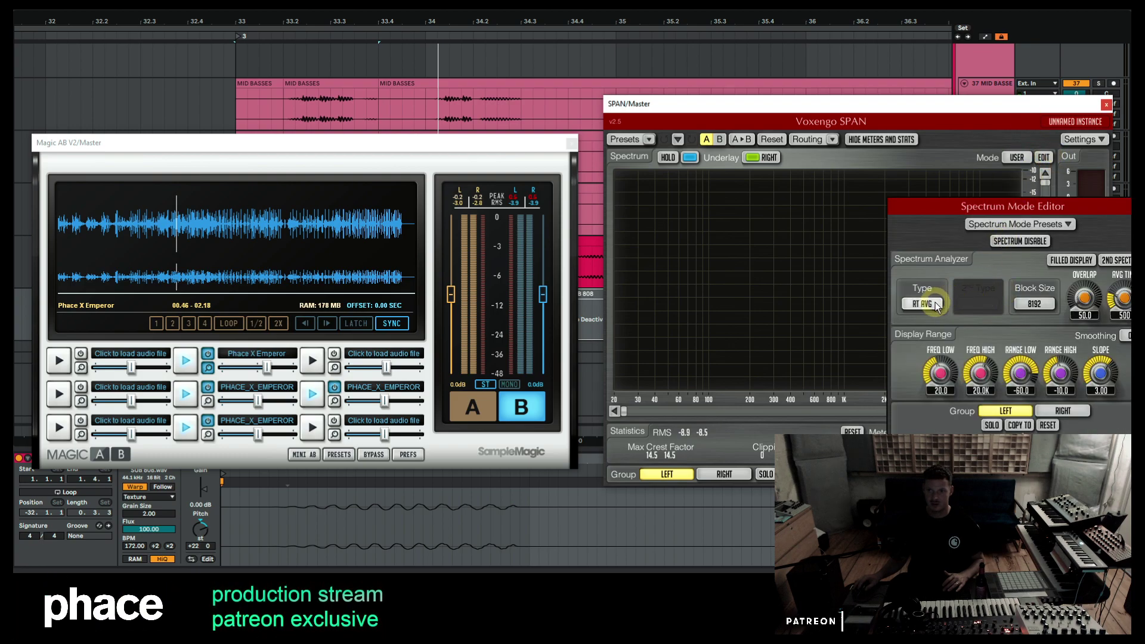
key(space)
click(921, 279)
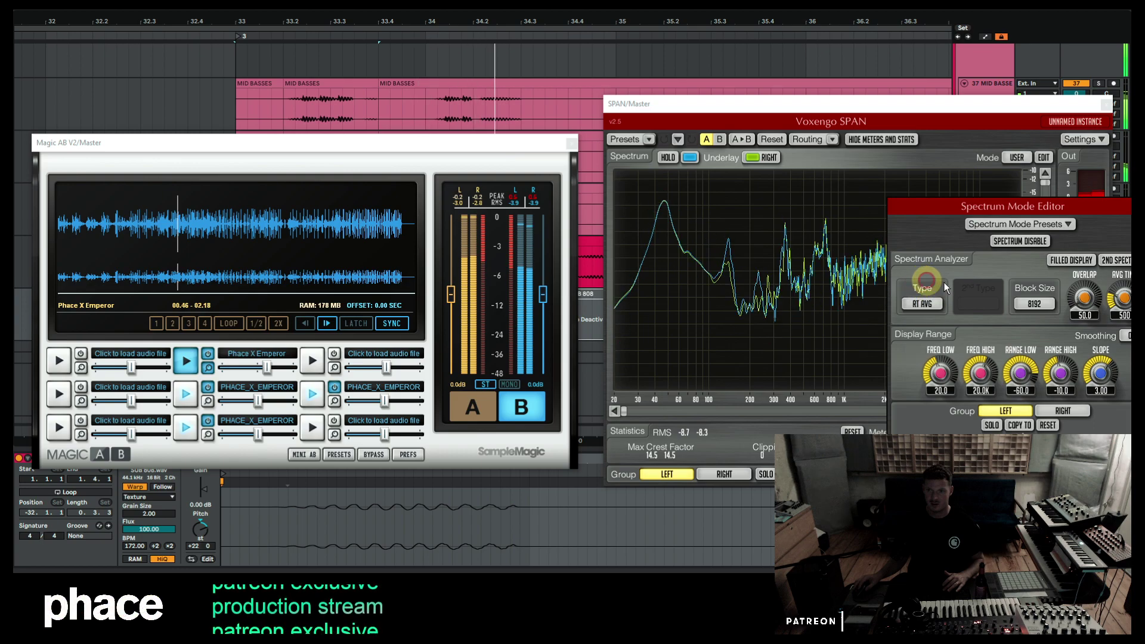
mouse_move(1128, 307)
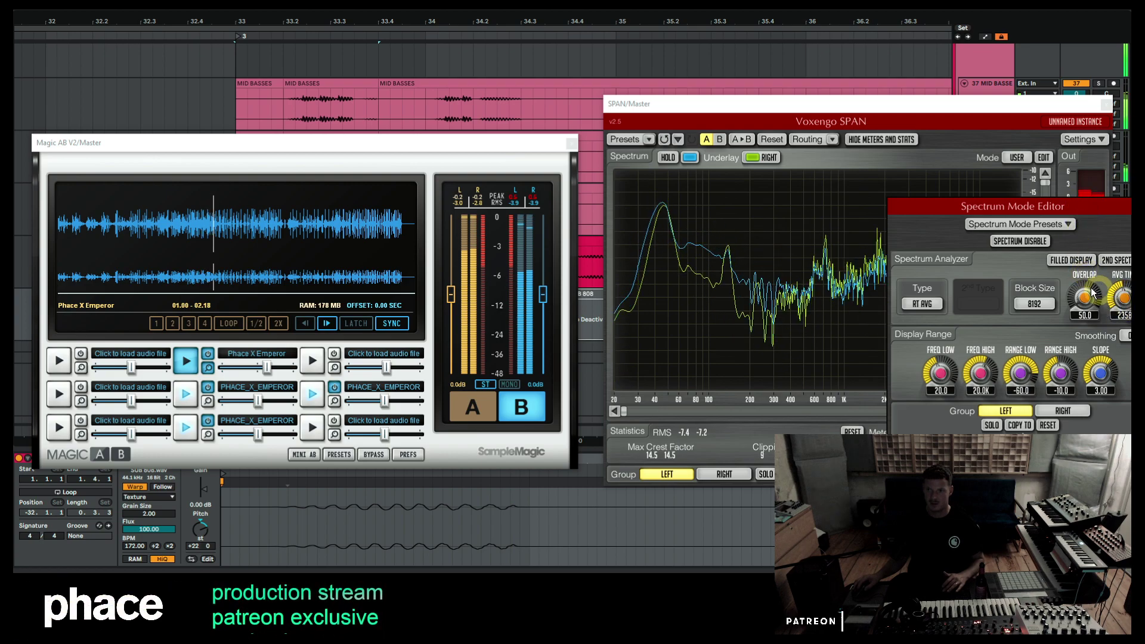
click(1058, 263)
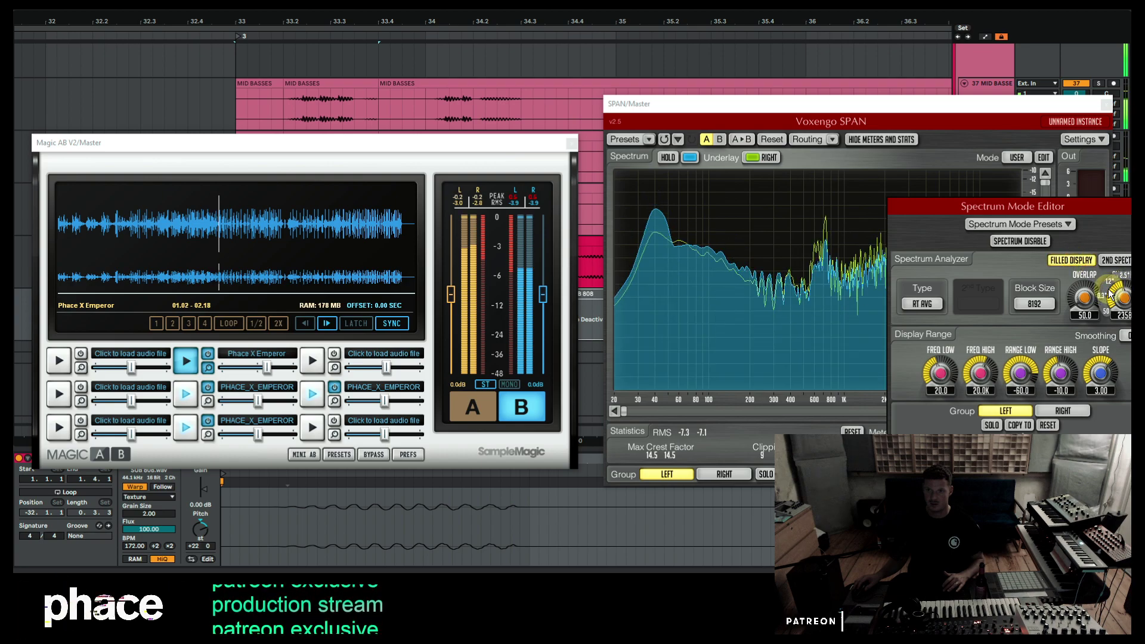
click(1084, 265)
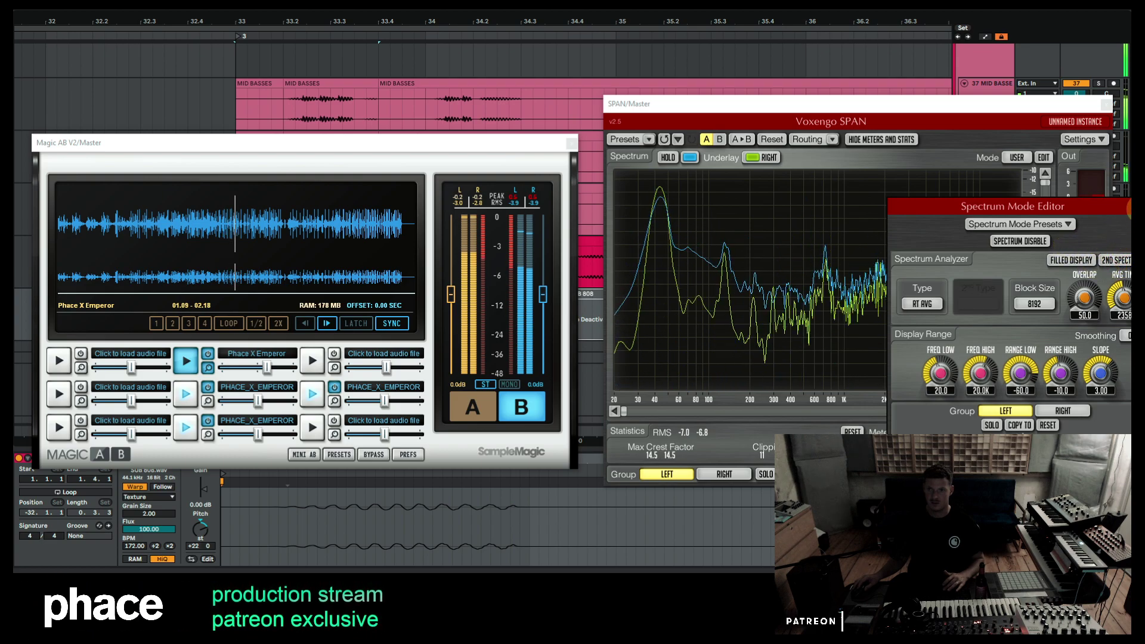
Set the right group's average time to 2358 in SPAN's Spectrum Mode Editor and close the editor.
click(1073, 411)
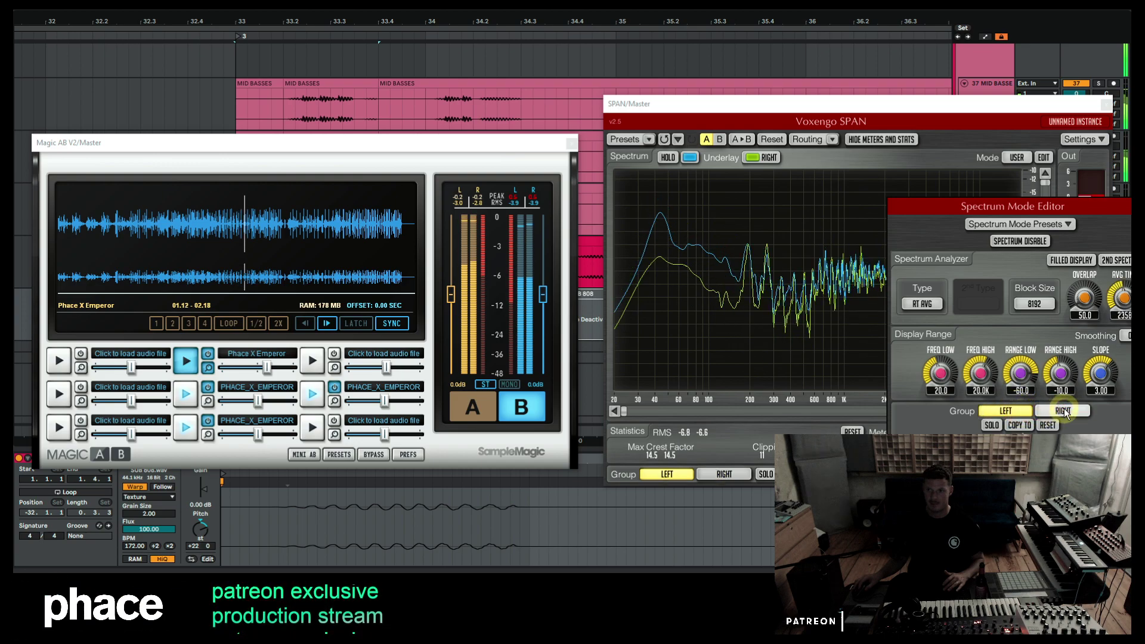
click(1123, 315)
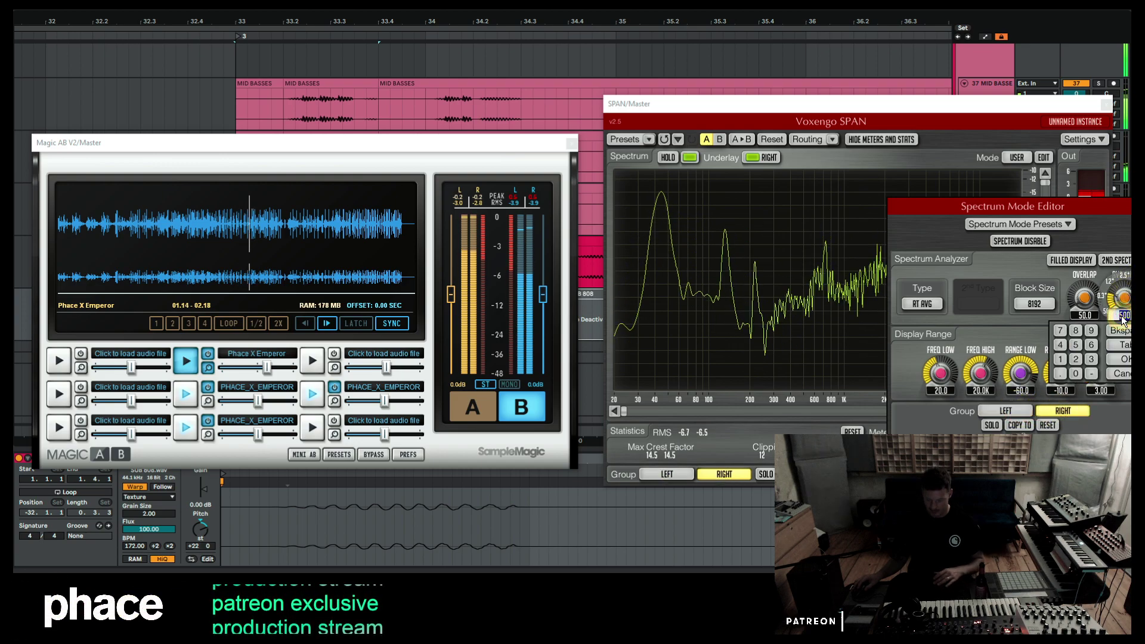
text(2358)
key(Return)
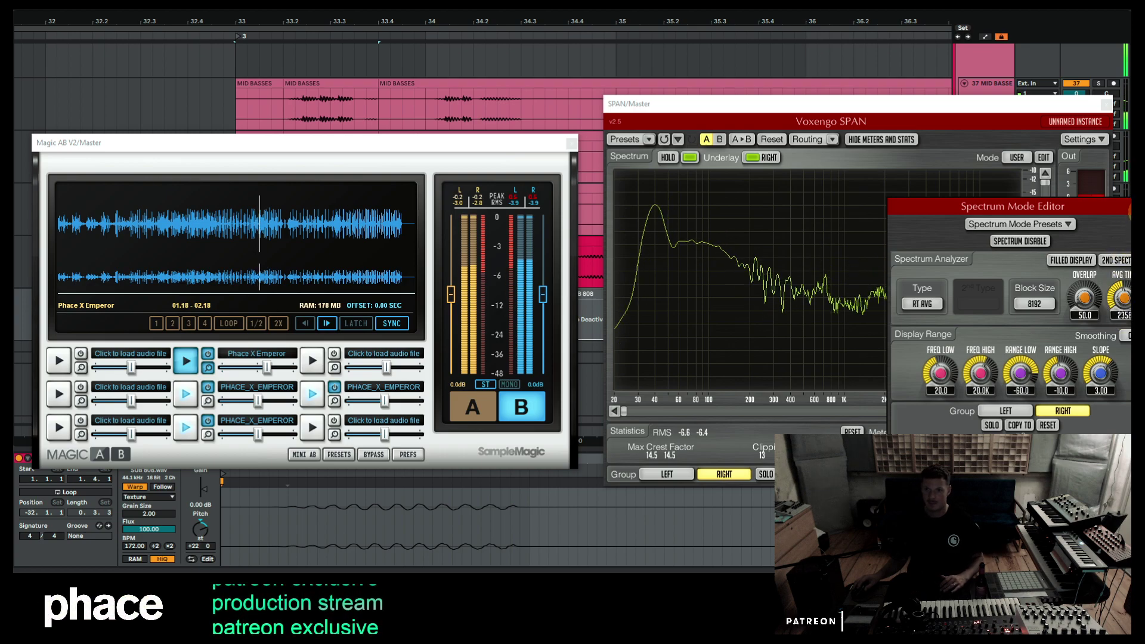
click(969, 227)
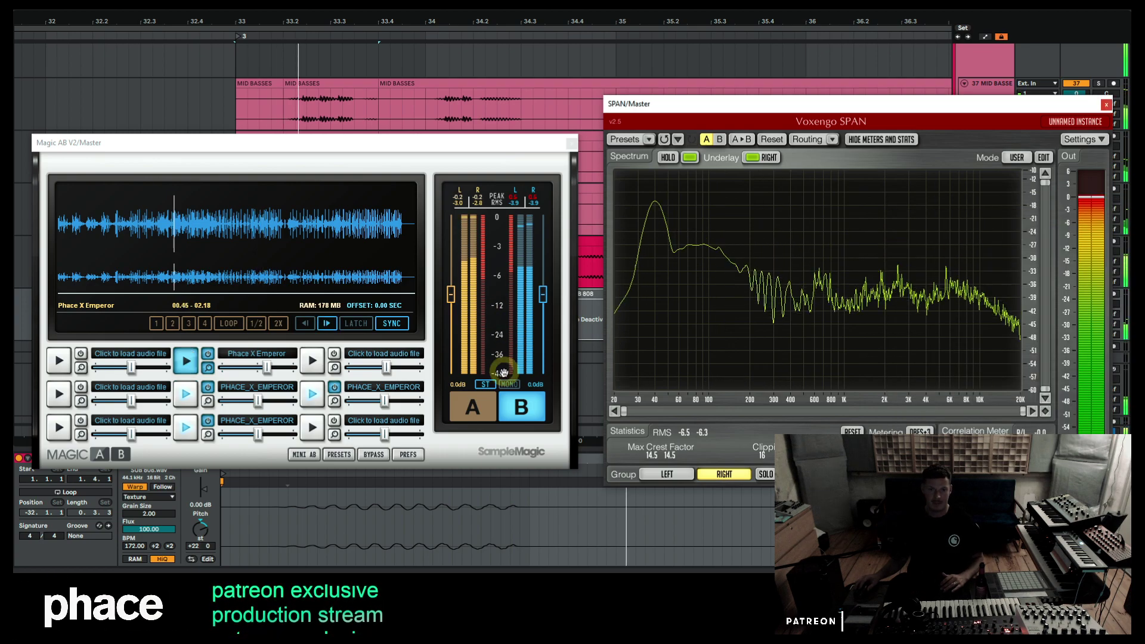
Alternate between the A mix and the B reference in Magic AB V2 during playback, comparing their low-end curves in SPAN.
click(474, 406)
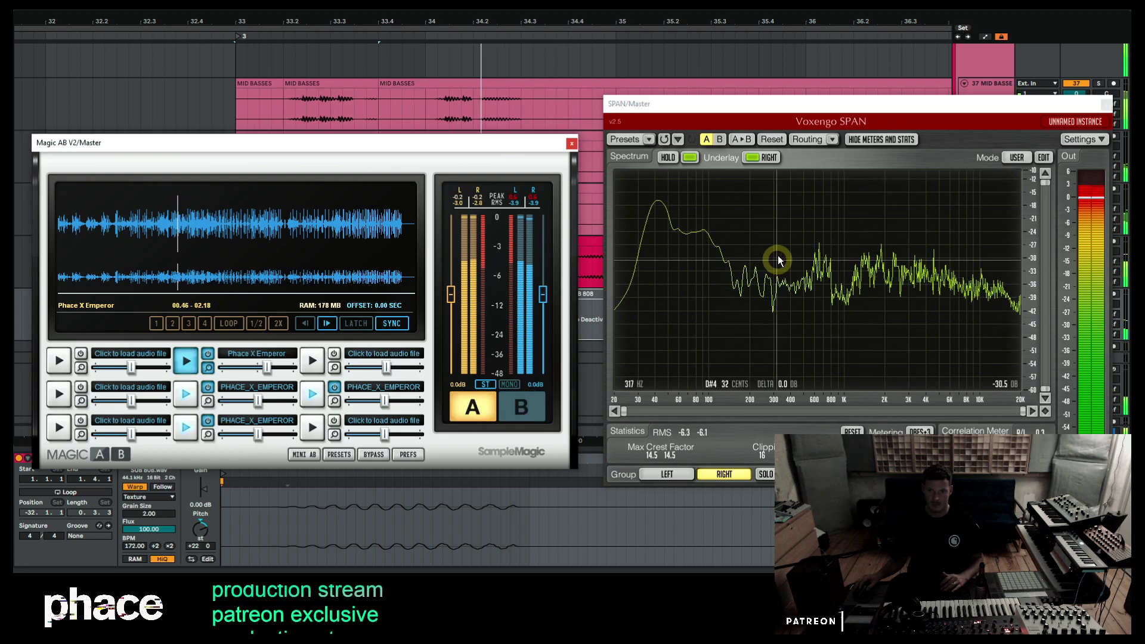
click(520, 410)
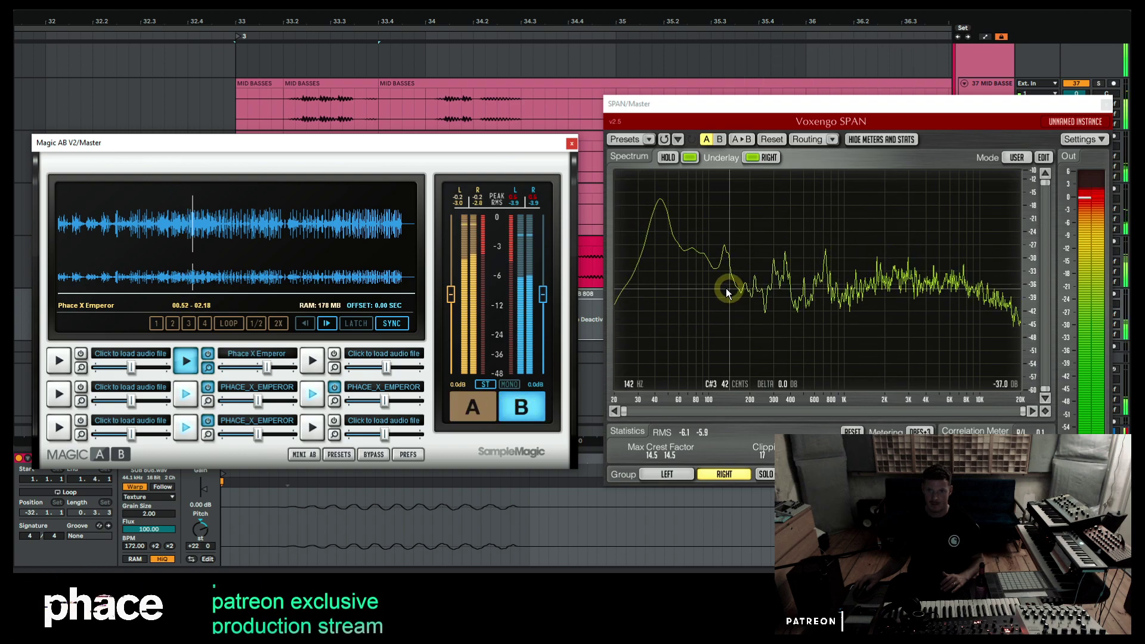
click(480, 409)
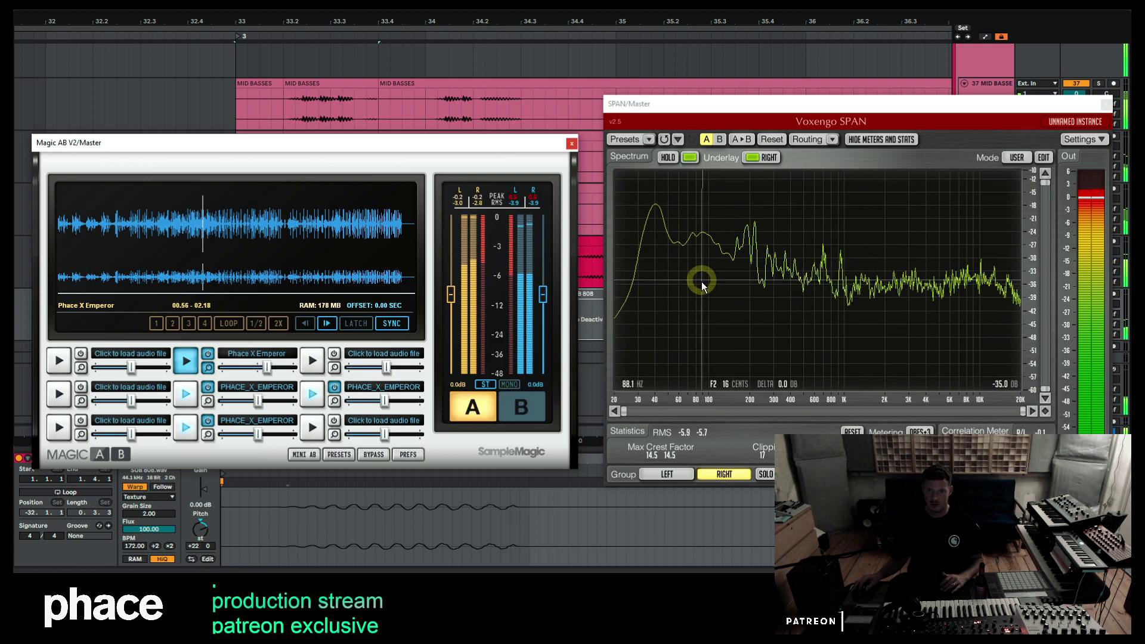
click(521, 407)
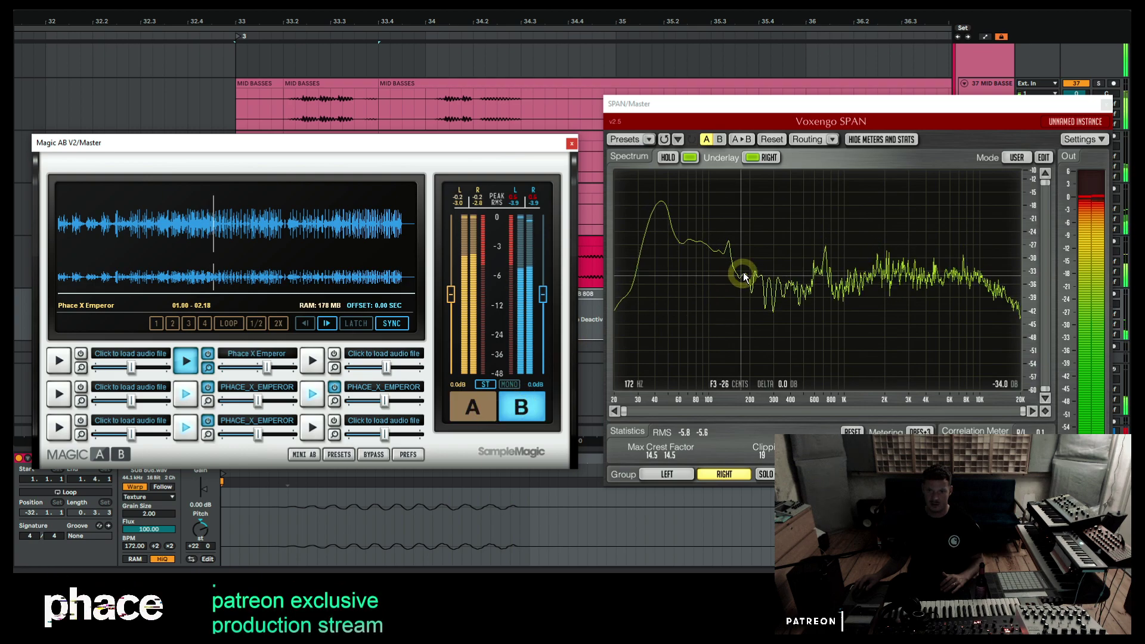
click(480, 404)
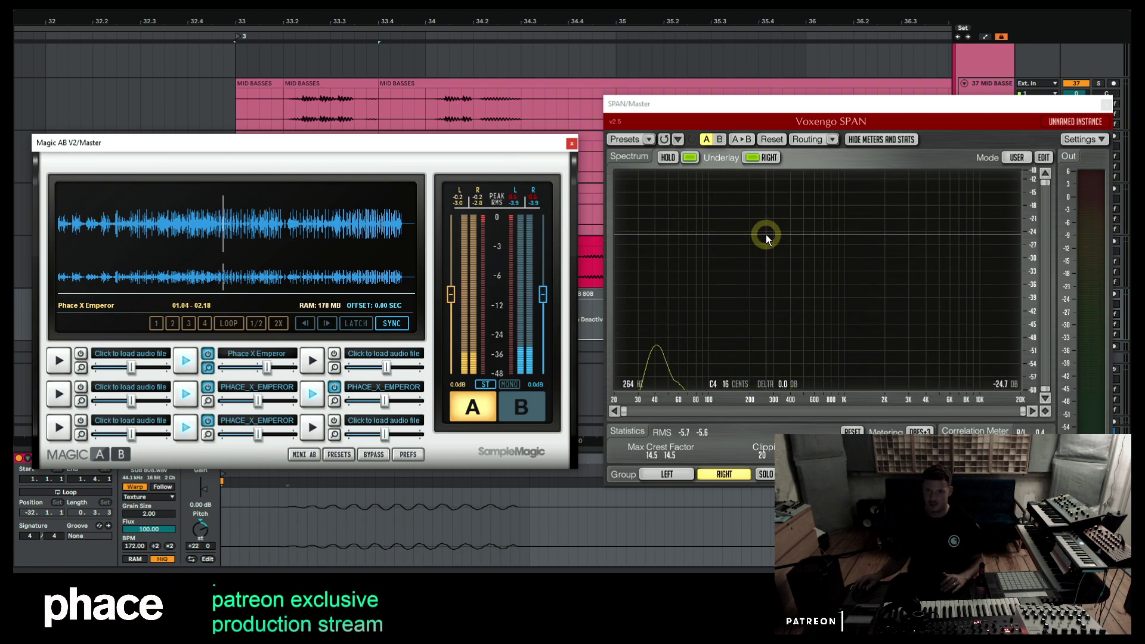
key(space)
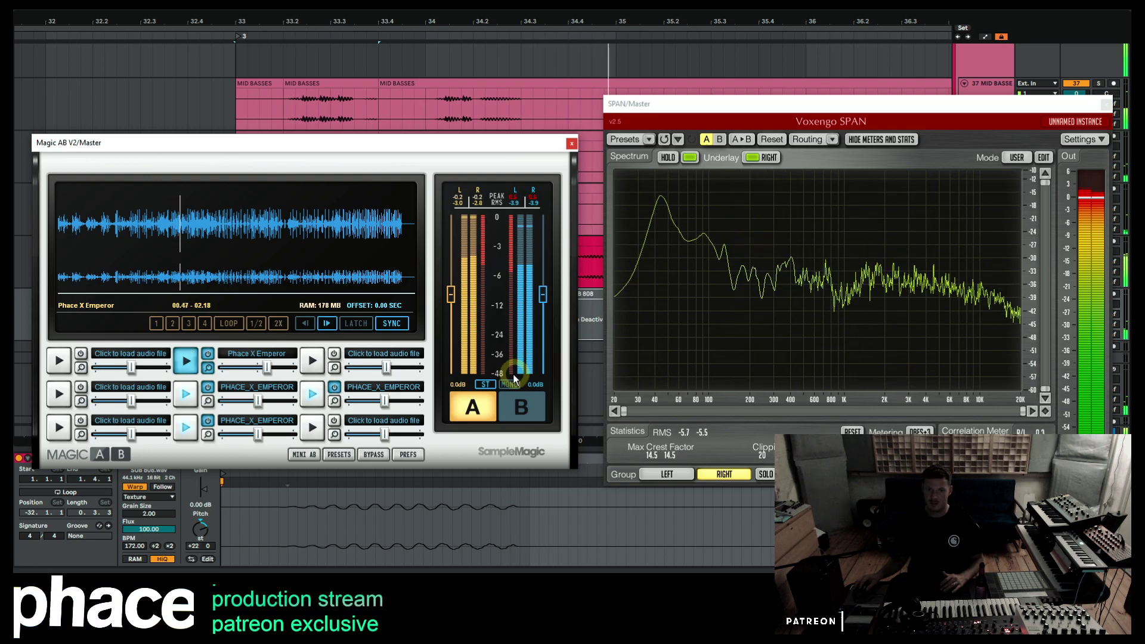
click(531, 408)
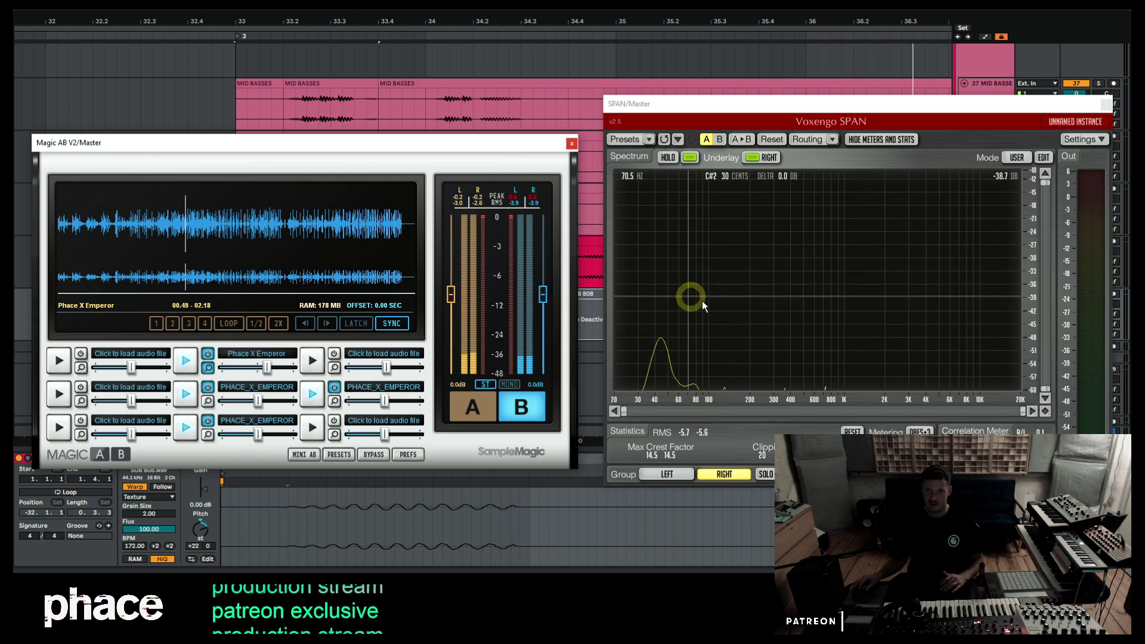
click(521, 411)
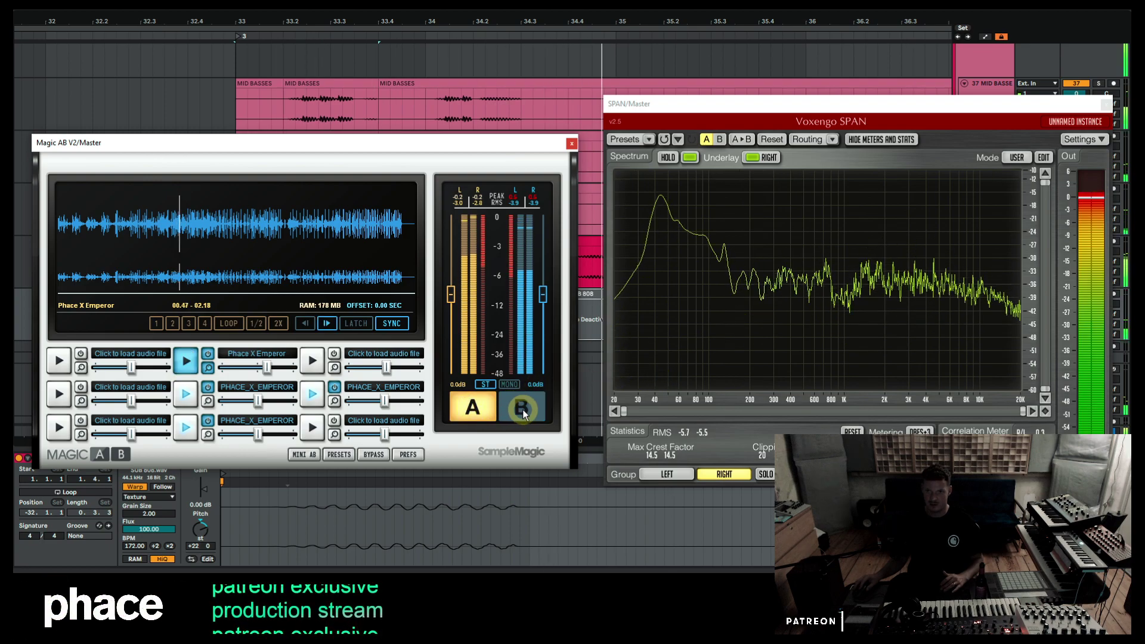
Set SPAN's underlay to the left channel and compare the A mix with the B reference over both channel curves.
click(764, 159)
click(757, 158)
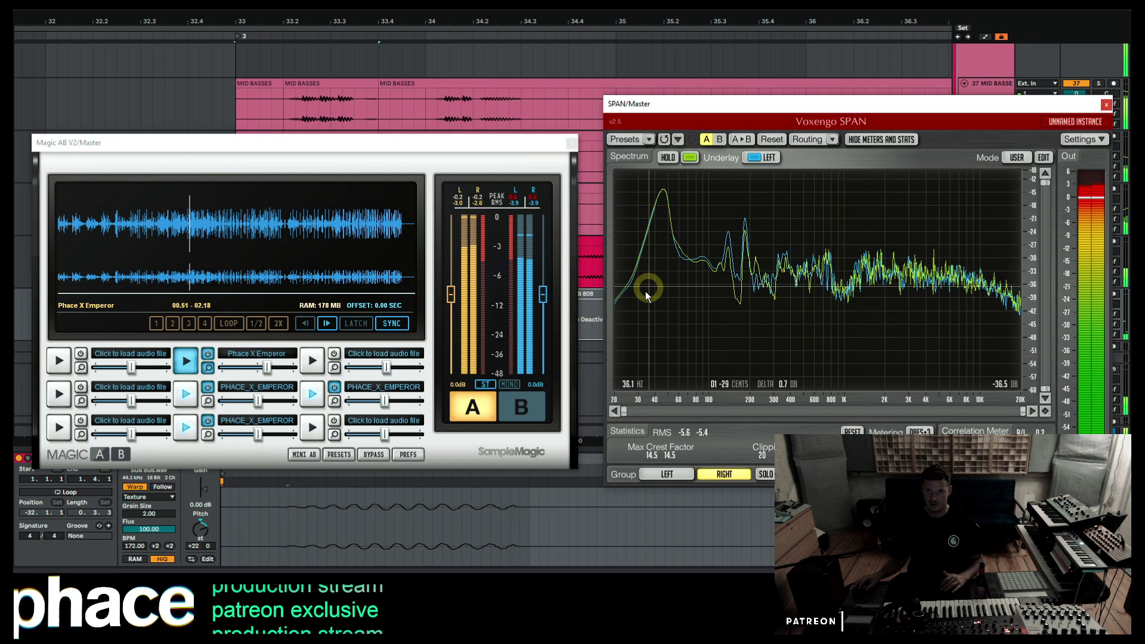
click(512, 407)
click(478, 399)
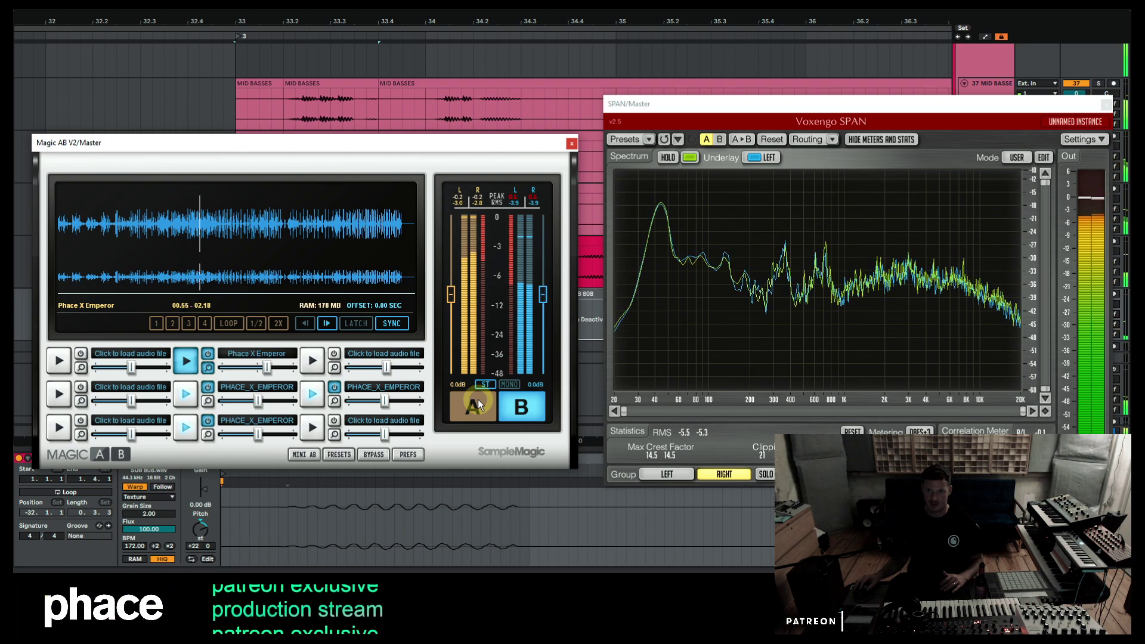
click(528, 398)
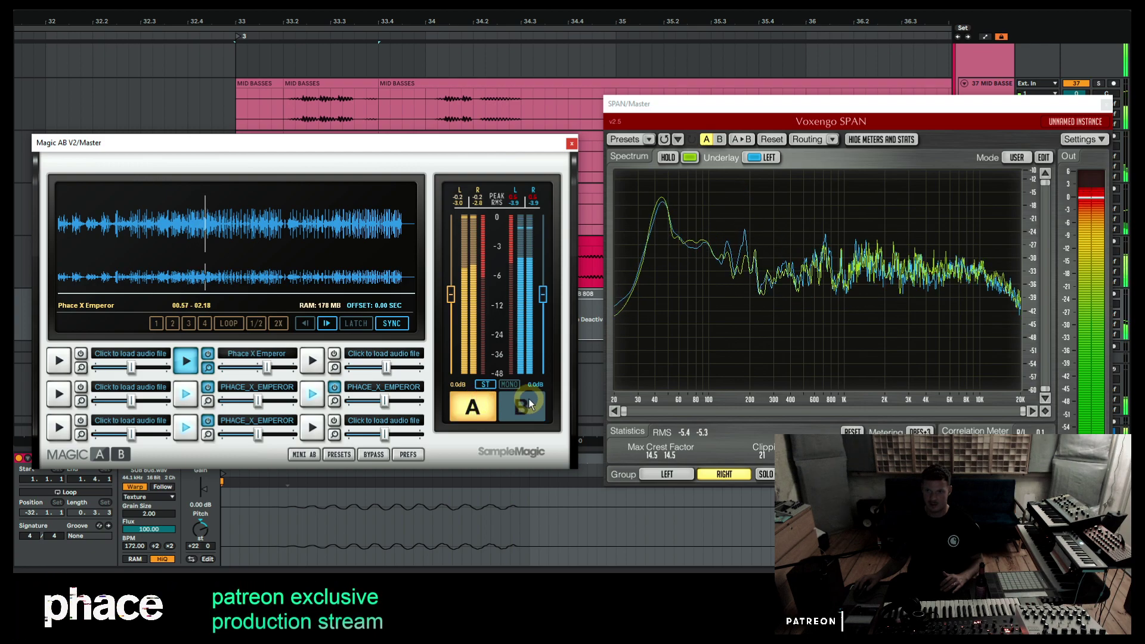
click(486, 403)
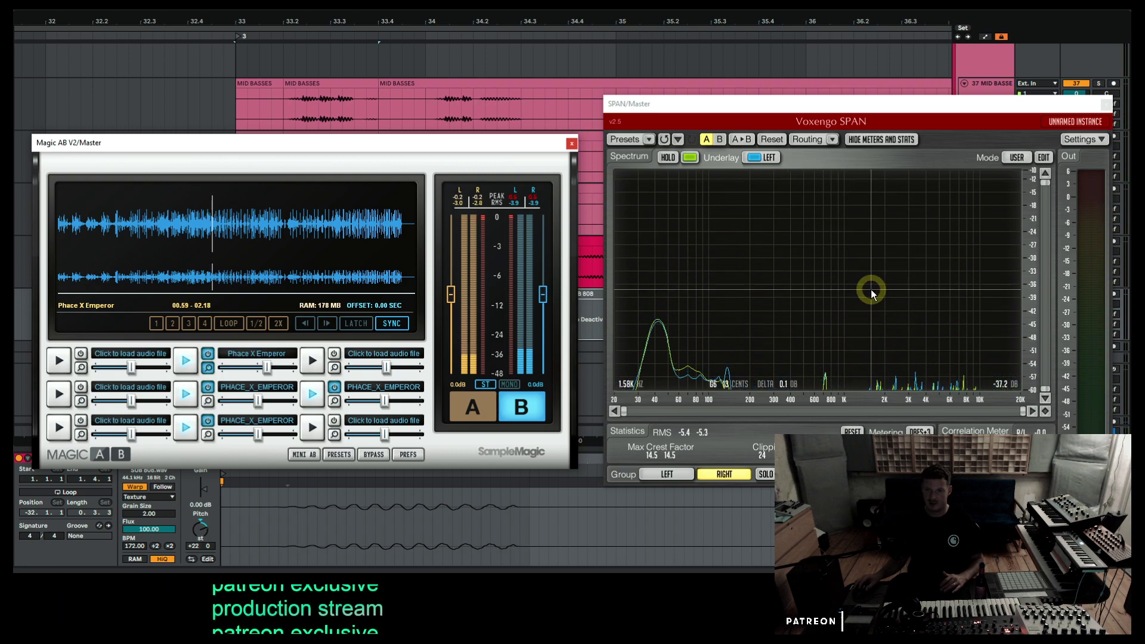
key(space)
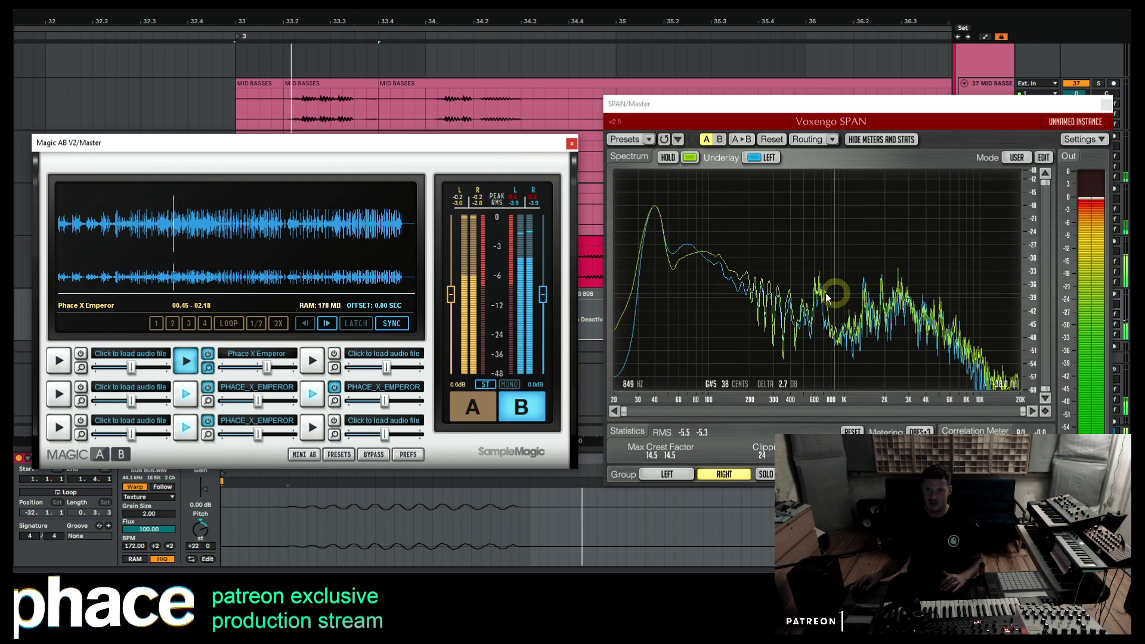
Solo the SNARE group, check its spectrum in SPAN on the A source, and unsolo it.
scroll(506, 100, up, 10)
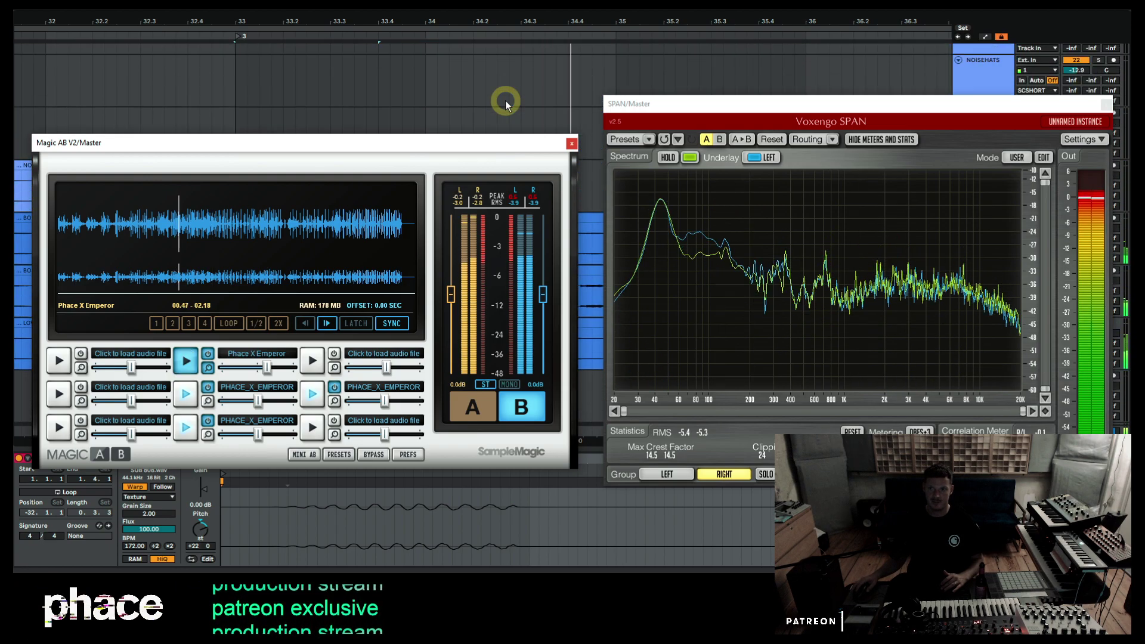
scroll(506, 101, up, 8)
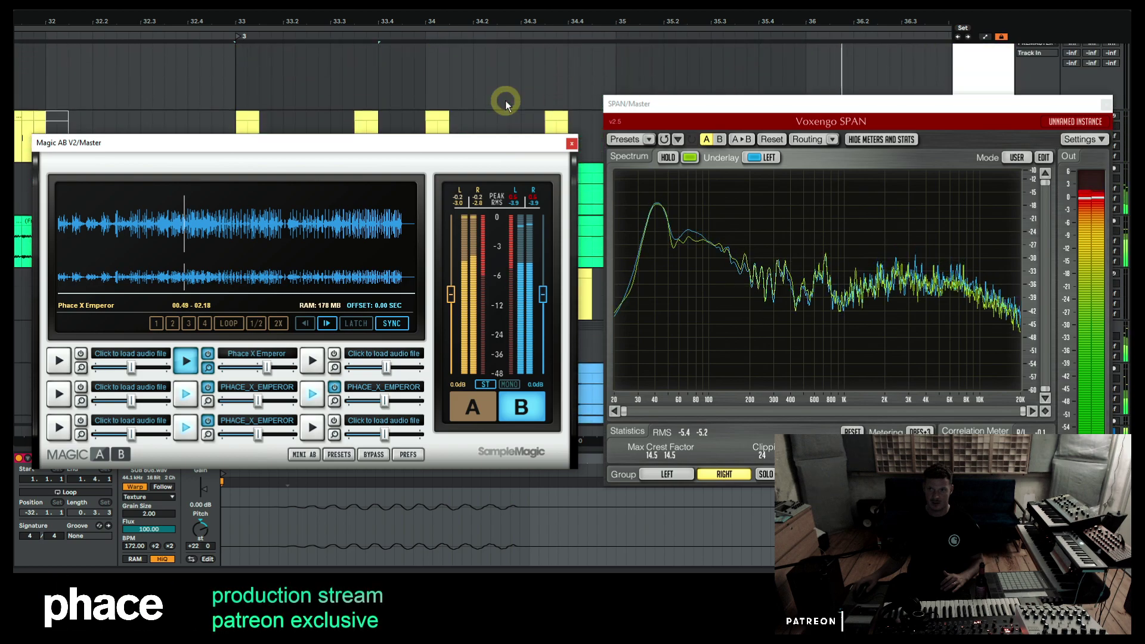
click(1098, 74)
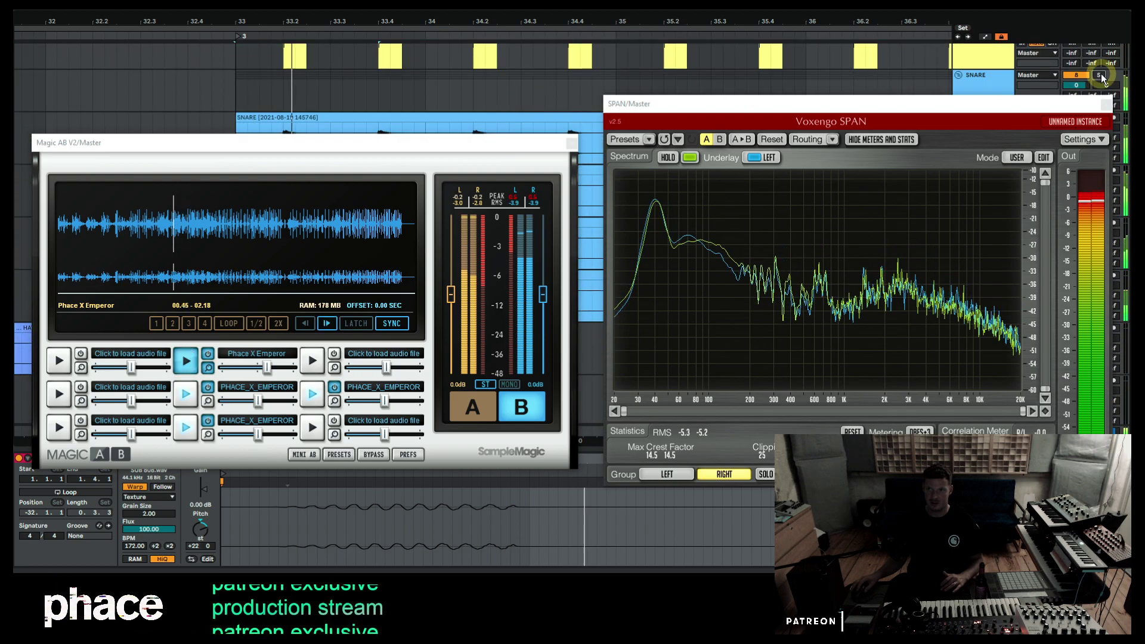
click(482, 407)
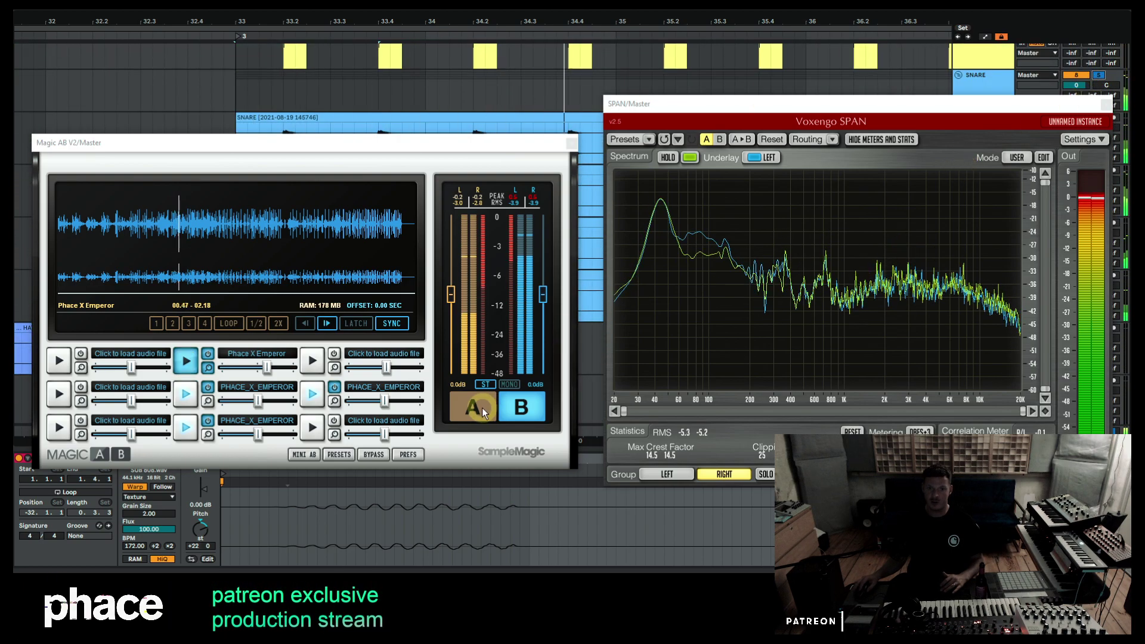
click(477, 412)
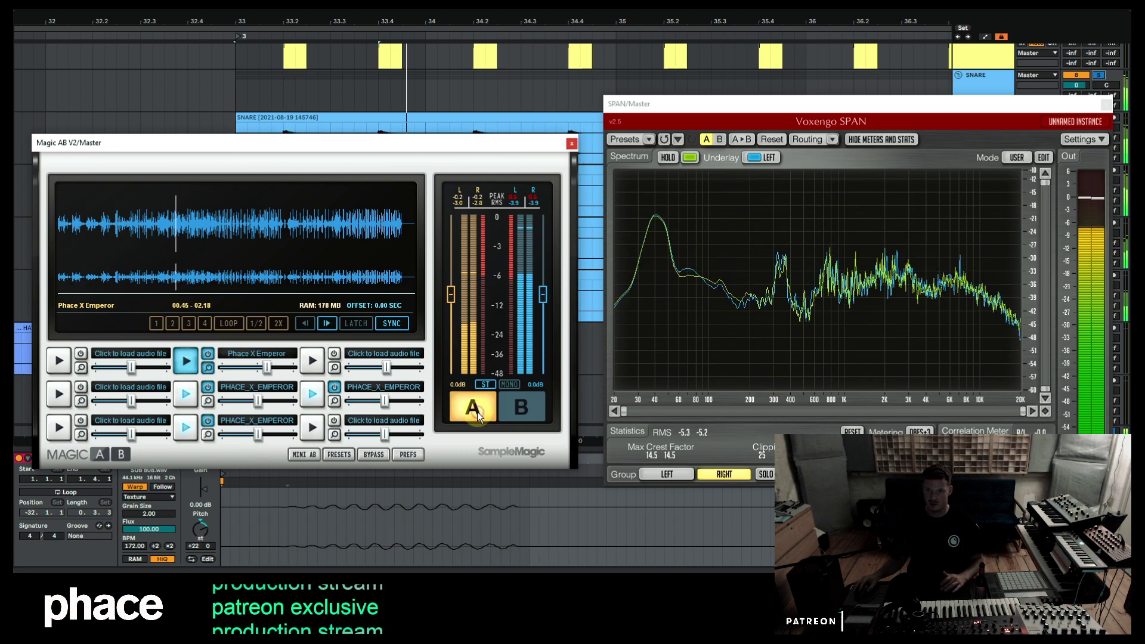
mouse_move(853, 288)
mouse_down()
mouse_move(867, 256)
mouse_move(865, 274)
mouse_up()
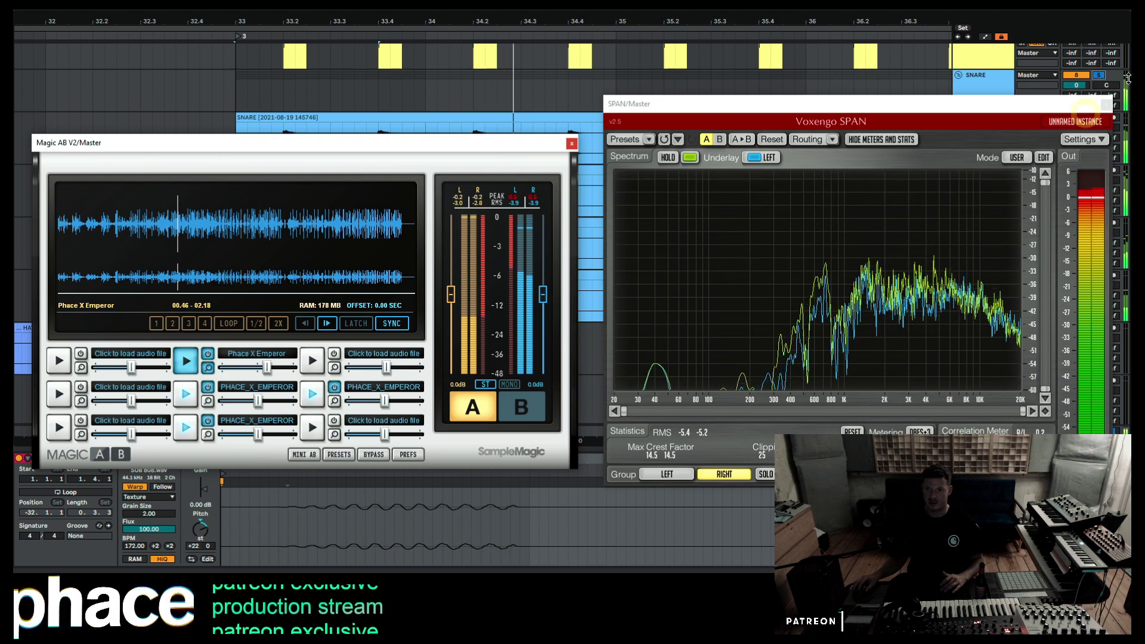
click(1098, 75)
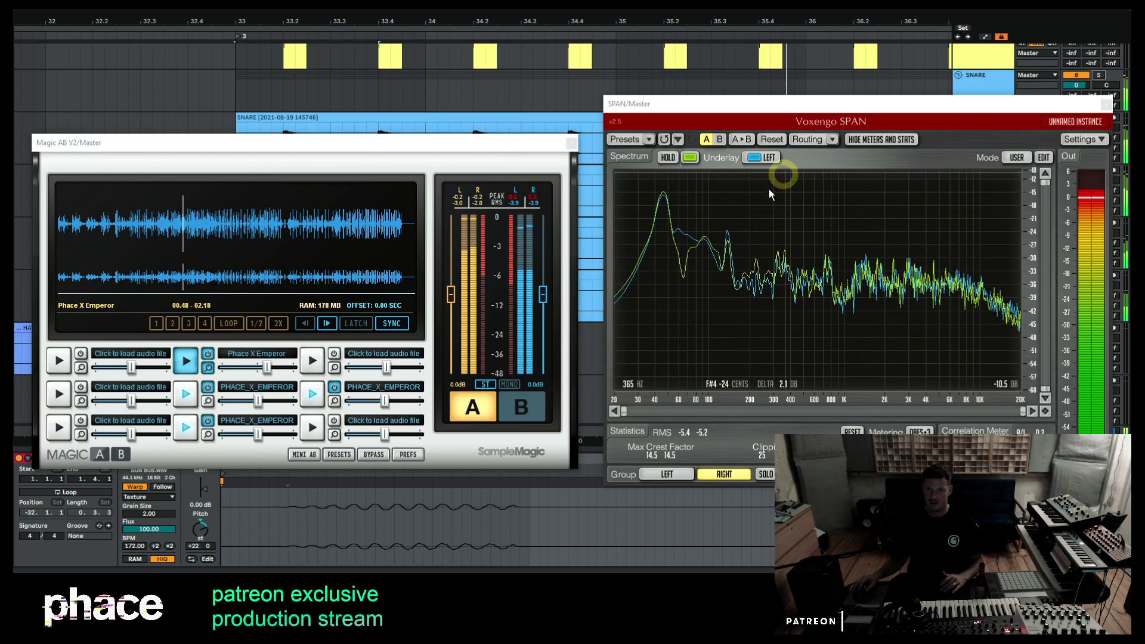
Compare the full unsoloed mix against the B reference, ending on the A source.
click(524, 407)
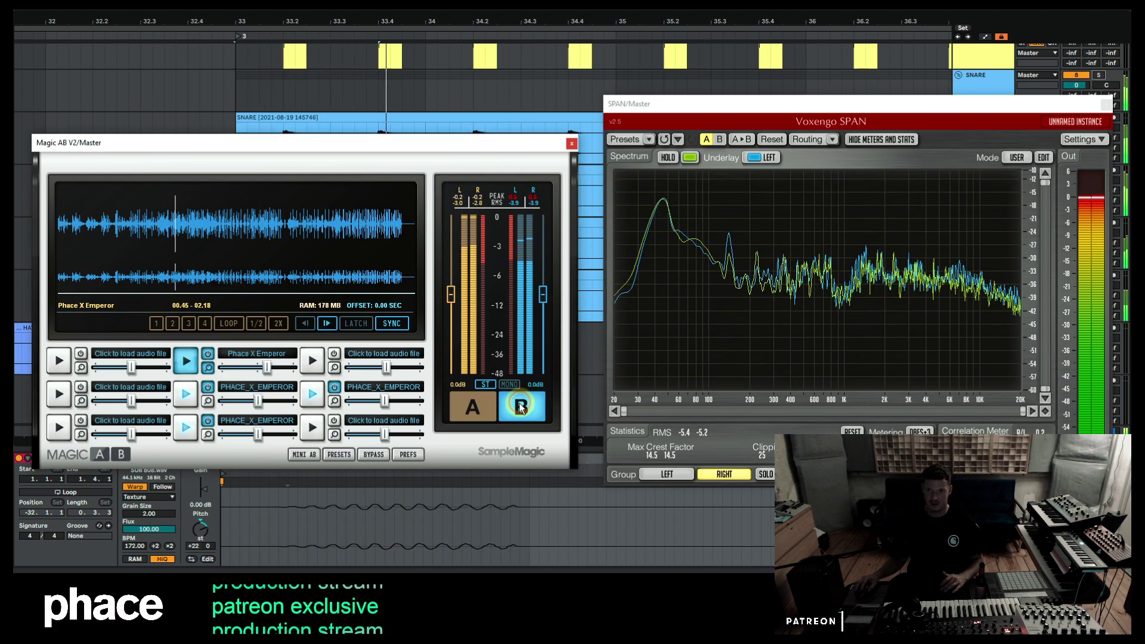
click(502, 408)
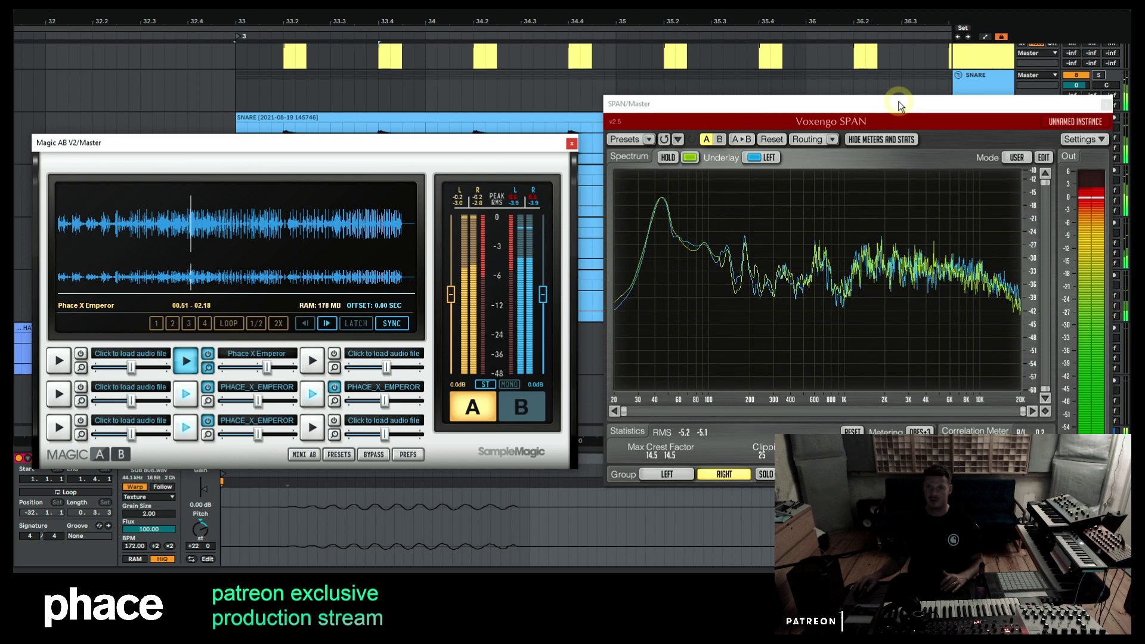
click(524, 403)
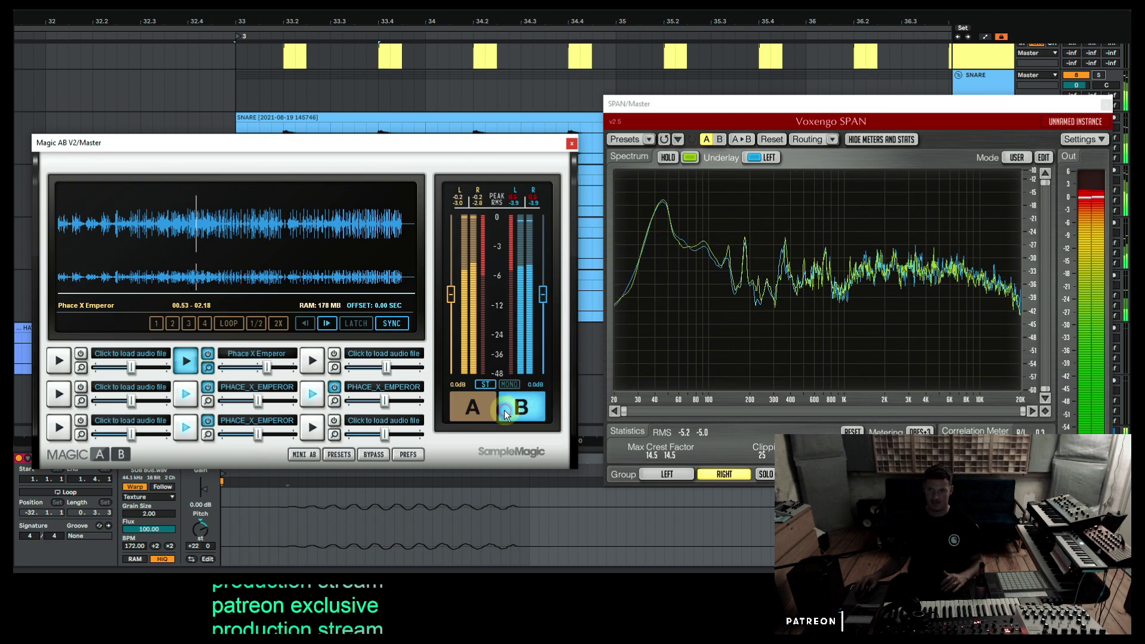
click(471, 411)
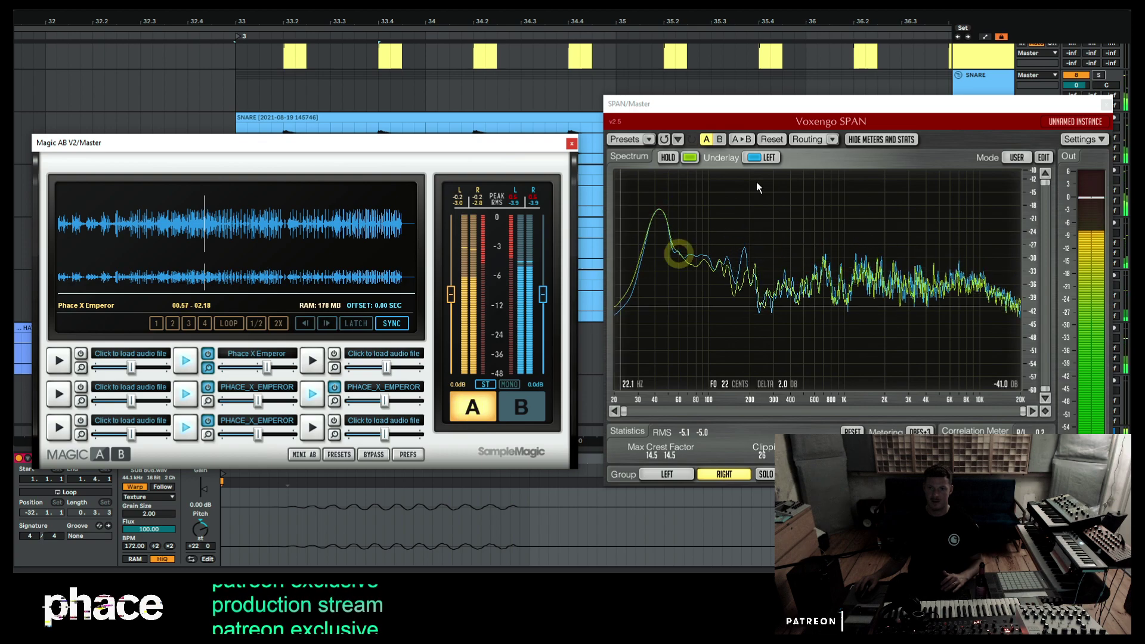
Move SPAN clear of the snare tracks and audition the MID SNCLASSI, NOISES and WIDE ELEKTRO layers in solo.
drag(820, 104, 801, 282)
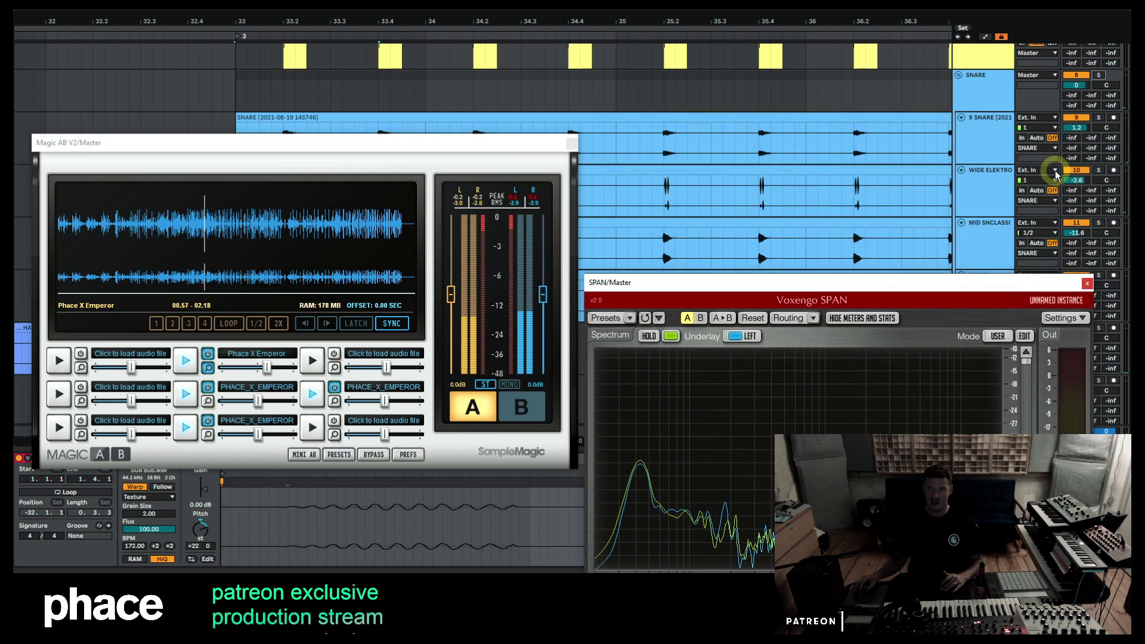
scroll(1074, 167, down, 3)
click(1099, 151)
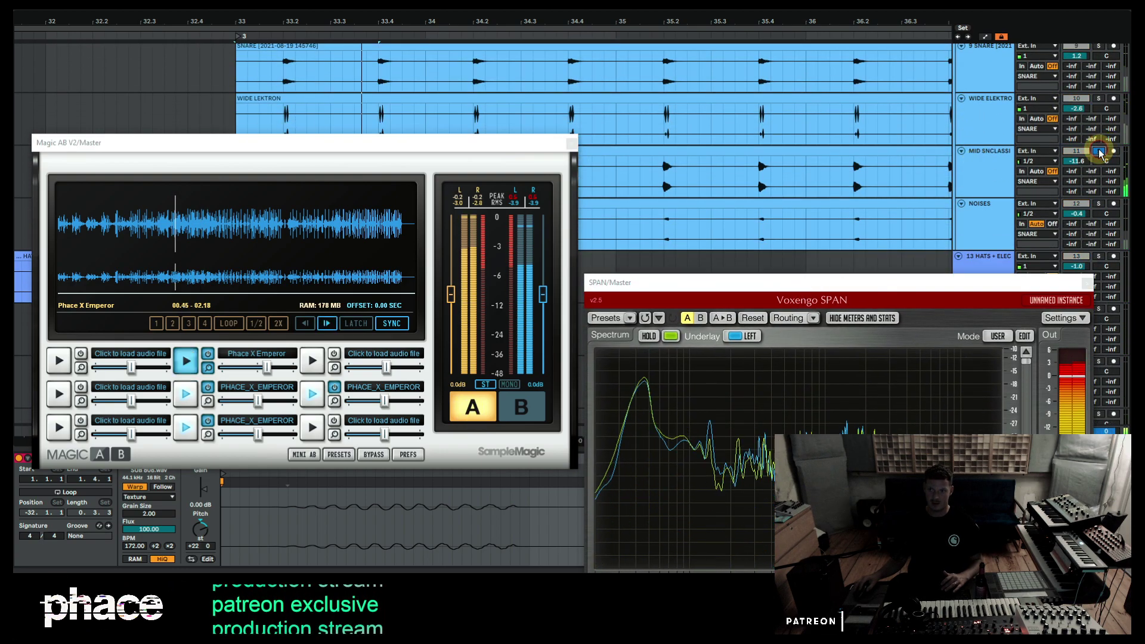
click(1099, 204)
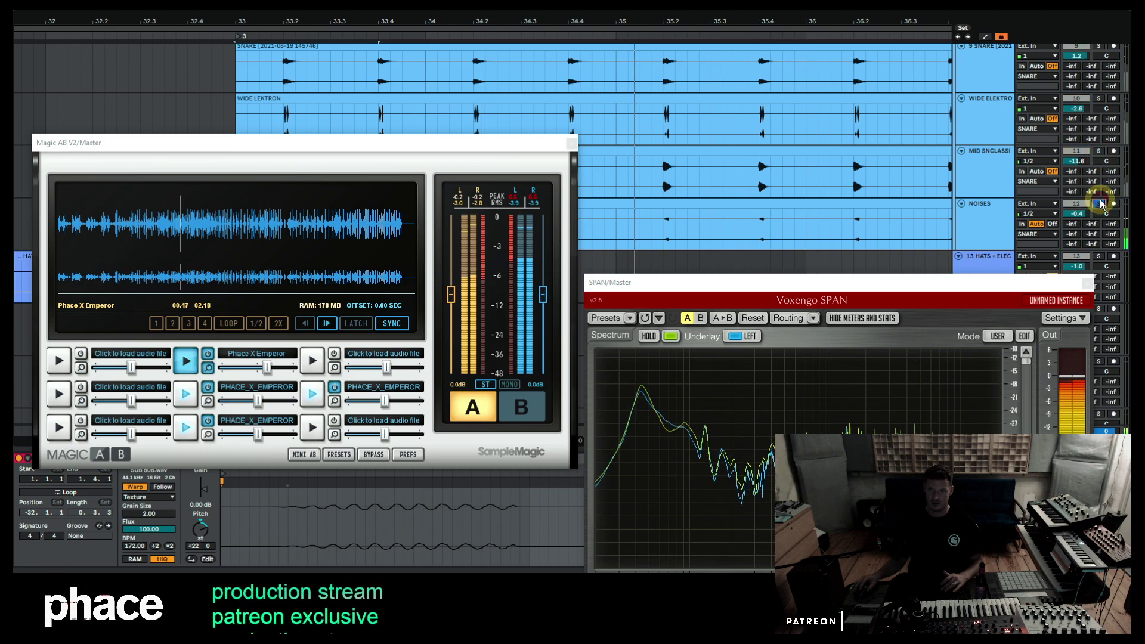
click(1100, 99)
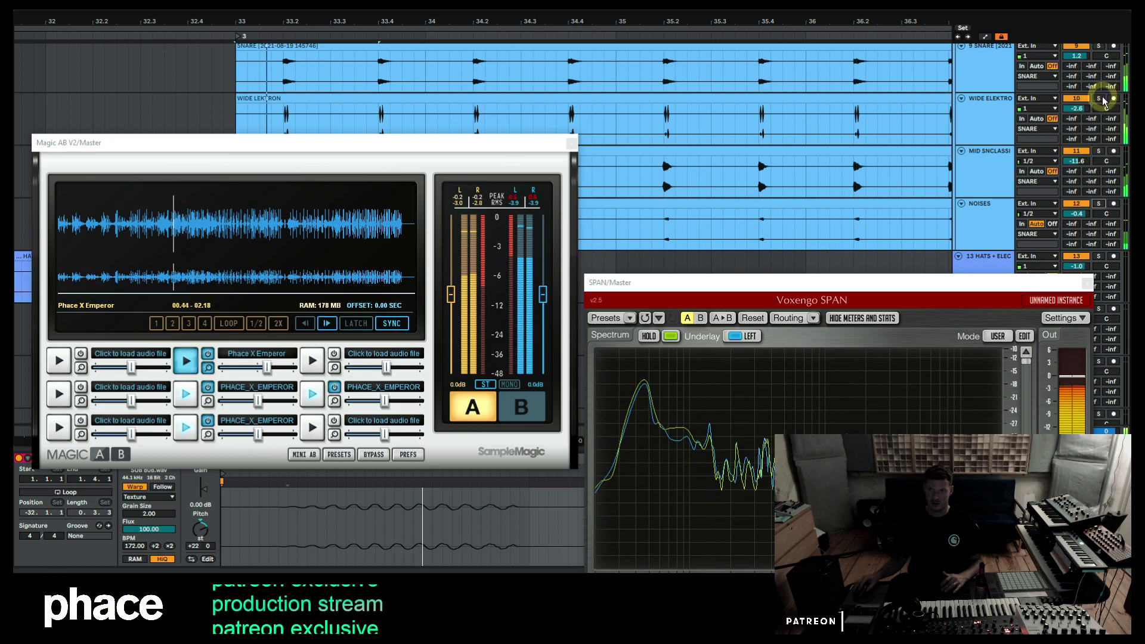
click(1099, 99)
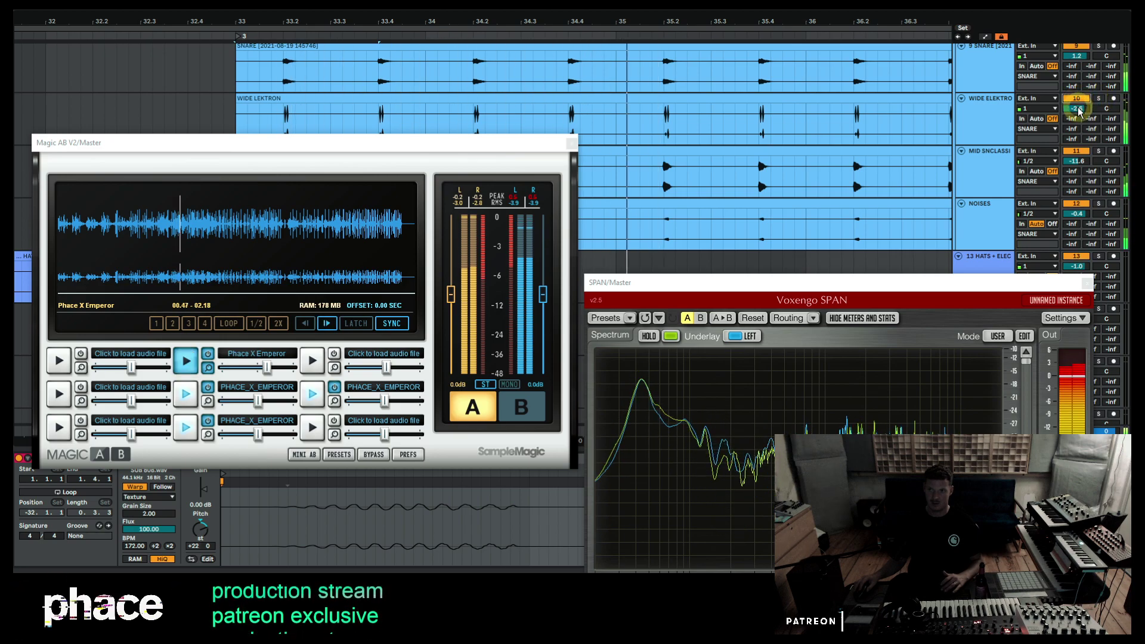
Look through the arrangement down to the wide clap add and percussion layers, and return to the SNARE group.
scroll(950, 165, down, 15)
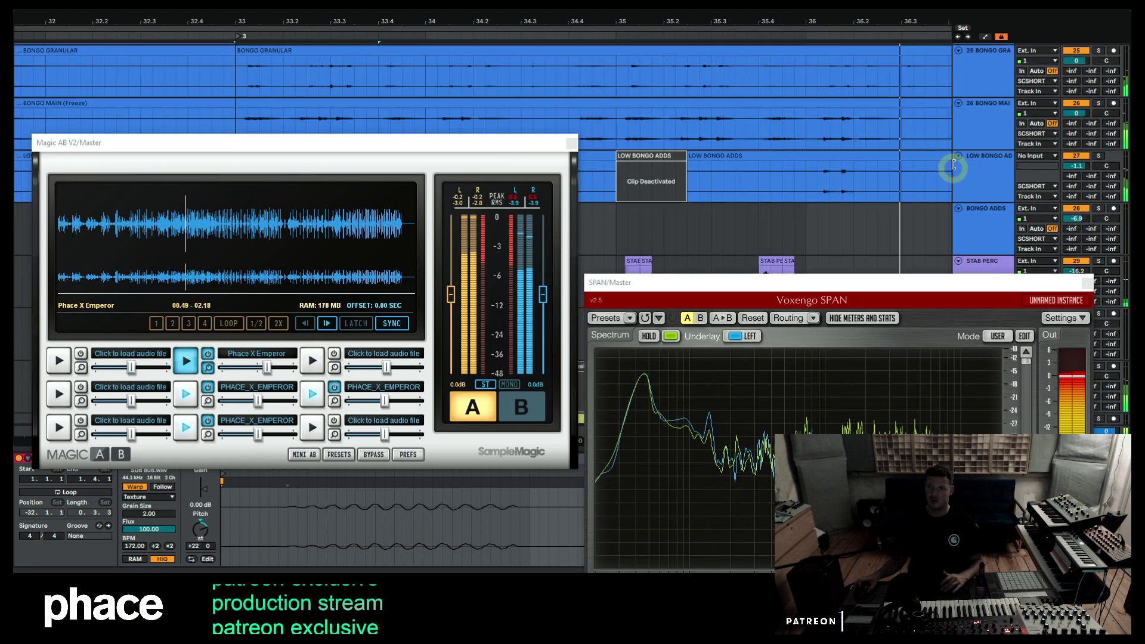
scroll(949, 166, down, 5)
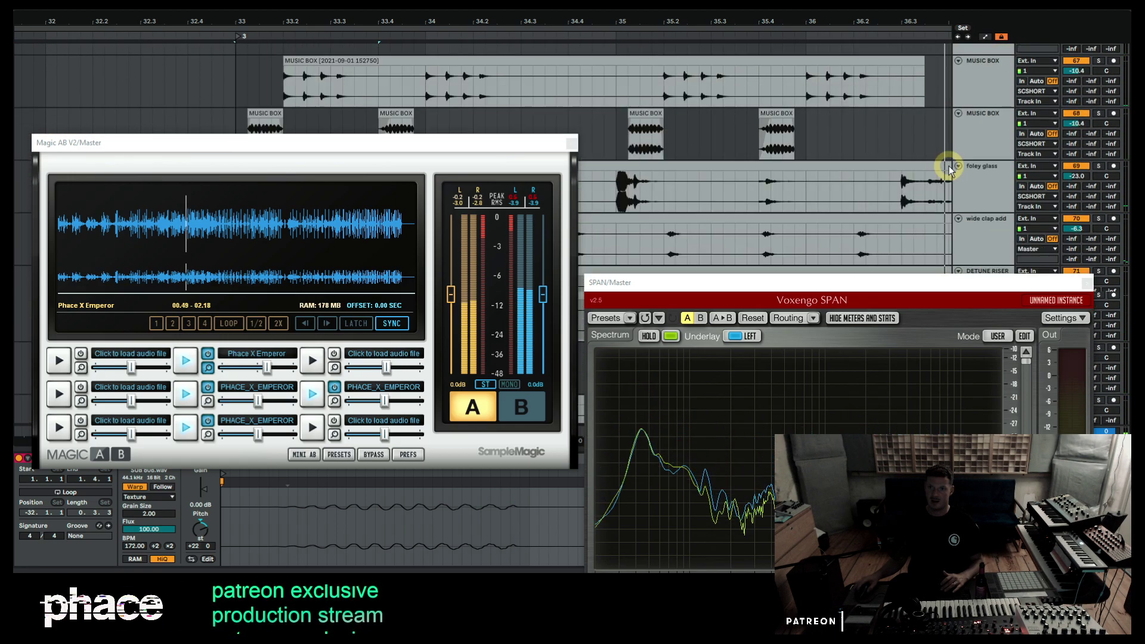
scroll(984, 195, down, 1)
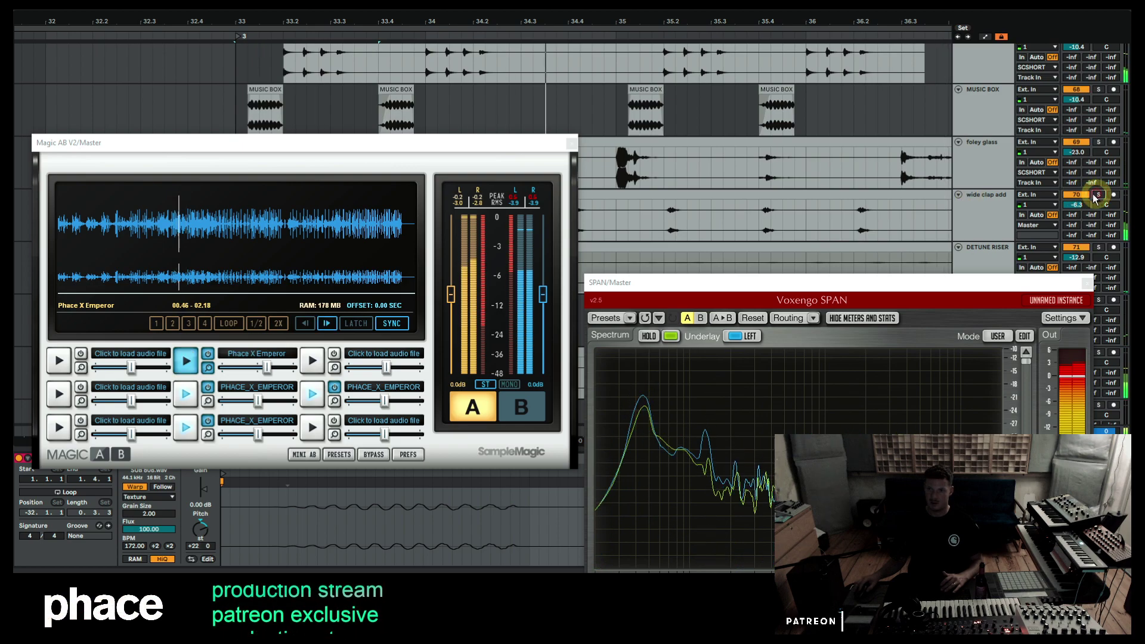
scroll(799, 165, down, 2)
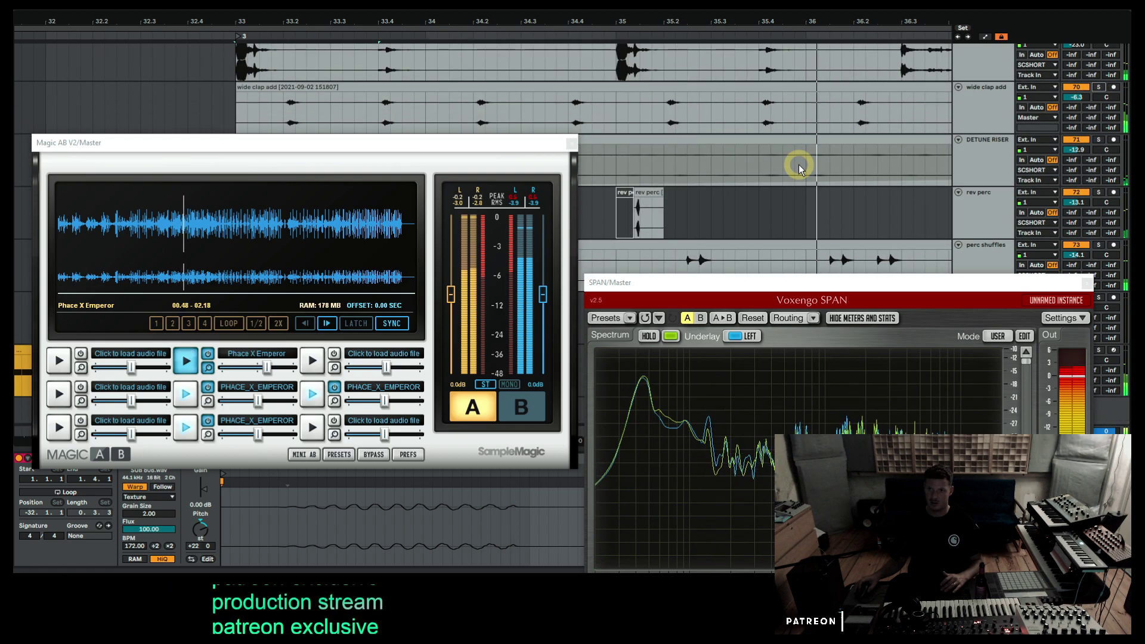
scroll(799, 163, up, 20)
scroll(807, 150, up, 13)
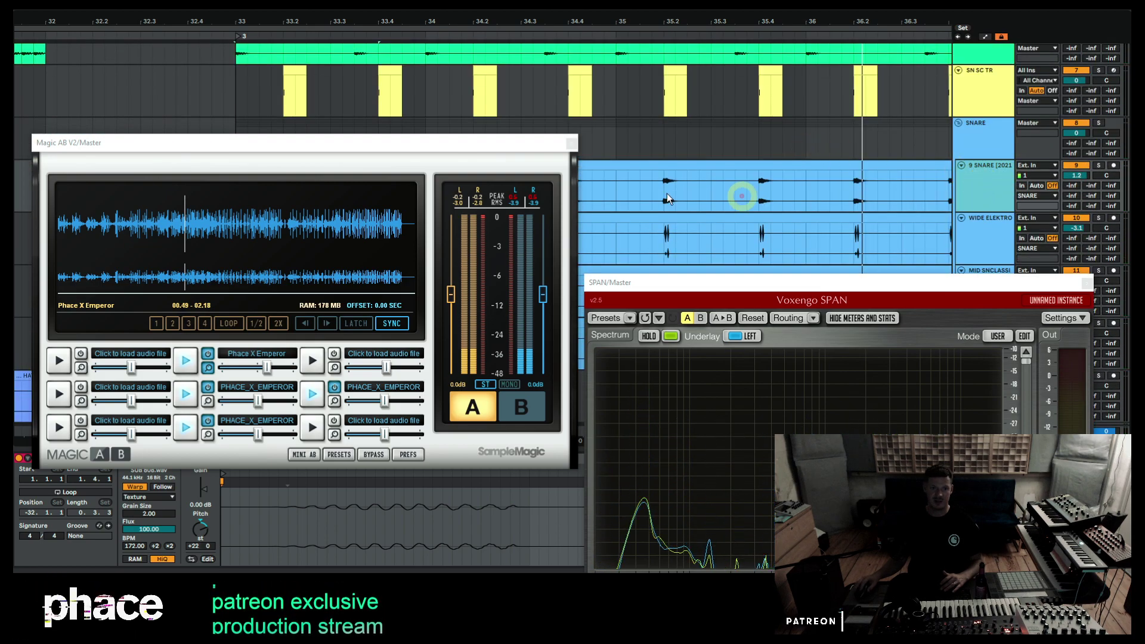
Open the FabFilter Pro-Q 3 inside the 9 SNARE track's effect rack, moving Magic AB out of the way.
scroll(795, 197, down, 1)
click(985, 173)
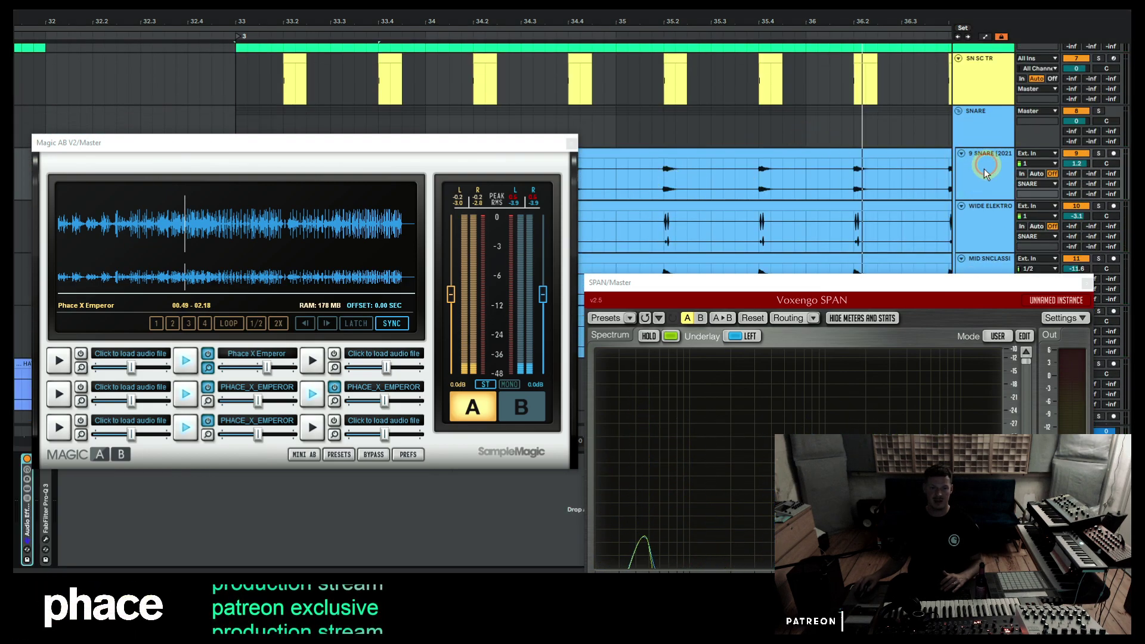
click(48, 539)
drag(290, 143, 510, 92)
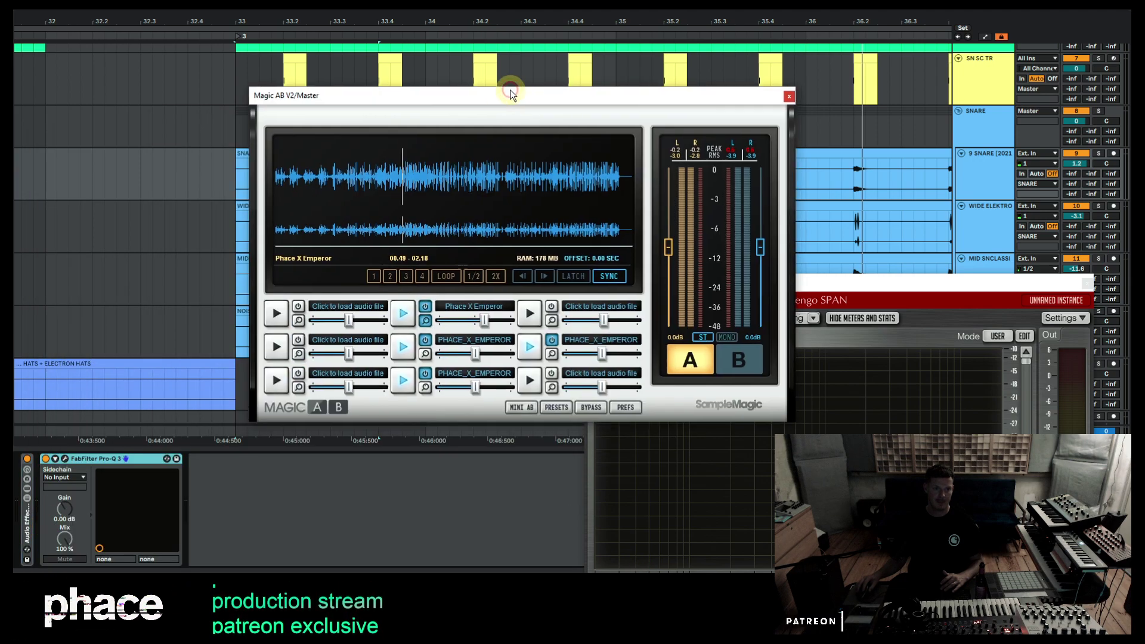
click(64, 459)
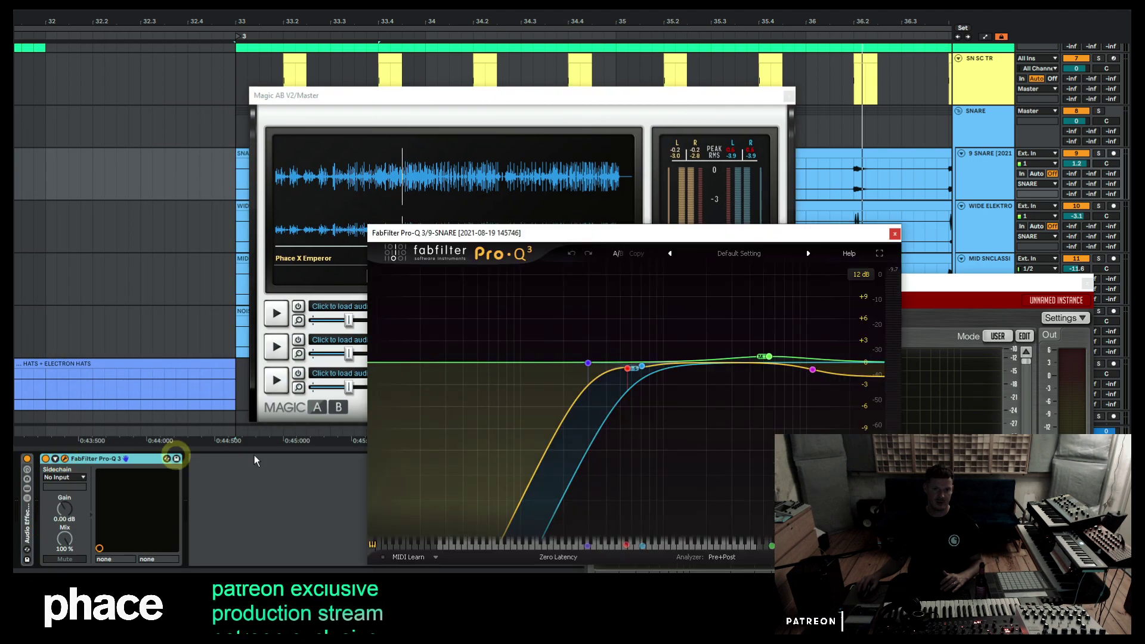
Compare the snare EQ with its 5473.8 Hz bell bypassed and active, set that band's gain to 0.5 dB, and close the EQ.
click(769, 357)
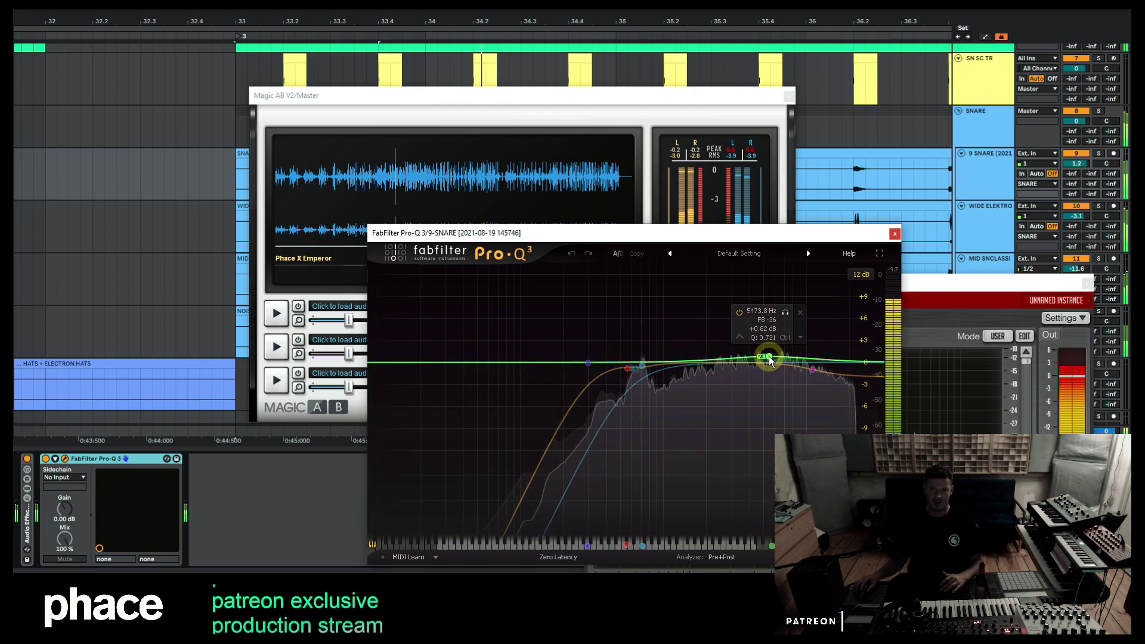
click(618, 483)
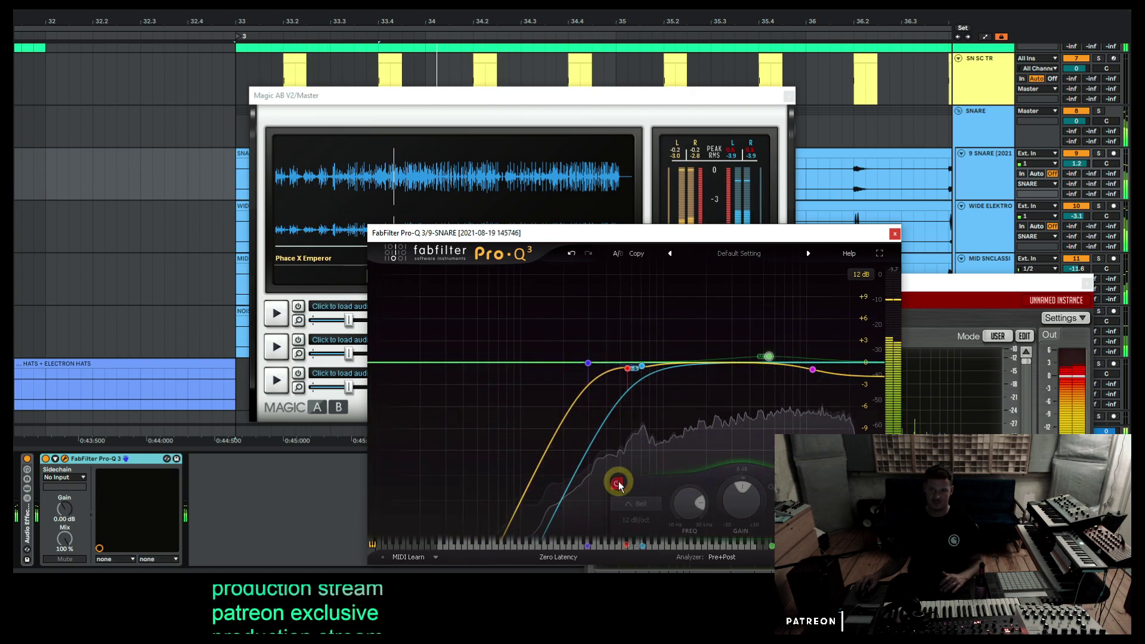
click(618, 483)
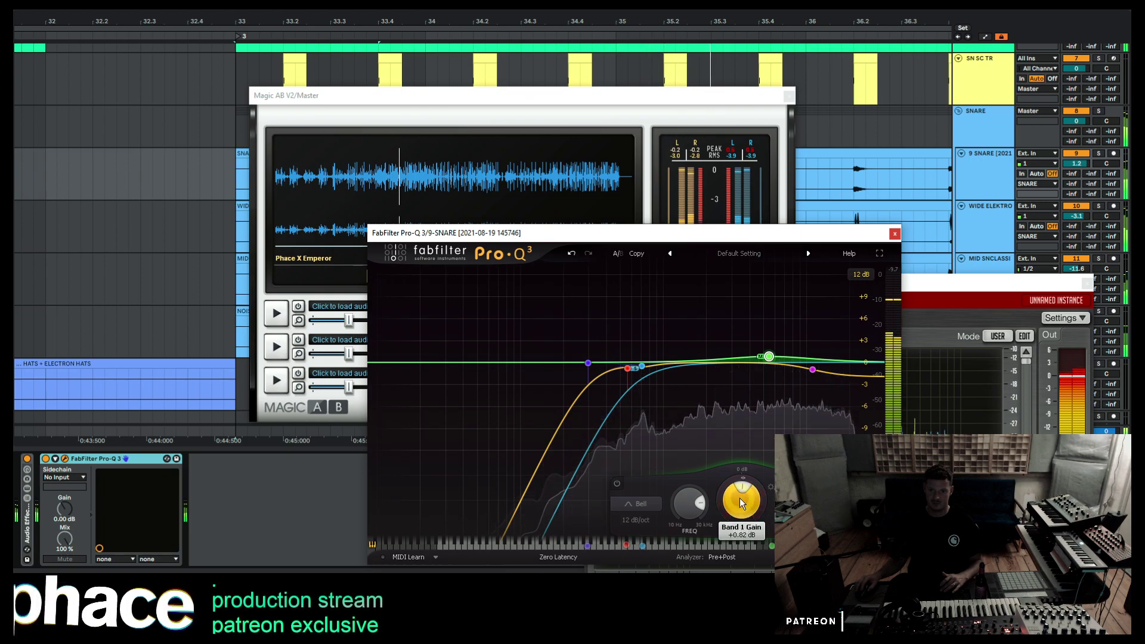
text(0.)
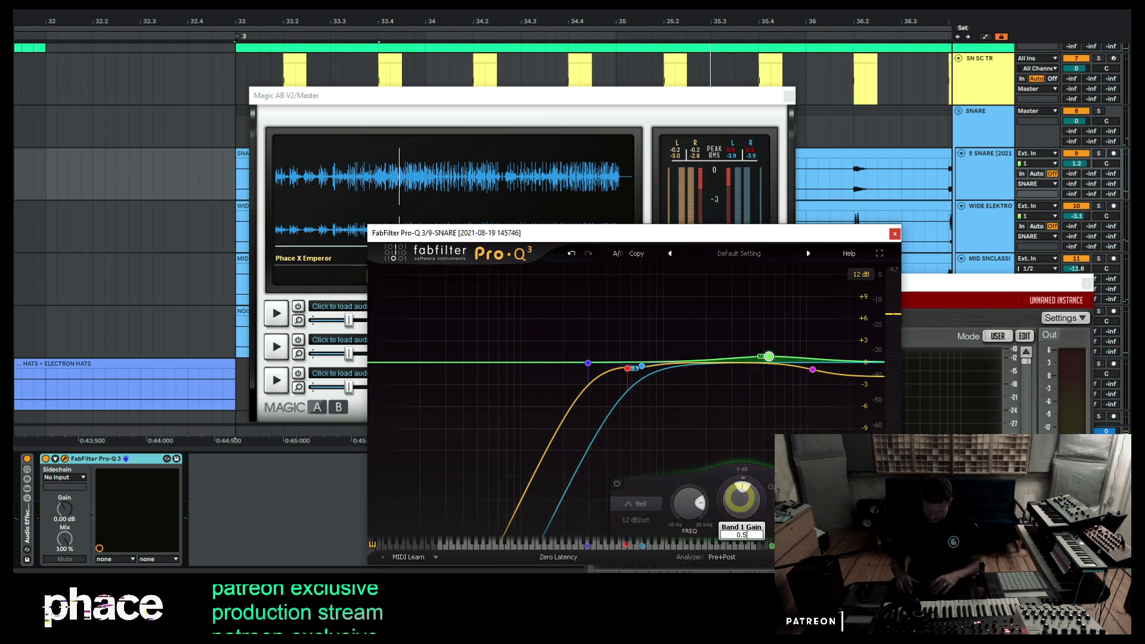
text(5)
key(Return)
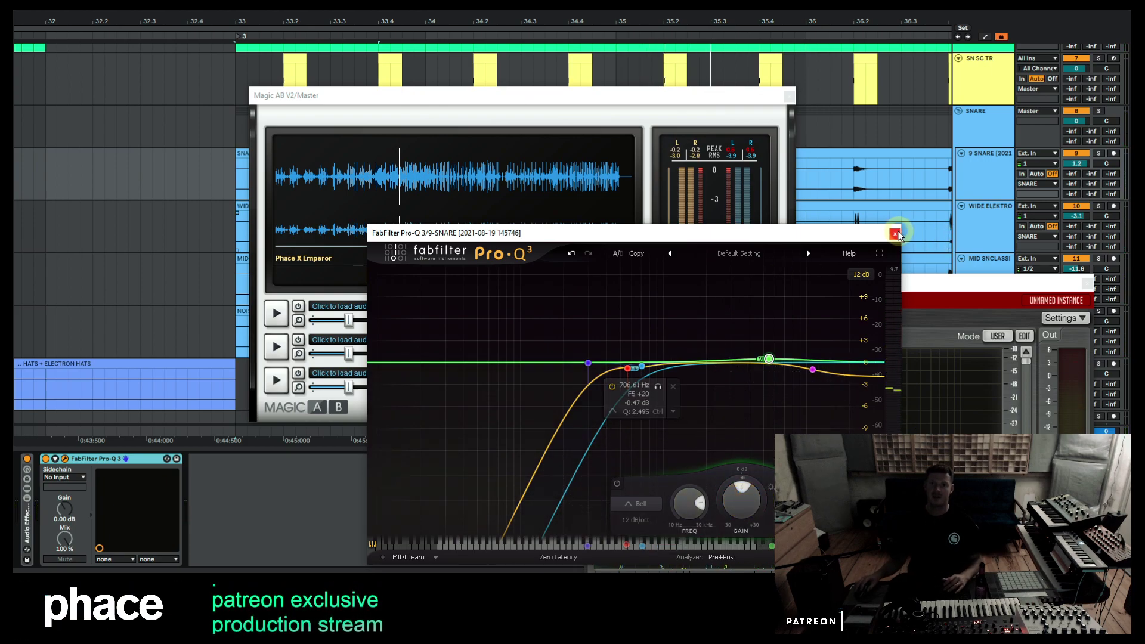
click(896, 234)
Unfold the 9 SNARE track's Audio Effect Rack and solo the track during playback.
drag(27, 525, 30, 525)
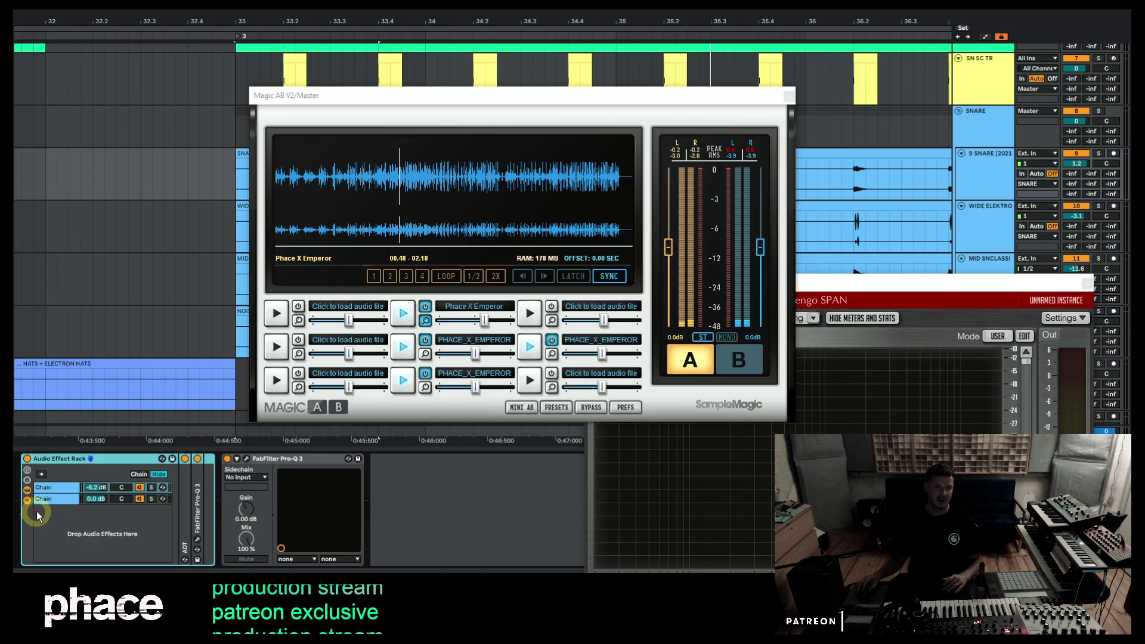
key(space)
click(1075, 154)
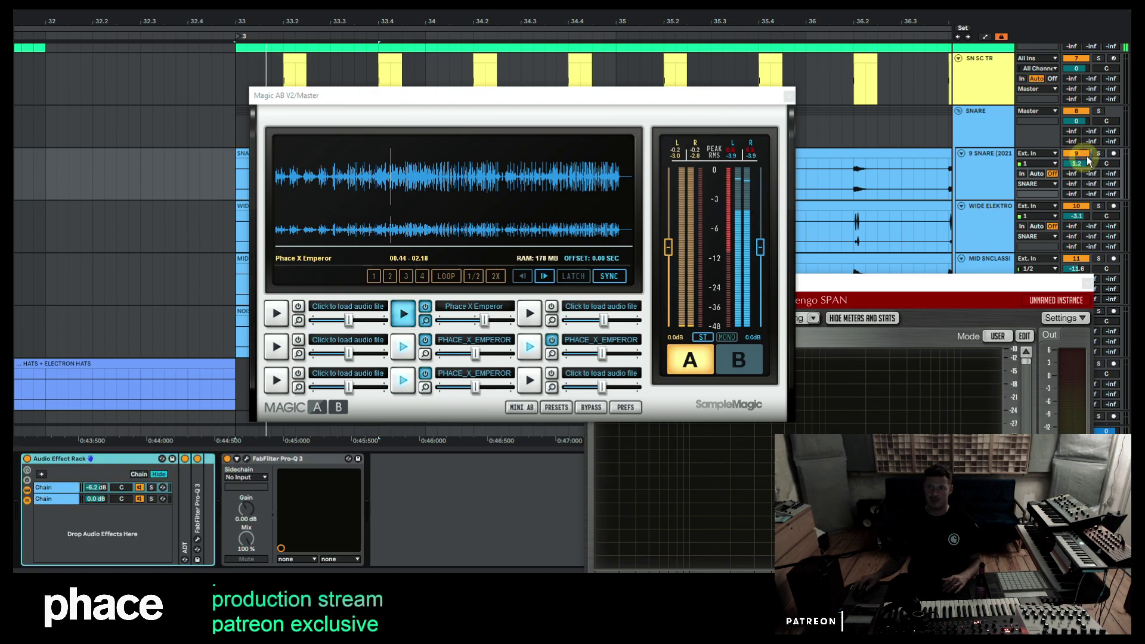
click(1099, 154)
Audition the soloed snare with the rack's first chain, the one at -6.2 dB, switched off and on.
click(68, 498)
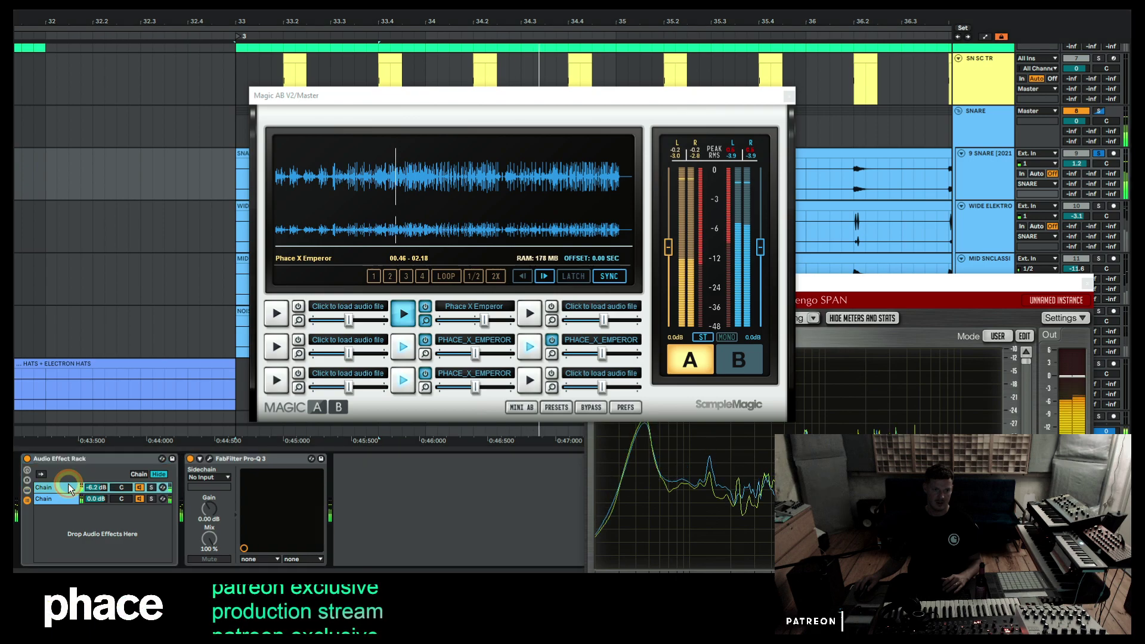
click(139, 488)
click(140, 488)
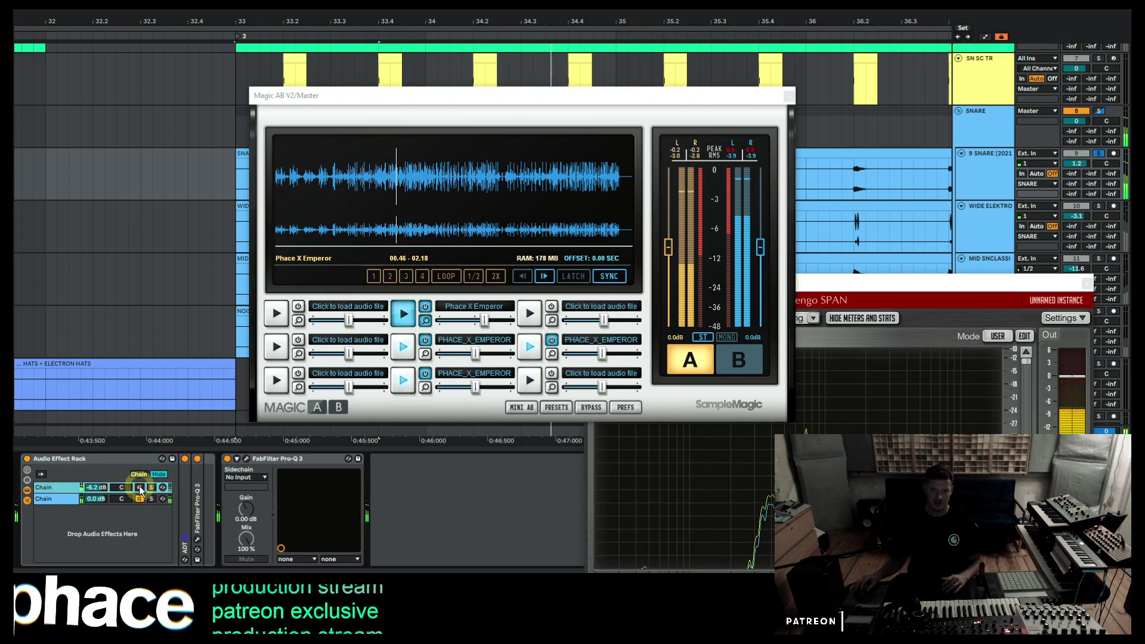
click(92, 487)
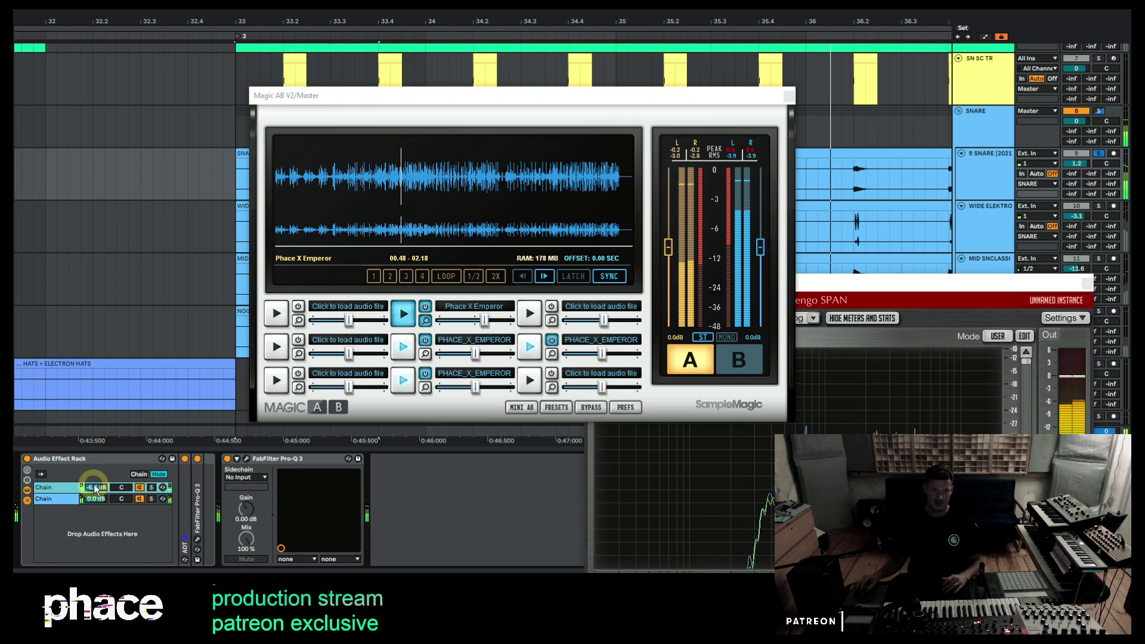
click(144, 488)
click(151, 488)
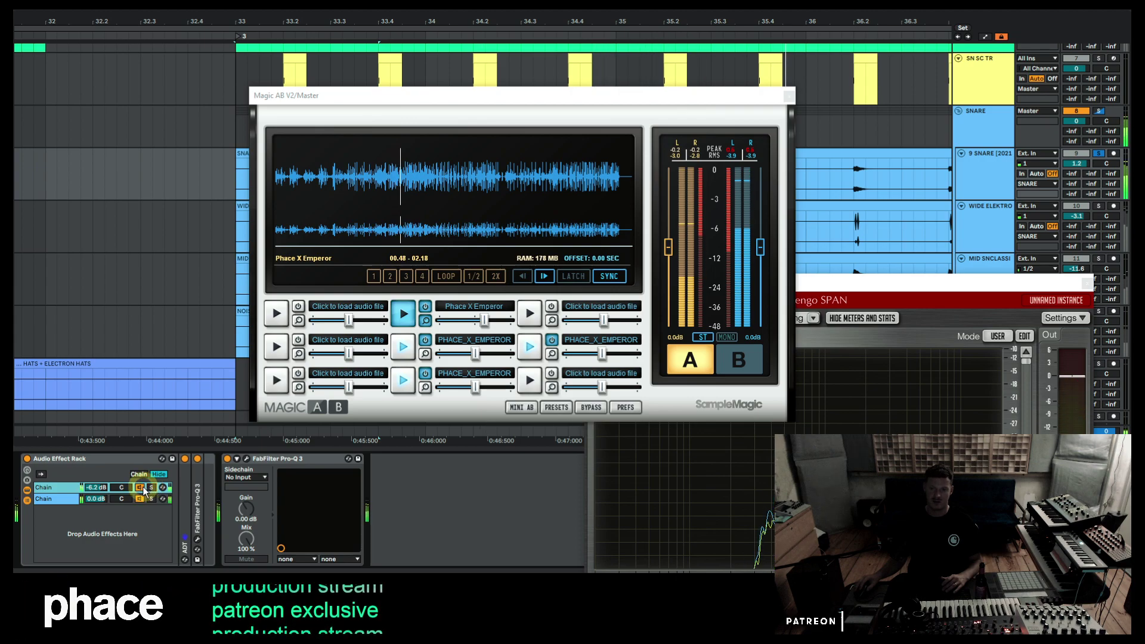
click(149, 490)
click(76, 488)
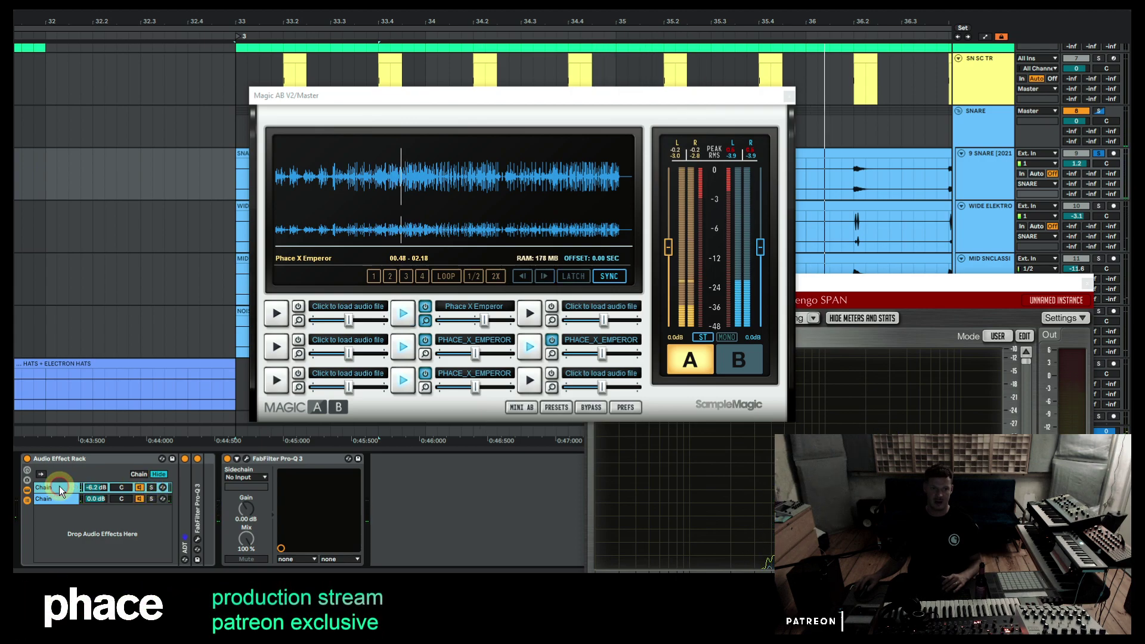
Unfold the first chain's ADT and Pro-Q 3 devices, inspect the EQ's band at 30000 Hz, and close the EQ.
double_click(182, 503)
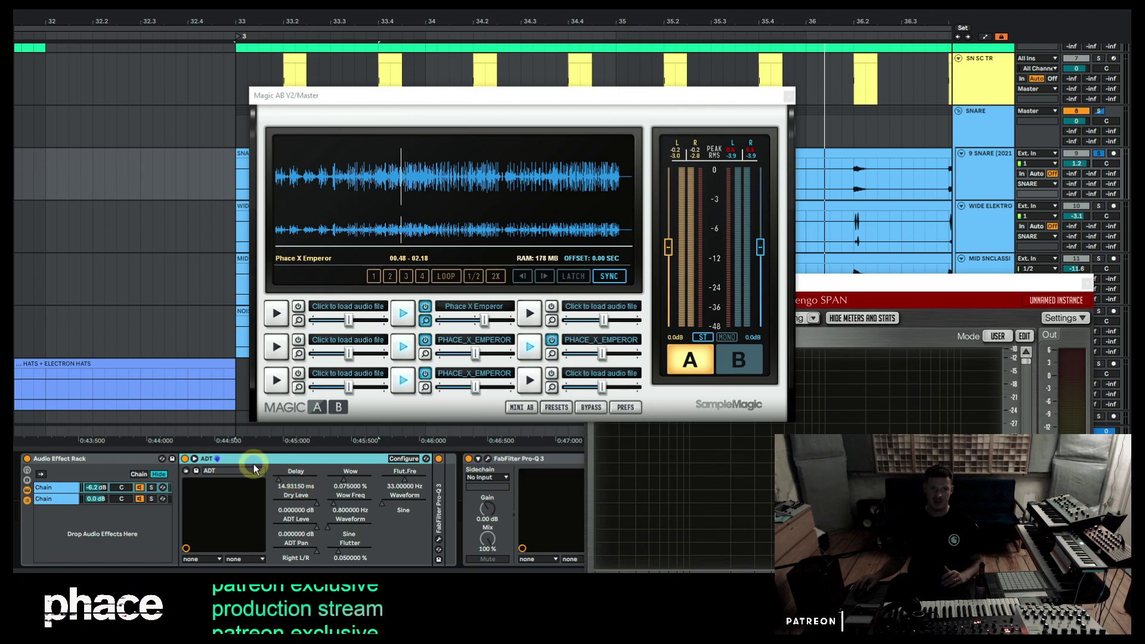
double_click(438, 502)
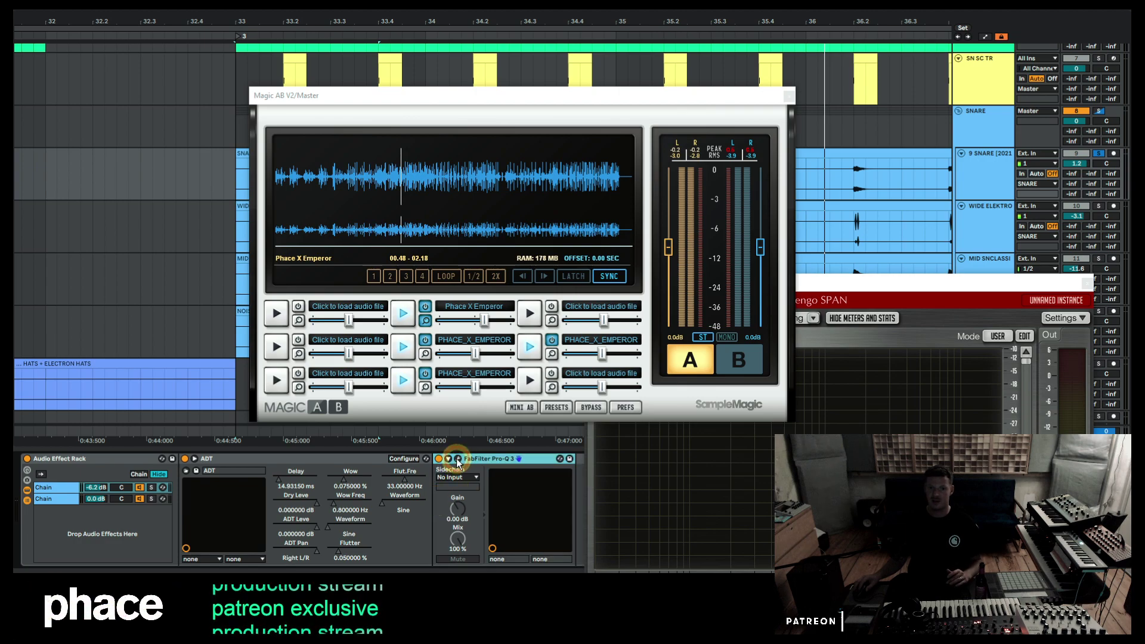
click(458, 460)
mouse_move(867, 337)
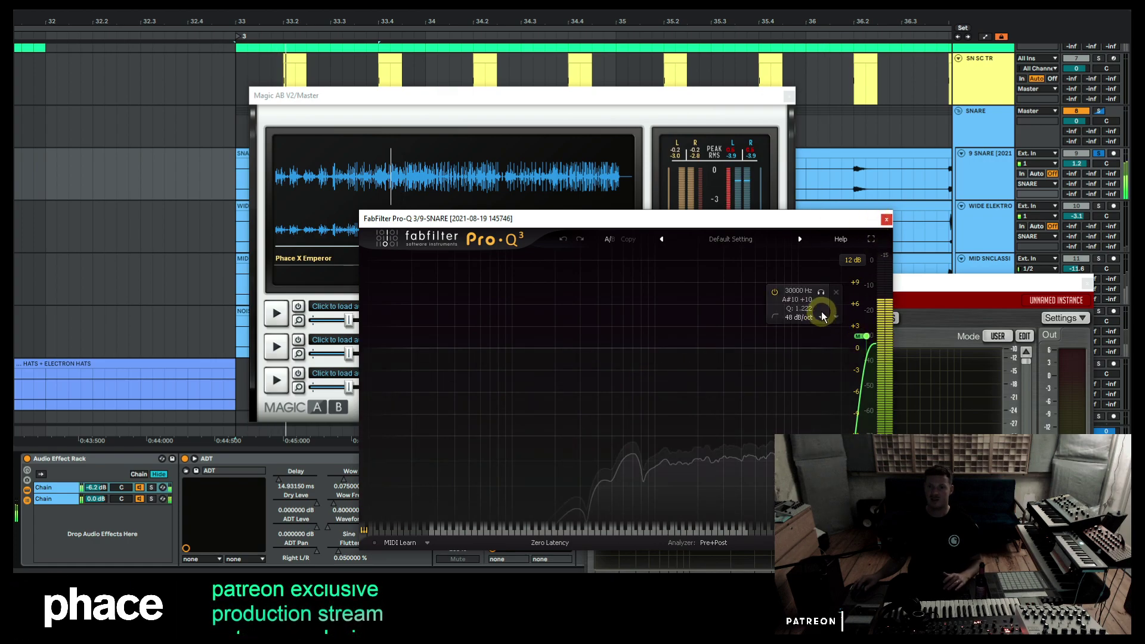
click(886, 218)
Audition the snare rack's first chain in solo, and unsolo both the chain and the snare.
click(151, 487)
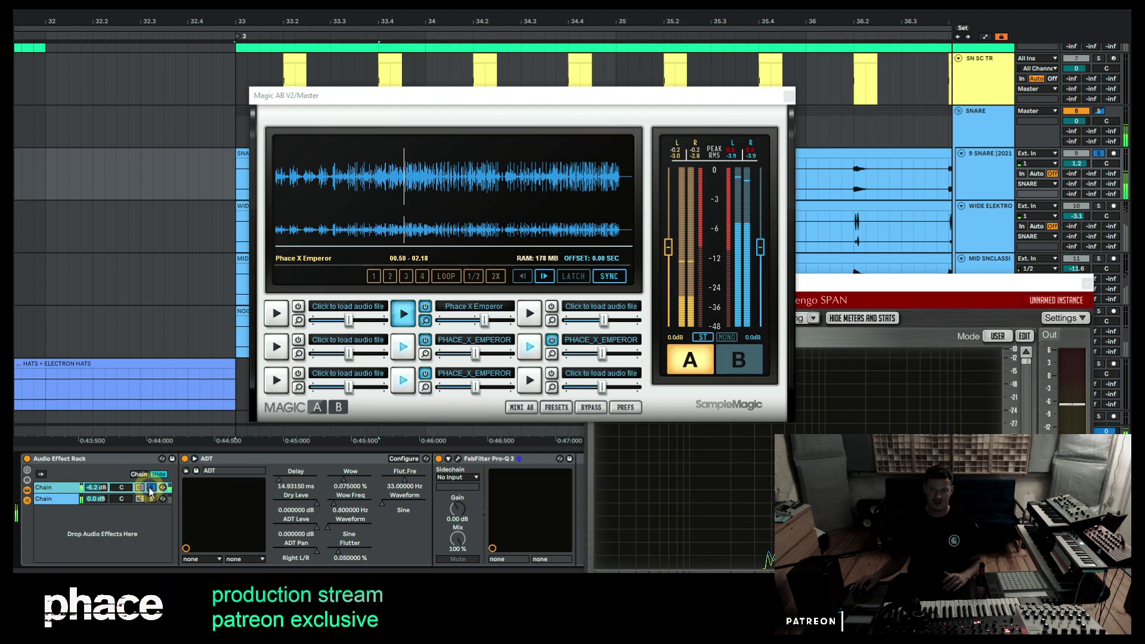
click(151, 487)
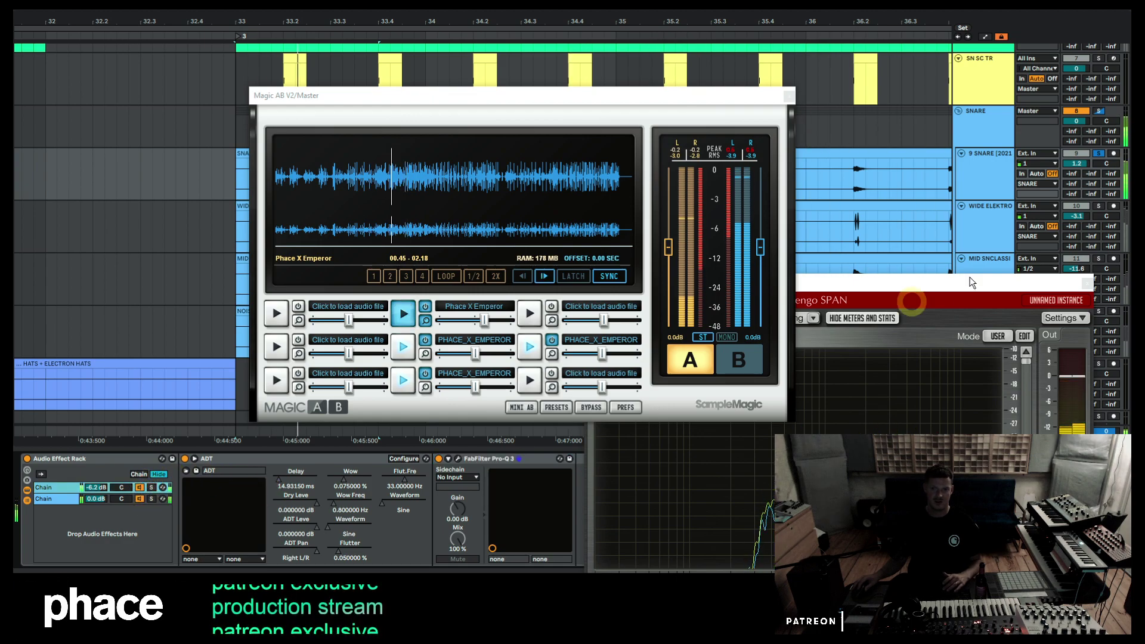
click(1099, 111)
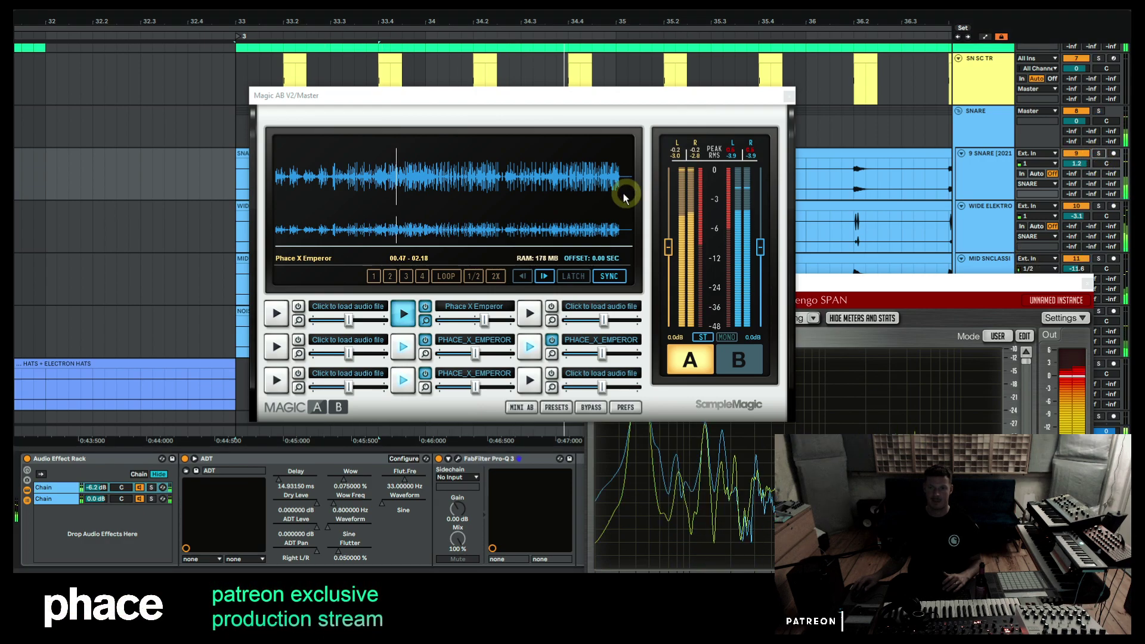
Inspect the SNARE group's effects: the Audio Effect Rack's chains with the Valhalla reverb, and iZotope Ozone 4.
click(971, 113)
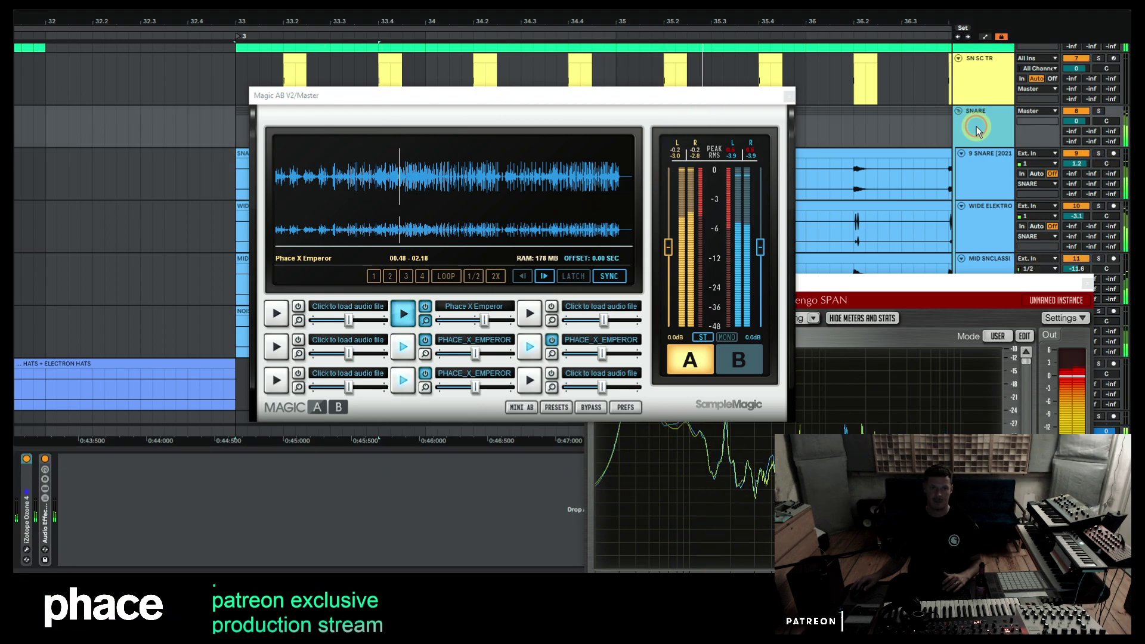
double_click(44, 529)
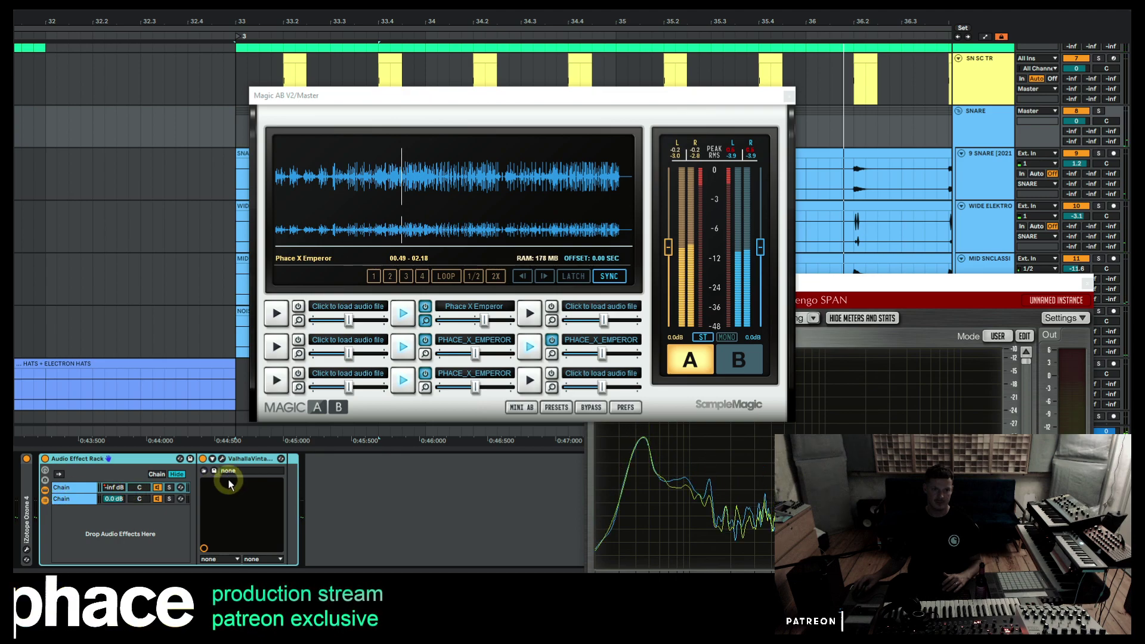
click(75, 498)
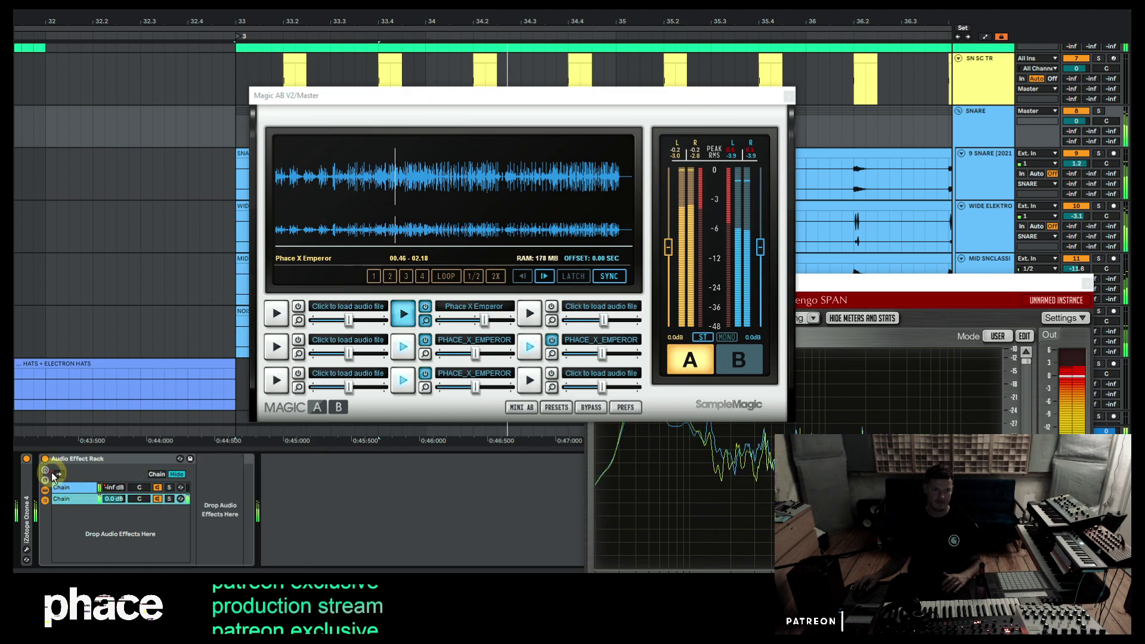
double_click(35, 486)
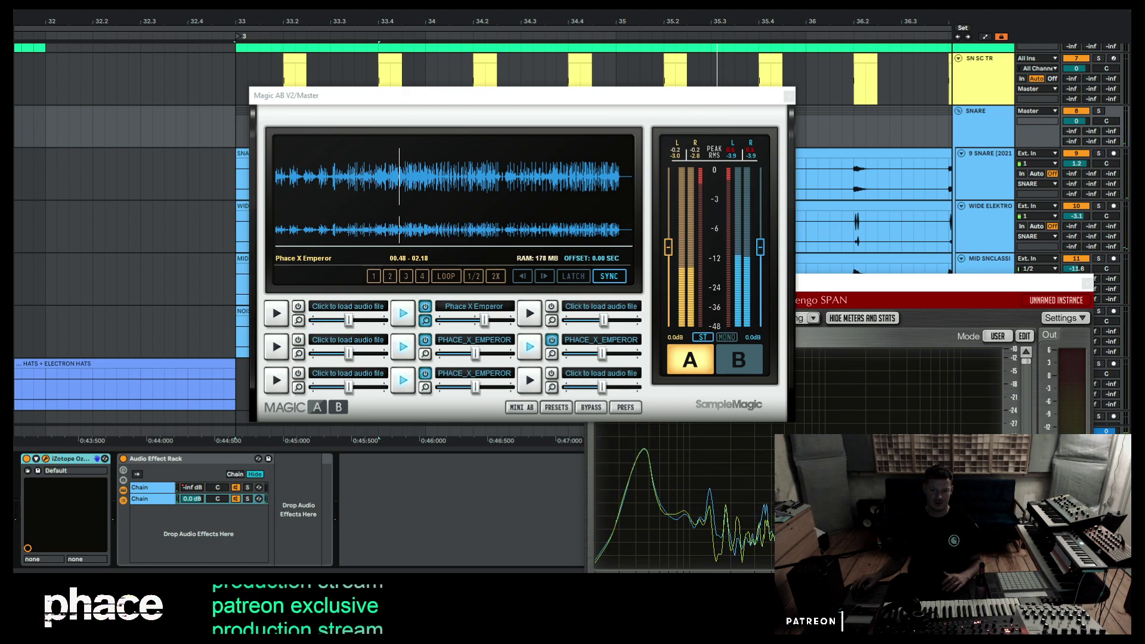
double_click(66, 460)
double_click(64, 461)
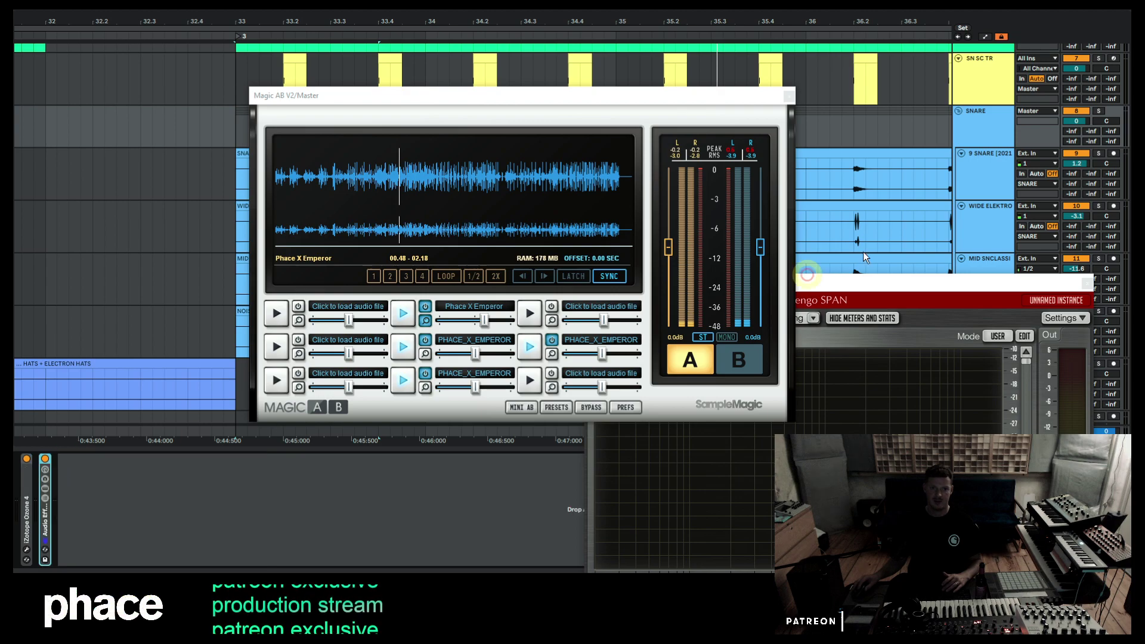
Play the full mix and compare the A source with the B reference, ending on B.
key(space)
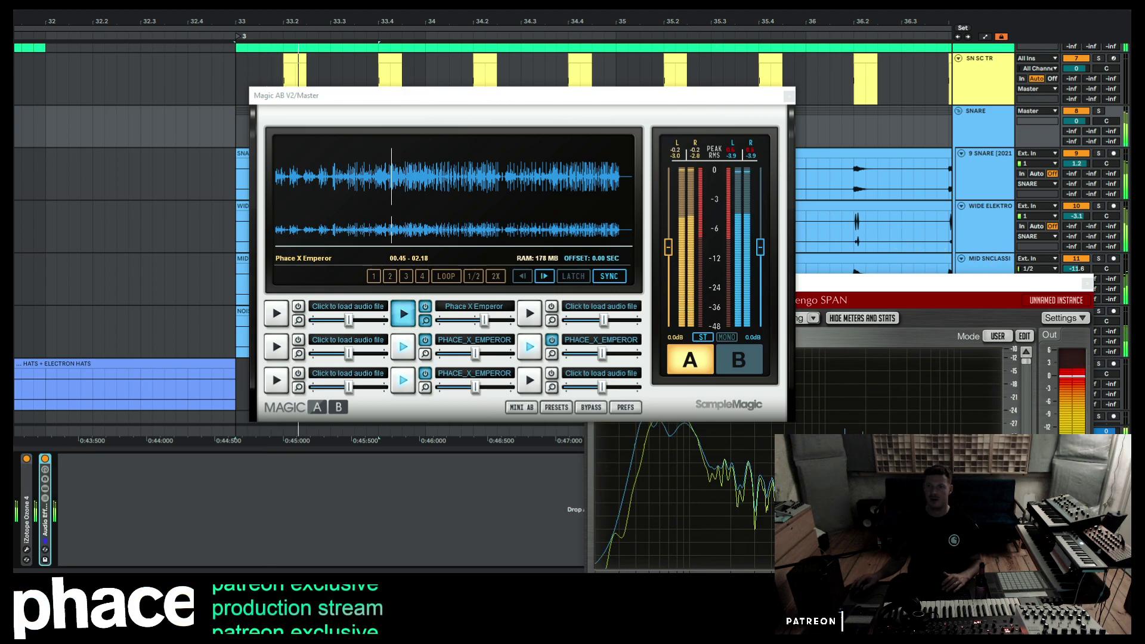
click(730, 361)
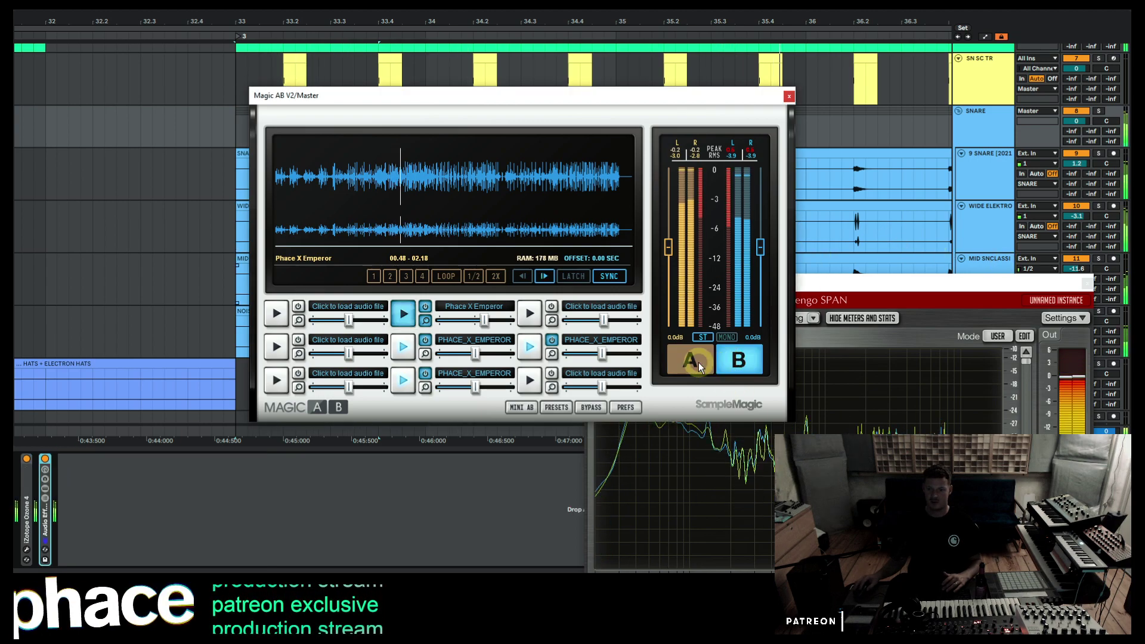
click(699, 362)
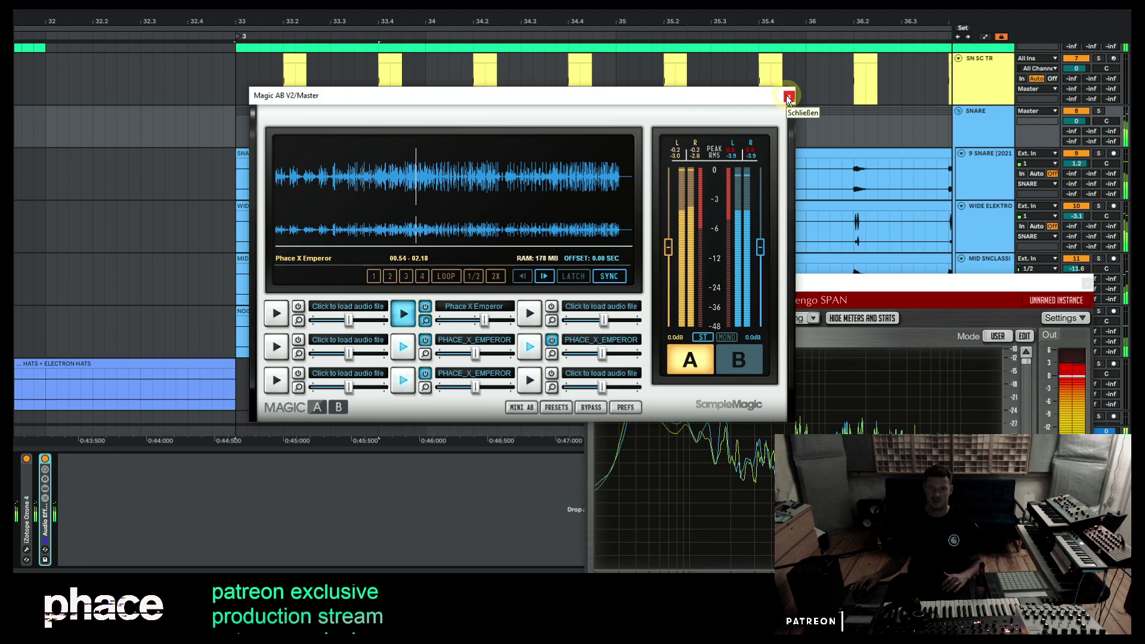
click(733, 361)
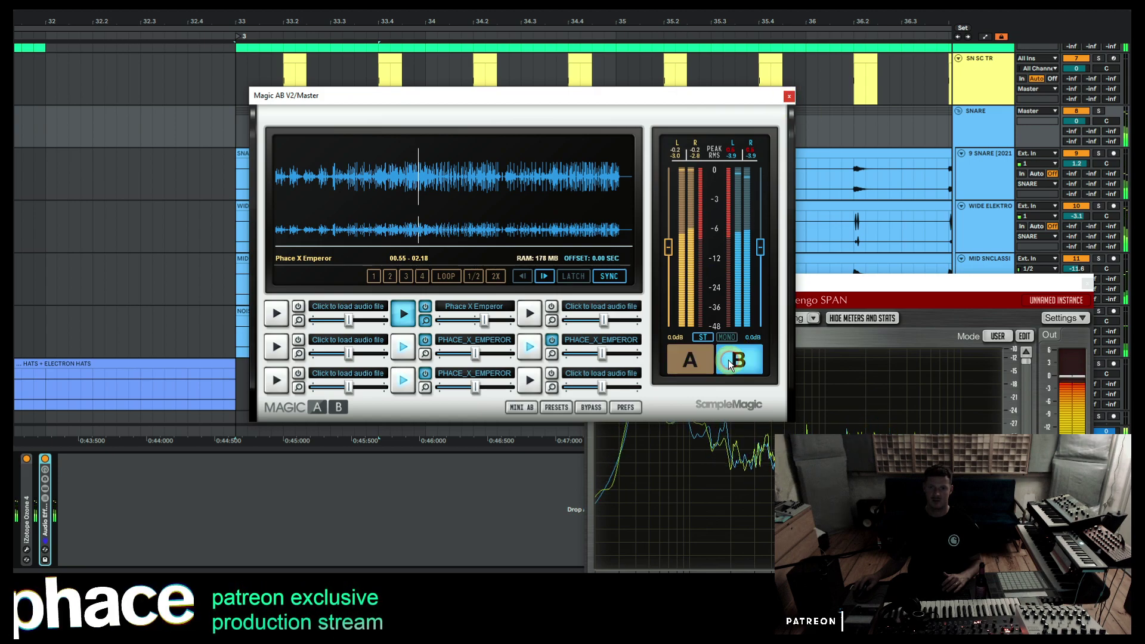
Play the full mix and switch between sources A and B to compare it with the reference, ending on A.
click(697, 359)
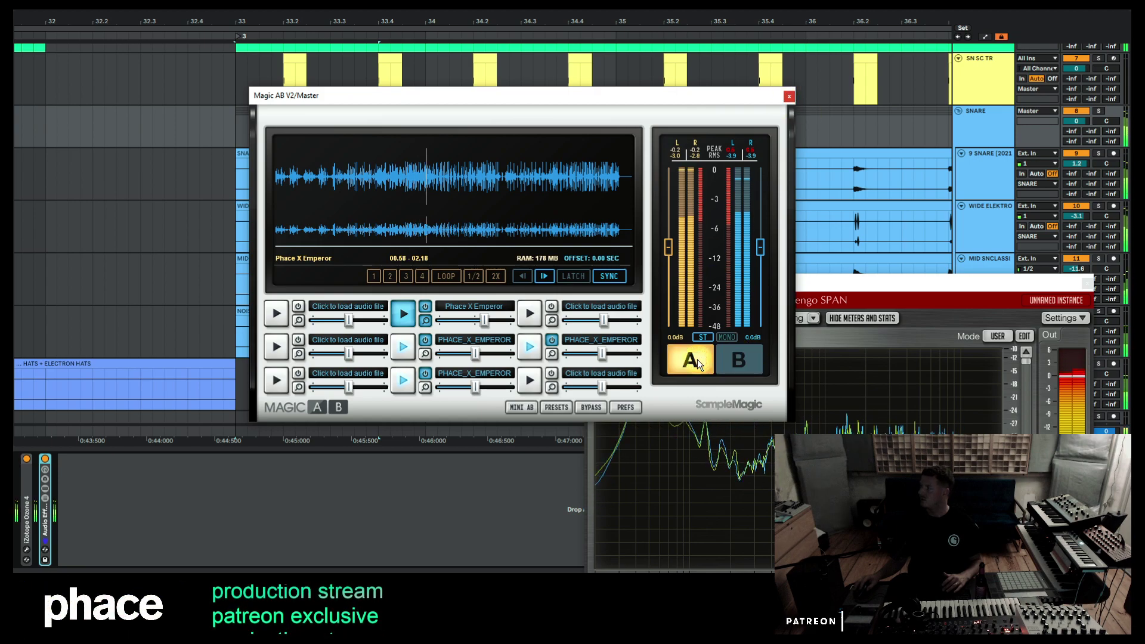
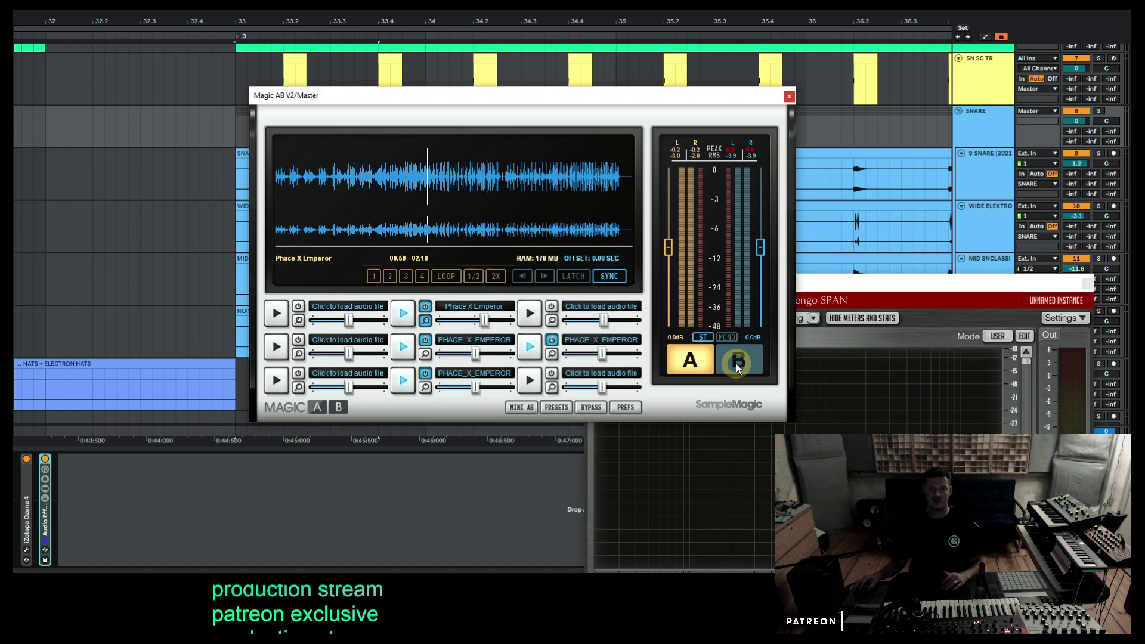
key(space)
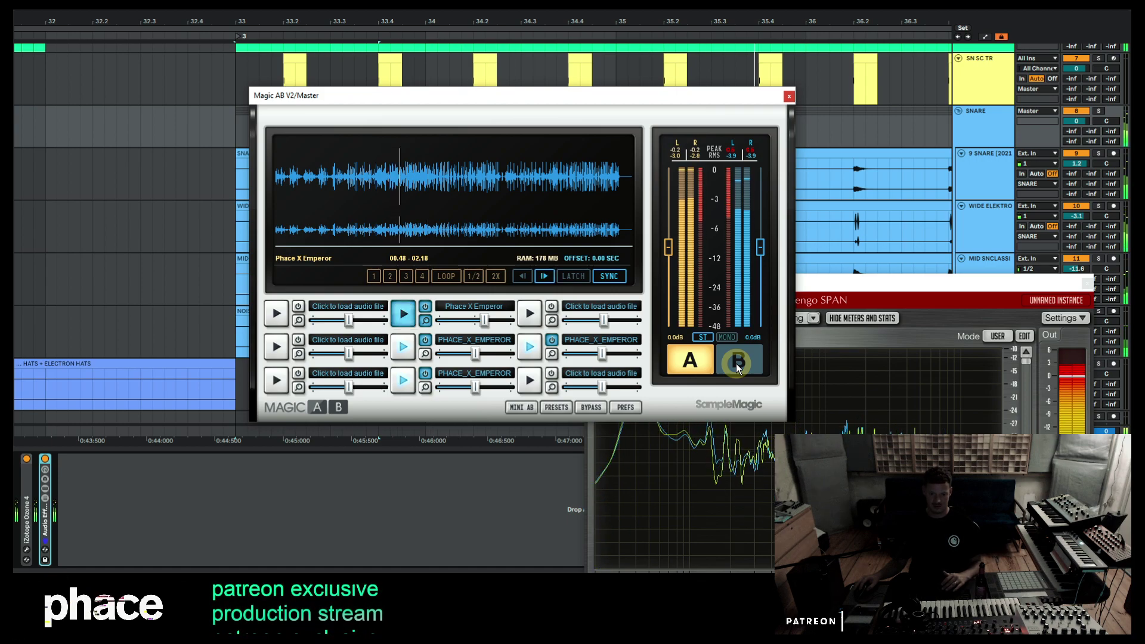
click(738, 365)
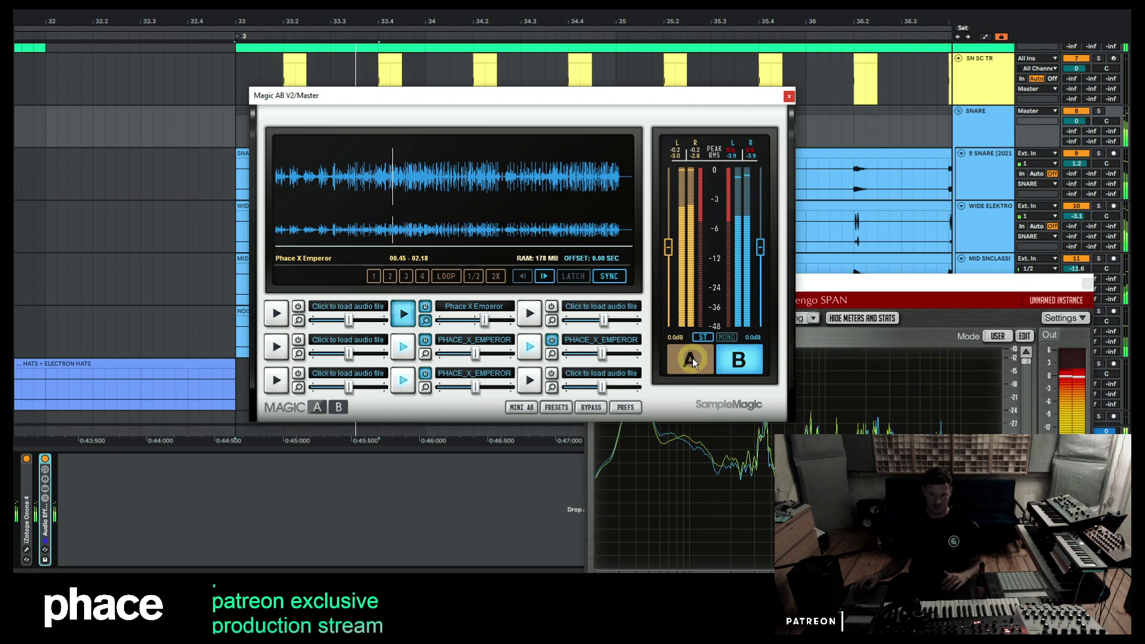
click(692, 361)
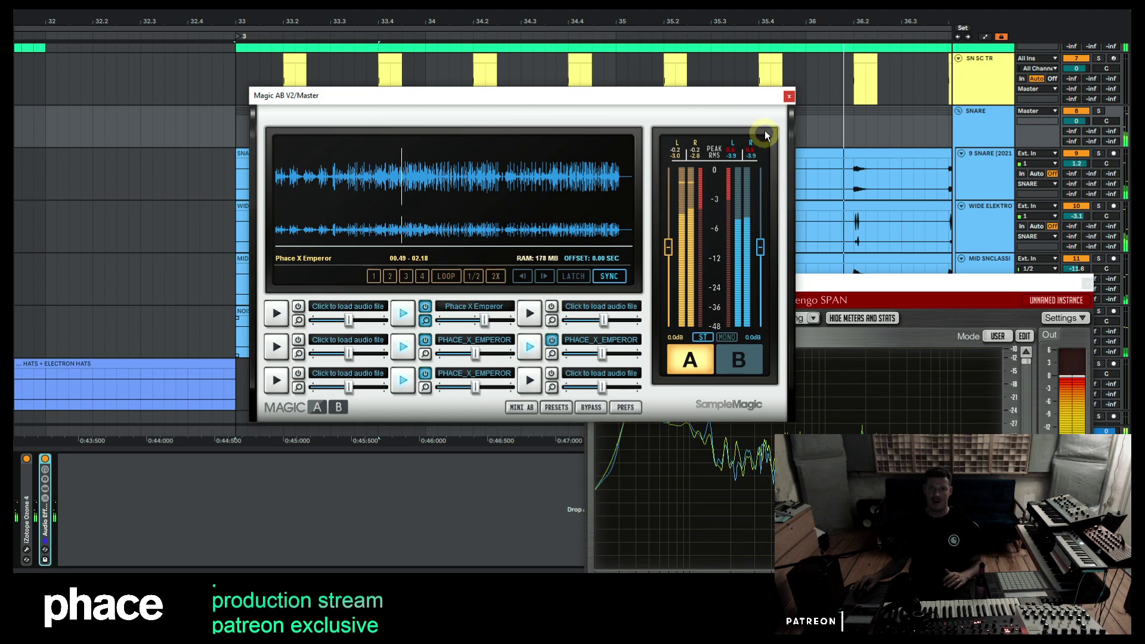
Move the Magic AB window clear of the tracks, and collapse the snare's Audio Effect Rack and the SNARE group with all tracks.
drag(728, 97, 789, 282)
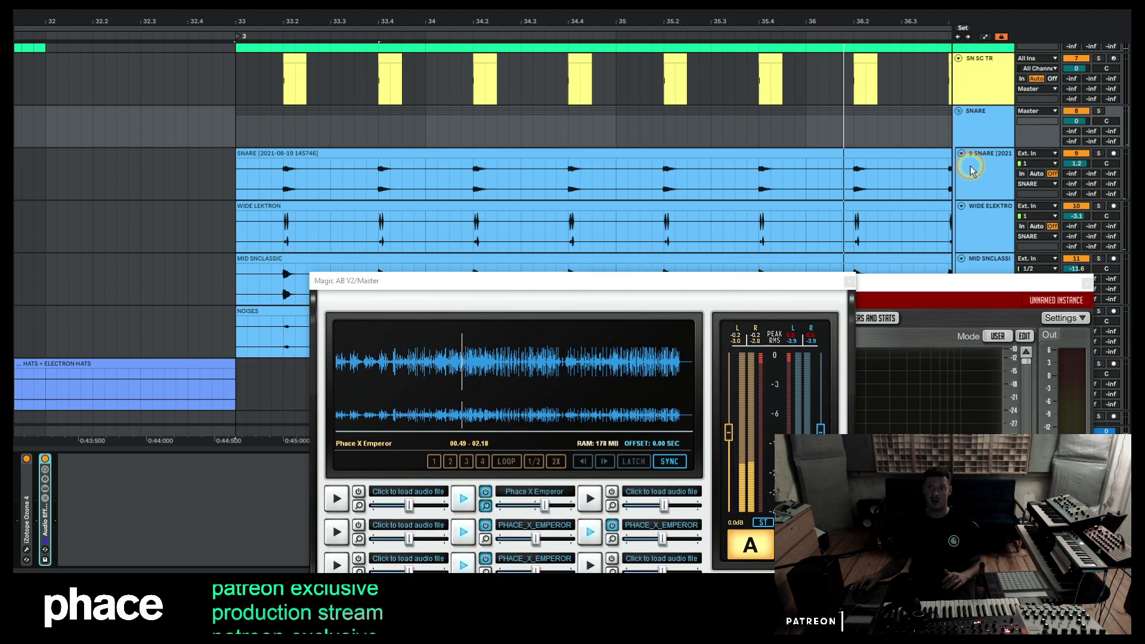
click(971, 170)
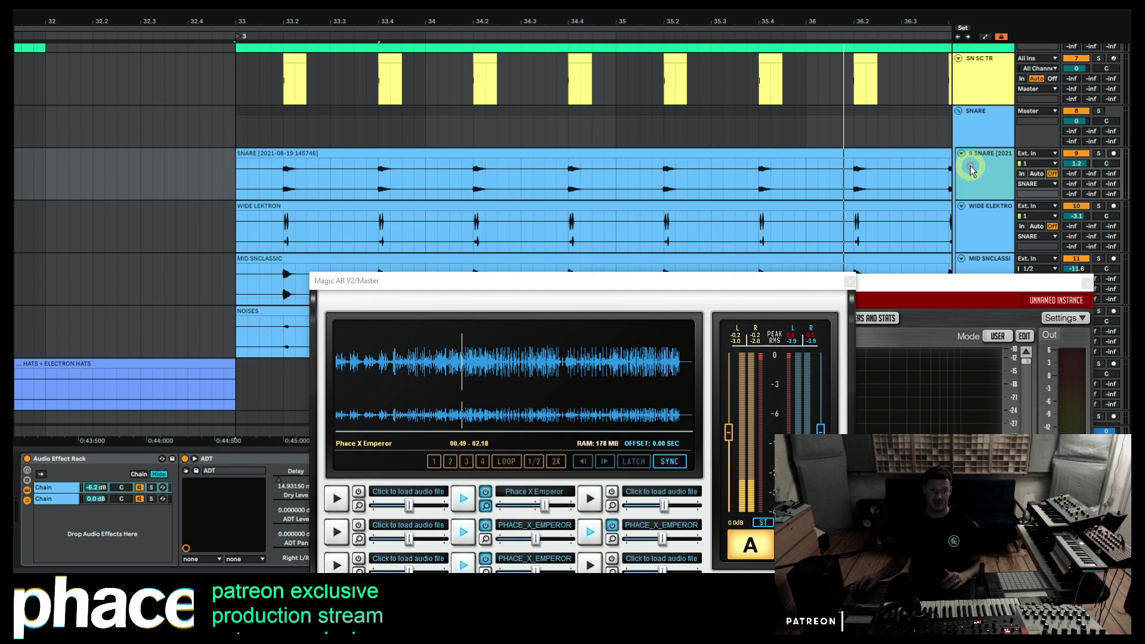
click(67, 459)
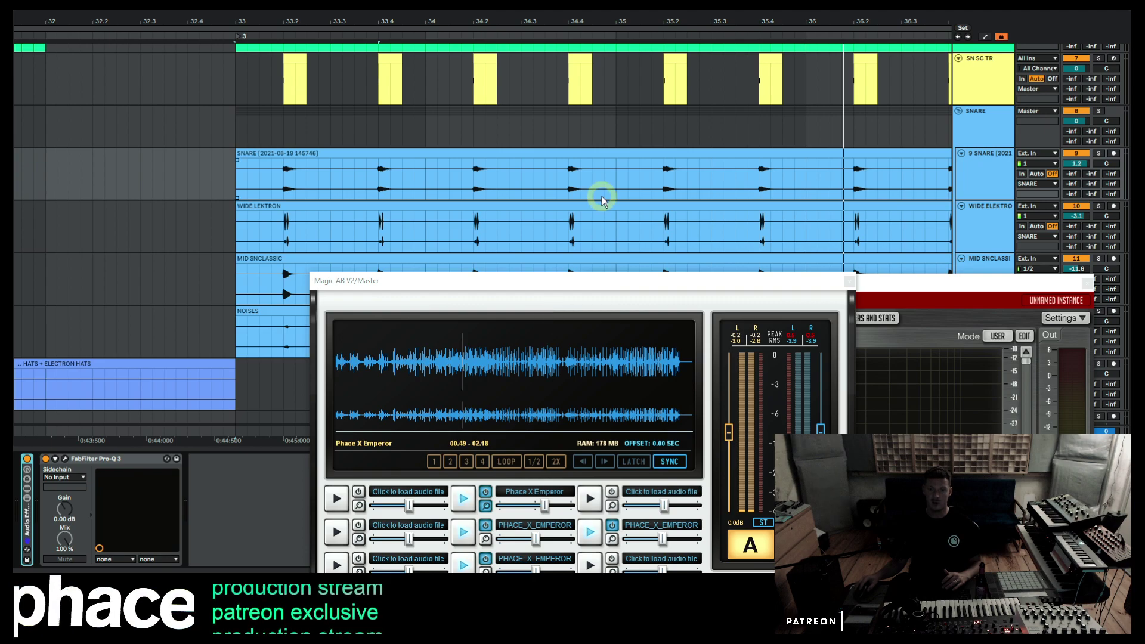
click(958, 112)
scroll(851, 141, down, 3)
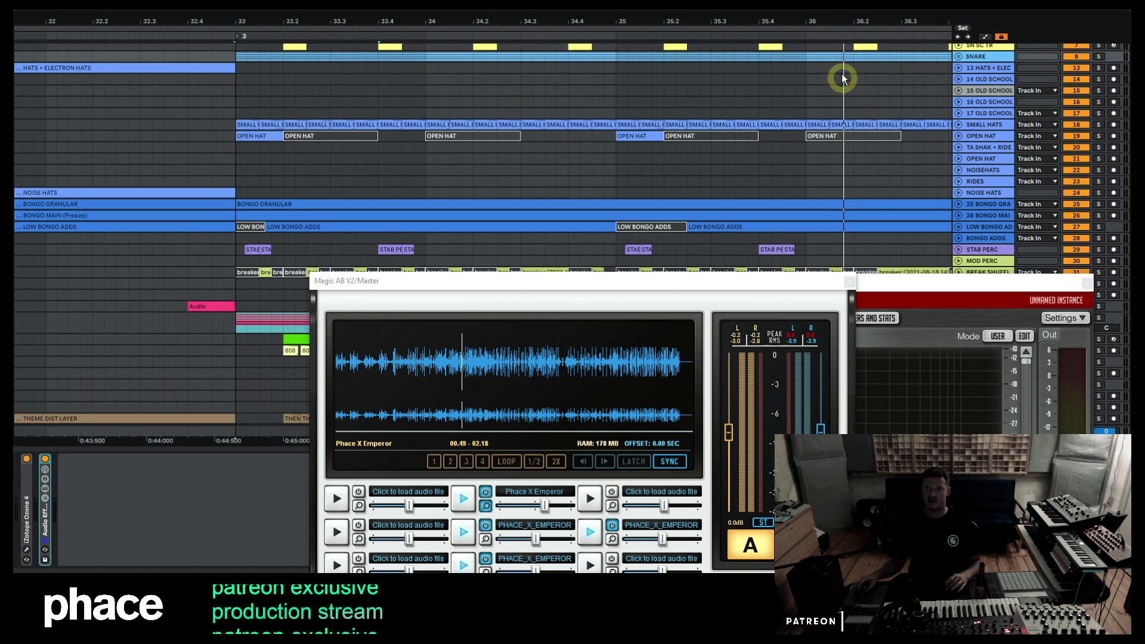
Play the breakdown from bar 65 in an overview of the arrangement.
drag(836, 16, 837, 16)
scroll(552, 114, down, 3)
scroll(553, 113, down, 5)
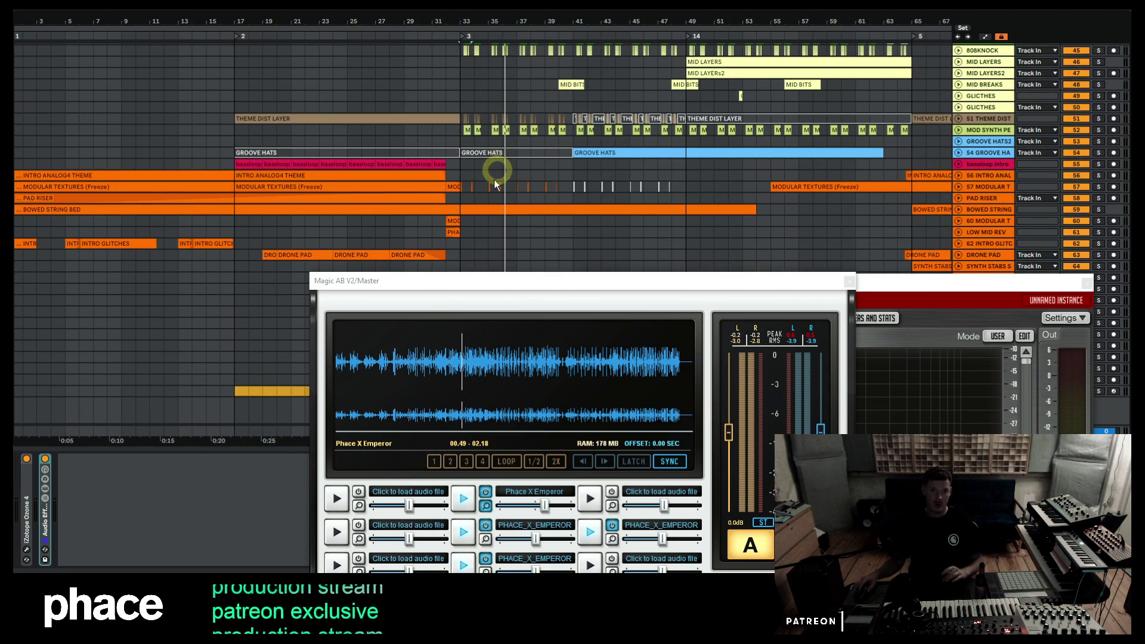
click(459, 178)
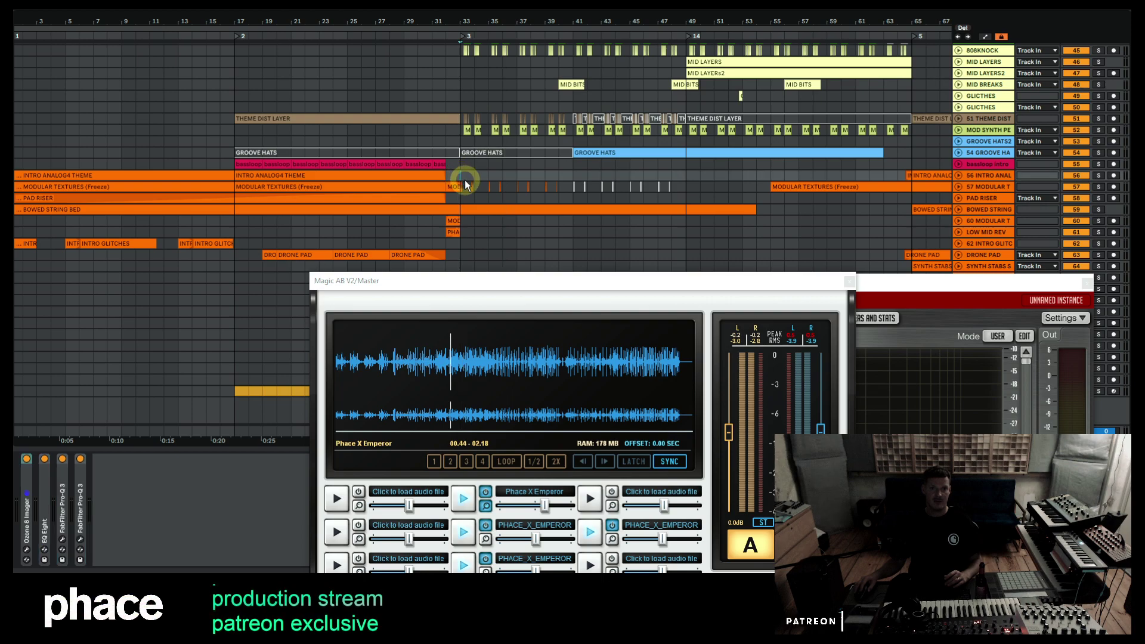
click(908, 163)
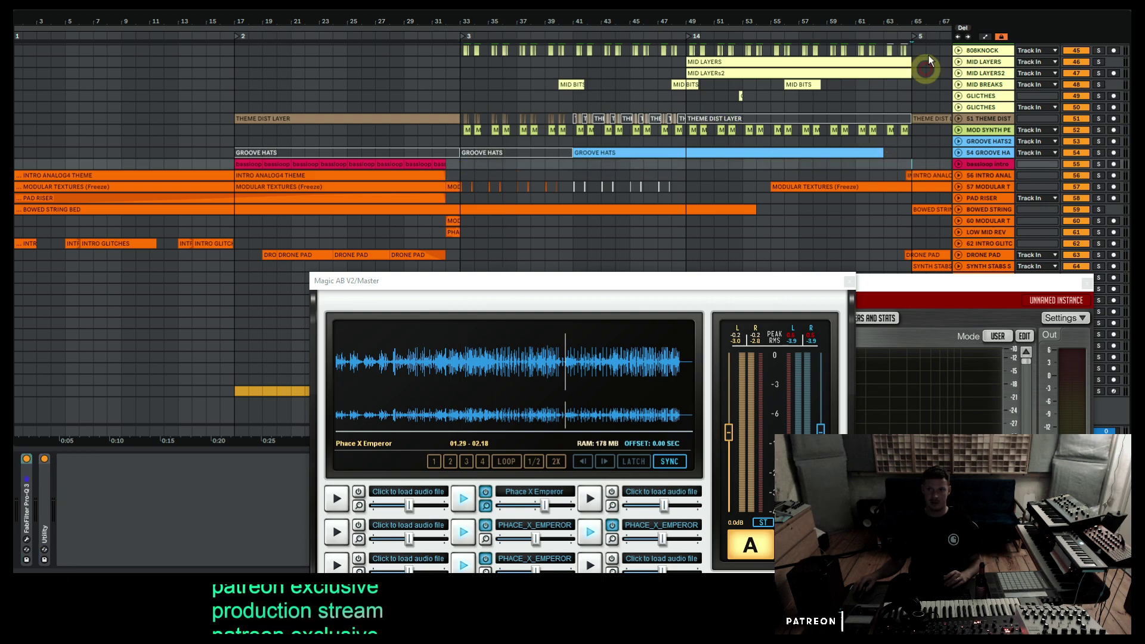
scroll(932, 16, right, 10)
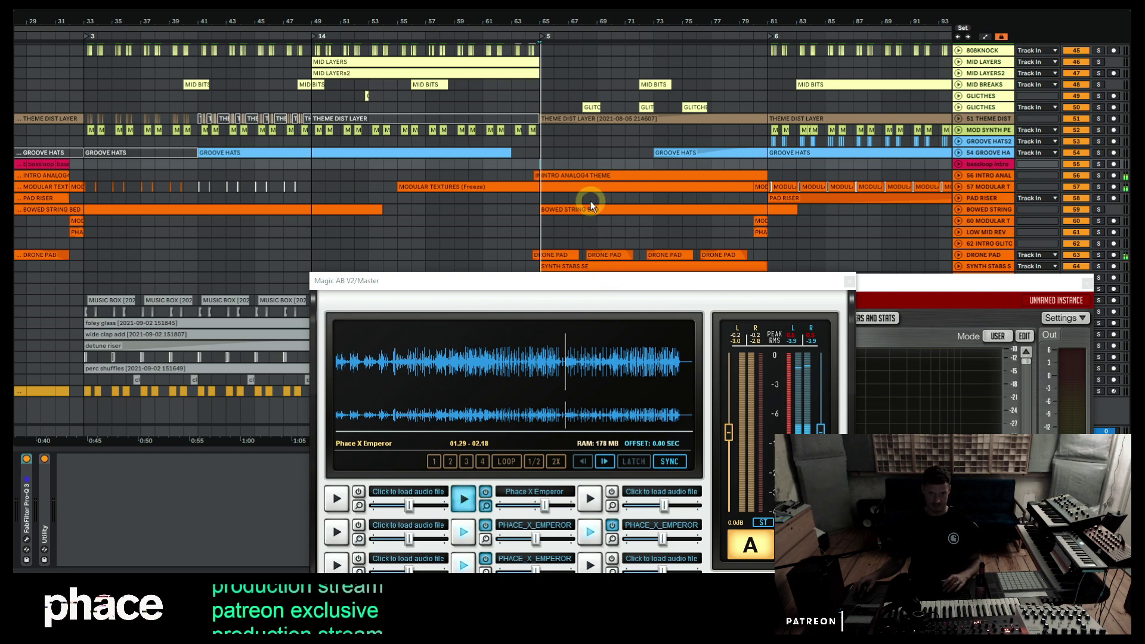
Audition the DRONE PAD track in solo around bar 65 with its lane unfolded, and unsolo it.
drag(648, 285, 636, 369)
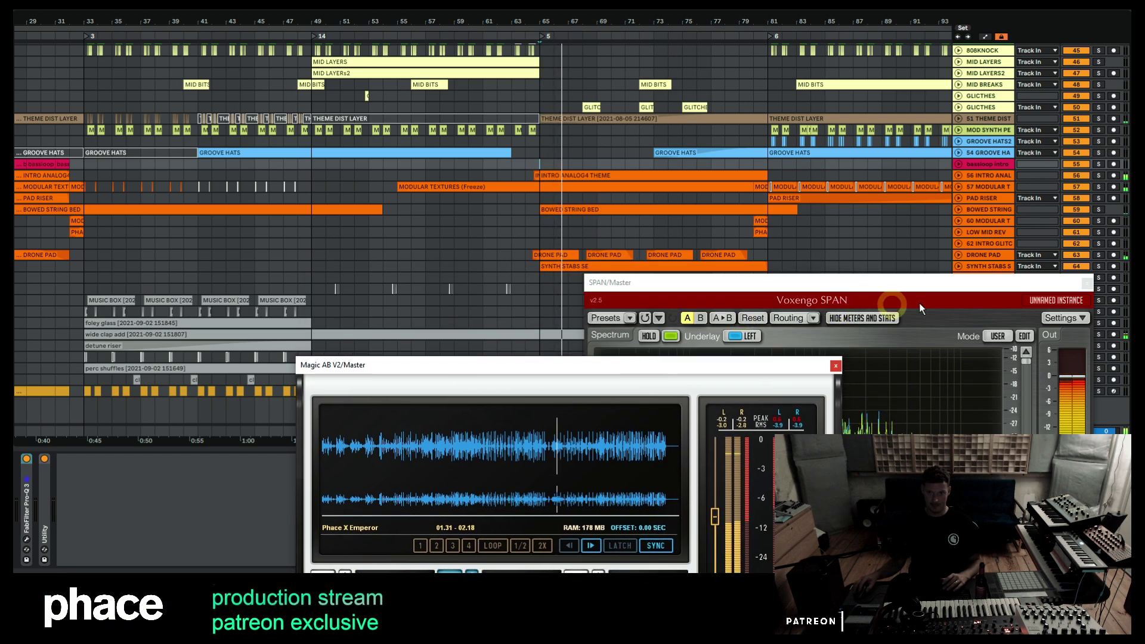
click(1097, 255)
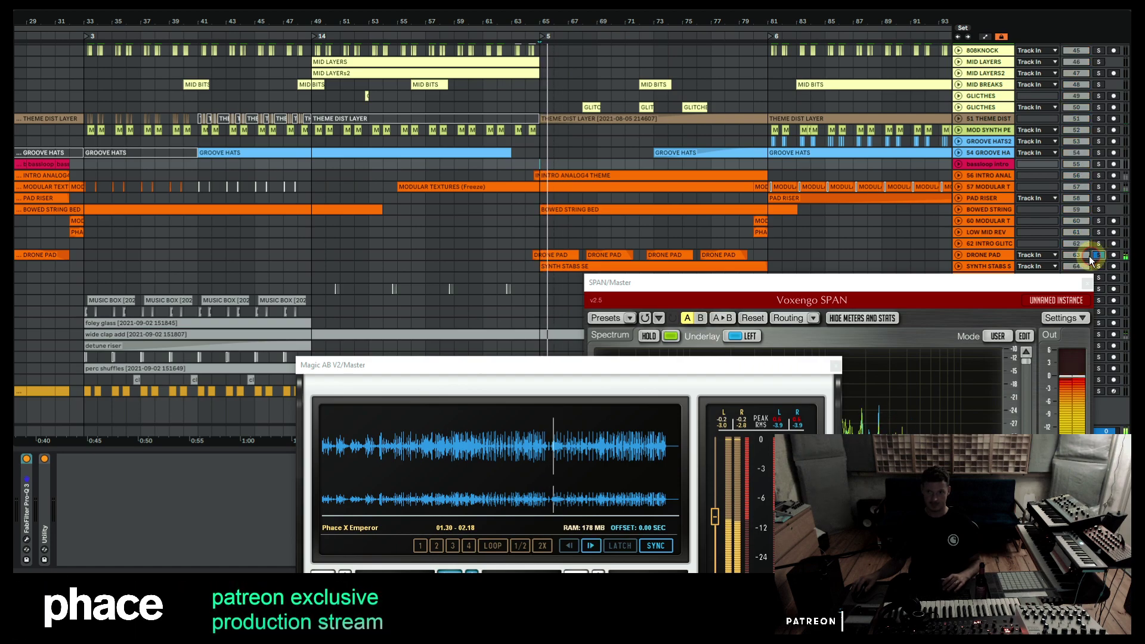
click(951, 253)
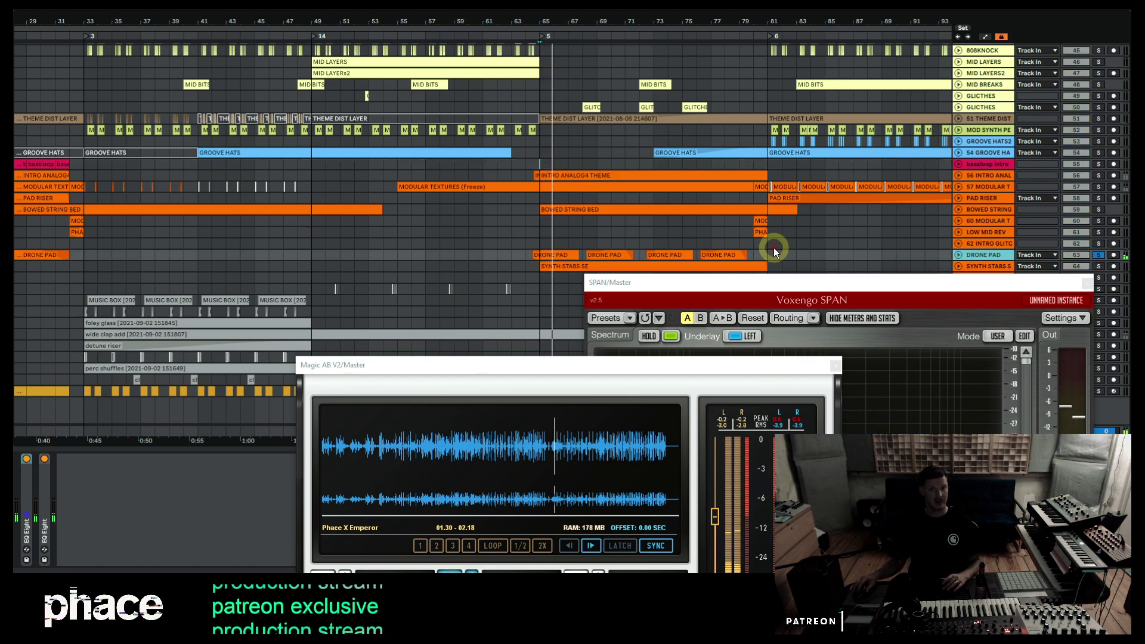
click(958, 254)
drag(544, 20, 540, 21)
click(531, 273)
click(509, 256)
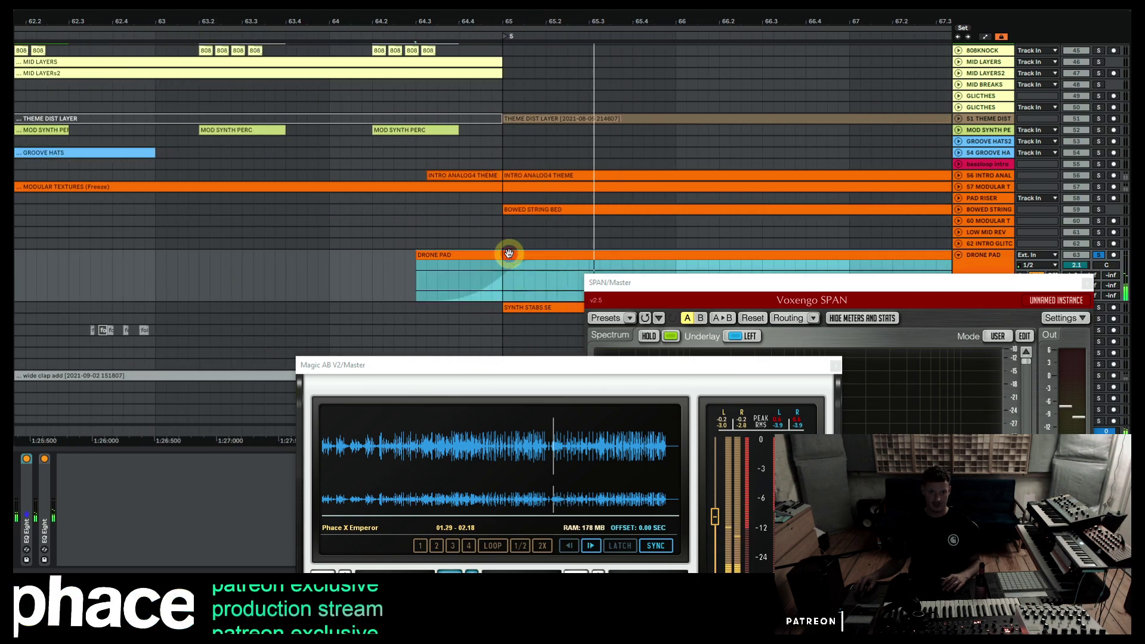
click(447, 232)
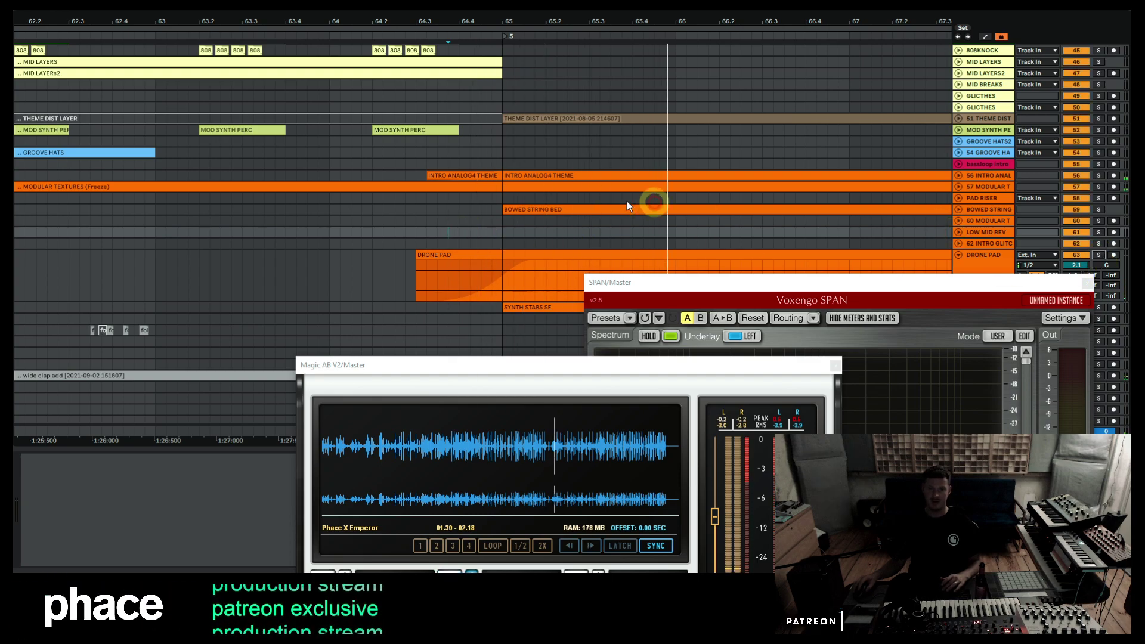
Play the breakdown from around bar 65 and unfold all tracks to examine its pad, string and synth stab layers.
key(space)
scroll(528, 180, down, 2)
key(space)
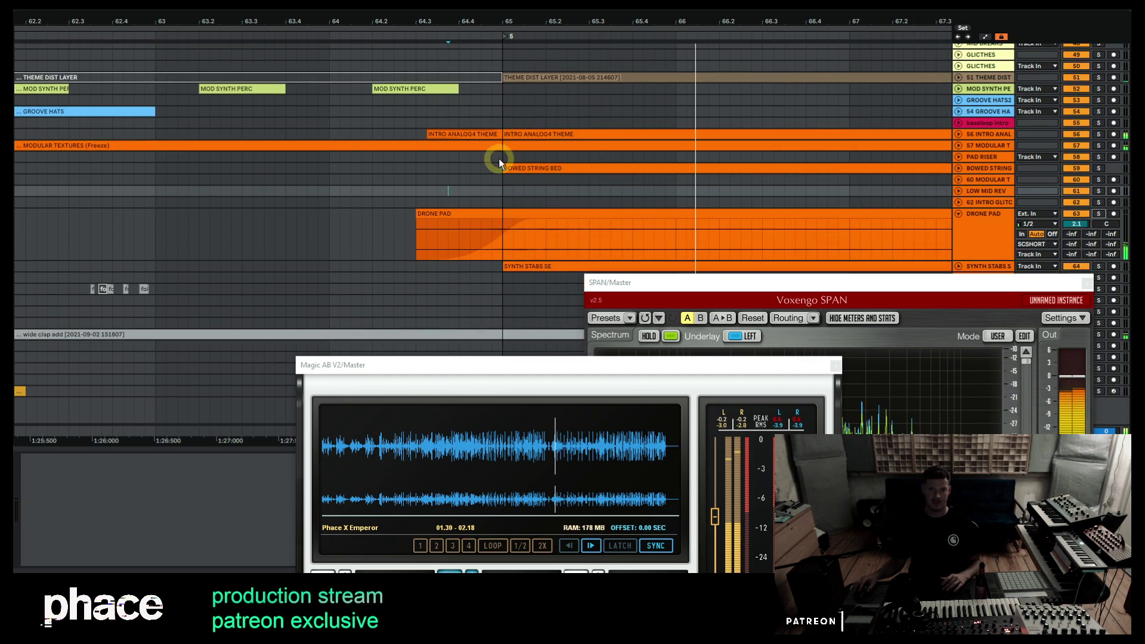
click(515, 157)
alt+click(958, 135)
click(590, 99)
scroll(590, 98, down, 5)
drag(645, 25, 643, 12)
scroll(473, 162, up, 5)
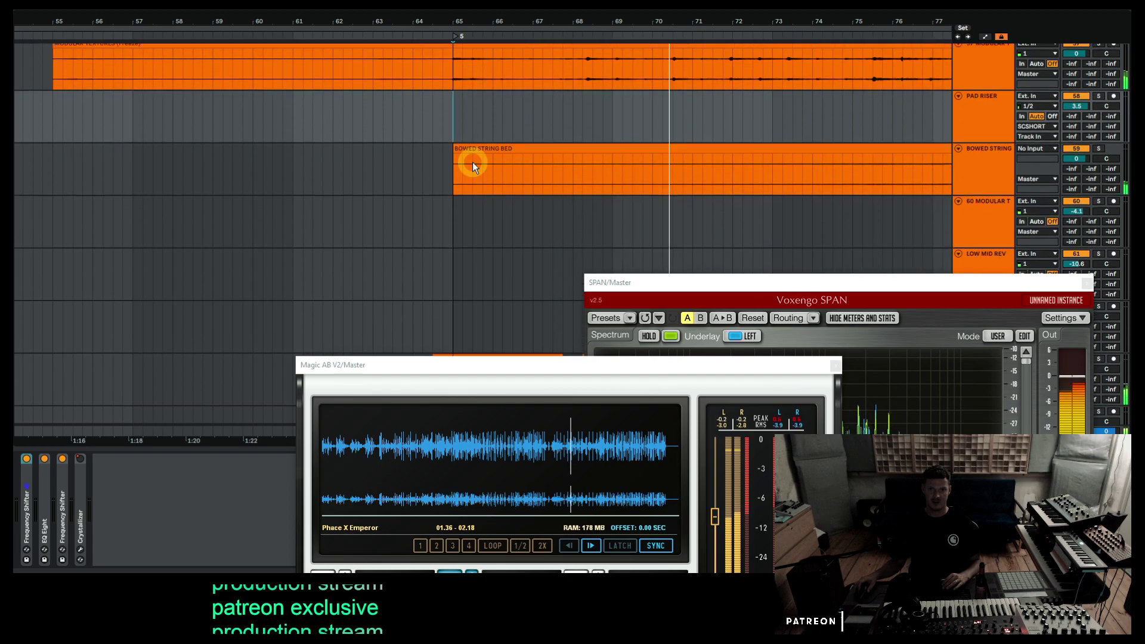
scroll(472, 162, down, 8)
scroll(472, 162, up, 3)
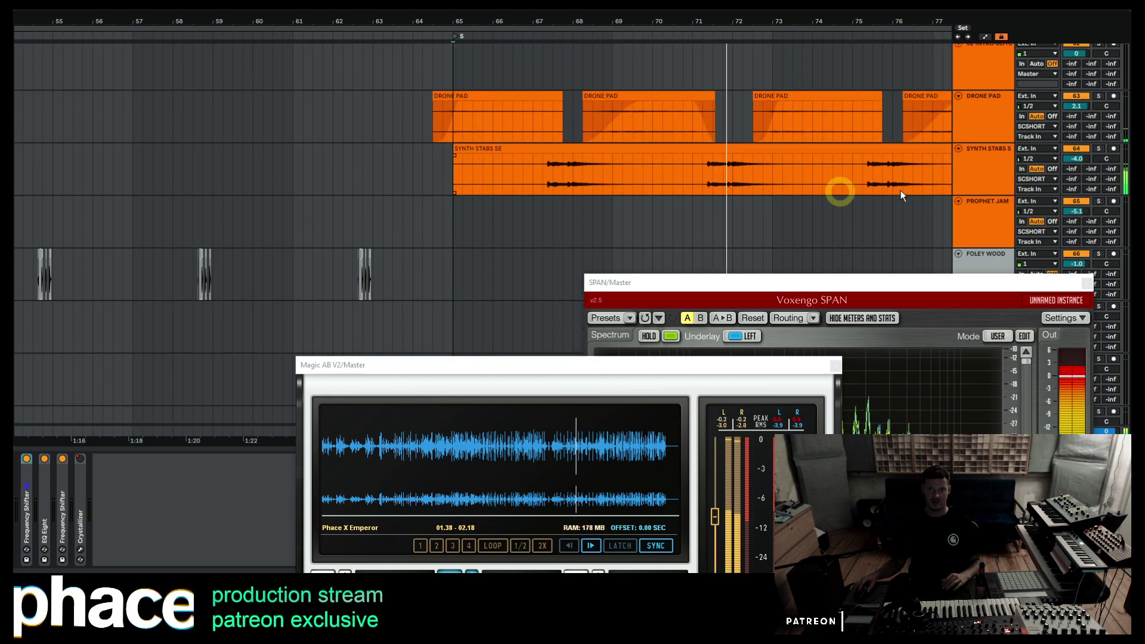
Add an Auto Filter to the SYNTH STABS track and lower its low-pass frequency to 719 Hz during playback.
click(1003, 165)
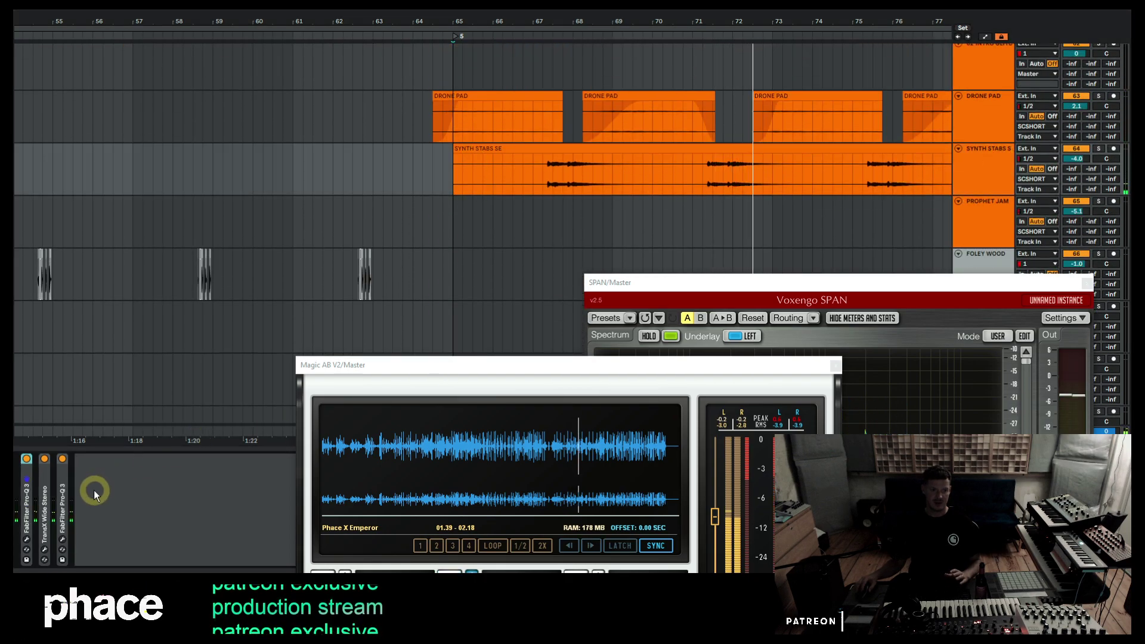
click(394, 167)
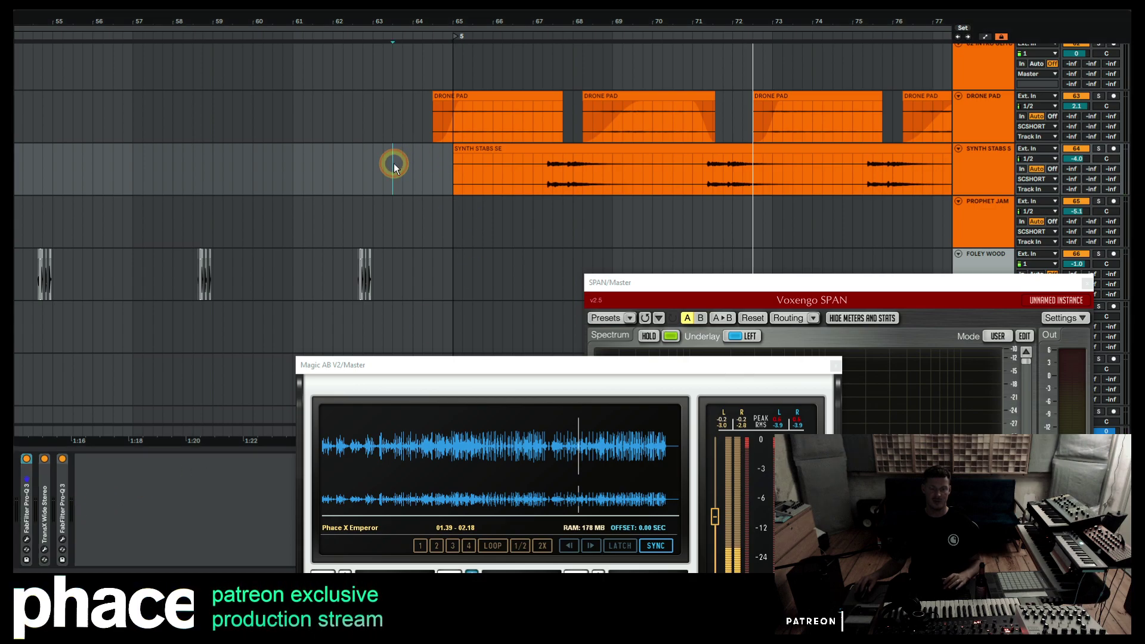
key(space)
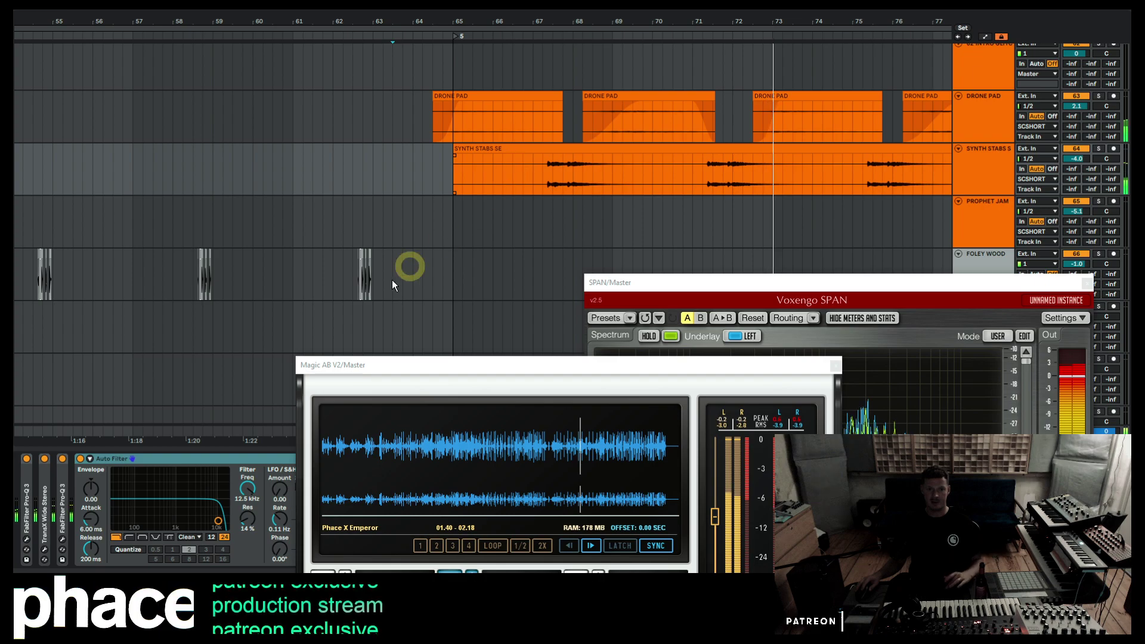
mouse_move(247, 490)
mouse_down()
mouse_move(248, 512)
mouse_move(246, 486)
mouse_up()
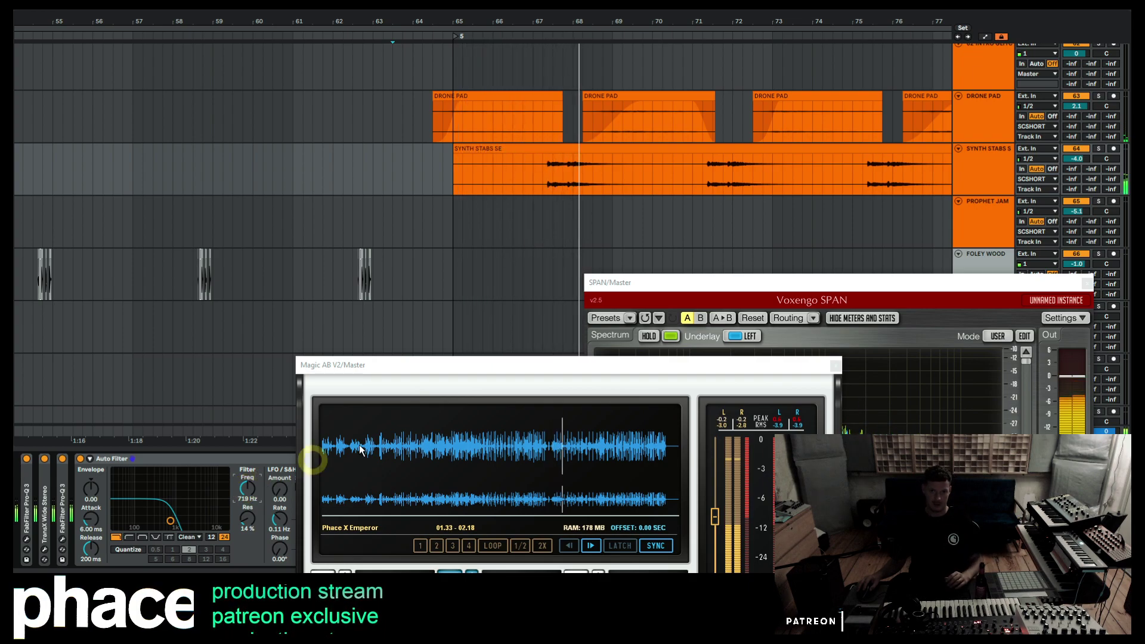
Automate the synth stabs' Auto Filter frequency with a curved rise from 719 Hz until the filter is open at bar 81.
click(986, 37)
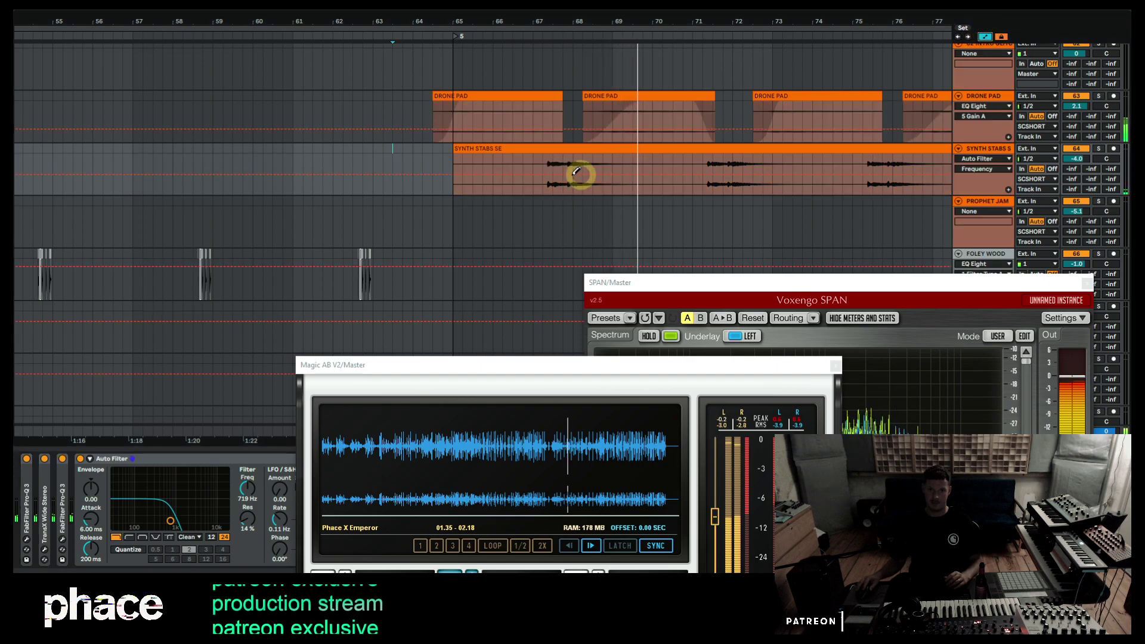
click(535, 173)
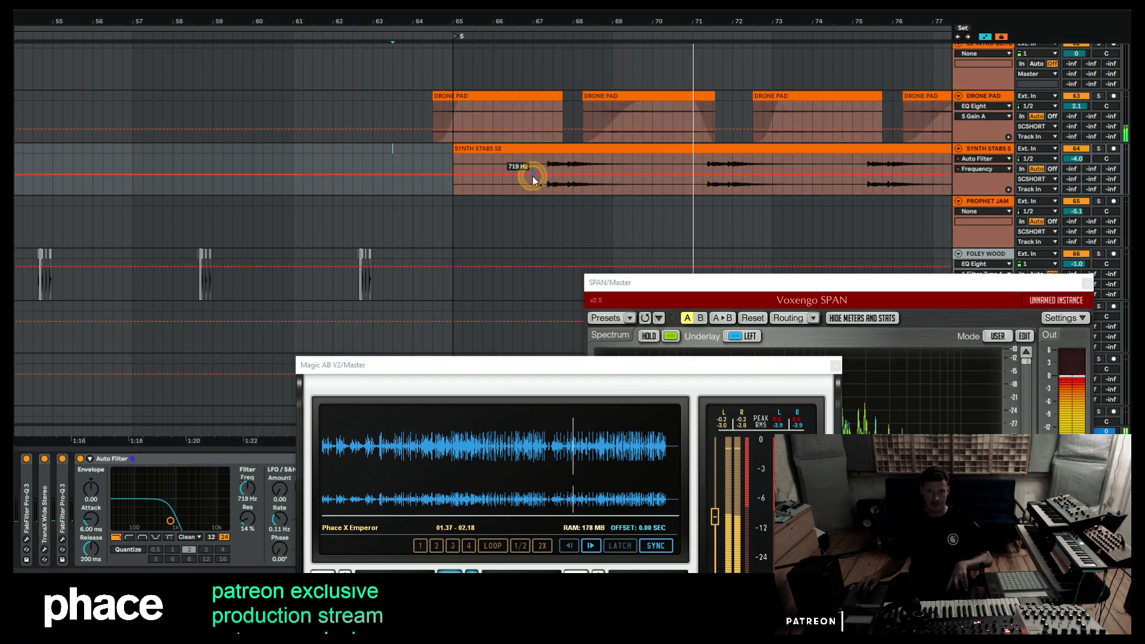
drag(574, 21, 575, 13)
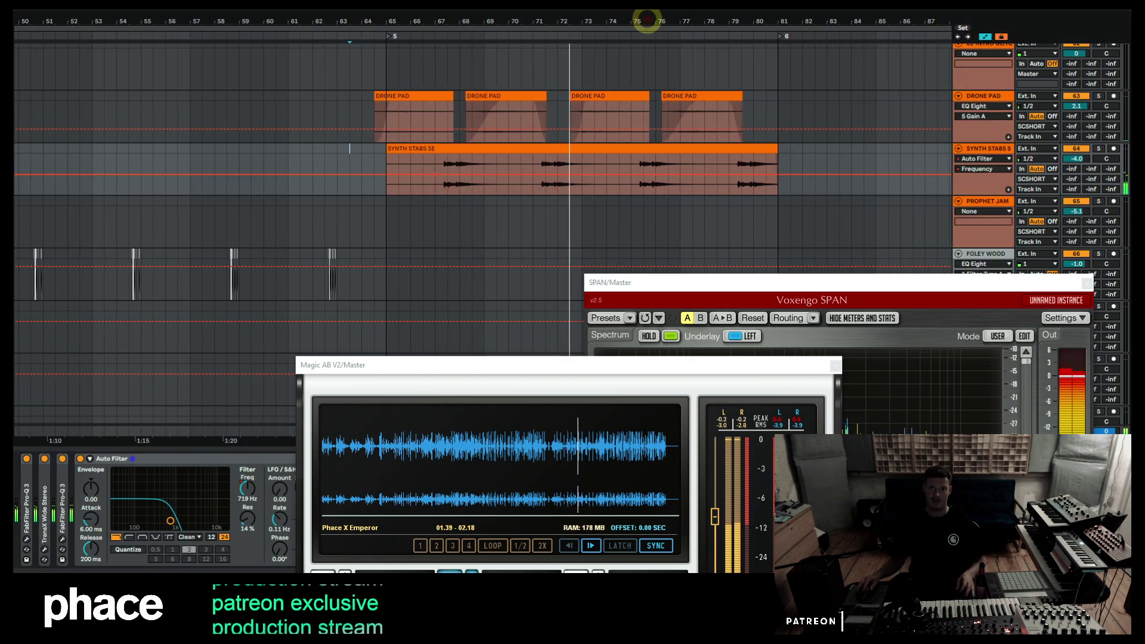
drag(731, 180, 685, 159)
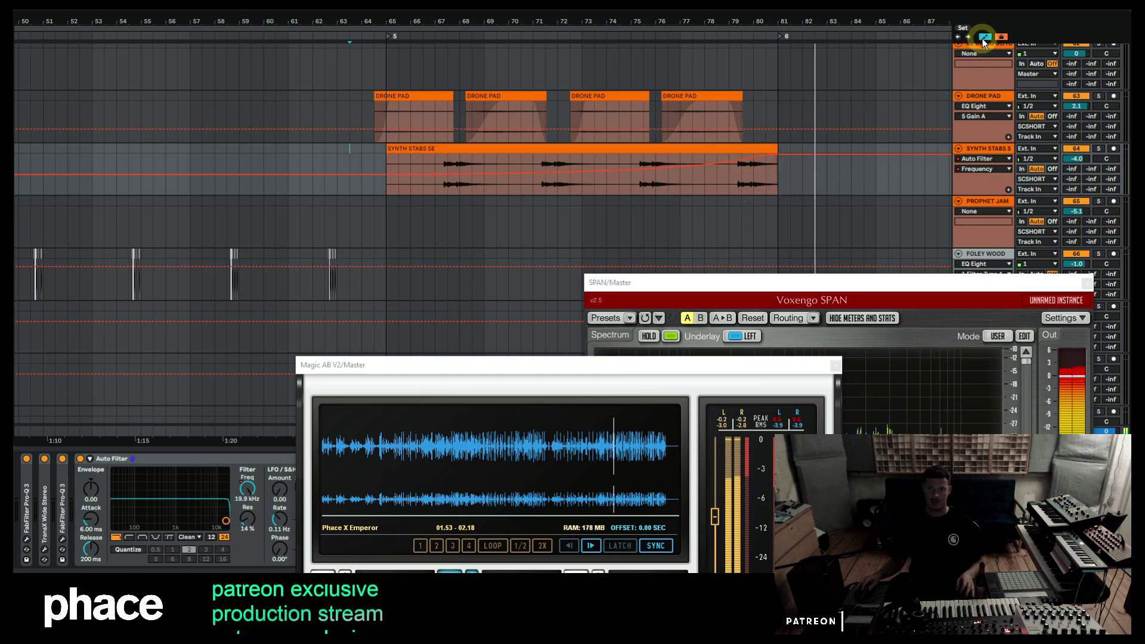
Play the filter sweep on the synth stabs from just before bar 65, and hide the automation lanes.
click(370, 158)
click(984, 37)
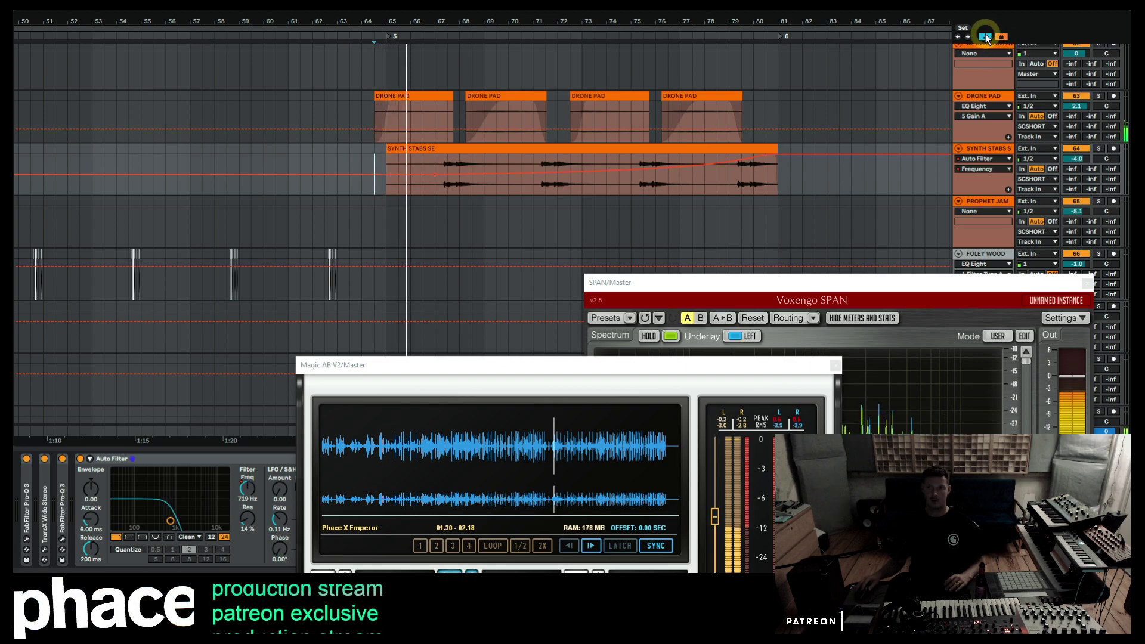
click(985, 37)
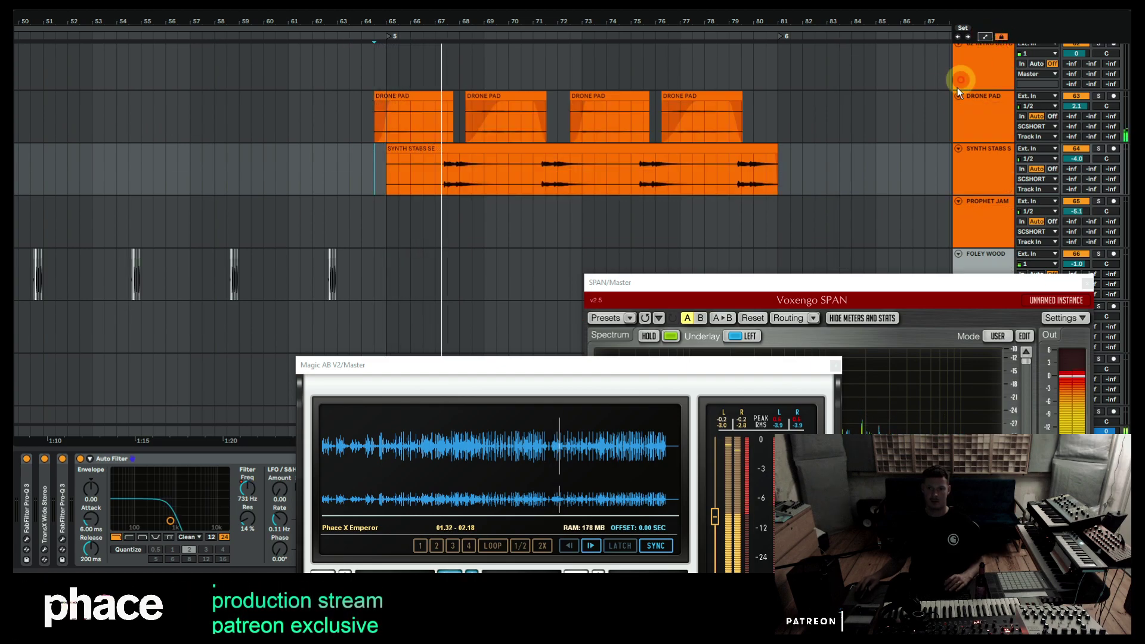
Bring the SPAN analyzer into view and close the Magic AB window.
click(865, 280)
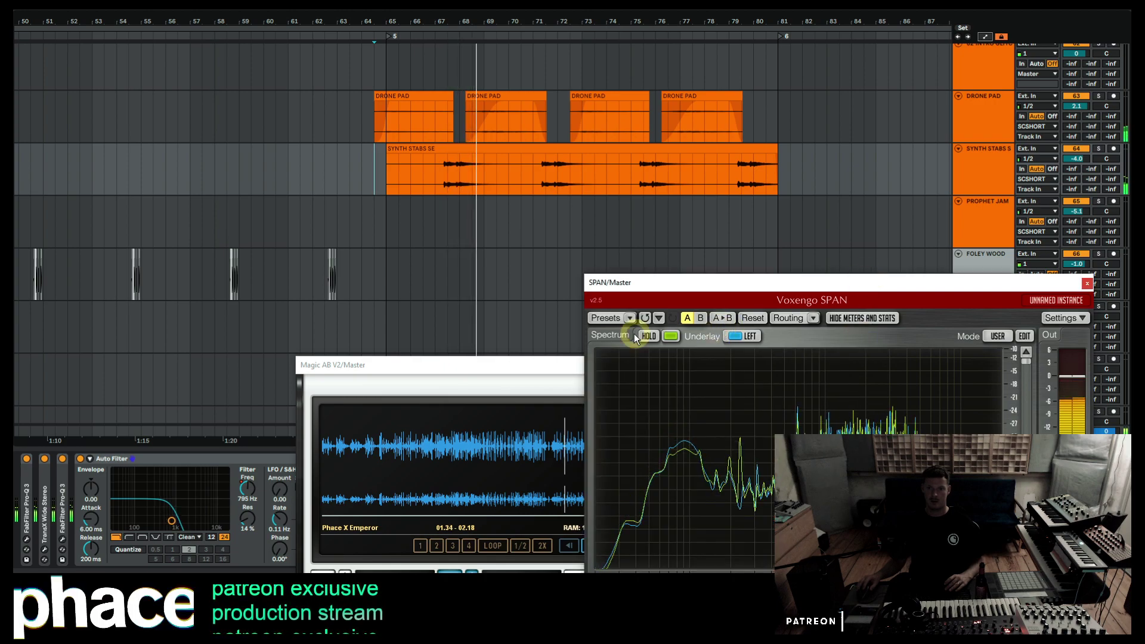
click(543, 370)
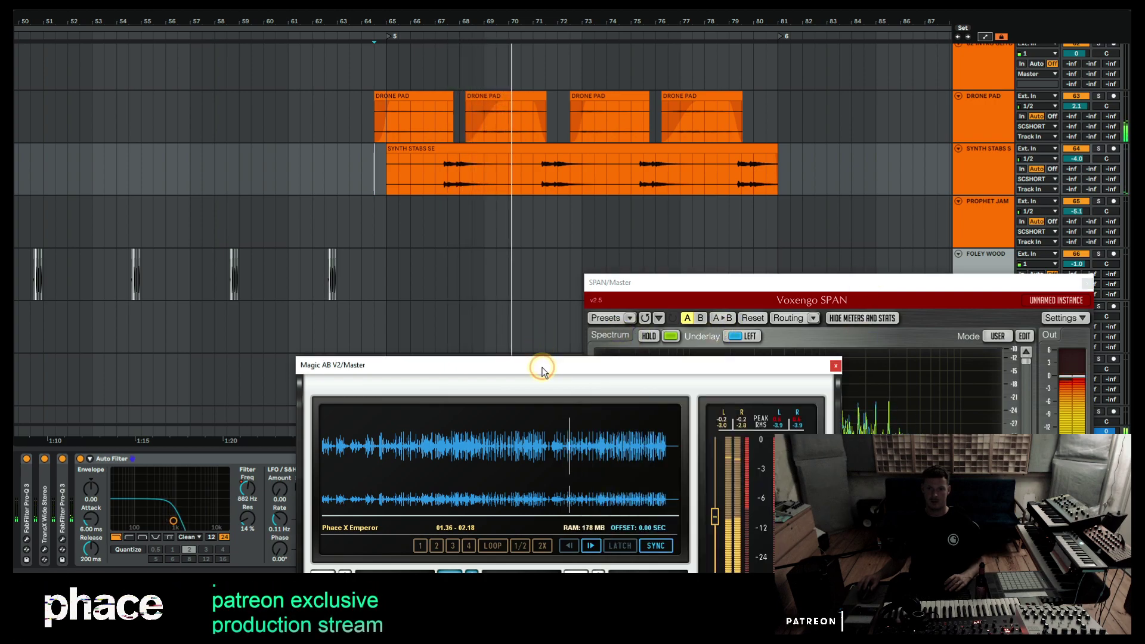
click(835, 367)
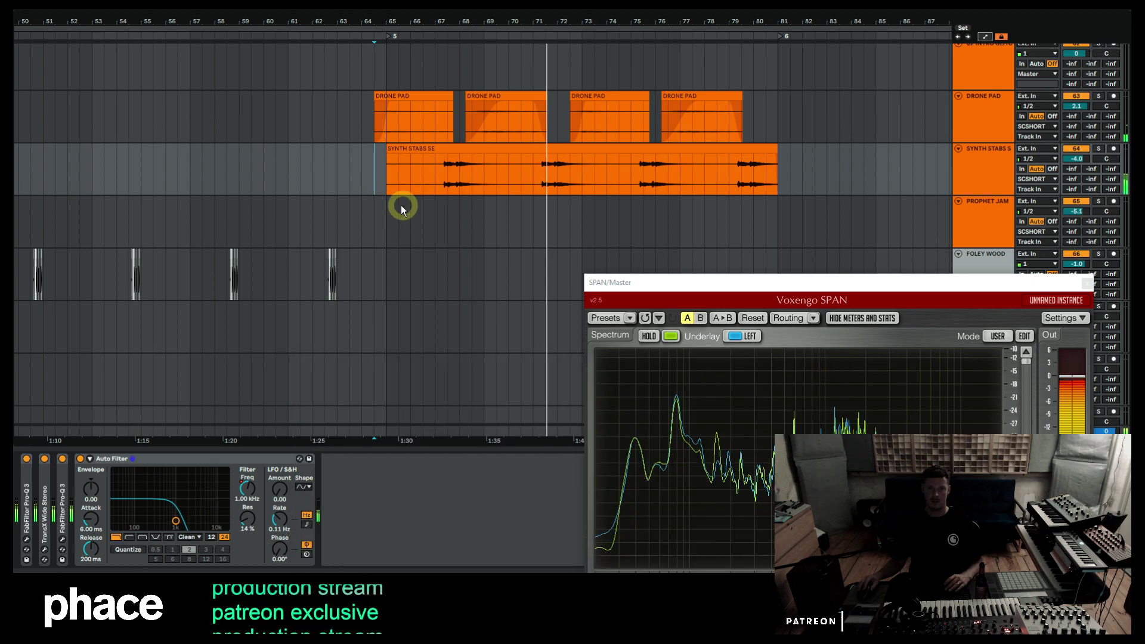
Restart playback from around bar 63 on the PROPHET JAM track and look through the tracks below it.
click(390, 215)
click(350, 211)
scroll(353, 214, down, 7)
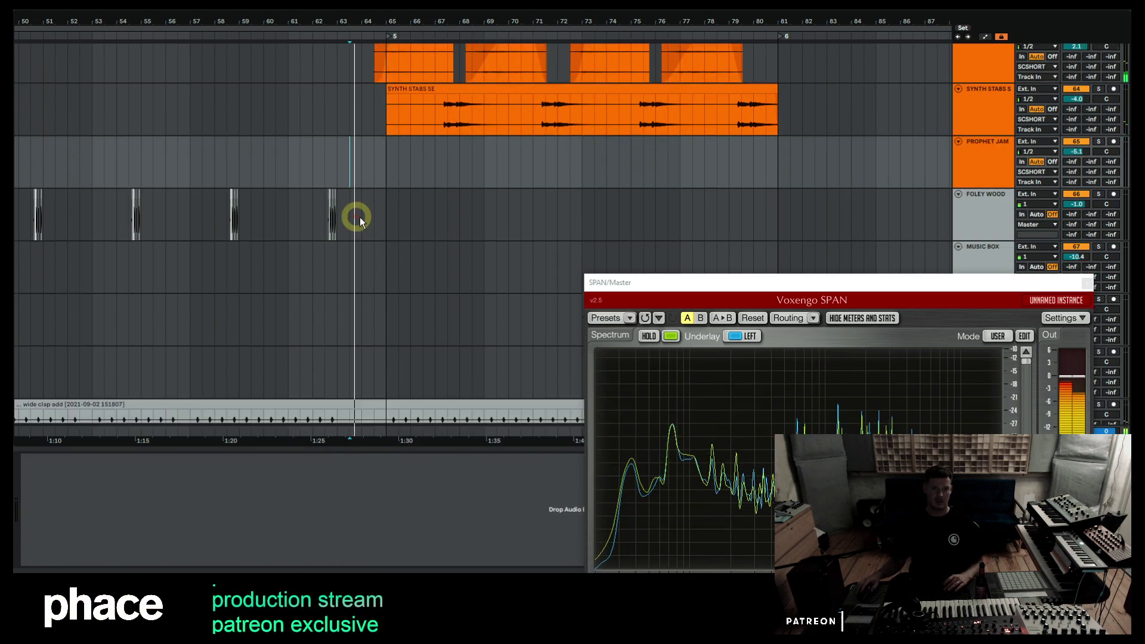
Play from around bar 59 and again from around bar 66 while looking through the breakdown clips on all tracks.
click(252, 253)
scroll(375, 297, up, 12)
scroll(401, 302, up, 20)
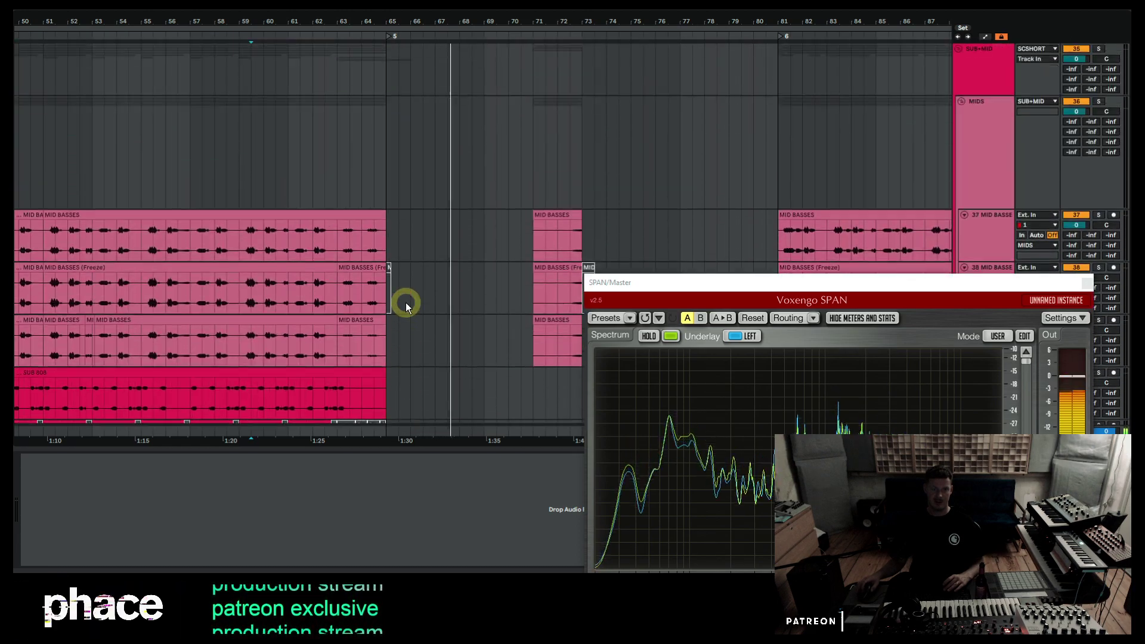
click(406, 303)
scroll(406, 303, up, 14)
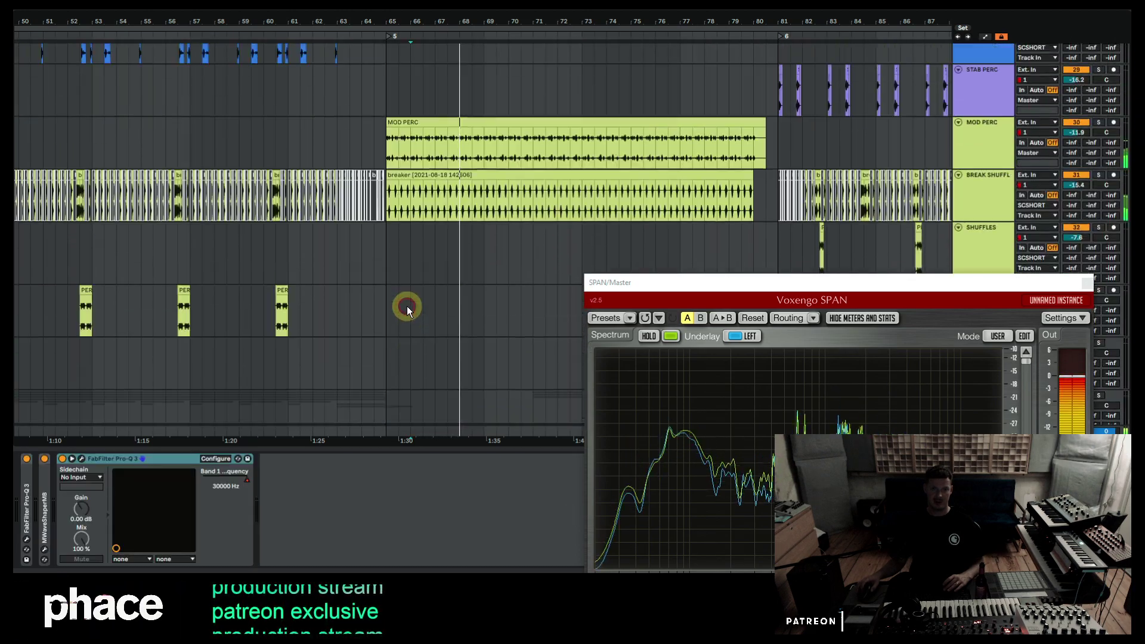
scroll(406, 303, up, 18)
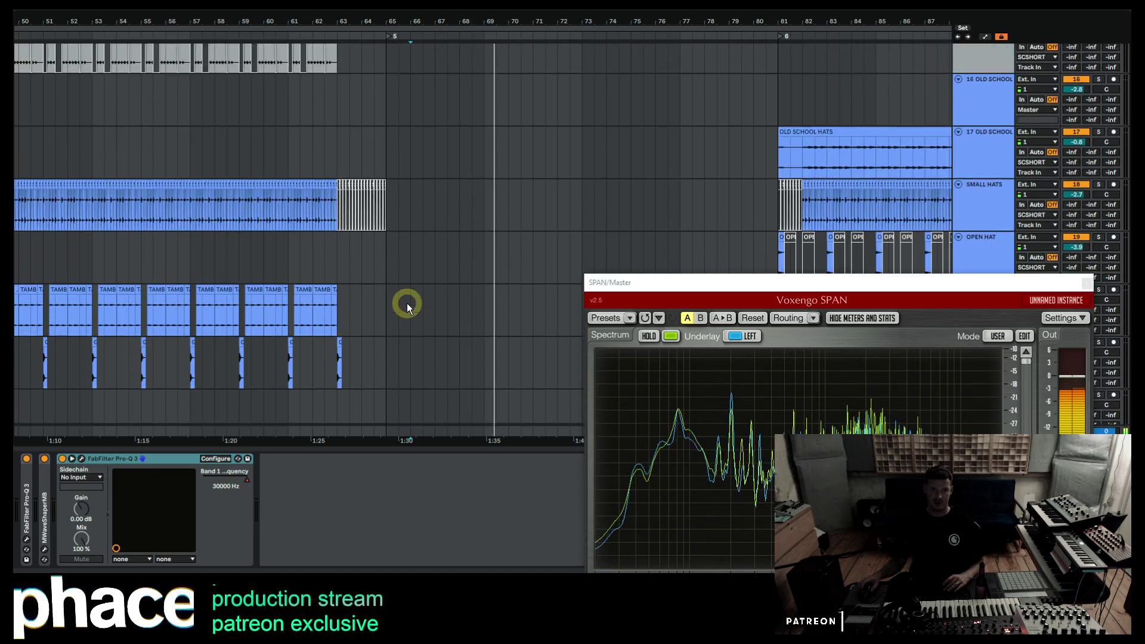
scroll(416, 324, down, 20)
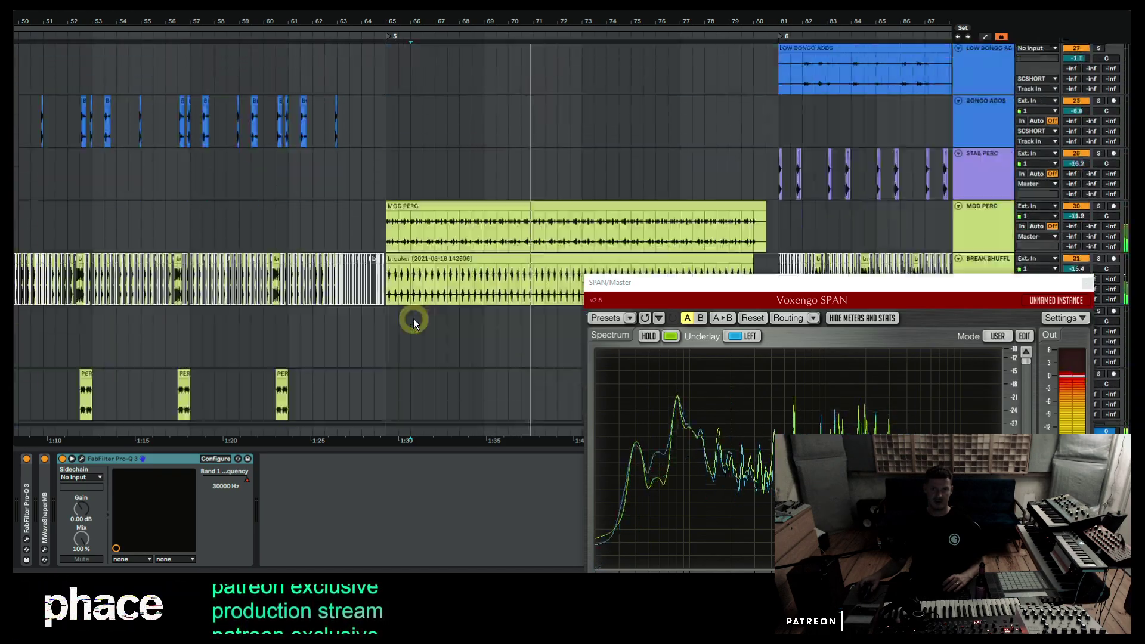
scroll(413, 319, down, 9)
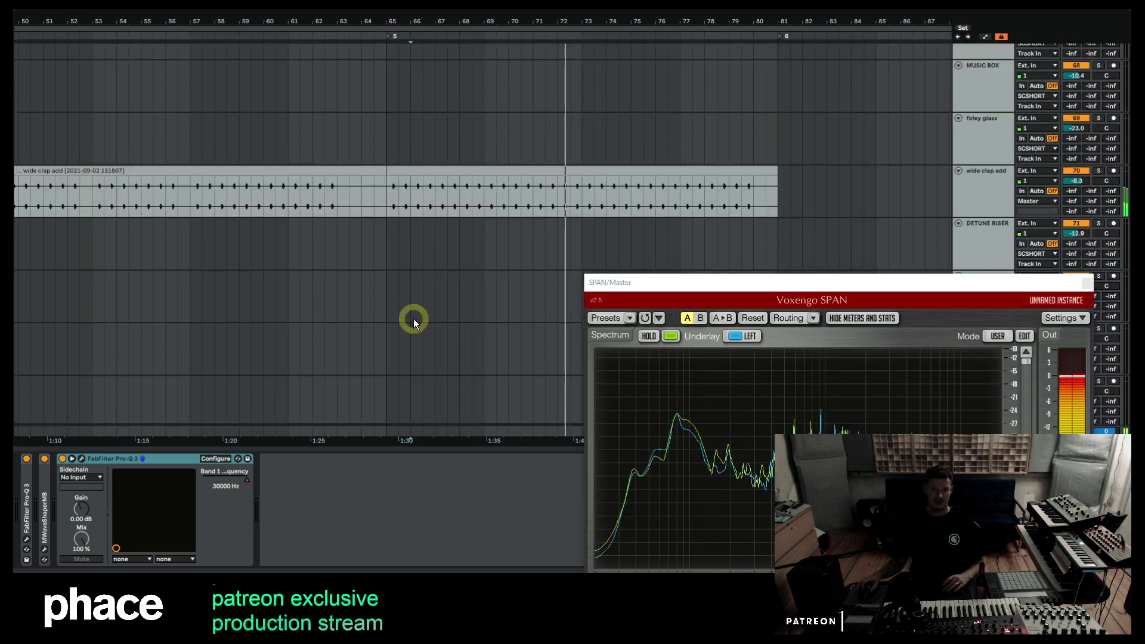
Close the SPAN window, restart playback from bar 65 and audition the DRONE PAD track in solo.
double_click(767, 281)
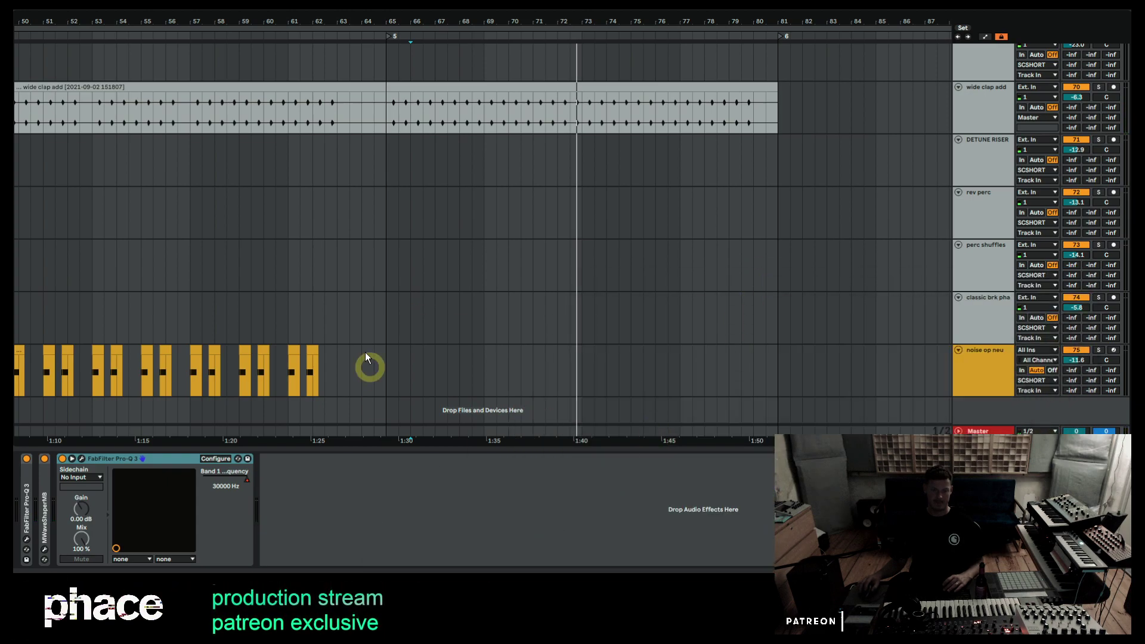
click(381, 250)
scroll(385, 259, up, 9)
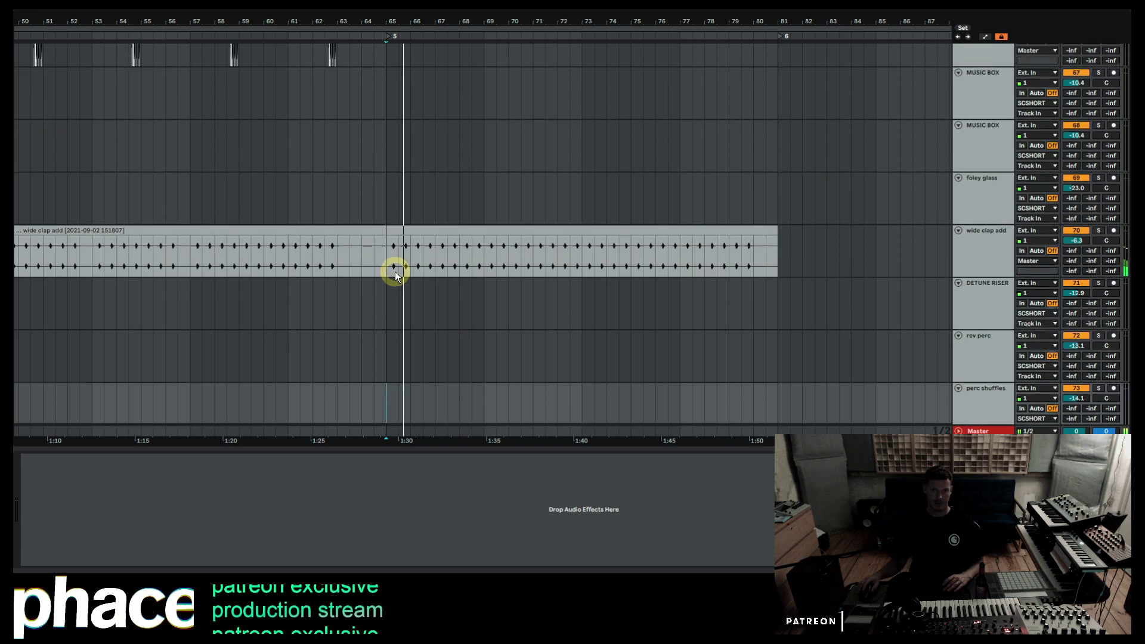
scroll(394, 271, up, 8)
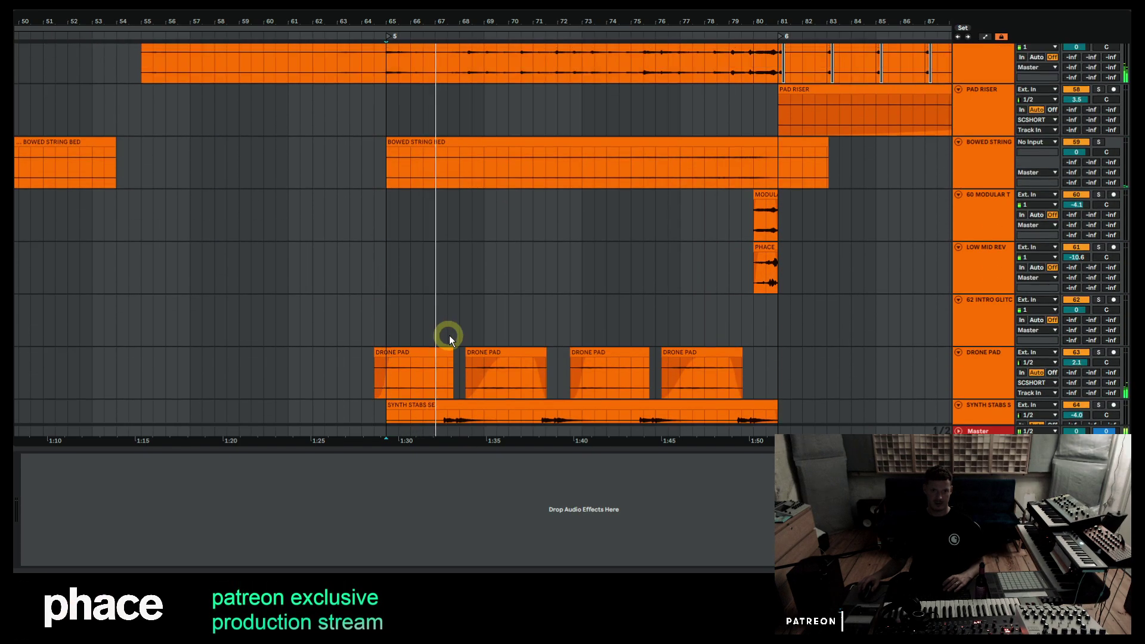
click(1099, 353)
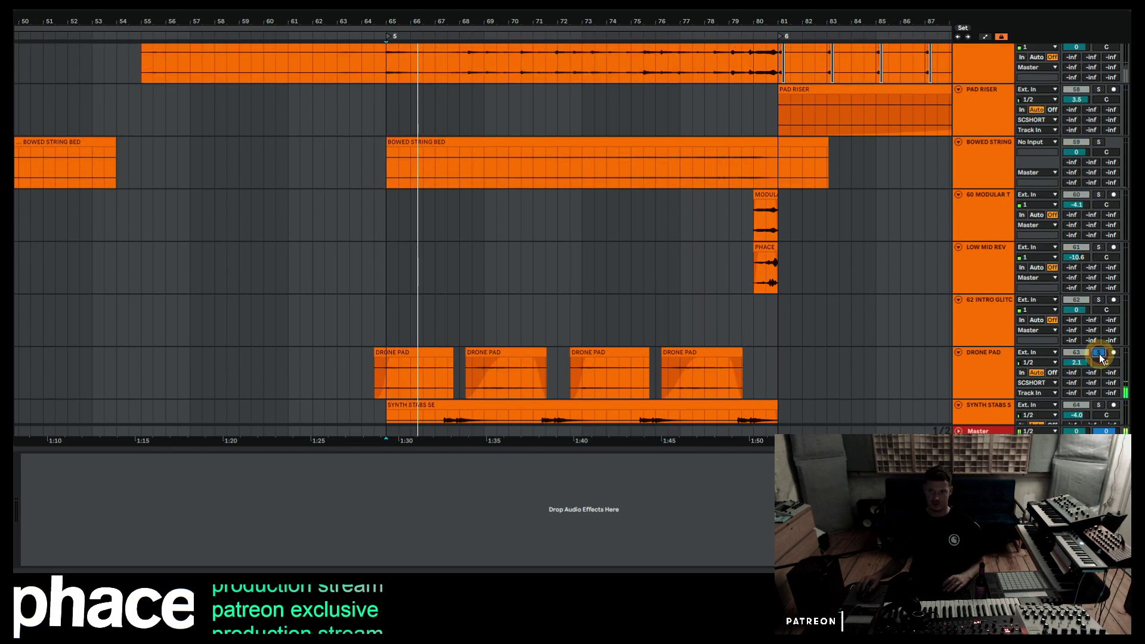
click(1100, 353)
Audition the INTRO ANALOG4 track briefly in solo, restart playback and show the track's device chain.
scroll(710, 222, up, 5)
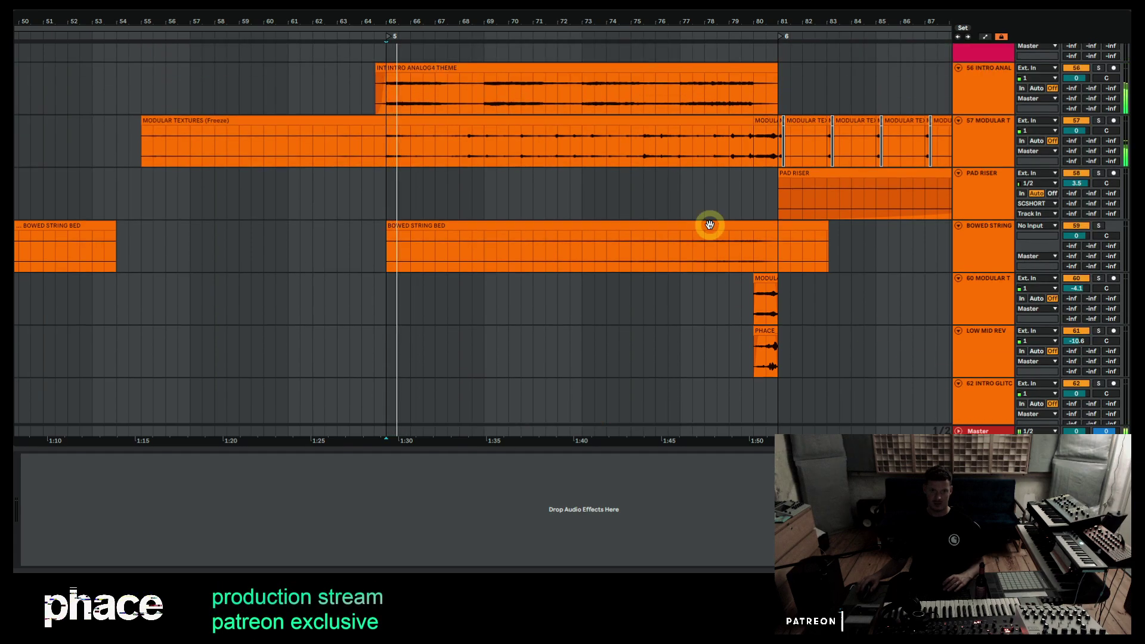
click(1099, 116)
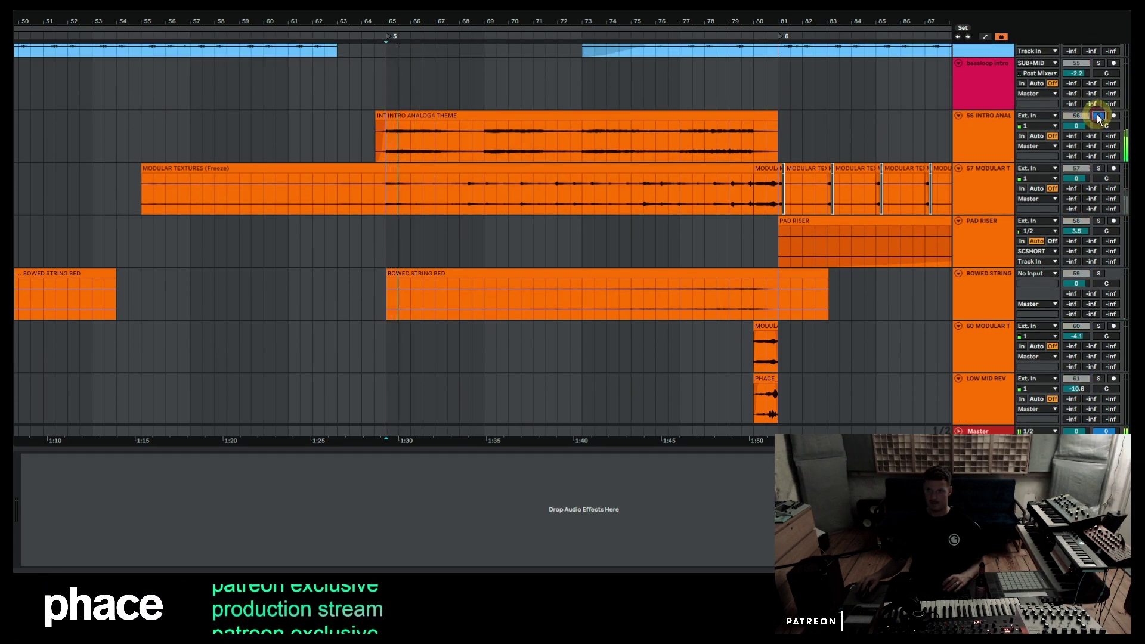
click(1098, 116)
key(space)
key(space)
click(985, 131)
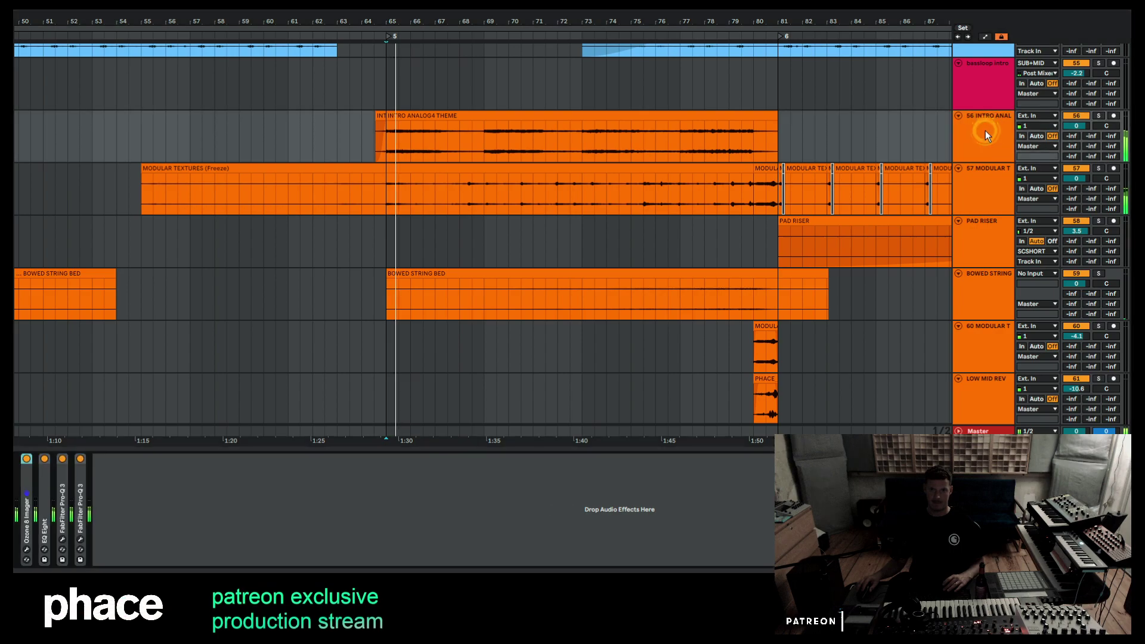
Show the whole arrangement and play the INTRO ANALOG4 theme from the song start, briefly in solo.
drag(527, 13, 493, 16)
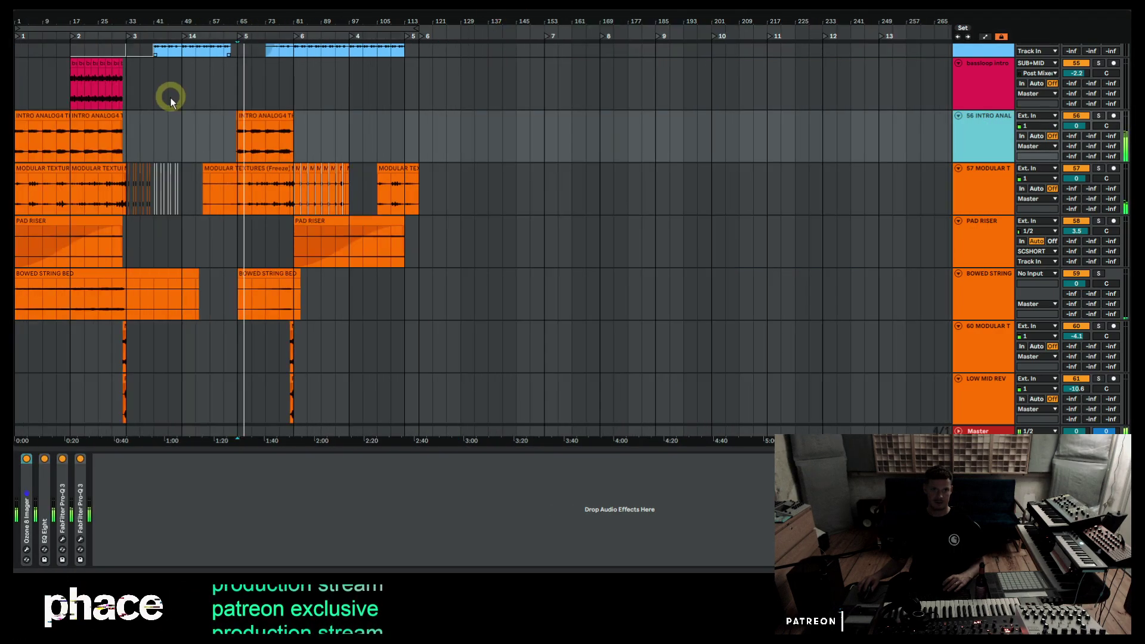
drag(169, 137, 14, 147)
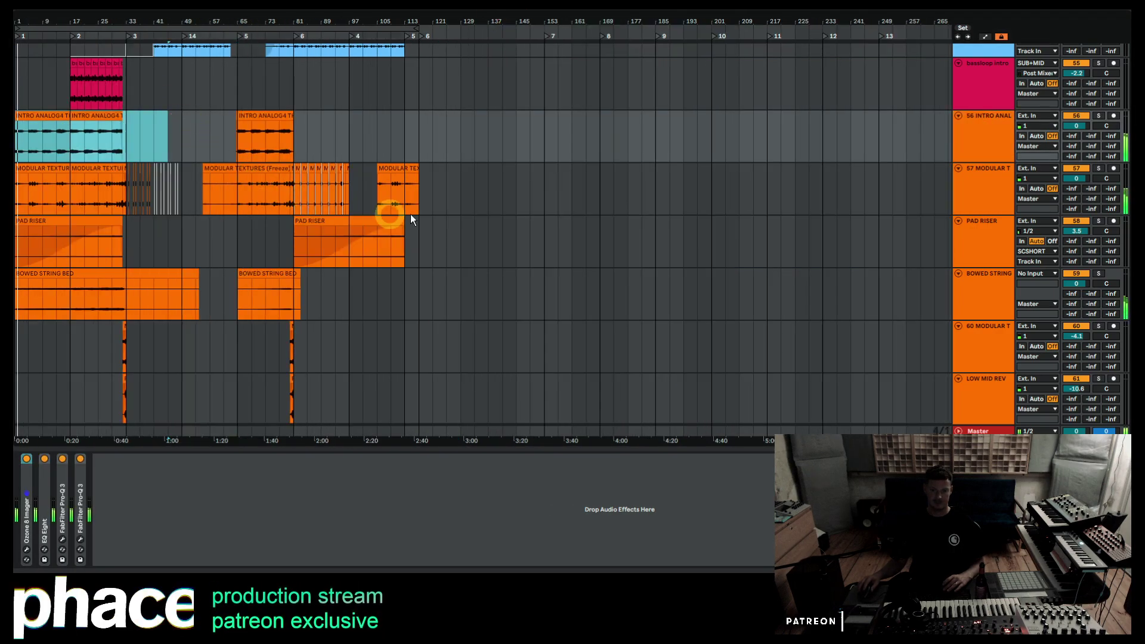
click(1099, 116)
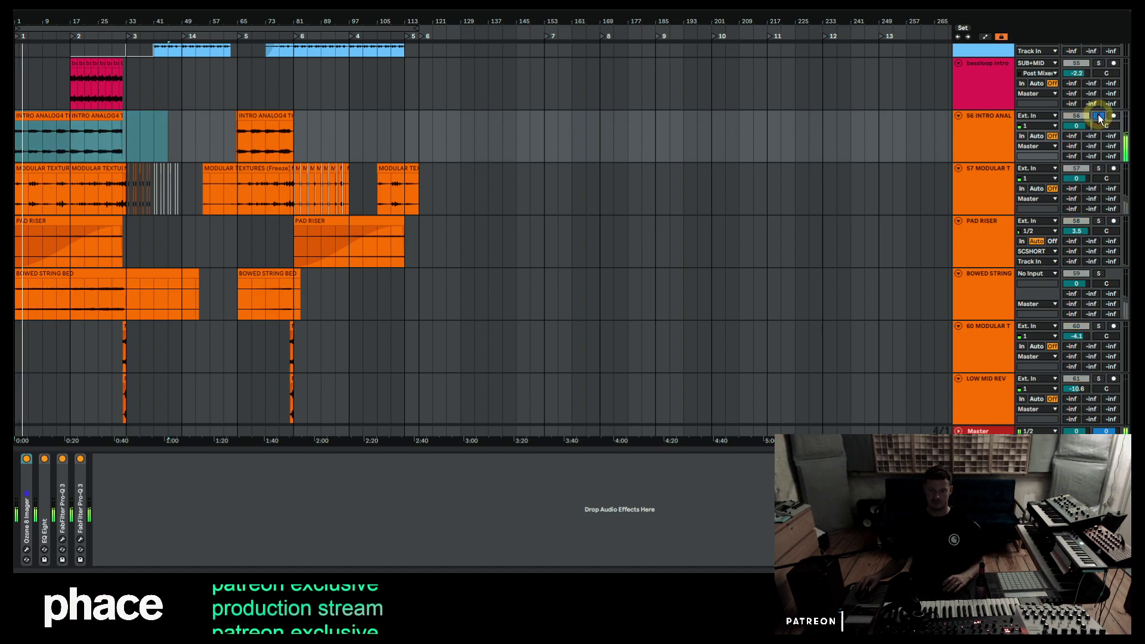
click(1099, 116)
Unfold the INTRO ANALOG4 track's two FabFilter Pro-Q 3 devices and EQ Eight, and play from bar 65.
click(993, 128)
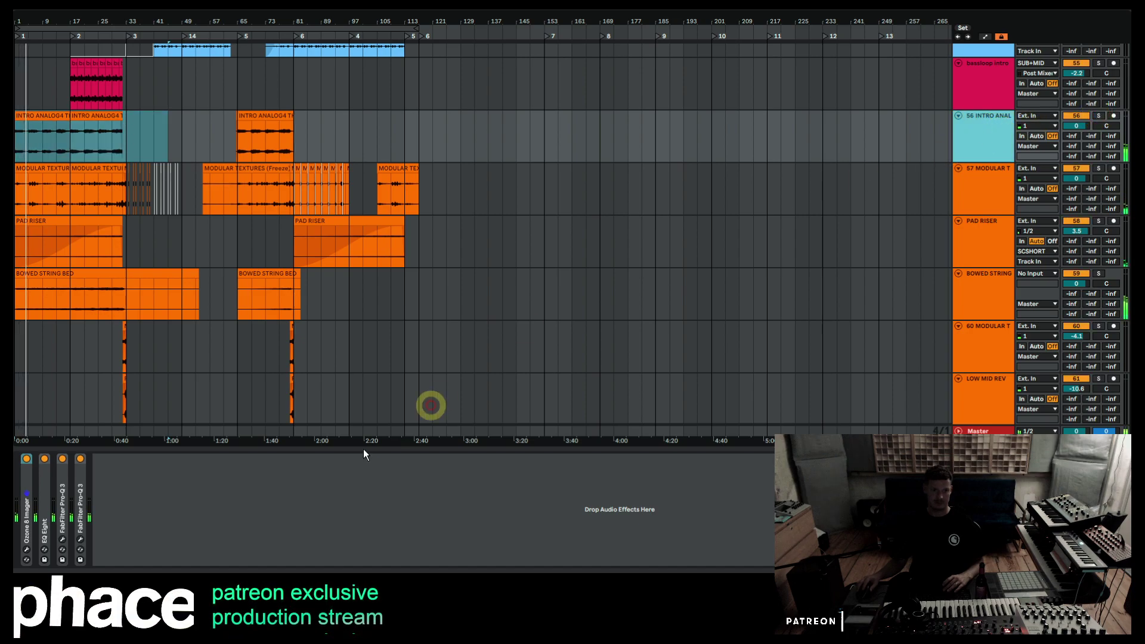
double_click(78, 496)
double_click(64, 487)
click(213, 206)
click(239, 128)
click(1100, 168)
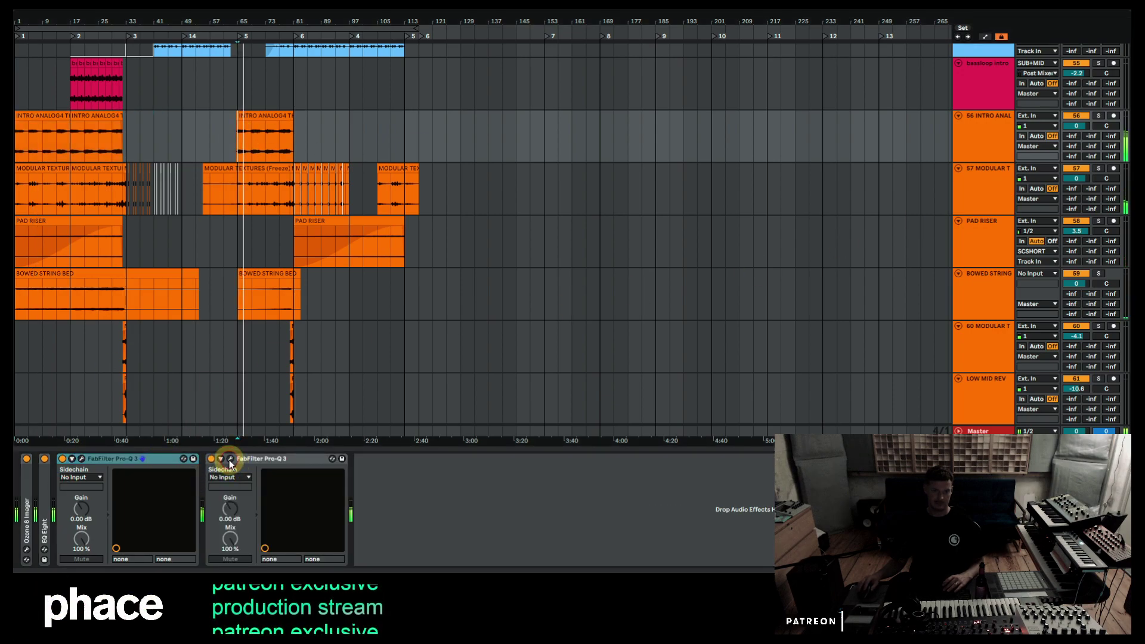
click(82, 459)
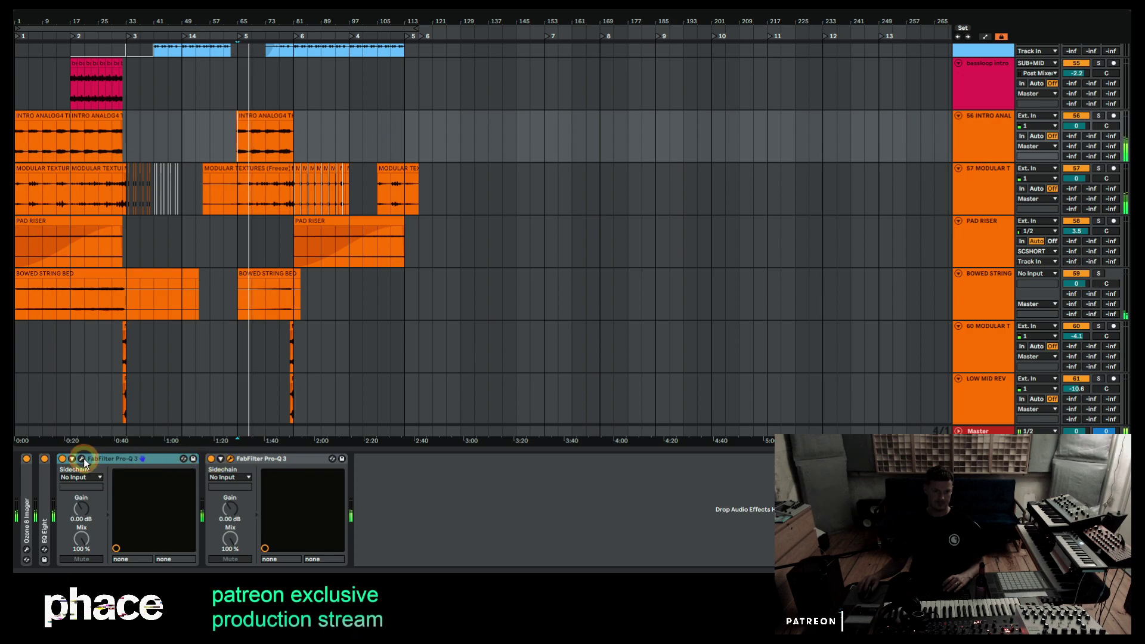
double_click(49, 492)
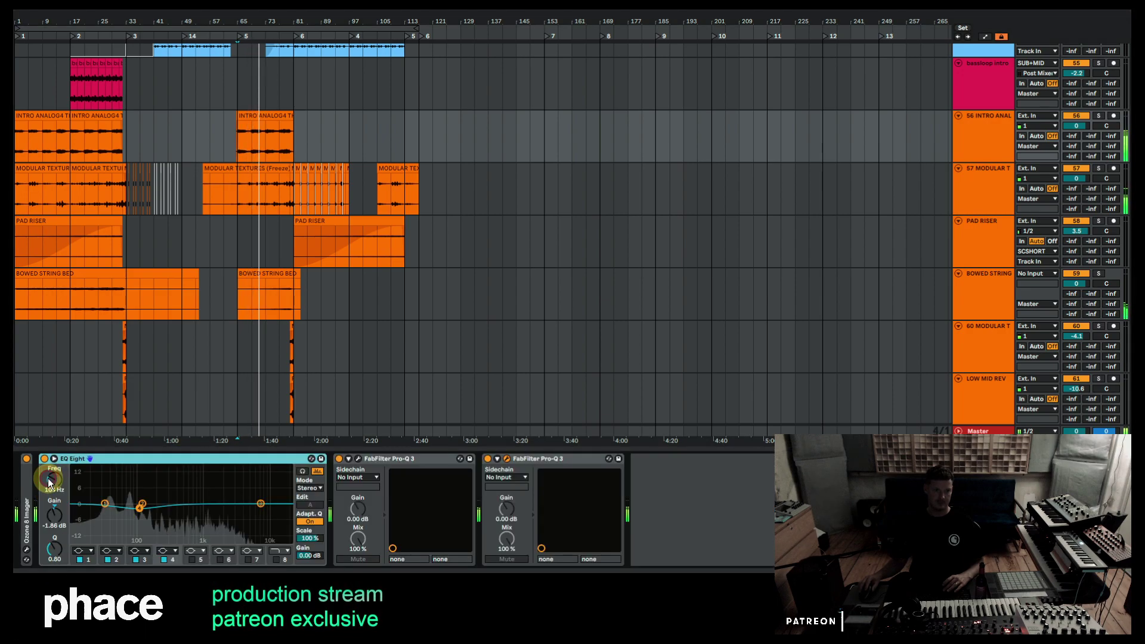
Solo the INTRO ANALOG4 track and compare its clips at the song start with its clip at bar 65.
key(space)
key(space)
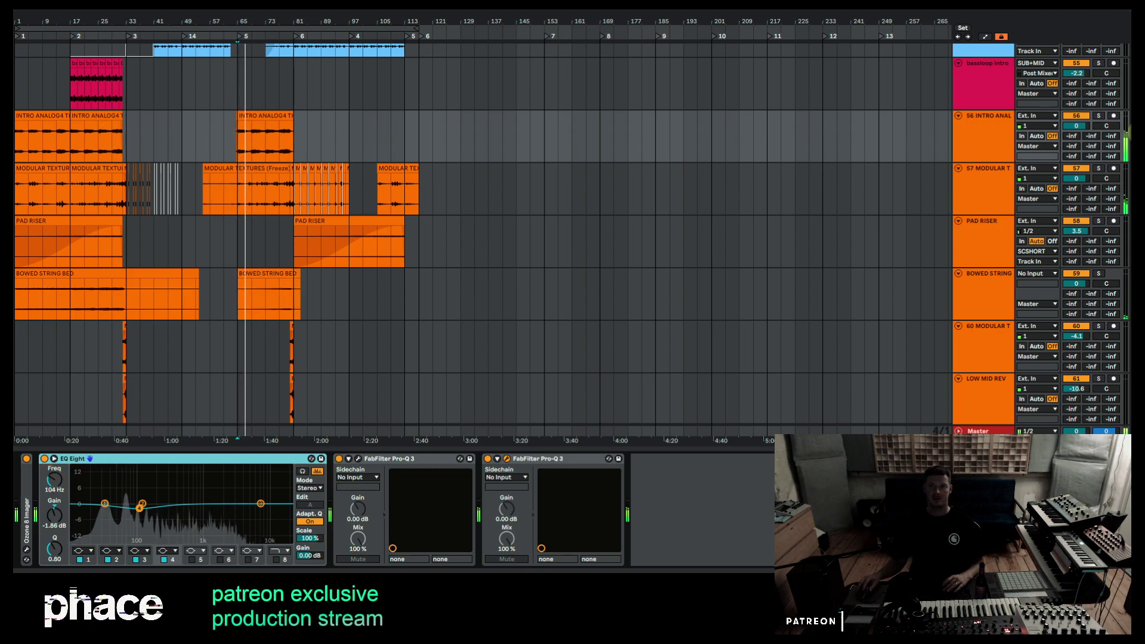
click(1098, 116)
drag(128, 145, 17, 143)
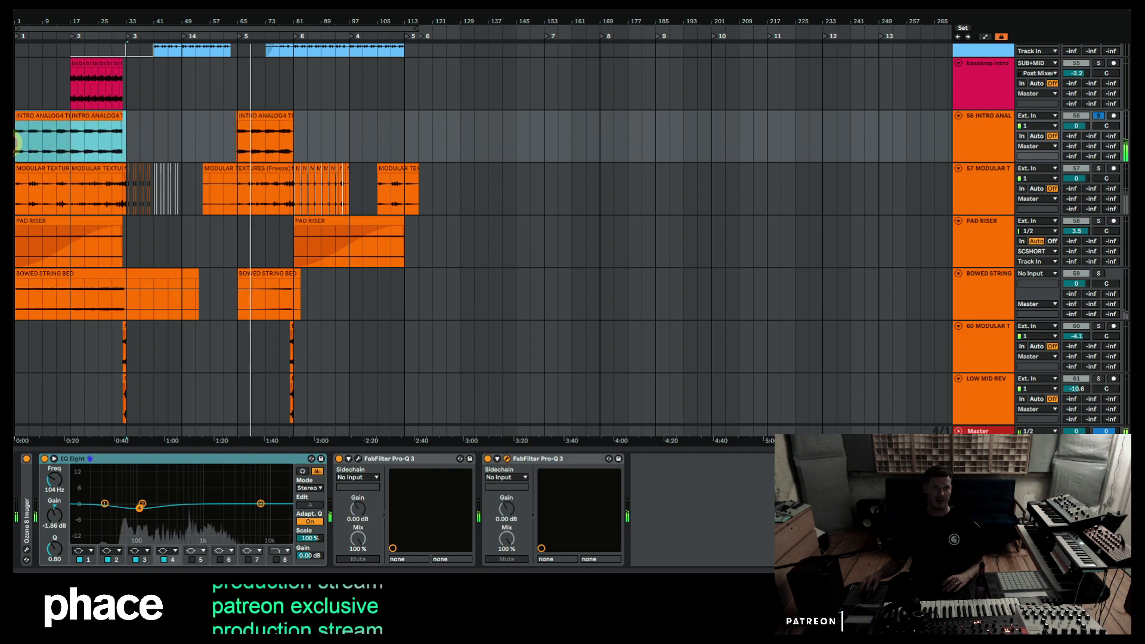
key(space)
key(space)
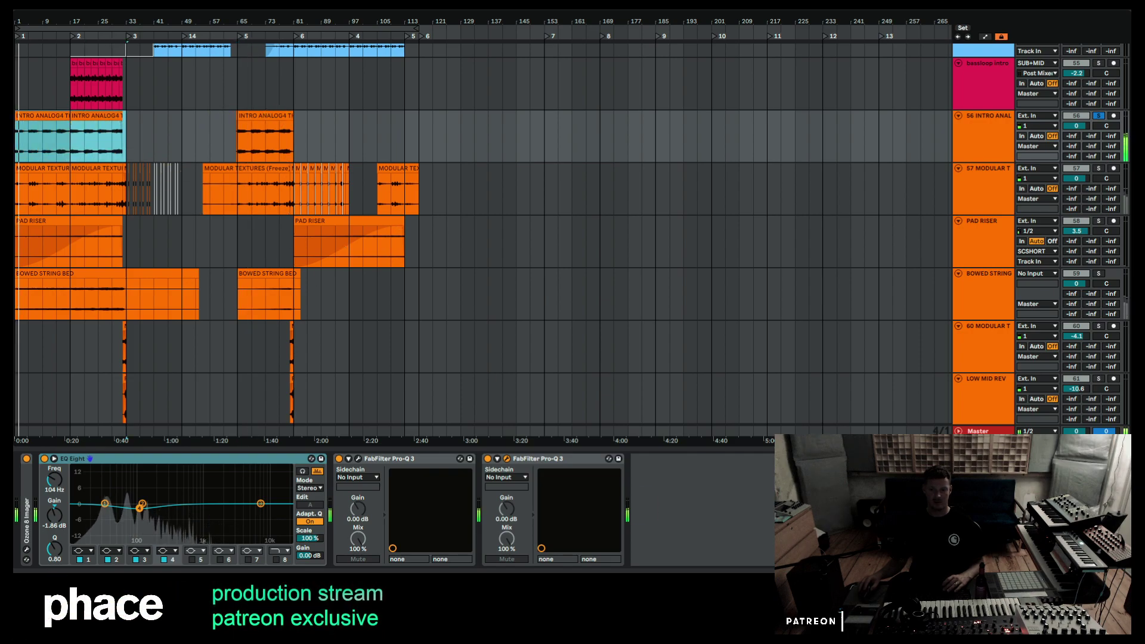
click(241, 142)
key(space)
key(space)
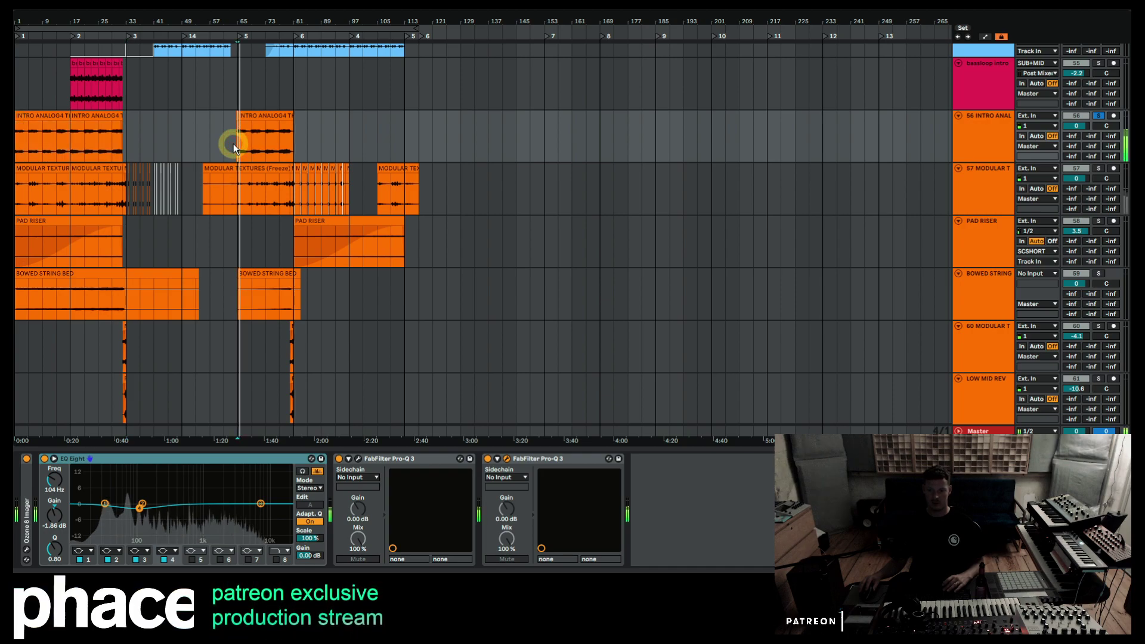
click(37, 116)
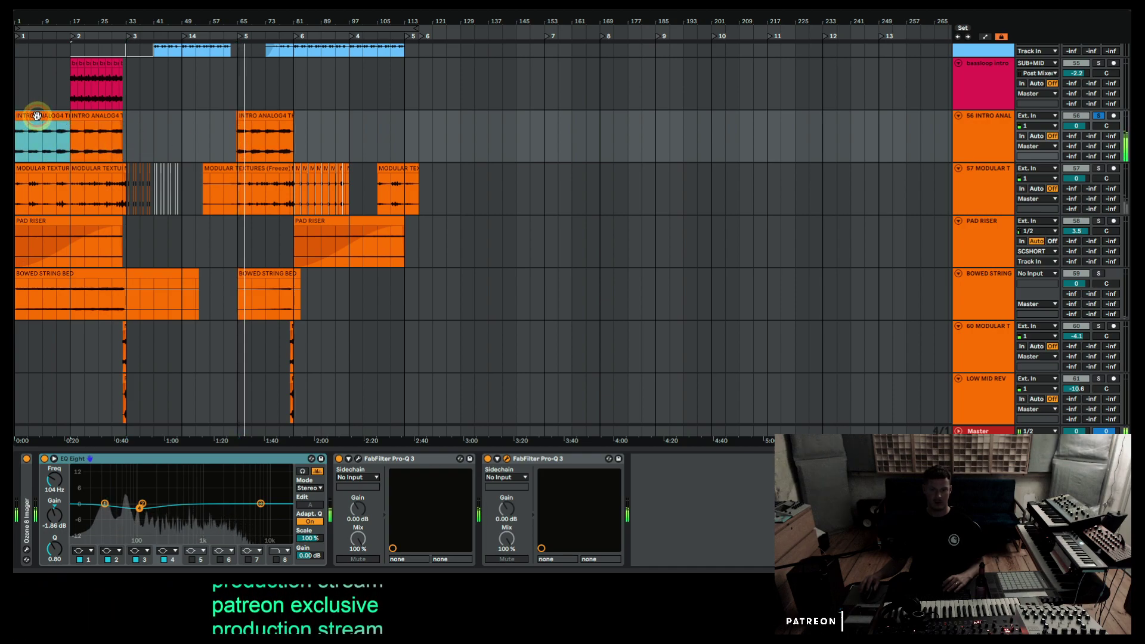
key(space)
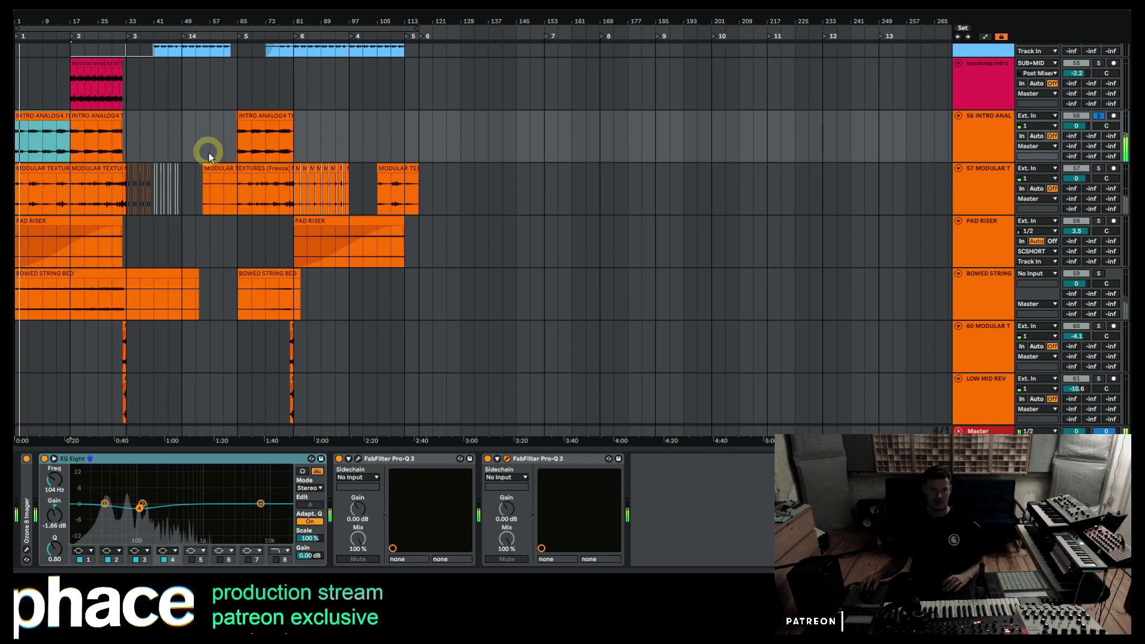
Unsolo the INTRO ANALOG4 track and play its clip at bar 65 with the full arrangement.
click(967, 145)
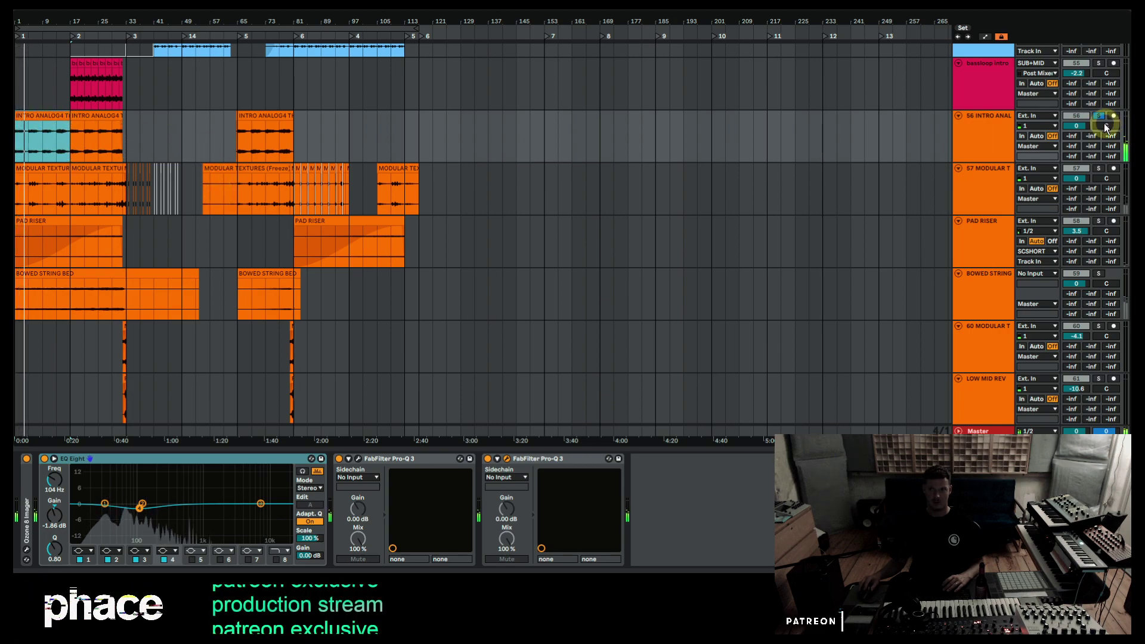
click(1098, 115)
click(784, 158)
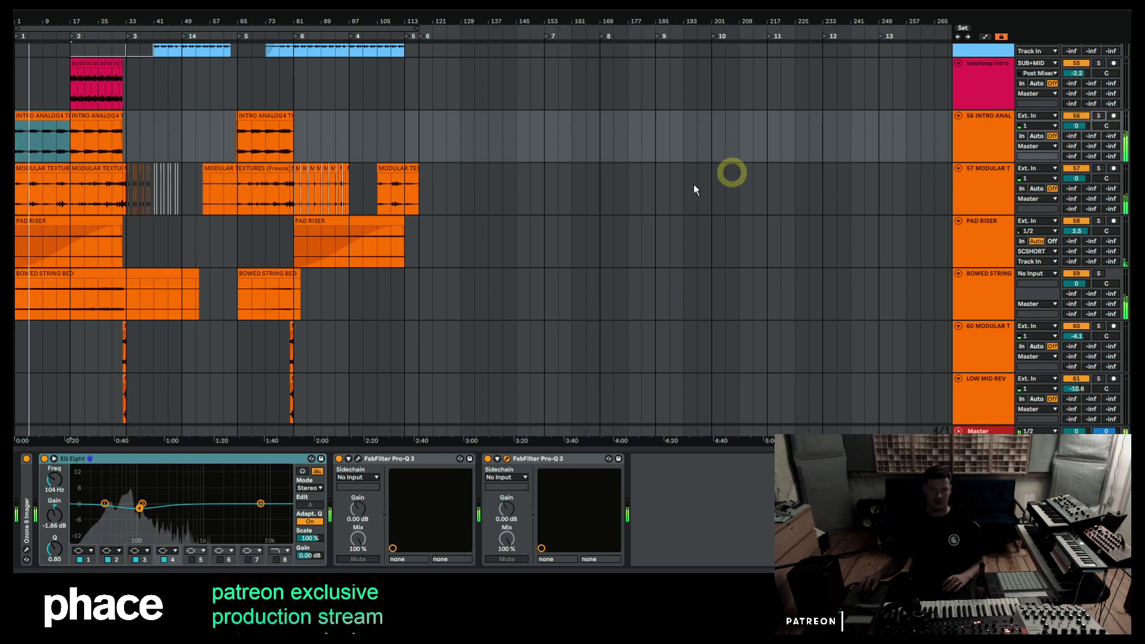
click(232, 123)
click(244, 122)
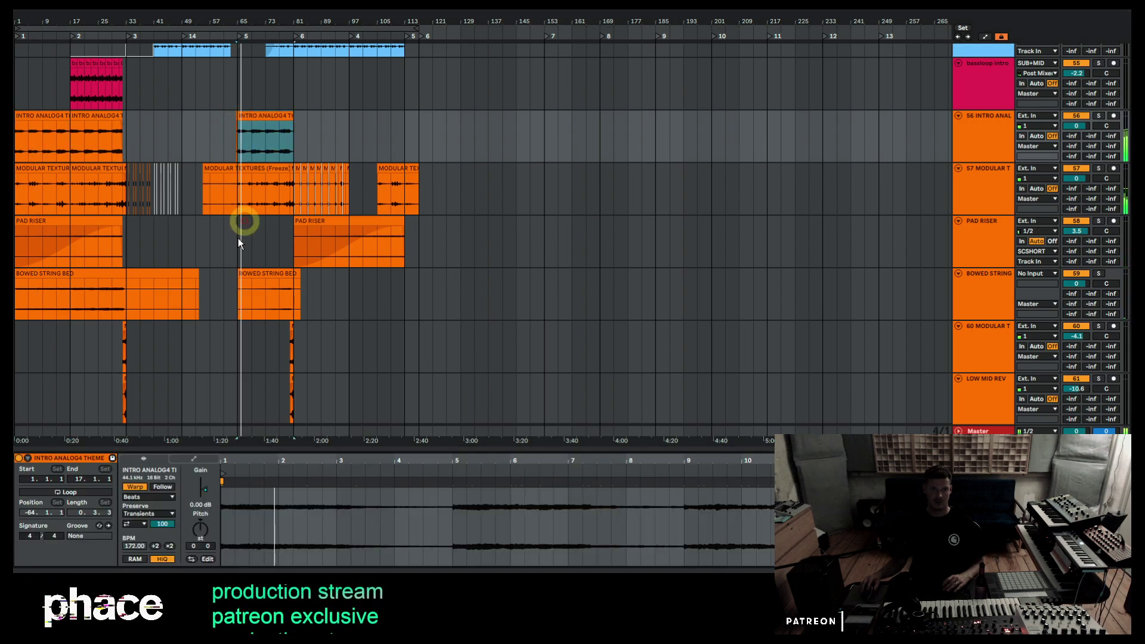
Select the second FabFilter Pro-Q 3 on the INTRO ANALOG4 track and replay the breakdown from bar 65.
click(990, 133)
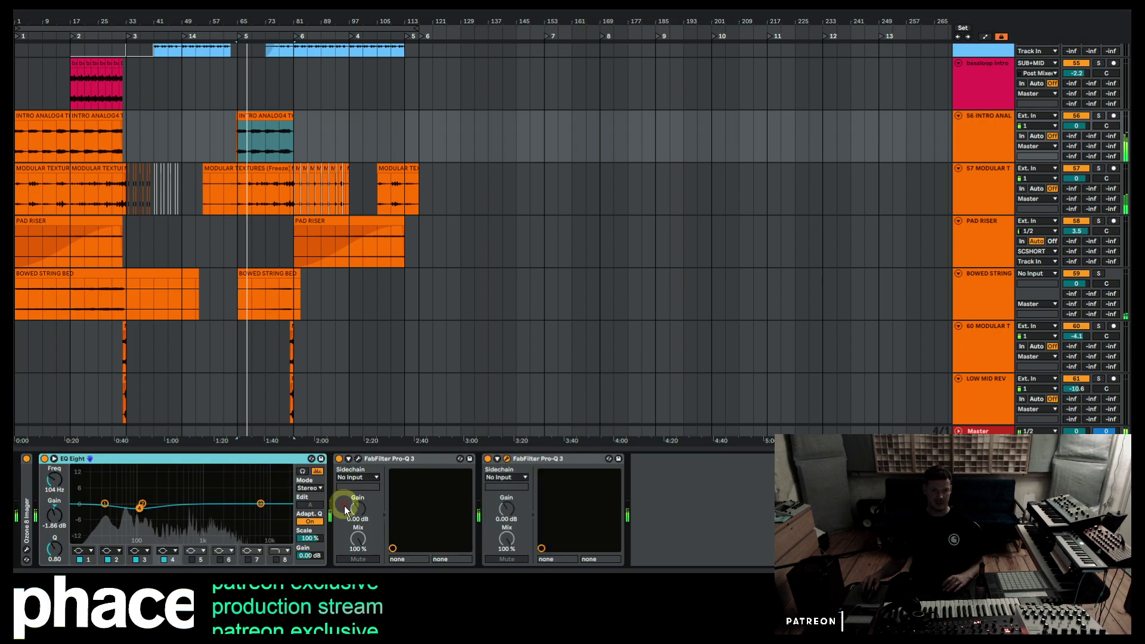
click(515, 462)
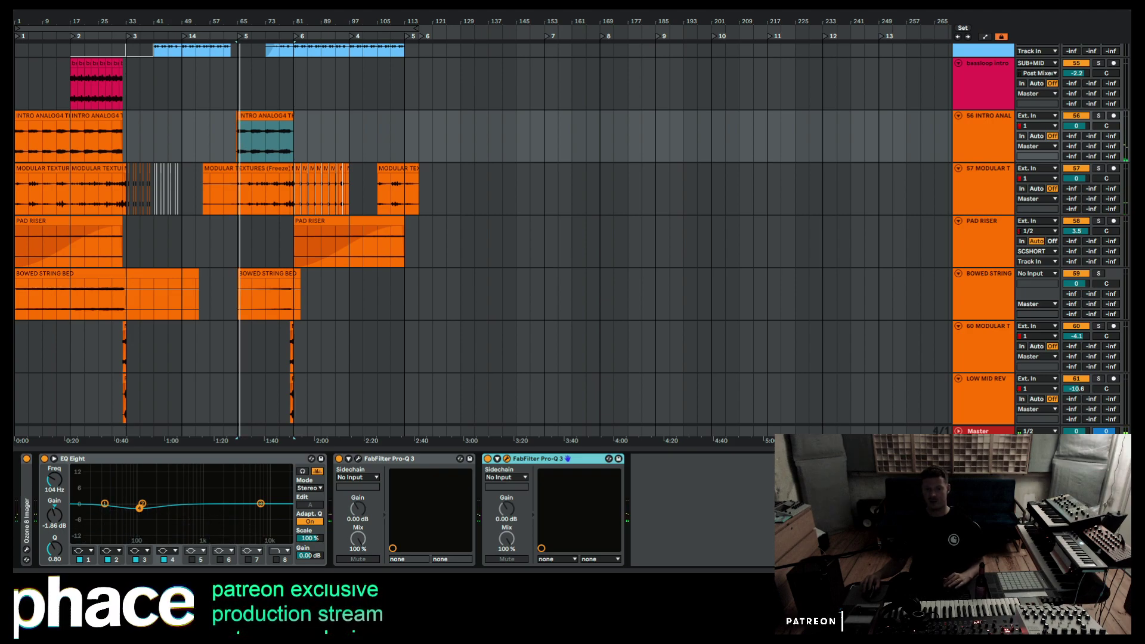
key(space)
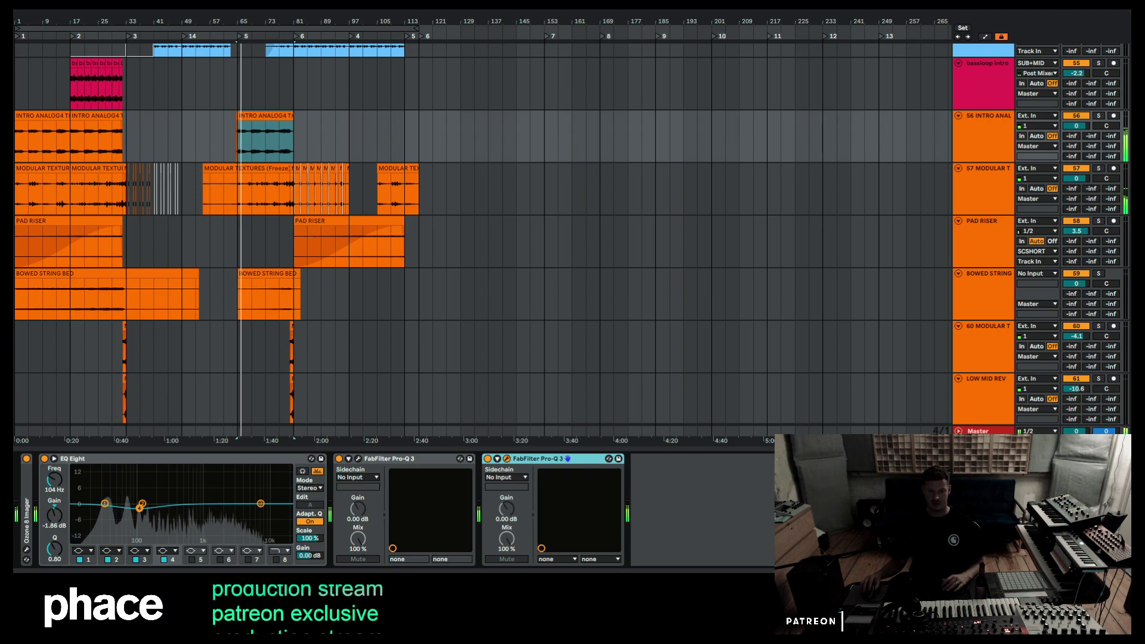
key(space)
key(space)
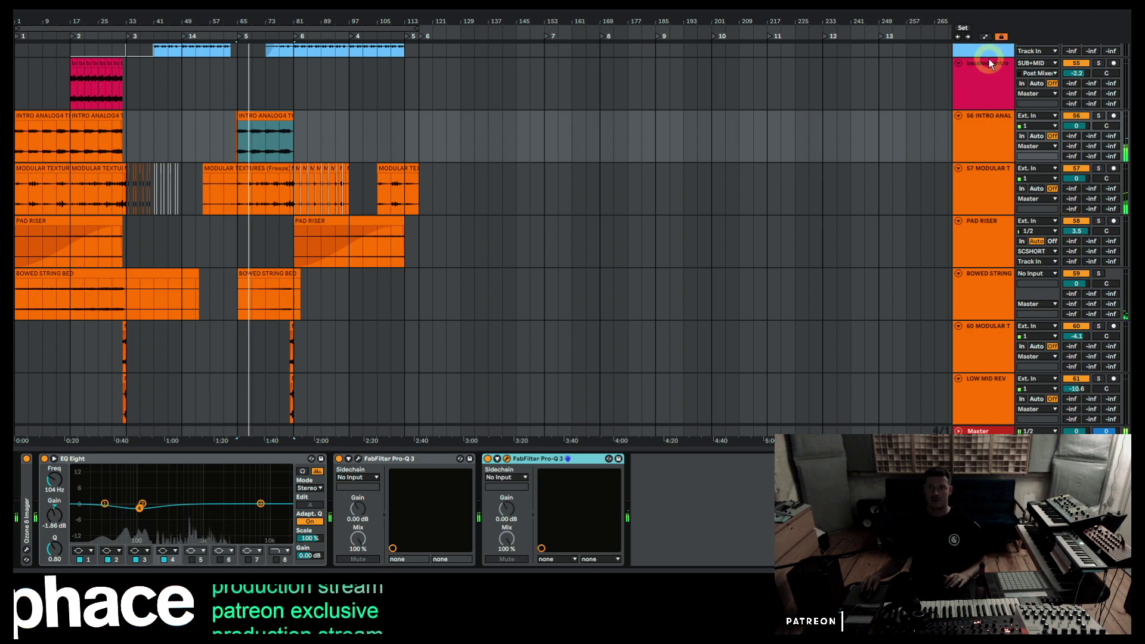
Automate the second Pro-Q 3's Band 3 Enabled on from about bar 61 to bar 85, and give it its own lane.
click(986, 36)
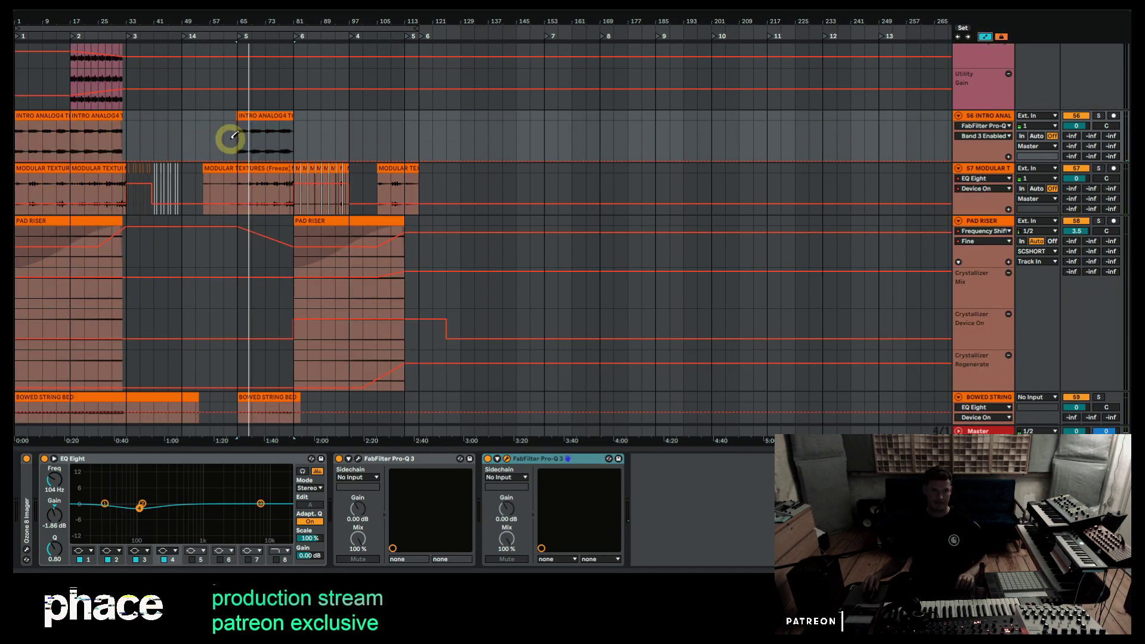
drag(233, 136, 292, 136)
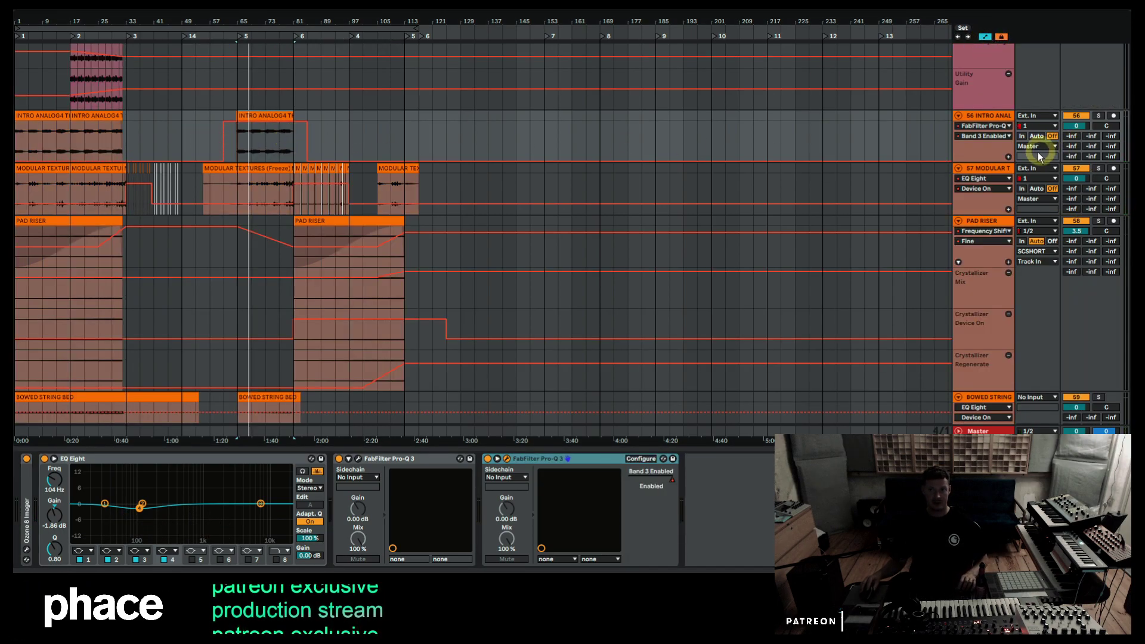
click(1009, 156)
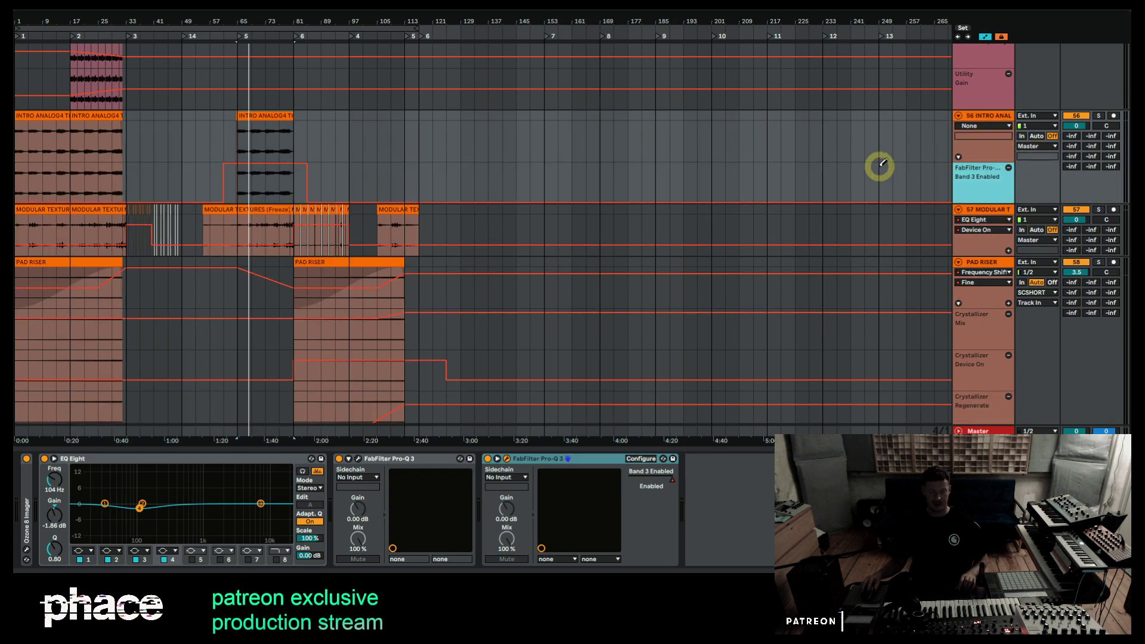
Hide the automation lanes and replay the breakdown from bar 65.
click(985, 36)
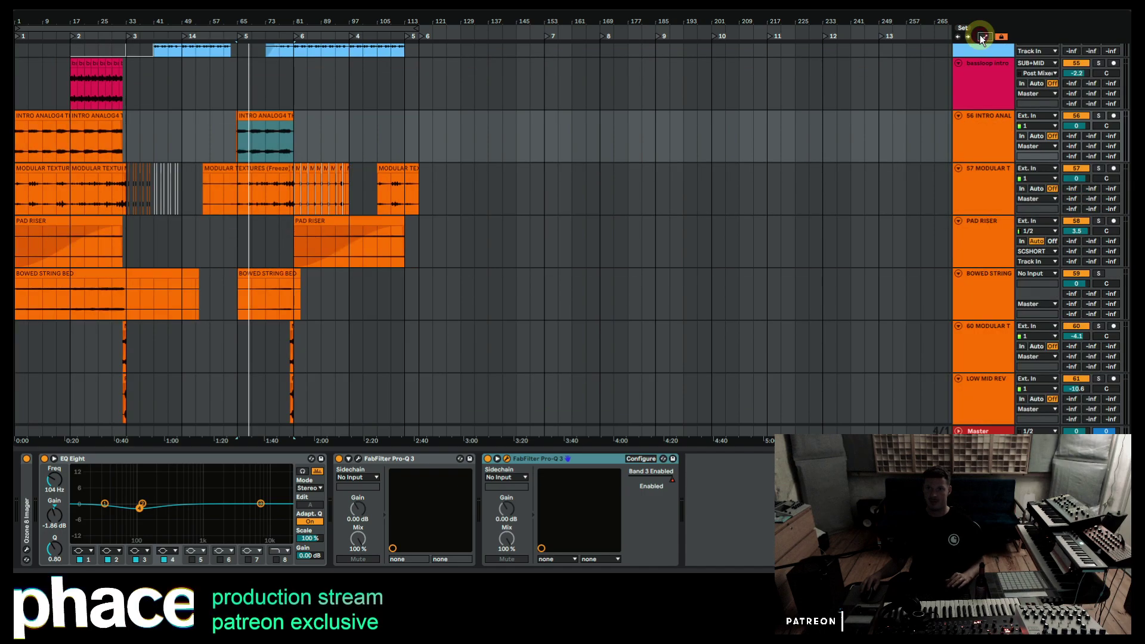
key(space)
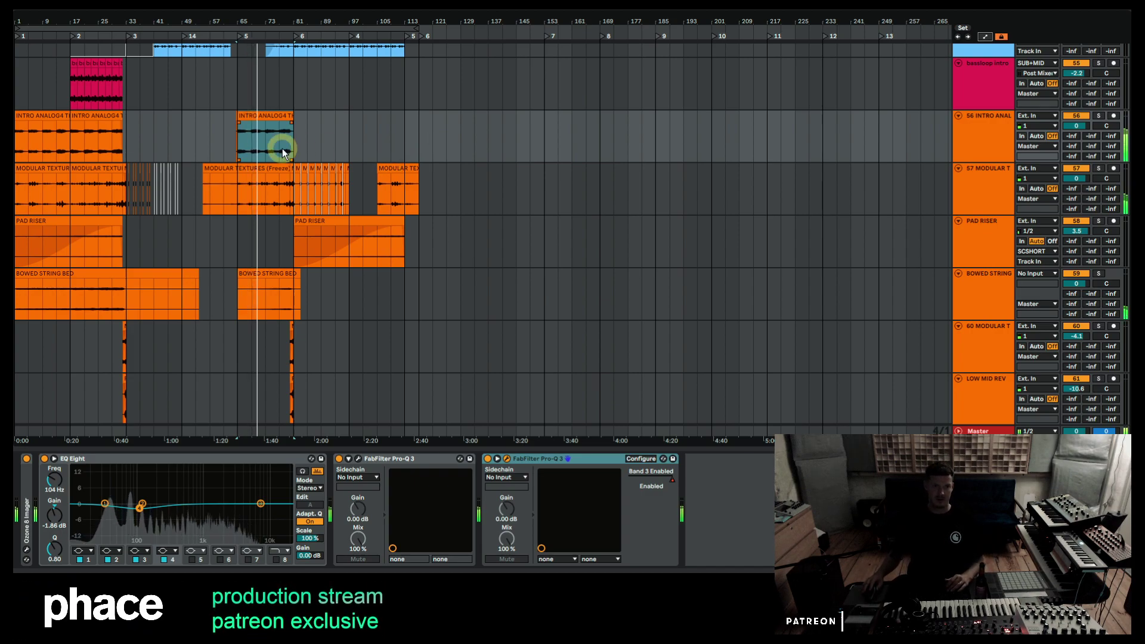
drag(232, 26, 236, 22)
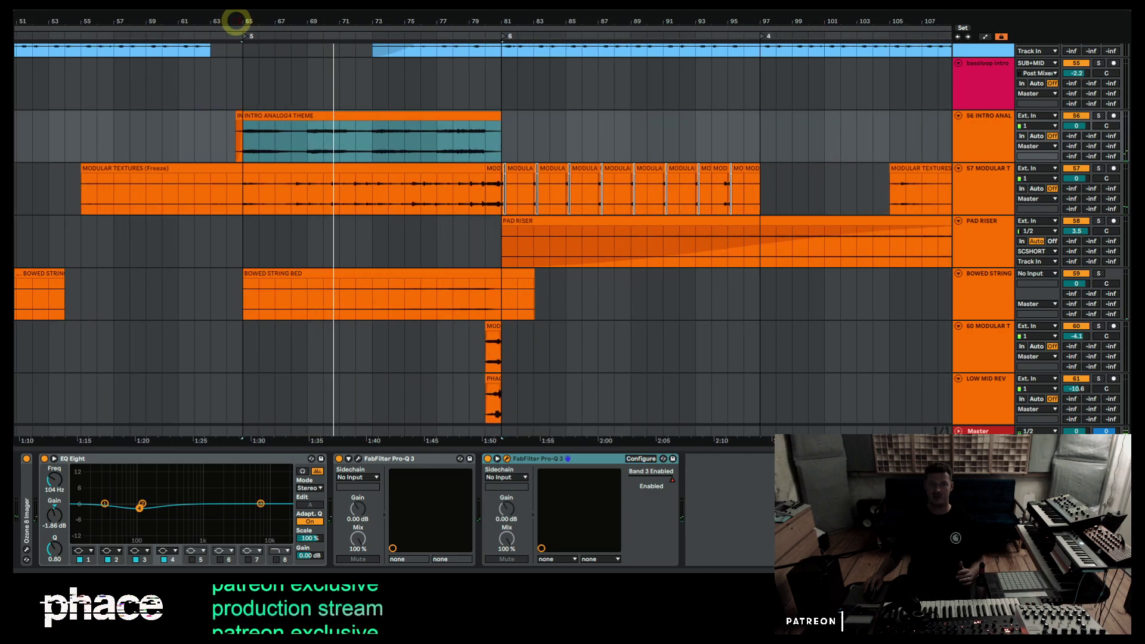
Play the full arrangement from bar 61 through the breakdown and into the section at bar 81.
click(181, 100)
drag(237, 99, 237, 100)
click(181, 99)
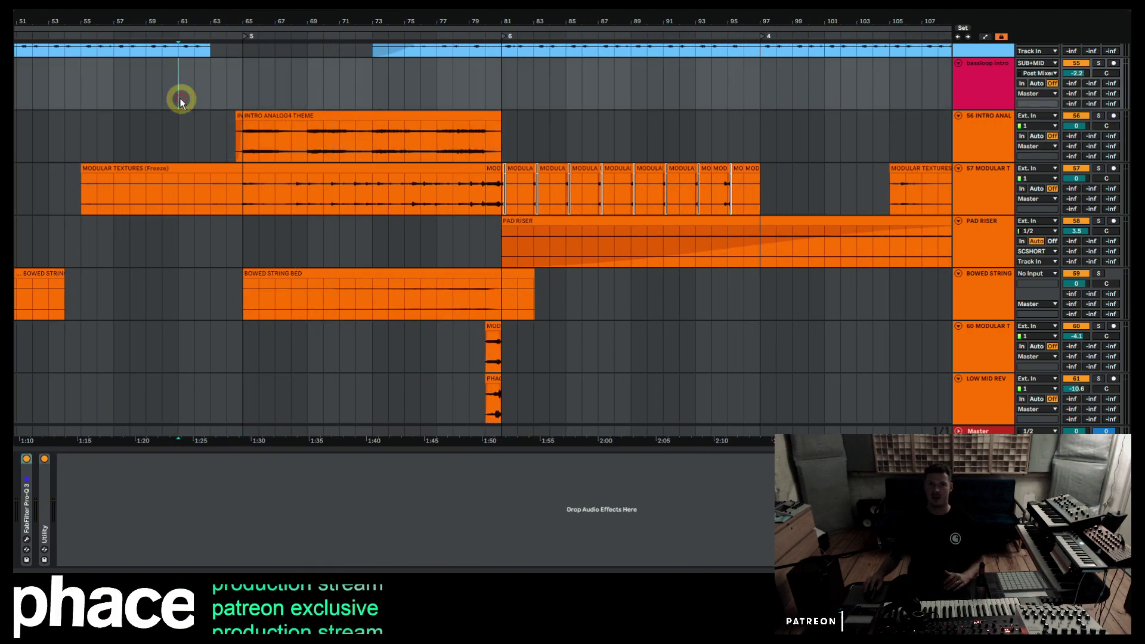
key(space)
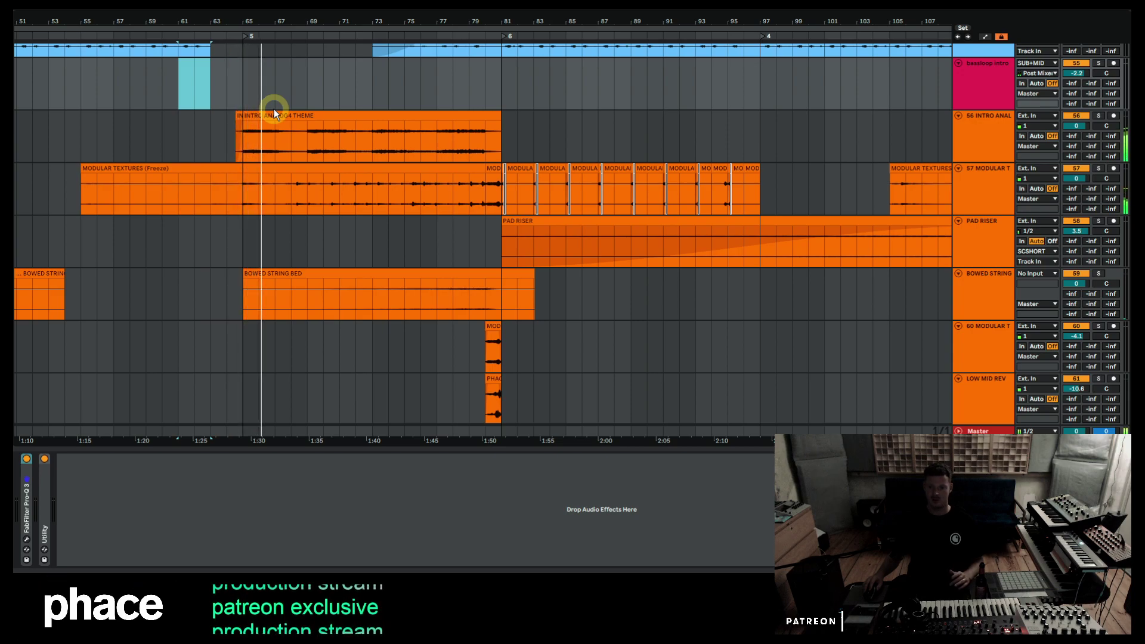
drag(209, 13, 248, 33)
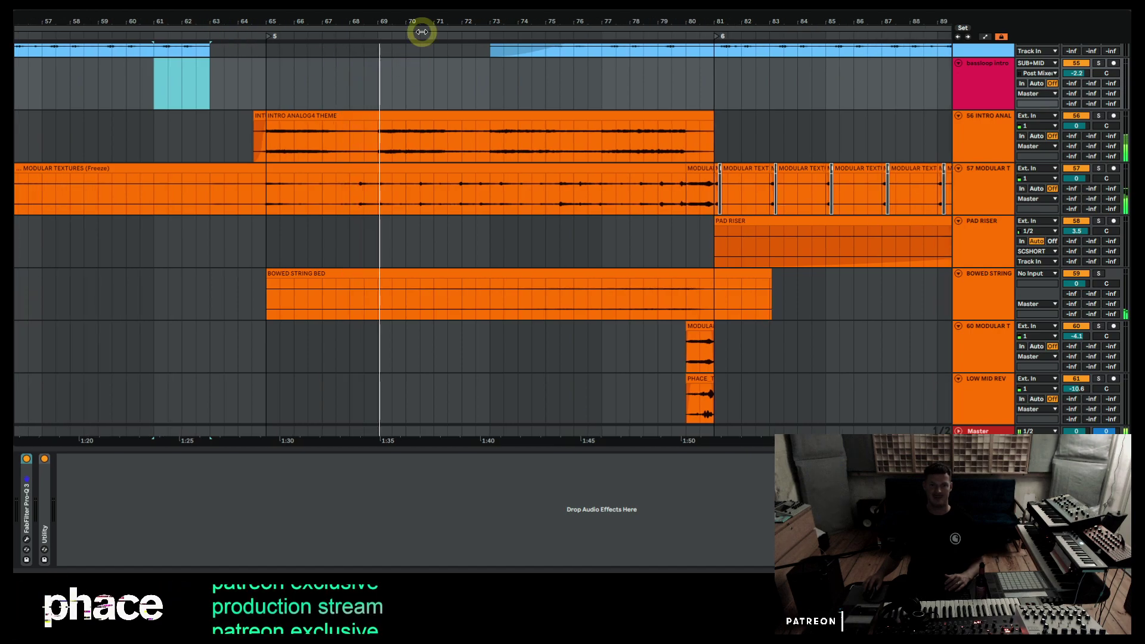
drag(421, 24, 420, 22)
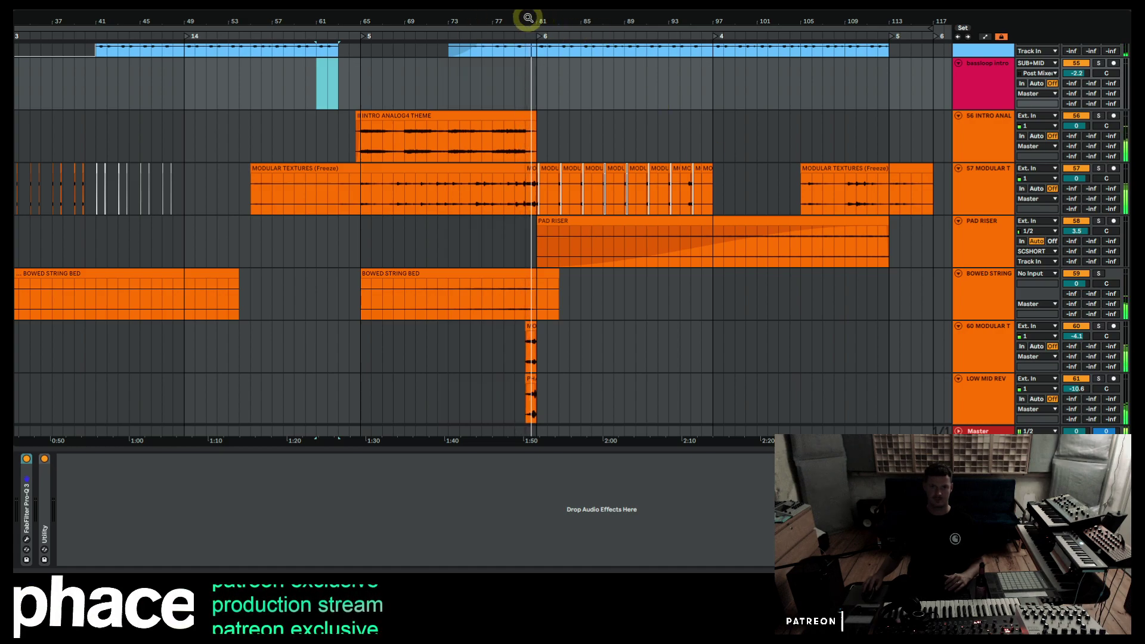
drag(528, 20, 536, 156)
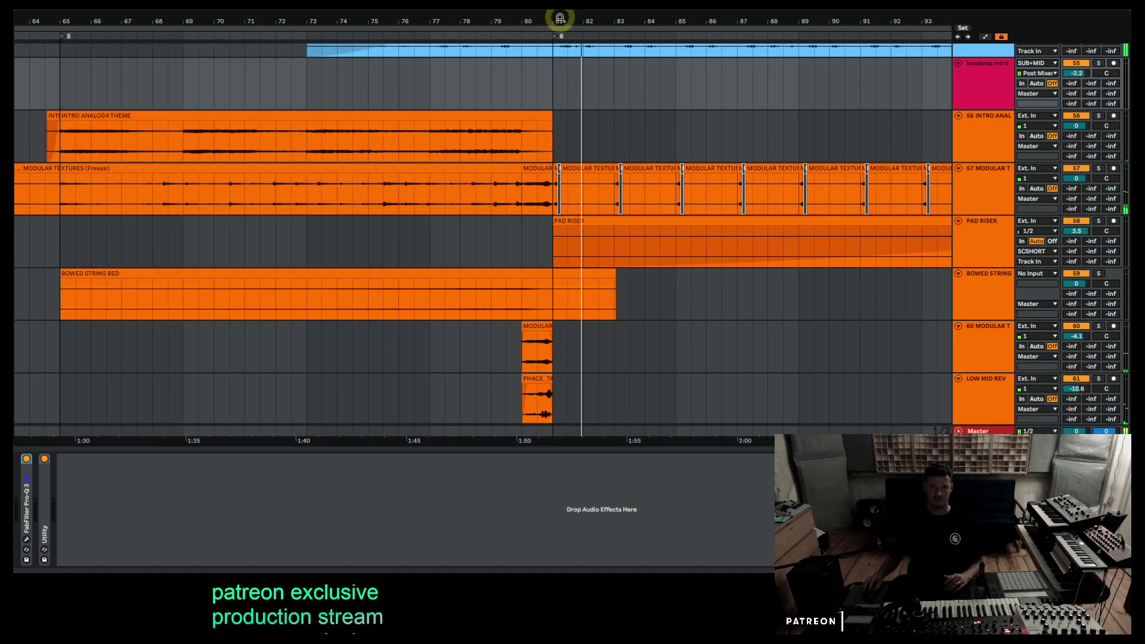
Copy the noise op neu clips of bars 33 to 65 to bar 81 and play from there.
drag(557, 20, 537, 17)
scroll(424, 353, down, 10)
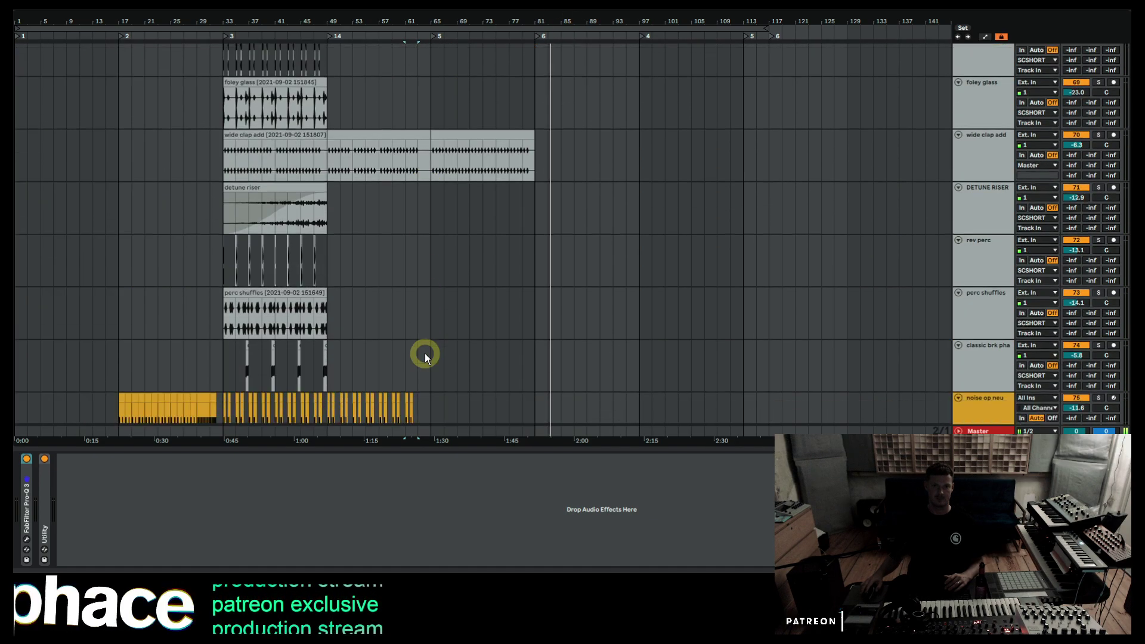
scroll(420, 348, down, 2)
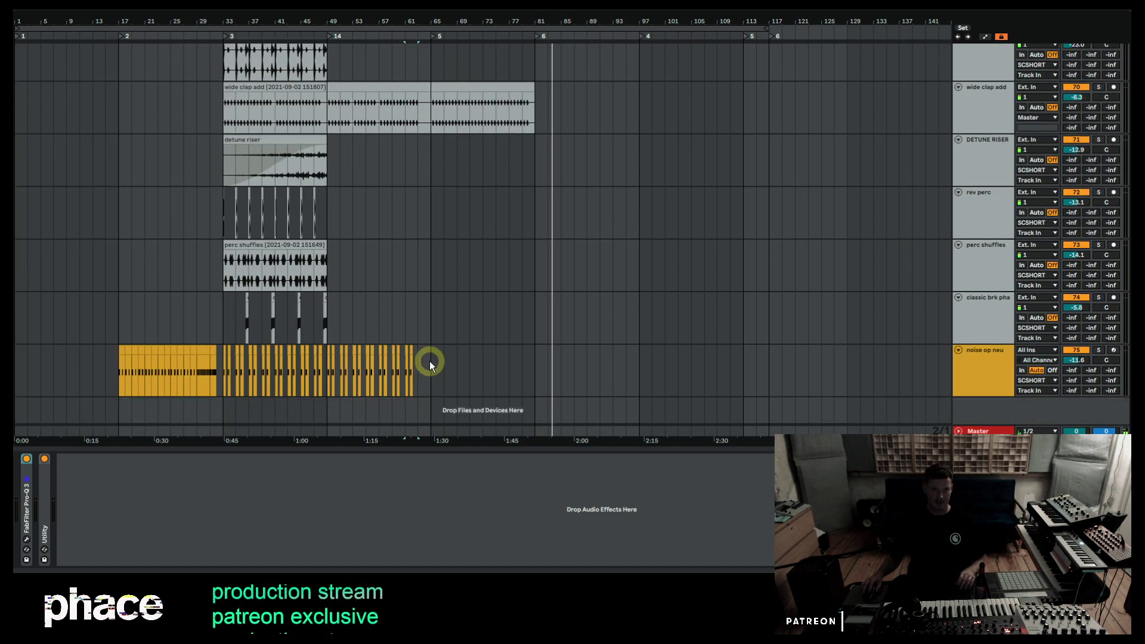
drag(429, 360, 289, 357)
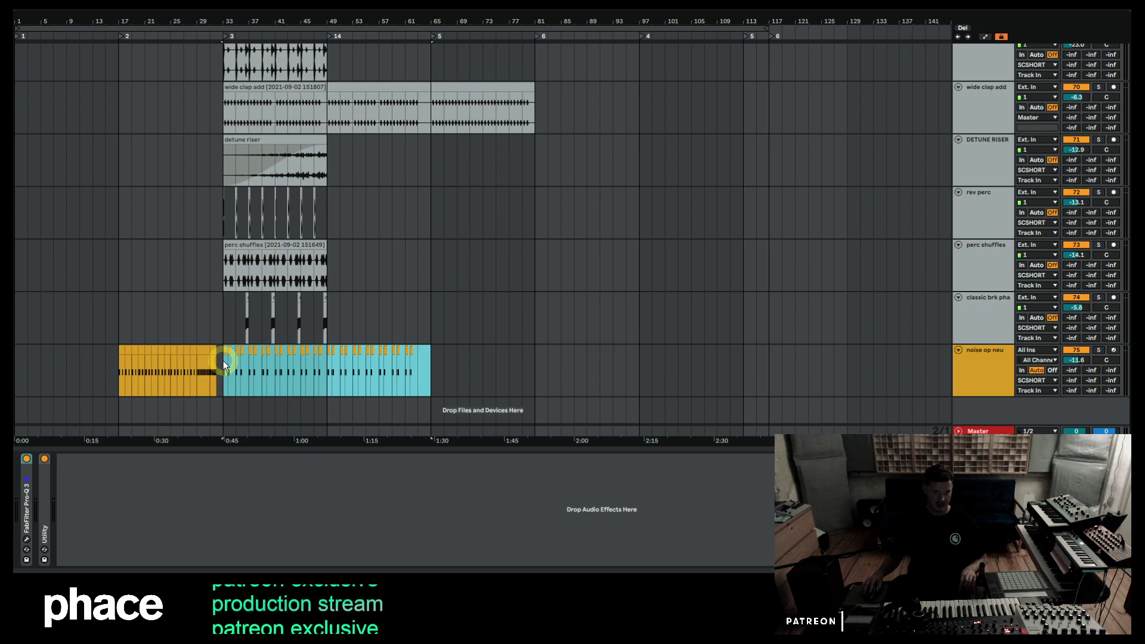
click(536, 357)
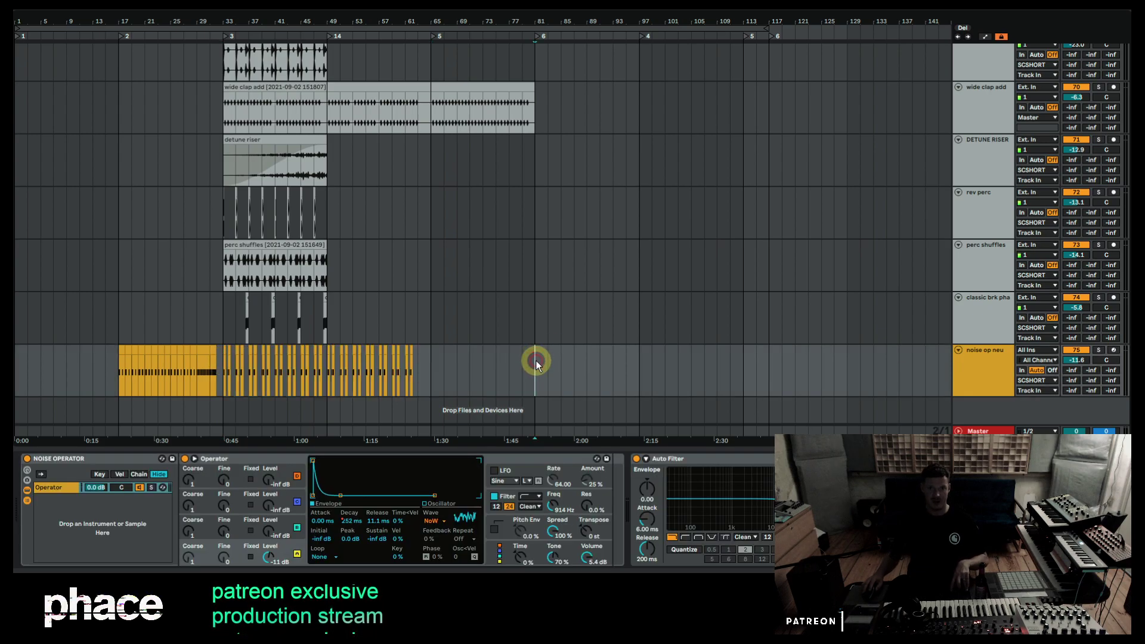
key(ctrl+v)
key(space)
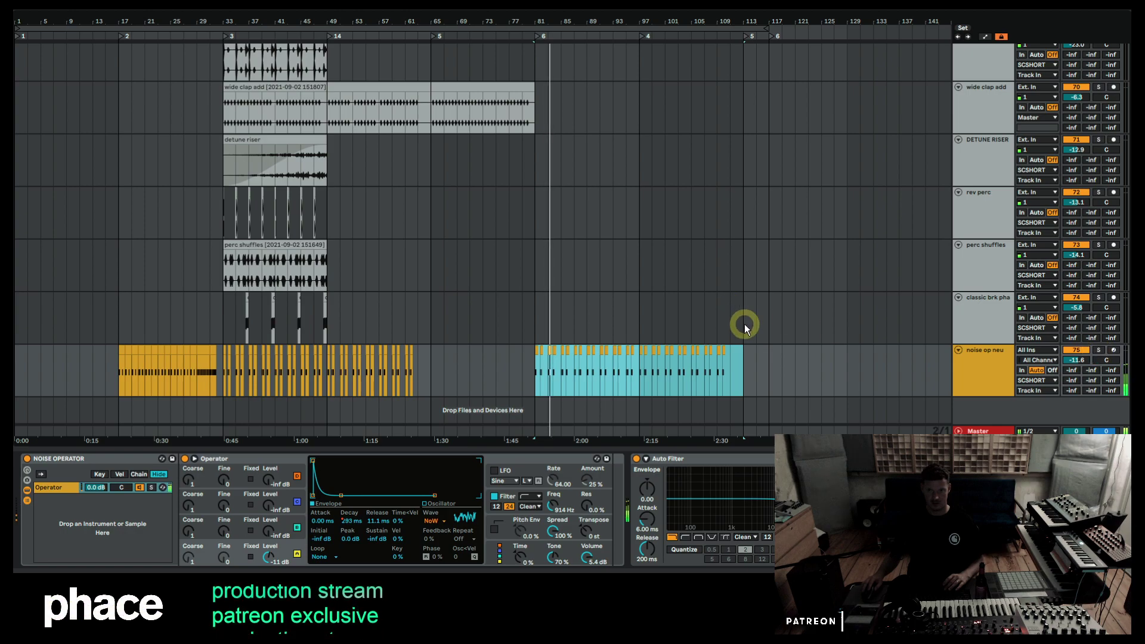
Show the automation and duplicate the noise op neu track's Operator decay automation from bars 33 to 49 four times, up to bar 113.
click(984, 38)
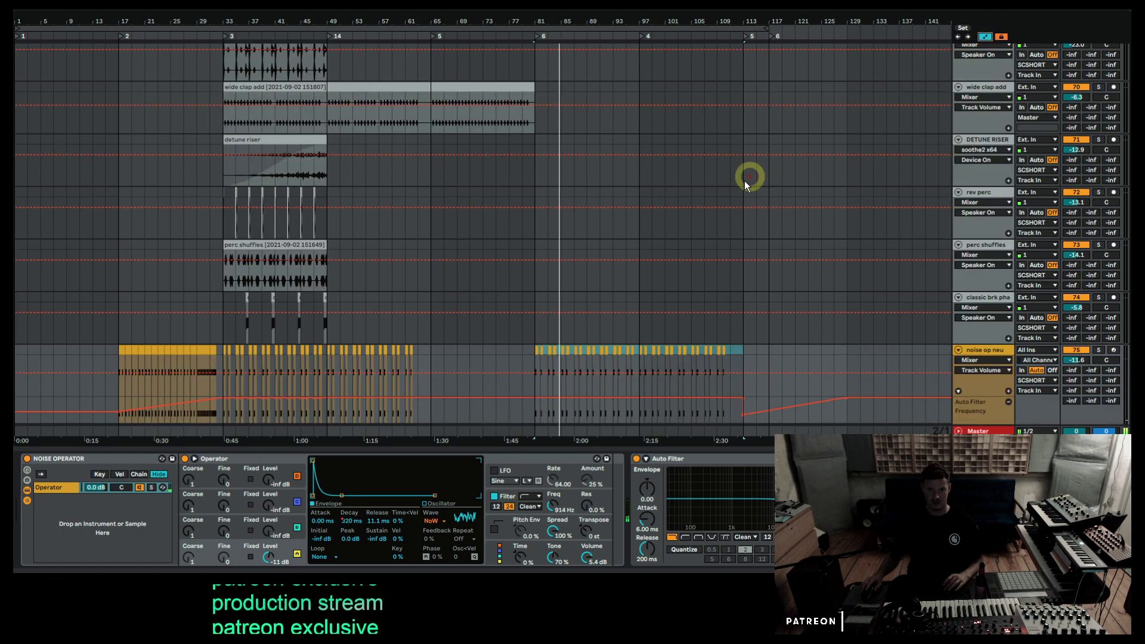
scroll(740, 185, down, 3)
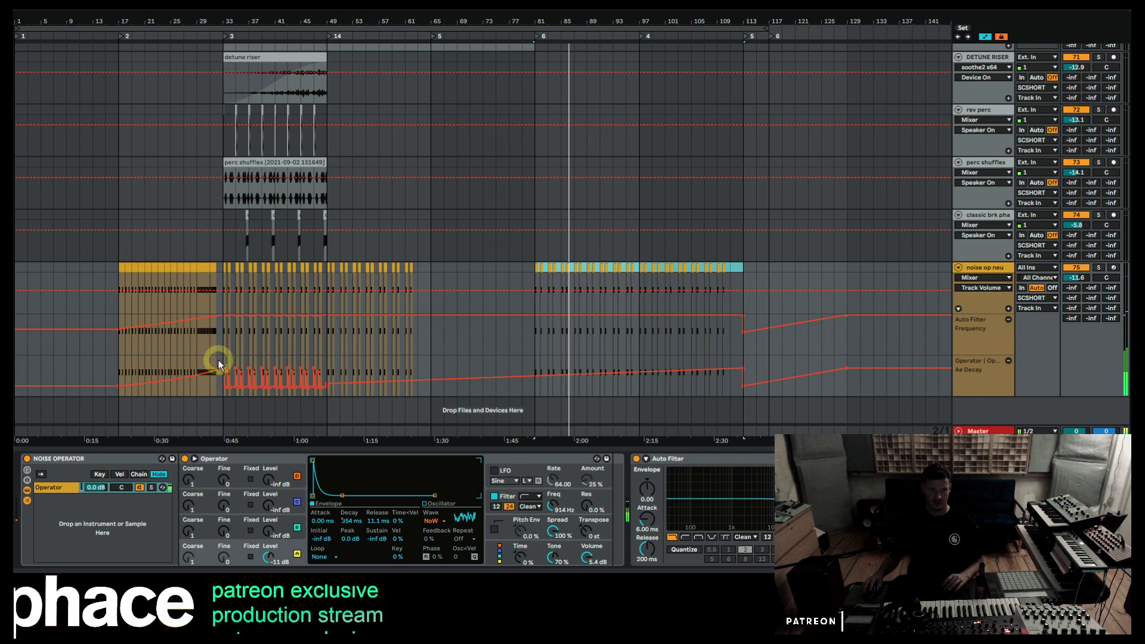
drag(221, 360, 329, 358)
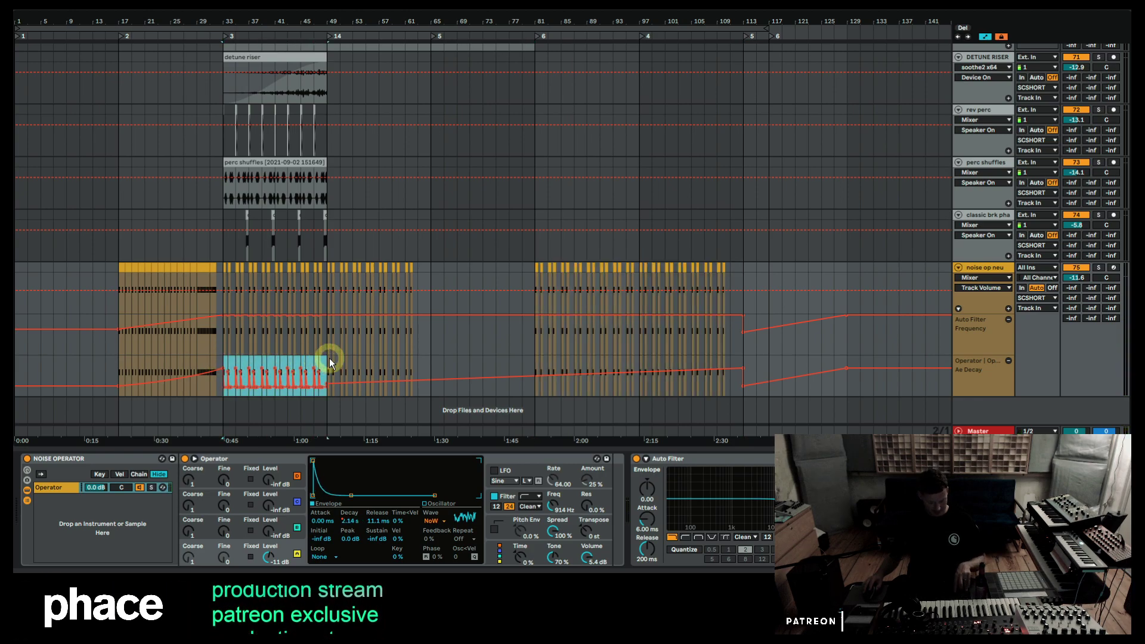
key(ctrl+d)
key(ctrl+d)
key(ctrl+d)
key(ctrl+d)
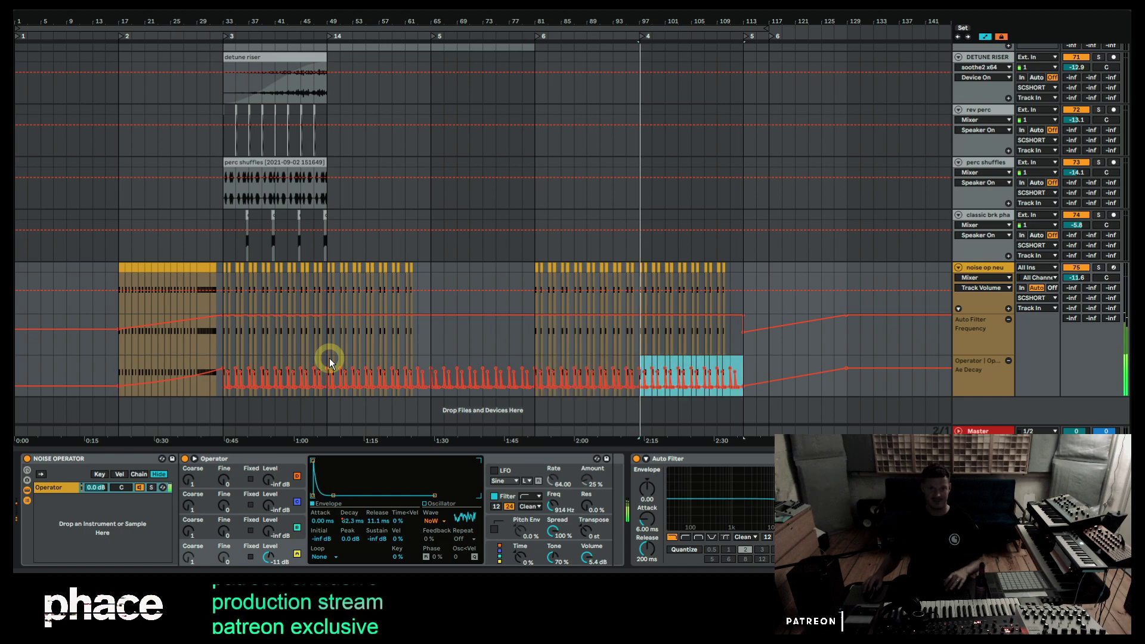
Play from bar 81 and deactivate the second noise op neu clip after bar 81.
click(534, 354)
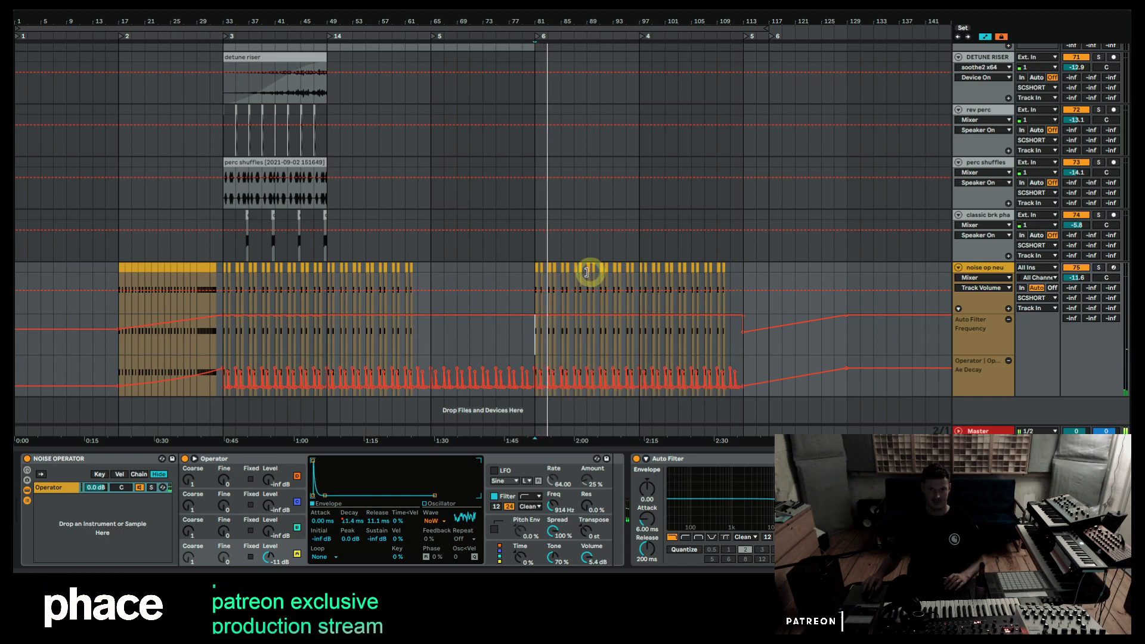
key(space)
drag(538, 28, 552, 266)
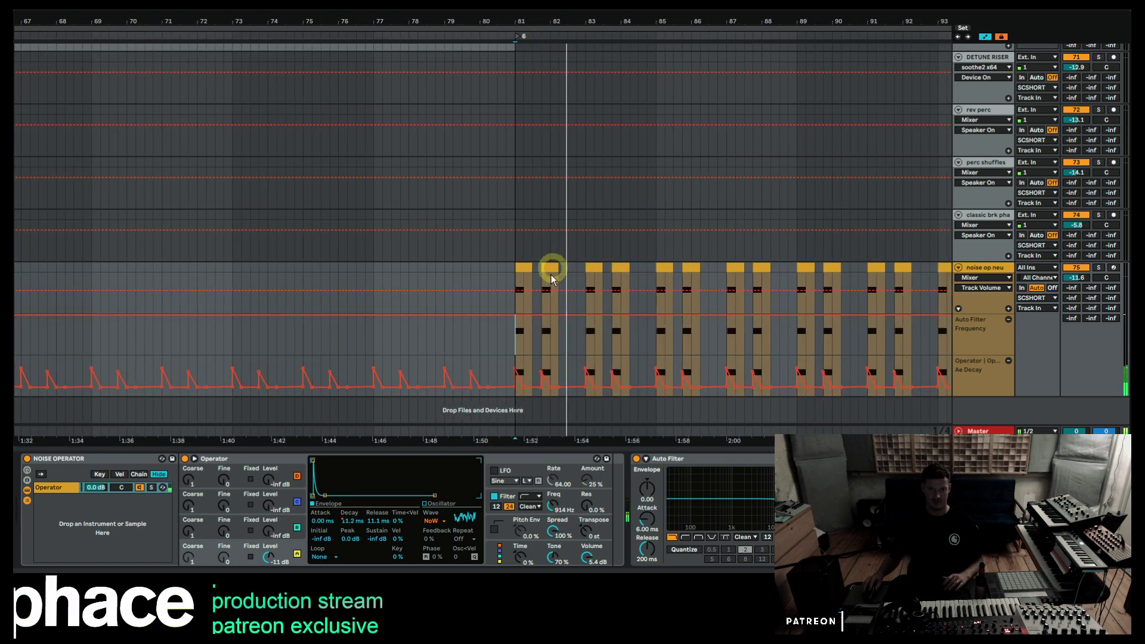
click(550, 266)
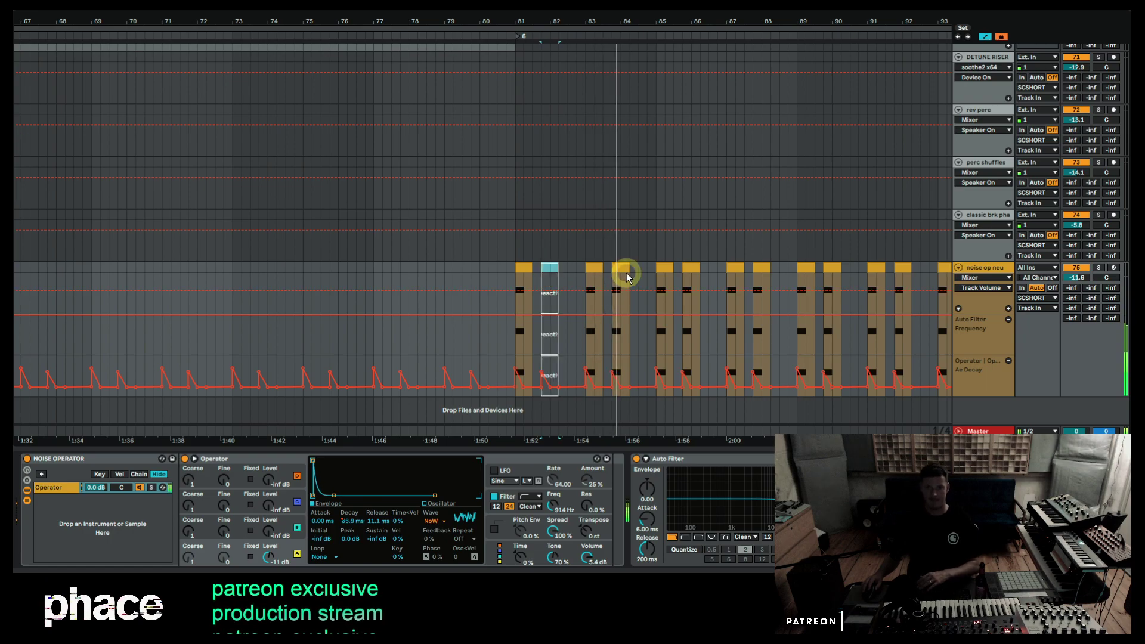
drag(708, 18, 510, 25)
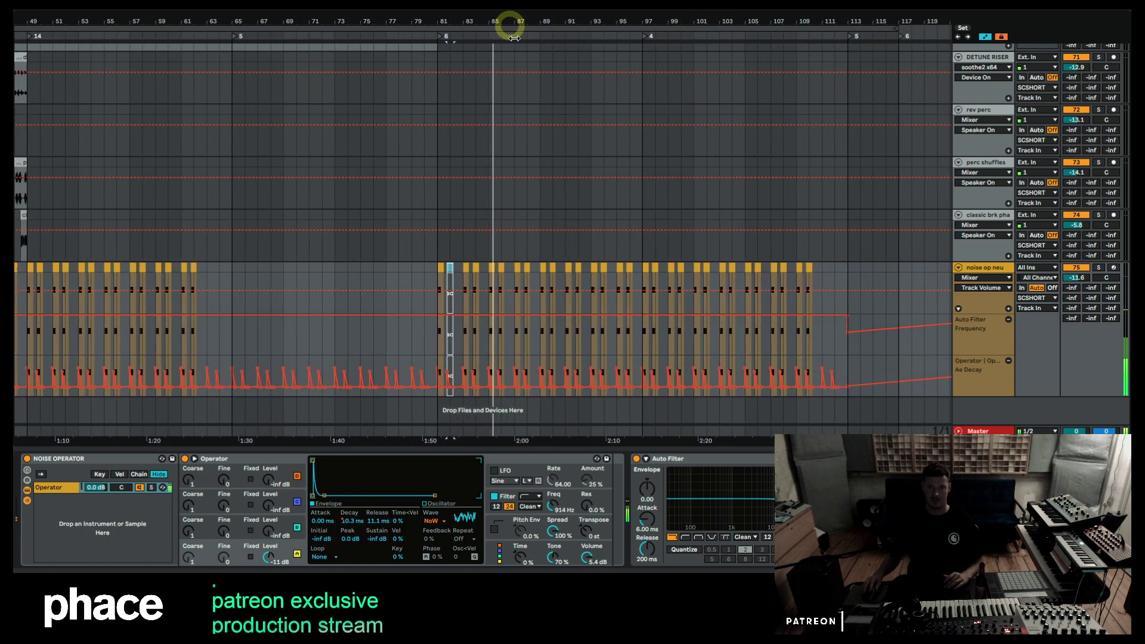
Play from bar 95, try deactivating the noise op neu clips from bar 97 to about bar 112, and reactivate them.
click(618, 214)
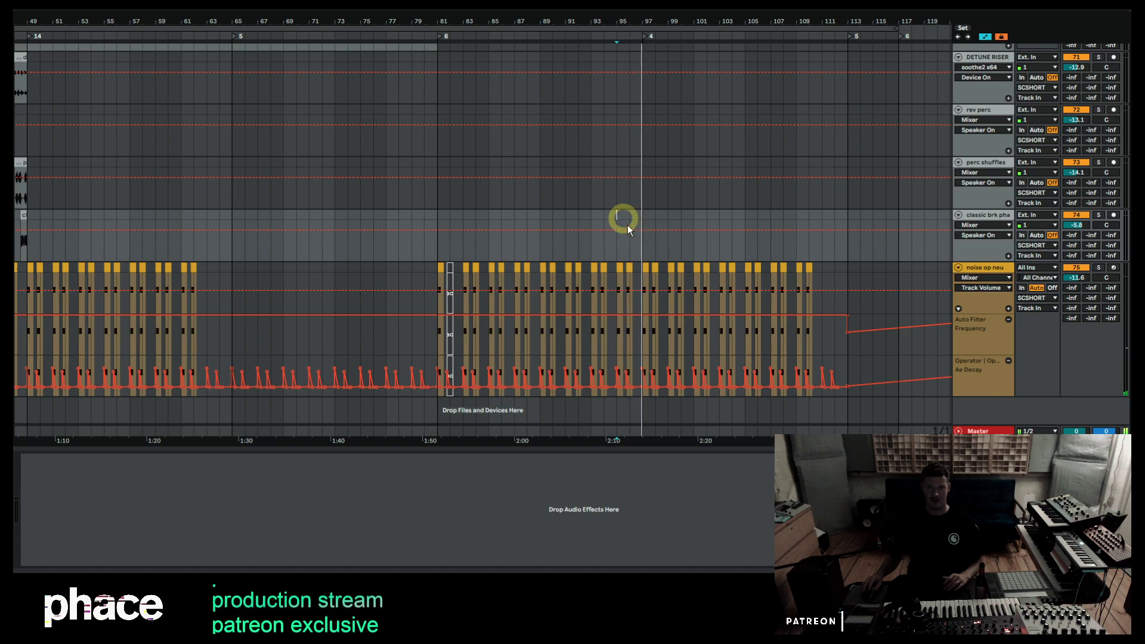
drag(642, 267, 694, 270)
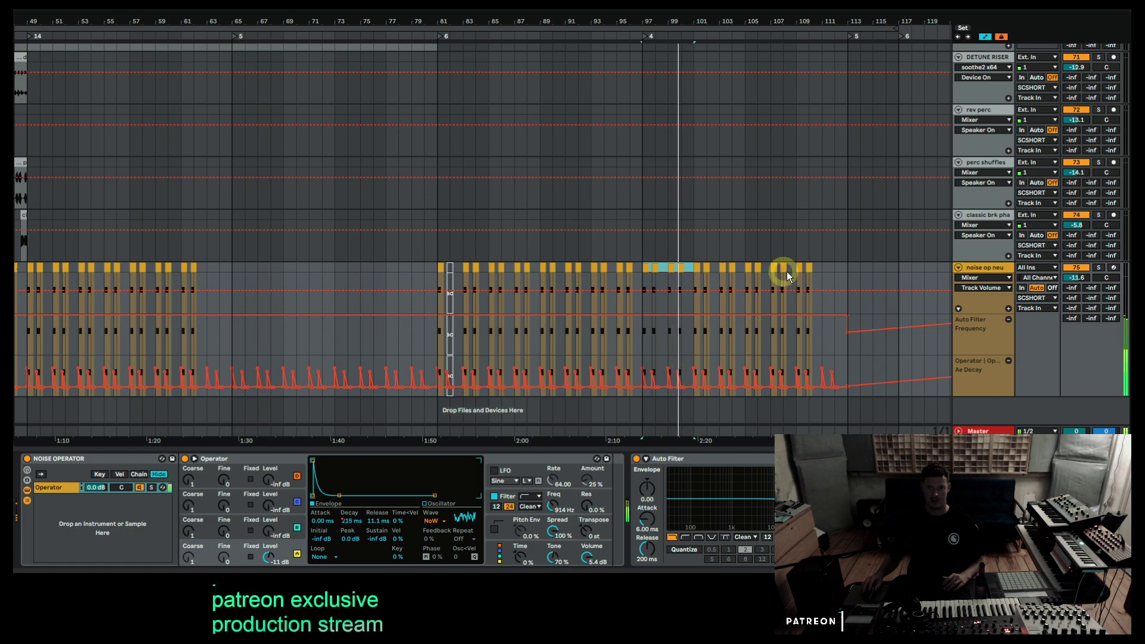
drag(824, 266, 643, 268)
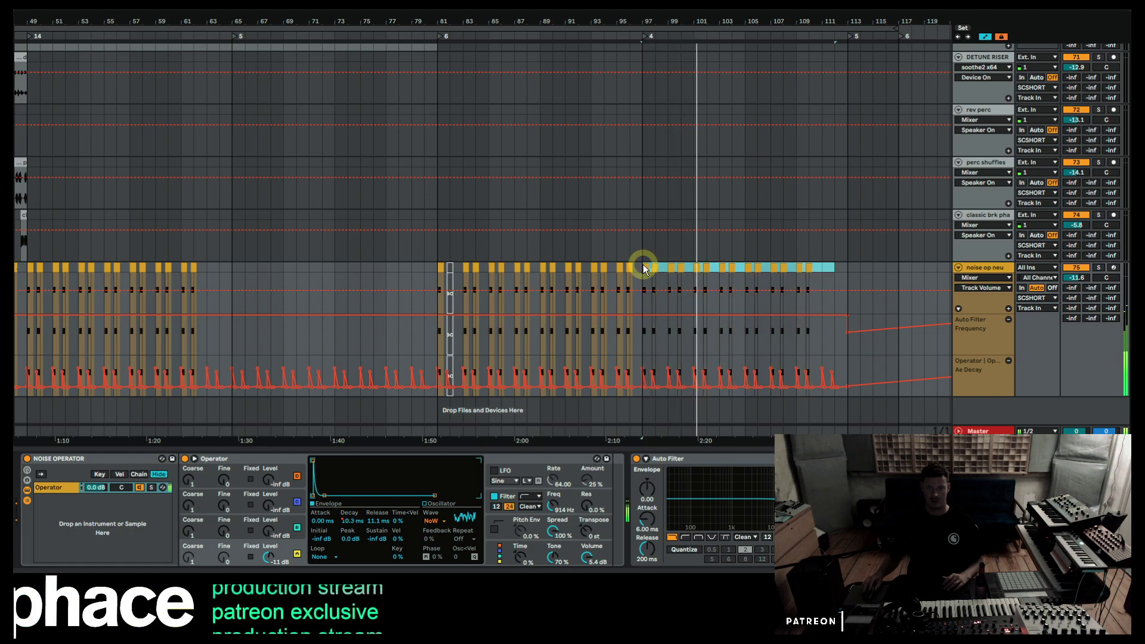
key(0)
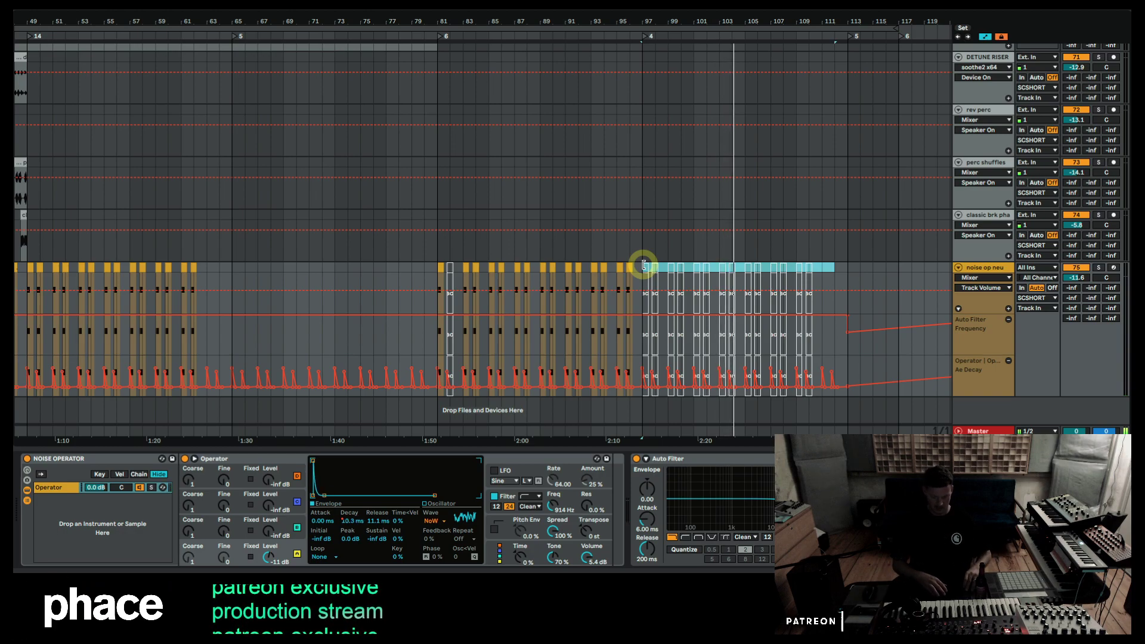
key(0)
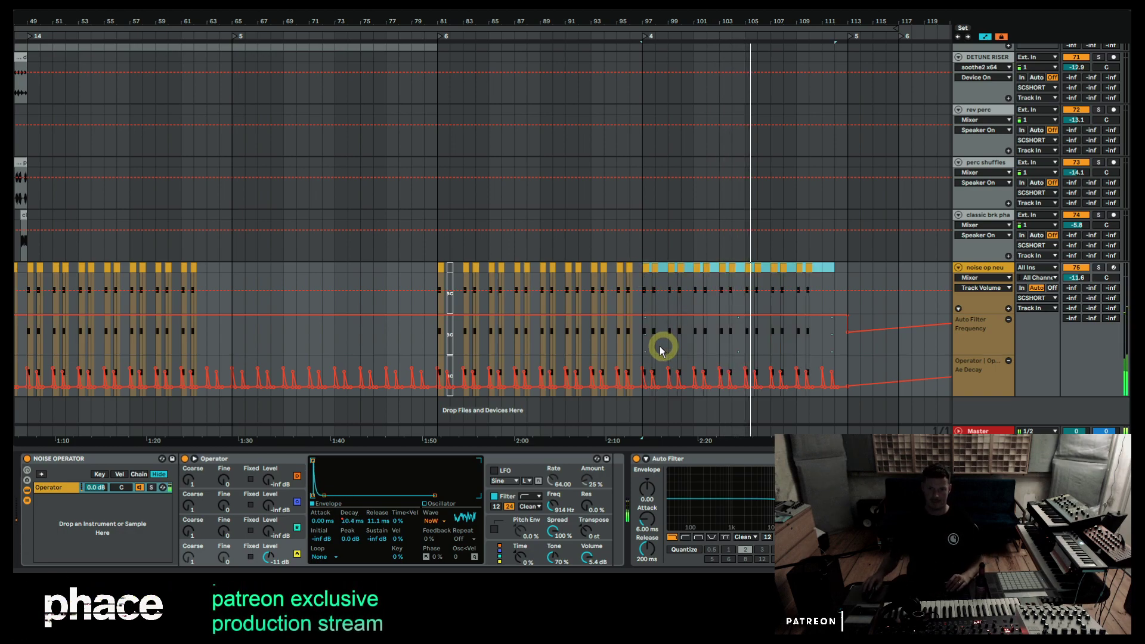
Slightly lower the Operator decay automation peaks in bars 97 to 113 and in bars 49 to 65, playing each range.
drag(843, 365, 650, 371)
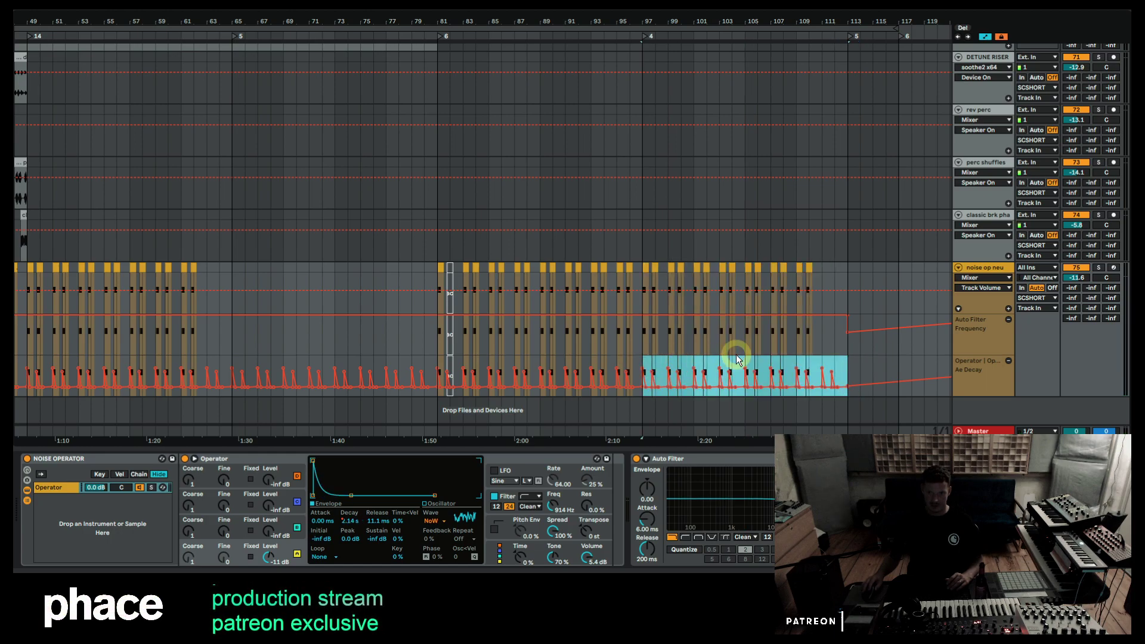
key(space)
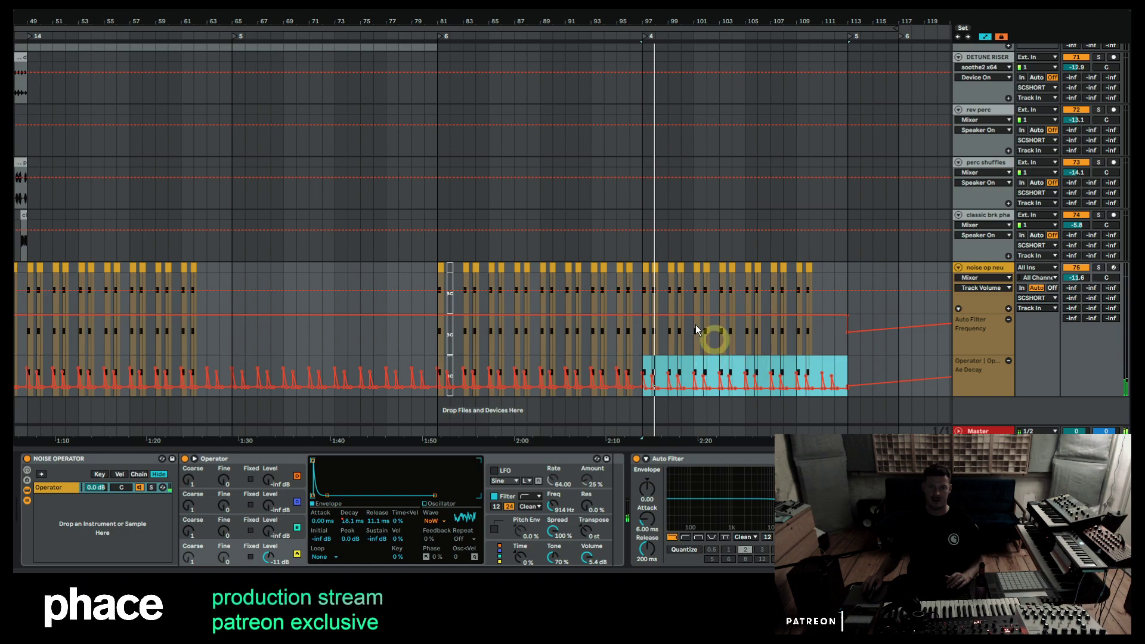
drag(686, 18, 927, 31)
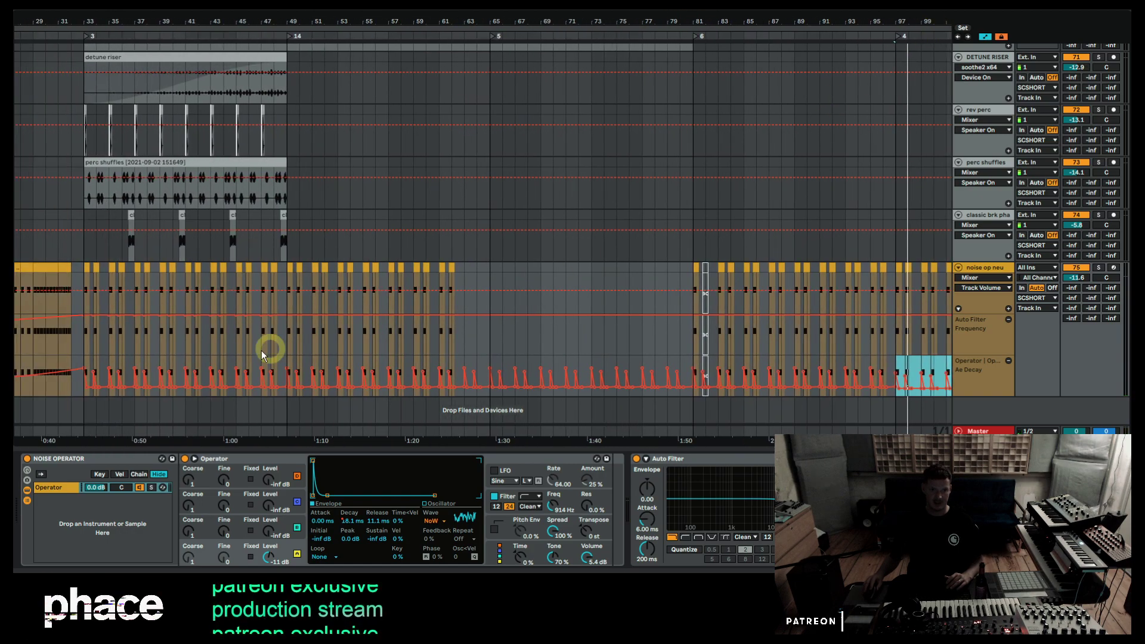
drag(287, 357, 481, 356)
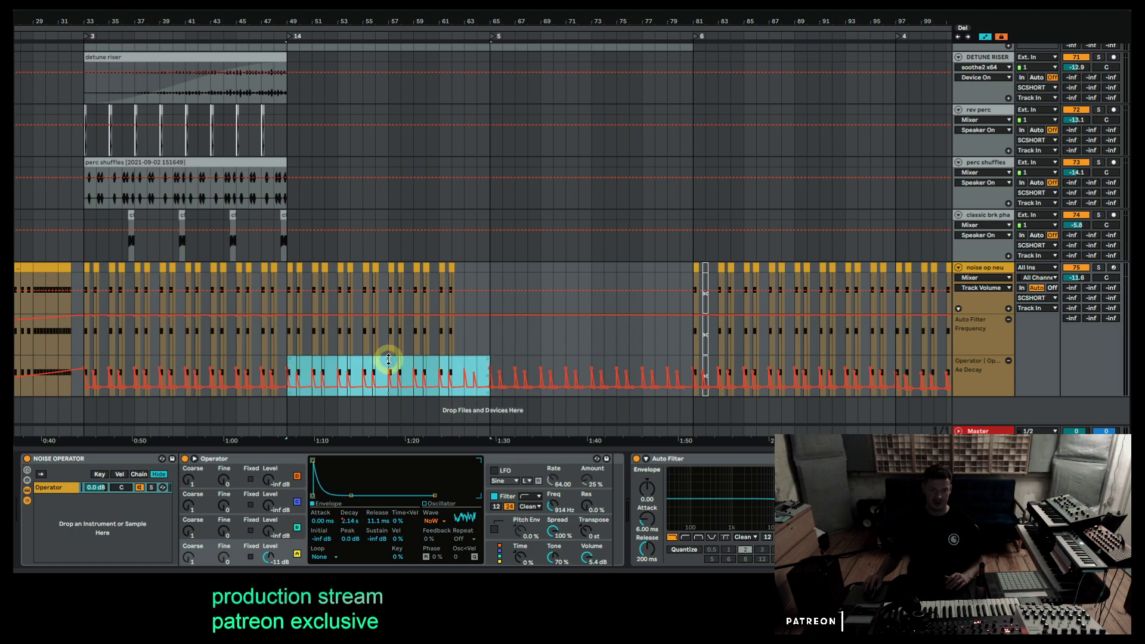
drag(387, 365, 383, 366)
key(space)
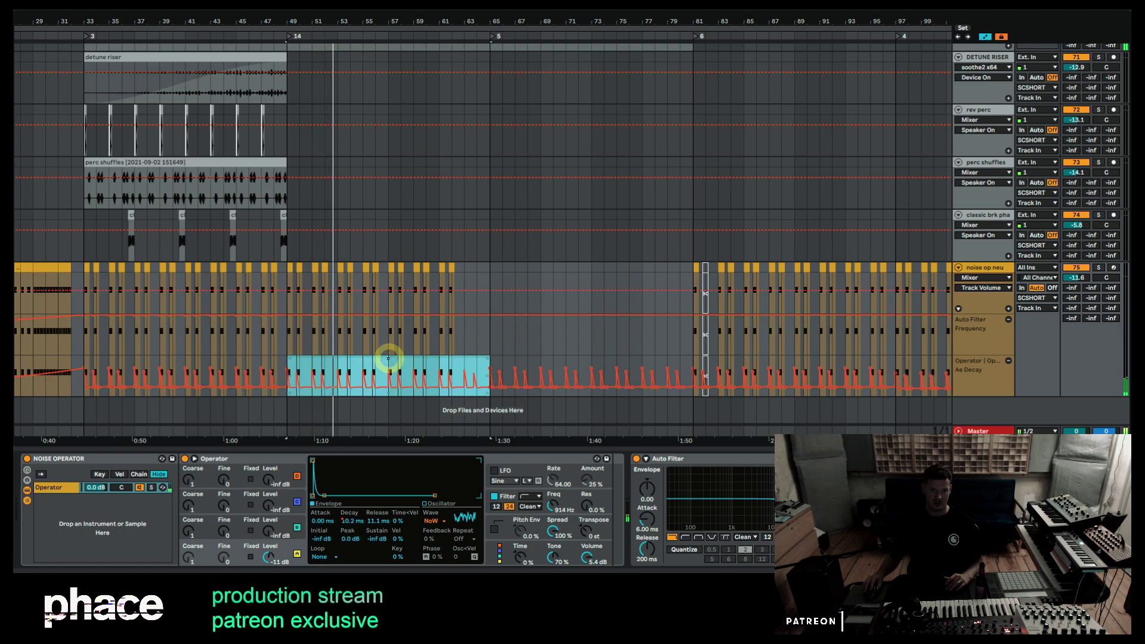
Hide the automation lanes and play the arrangement from bar 78 into the section at bar 81.
click(986, 39)
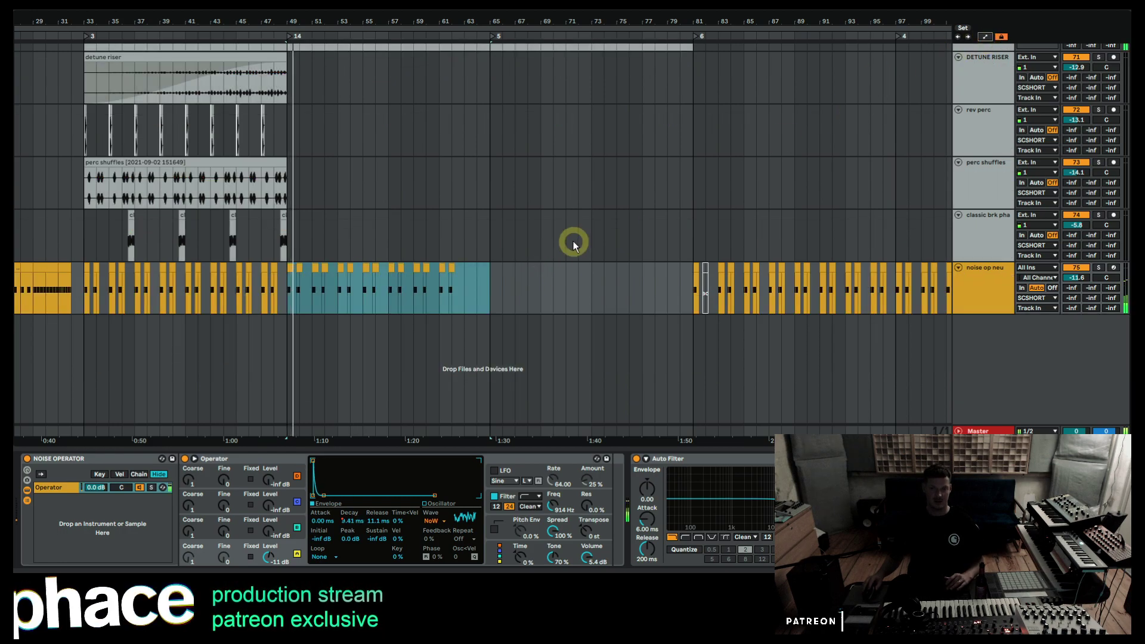
scroll(632, 280, up, 1)
click(655, 322)
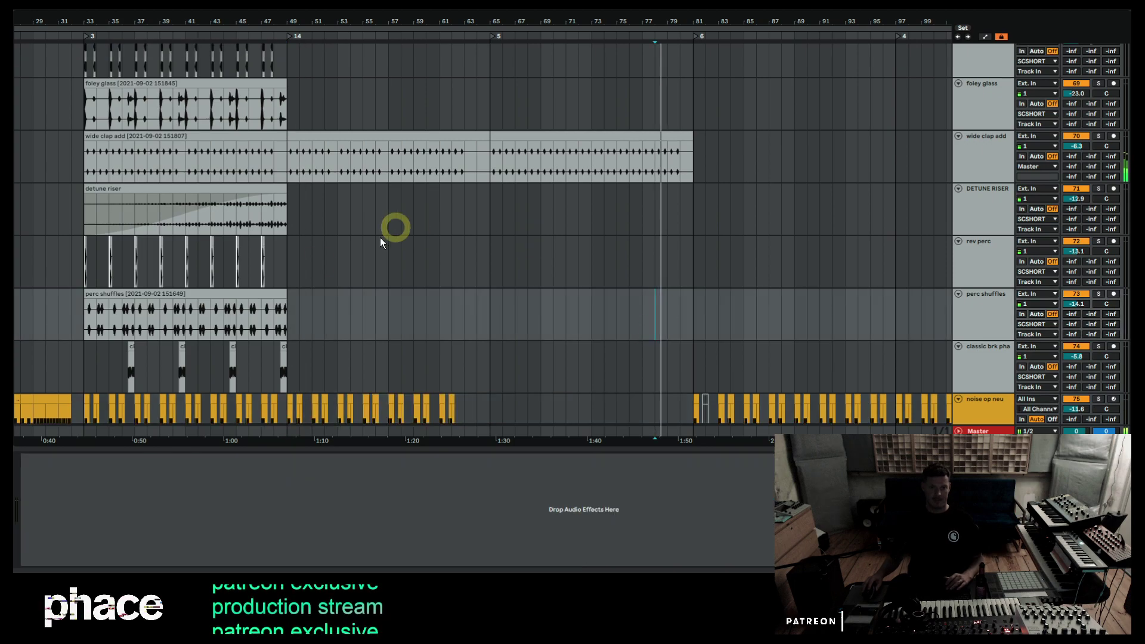
Copy the perc shuffles and classic brk clips from bars 33 to 49 to bar 81 and play from there.
scroll(294, 336, down, 2)
drag(460, 20, 344, 21)
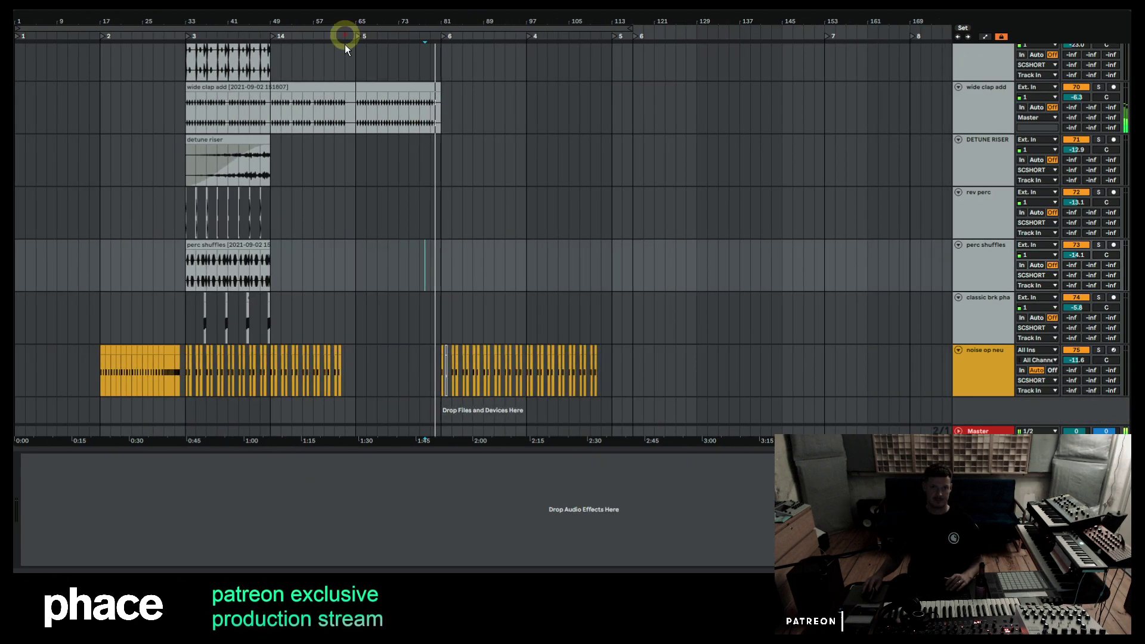
drag(188, 360, 96, 353)
drag(452, 23, 448, 14)
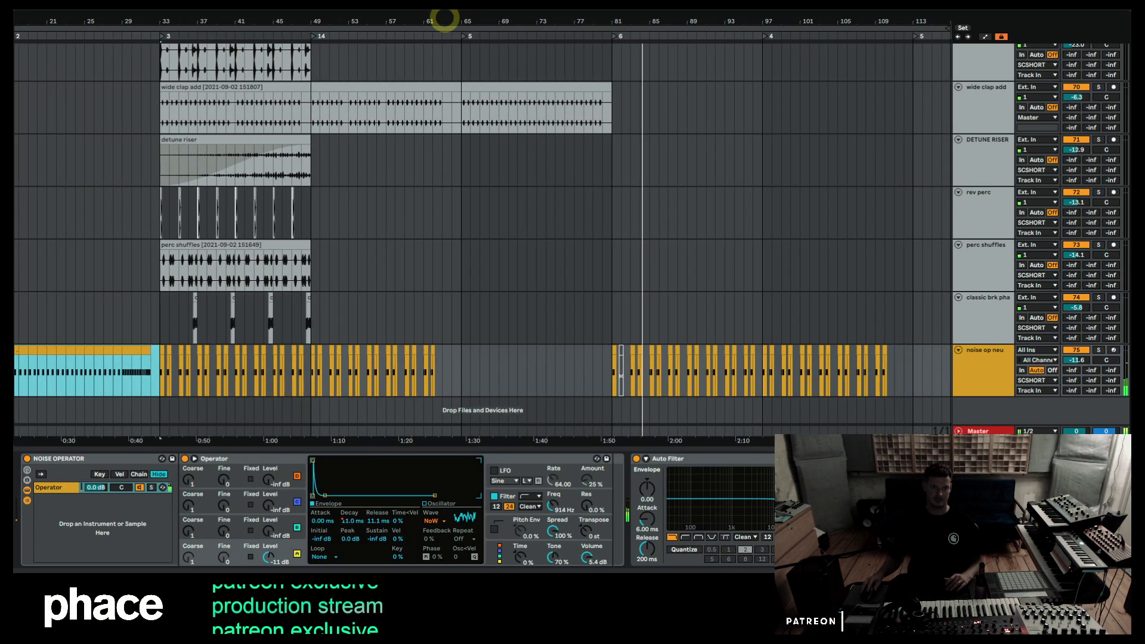
click(206, 243)
click(289, 281)
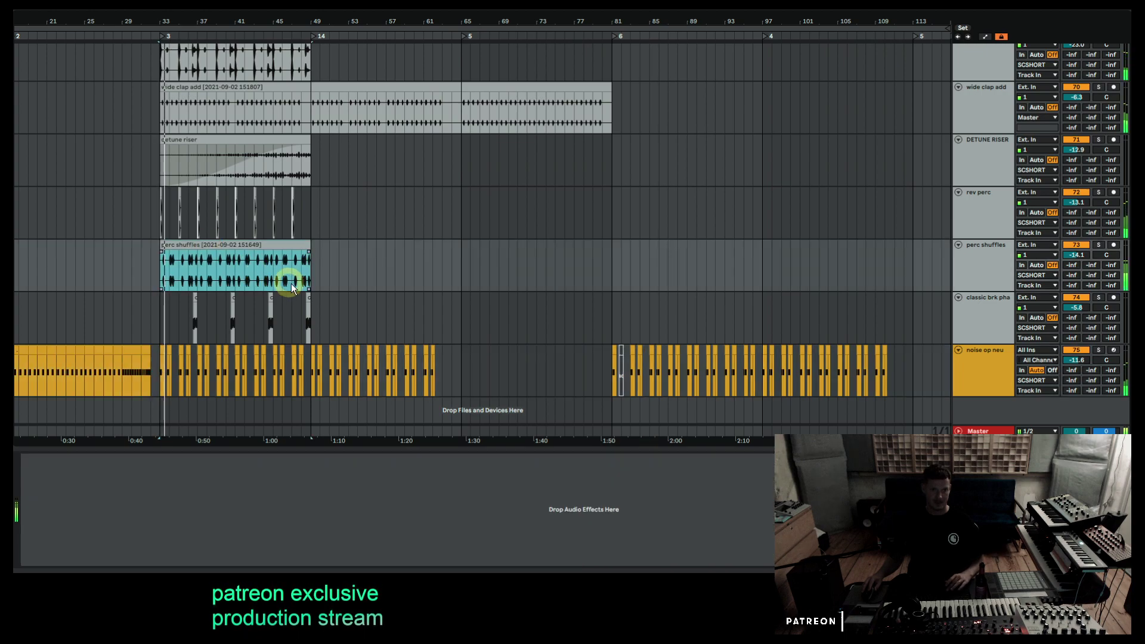
drag(314, 307, 656, 271)
key(space)
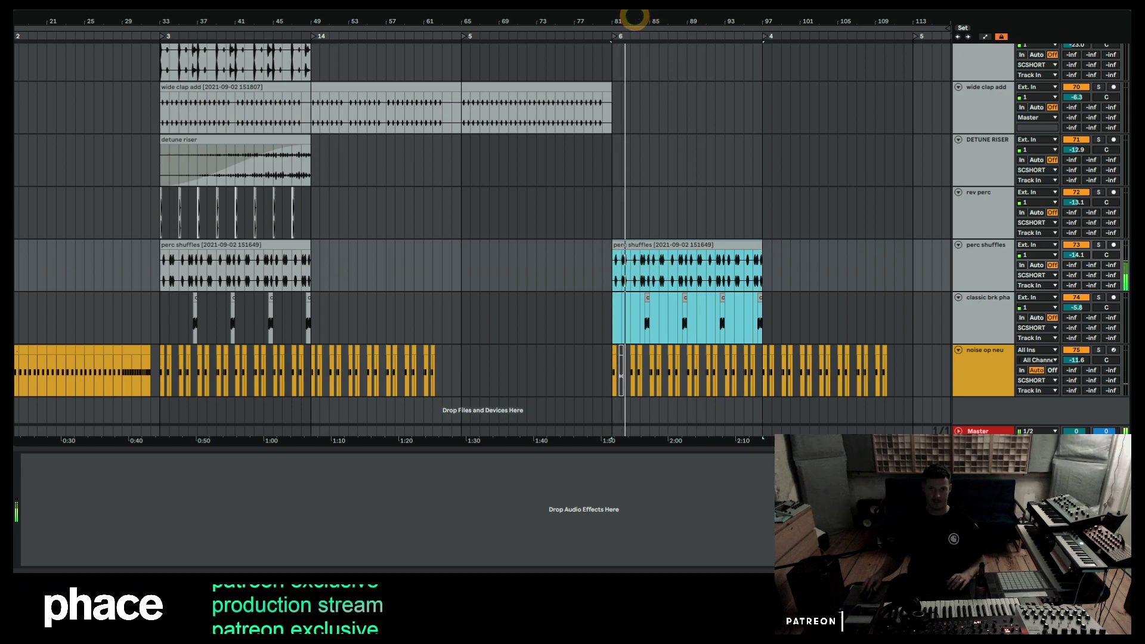
Trim the start of the copied perc shuffles clip from bar 81 to about bar 82, listening to the section.
drag(634, 17, 626, 84)
click(523, 244)
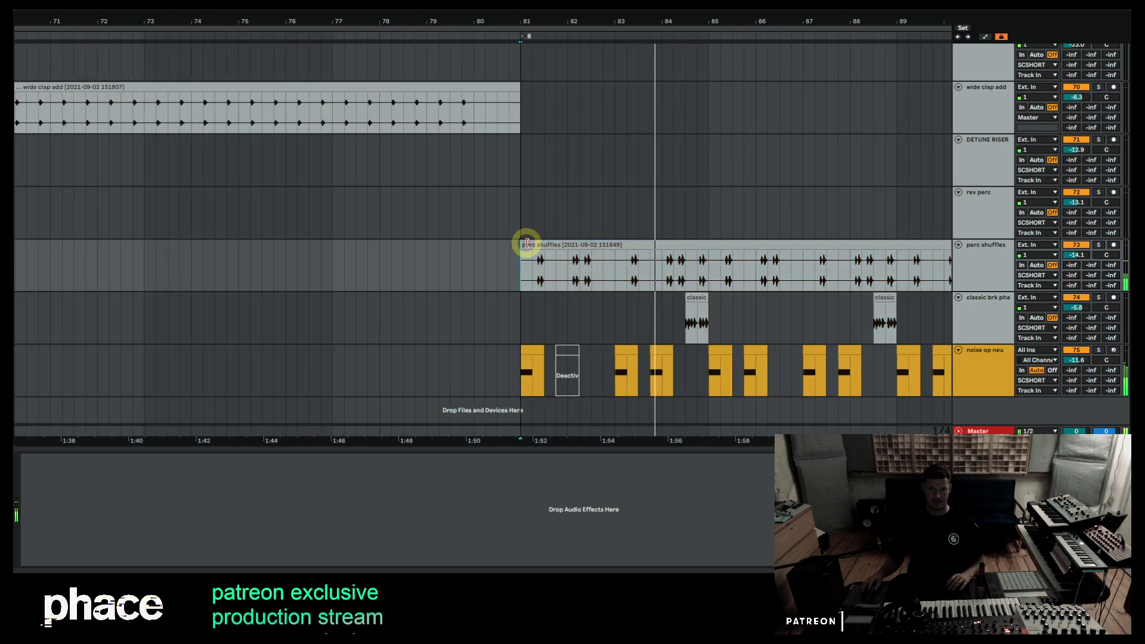
drag(525, 243, 562, 243)
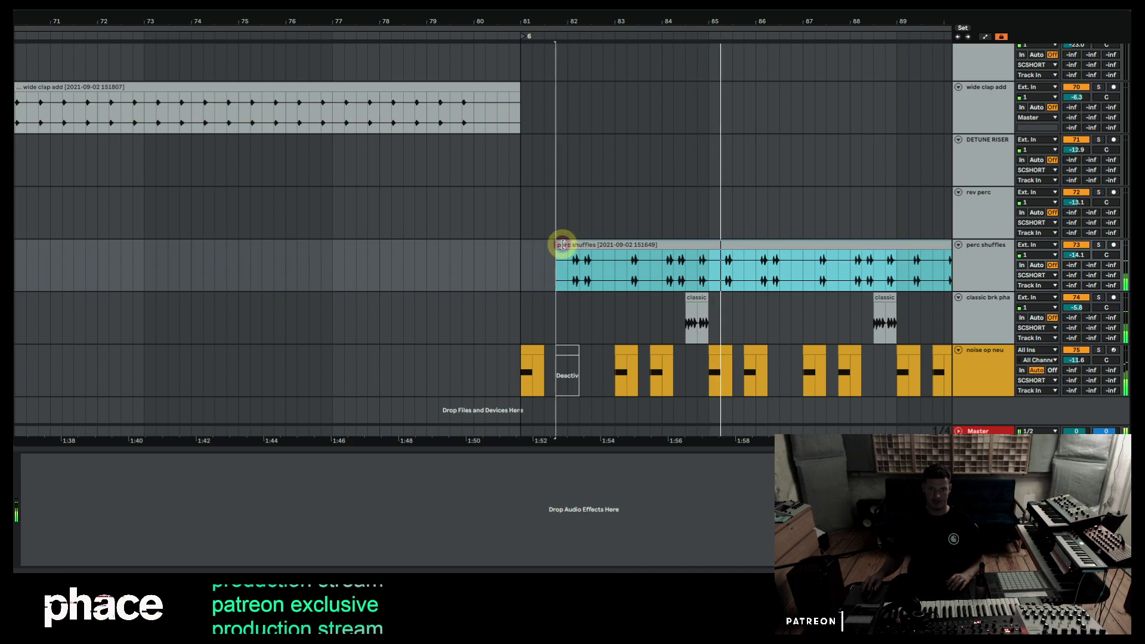
mouse_move(724, 23)
mouse_down()
mouse_move(775, 13)
mouse_move(726, 11)
mouse_up()
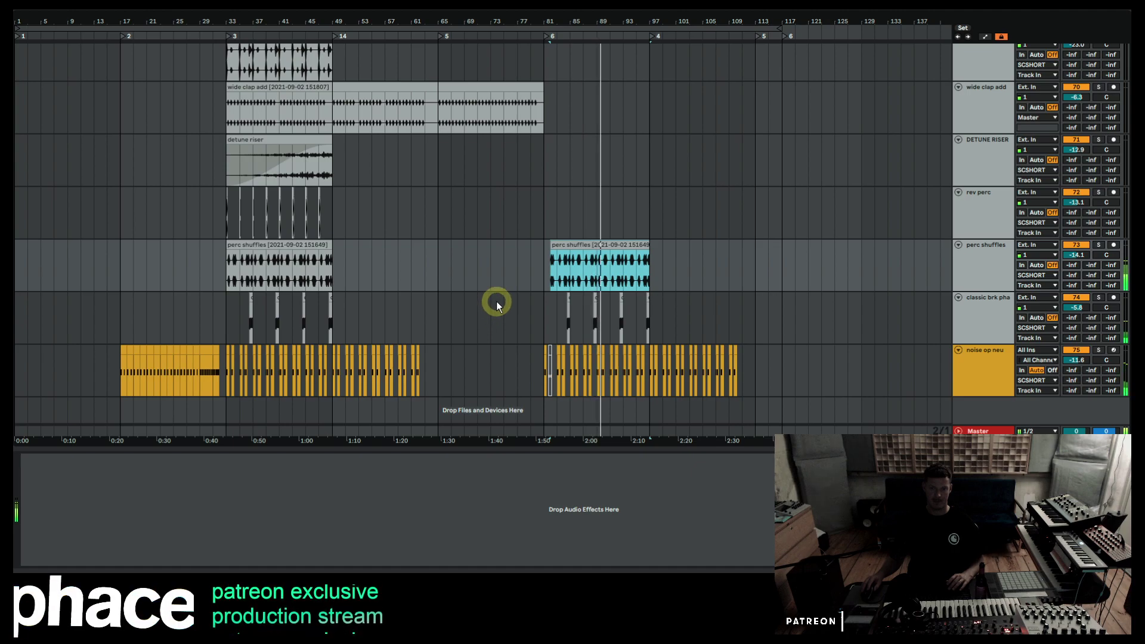
drag(603, 22, 601, 20)
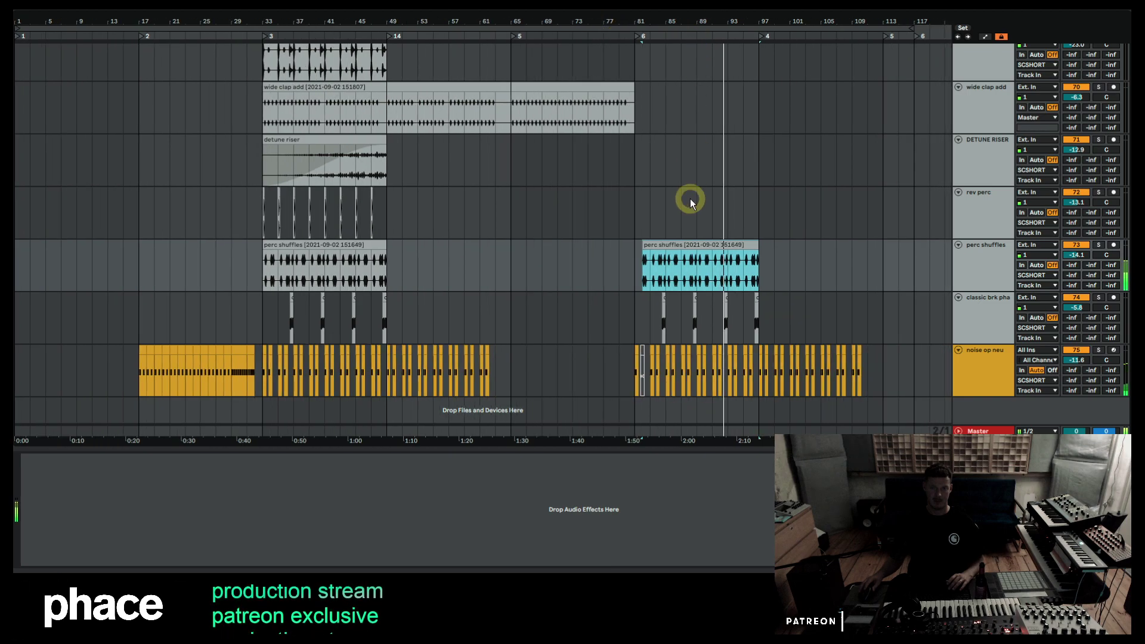
Copy the wide clap add clips from bar 33 to bar 81 and trim the copy's start to about bar 82.
scroll(695, 200, up, 4)
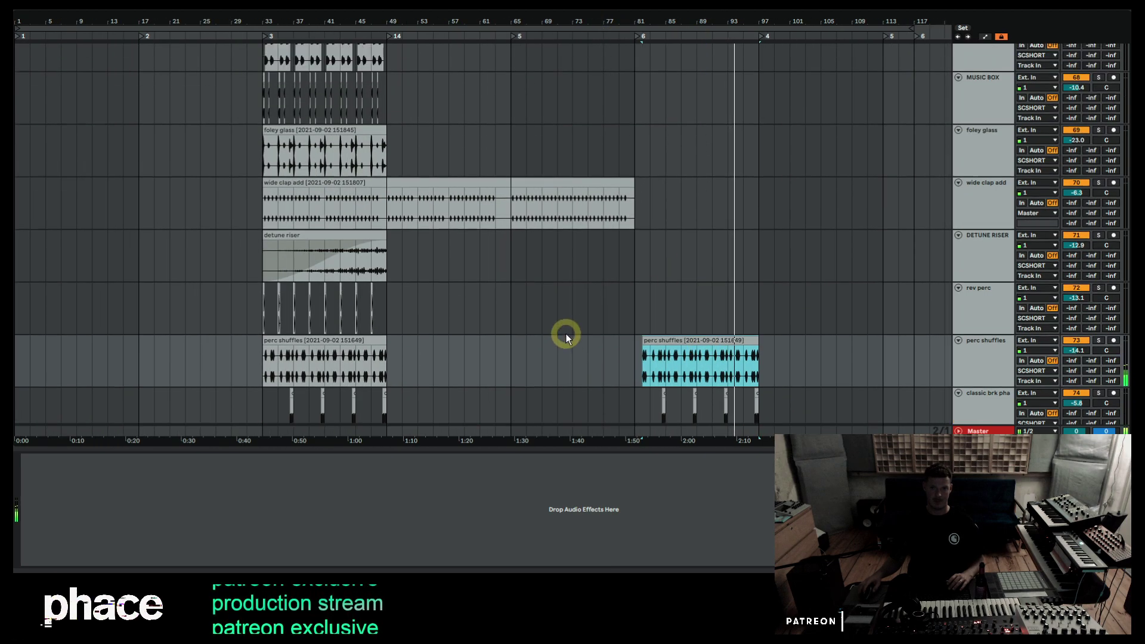
drag(399, 295, 260, 299)
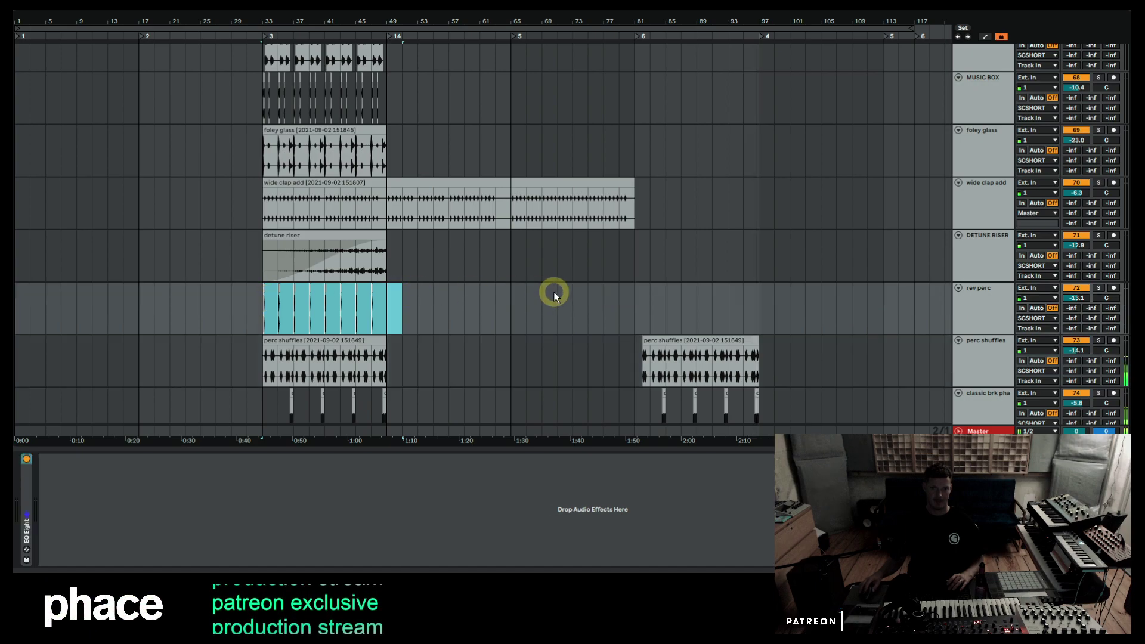
click(743, 300)
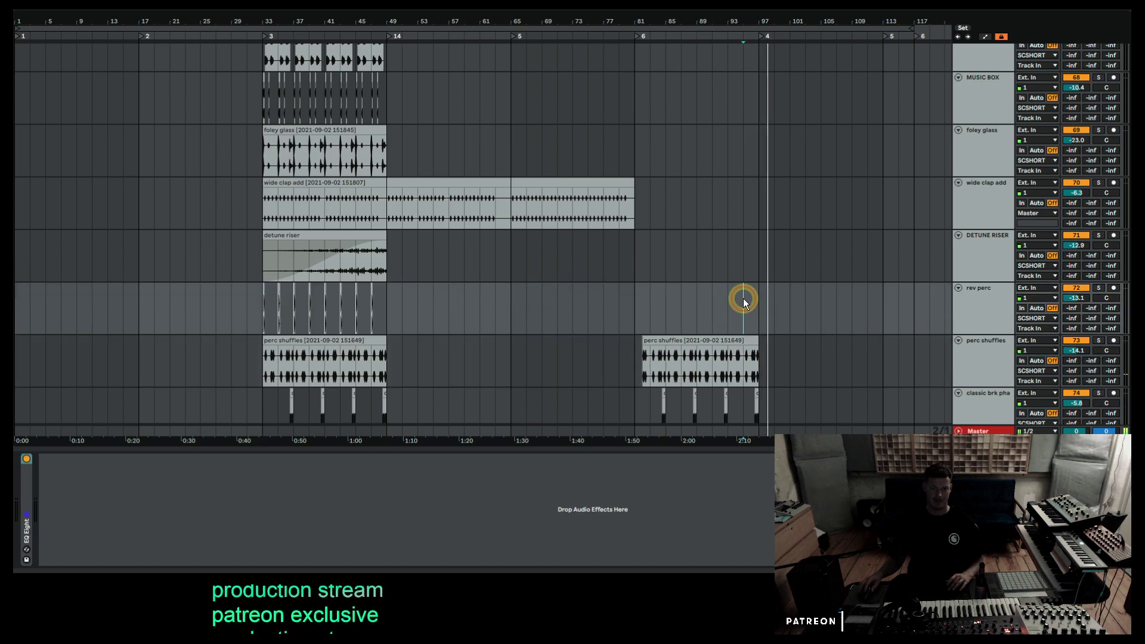
scroll(353, 265, up, 3)
click(334, 247)
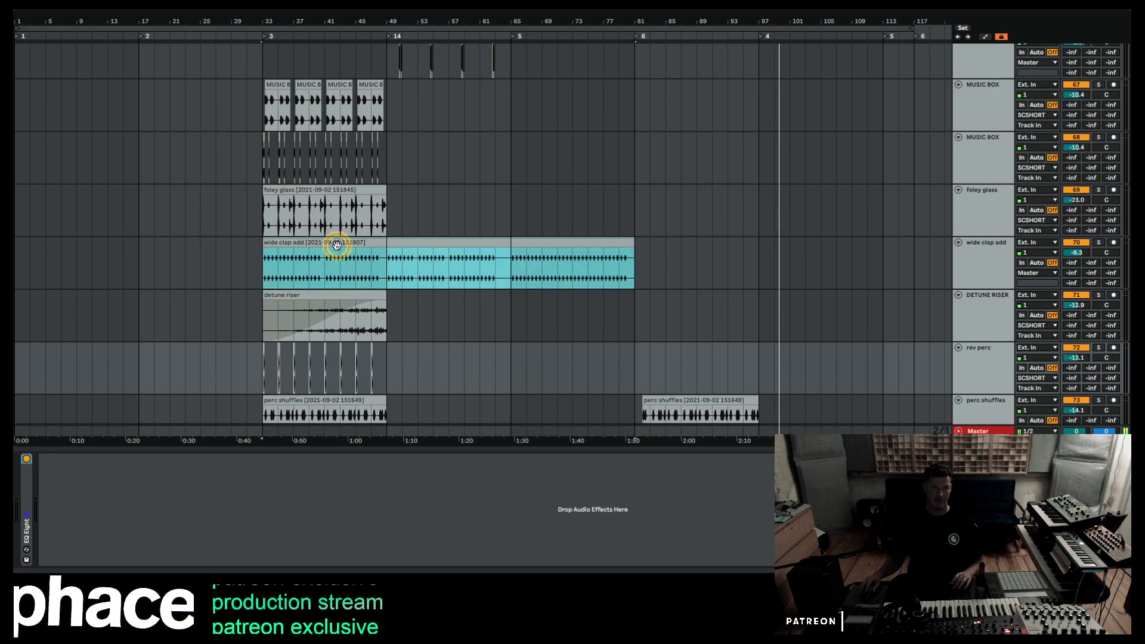
drag(337, 246, 712, 250)
key(space)
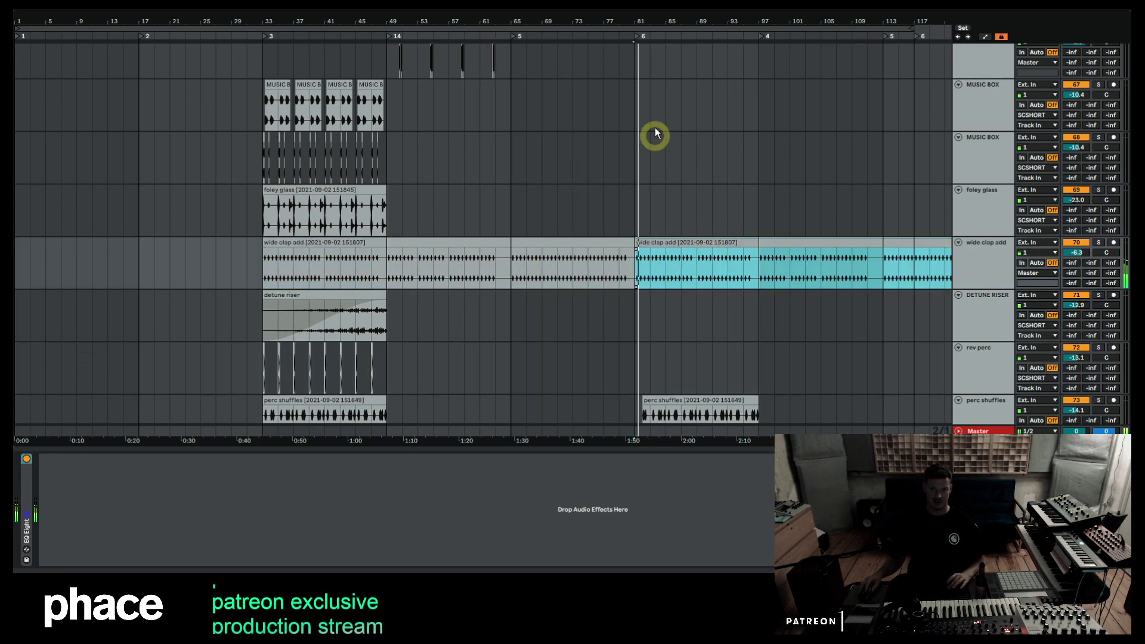
drag(650, 21, 649, 24)
drag(567, 242, 606, 245)
mouse_move(710, 25)
mouse_down()
mouse_move(680, 8)
mouse_move(715, 20)
mouse_up()
Briefly solo the wide clap add track and move it directly below the SNARE group.
click(1098, 243)
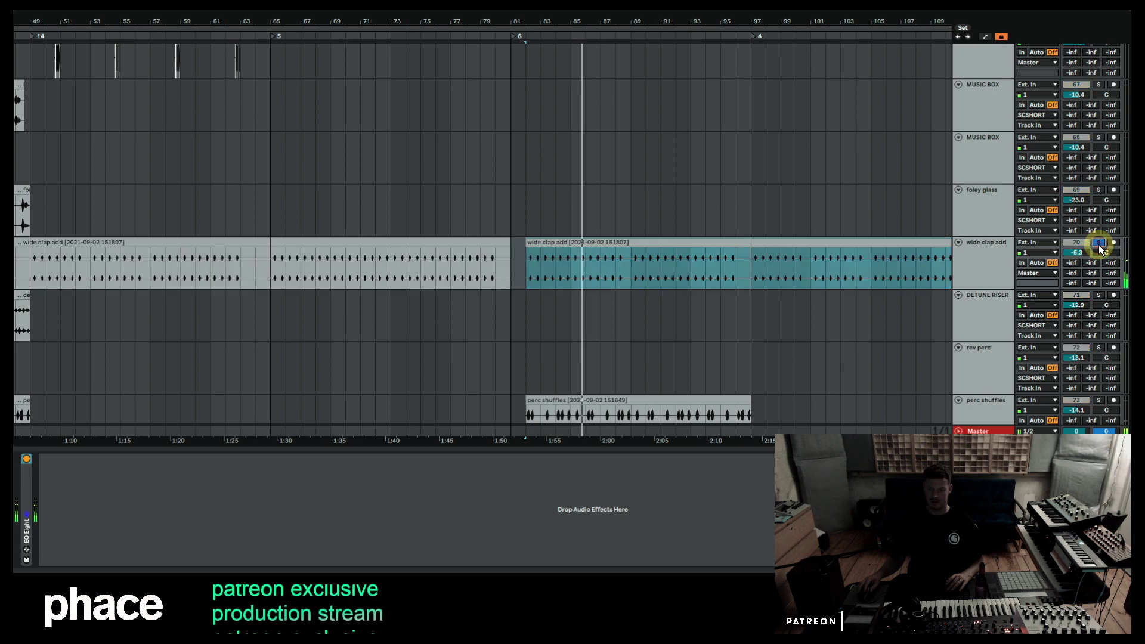
click(1098, 243)
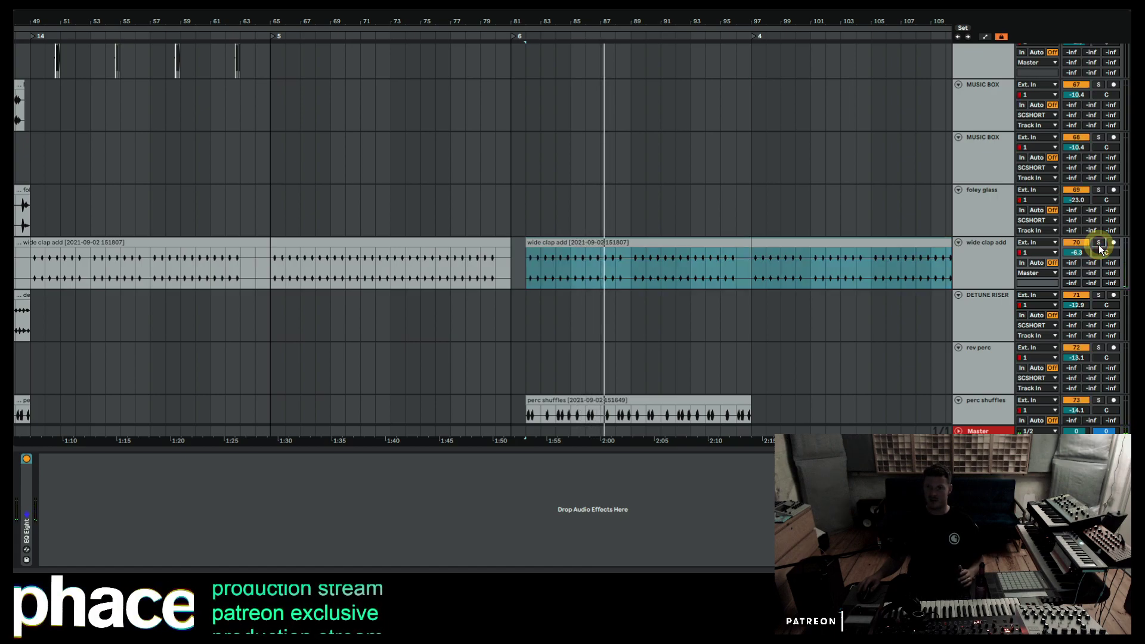
alt+click(959, 242)
drag(990, 94, 964, 111)
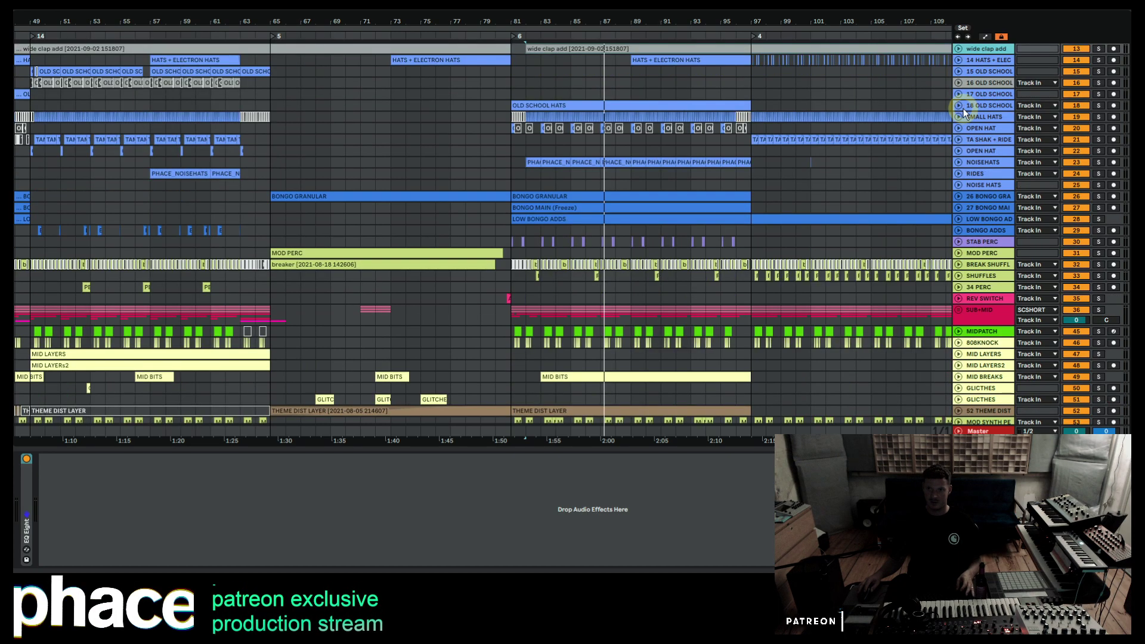
scroll(956, 101, down, 3)
scroll(972, 107, up, 4)
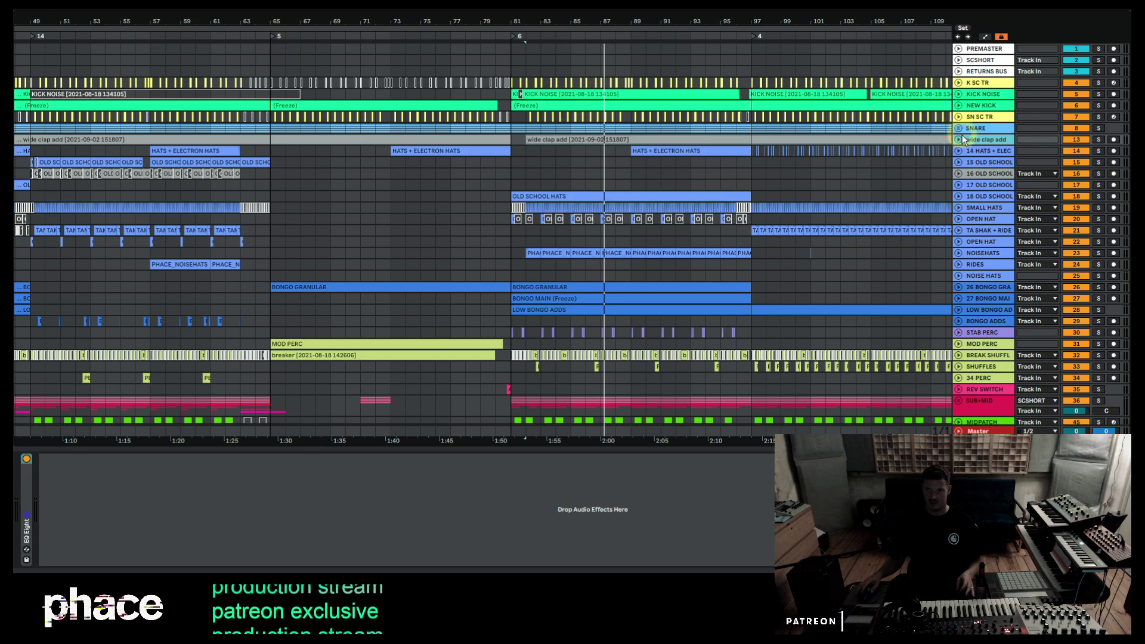
Solo the SNARE group and the wide clap add track and play from about bar 82 to compare them.
click(985, 129)
shift+click(985, 141)
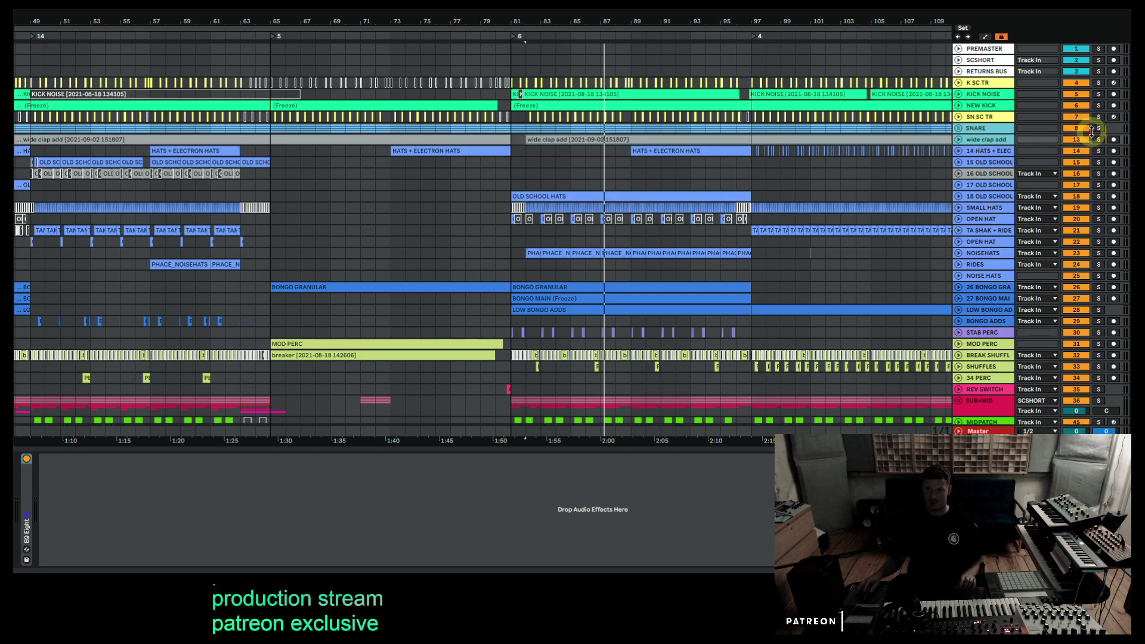
click(1099, 129)
key(space)
click(1100, 135)
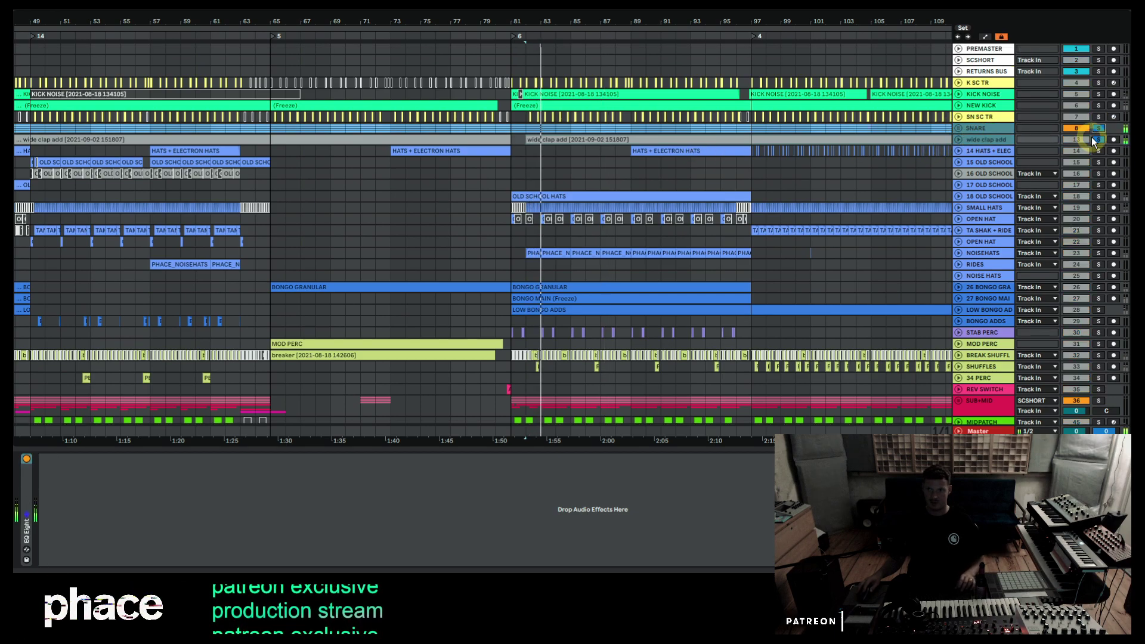
click(1100, 128)
click(1100, 140)
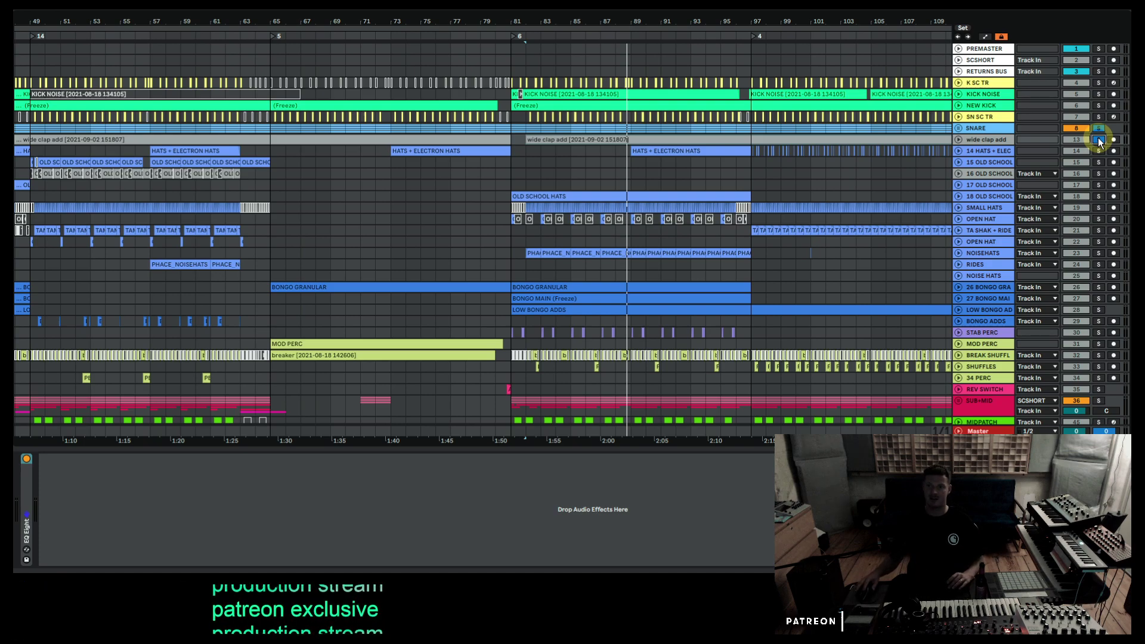
Unfold the SNARE group and expand all tracks so the wide clap add clips sit in view under the snare layers.
scroll(734, 224, down, 10)
scroll(668, 223, down, 4)
scroll(667, 220, up, 15)
click(958, 128)
alt+click(958, 138)
scroll(781, 156, up, 2)
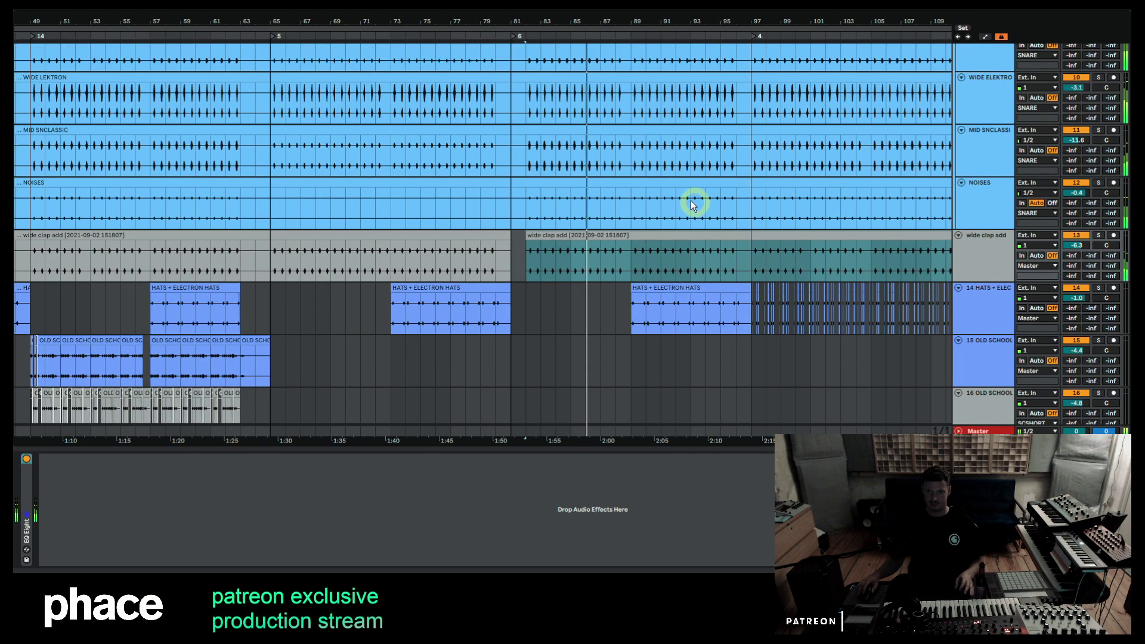
Split the wide clap add clip around bars 101 and 105 and duplicate its bars 109 to 111 into bars 111 to 113.
drag(768, 24, 760, 22)
click(667, 264)
click(672, 261)
key(ctrl+e)
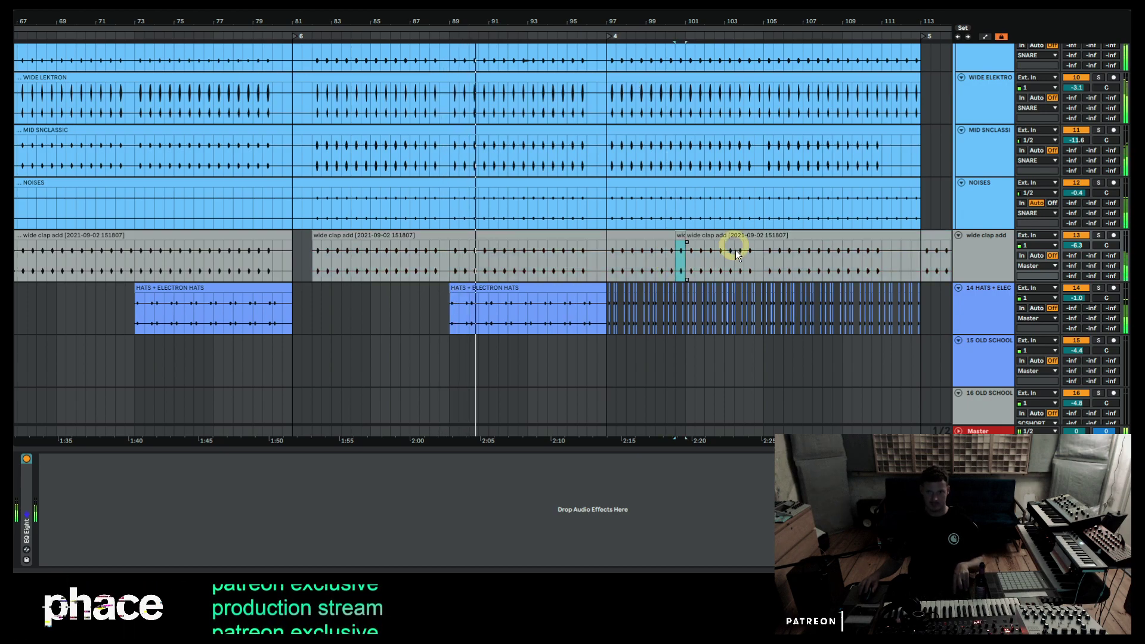
click(753, 262)
key(ctrl+e)
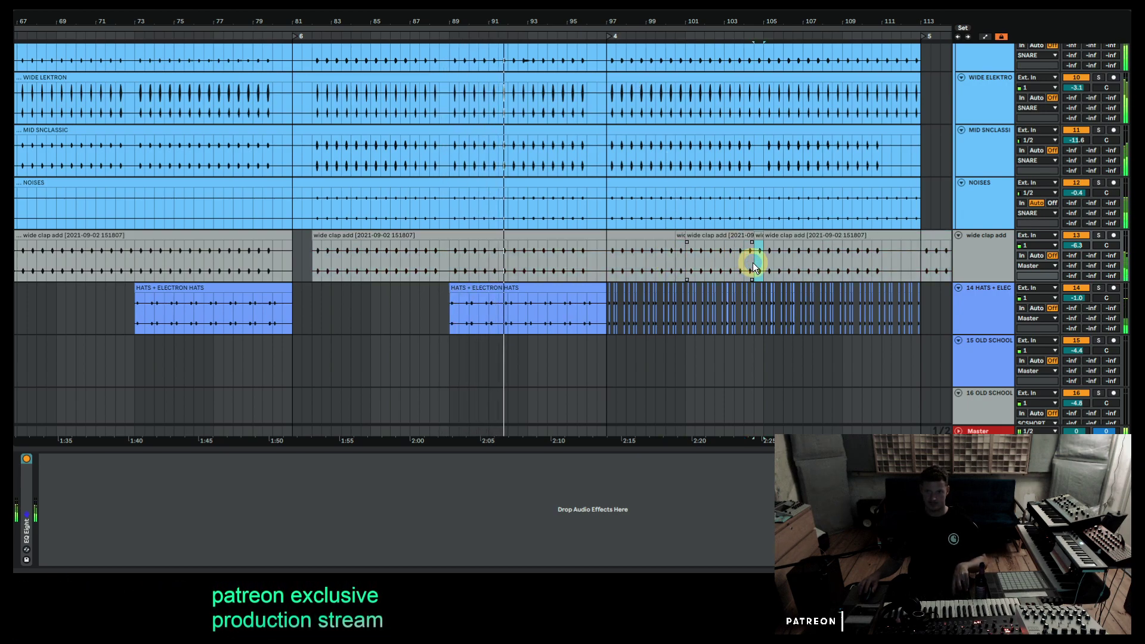
drag(843, 262, 882, 260)
key(ctrl+d)
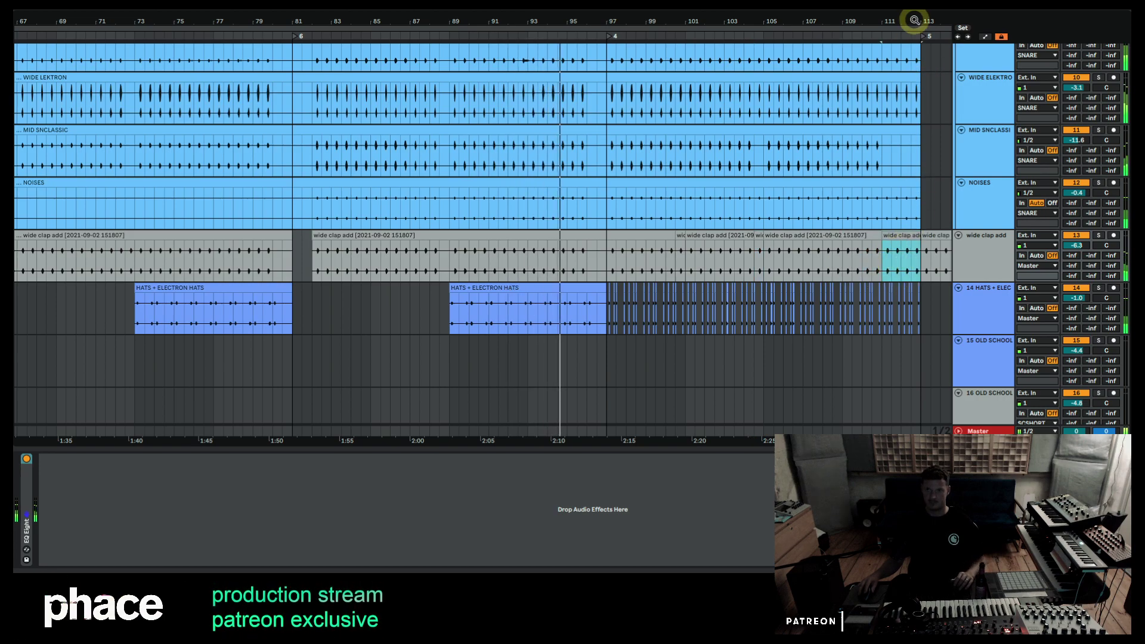
key(minus)
drag(903, 261, 707, 242)
Copy the detune riser clip from bar 33 to bar 81 and play the section from about bar 91.
scroll(592, 255, down, 4)
scroll(593, 255, down, 20)
drag(547, 13, 532, 20)
scroll(591, 179, up, 1)
scroll(592, 178, up, 1)
drag(350, 233, 732, 233)
click(732, 217)
key(space)
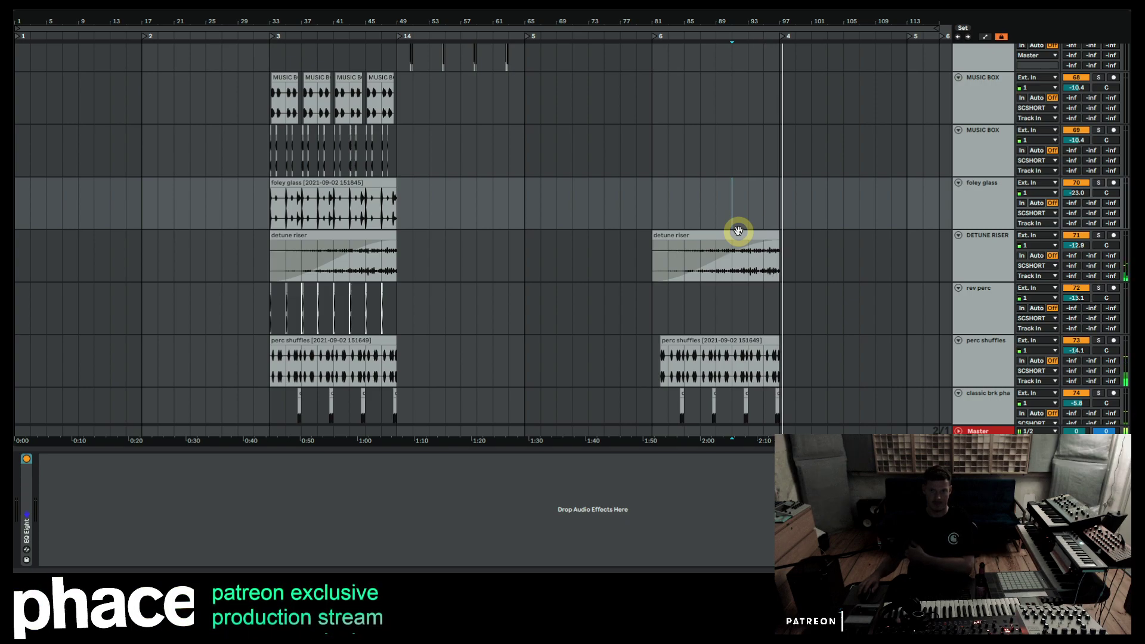
Copy the foley glass clip from bar 33 to bar 97 and play from there.
click(381, 209)
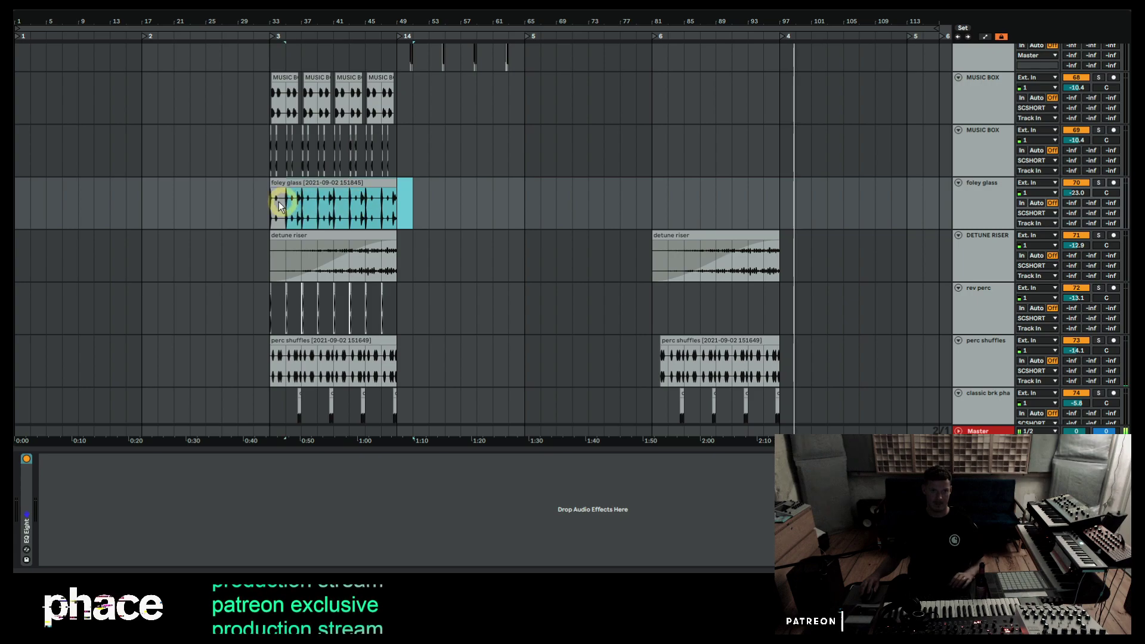
drag(290, 180, 800, 195)
key(space)
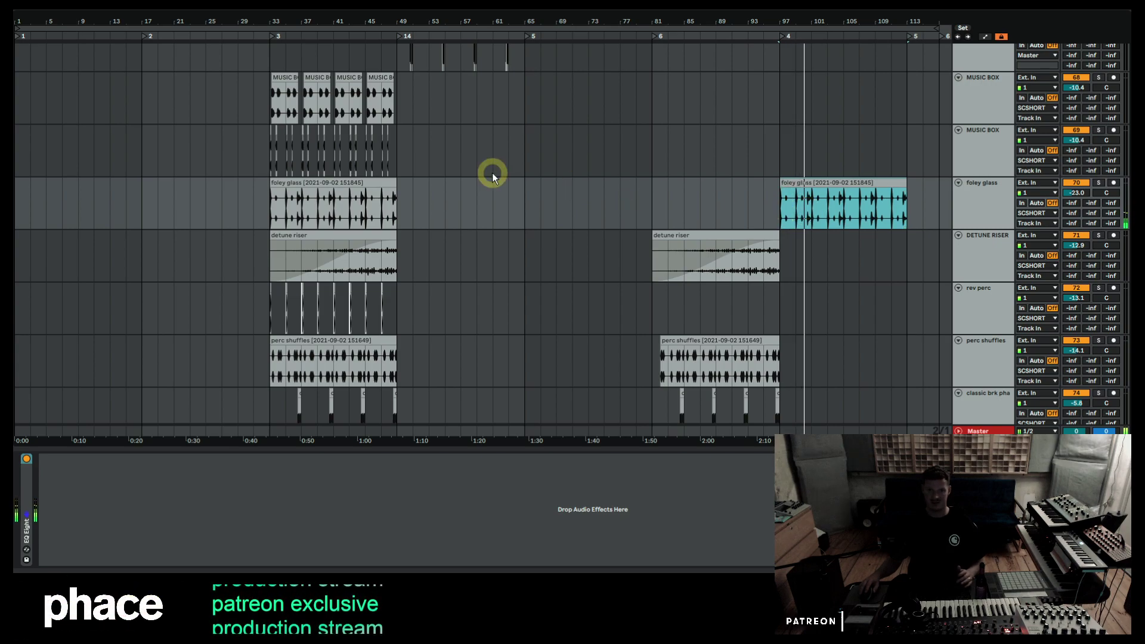
Unfold the foley glass track's EQ Eight to examine its curve while playing from bar 33.
scroll(488, 188, up, 3)
drag(401, 249, 262, 199)
click(391, 225)
click(1013, 302)
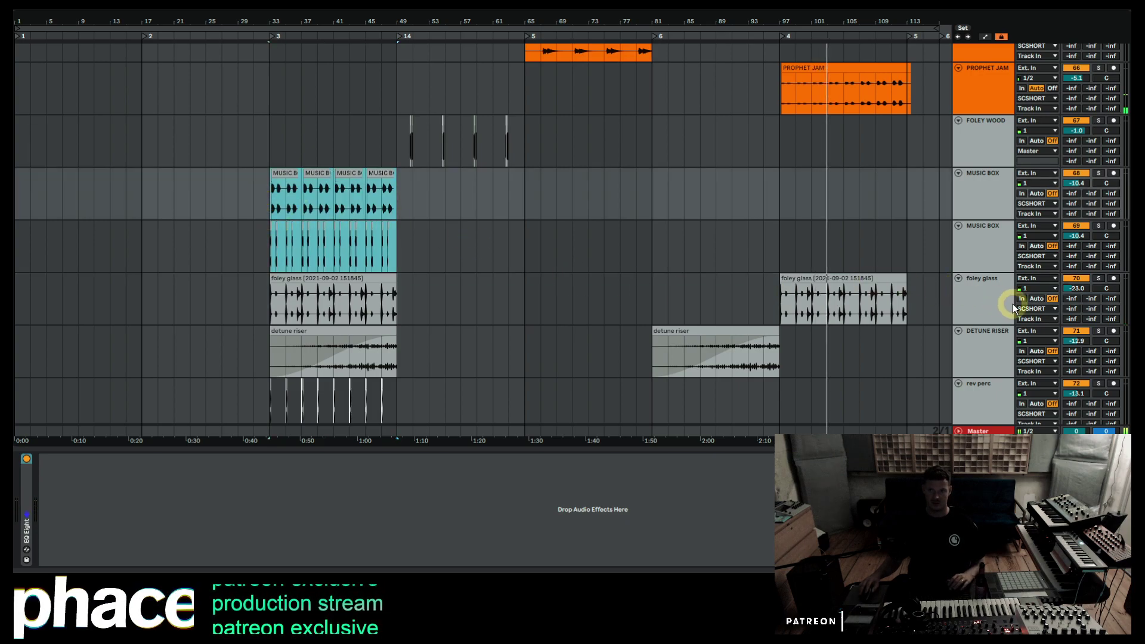
click(352, 438)
click(19, 489)
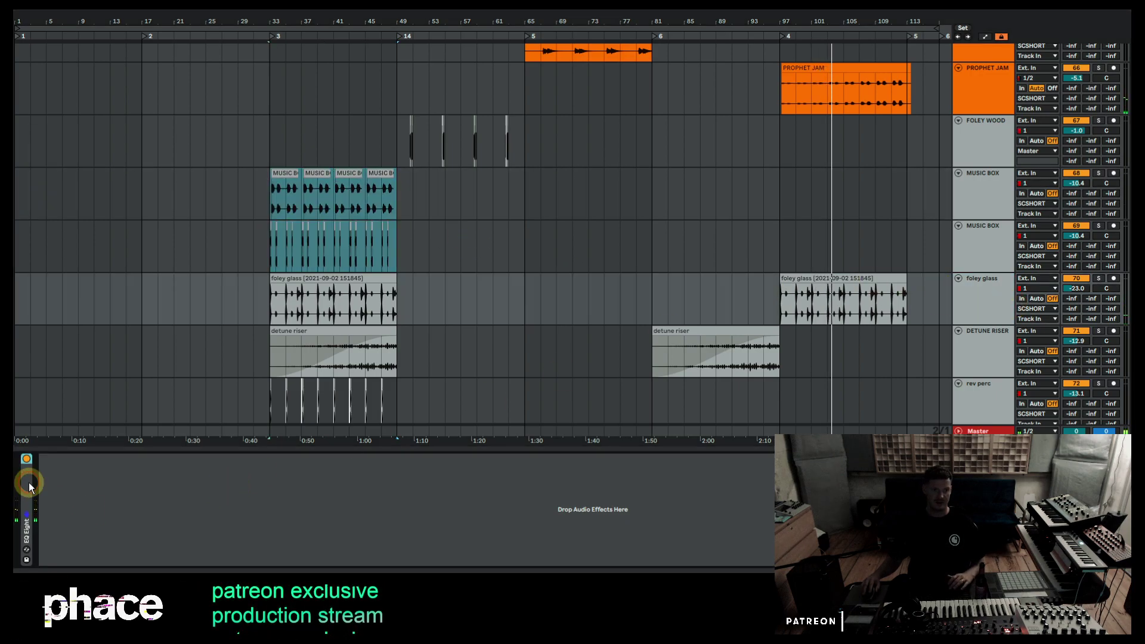
click(29, 484)
key(space)
click(485, 490)
click(332, 420)
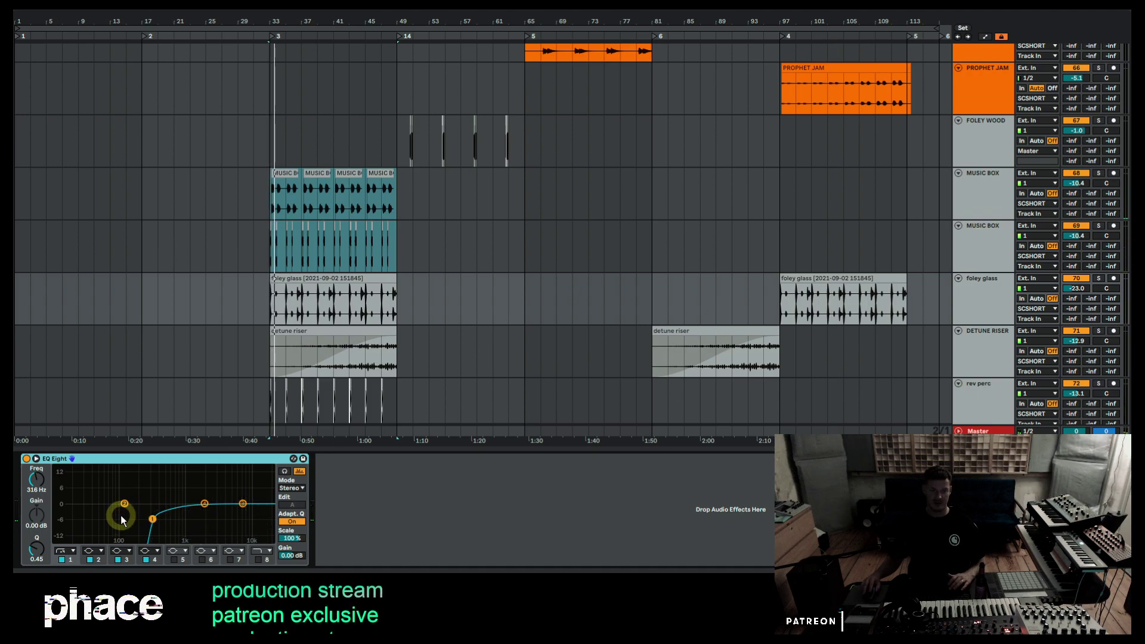
Copy the clips of both MUSIC BOX tracks from bar 33 to bar 97, checking playback at bar 81.
drag(424, 242, 270, 242)
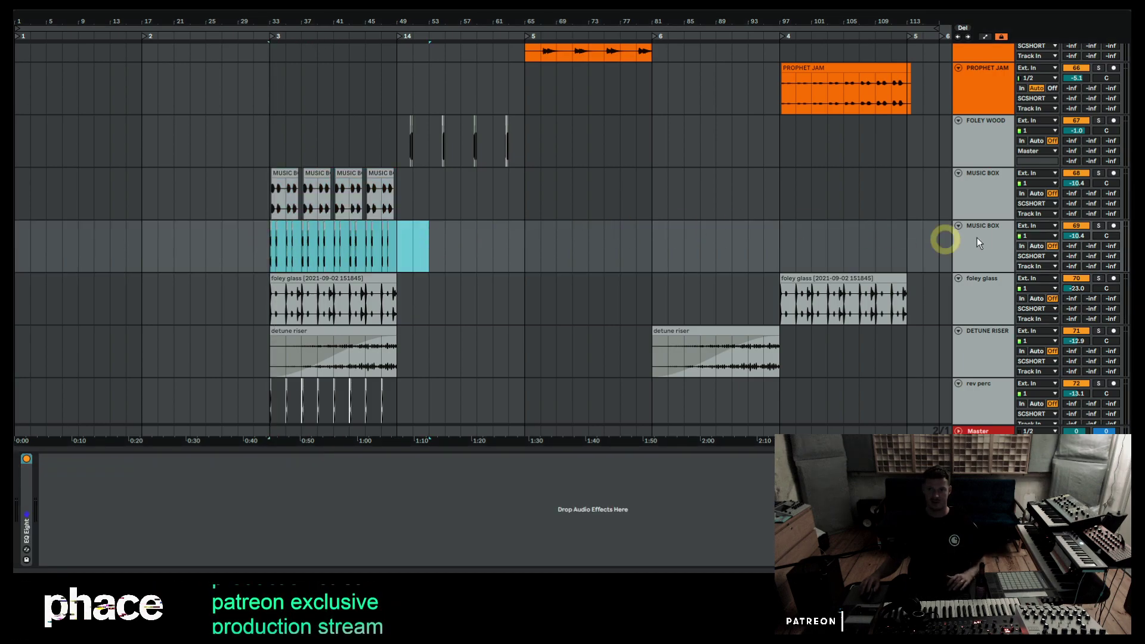
drag(415, 250, 264, 193)
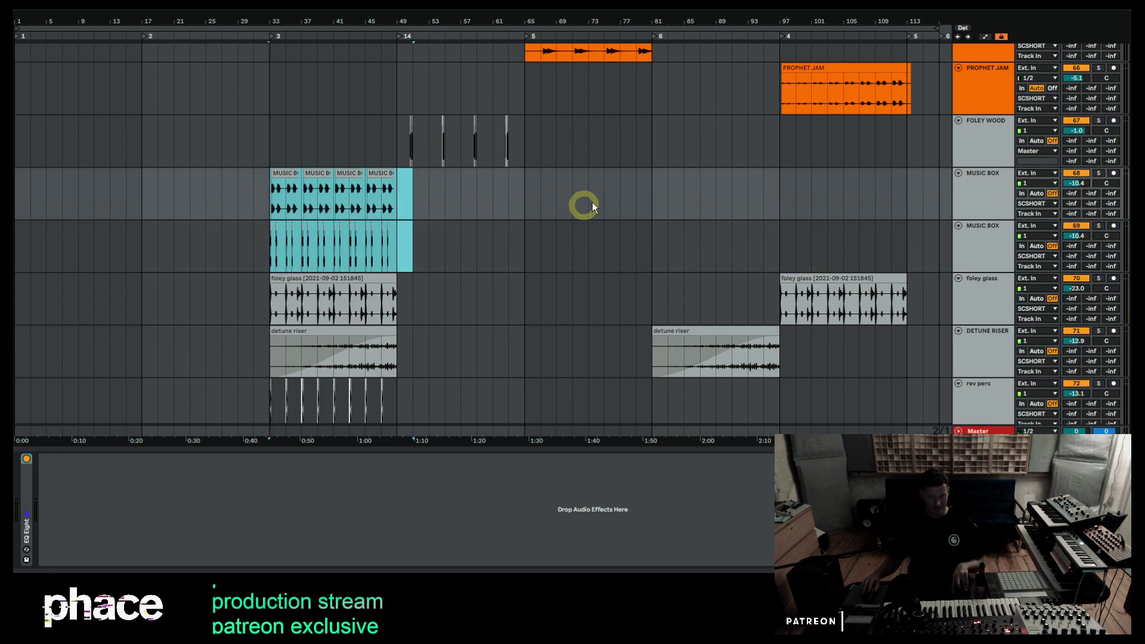
click(655, 199)
key(space)
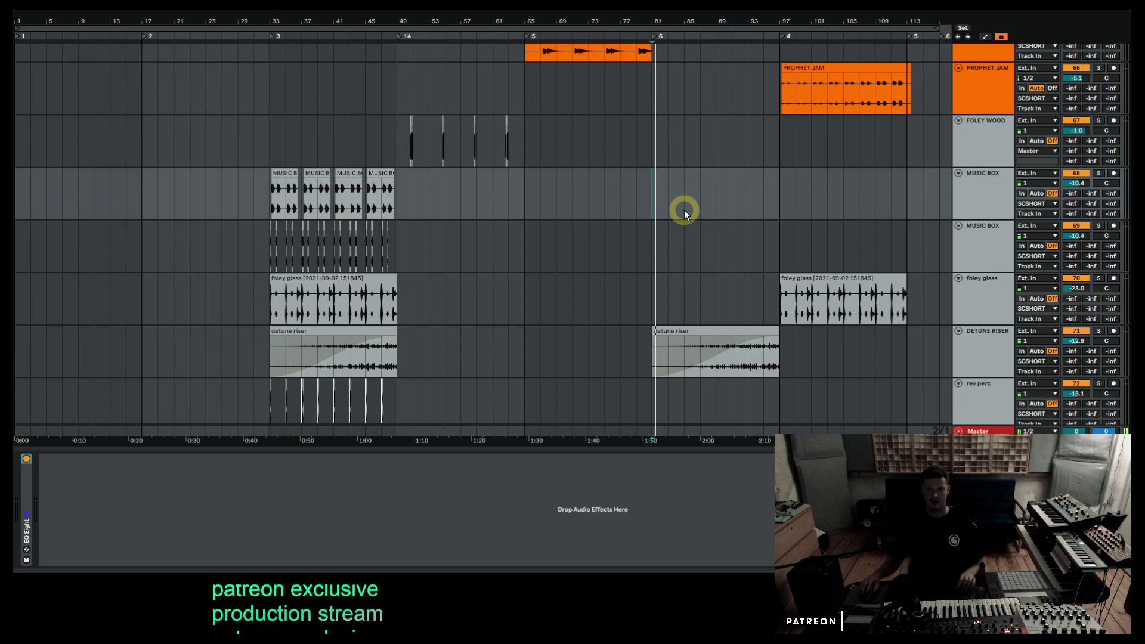
click(781, 199)
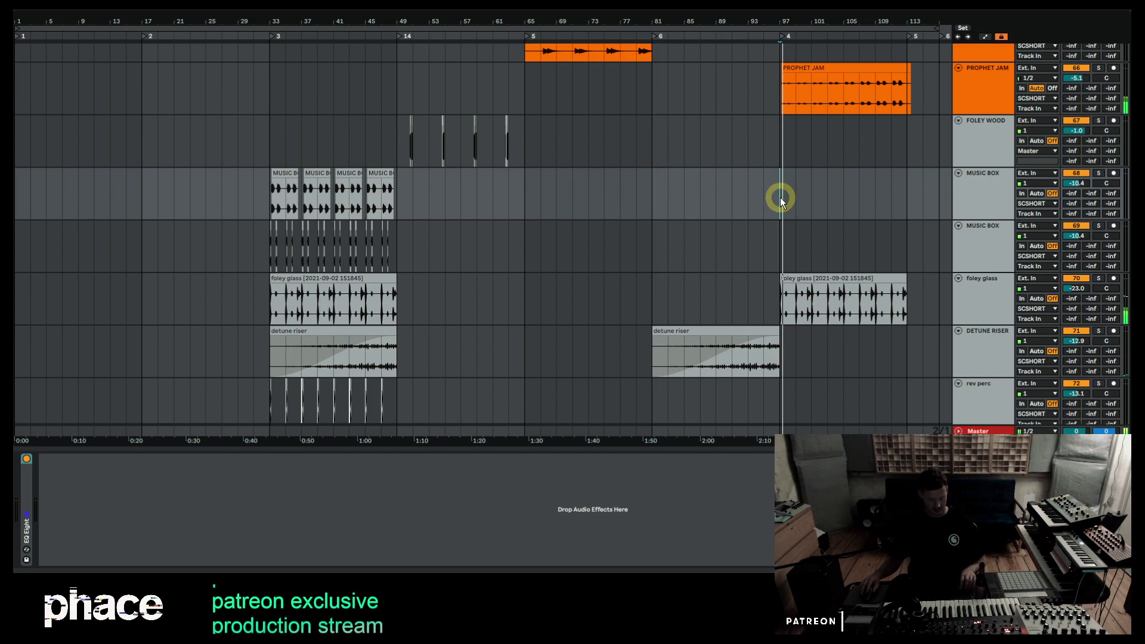
key(ctrl+v)
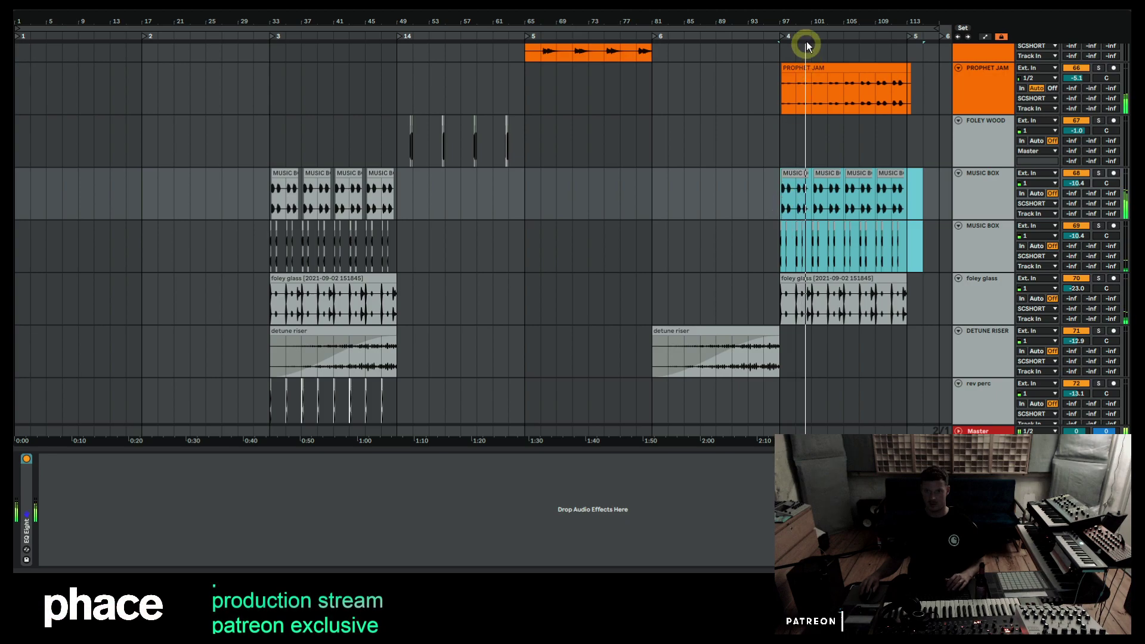
Select the second MUSIC BOX track's clips between about bars 96 and 114.
key(plus)
click(828, 247)
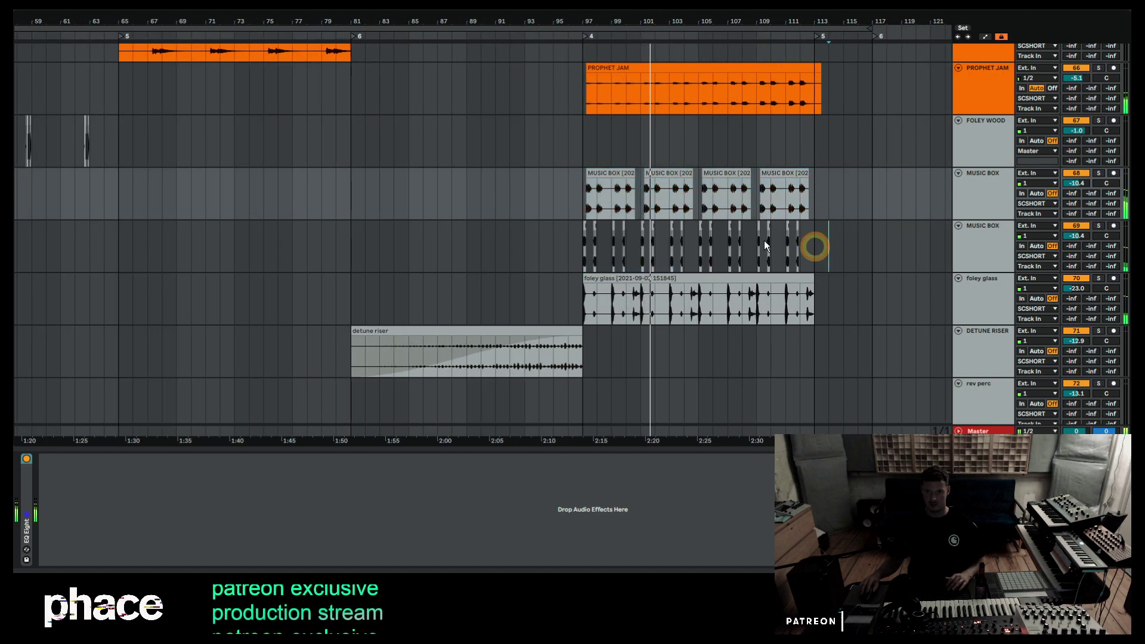
shift+click(561, 246)
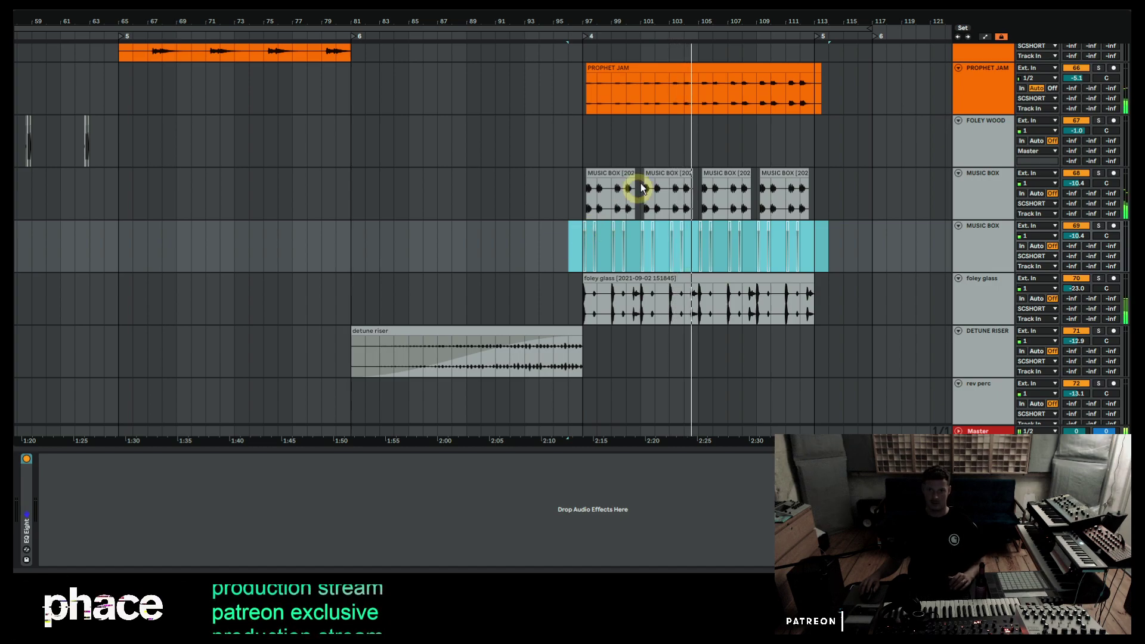
drag(718, 33, 721, 18)
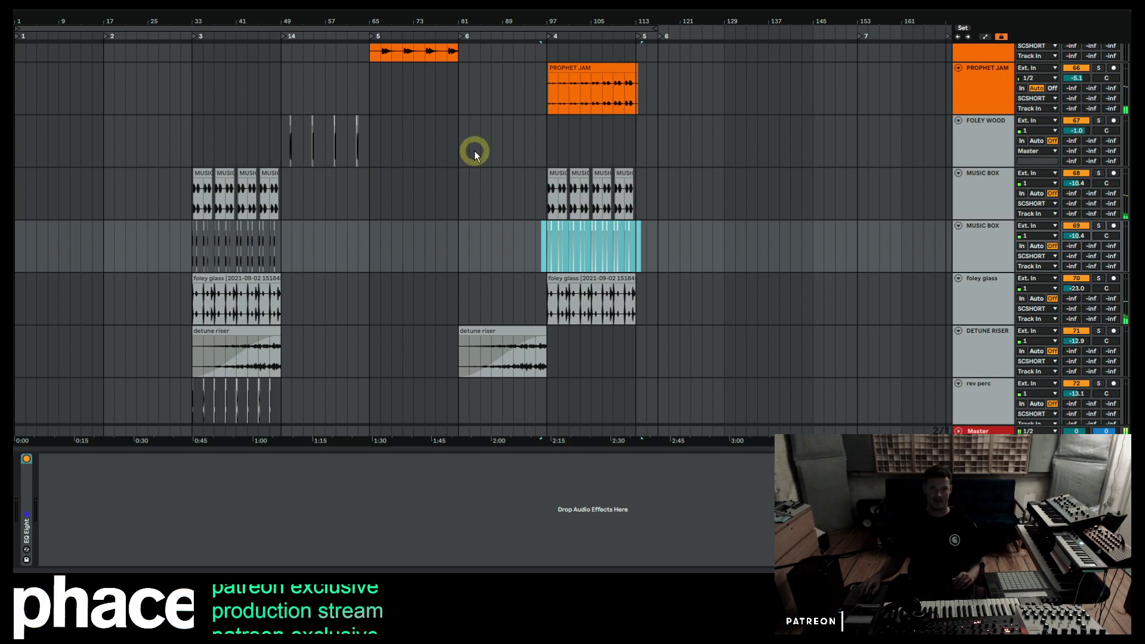
Select bars 1 to about 118 across the tracks from PREMASTER down through the mid bass tracks.
click(635, 148)
scroll(635, 150, up, 20)
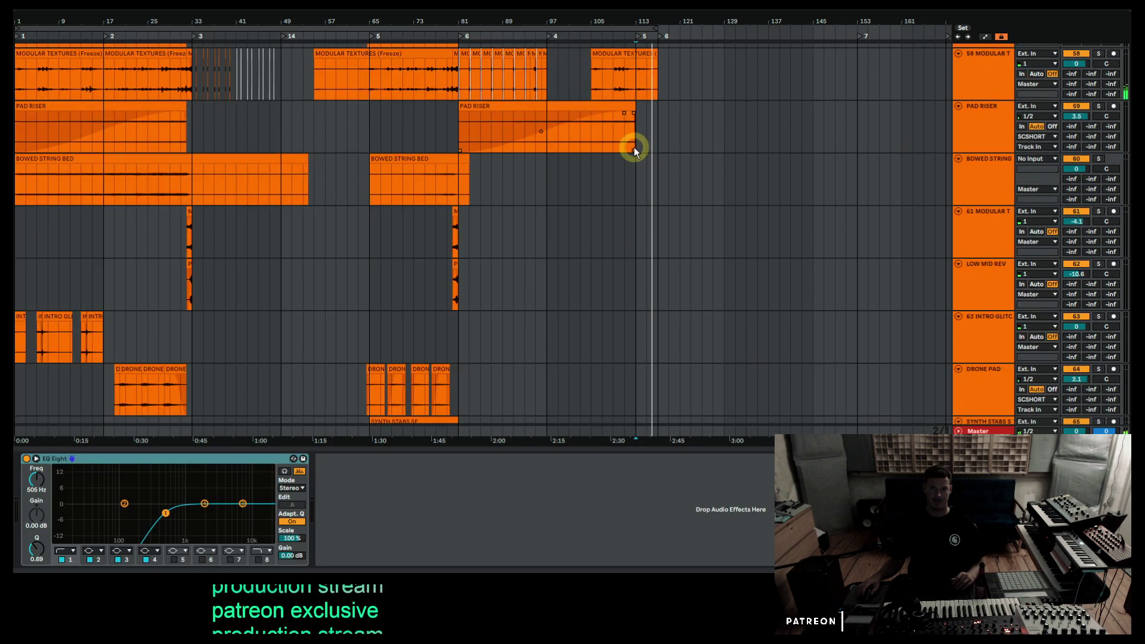
scroll(634, 151, up, 8)
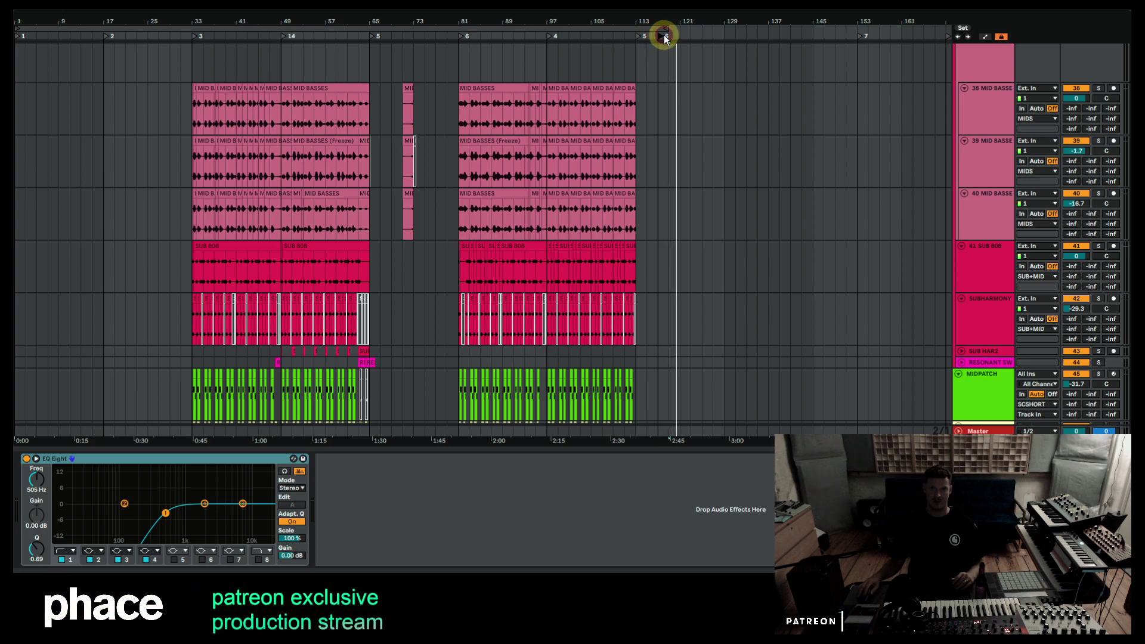
drag(670, 38, 17, 46)
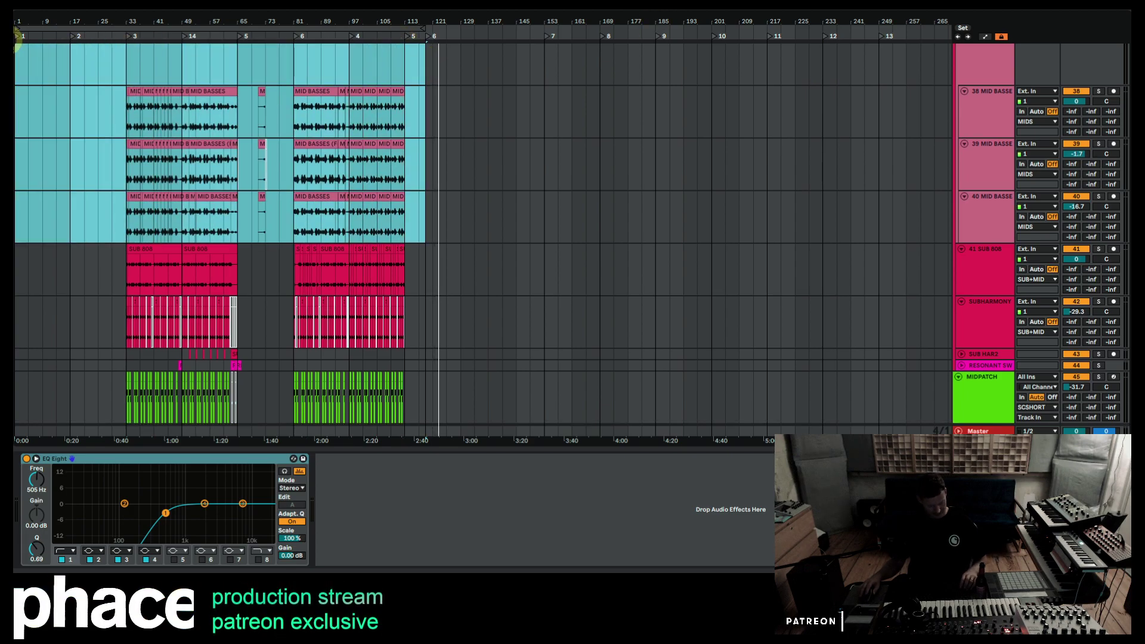
click(975, 105)
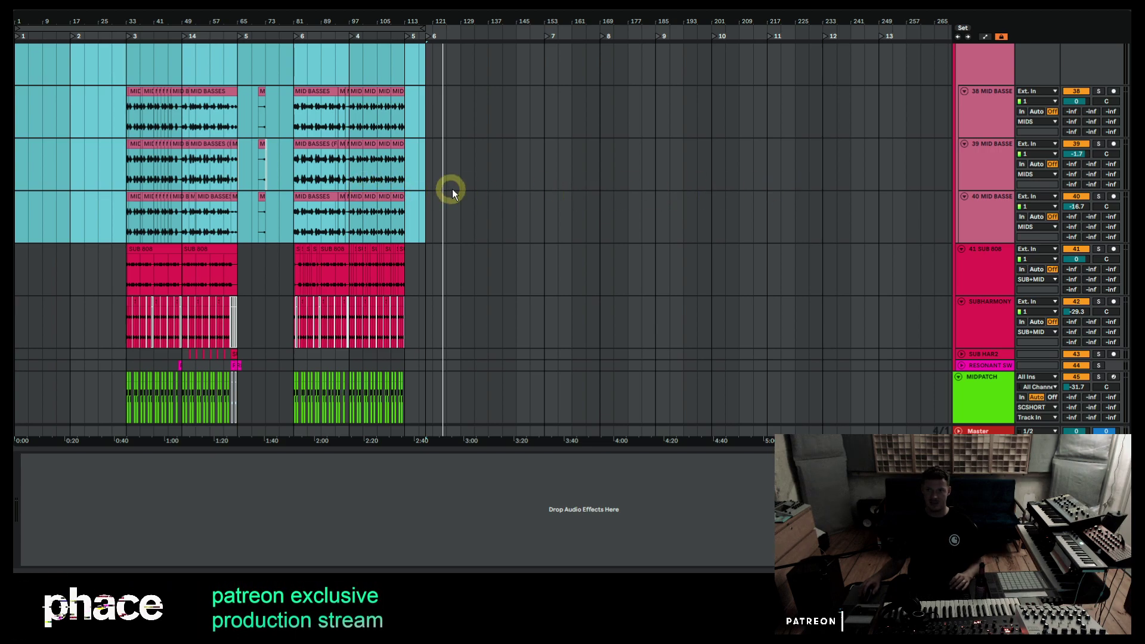
Fold all tracks in the arrangement and check the device chains of the PREMASTER and SCSHORT tracks.
scroll(1000, 98, up, 15)
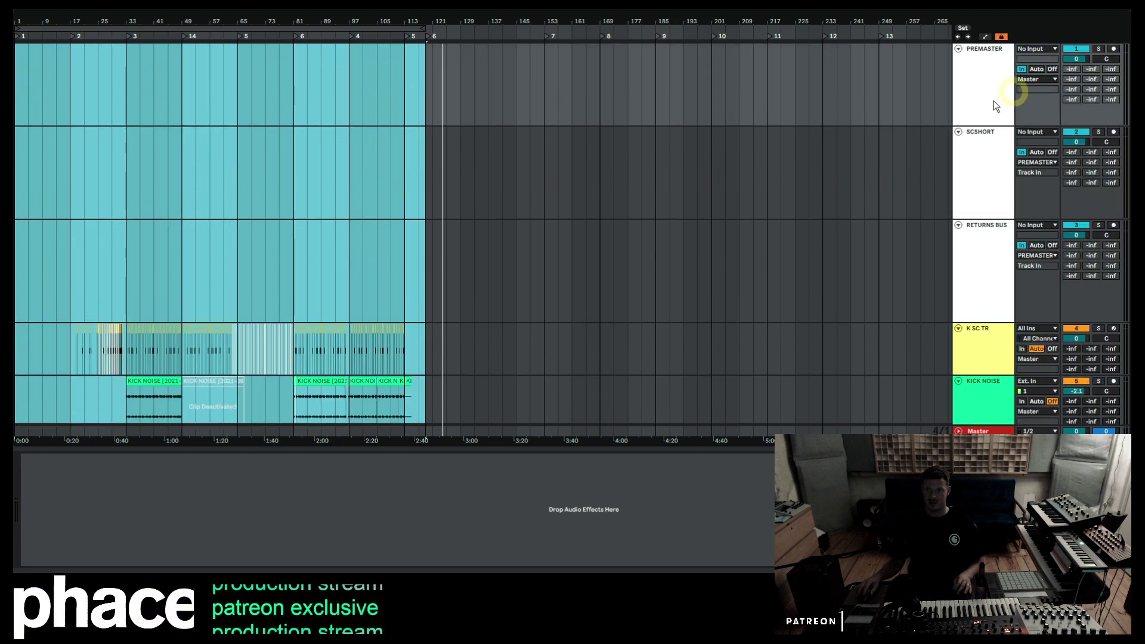
alt+click(958, 132)
click(976, 53)
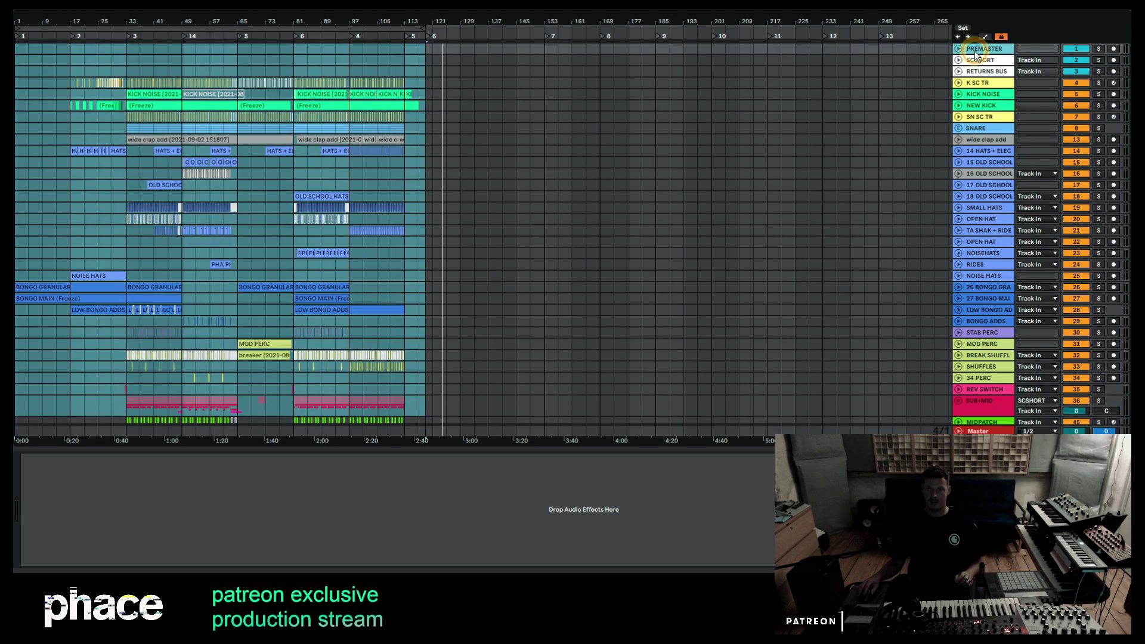
click(979, 61)
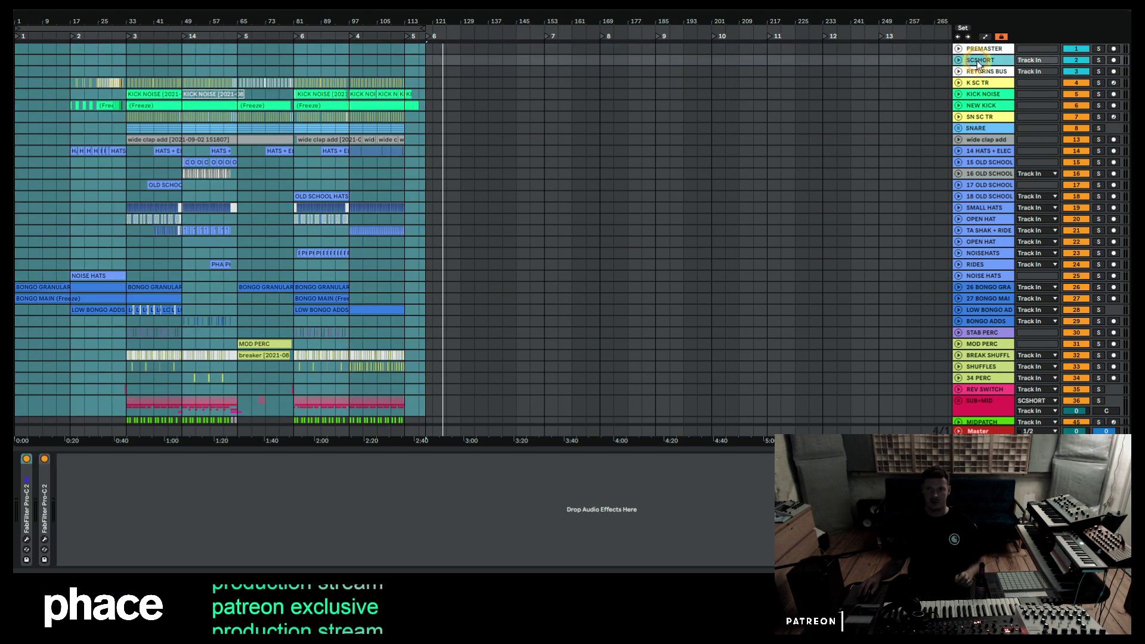
click(983, 52)
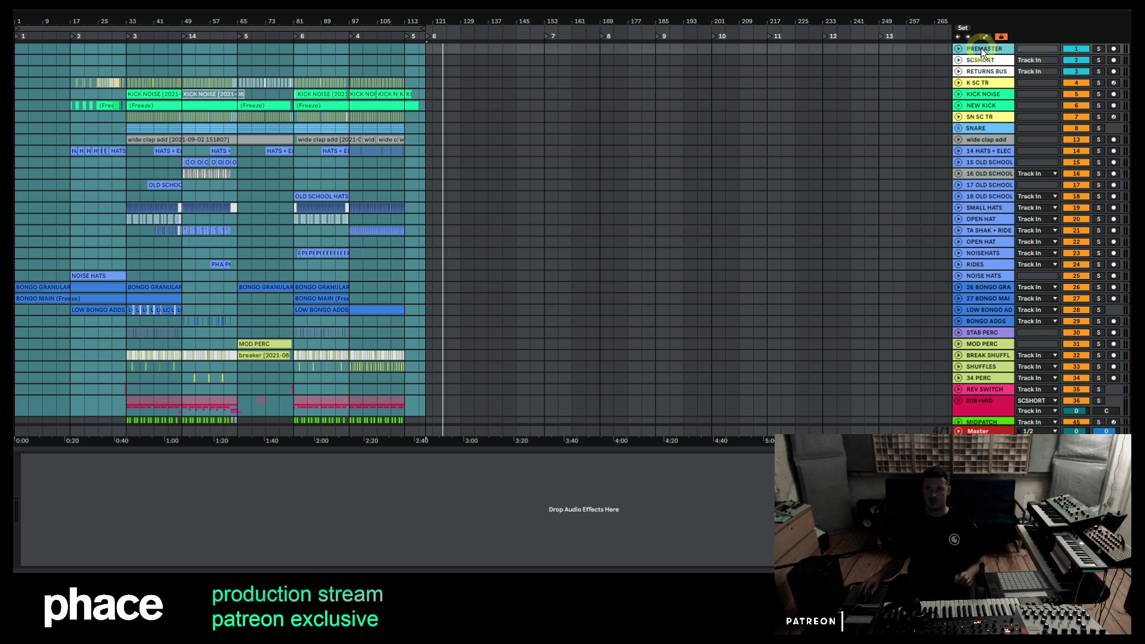
click(936, 100)
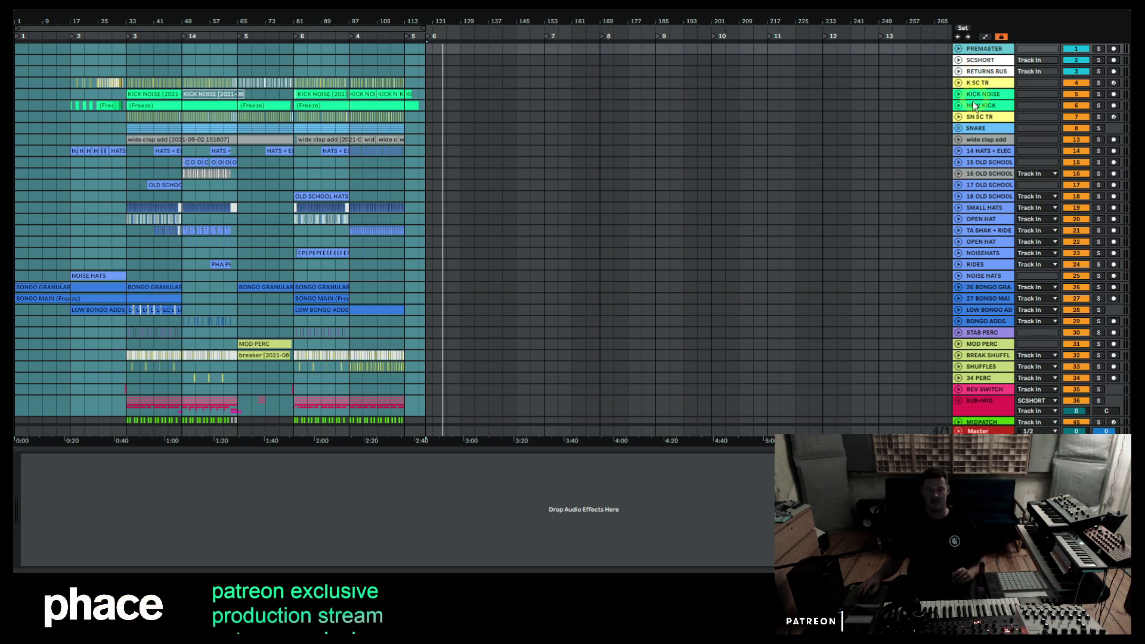
Display the Master track's device chain.
scroll(801, 235, down, 10)
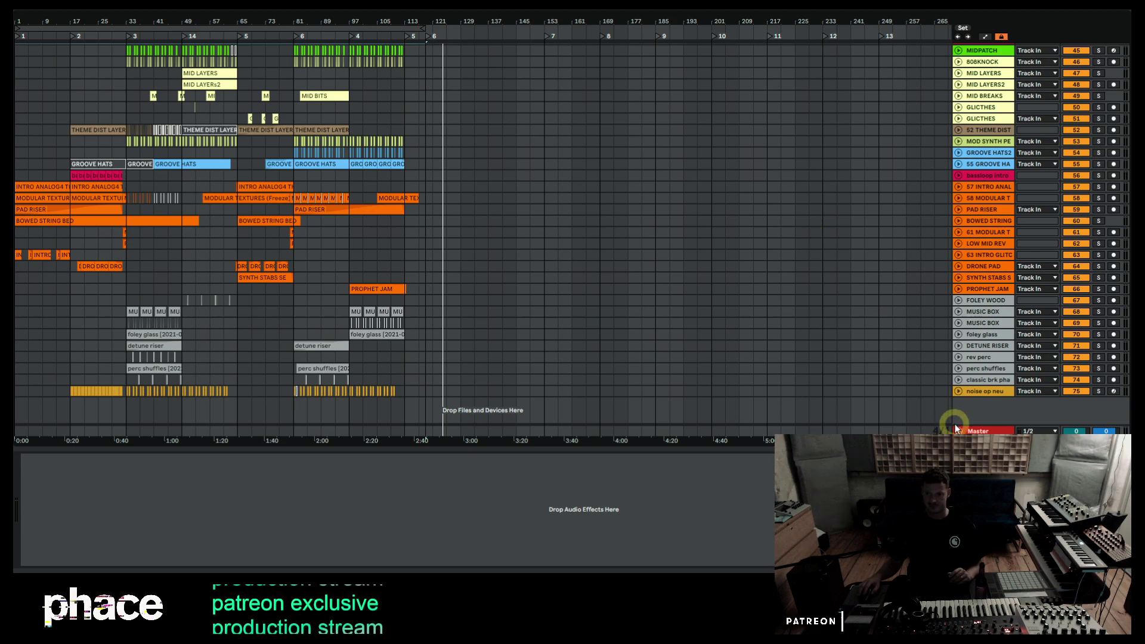
click(978, 431)
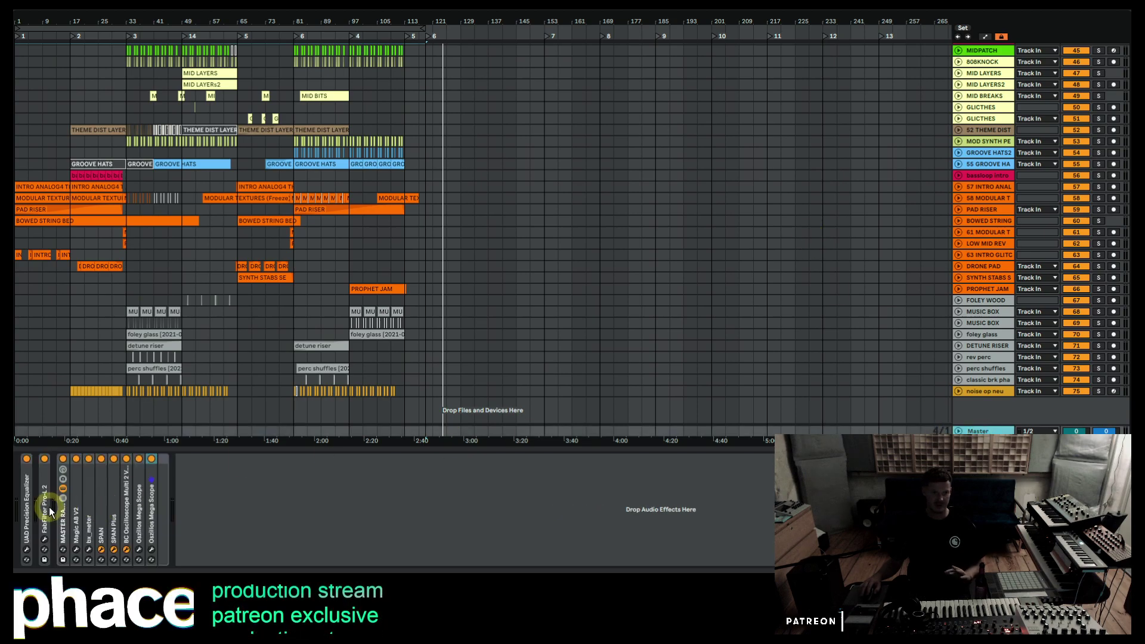
click(45, 540)
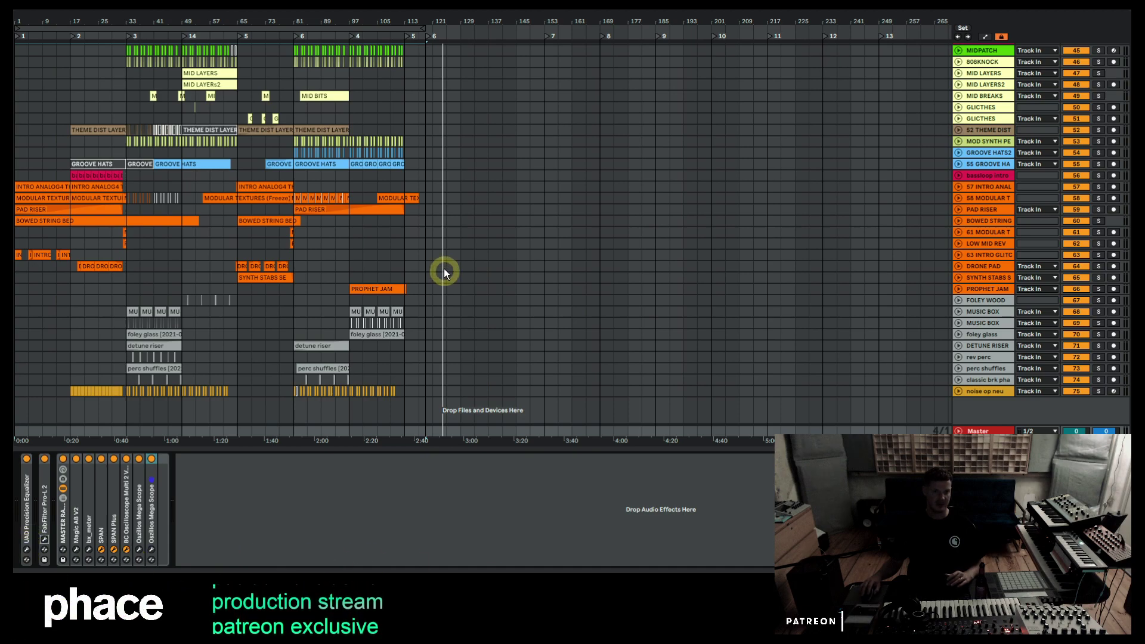
Select bars 1 to about 118 on the INTRO GLITCH and DRONE PAD tracks.
drag(429, 255, 78, 264)
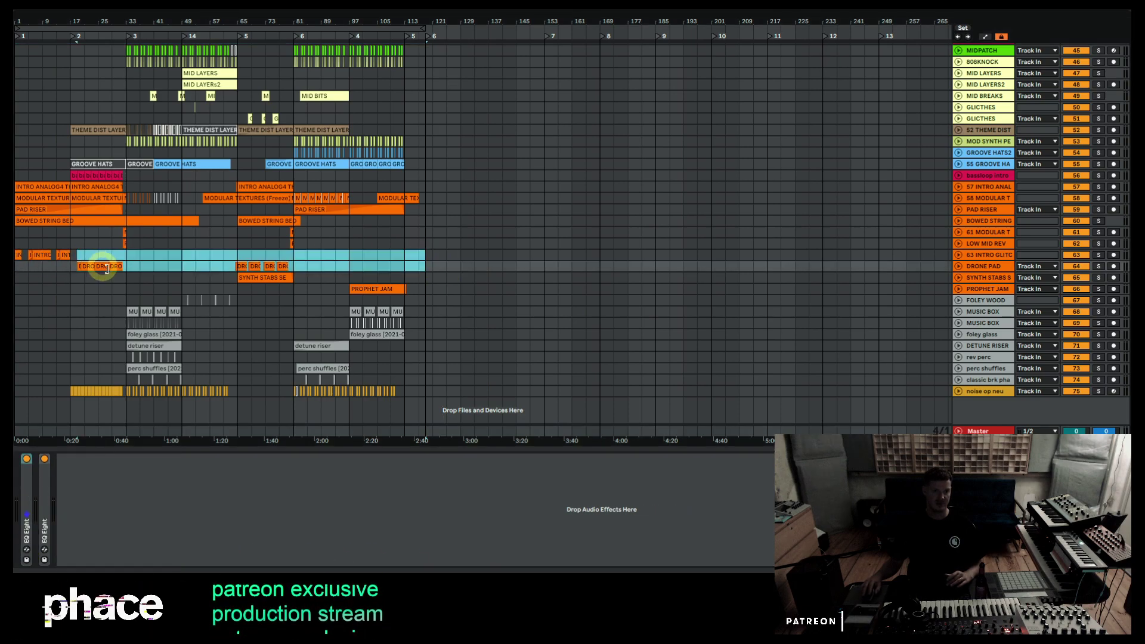
click(399, 260)
drag(422, 255, 16, 268)
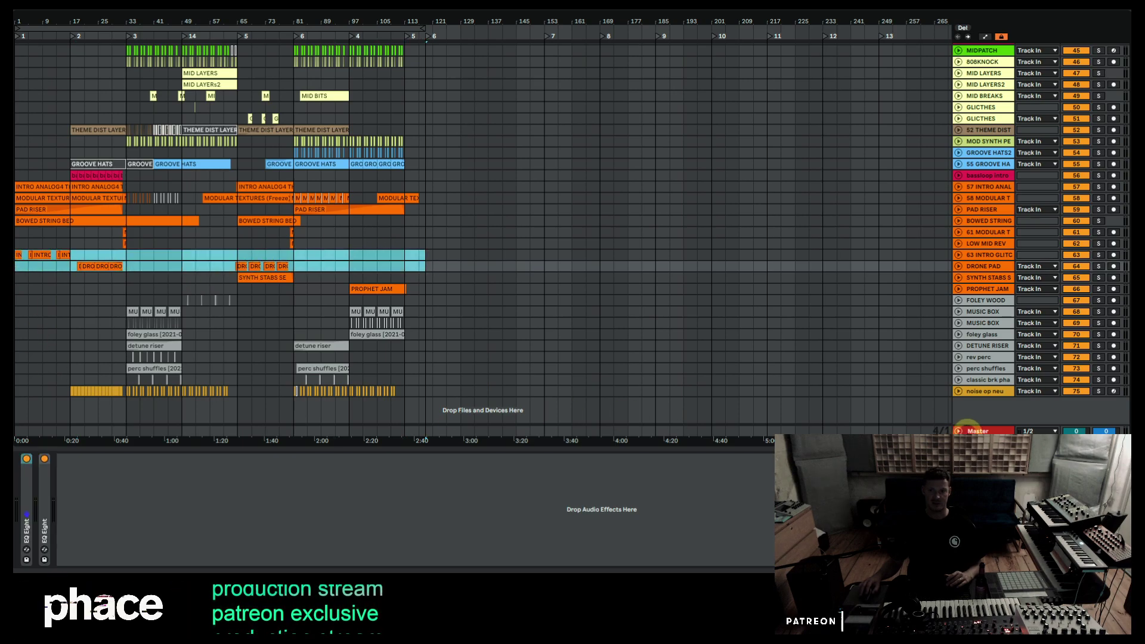
Open the UAD Precision Equalizer on the Master track to inspect its settings, and close it.
click(975, 430)
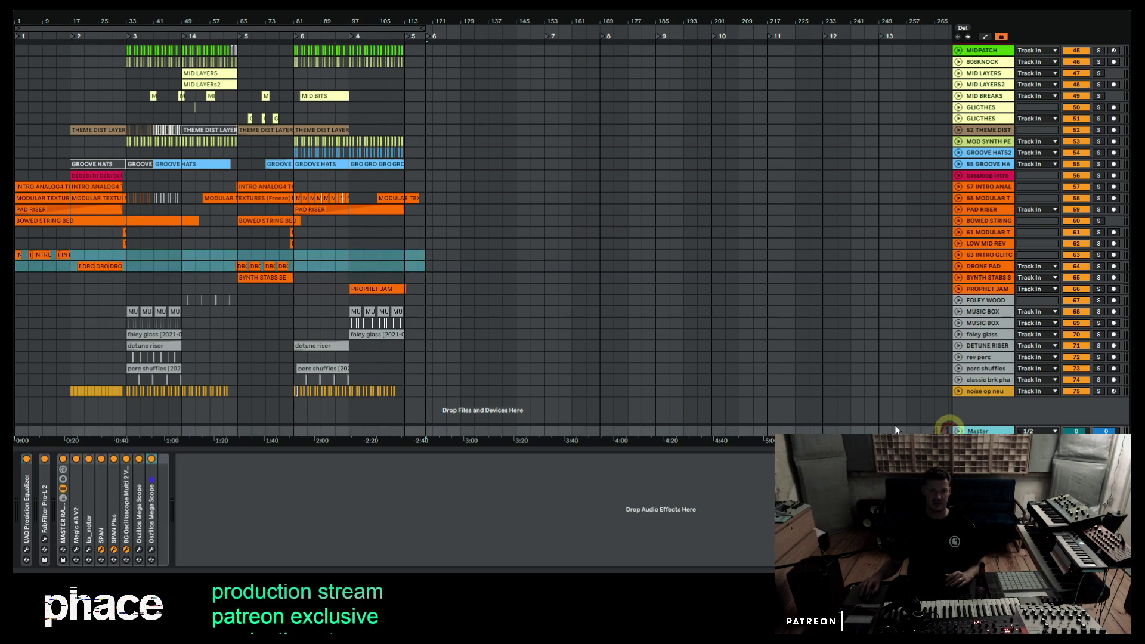
double_click(27, 493)
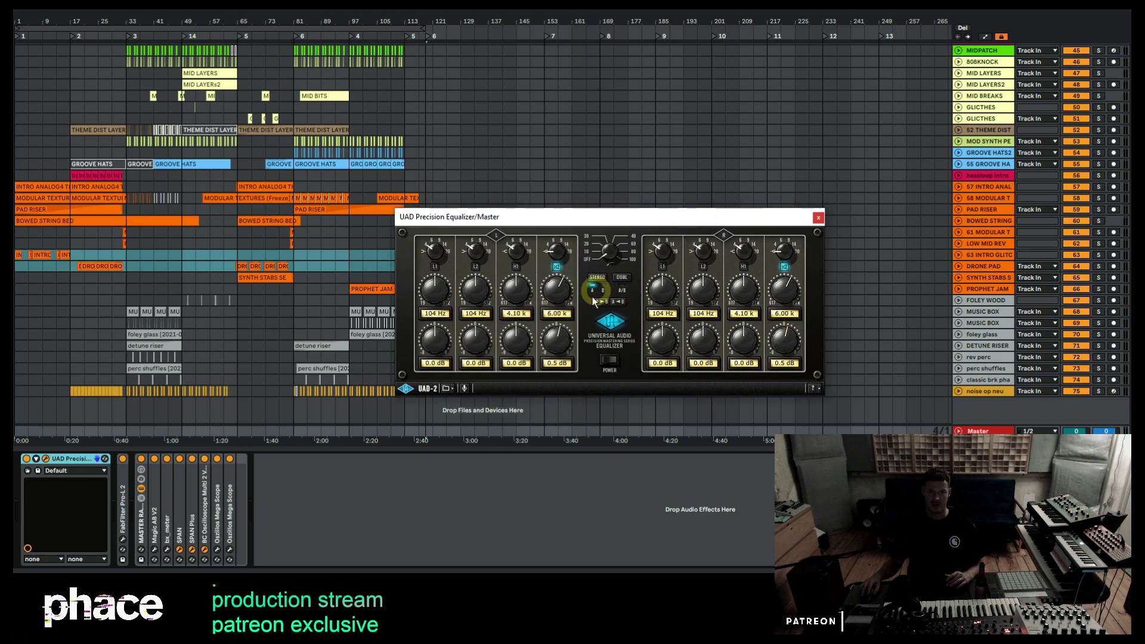
click(819, 219)
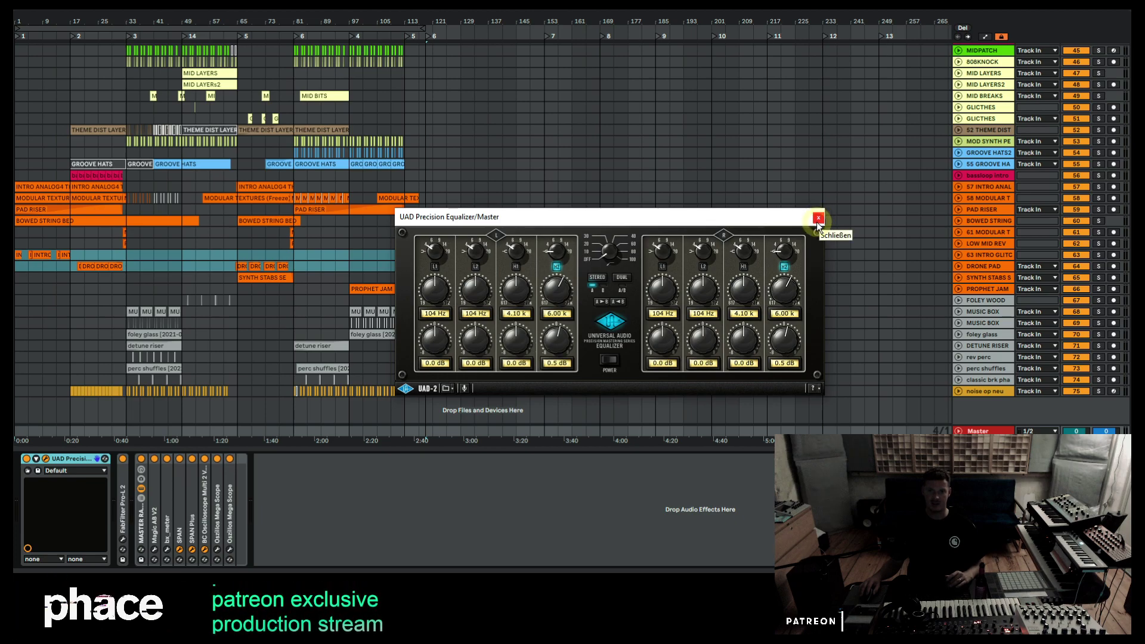
click(818, 221)
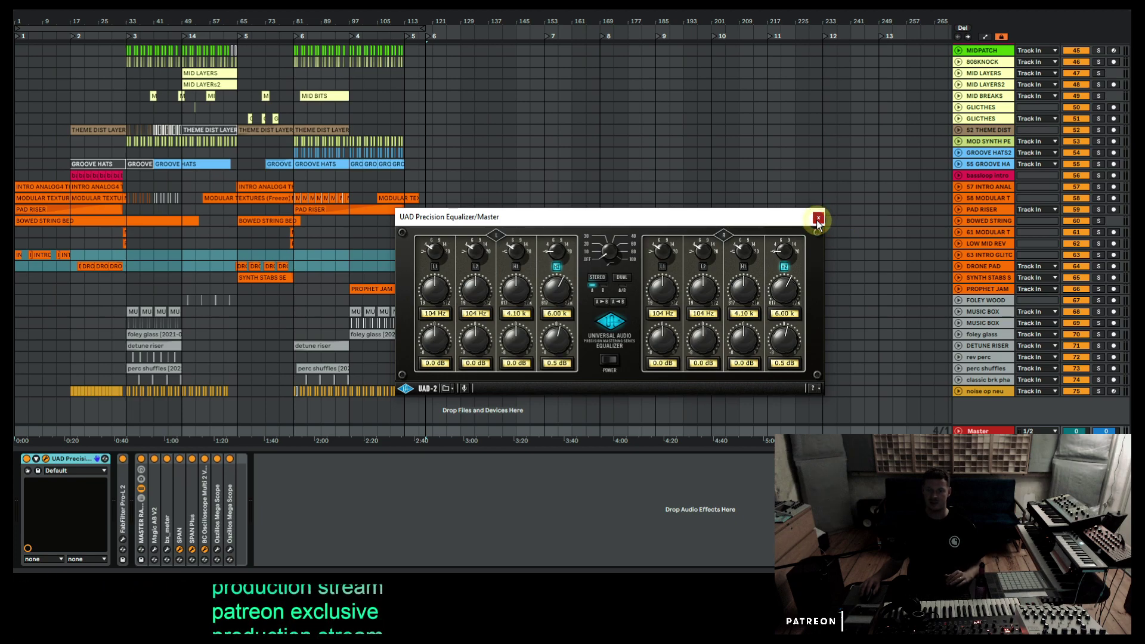
click(818, 219)
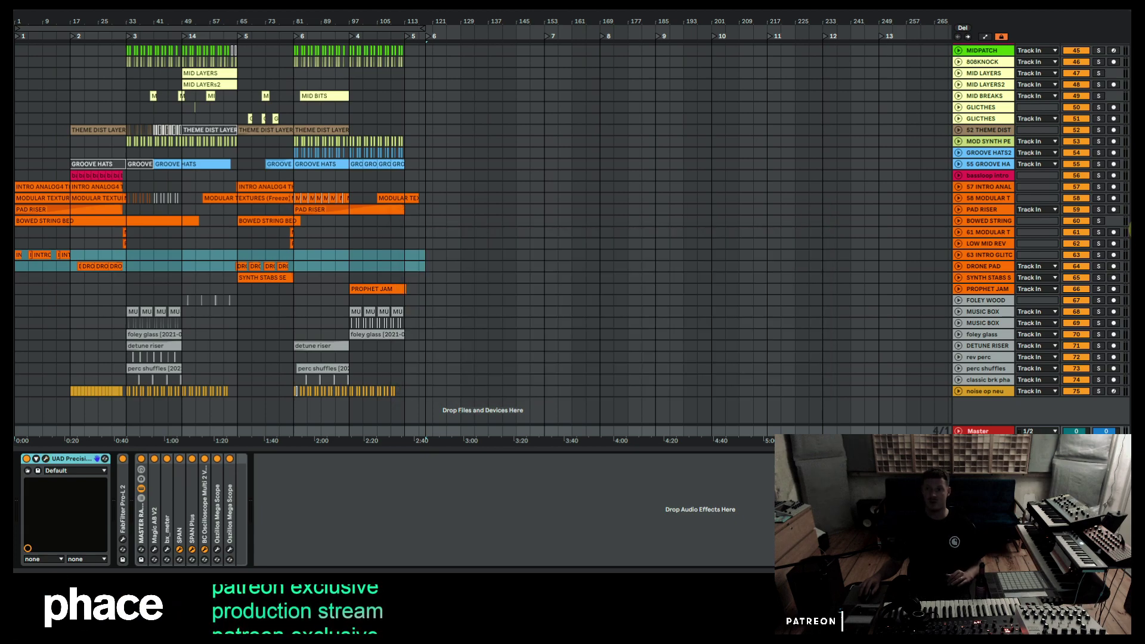
Play briefly from bar 33 and look over the folded drum, hat and percussion tracks for clips to reuse.
scroll(1129, 229, up, 15)
scroll(1127, 50, down, 5)
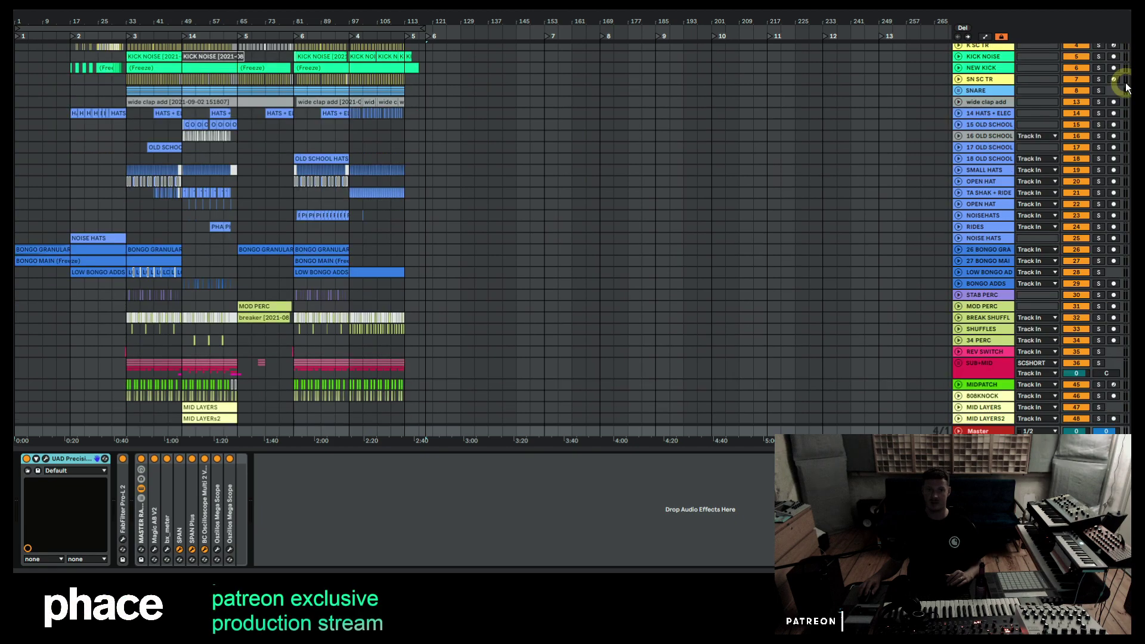
scroll(1128, 51, up, 5)
click(322, 153)
click(141, 169)
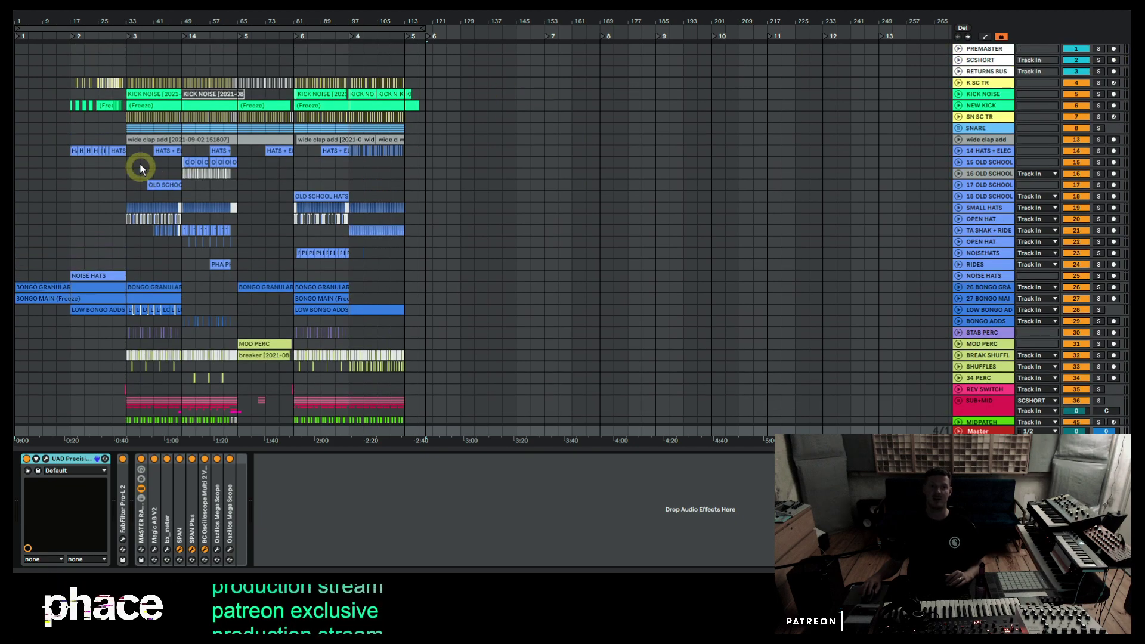
click(161, 197)
scroll(206, 250, down, 15)
click(216, 266)
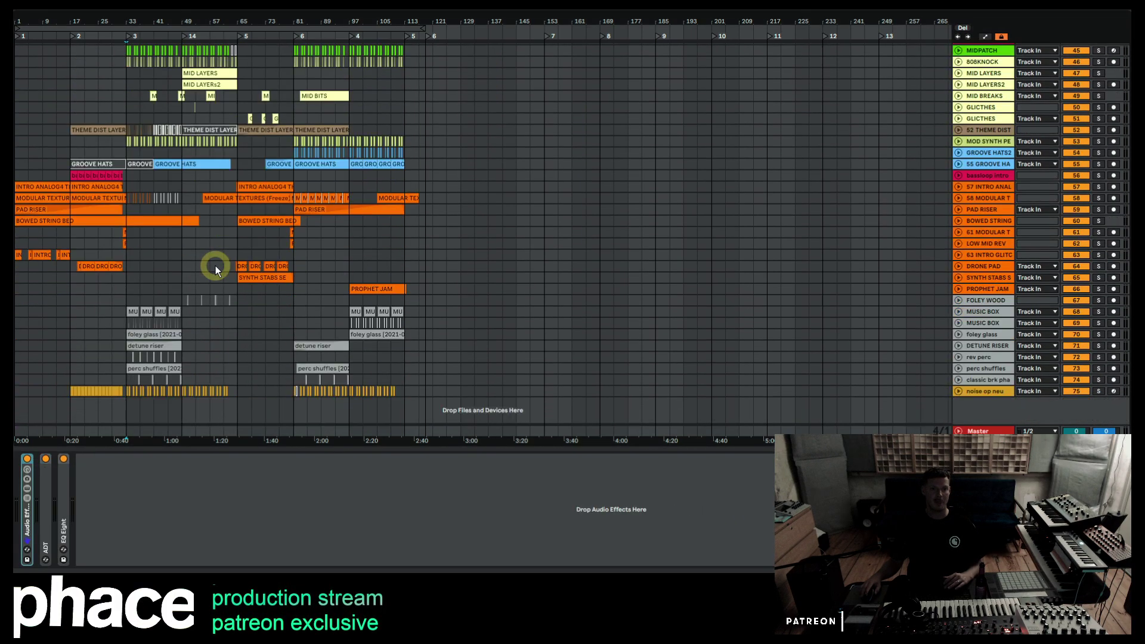
key(space)
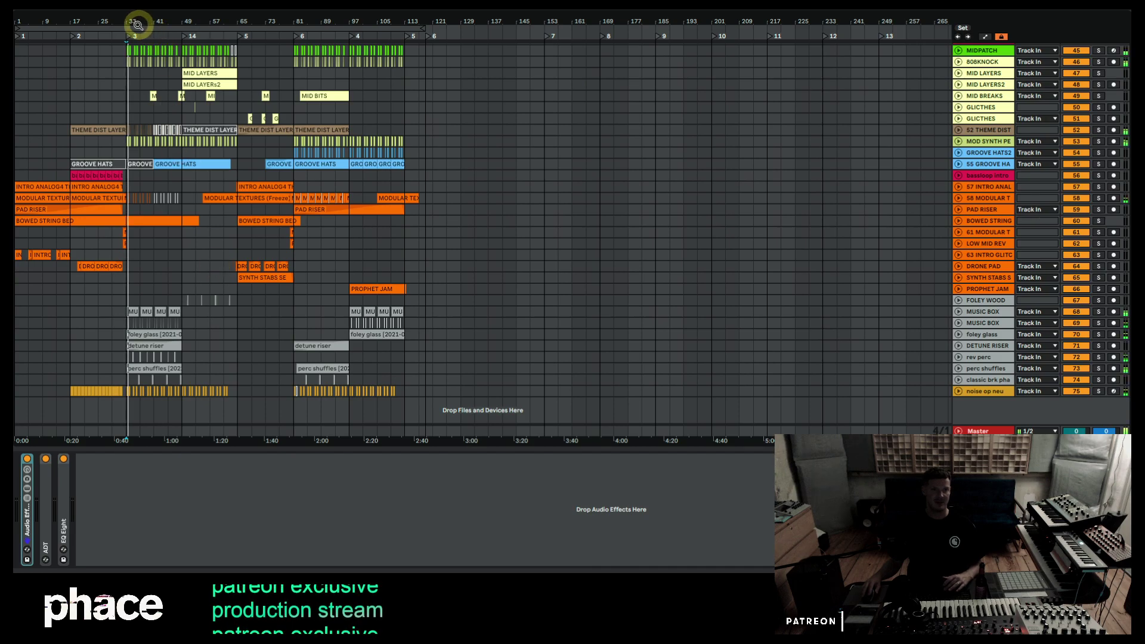
drag(133, 21, 132, 48)
scroll(352, 149, up, 15)
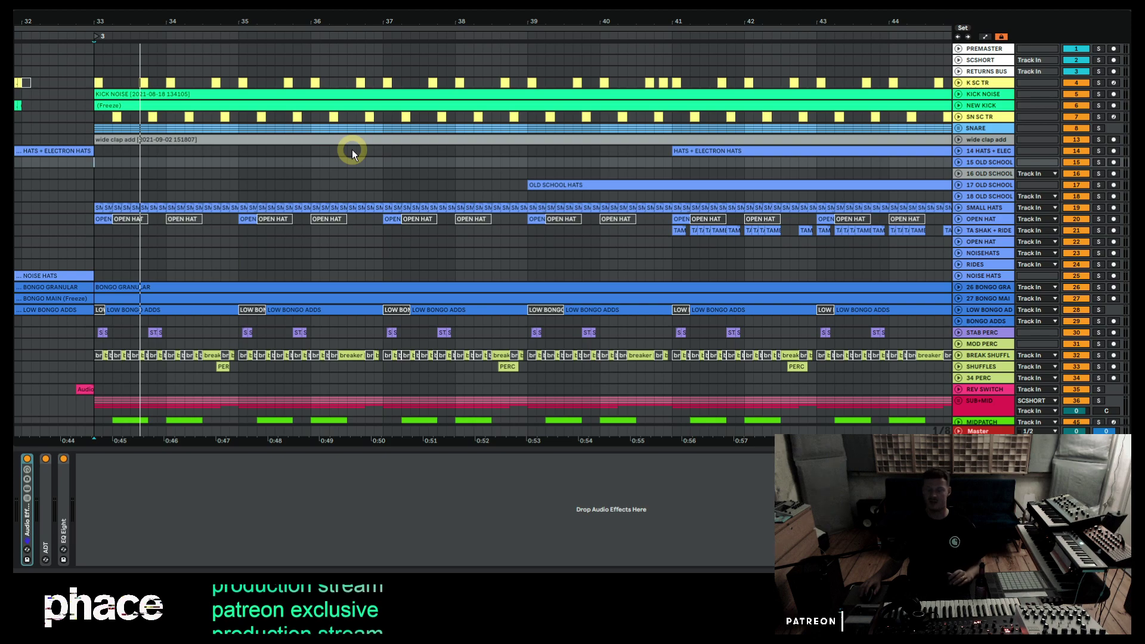
drag(368, 22, 368, 4)
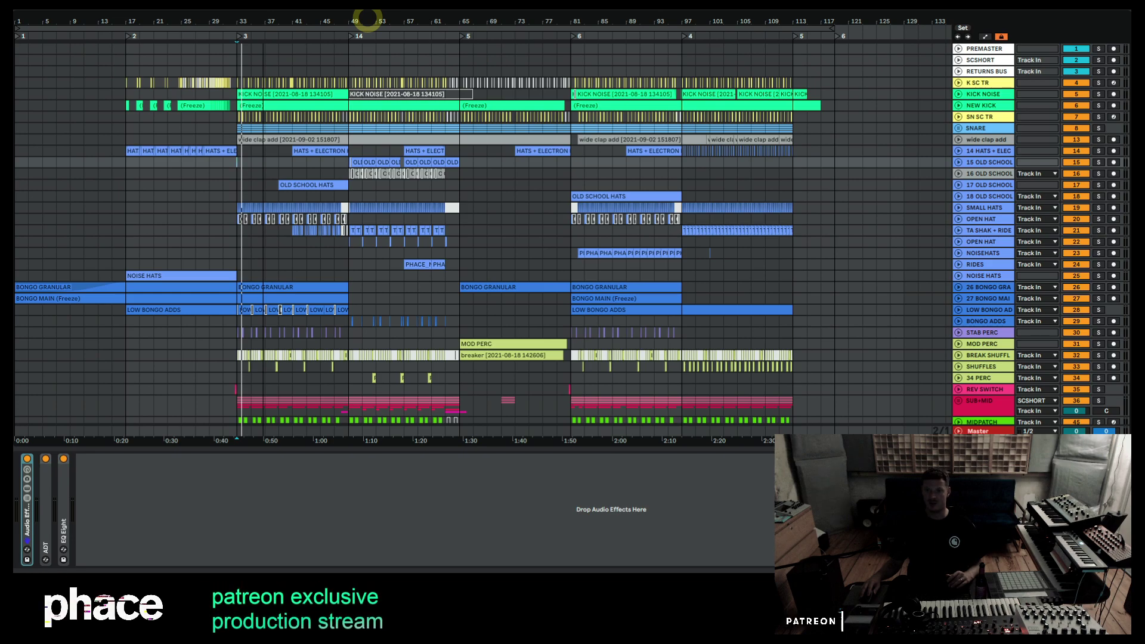
scroll(266, 238, down, 2)
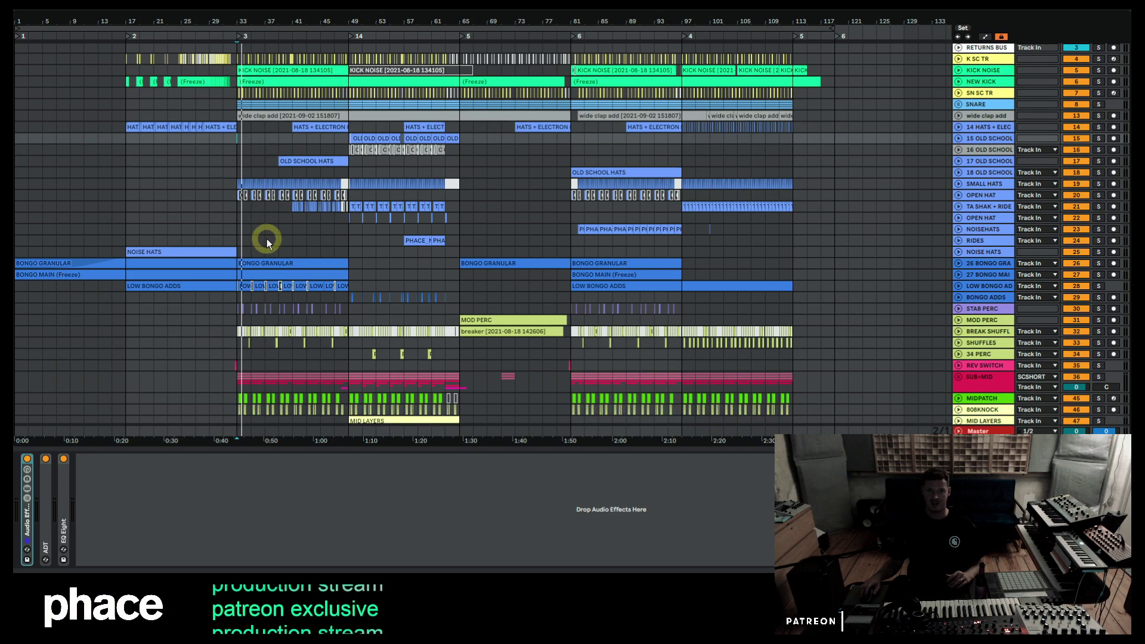
Unfold the 16 OLD SCHOOL hats track, copy its clips from bars 49–65 to bar 81 and play from there.
click(959, 150)
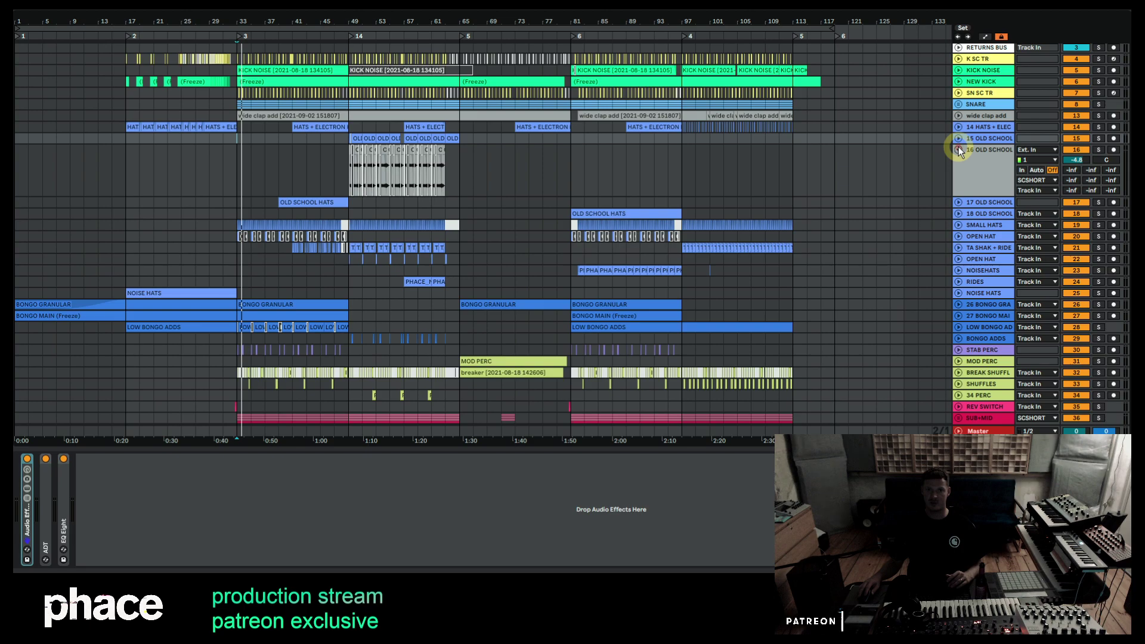
drag(467, 164, 349, 164)
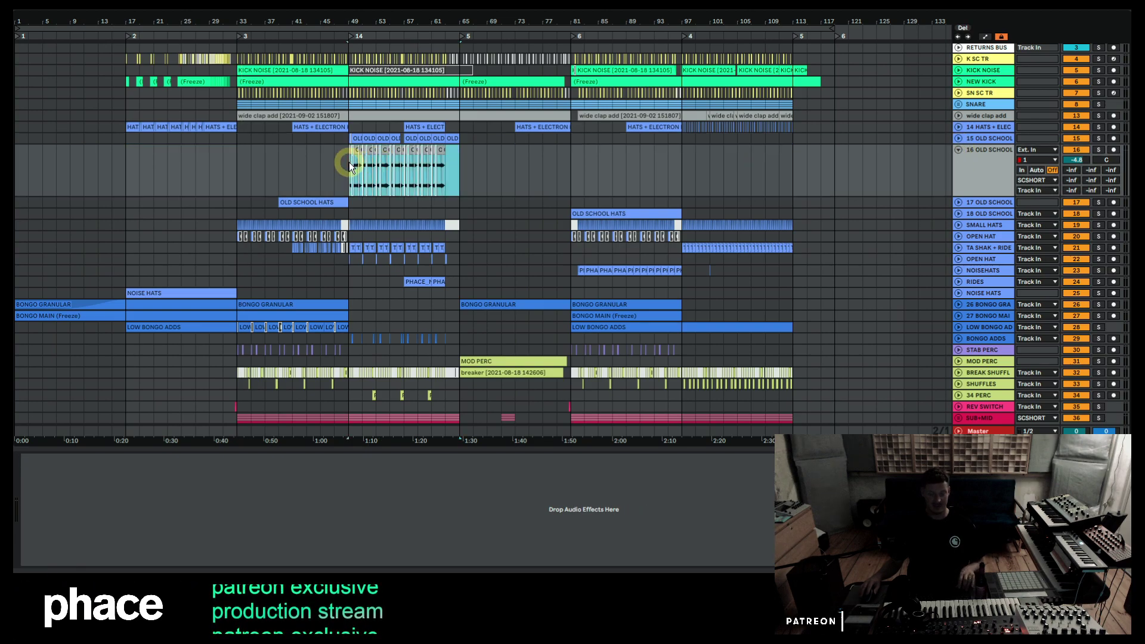
click(571, 157)
key(ctrl+v)
key(space)
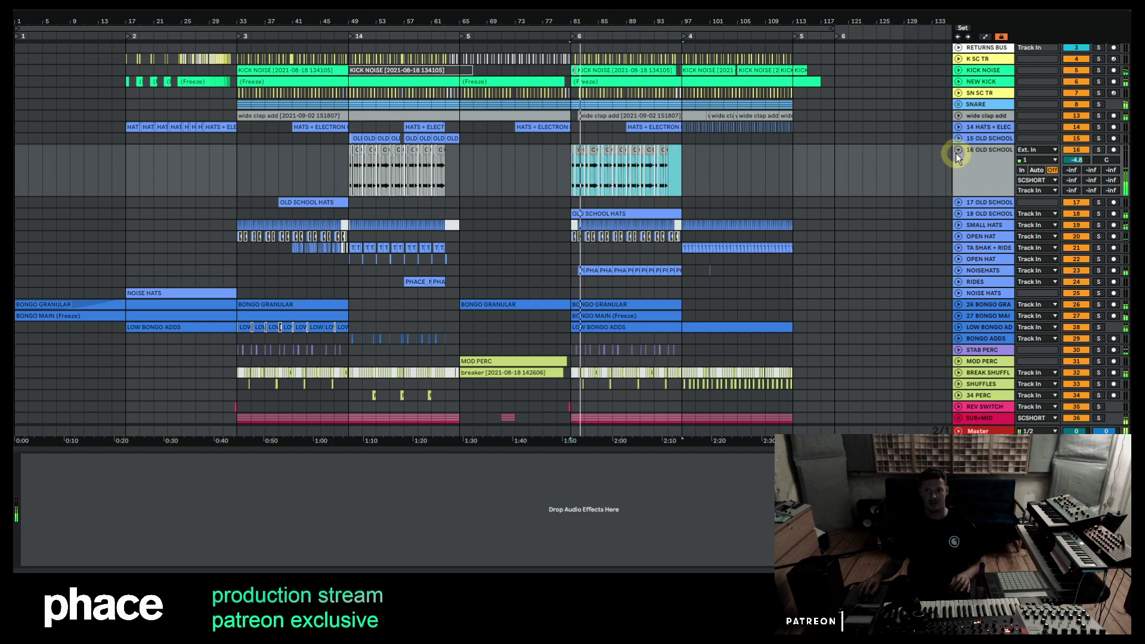
Deactivate the copied 16 OLD SCHOOL hats clips in bar 81 and check playback from just before that bar.
drag(579, 21, 572, 35)
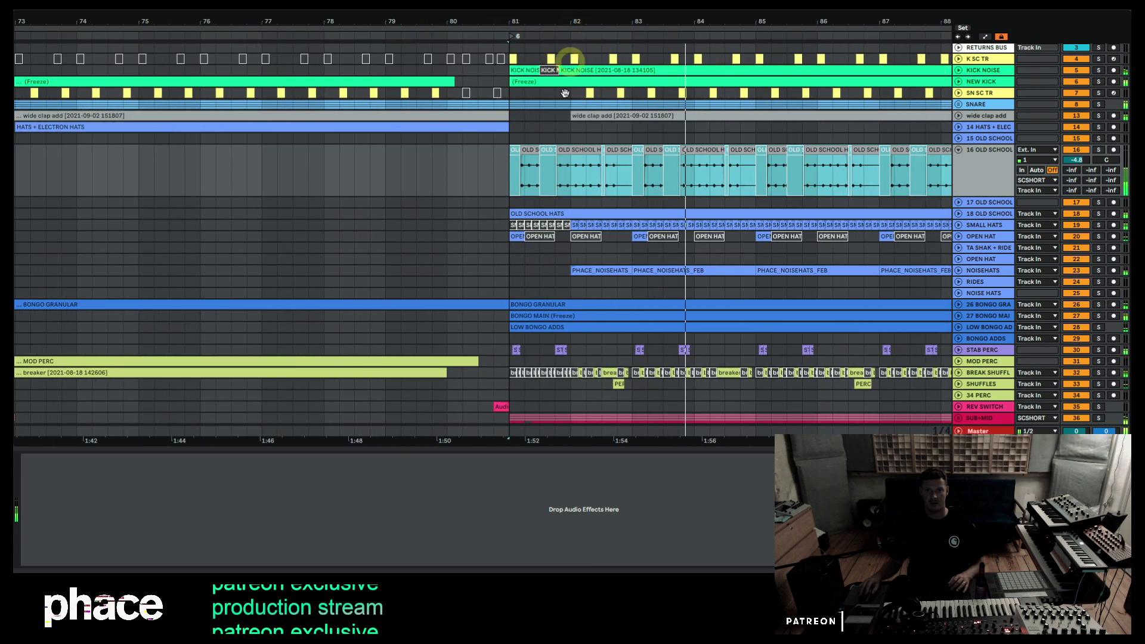
drag(510, 175, 569, 177)
key(0)
click(478, 173)
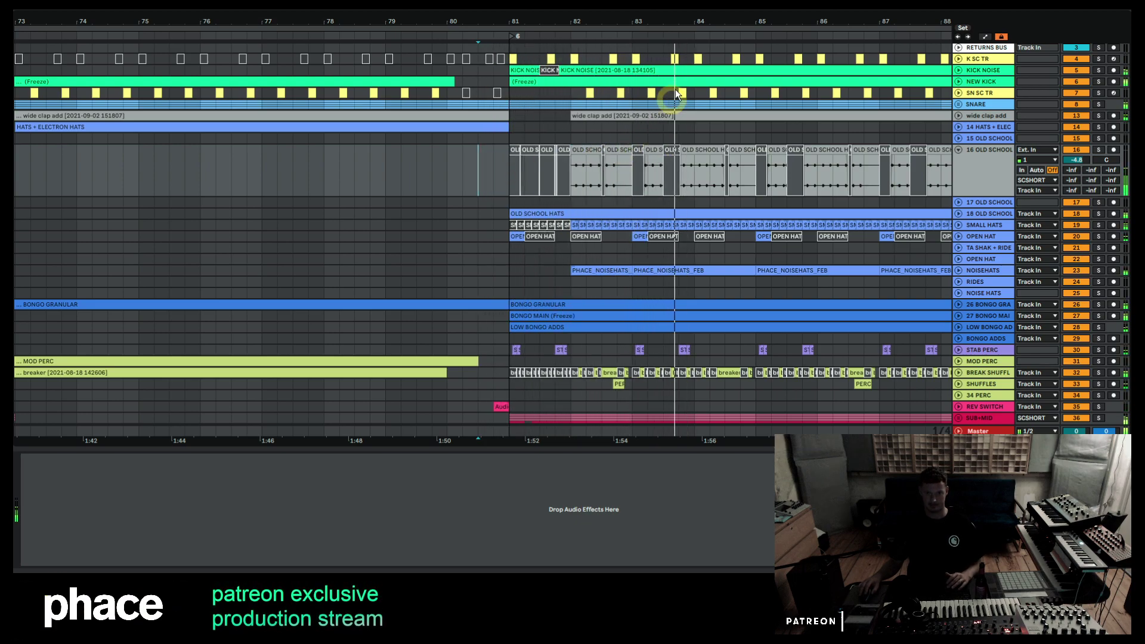
drag(708, 17, 531, 24)
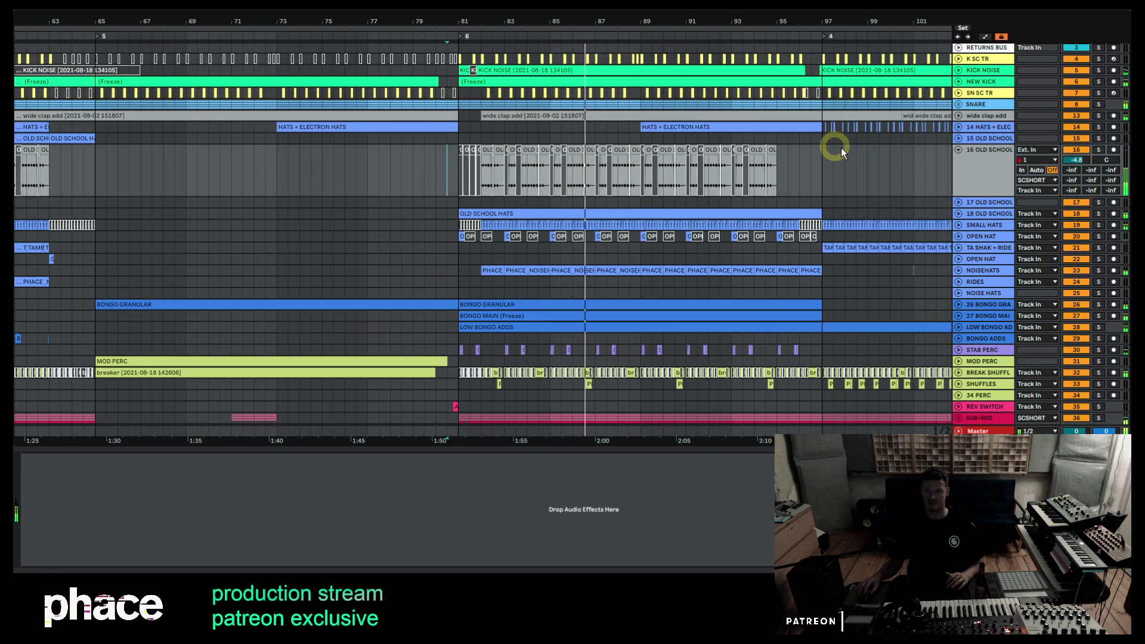
Fold the 16 OLD SCHOOL hats track and look over the whole arrangement from the hat tracks down to the lowest tracks.
click(957, 150)
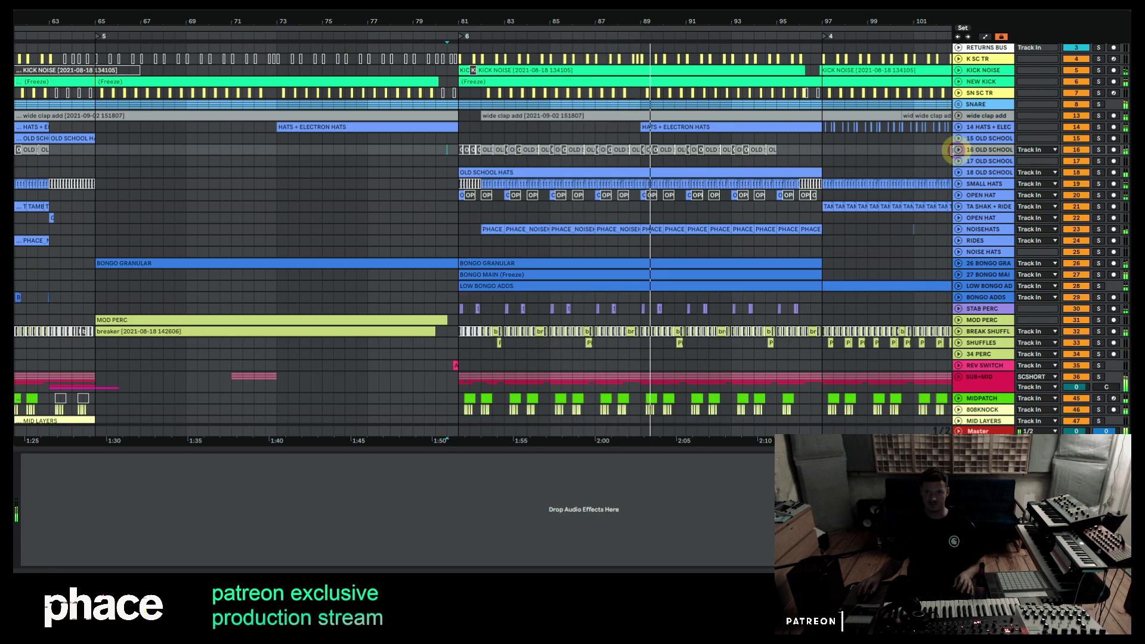
drag(680, 22, 679, 21)
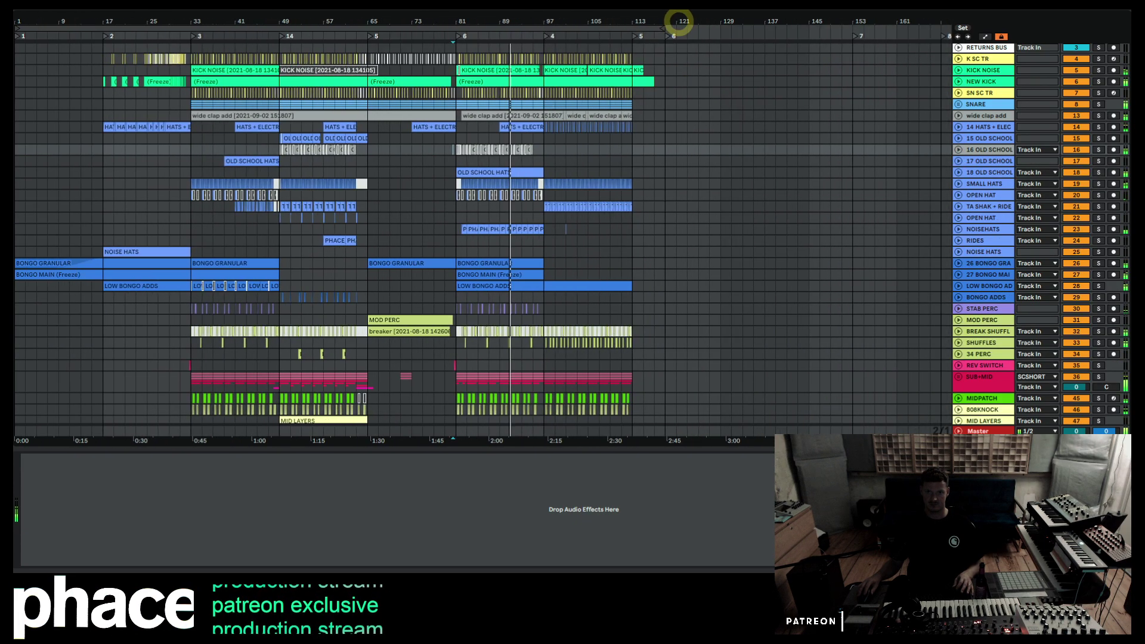
drag(662, 149, 15, 137)
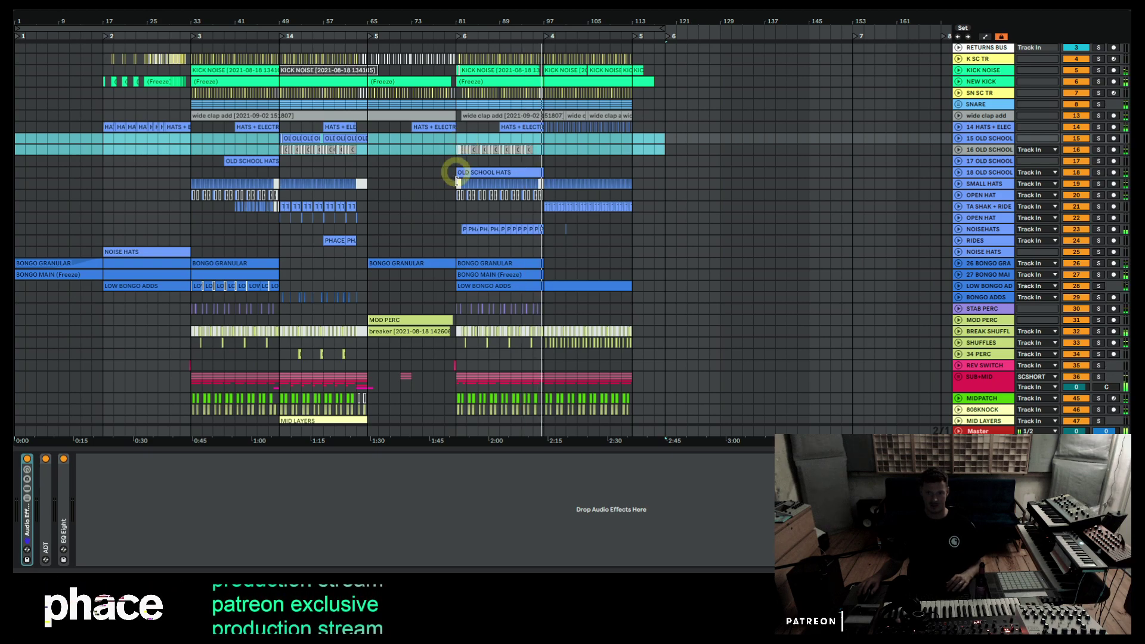
scroll(518, 269, down, 3)
scroll(518, 270, down, 7)
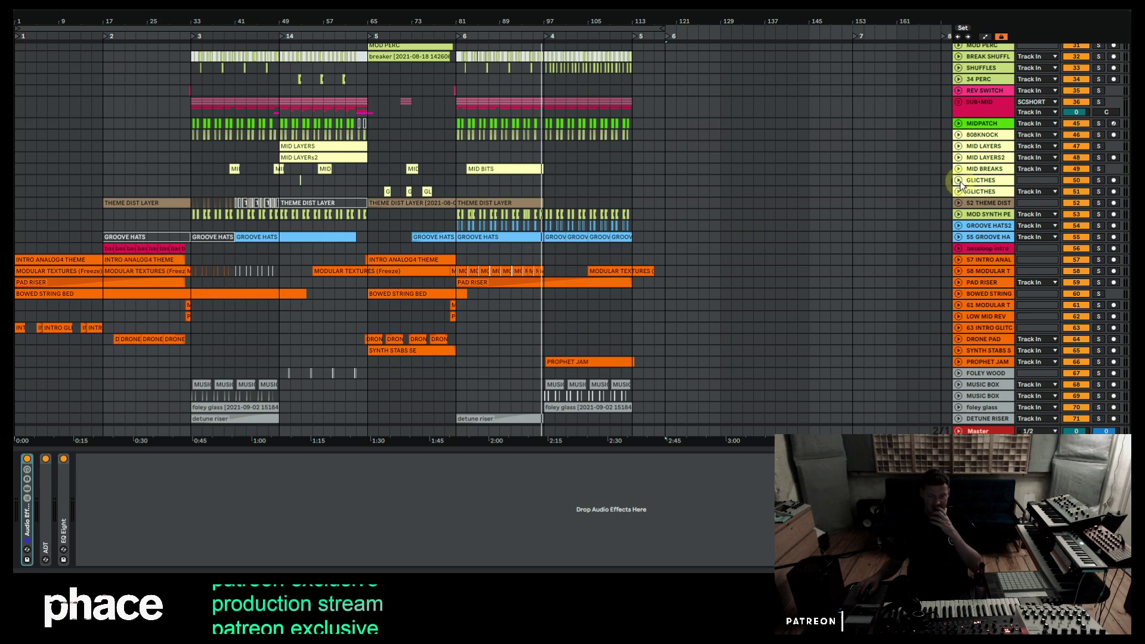
scroll(548, 274, down, 3)
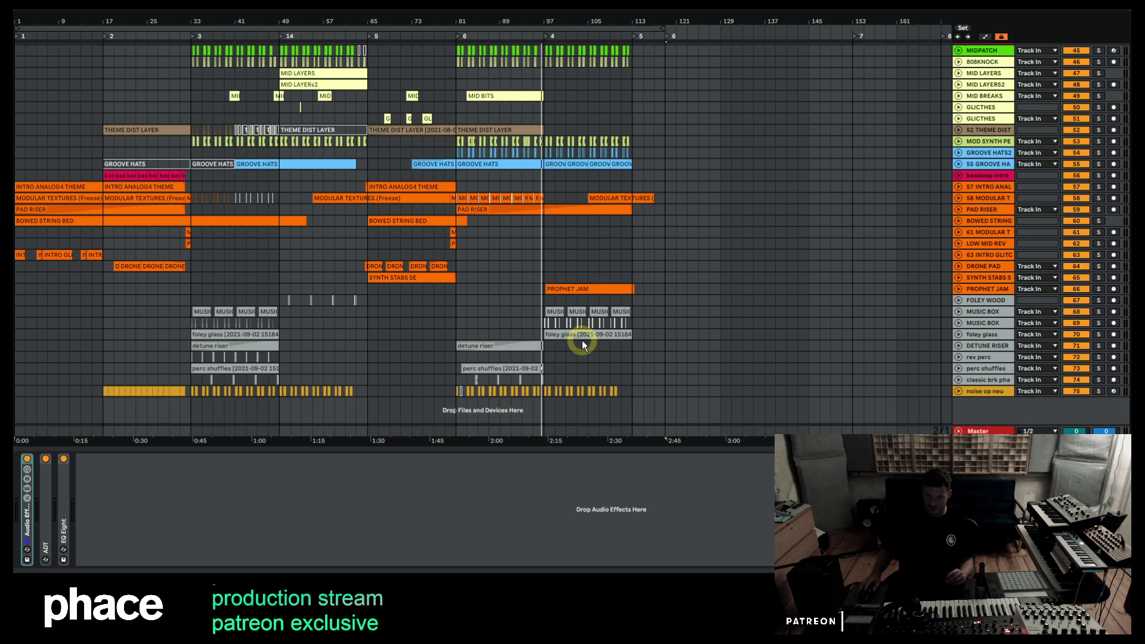
Mark the stretch from bar 1 to 113 on the DETUNE RISER track and bars 1–33 on rev perc to review the arrangement.
drag(631, 335, 15, 348)
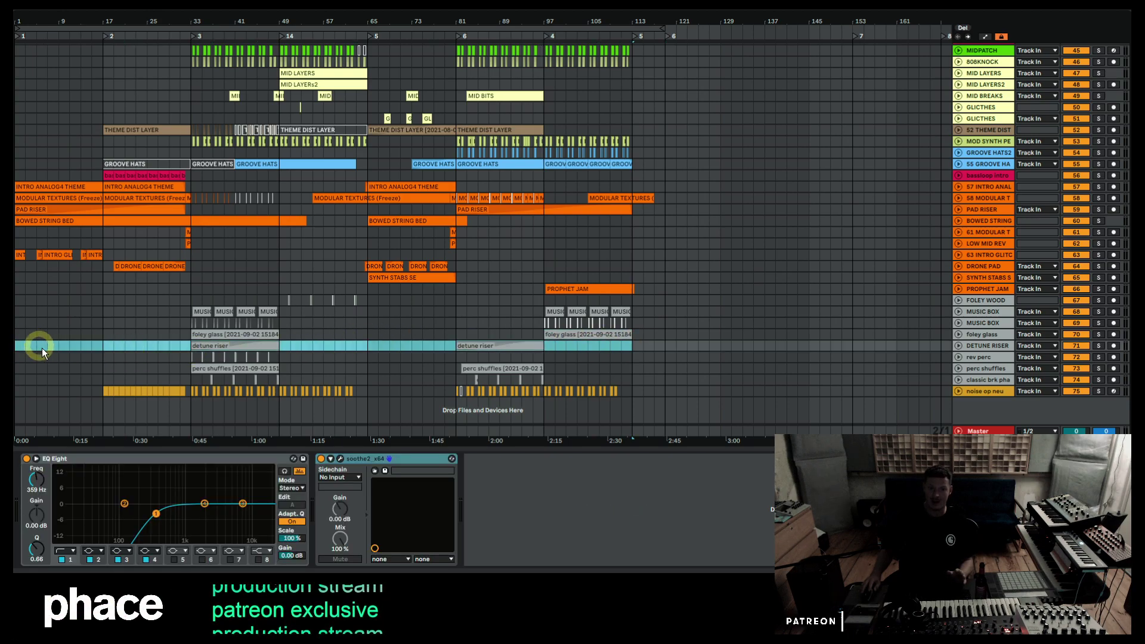
click(190, 359)
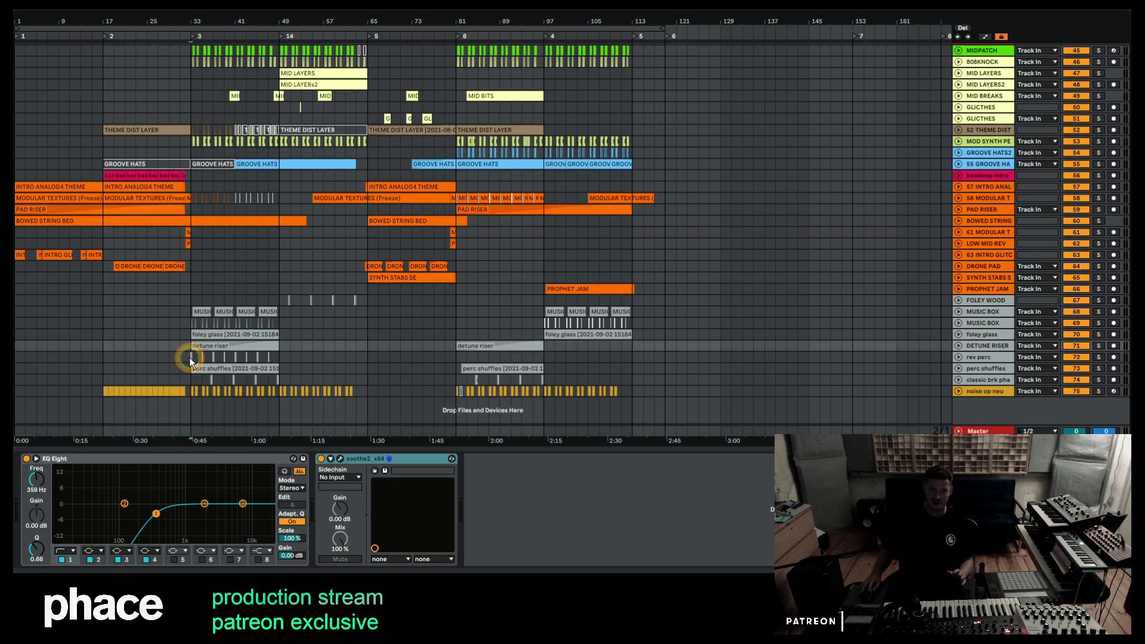
drag(46, 356, 16, 357)
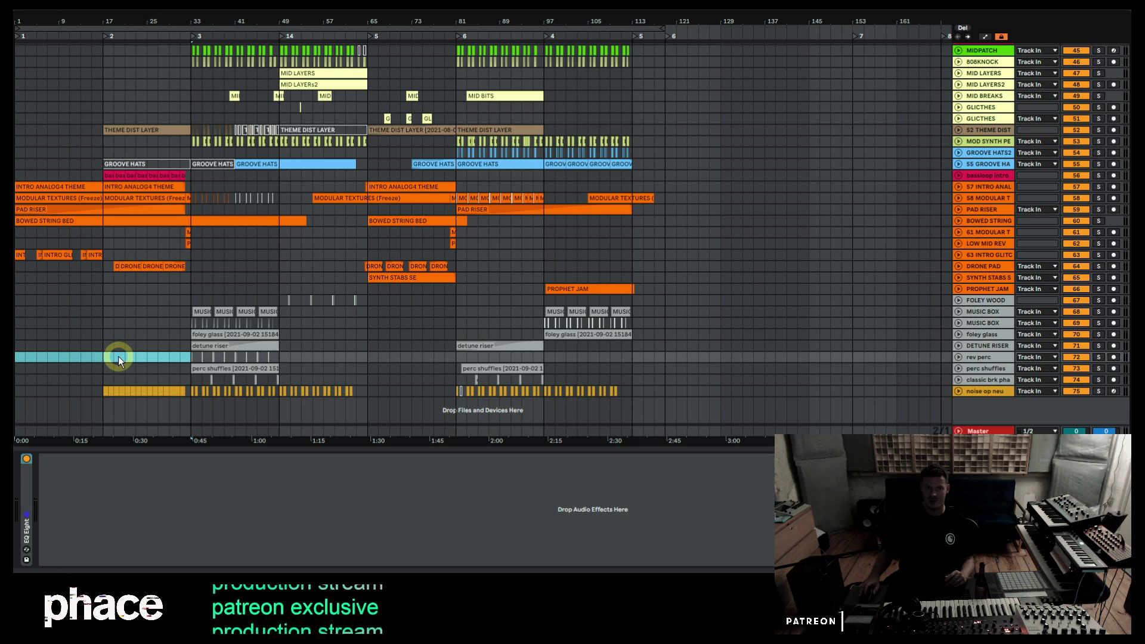
scroll(118, 356, up, 1)
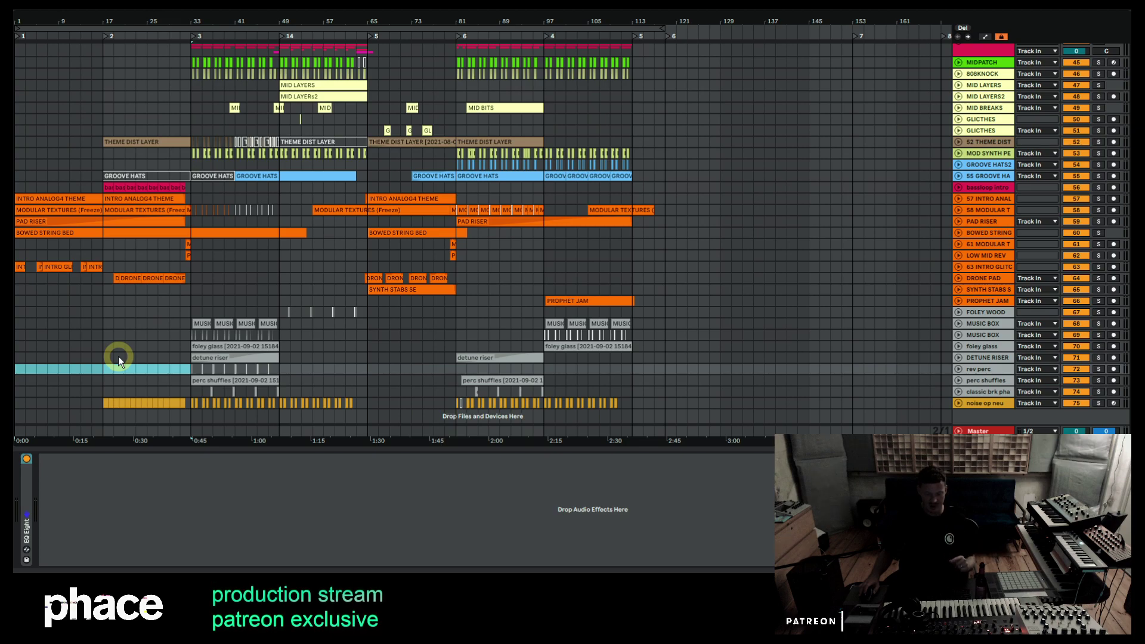